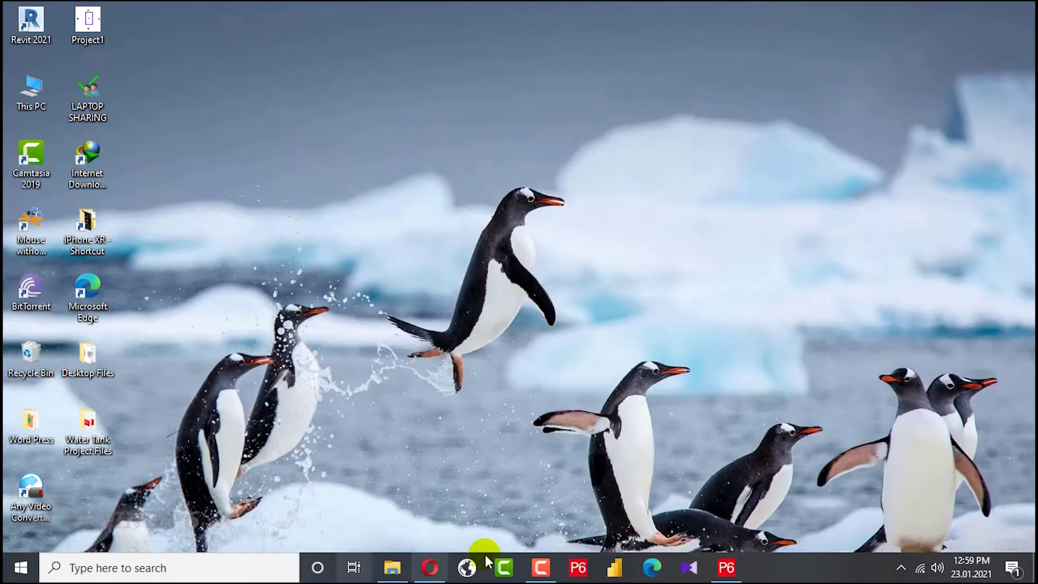
# Switch to Primavera P6 and start a new project under the Enterprise EPS node, All Initiatives.
pyautogui.click(724, 568)
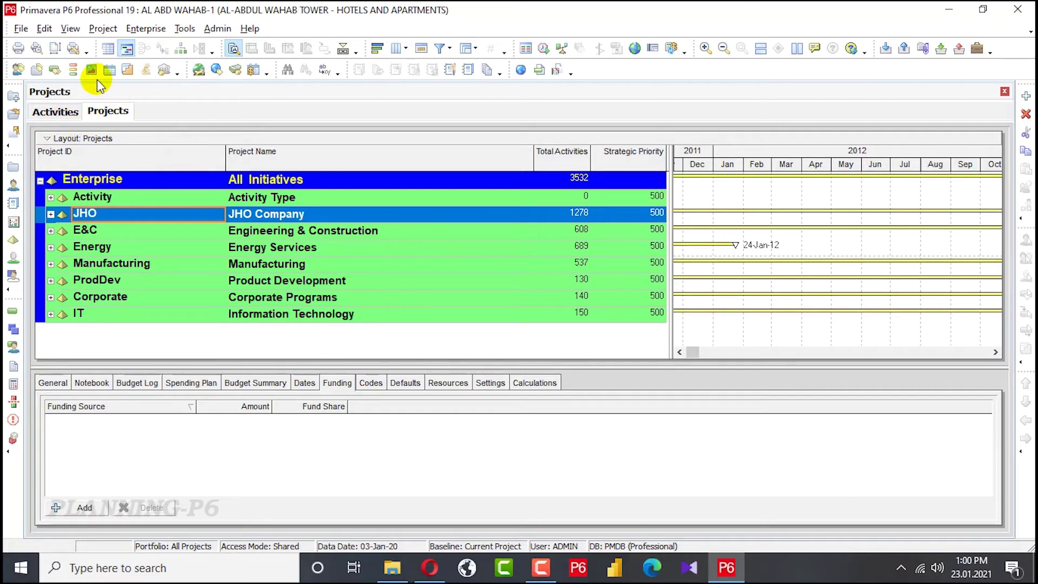
pyautogui.click(96, 64)
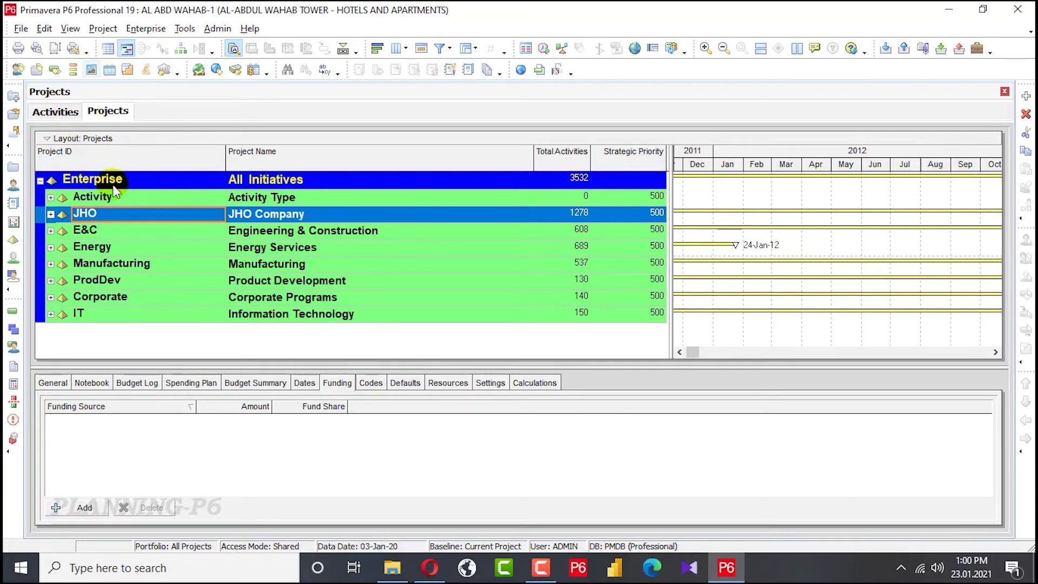
pyautogui.click(177, 176)
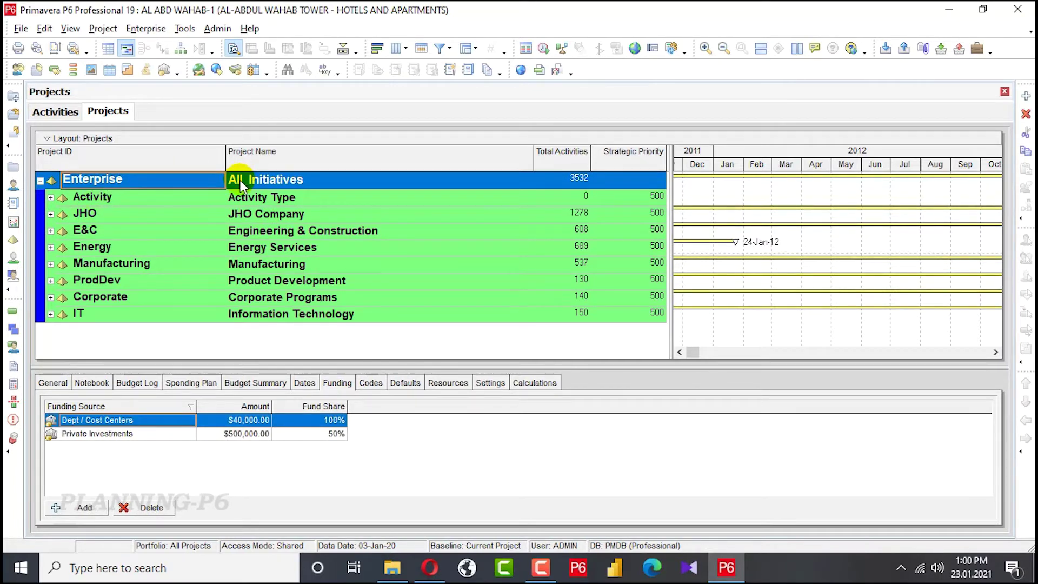
pyautogui.click(99, 229)
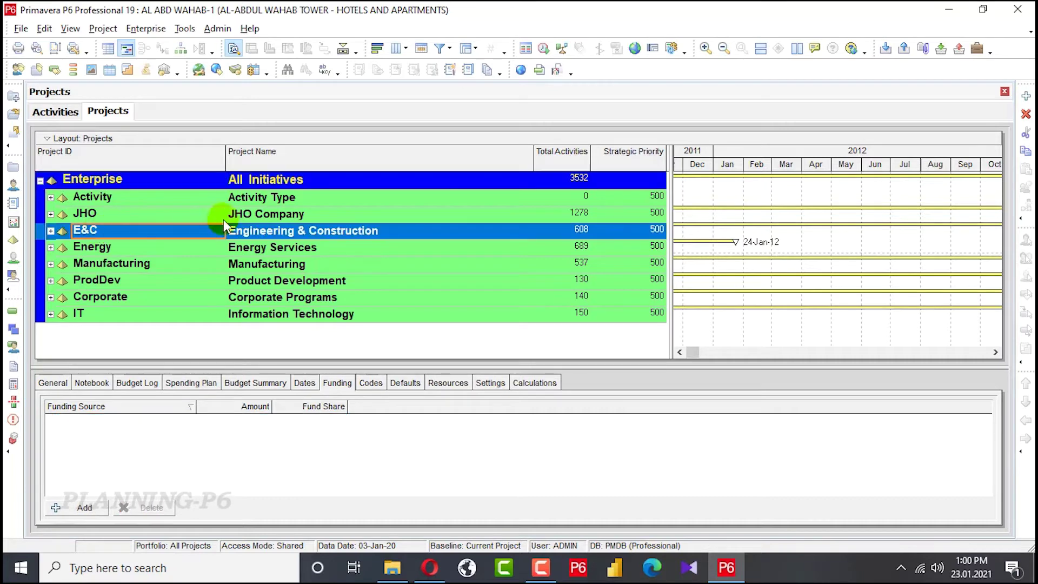
pyautogui.click(198, 179)
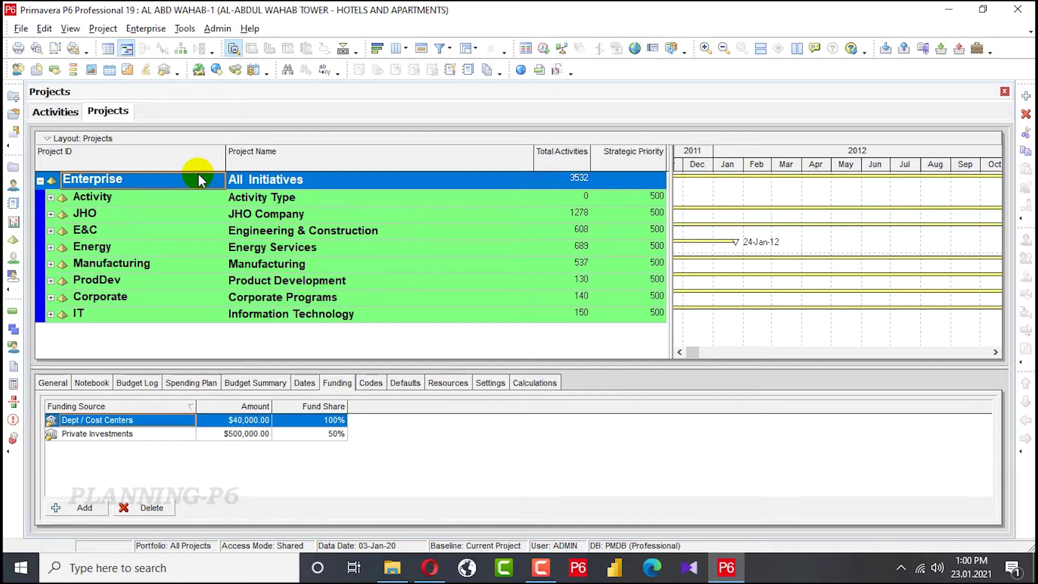
pyautogui.hotkey('ctrl', 'n')
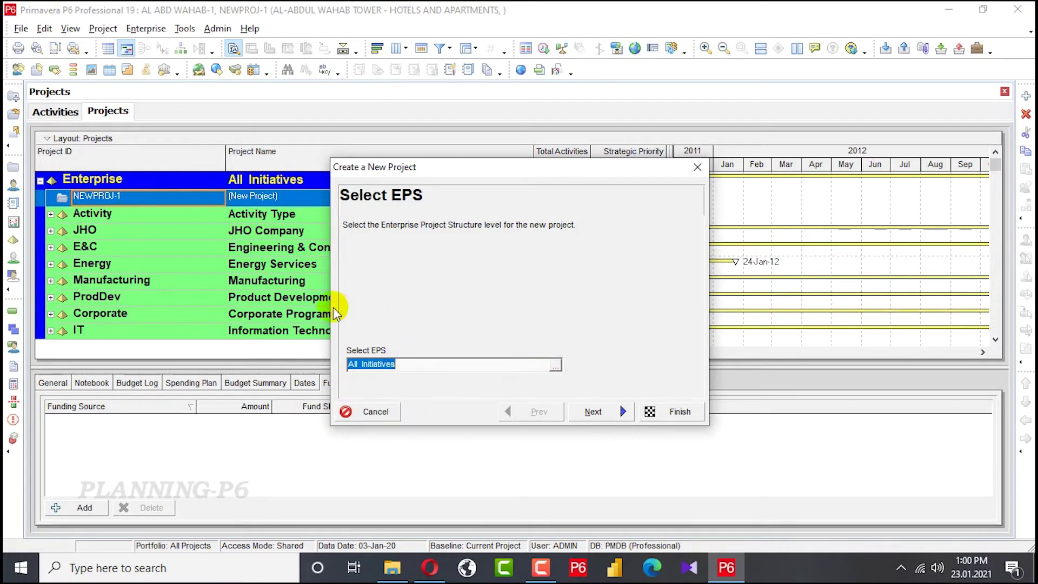
pyautogui.click(614, 412)
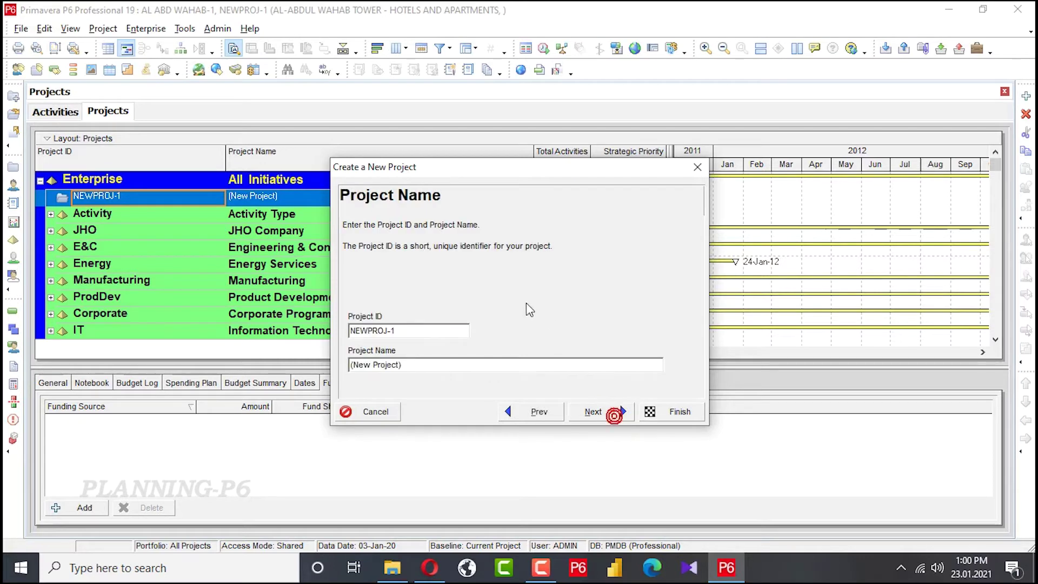
# Set the new project's ID to WT-101 and its name to Construction of Water Tank.
pyautogui.click(417, 331)
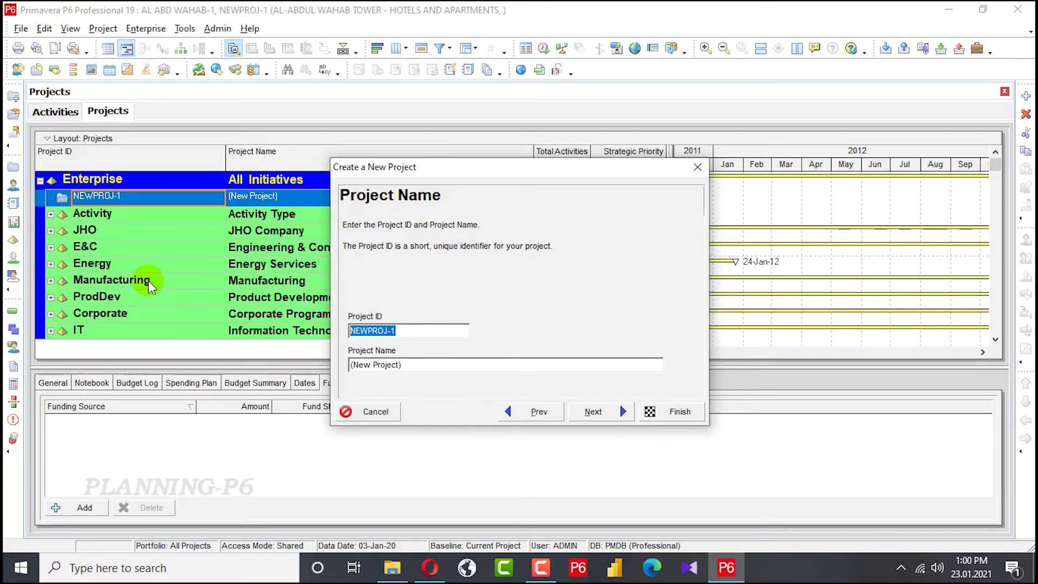
pyautogui.press('BackSpace')
pyautogui.write('W')
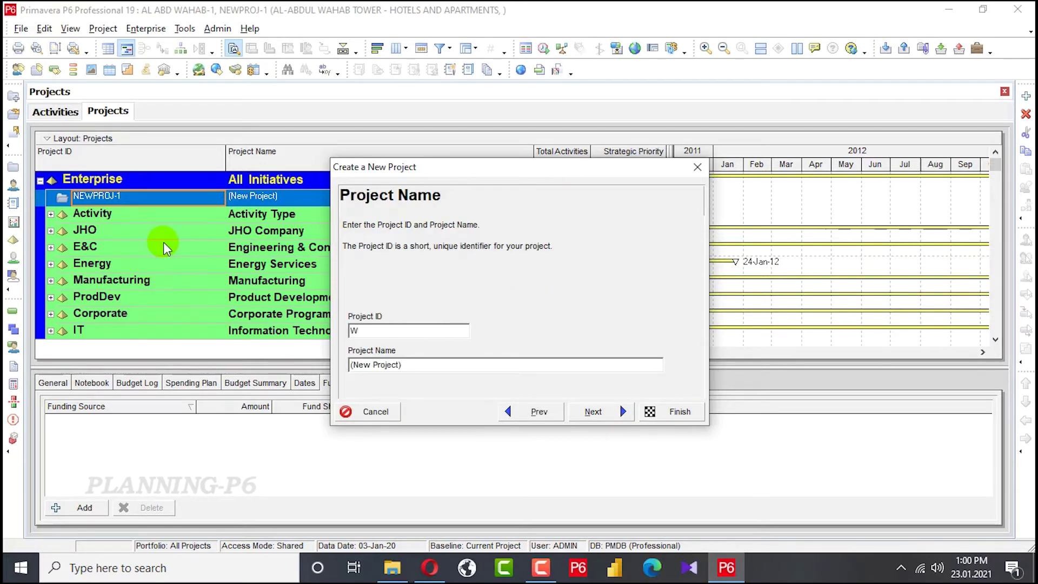
pyautogui.write('T-101')
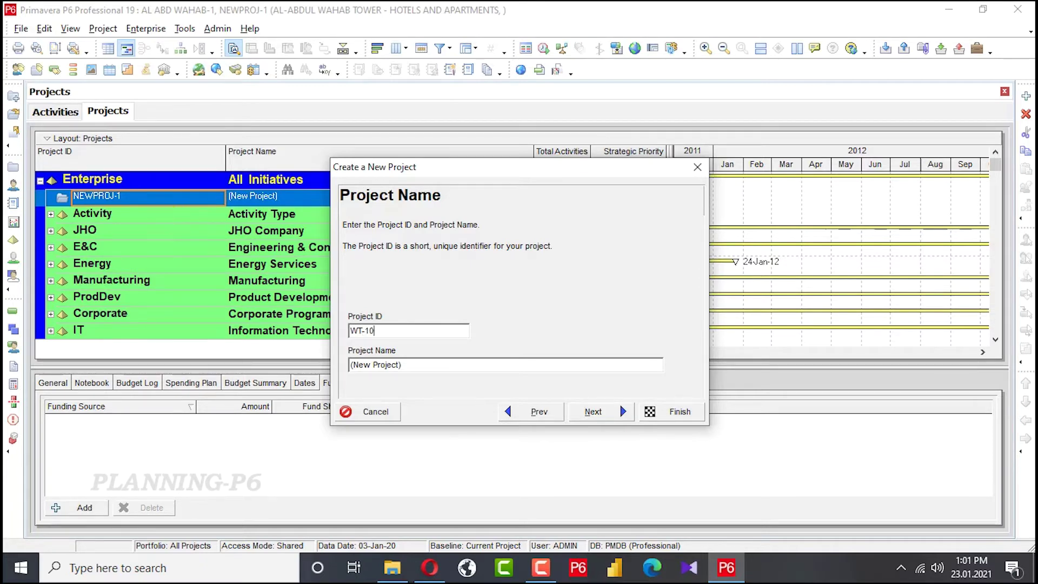
pyautogui.click(429, 359)
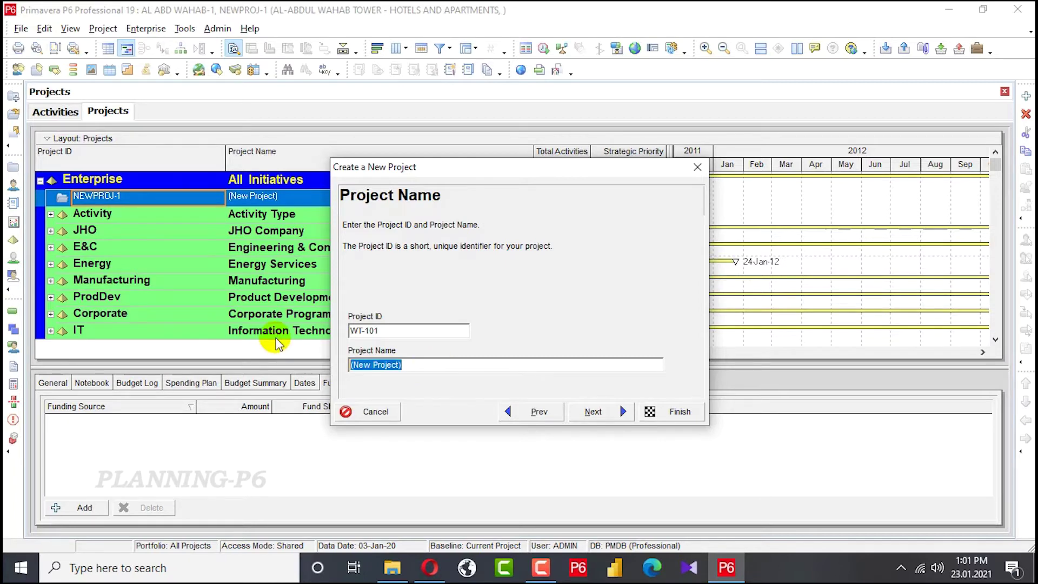
pyautogui.write('Construction of')
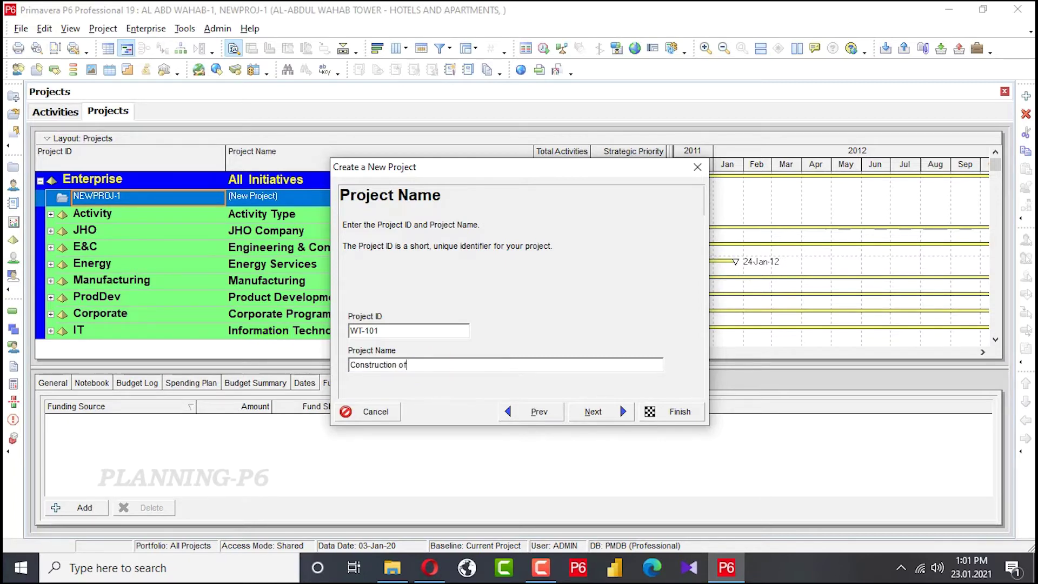
pyautogui.write(' Water')
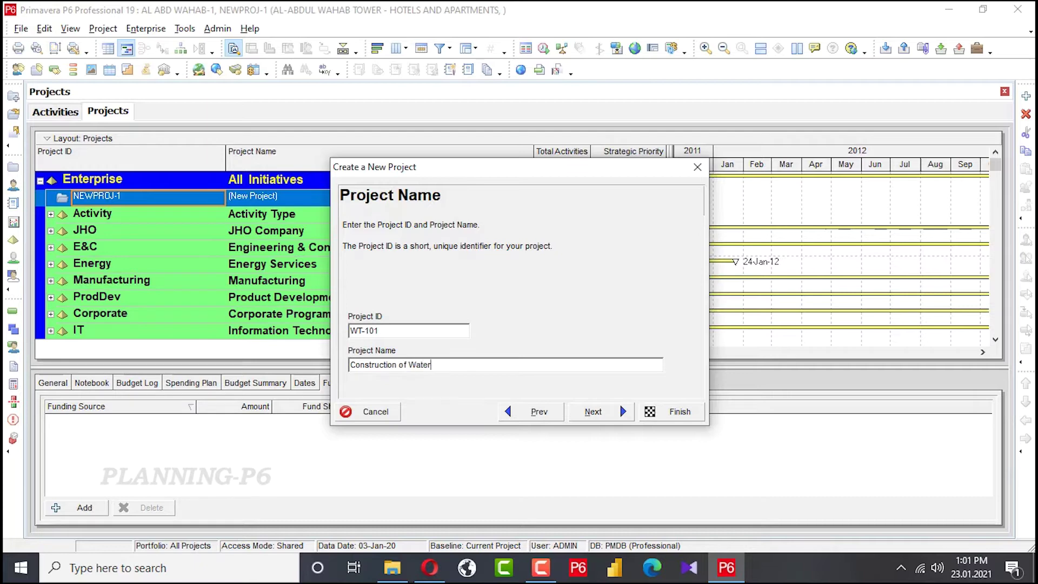
pyautogui.write(' Tank')
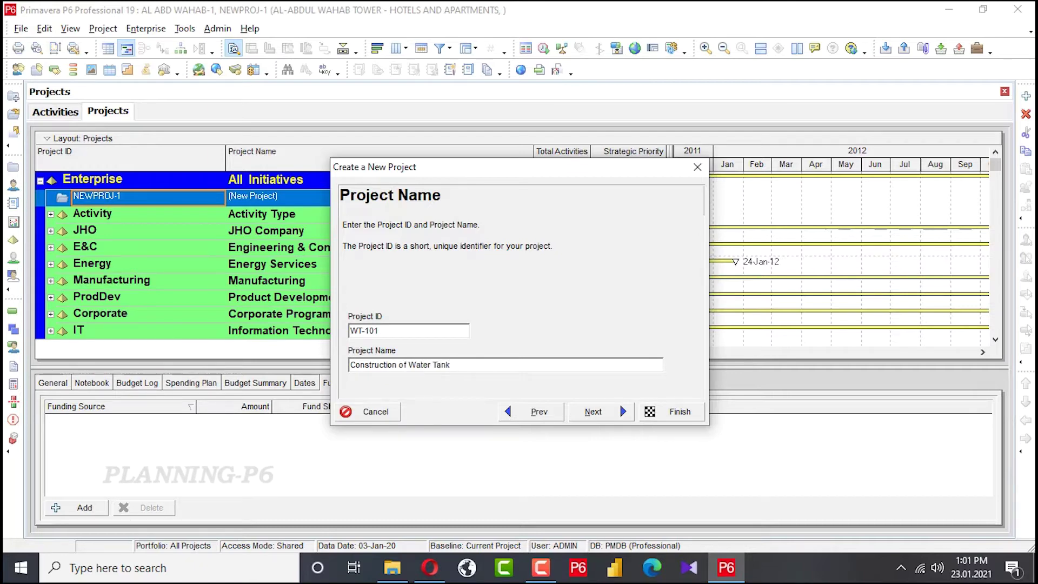
pyautogui.click(592, 411)
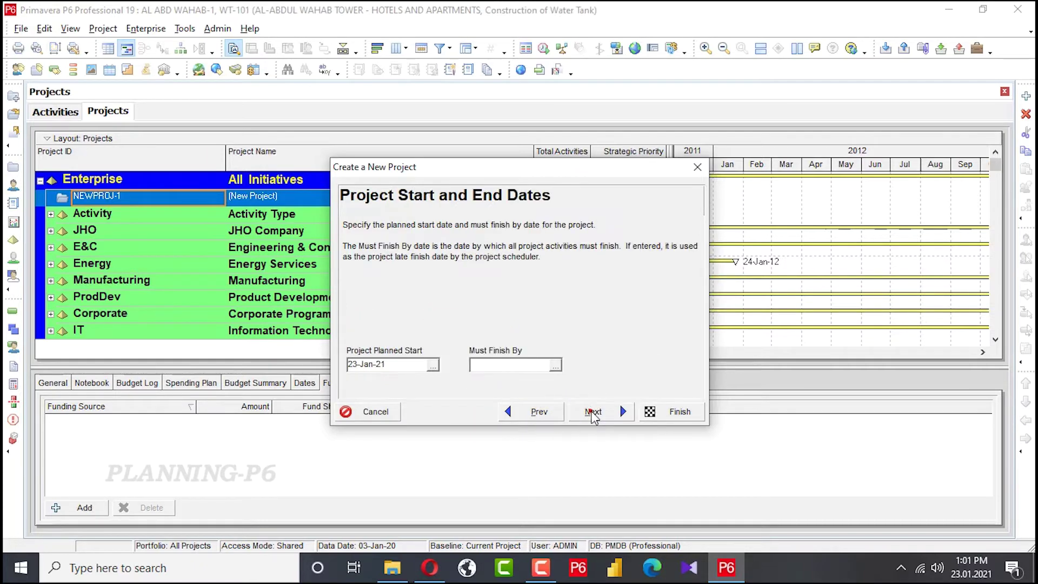
# Set the project's planned start to 31-Jan-21 and leave the must-finish-by date blank.
pyautogui.click(432, 366)
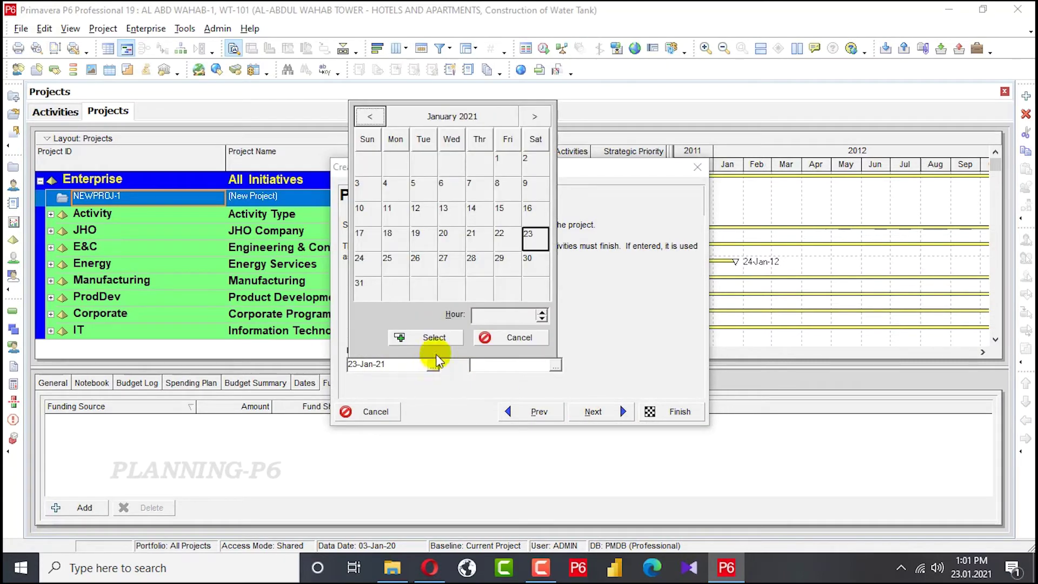
pyautogui.click(370, 287)
pyautogui.click(408, 339)
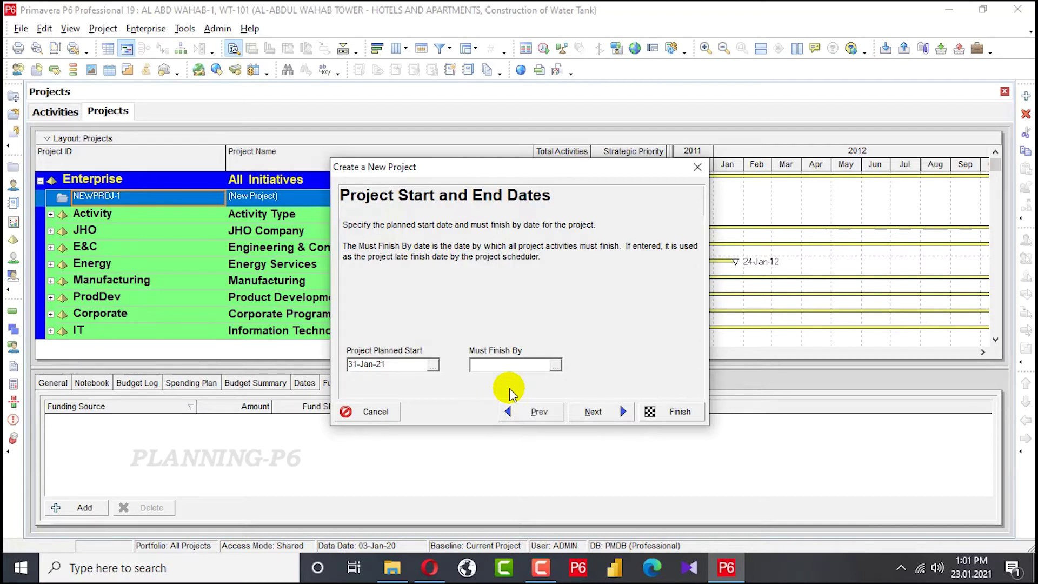
pyautogui.click(599, 420)
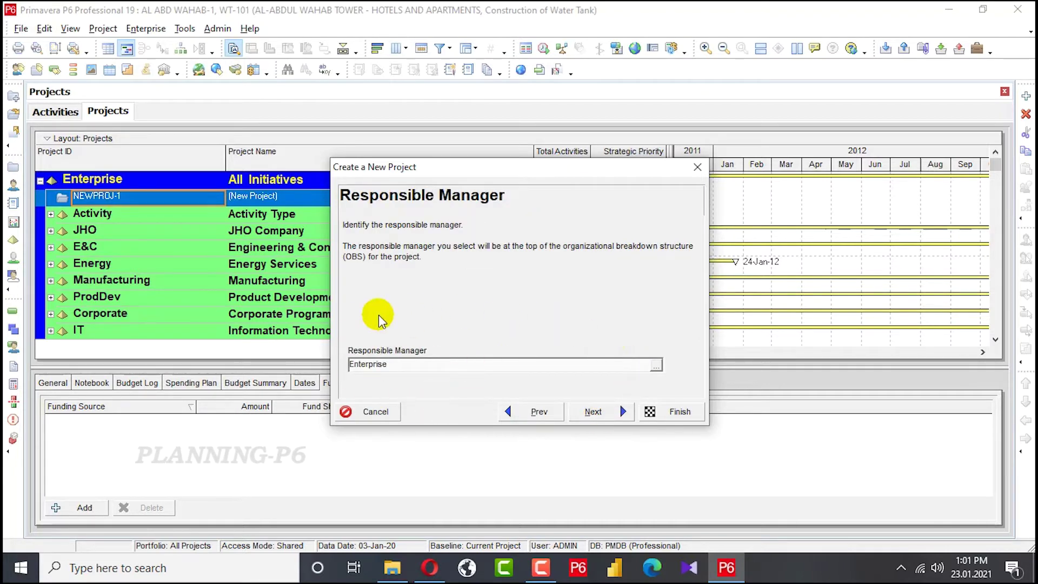
# Look through the available responsible managers and keep Enterprise as the project's responsible manager.
pyautogui.click(656, 365)
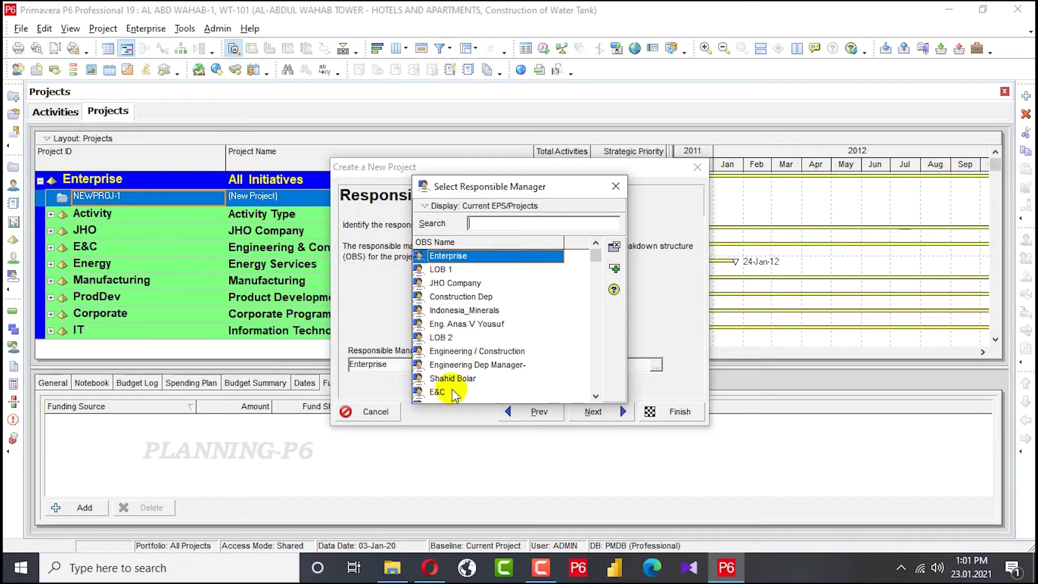
pyautogui.click(510, 226)
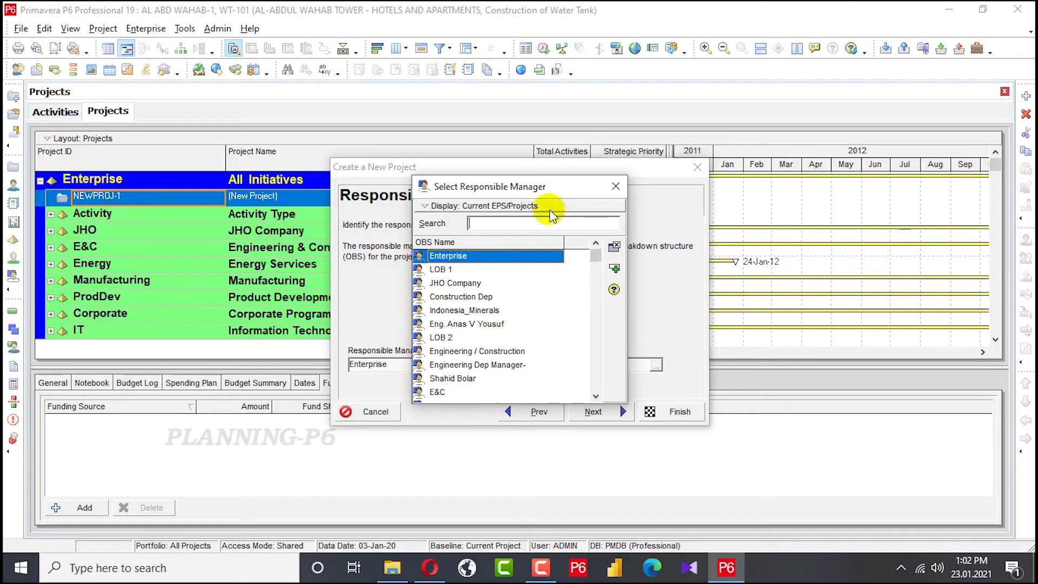
pyautogui.click(615, 186)
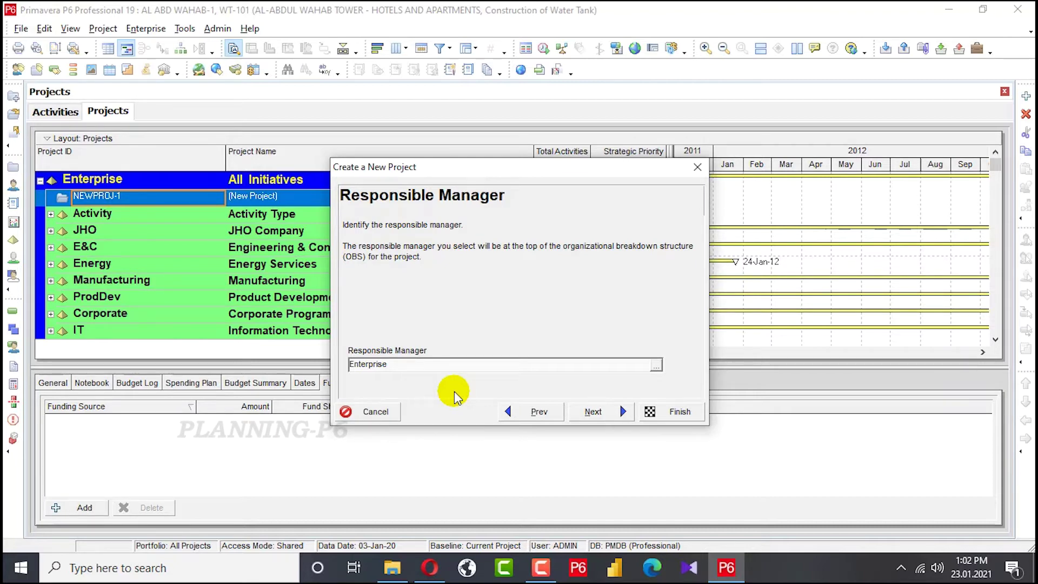
pyautogui.click(594, 413)
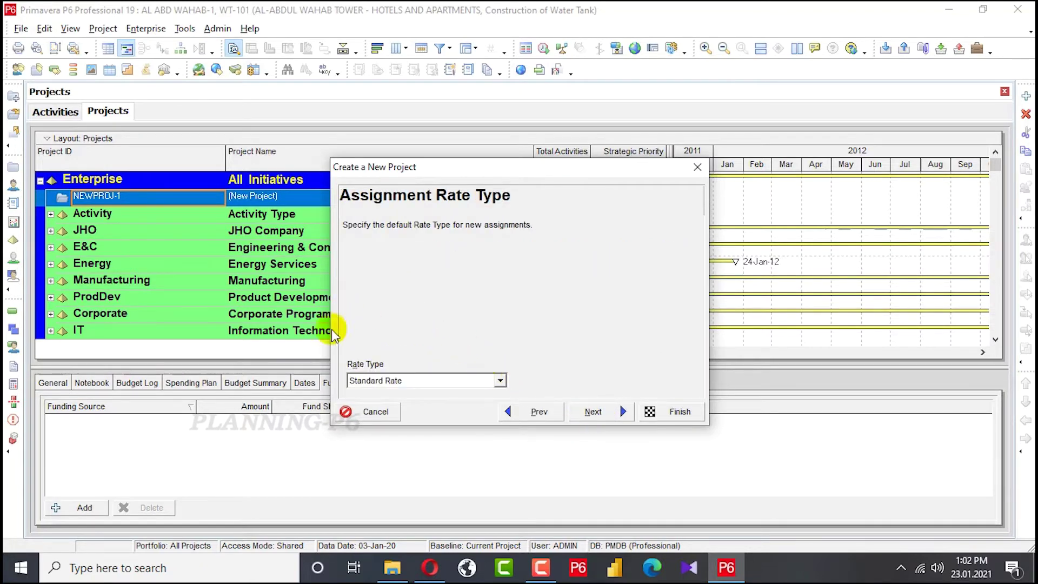
# Review the assignment rate types, keep Standard Rate, and finish creating the project.
pyautogui.click(500, 381)
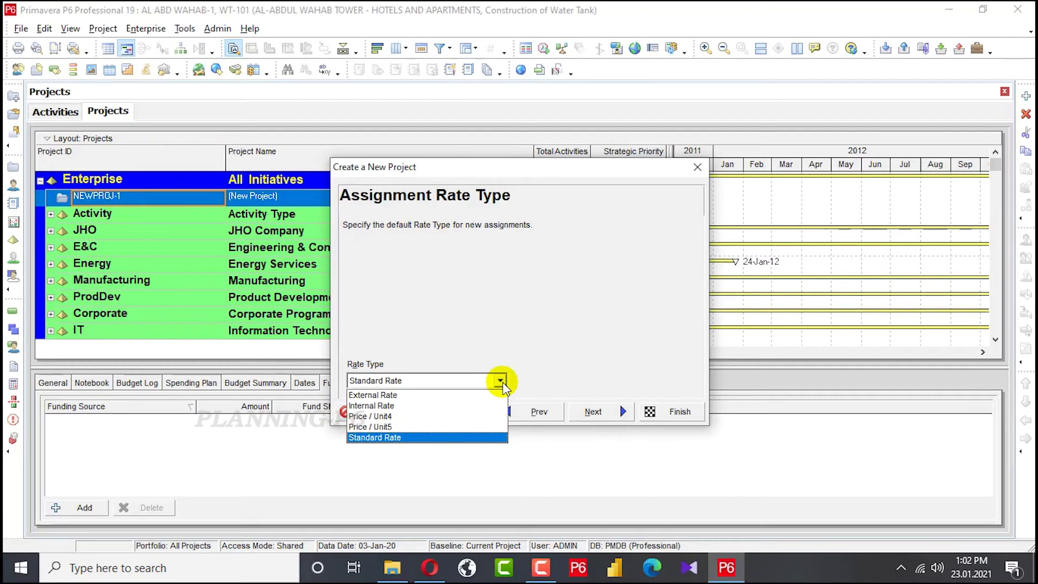
pyautogui.click(501, 382)
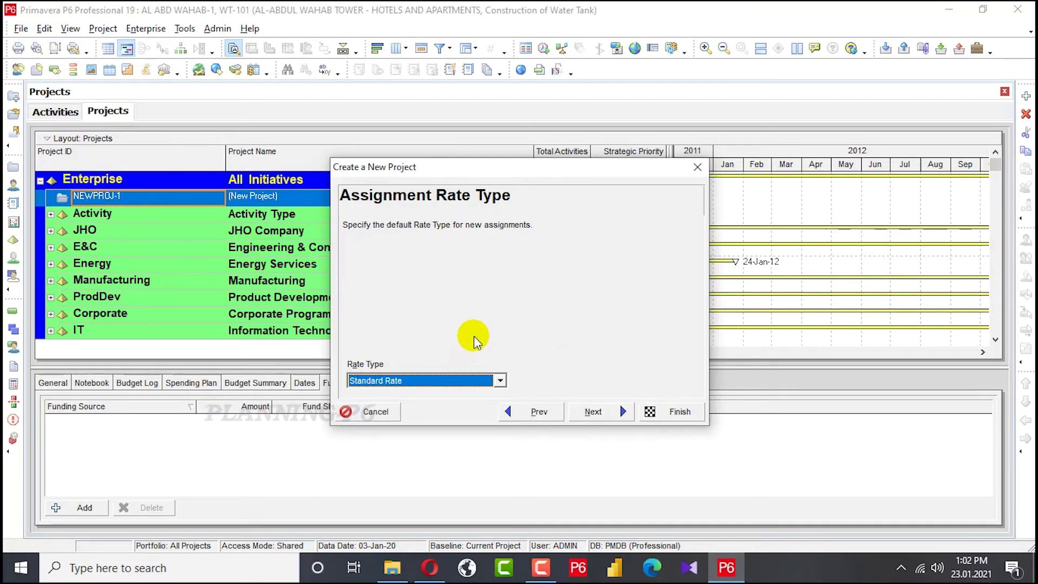
pyautogui.click(499, 381)
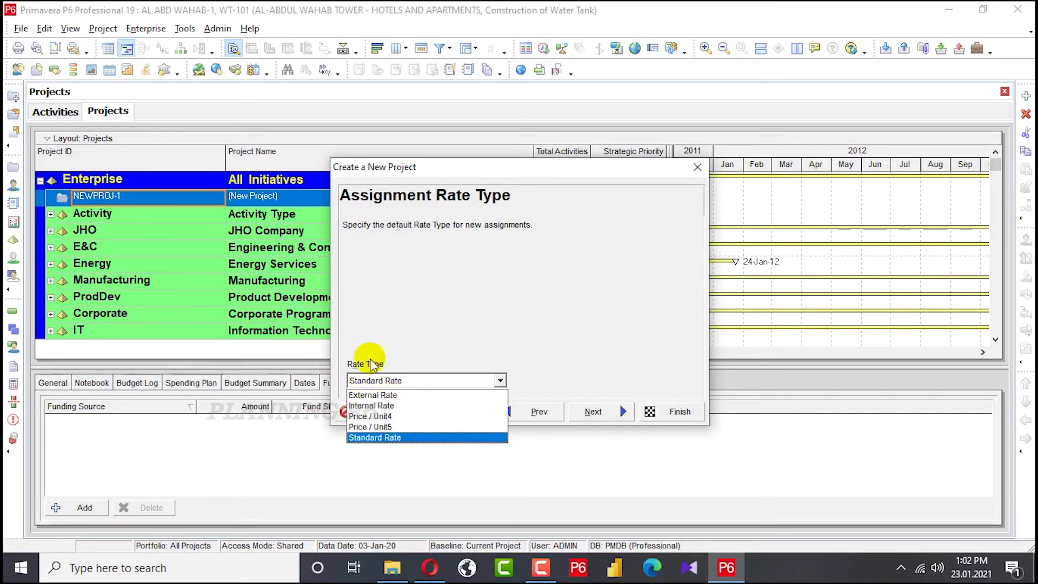
pyautogui.click(407, 357)
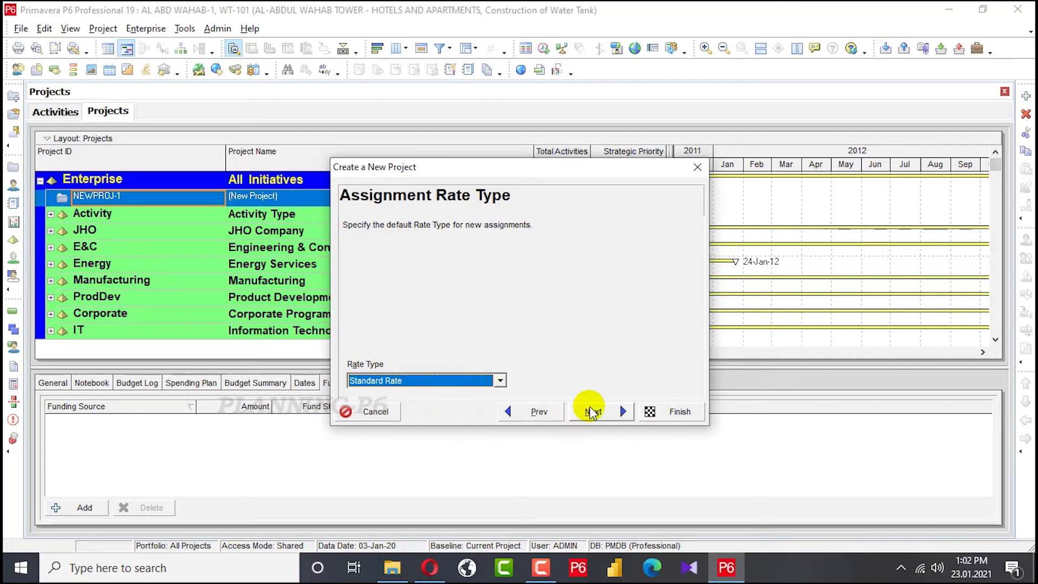
pyautogui.click(500, 380)
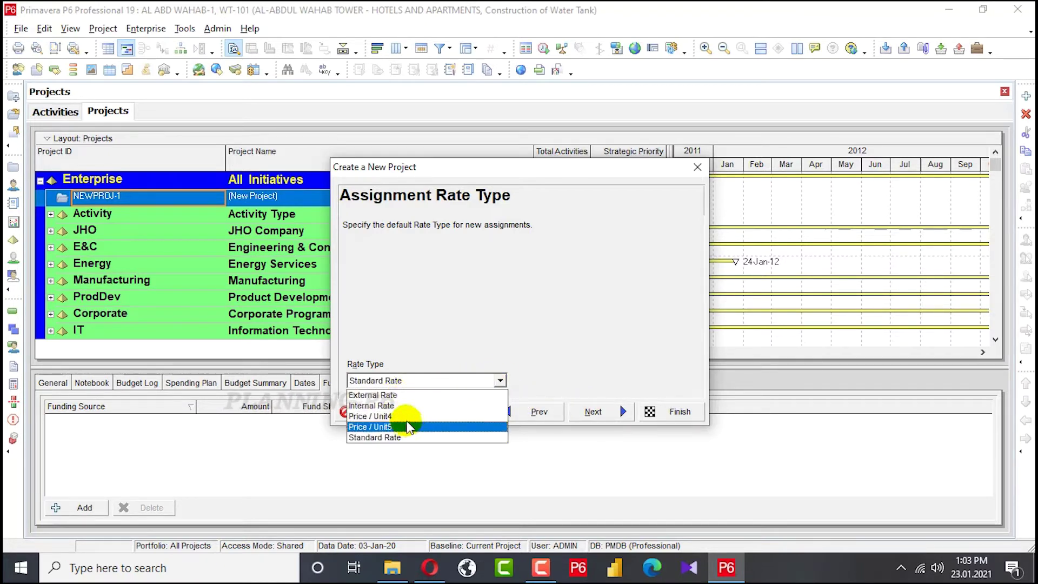
pyautogui.click(552, 353)
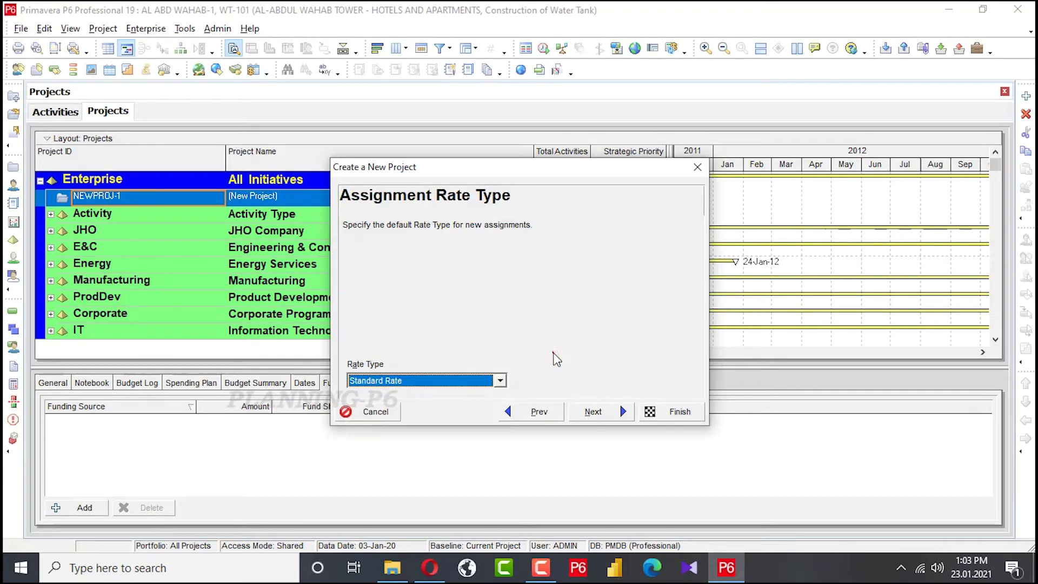
pyautogui.click(593, 411)
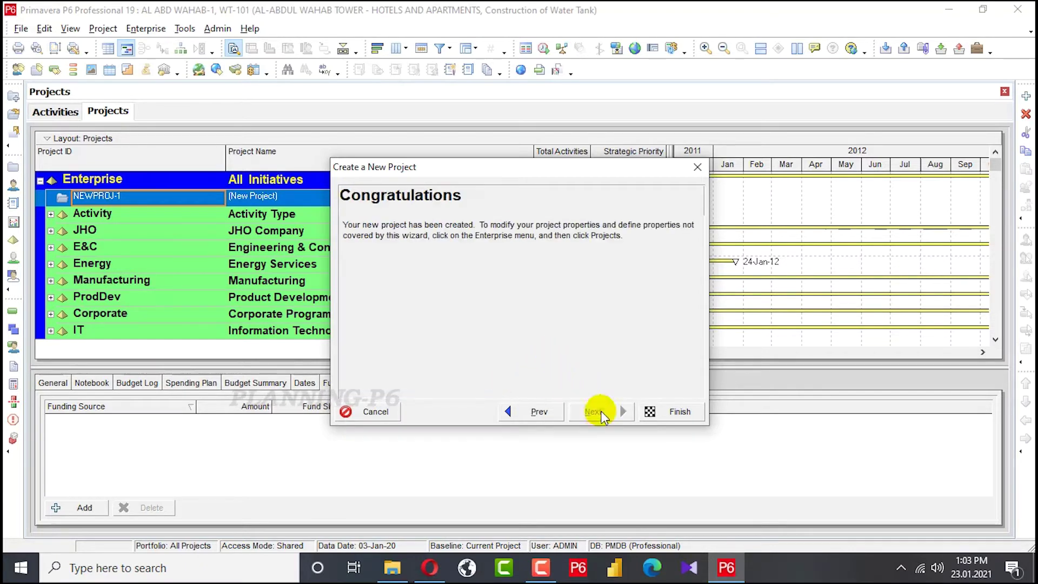
pyautogui.click(668, 414)
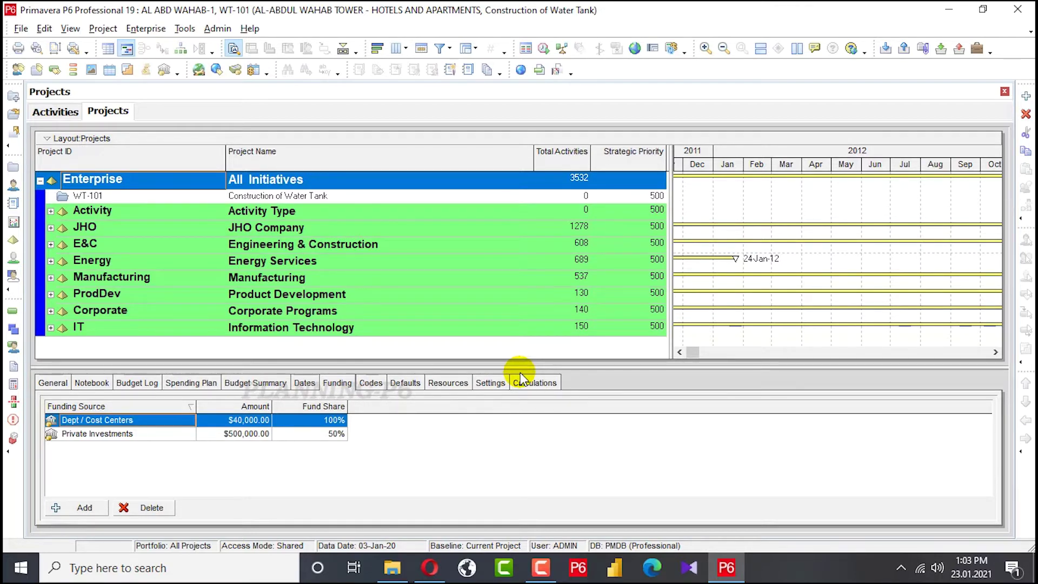
# Widen the project table beside the Gantt chart and view the general details and status options of project WT-101.
pyautogui.click(287, 197)
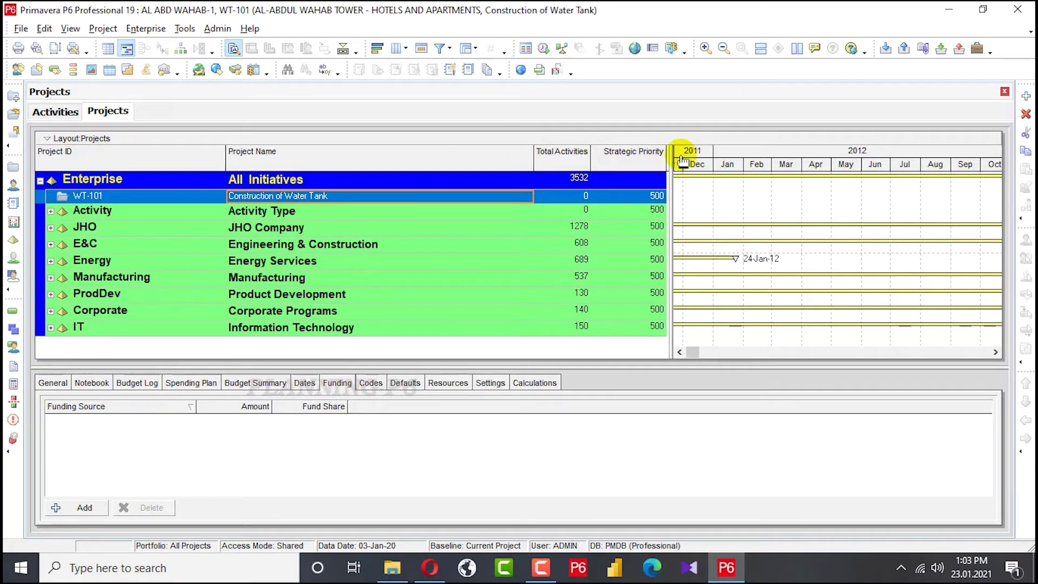
pyautogui.moveTo(672, 154); pyautogui.dragTo(774, 154)
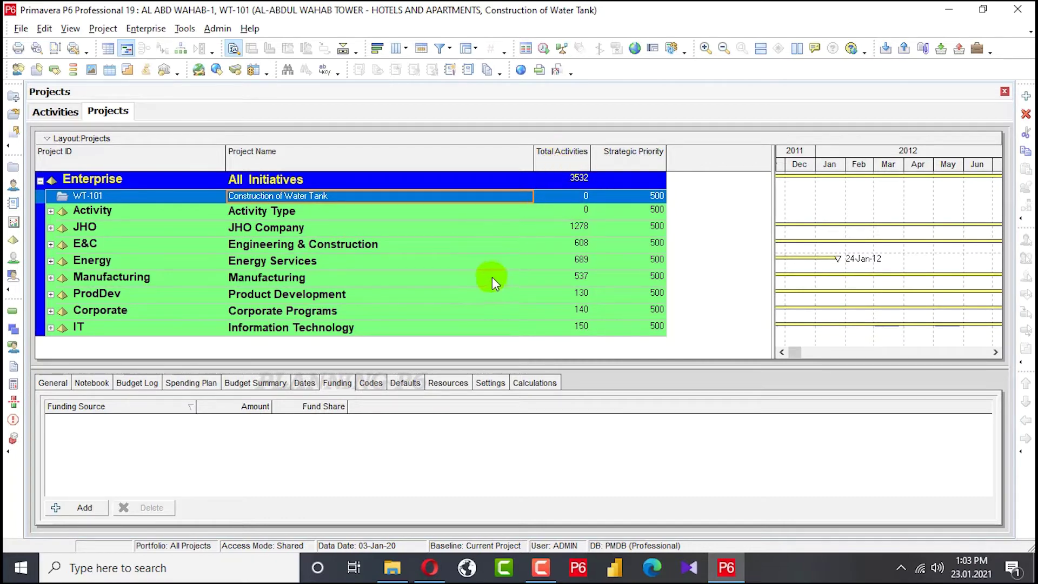
pyautogui.click(57, 383)
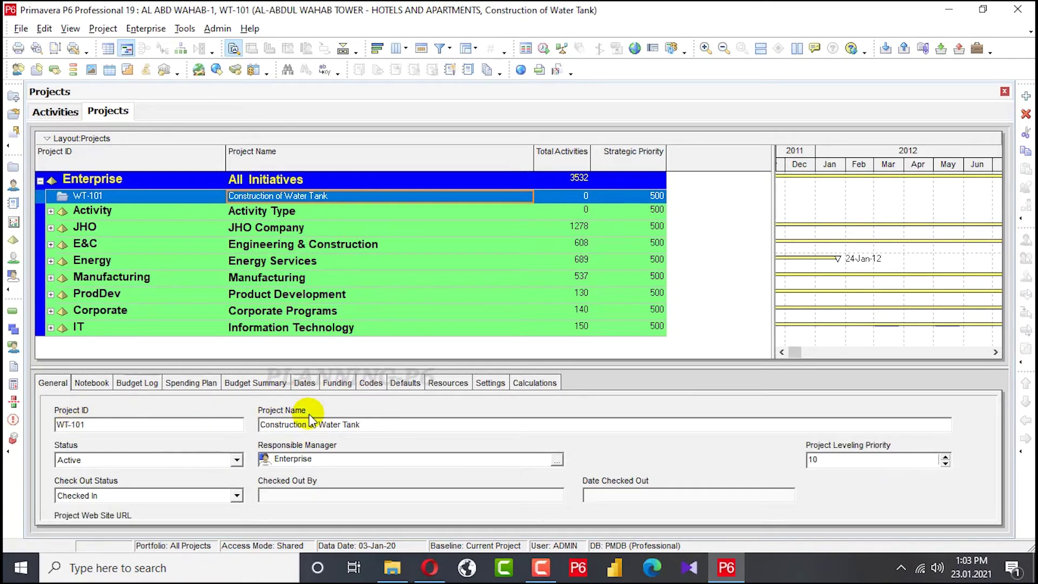
pyautogui.click(197, 460)
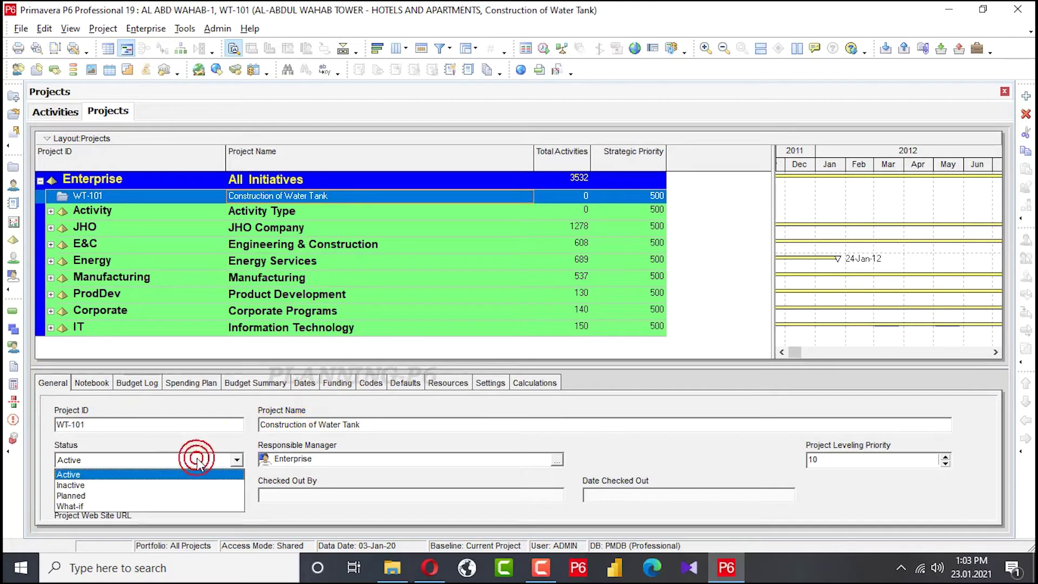
pyautogui.click(742, 436)
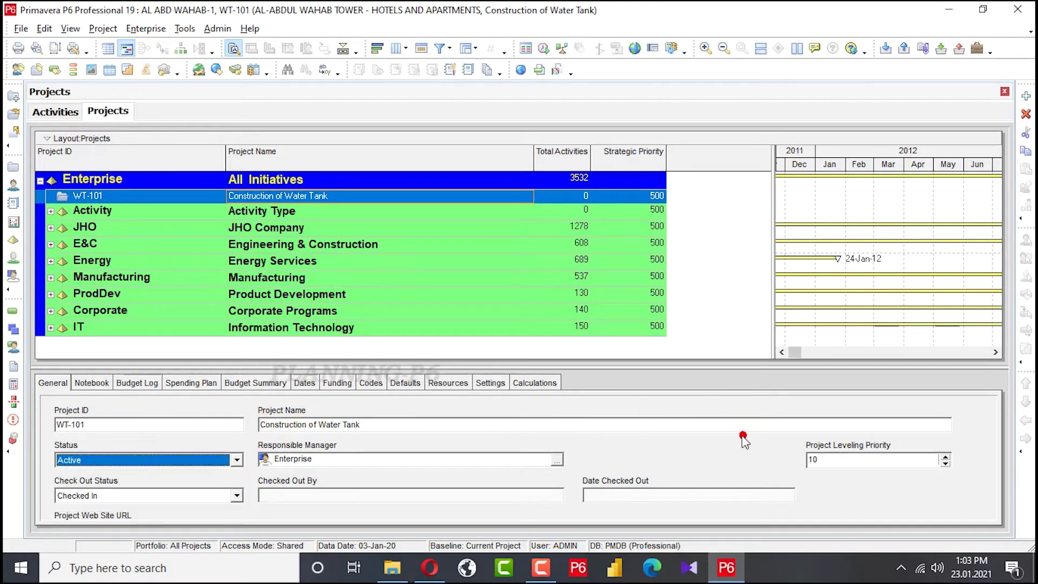
# Review project WT-101's notebook, budget log, spending plan, budget summary and schedule dates.
pyautogui.click(89, 383)
pyautogui.click(152, 384)
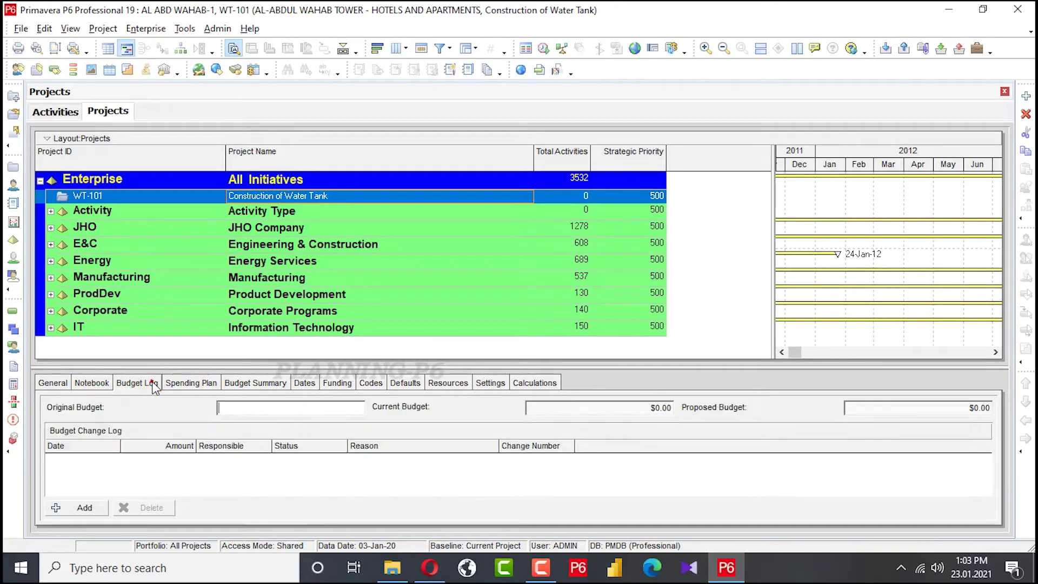
pyautogui.click(188, 384)
pyautogui.click(241, 384)
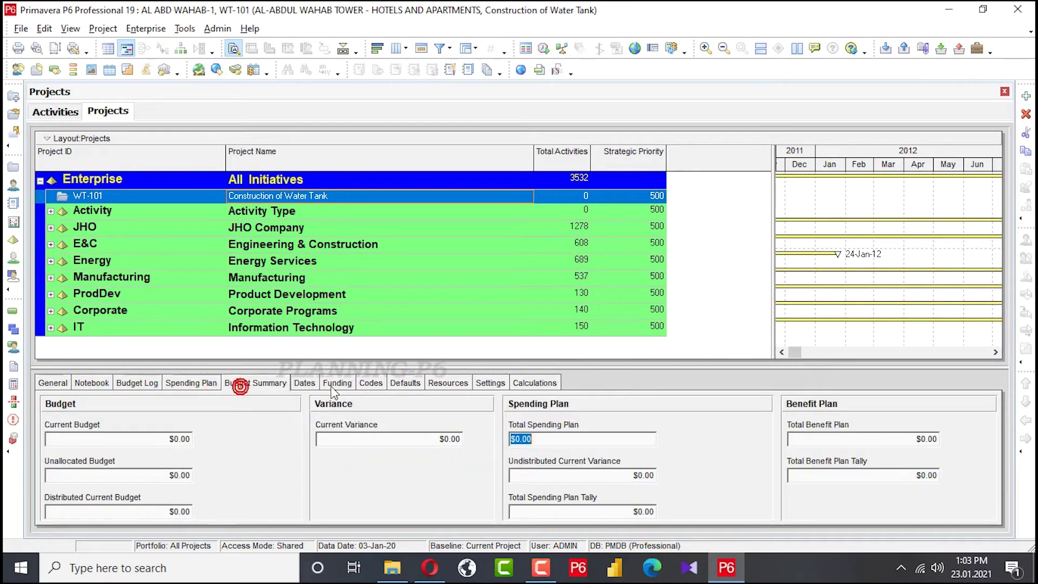
pyautogui.click(298, 384)
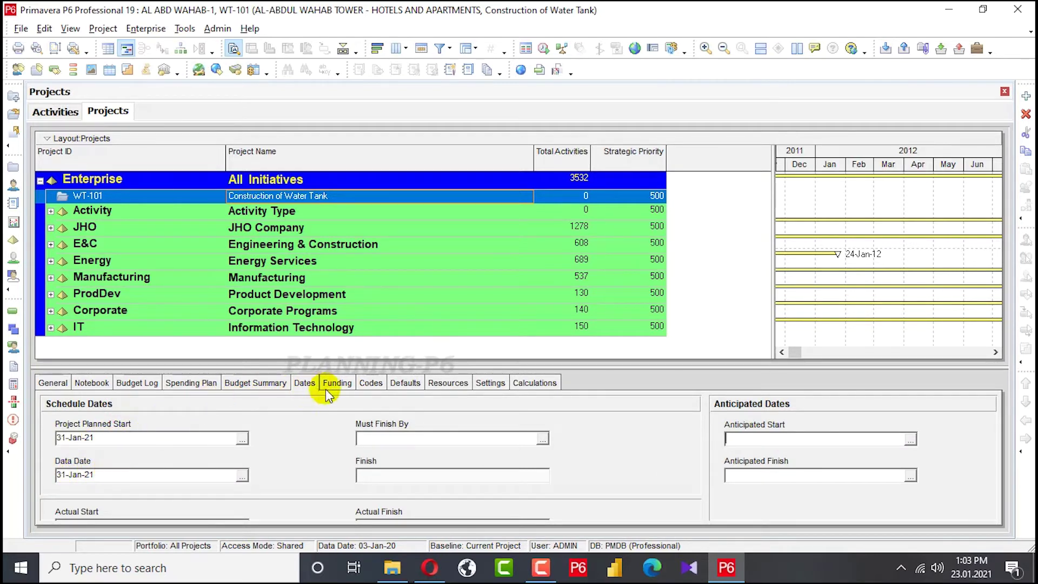
# Review project WT-101's funding, codes, new-activity defaults, resources, settings and calculation options.
pyautogui.click(345, 384)
pyautogui.click(371, 382)
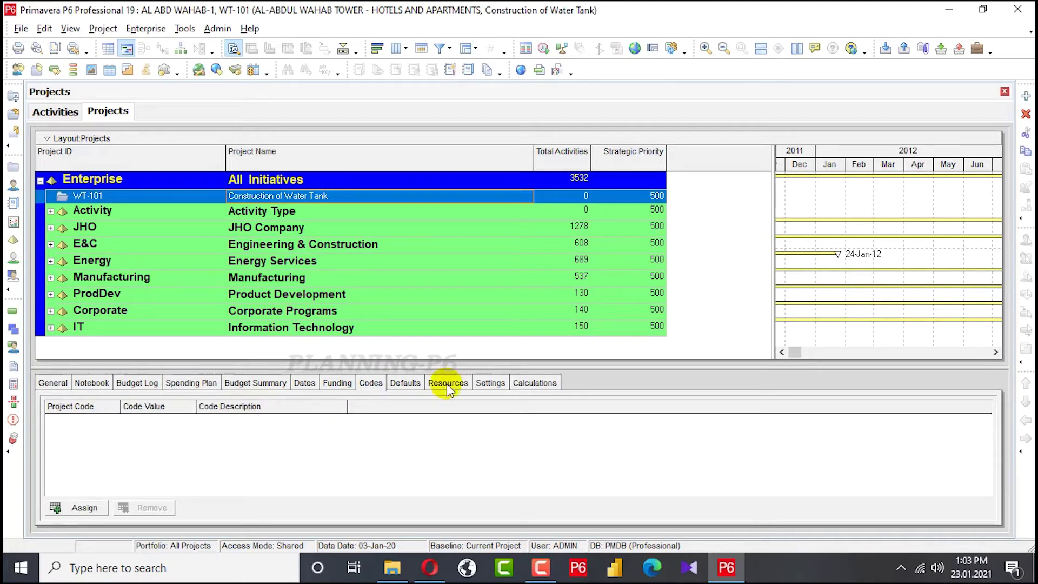
pyautogui.click(411, 383)
pyautogui.click(449, 385)
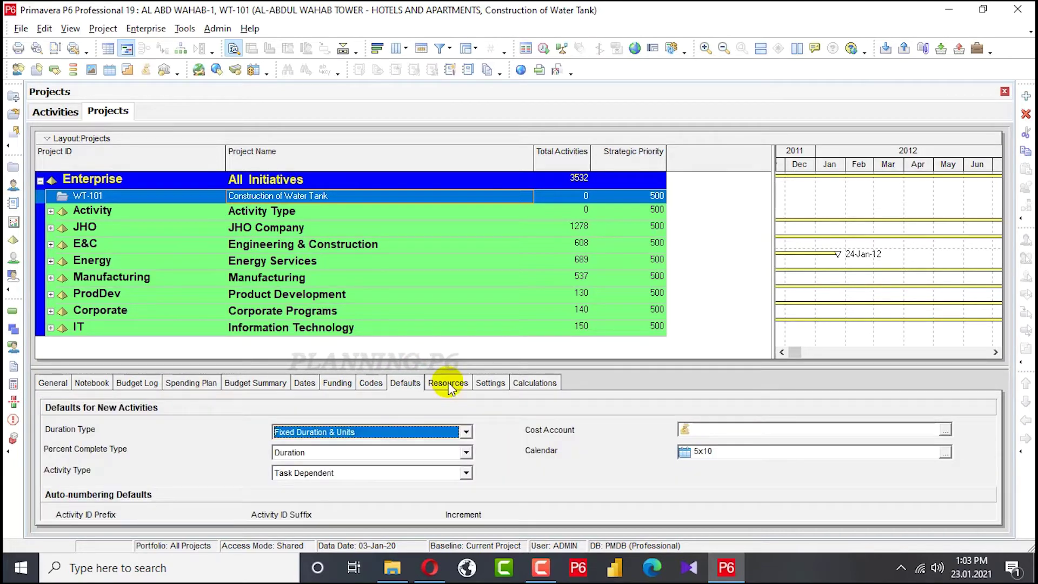
pyautogui.click(493, 381)
pyautogui.click(535, 382)
pyautogui.click(405, 384)
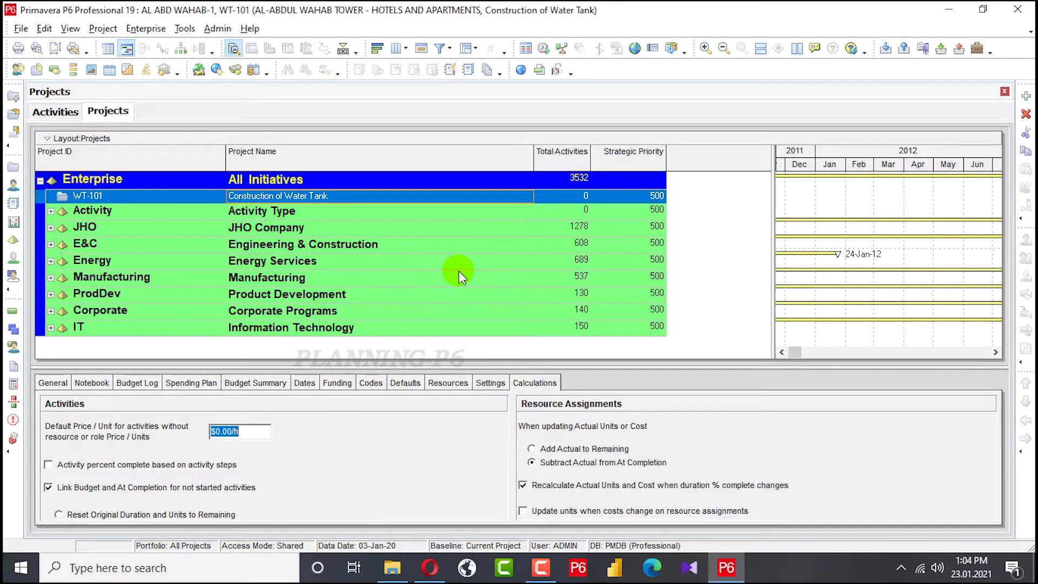
# Open project WT-101 and show the activity details below its activity table in place of the cost spreadsheet.
pyautogui.rightClick(104, 193)
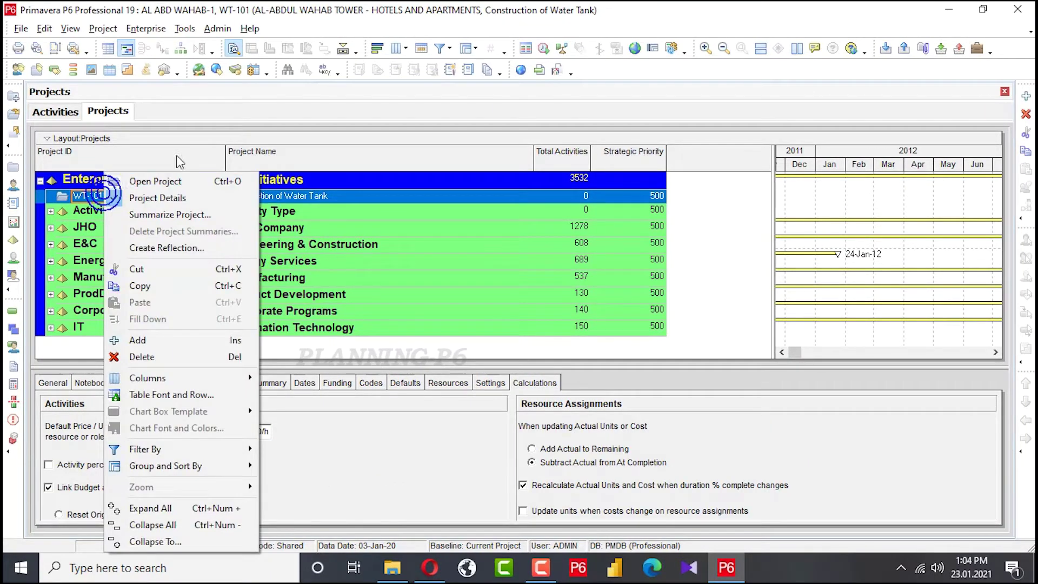
pyautogui.click(168, 184)
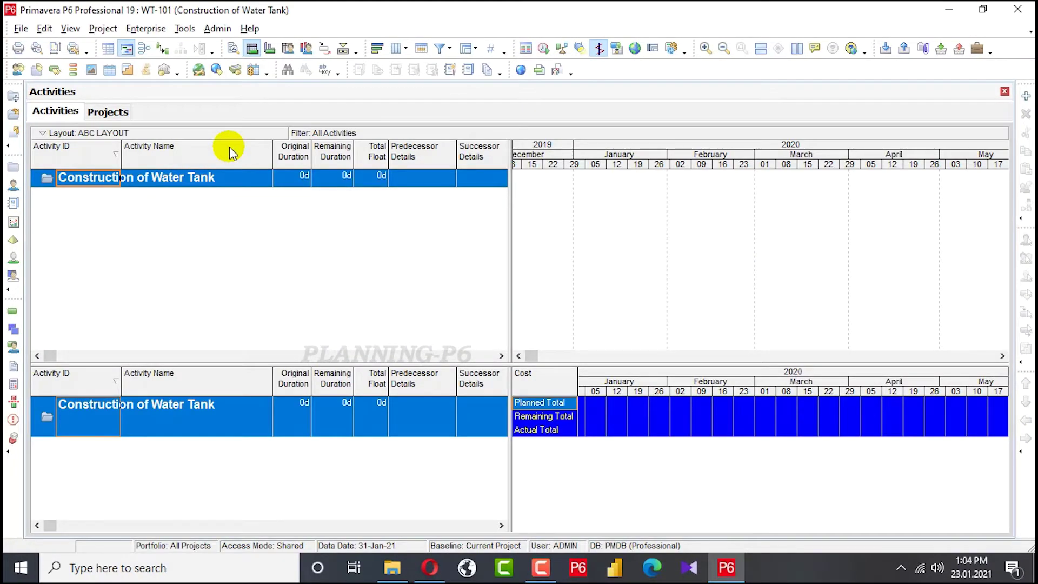
pyautogui.click(233, 48)
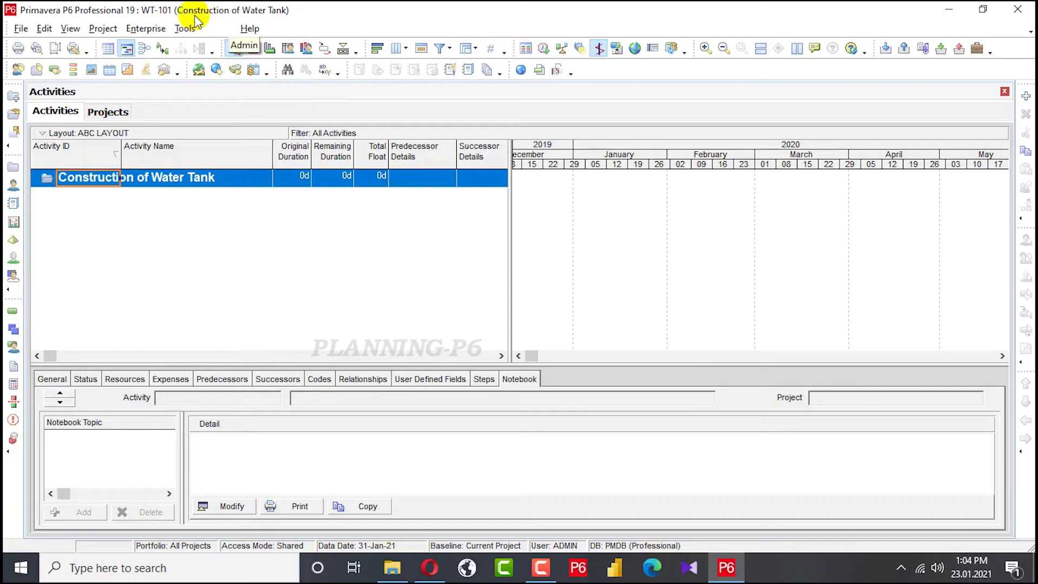
# Reload the saved user layout ABC LAYOUT for the activities of the water tank project.
pyautogui.click(71, 31)
pyautogui.moveTo(54, 34)
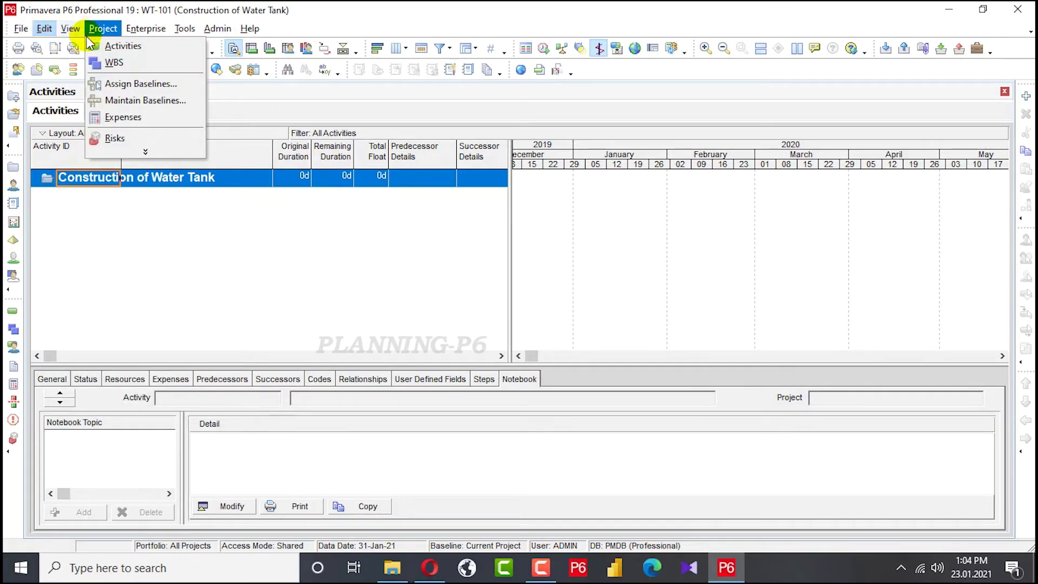
pyautogui.moveTo(92, 46)
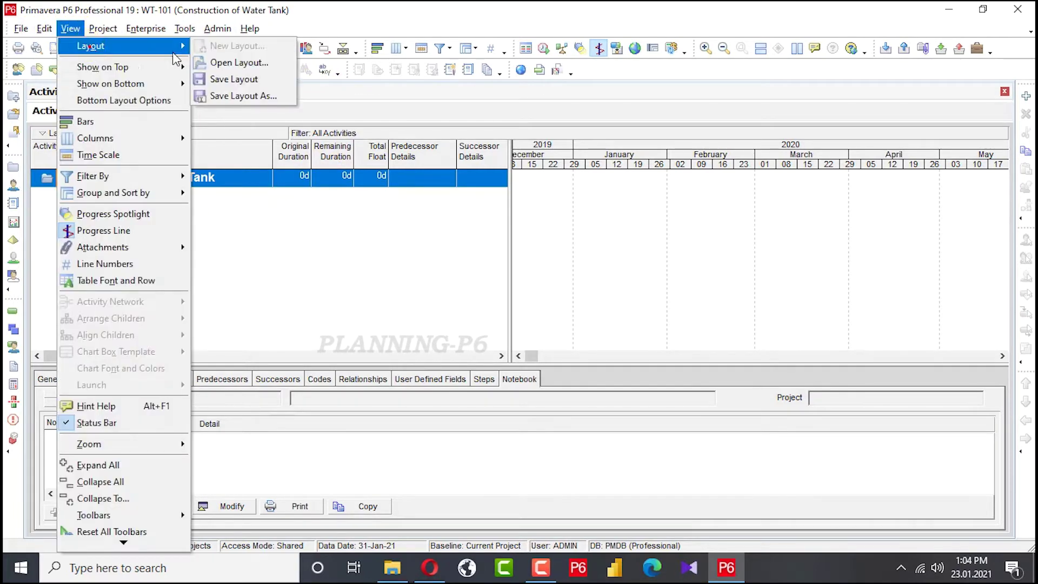
pyautogui.click(211, 62)
pyautogui.click(510, 313)
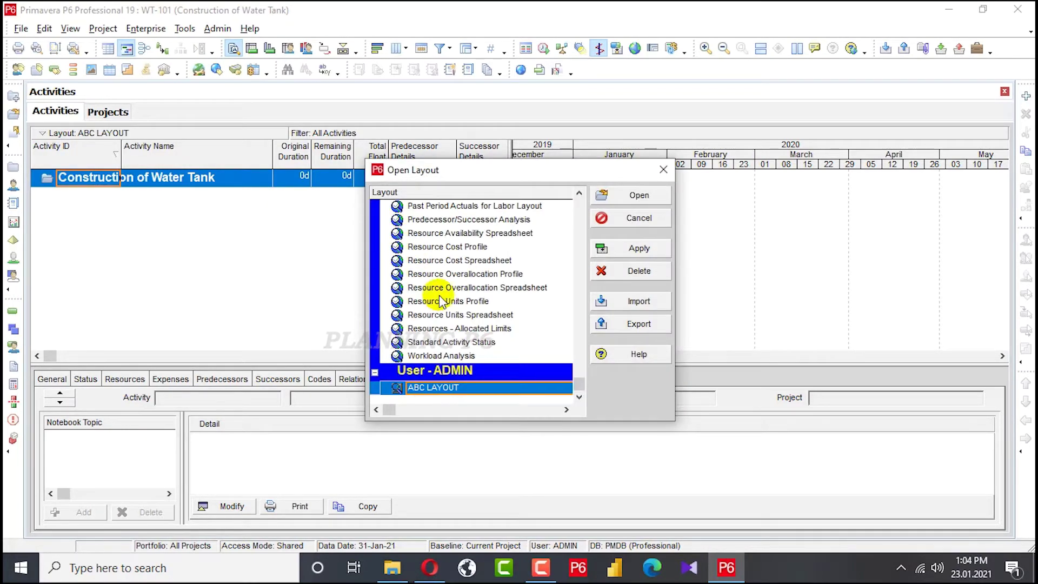
pyautogui.click(639, 252)
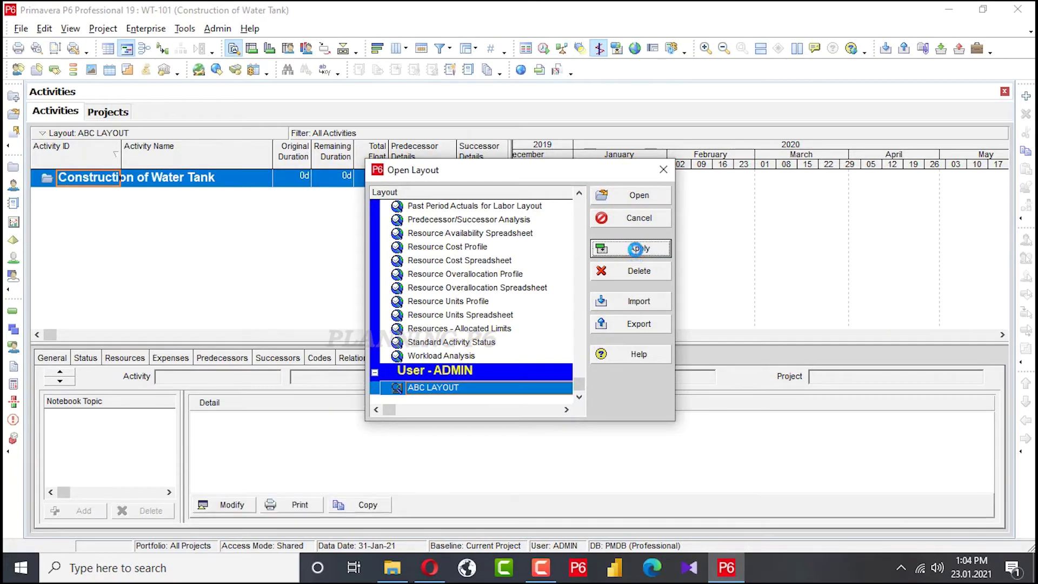
pyautogui.click(642, 195)
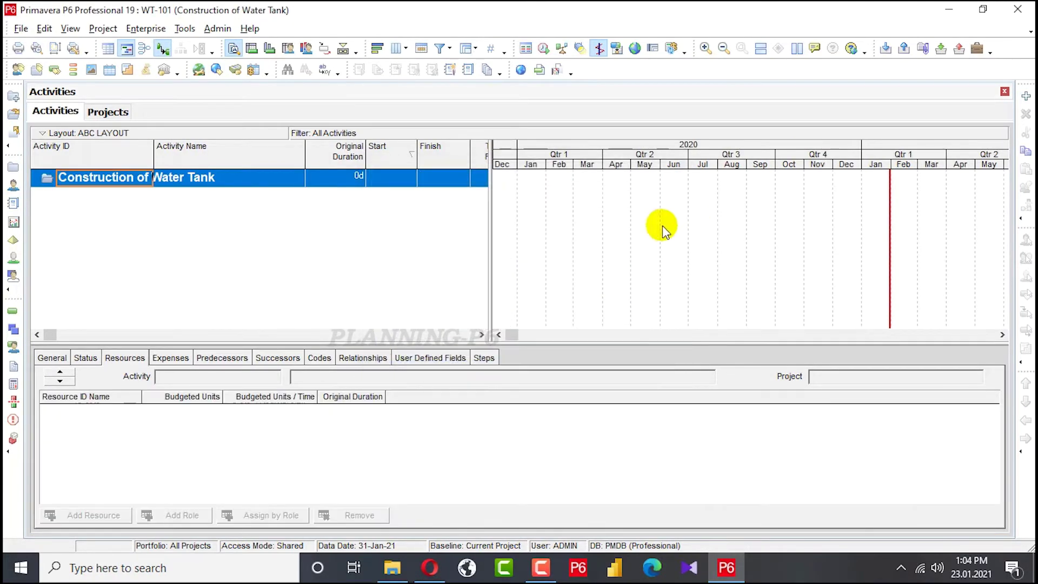
# Widen the activity table beside the Gantt chart to expose the Activity Type column, and narrow the Activity ID column.
pyautogui.moveTo(489, 149); pyautogui.dragTo(642, 168)
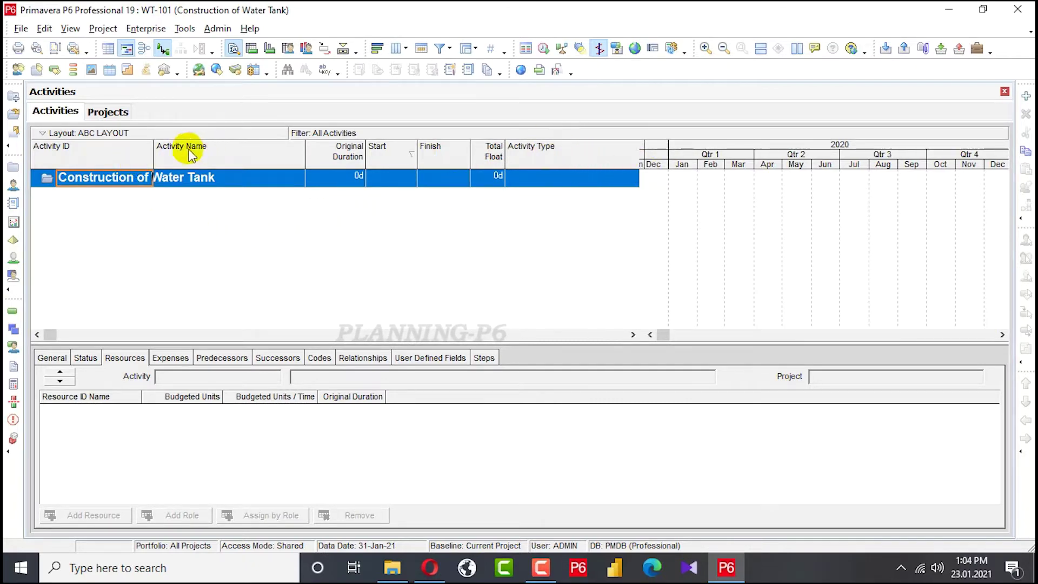
pyautogui.moveTo(153, 154); pyautogui.dragTo(113, 158)
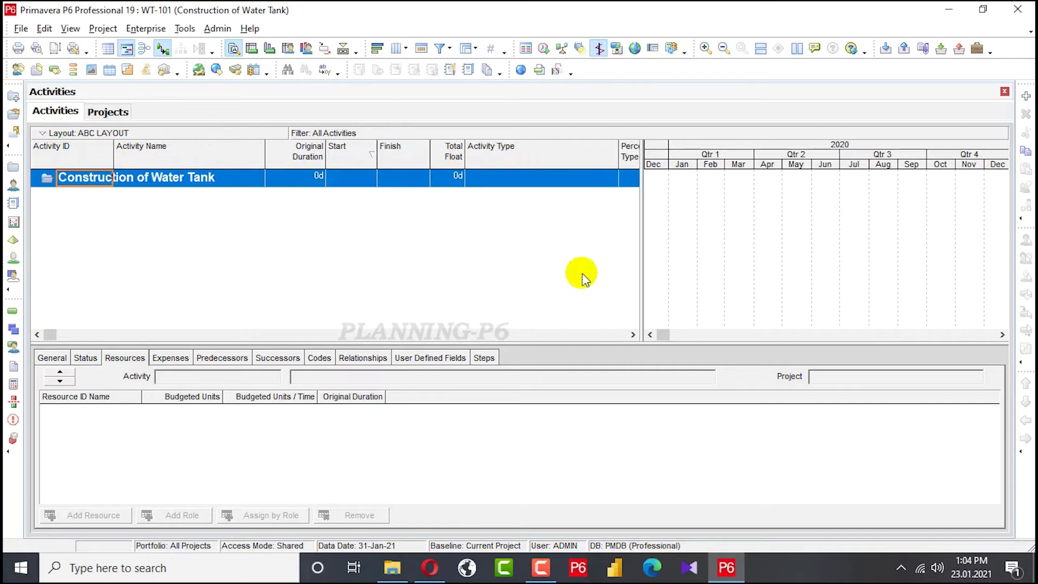
pyautogui.click(766, 228)
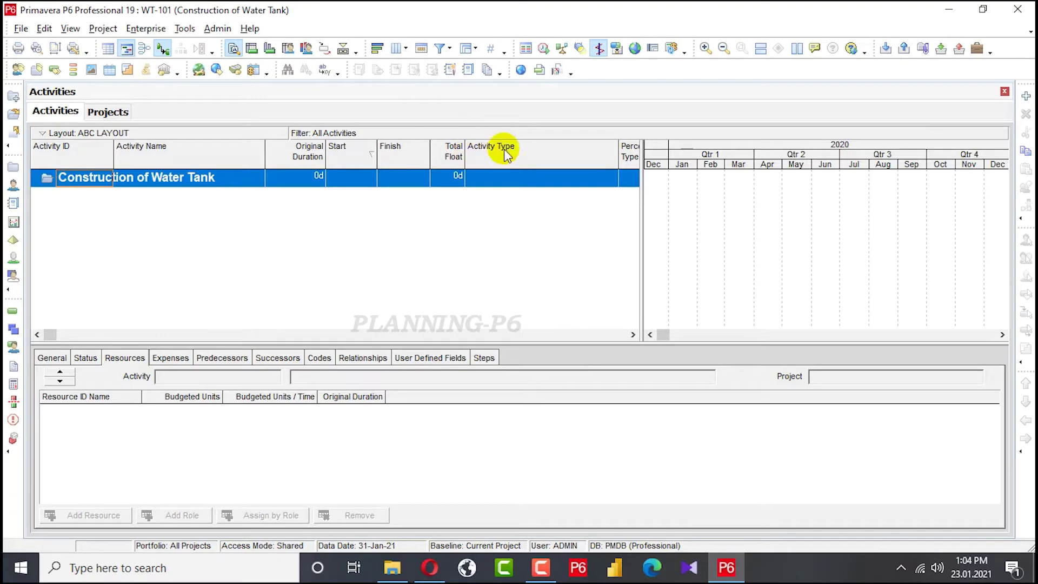
# Switch to the desktop and open the Drawings and Specification folder inside Water Tank Project Files.
pyautogui.click(948, 9)
pyautogui.rightClick(497, 239)
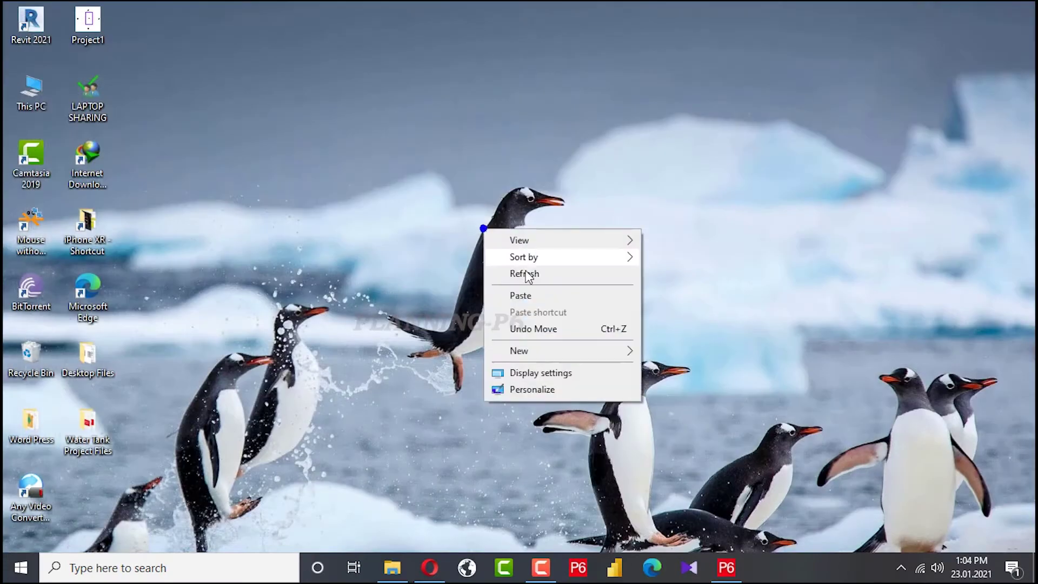
pyautogui.click(533, 274)
pyautogui.doubleClick(90, 402)
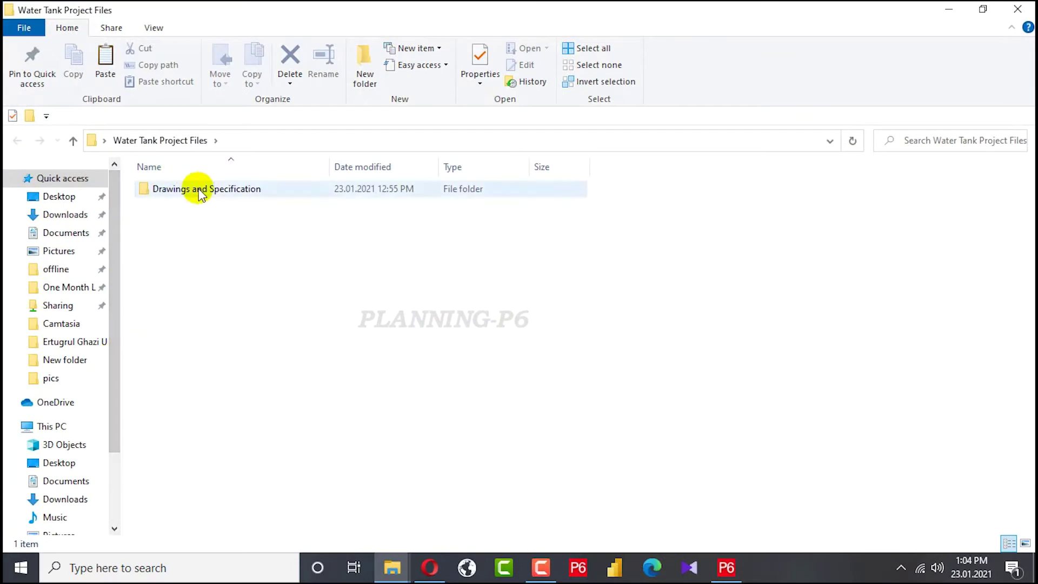
pyautogui.doubleClick(200, 189)
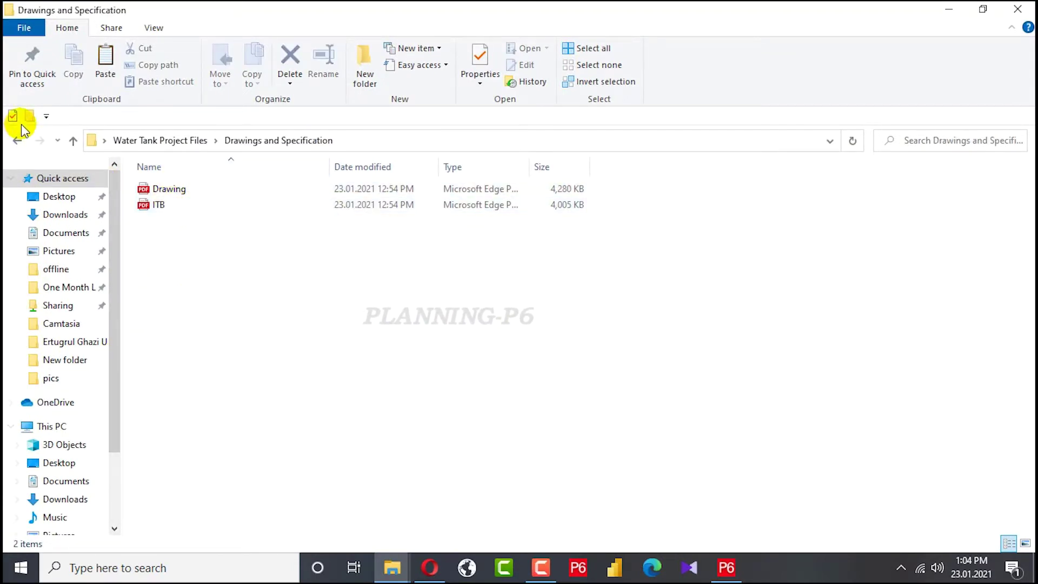
# Launch Excel and create a new blank workbook.
pyautogui.click(135, 567)
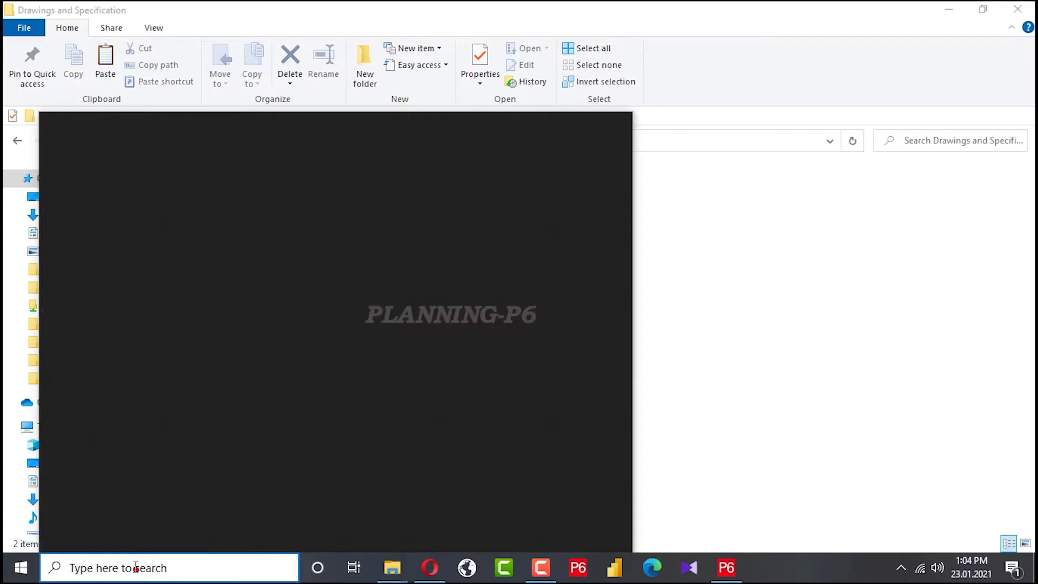
pyautogui.write('Exce')
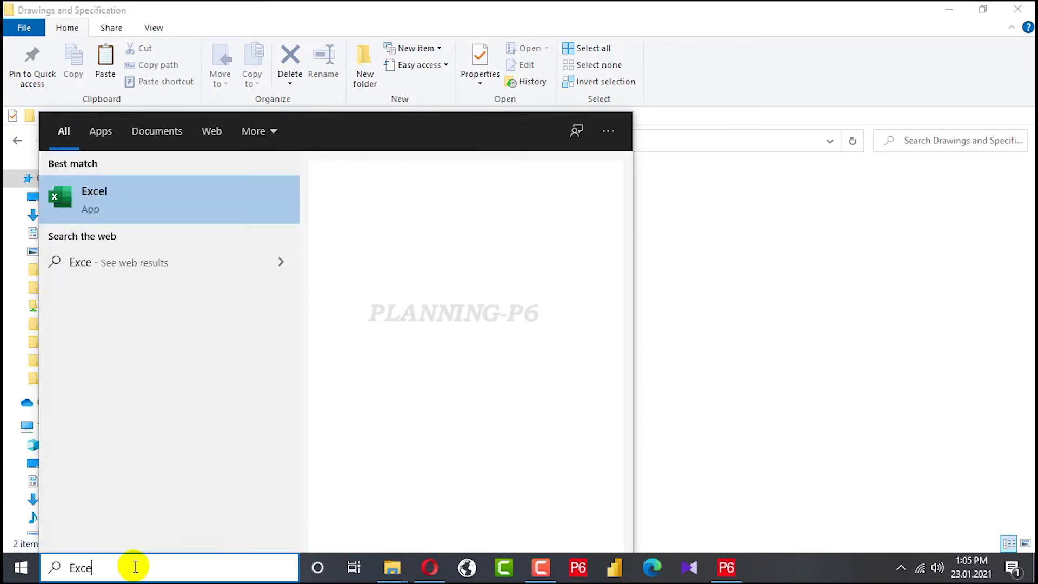
pyautogui.write('l')
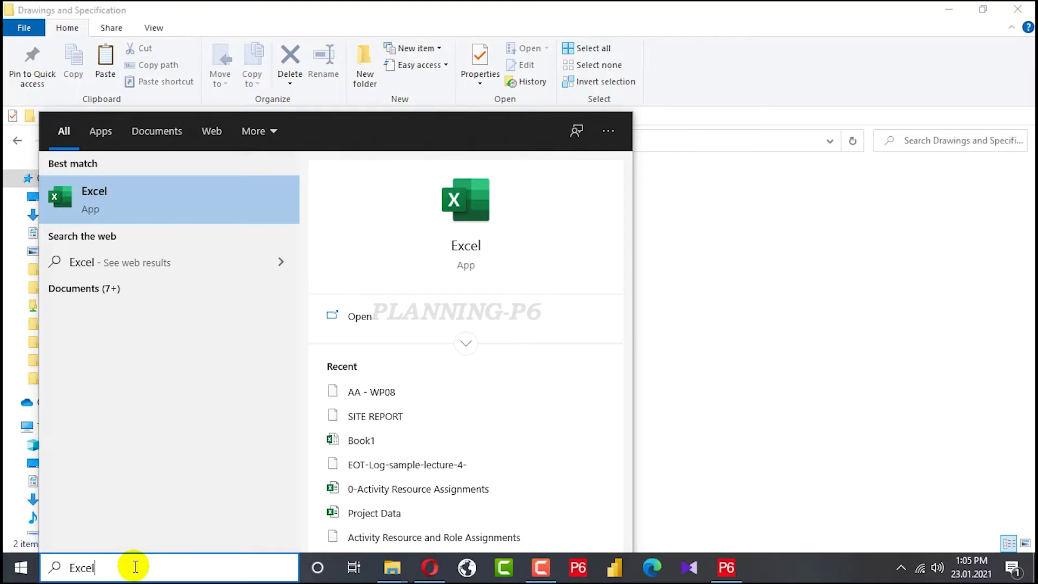
pyautogui.press('Escape')
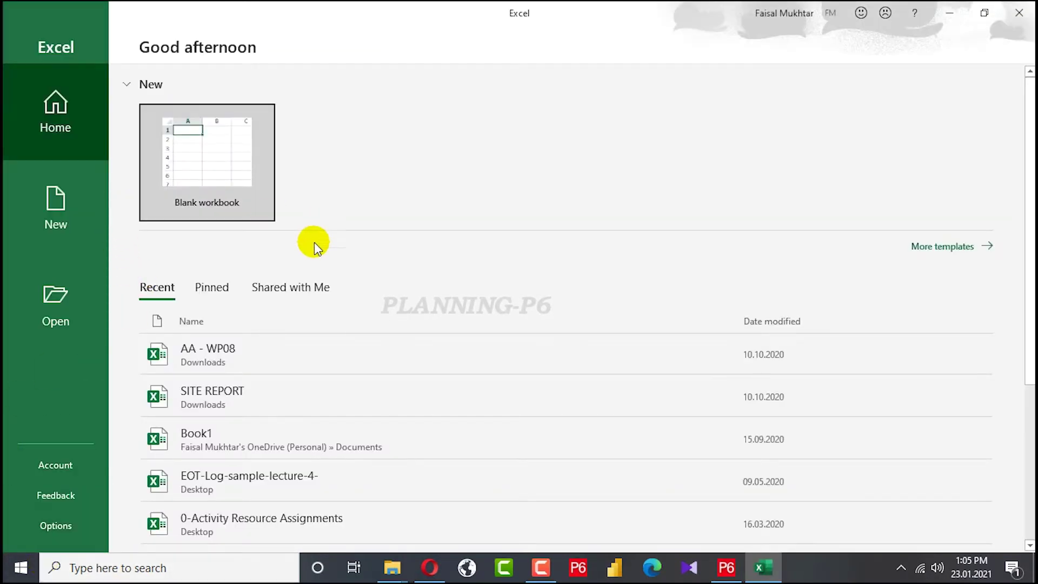
pyautogui.click(88, 220)
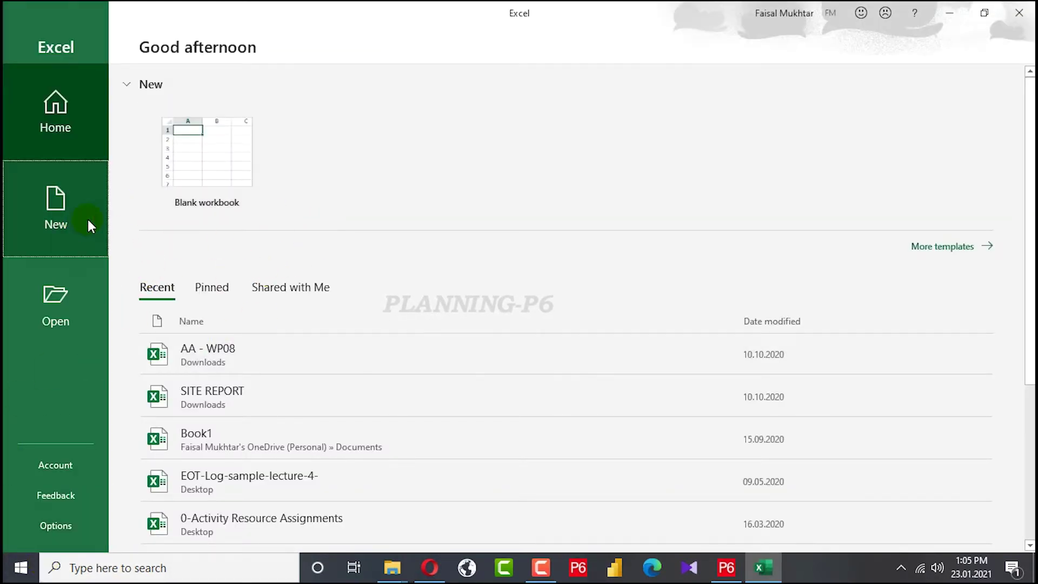
pyautogui.click(202, 142)
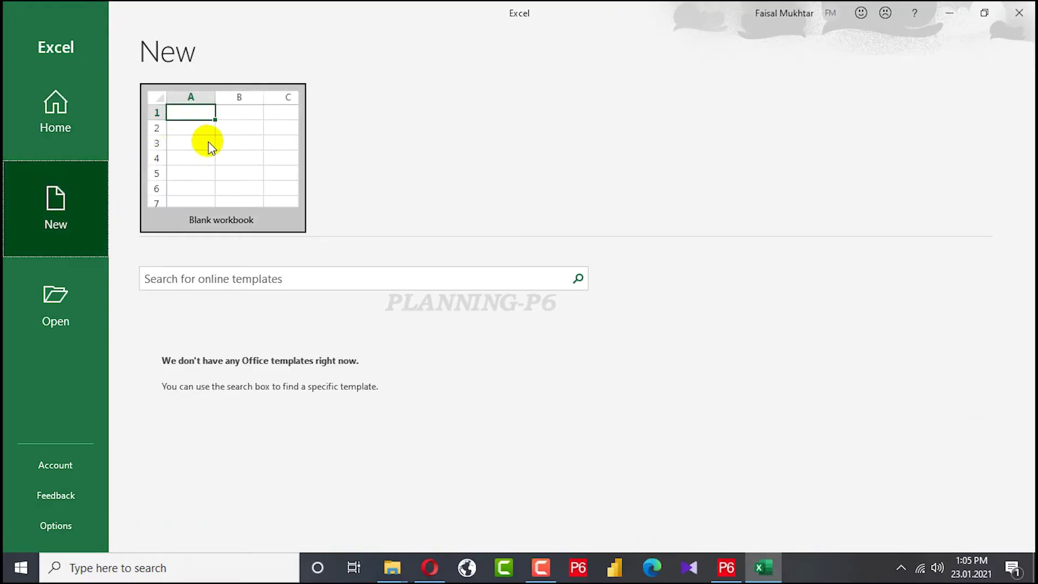
pyautogui.click(218, 158)
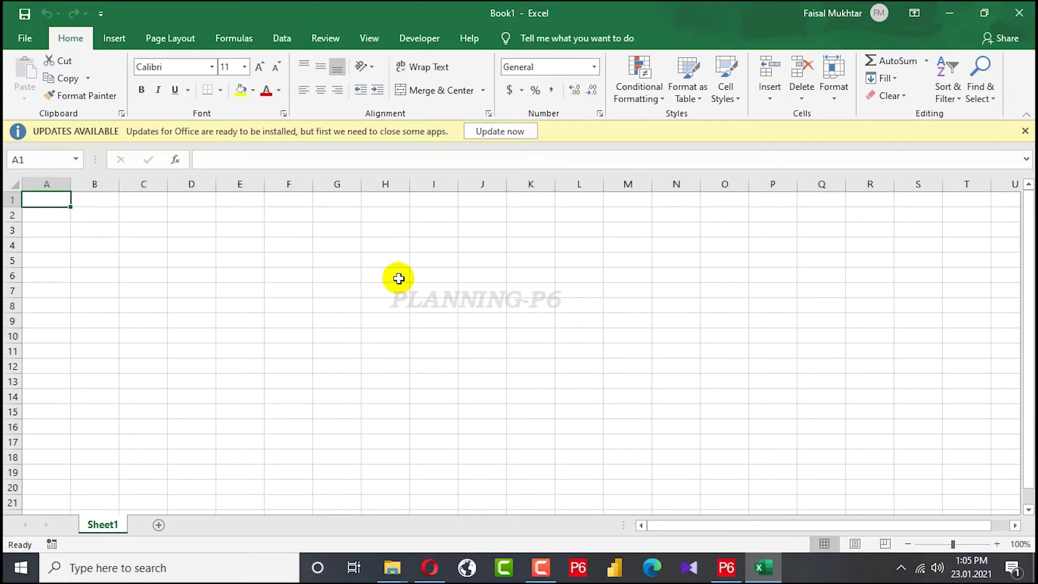
# Enter the headings Sr No, Description, No and Quanity across cells A1 to D1.
pyautogui.doubleClick(63, 198)
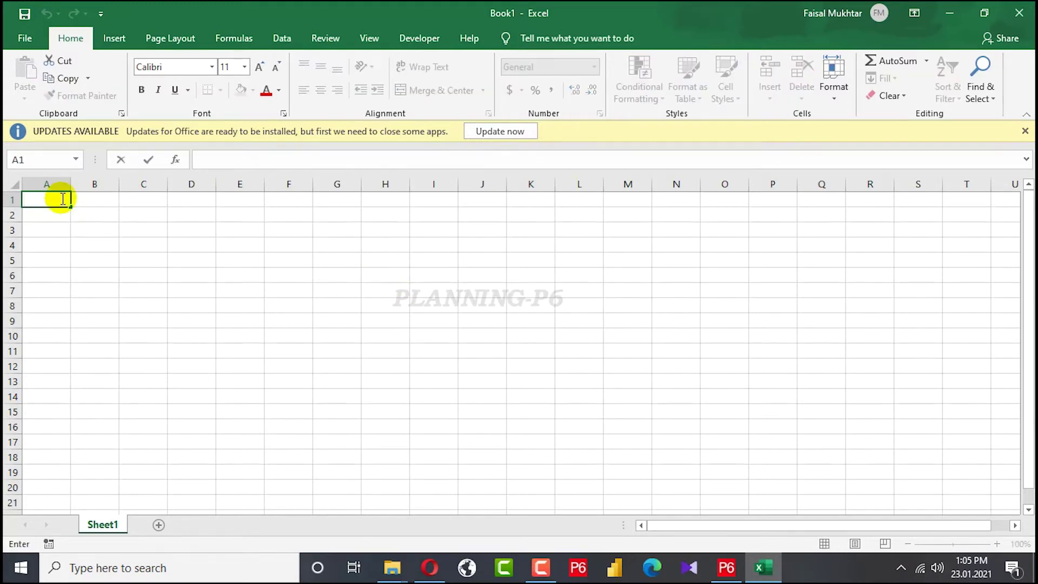
pyautogui.write('Sr o')
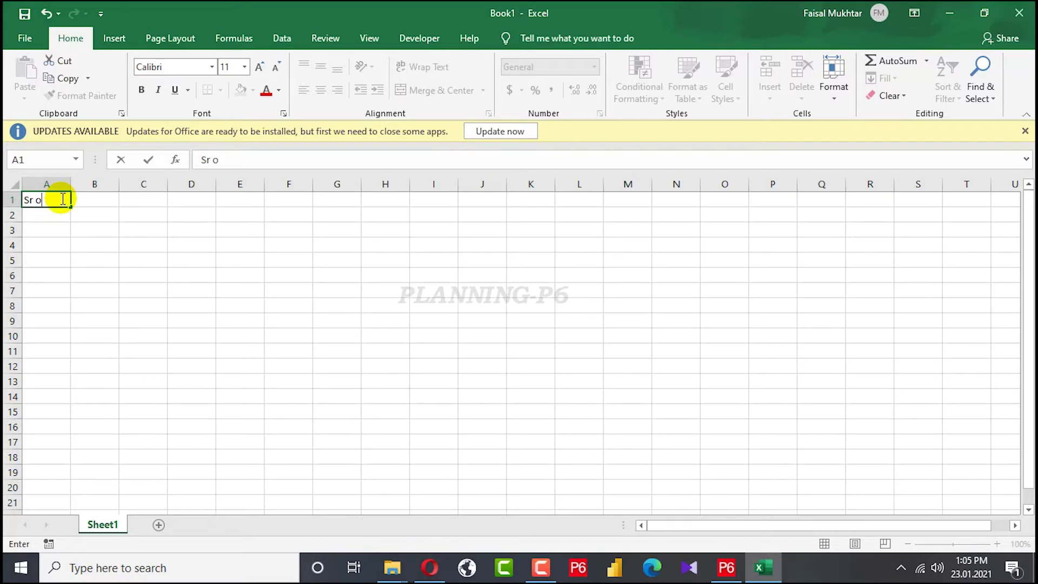
pyautogui.press('BackSpace')
pyautogui.write('No')
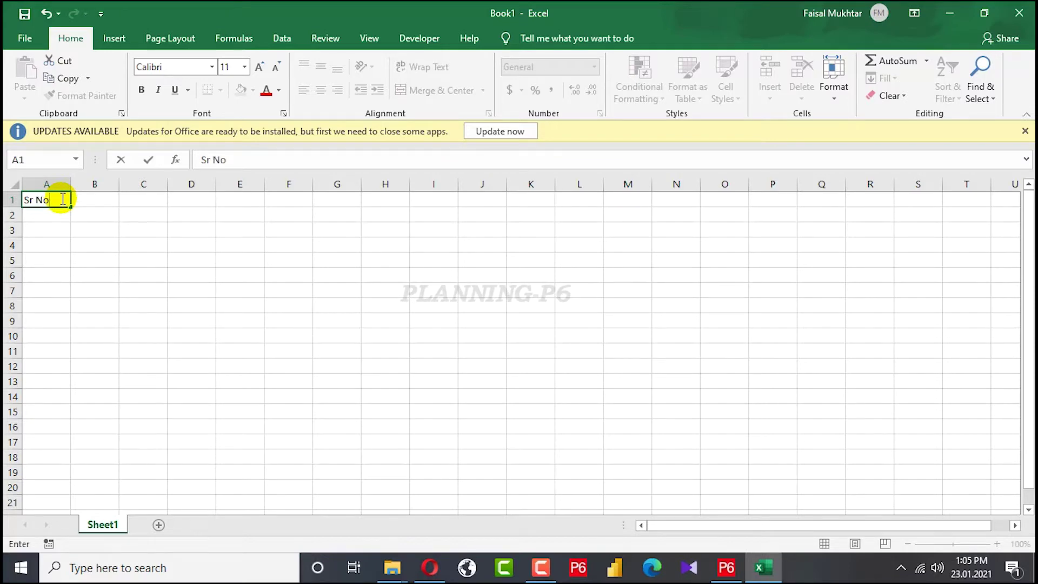
pyautogui.press('Tab')
pyautogui.write('De')
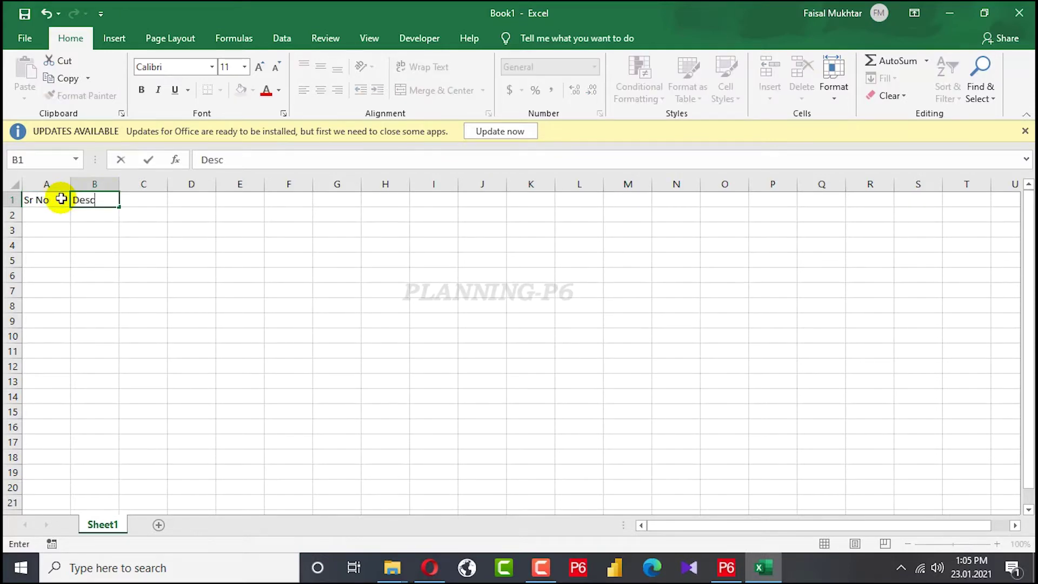
pyautogui.write('scription')
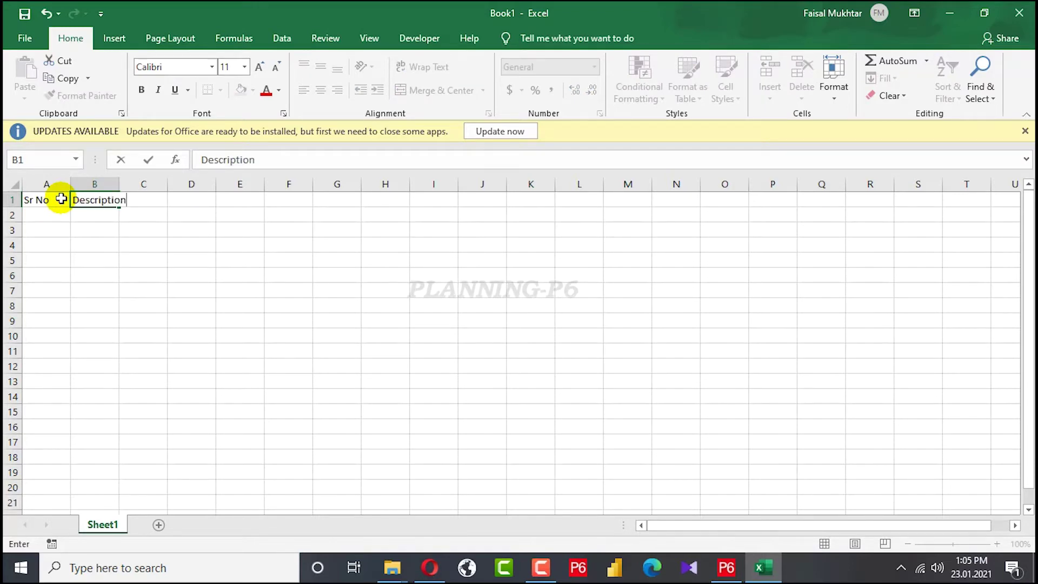
pyautogui.press('Tab')
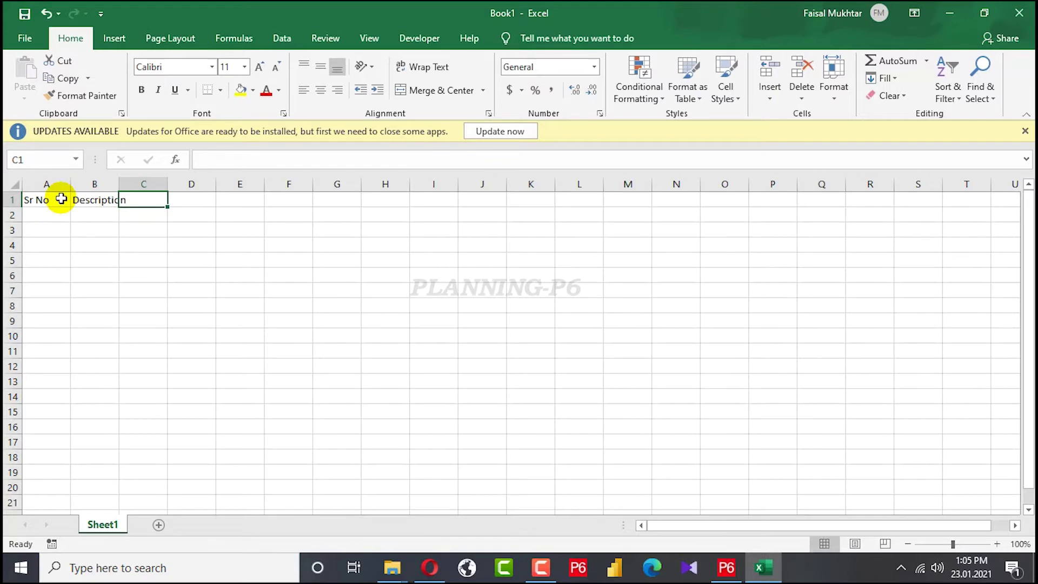
pyautogui.write('No')
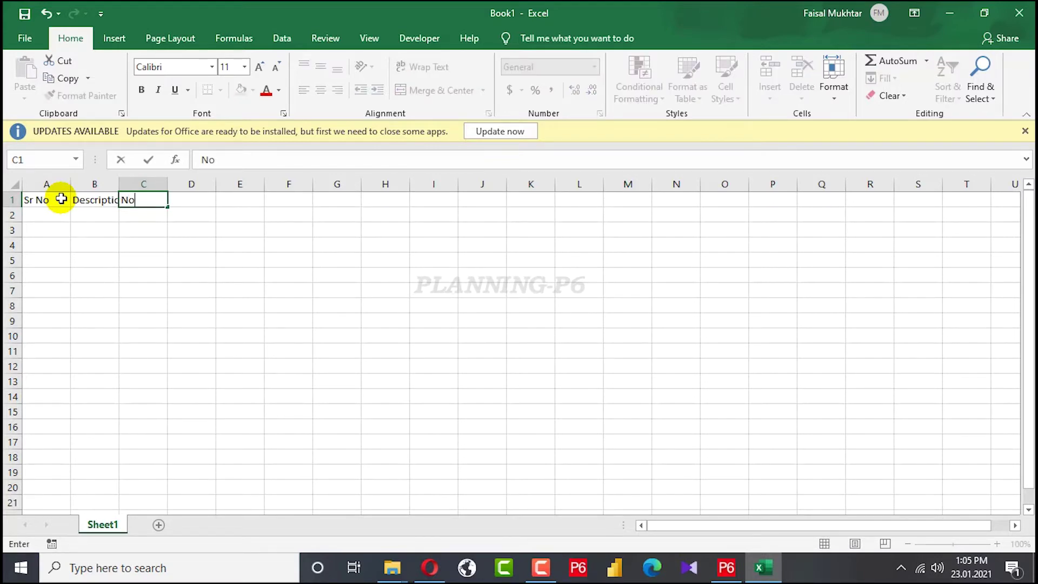
pyautogui.press('Tab')
pyautogui.write('Q')
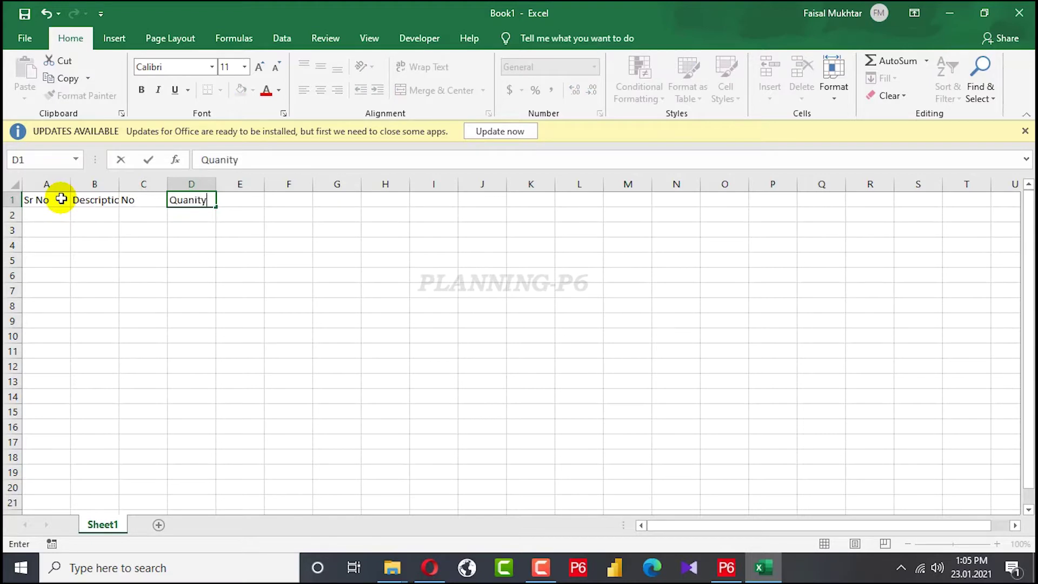
pyautogui.press('Tab')
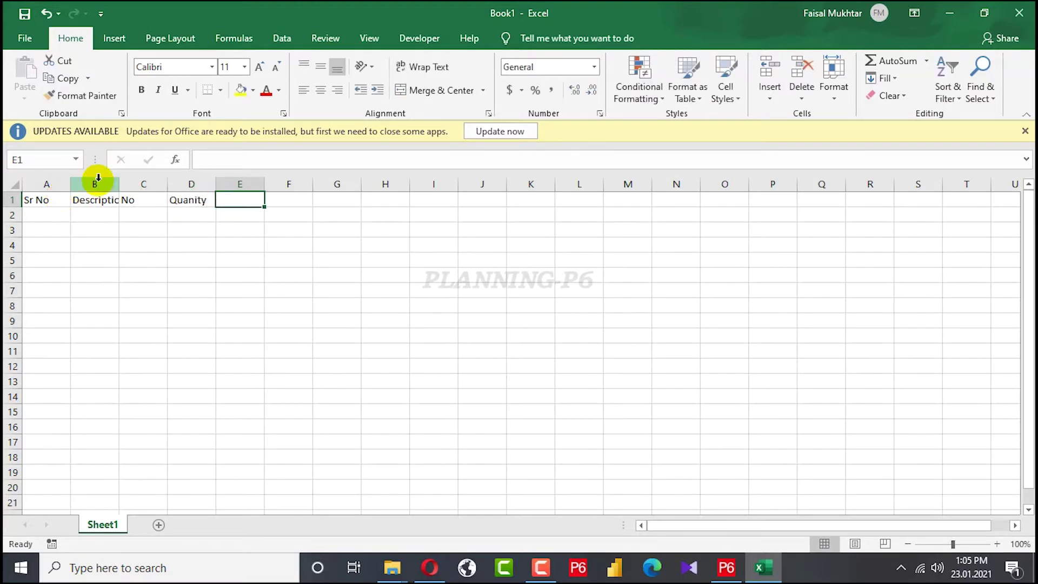
# Delete the No column and widen the Description column to fit its heading.
pyautogui.rightClick(144, 183)
pyautogui.click(187, 312)
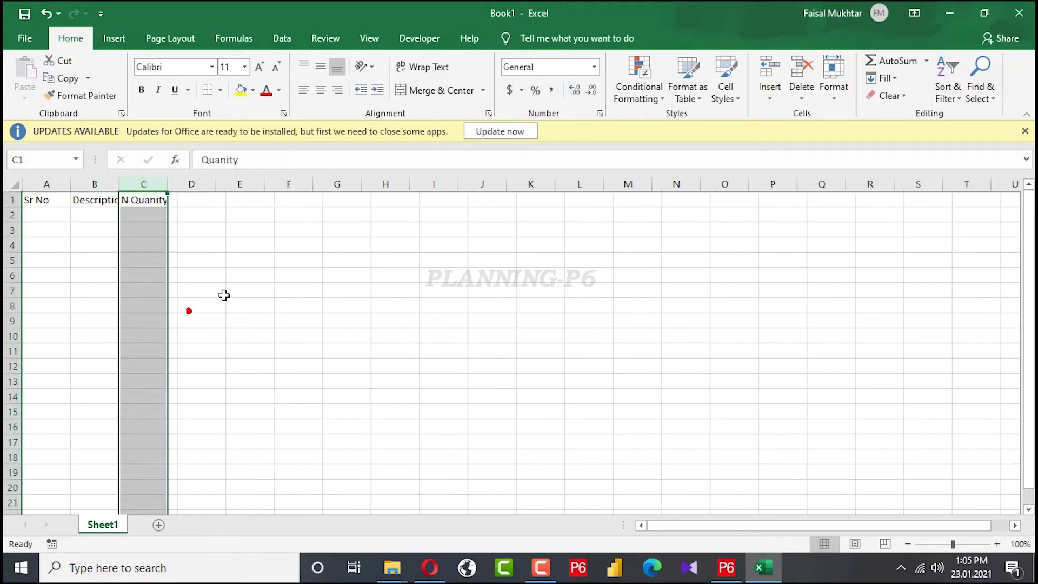
pyautogui.click(270, 277)
pyautogui.moveTo(119, 184); pyautogui.dragTo(143, 183)
# Add the headings Rate in D1 and Amount in E1.
pyautogui.click(206, 199)
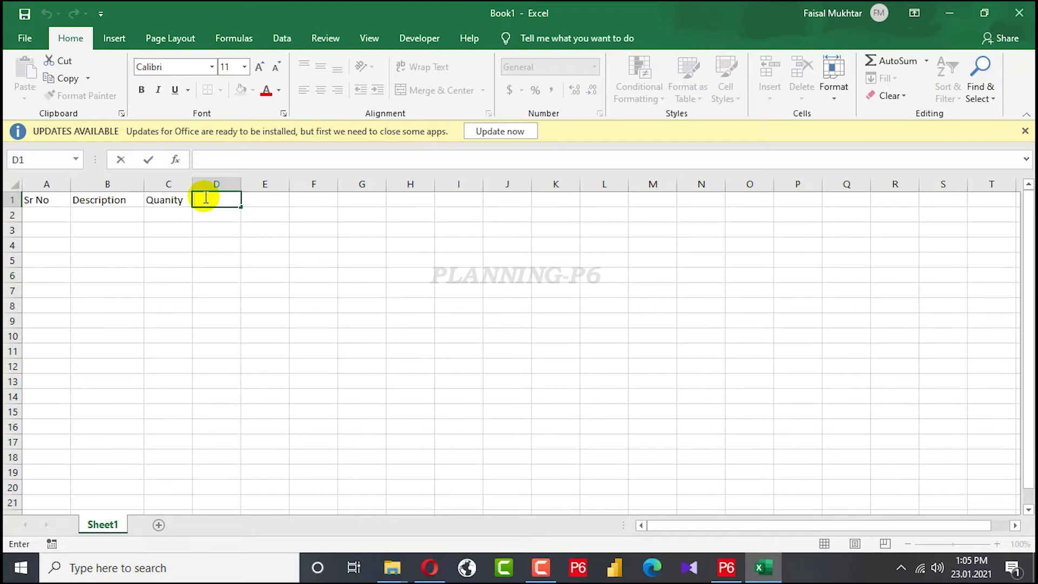
pyautogui.press('Tab')
pyautogui.write('A')
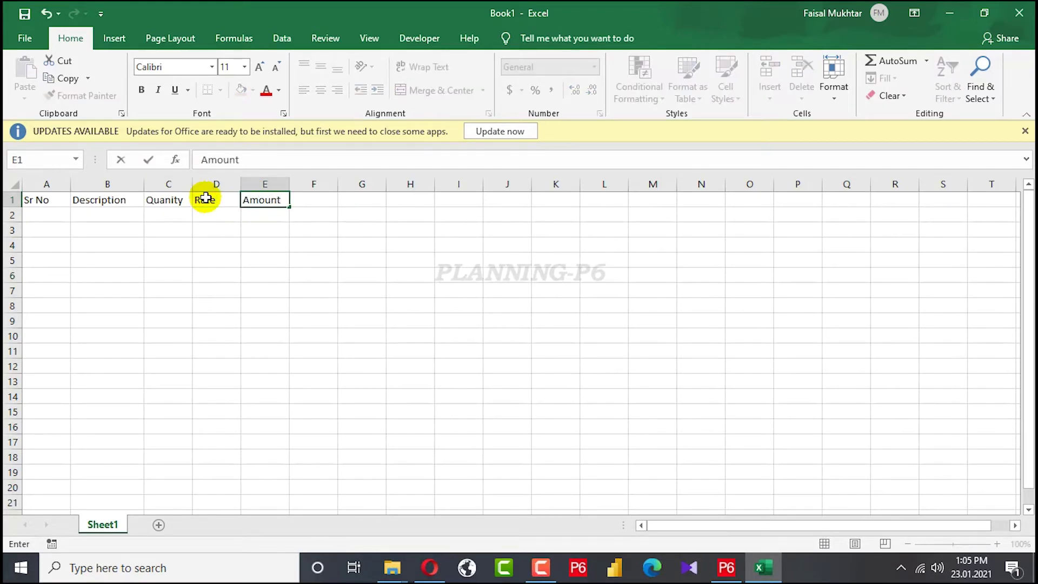
pyautogui.click(424, 280)
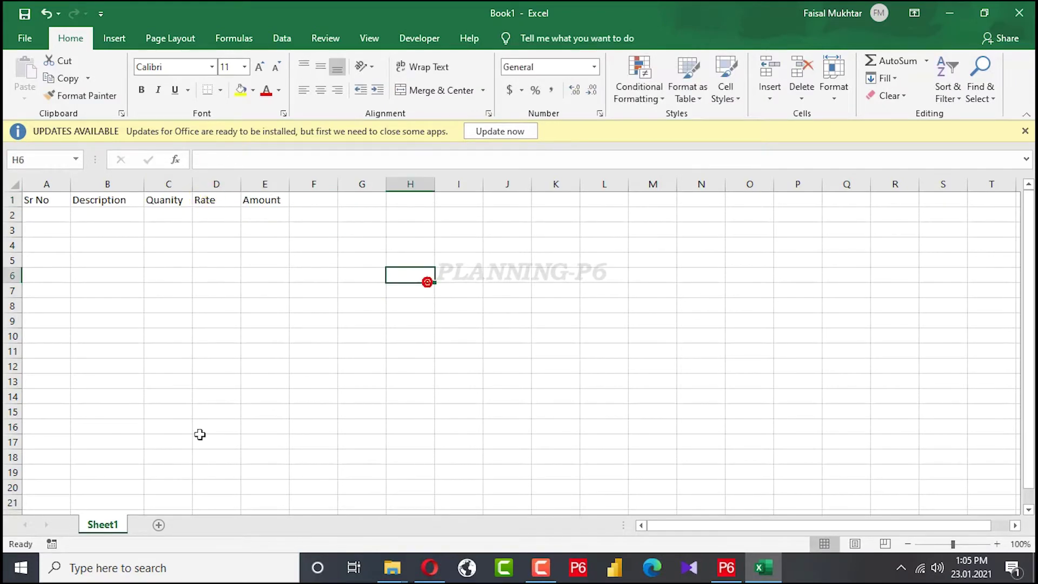
# Rename the worksheet Sheet1 as BOQ.
pyautogui.rightClick(108, 523)
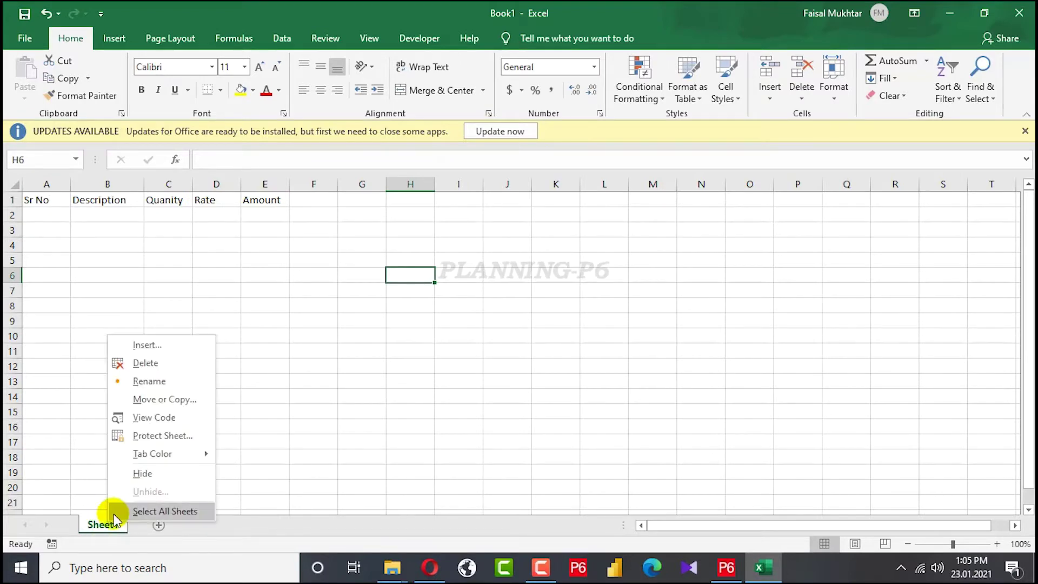
pyautogui.click(168, 381)
pyautogui.write('BOQ')
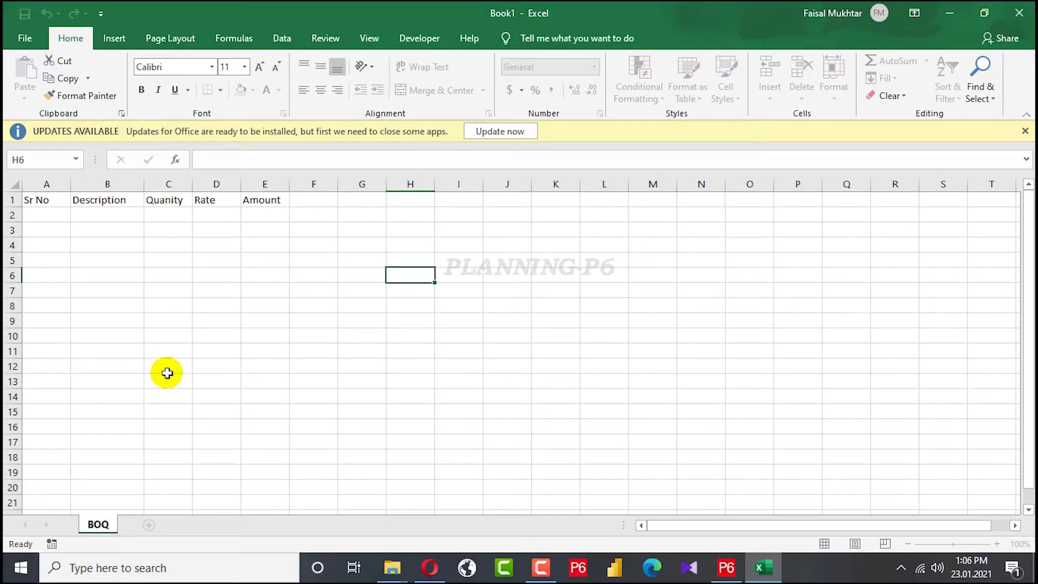
pyautogui.rightClick(165, 374)
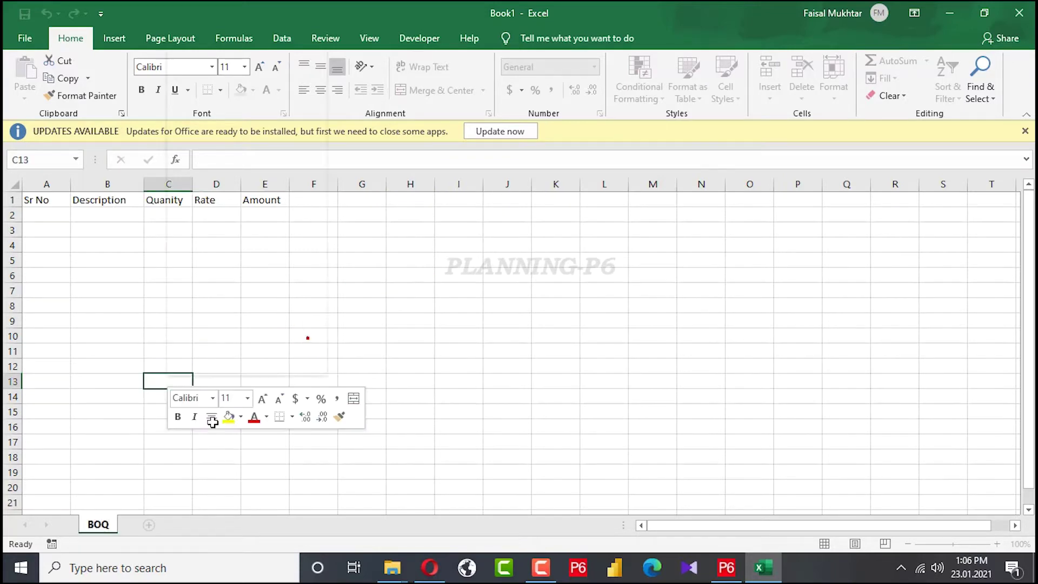
pyautogui.click(146, 523)
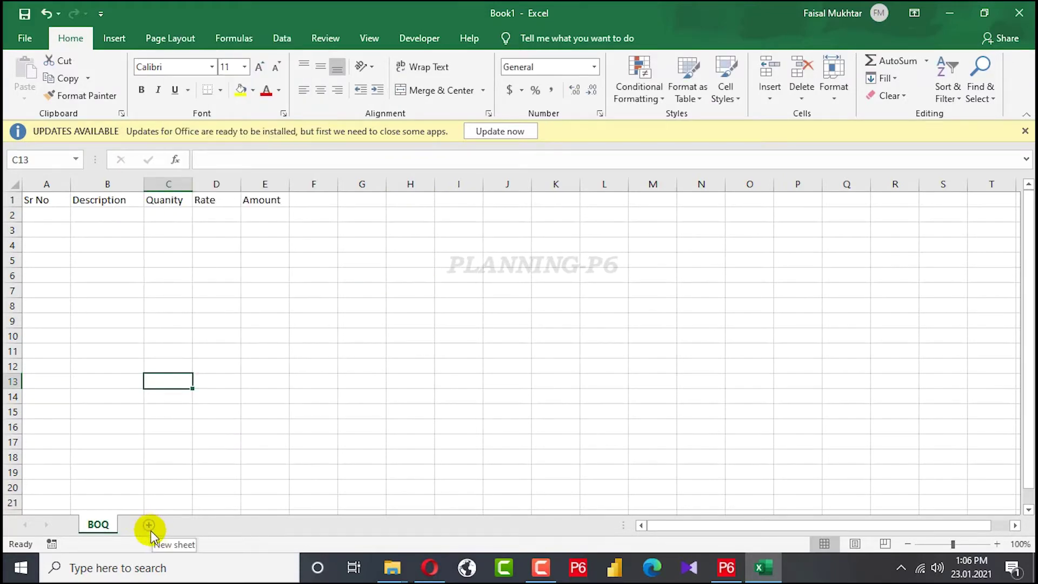
# Add a second worksheet and name it Resouce Loading Sheet.
pyautogui.click(148, 524)
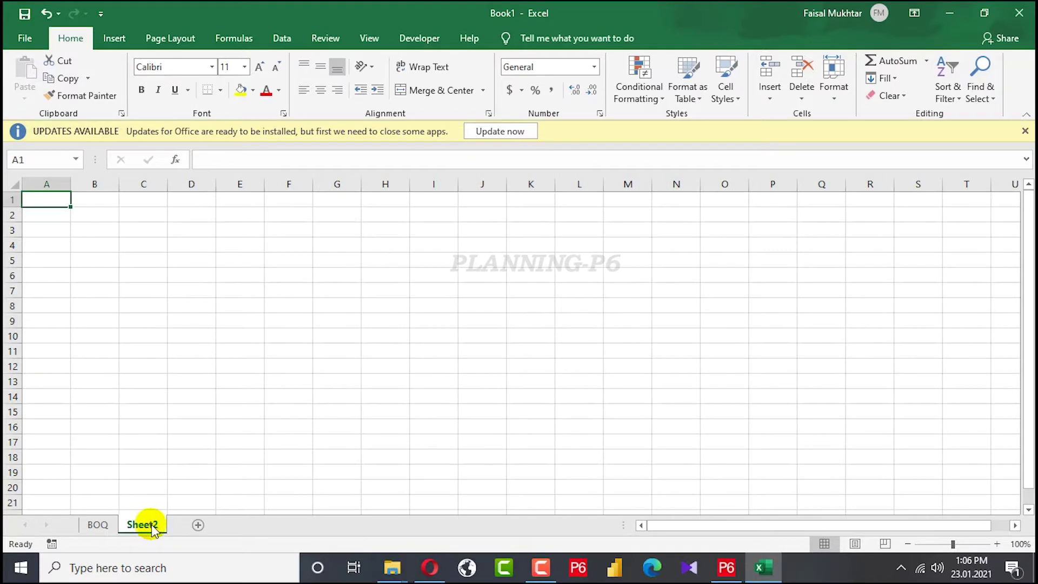
pyautogui.rightClick(143, 524)
pyautogui.click(195, 383)
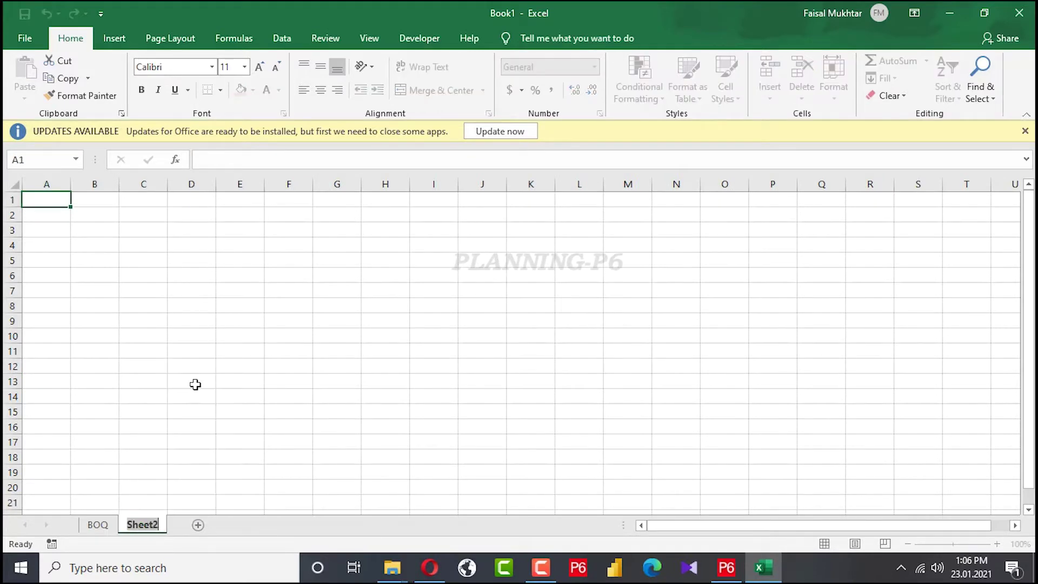
pyautogui.write('Resoi')
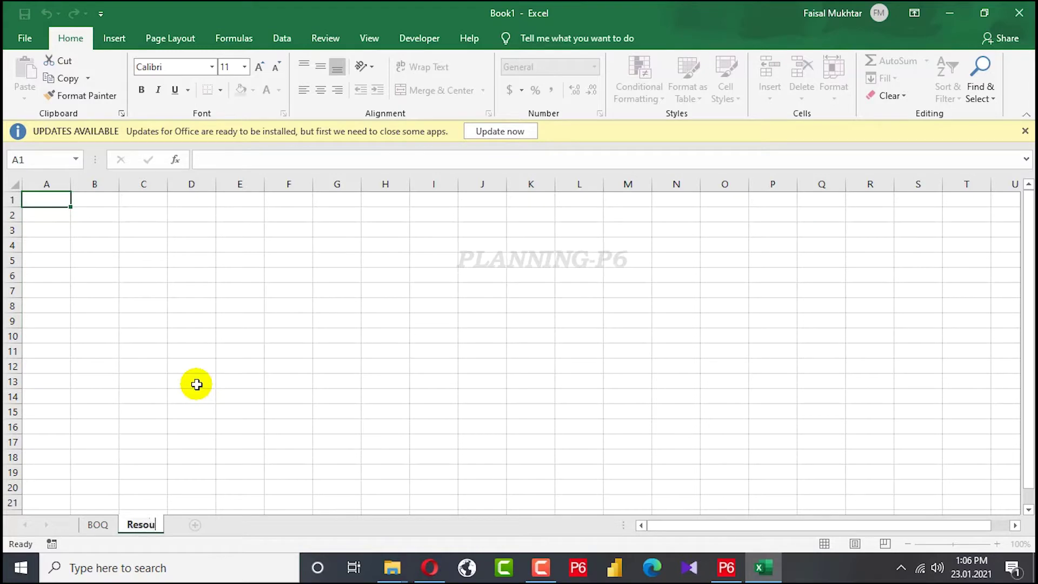
pyautogui.write('ce Loading Sheet')
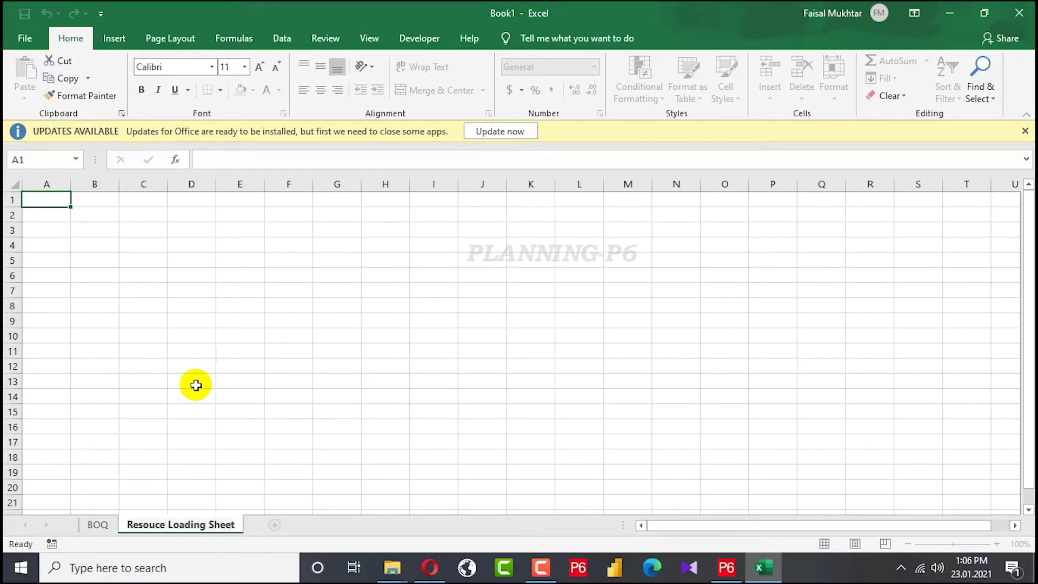
pyautogui.click(567, 317)
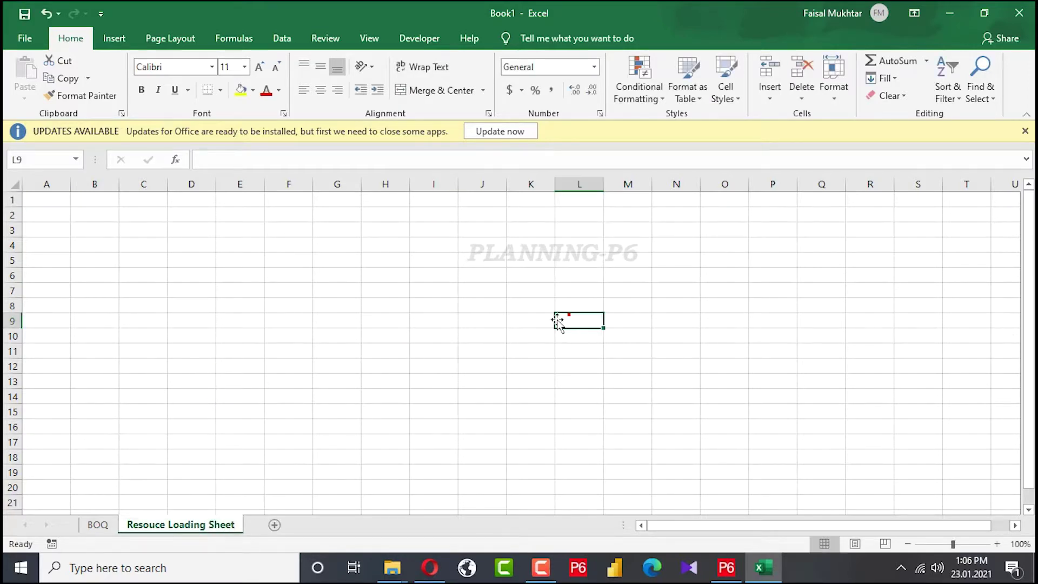
# Return to the BOQ sheet, widen the Sr No column slightly and make the Description column much wider.
pyautogui.click(107, 524)
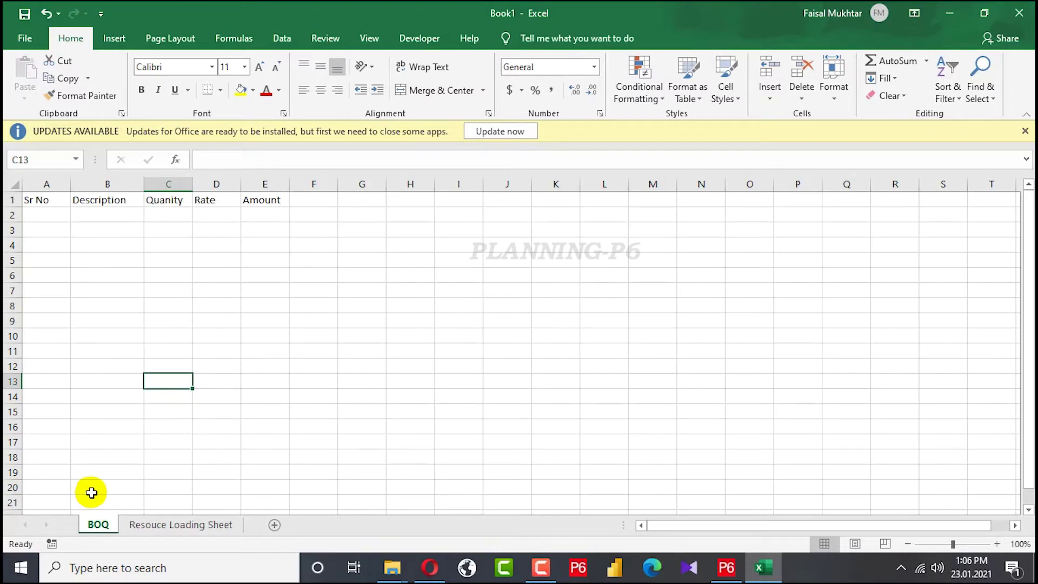
pyautogui.click(340, 271)
pyautogui.moveTo(71, 184)
pyautogui.mouseDown()
pyautogui.moveTo(51, 184)
pyautogui.moveTo(76, 184)
pyautogui.mouseUp()
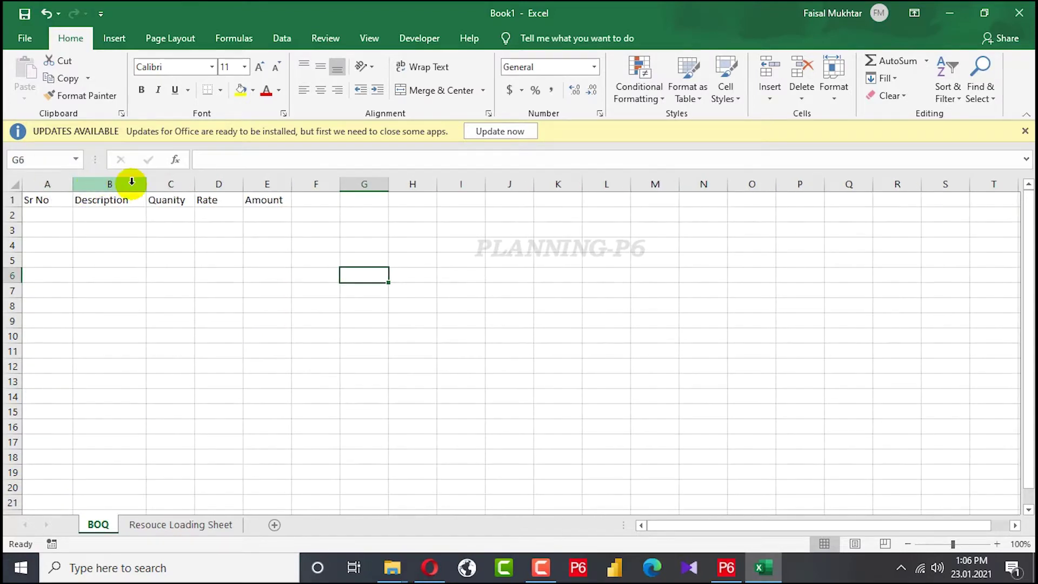
pyautogui.moveTo(147, 184); pyautogui.dragTo(376, 184)
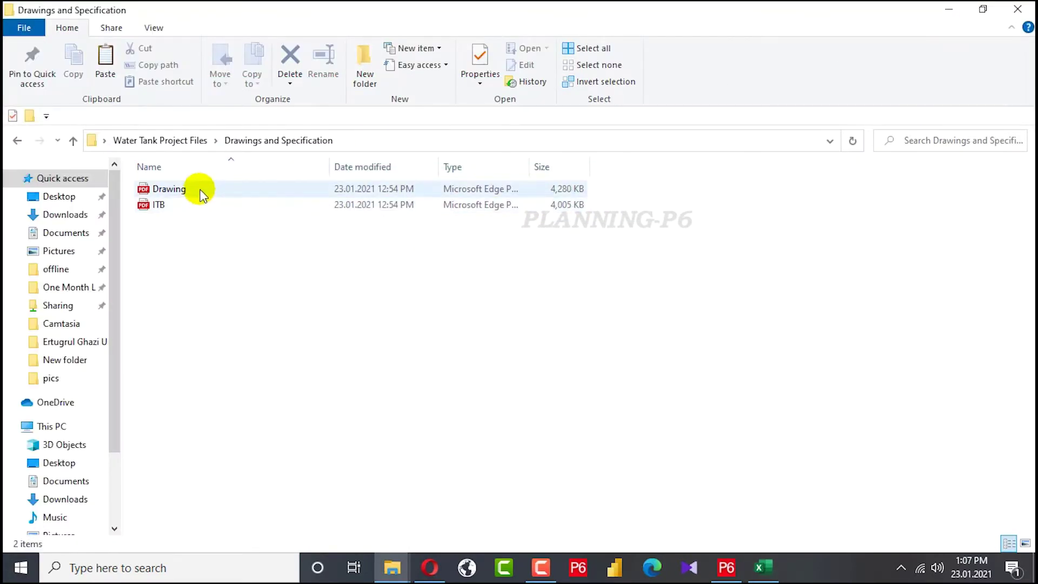
# Open the Drawing PDF from the Drawings and Specification folder, dismiss the default browser offer and view the cover page.
pyautogui.doubleClick(201, 192)
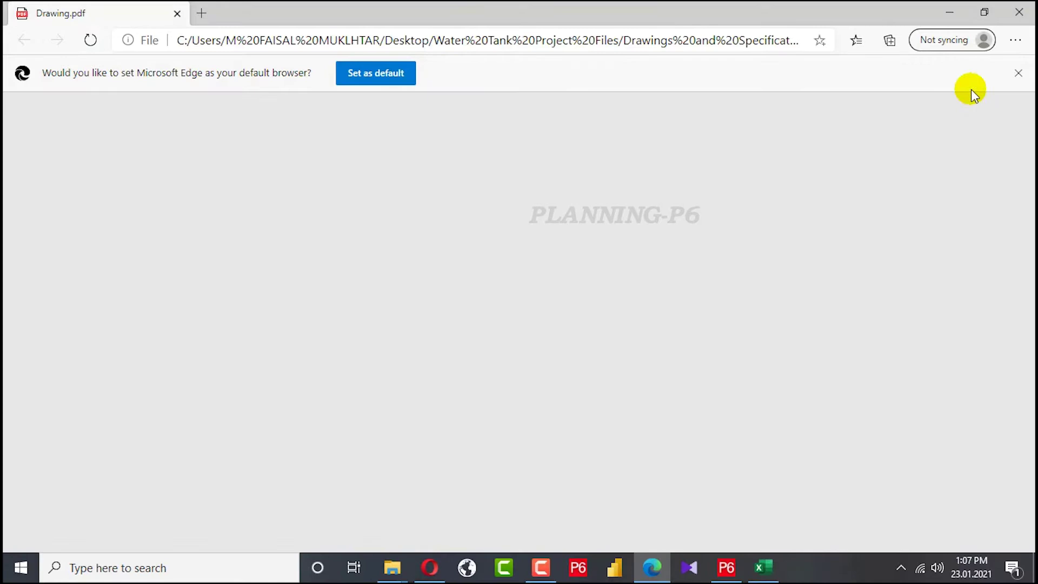
pyautogui.click(1018, 72)
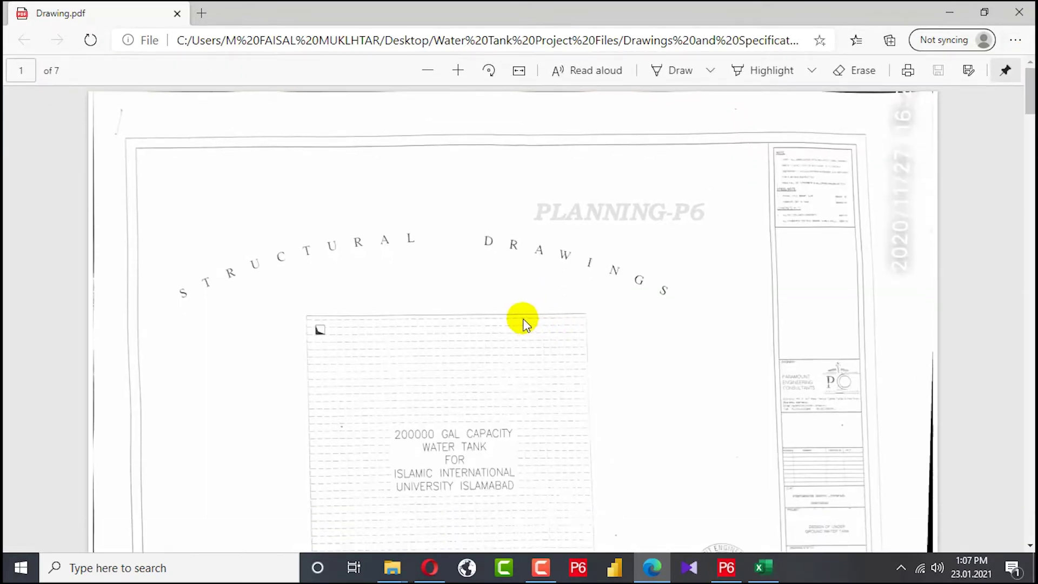
pyautogui.scroll(-6, 524, 323)
pyautogui.scroll(4, 528, 284)
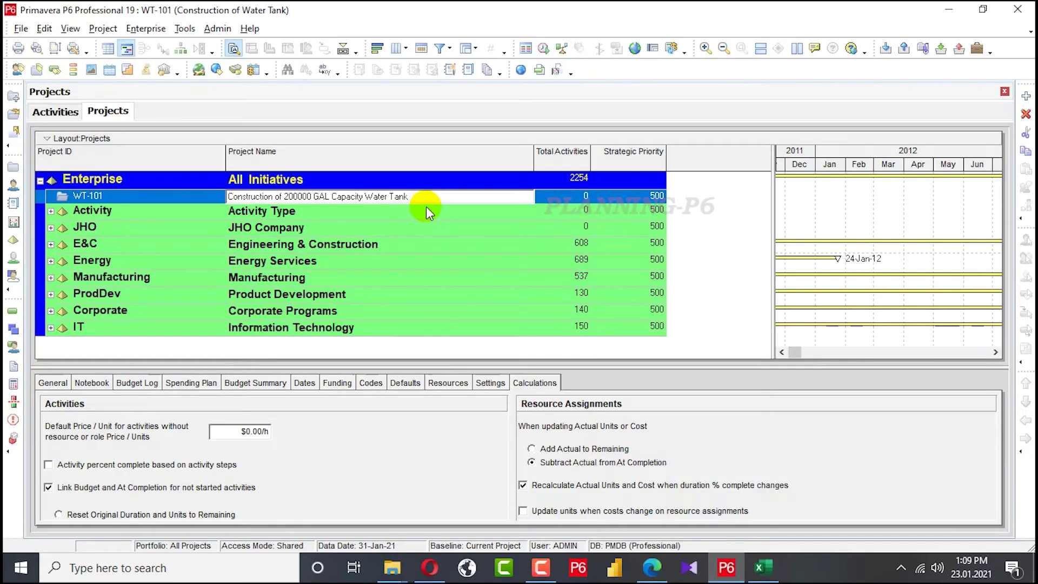
# In Primavera P6, rename project WT-101 as Construction of 200000 GAL Capacity Water Tank, and return to the drawing PDF.
pyautogui.moveTo(438, 196); pyautogui.dragTo(139, 170)
pyautogui.hotkey('alt', 'Tab')
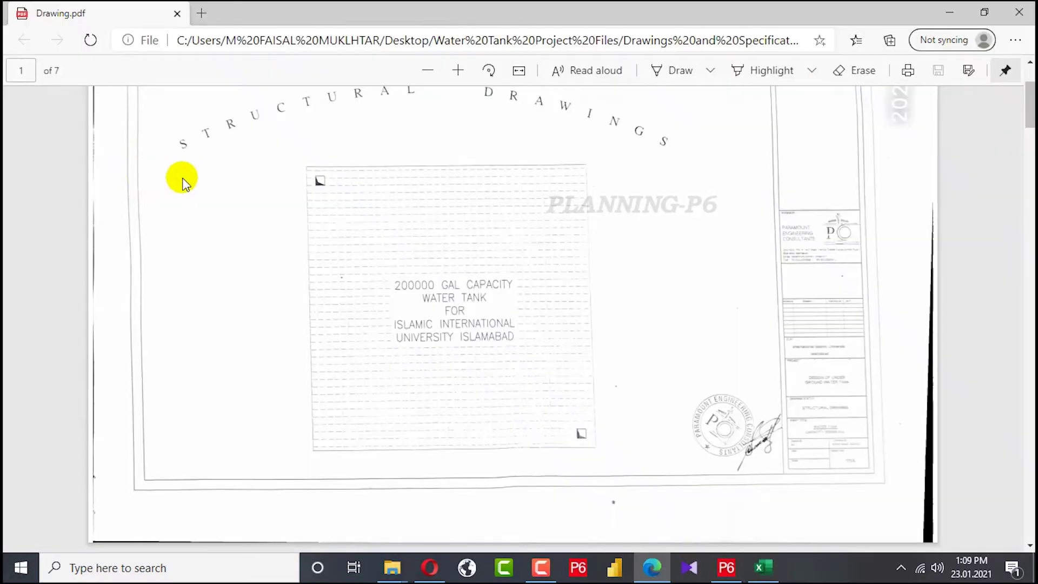
pyautogui.hotkey('alt', 'Tab')
pyautogui.hotkey('alt', 'Tab')
# Examine the structural drawings on pages 2 to 4, including the general notes and the column grid dimensions on the tank plan.
pyautogui.scroll(-7, 342, 219)
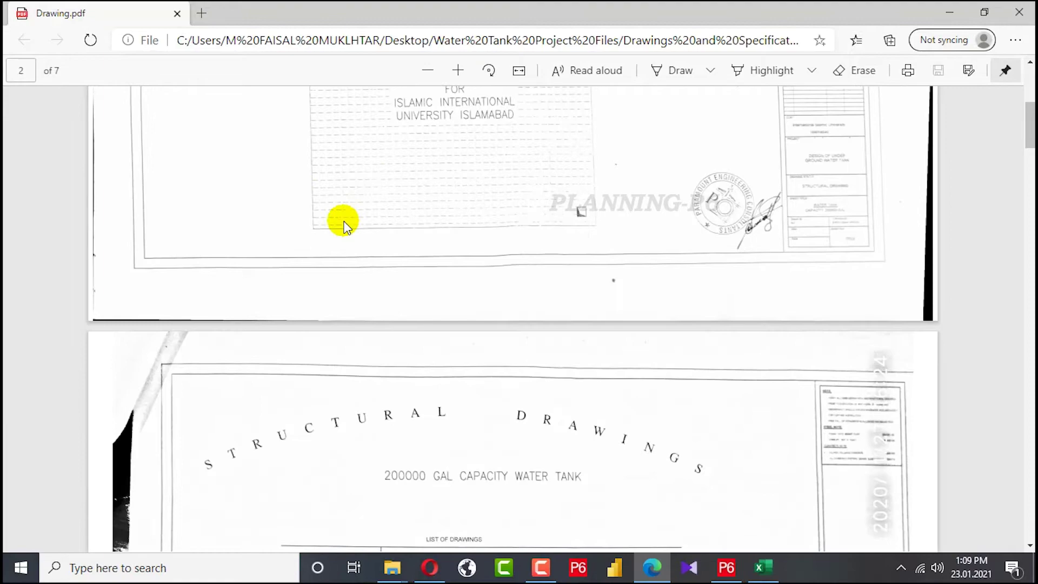
pyautogui.scroll(-10, 343, 220)
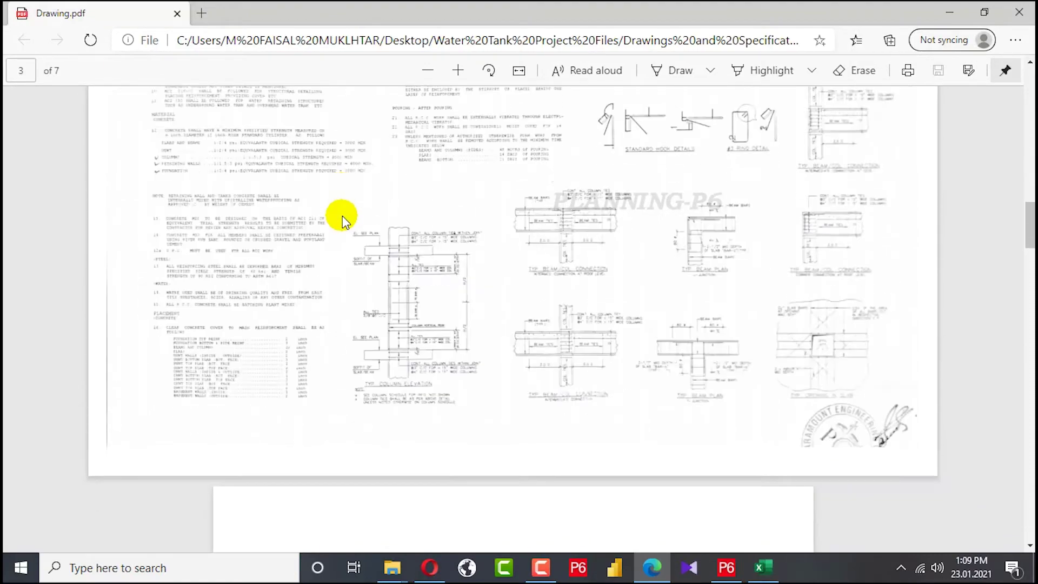
pyautogui.scroll(6, 350, 215)
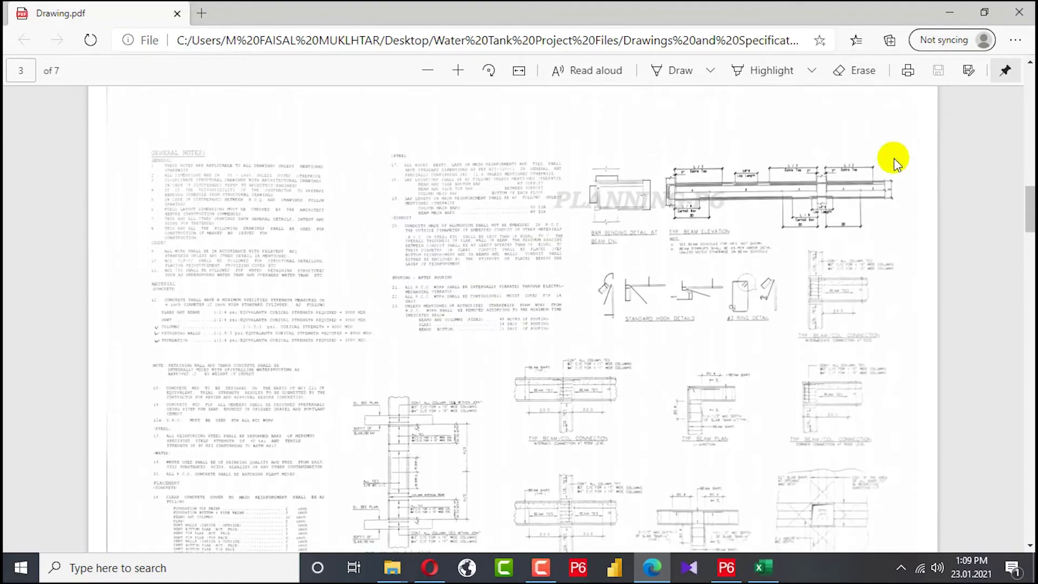
pyautogui.scroll(-7, 499, 292)
pyautogui.scroll(-10, 498, 292)
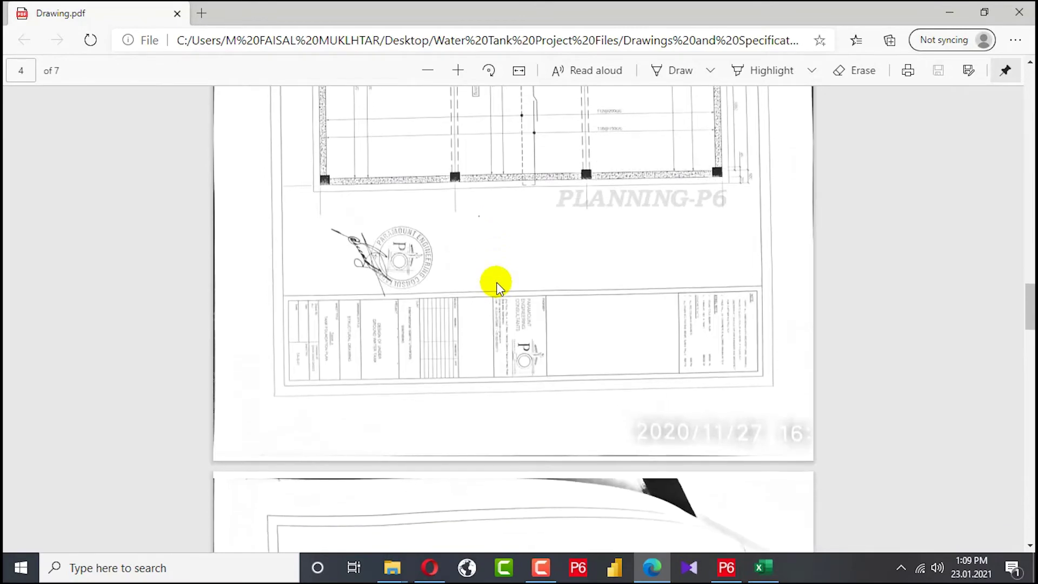
pyautogui.scroll(4, 496, 287)
pyautogui.scroll(3, 495, 284)
pyautogui.keyDown('ctrl'); pyautogui.scroll(5, 422, 255); pyautogui.keyUp('ctrl')
pyautogui.keyDown('ctrl'); pyautogui.scroll(-3, 428, 252); pyautogui.keyUp('ctrl')
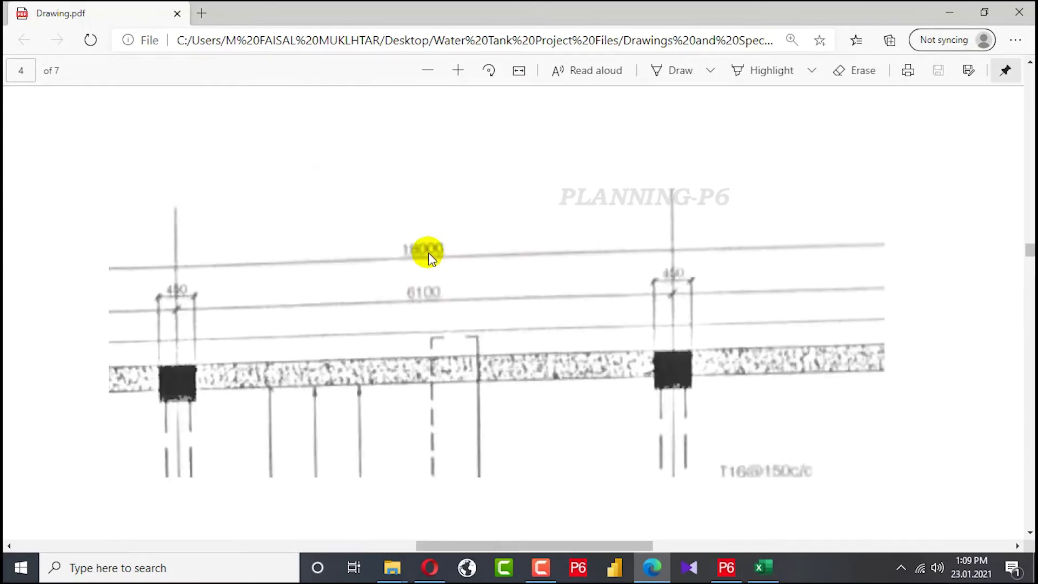
pyautogui.keyDown('ctrl'); pyautogui.scroll(-5, 428, 252); pyautogui.keyUp('ctrl')
pyautogui.keyDown('ctrl'); pyautogui.scroll(5, 556, 340); pyautogui.keyUp('ctrl')
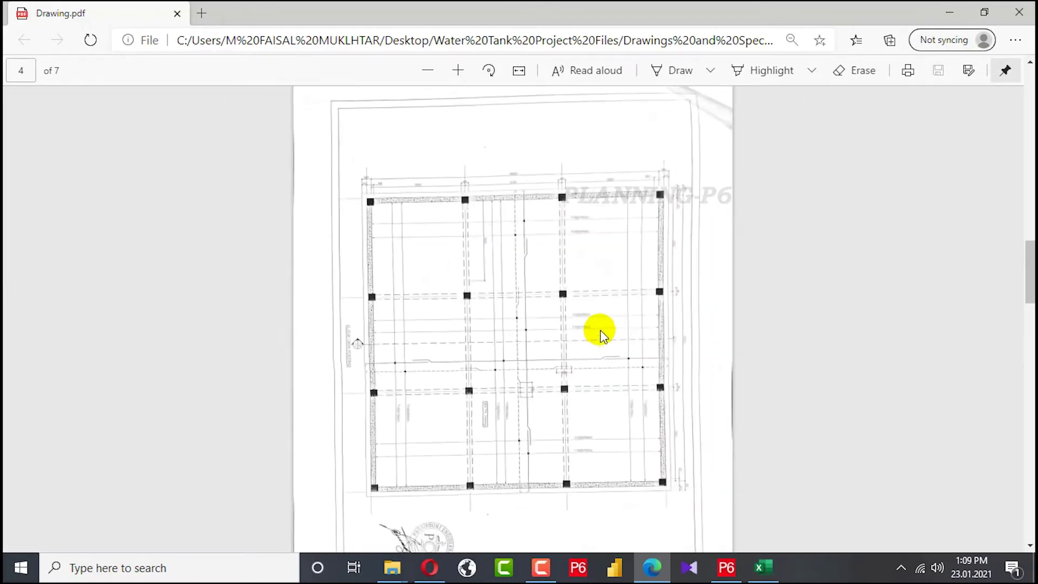
# Examine the side dimensions of the tank plan on page 4 and the tank section drawing on page 7.
pyautogui.keyDown('ctrl'); pyautogui.scroll(6, 804, 347); pyautogui.keyUp('ctrl')
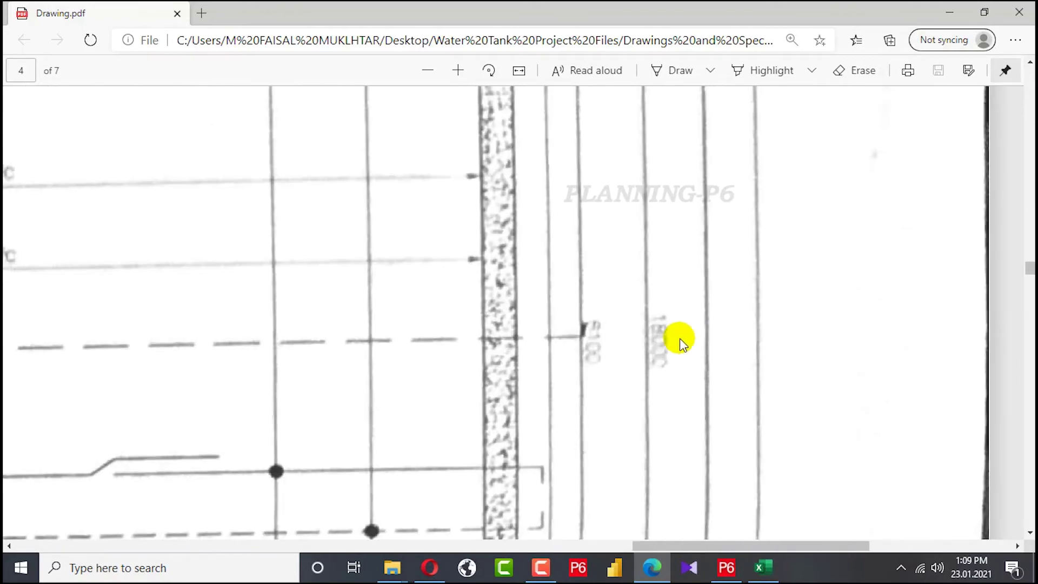
pyautogui.keyDown('ctrl'); pyautogui.scroll(4, 621, 331); pyautogui.keyUp('ctrl')
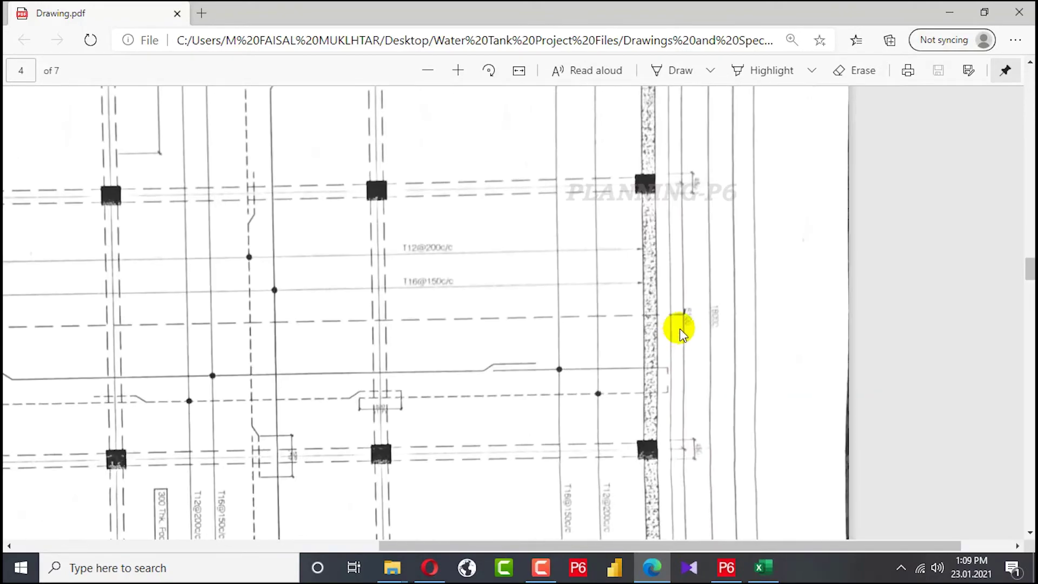
pyautogui.keyDown('ctrl'); pyautogui.scroll(-4, 736, 381); pyautogui.keyUp('ctrl')
pyautogui.keyDown('ctrl'); pyautogui.scroll(1, 660, 347); pyautogui.keyUp('ctrl')
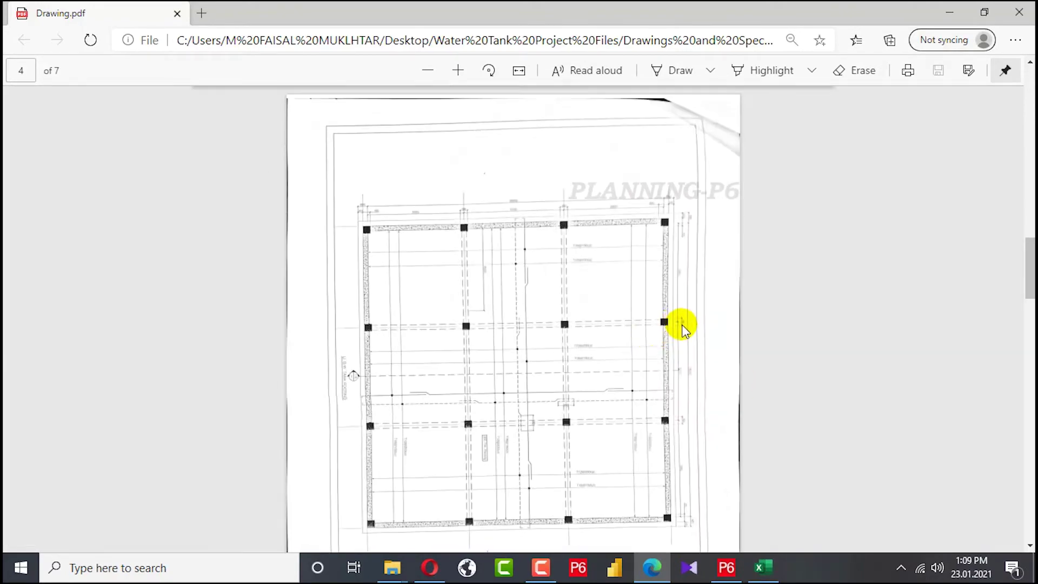
pyautogui.keyDown('ctrl'); pyautogui.scroll(-3, 423, 255); pyautogui.keyUp('ctrl')
pyautogui.keyDown('ctrl'); pyautogui.scroll(3, 488, 336); pyautogui.keyUp('ctrl')
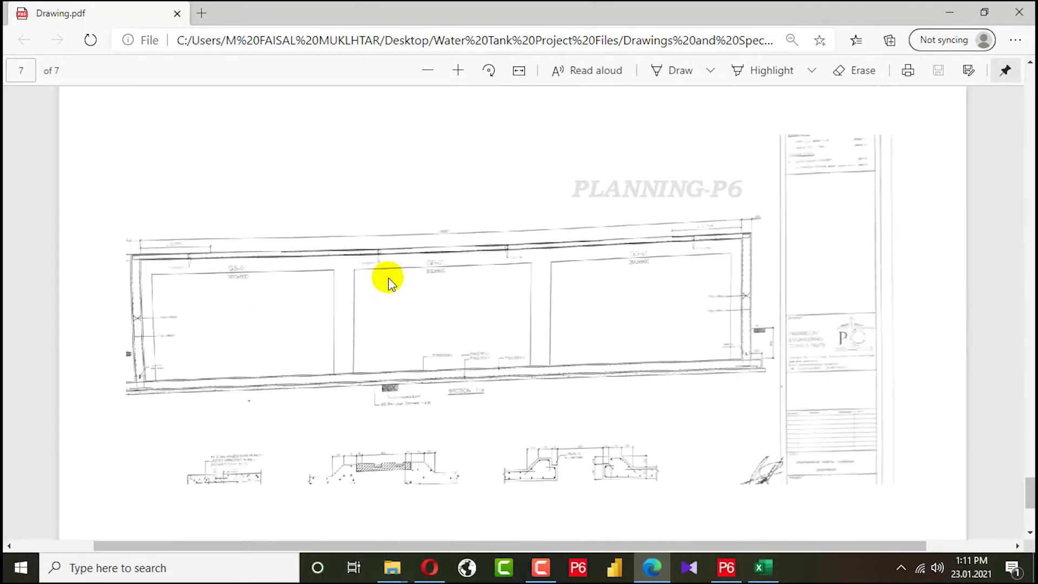
pyautogui.keyDown('ctrl'); pyautogui.scroll(-2, 388, 278); pyautogui.keyUp('ctrl')
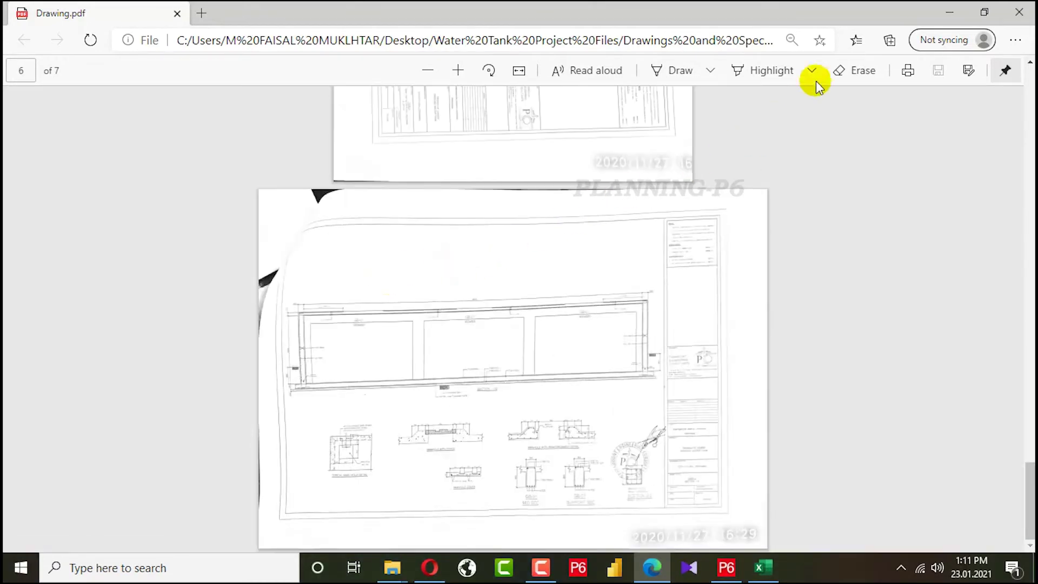
# Switch to the Excel BOQ sheet, enter "Cleaning Grabing of Site" in cell B2 and widen the Description column to fit it.
pyautogui.click(940, 15)
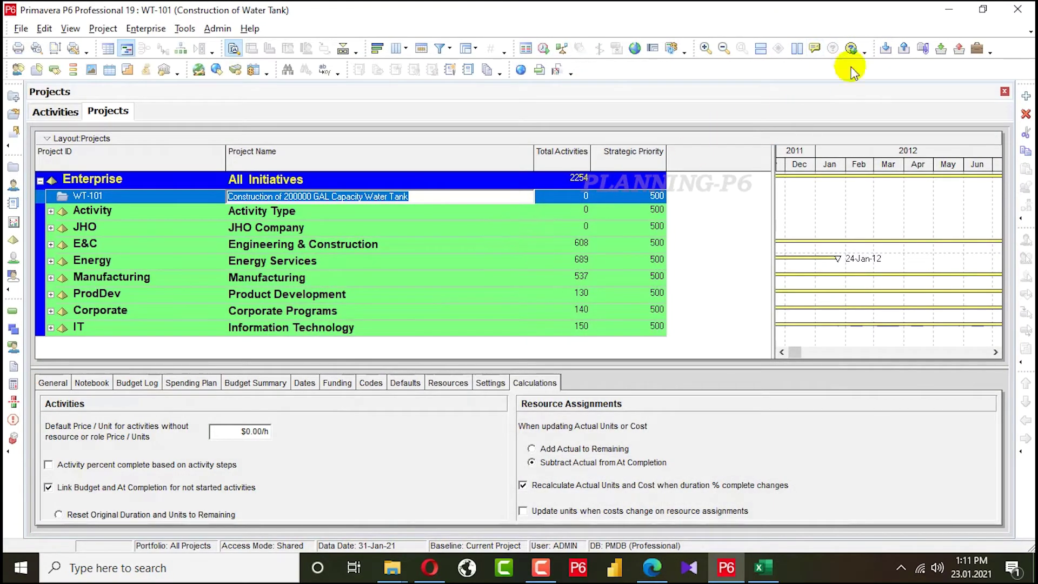
pyautogui.click(948, 10)
pyautogui.click(178, 214)
pyautogui.doubleClick(99, 218)
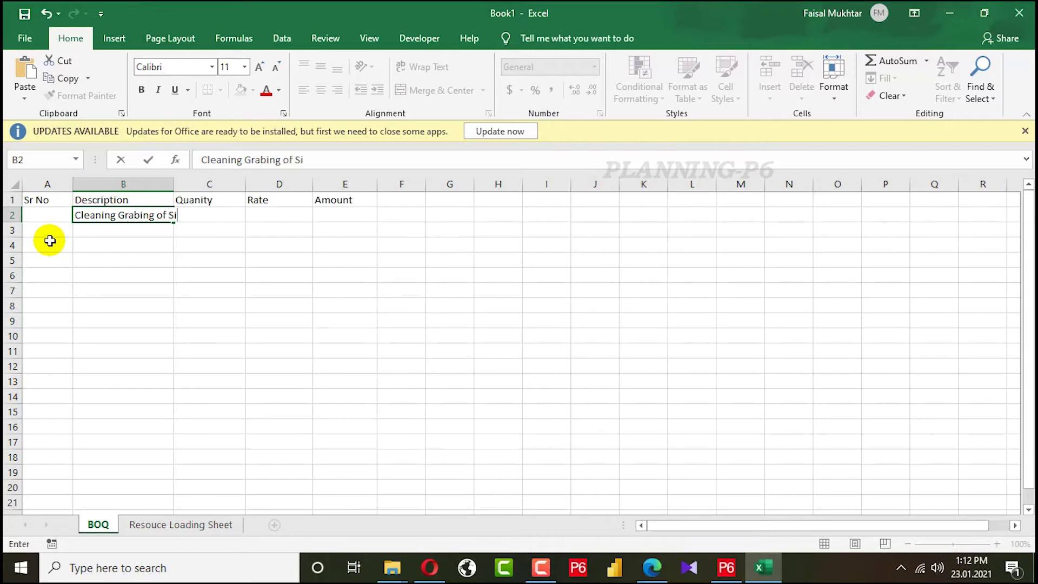
pyautogui.click(310, 304)
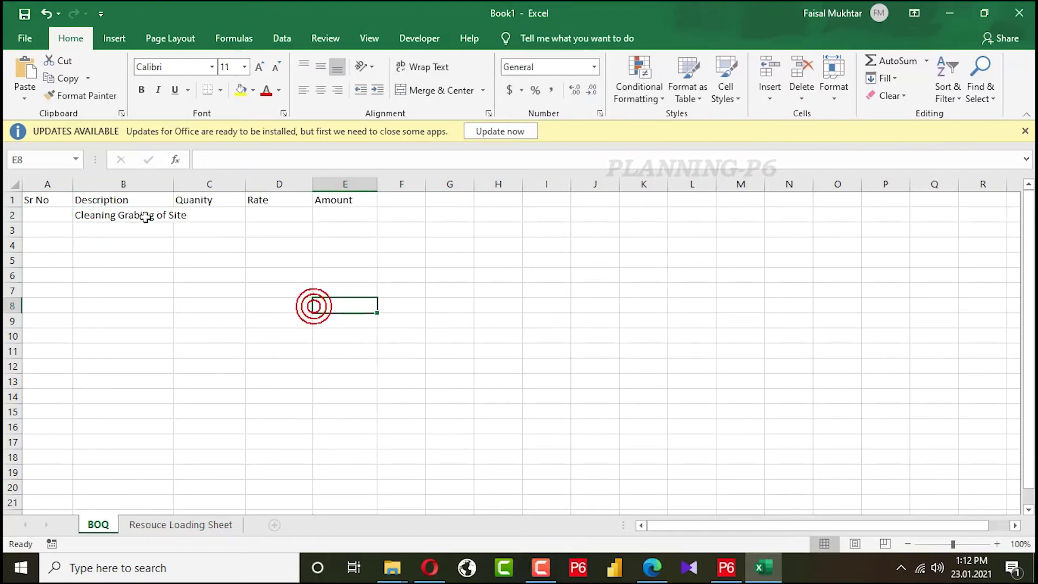
pyautogui.moveTo(174, 184); pyautogui.dragTo(228, 180)
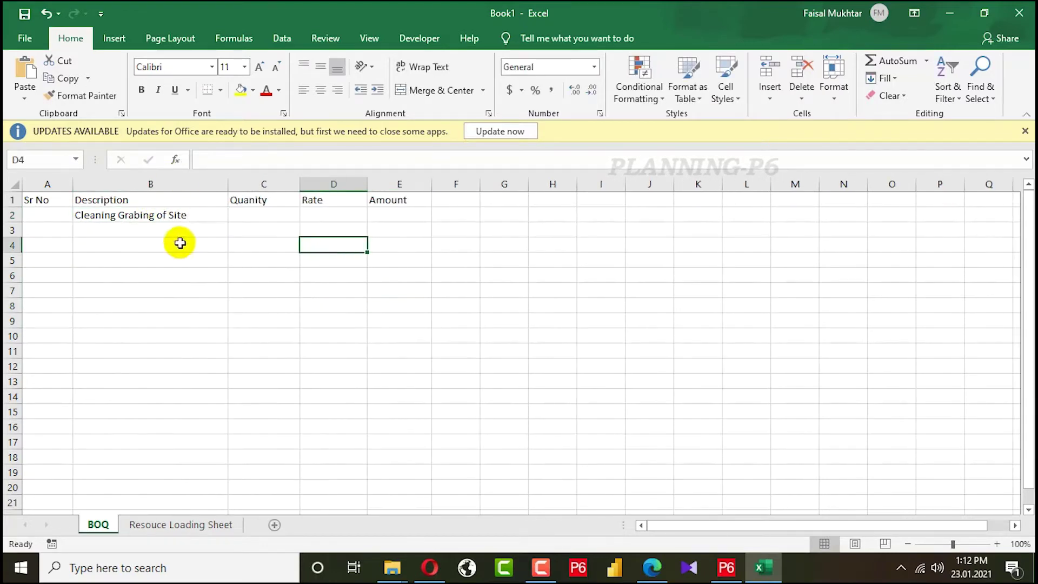
# Correct the first BOQ description to read "Cleaning and Grabing of Site".
pyautogui.click(164, 231)
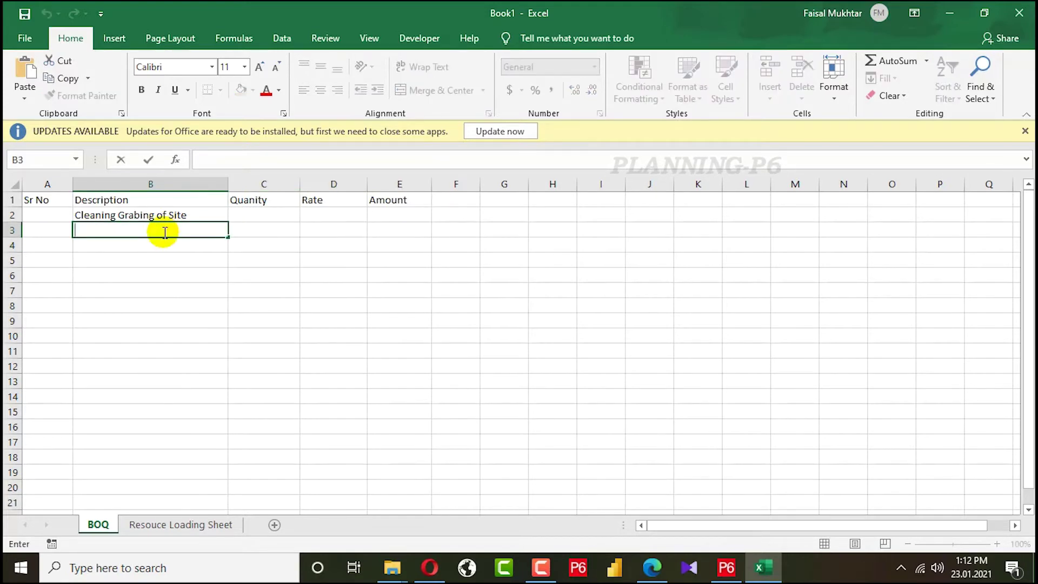
pyautogui.doubleClick(117, 215)
pyautogui.write('and')
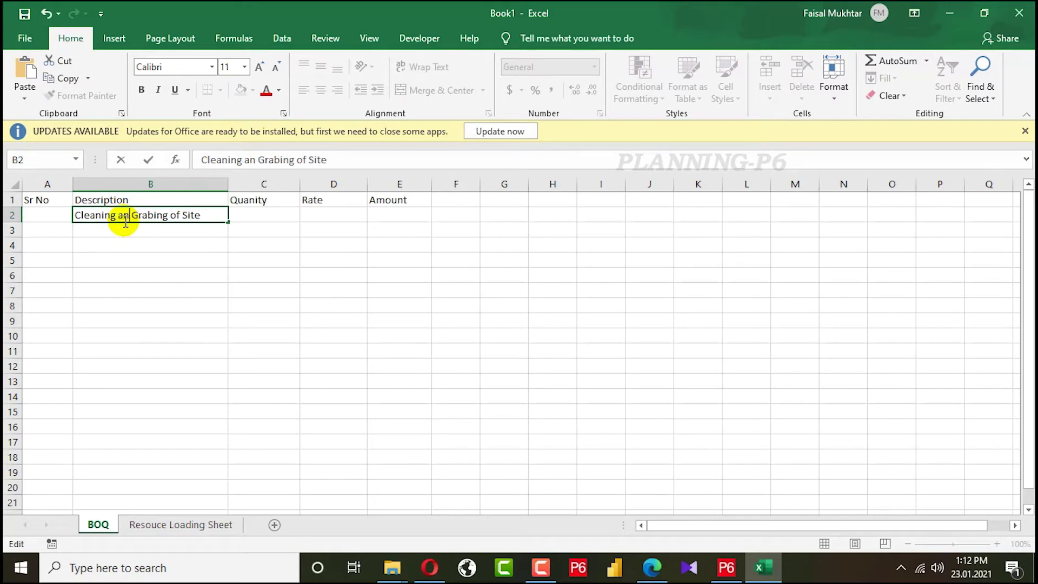
pyautogui.click(480, 384)
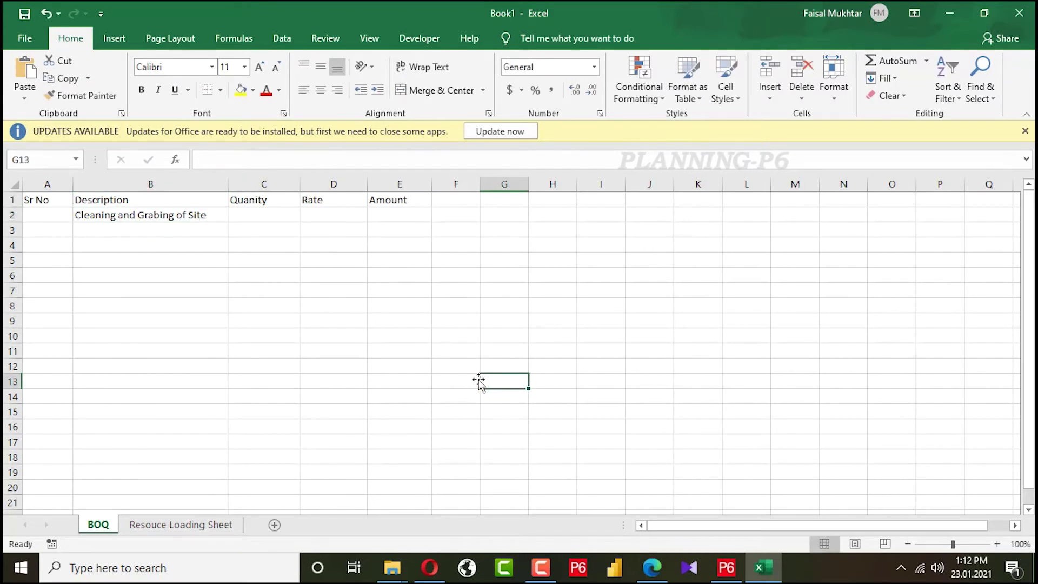
# Return to the drawing PDF and examine the overall and grid dimensions on the tank top slab plan on page 6.
pyautogui.hotkey('alt', 'Tab')
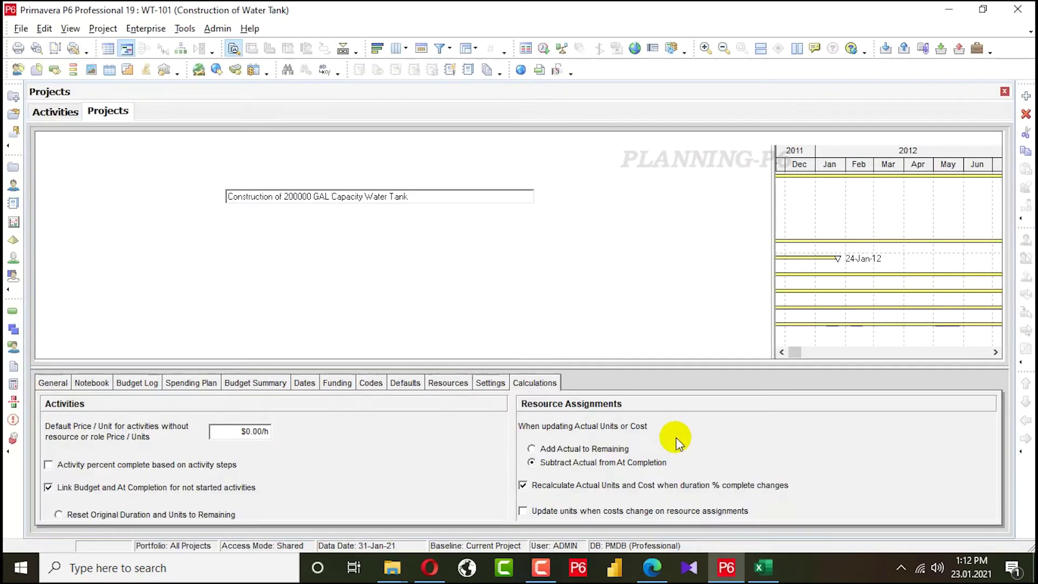
pyautogui.click(651, 567)
pyautogui.scroll(3, 553, 294)
pyautogui.scroll(2, 552, 294)
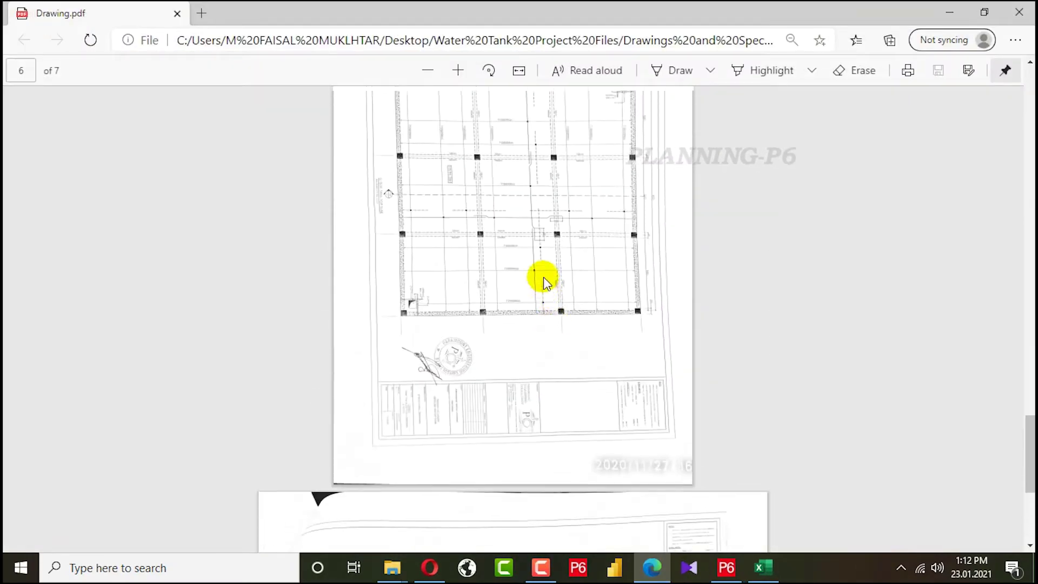
pyautogui.scroll(-3, 543, 278)
pyautogui.scroll(4, 576, 327)
pyautogui.keyDown('ctrl'); pyautogui.scroll(3, 591, 345); pyautogui.keyUp('ctrl')
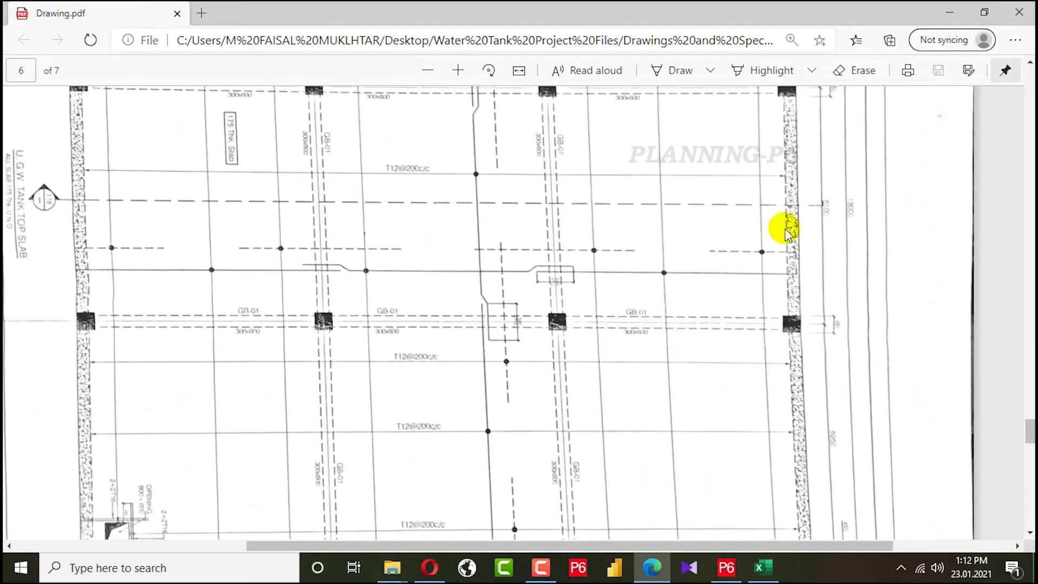
pyautogui.keyDown('ctrl'); pyautogui.scroll(2, 843, 216); pyautogui.keyUp('ctrl')
pyautogui.keyDown('ctrl'); pyautogui.scroll(-4, 831, 294); pyautogui.keyUp('ctrl')
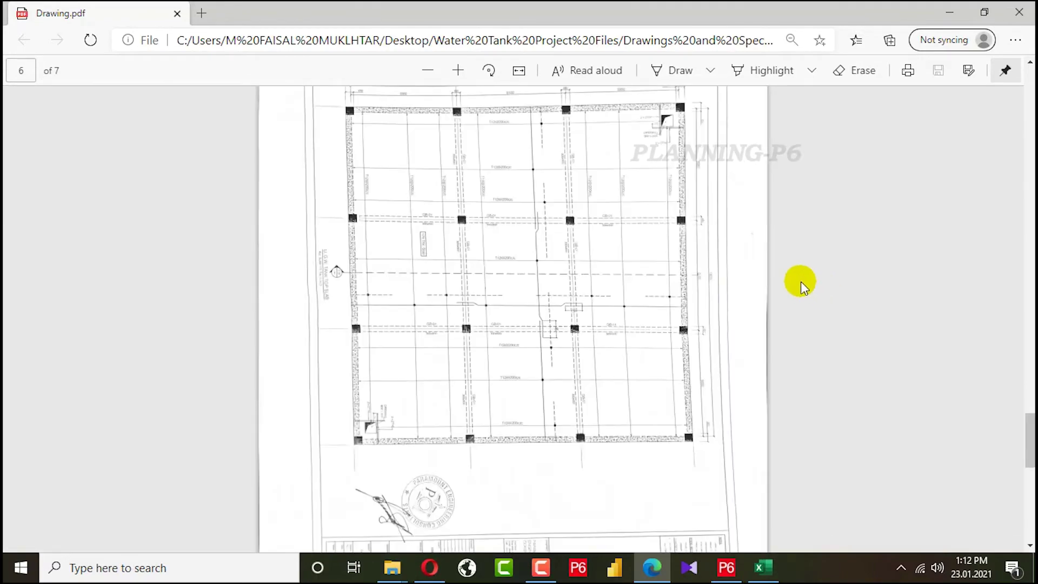
pyautogui.keyDown('ctrl'); pyautogui.scroll(1, 730, 391); pyautogui.keyUp('ctrl')
pyautogui.keyDown('ctrl'); pyautogui.scroll(-2, 728, 388); pyautogui.keyUp('ctrl')
pyautogui.keyDown('ctrl'); pyautogui.scroll(5, 486, 185); pyautogui.keyUp('ctrl')
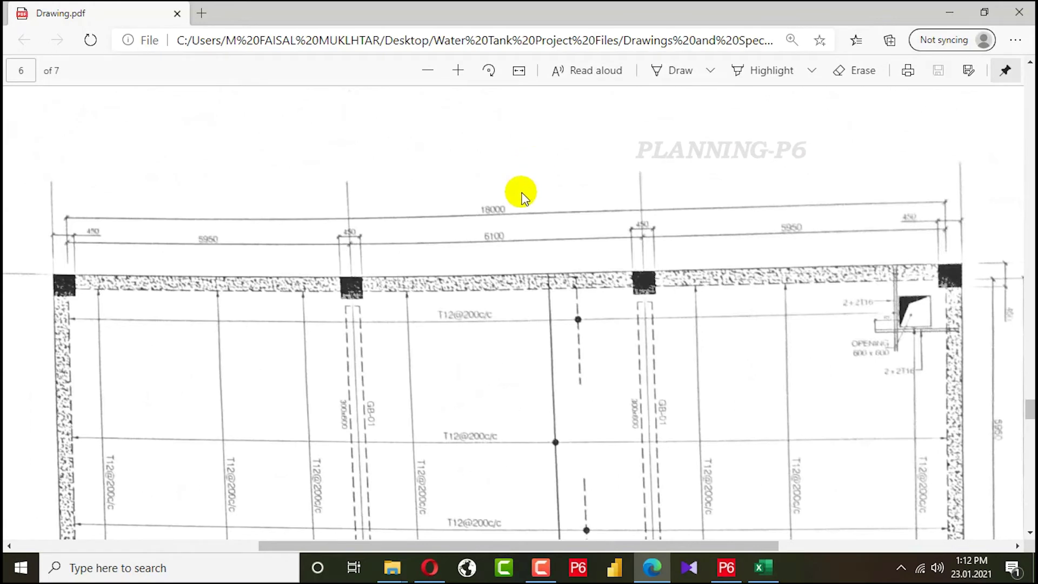
pyautogui.keyDown('ctrl'); pyautogui.scroll(3, 455, 210); pyautogui.keyUp('ctrl')
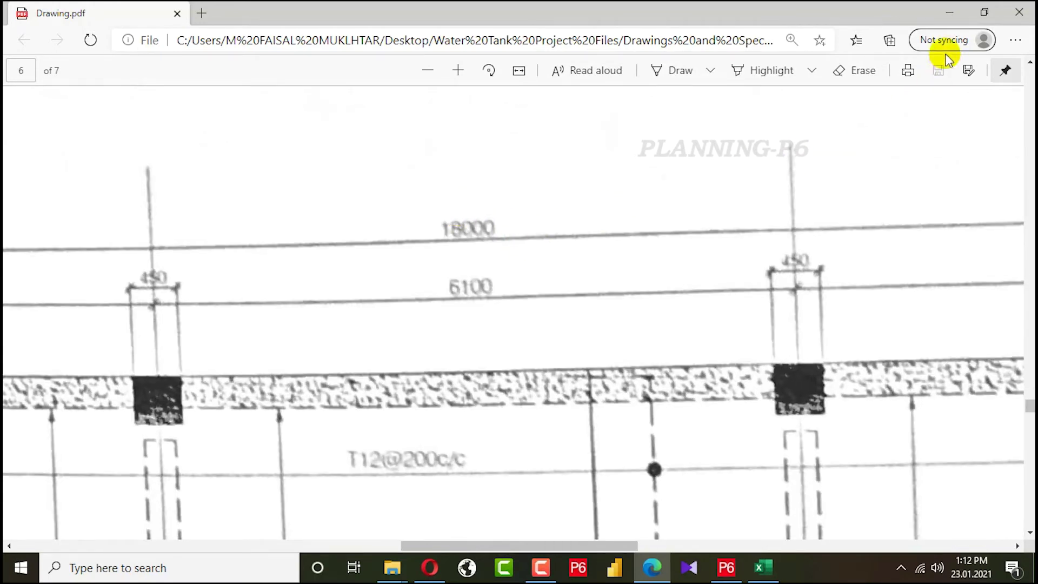
pyautogui.keyDown('ctrl'); pyautogui.scroll(-2, 619, 234); pyautogui.keyUp('ctrl')
pyautogui.scroll(2, 622, 231)
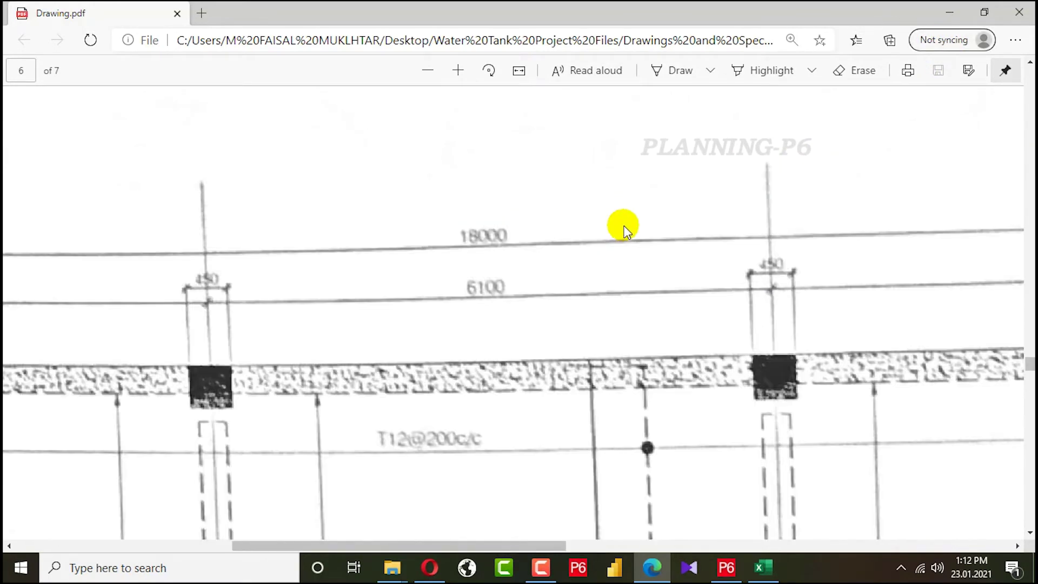
pyautogui.click(949, 12)
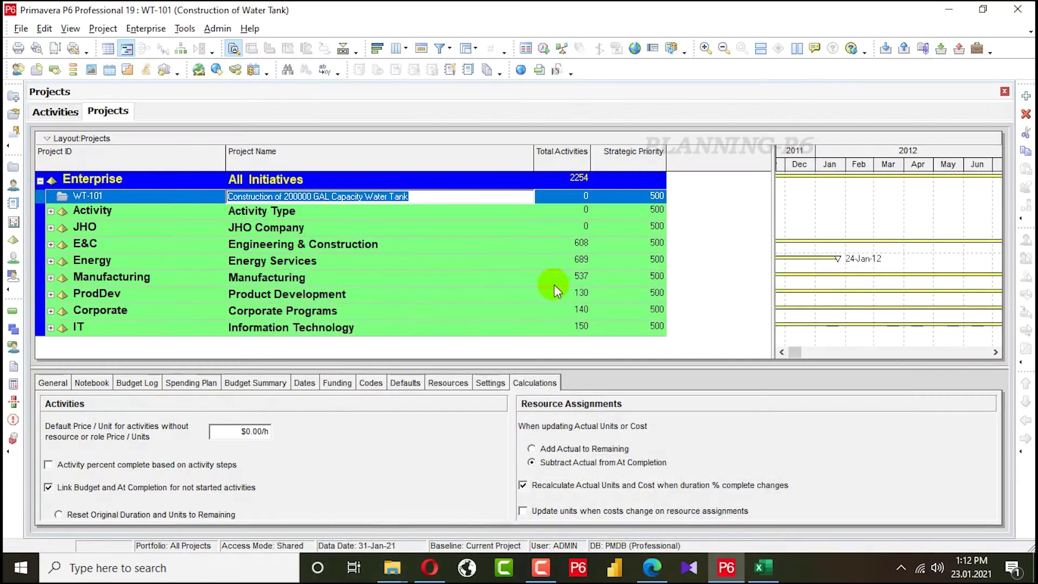
pyautogui.hotkey('alt', 'Tab')
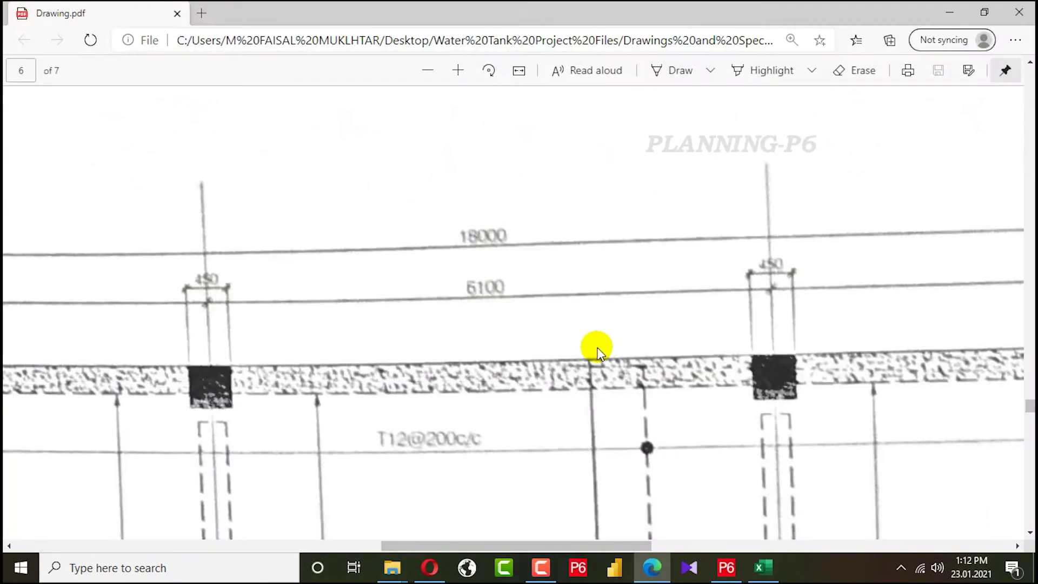
pyautogui.click(651, 568)
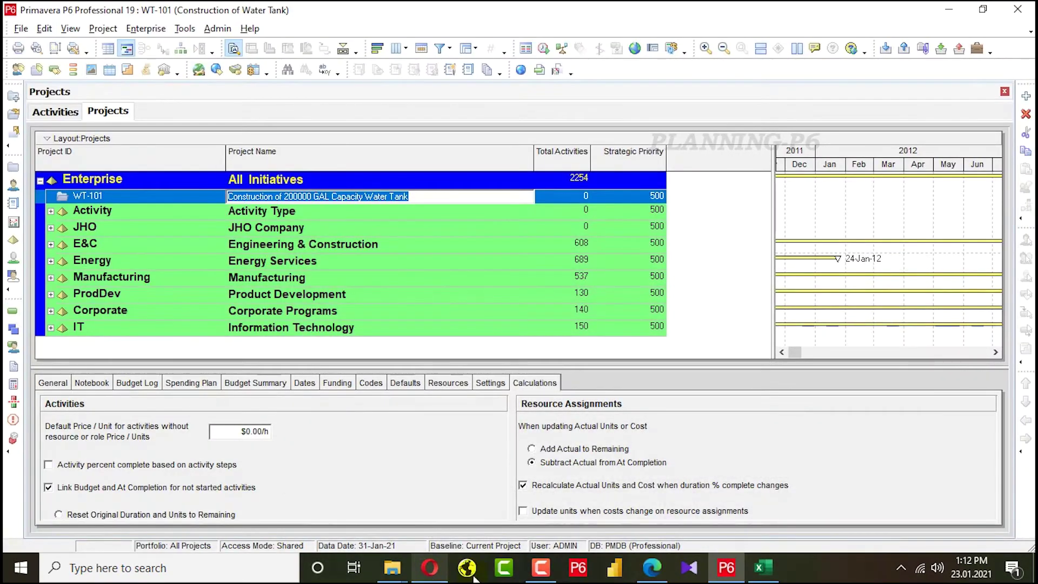
# Switch back to the Excel BOQ sheet and insert a new column between Description and Quanity.
pyautogui.click(763, 568)
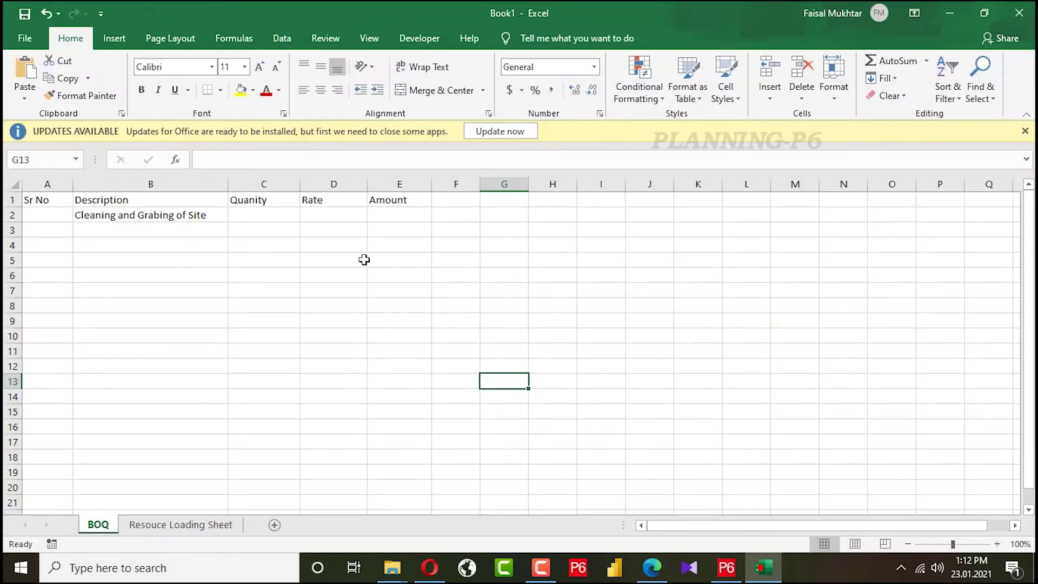
pyautogui.click(331, 184)
pyautogui.click(503, 208)
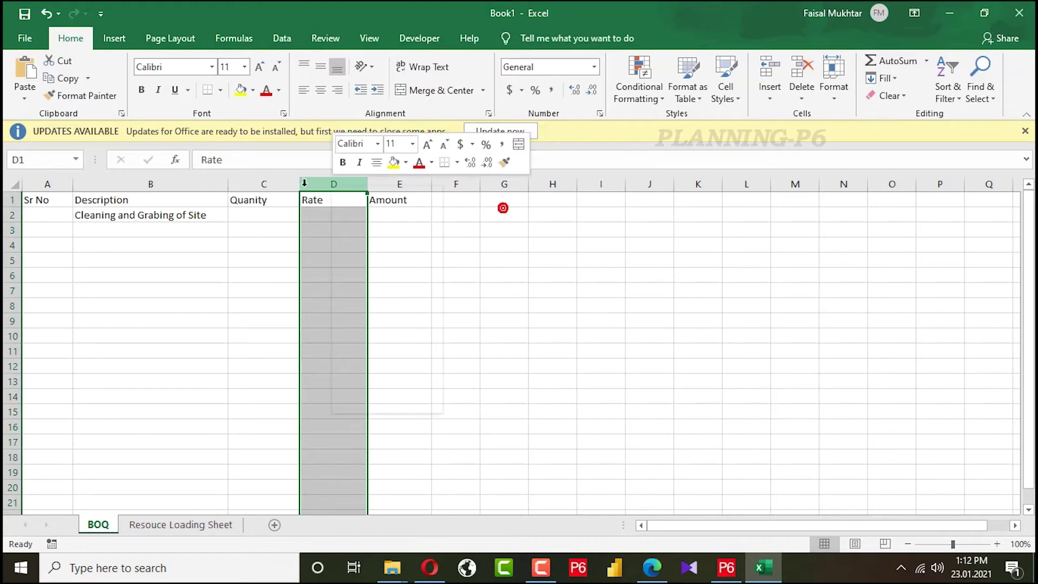
pyautogui.click(284, 183)
pyautogui.rightClick(284, 181)
pyautogui.click(280, 181)
pyautogui.rightClick(282, 182)
pyautogui.click(321, 288)
pyautogui.click(427, 277)
# Head the new column "Unit" and fit its width to the header text.
pyautogui.click(290, 200)
pyautogui.doubleClick(290, 201)
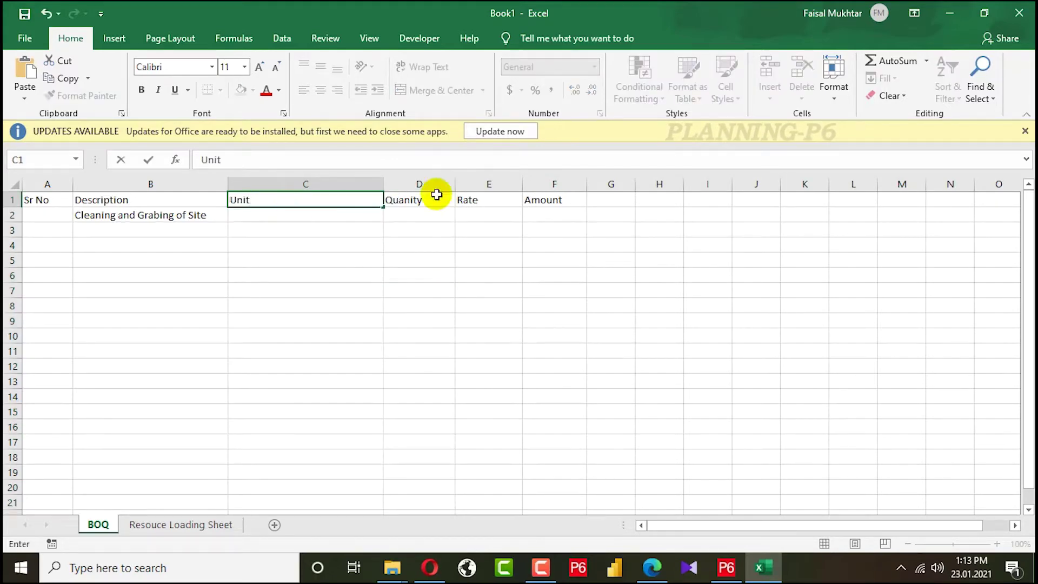
pyautogui.moveTo(605, 275); pyautogui.dragTo(597, 255)
pyautogui.doubleClick(383, 183)
pyautogui.click(405, 241)
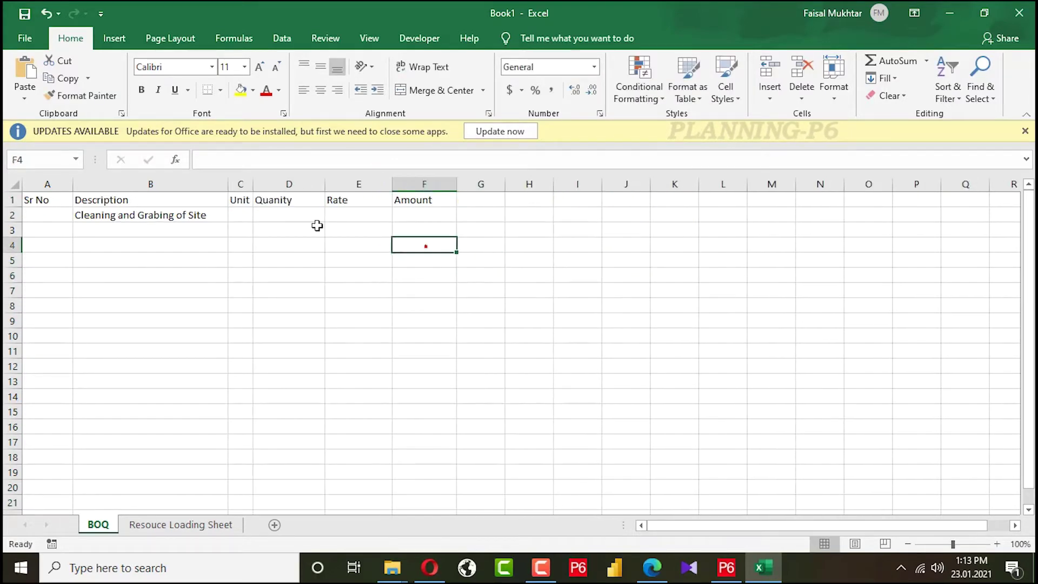
# Enter "Cubic Meter" as the unit for Cleaning and Grabing of Site and fit the Unit column to the text.
pyautogui.doubleClick(238, 215)
pyautogui.write('m3C')
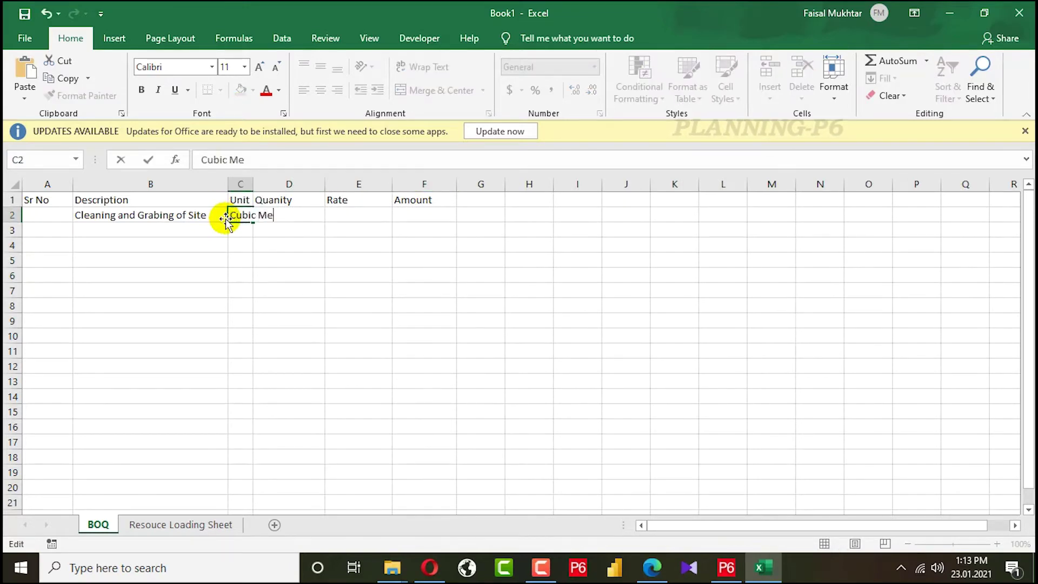
pyautogui.write('ubic Meter')
pyautogui.click(446, 290)
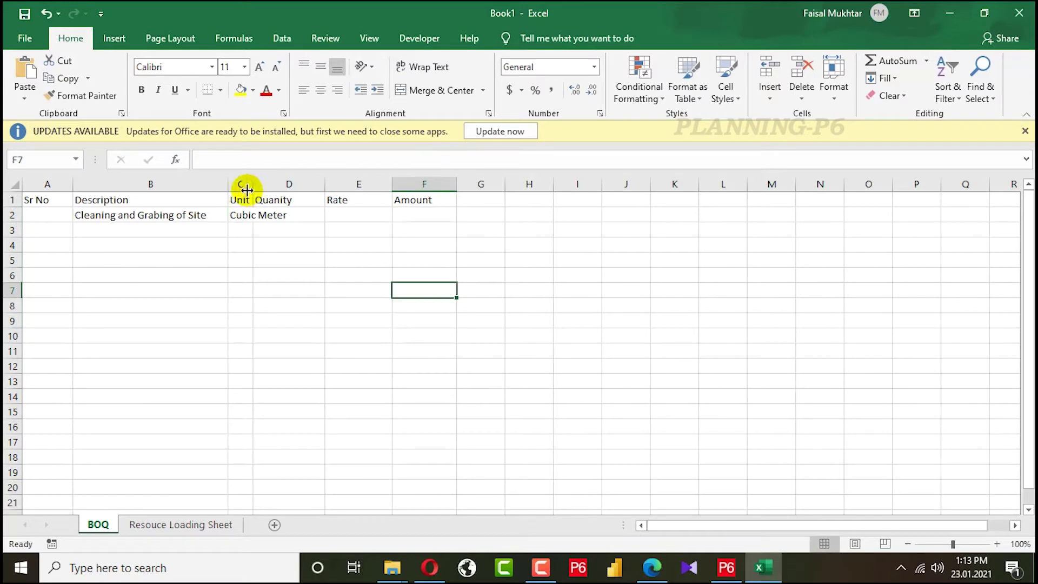
pyautogui.doubleClick(253, 188)
pyautogui.click(562, 261)
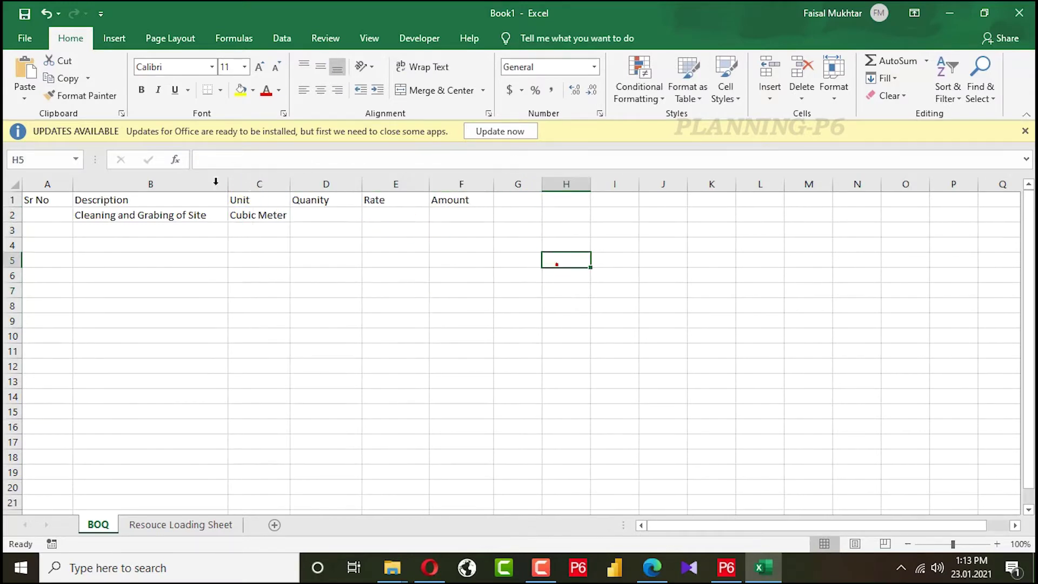
# Insert a blank row above the BOQ headers and merge and center cells A1 through F1.
pyautogui.click(18, 198)
pyautogui.rightClick(18, 199)
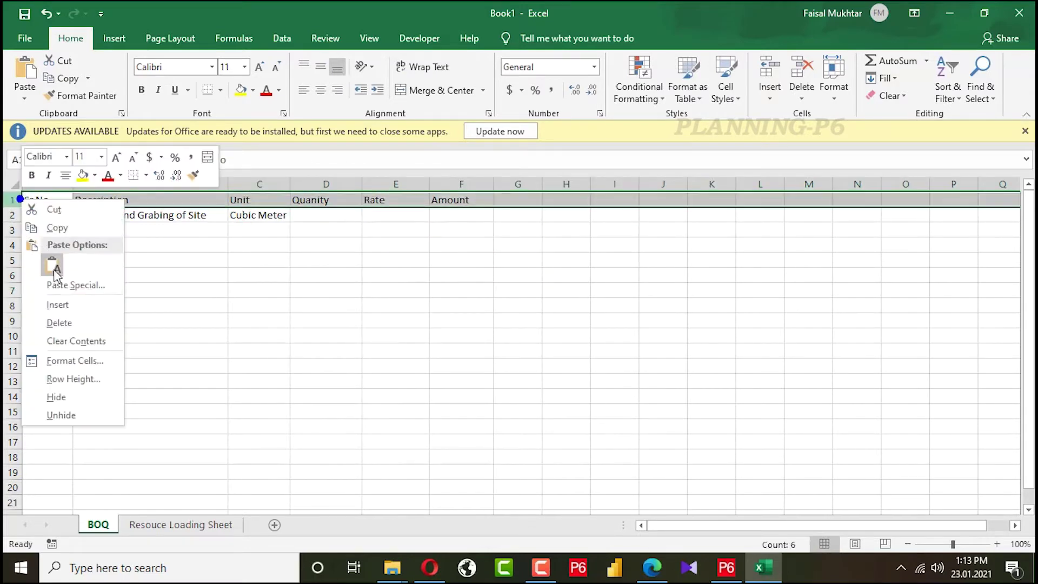
pyautogui.click(61, 305)
pyautogui.moveTo(44, 204); pyautogui.dragTo(451, 201)
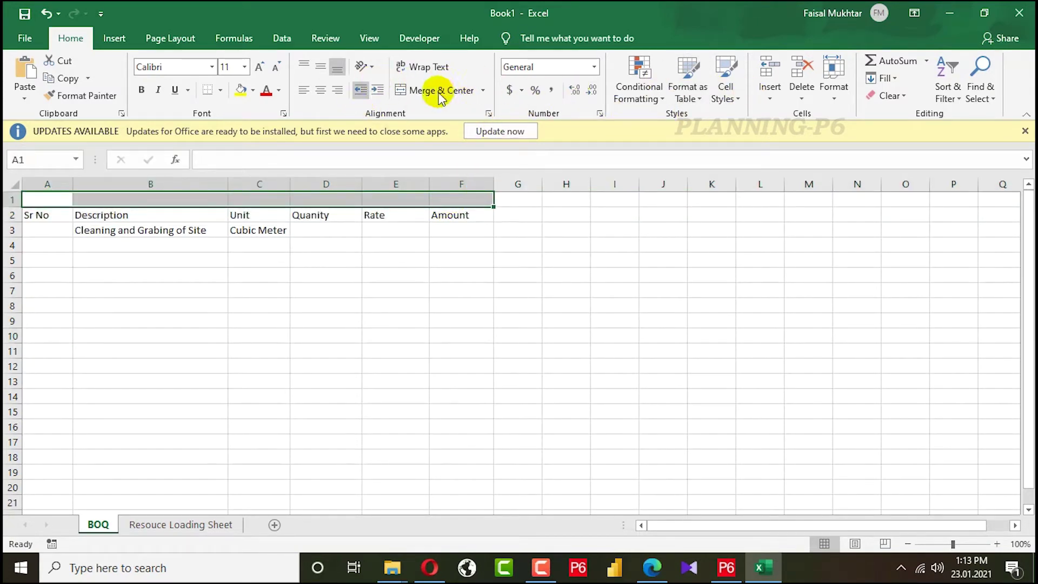
pyautogui.click(421, 90)
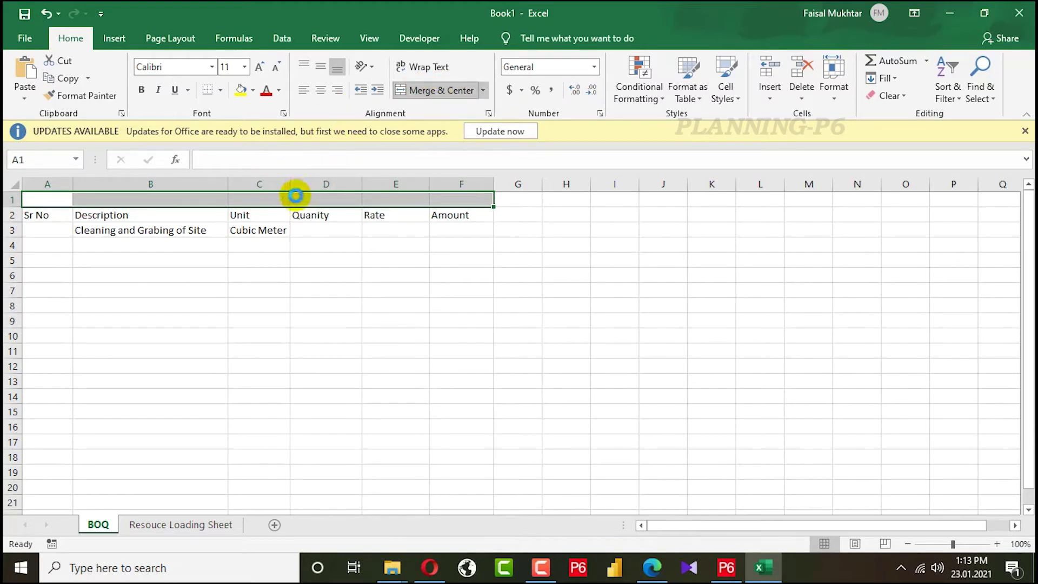
# Enter the title "BOQ" in the merged row above the table headers.
pyautogui.doubleClick(293, 199)
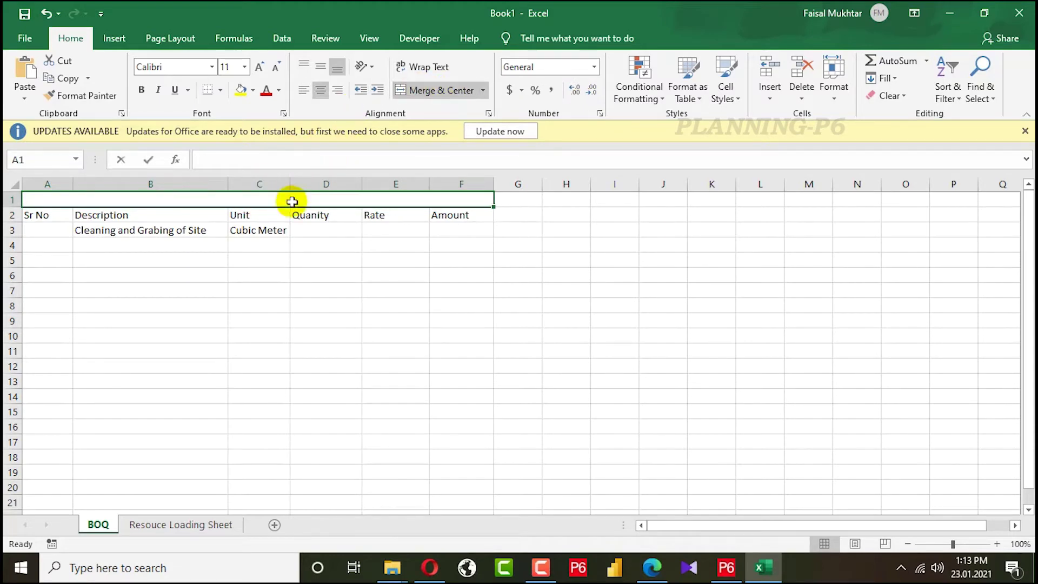
pyautogui.write('BOQ')
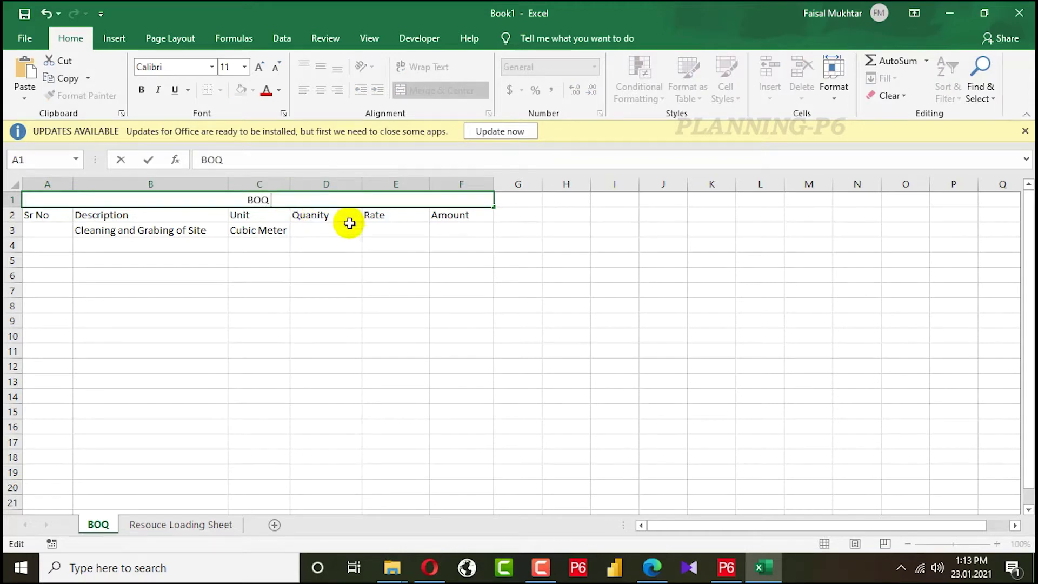
pyautogui.click(502, 367)
# Calculate the quantity for Cleaning and Grabing of Site in D3 with the formula =18*18.
pyautogui.doubleClick(343, 228)
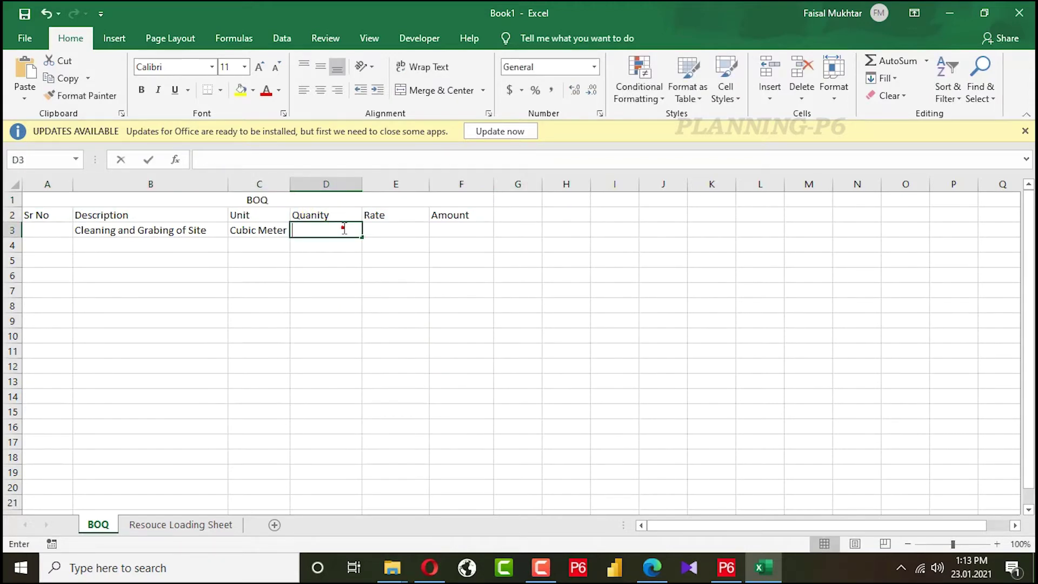
pyautogui.write('=18*18')
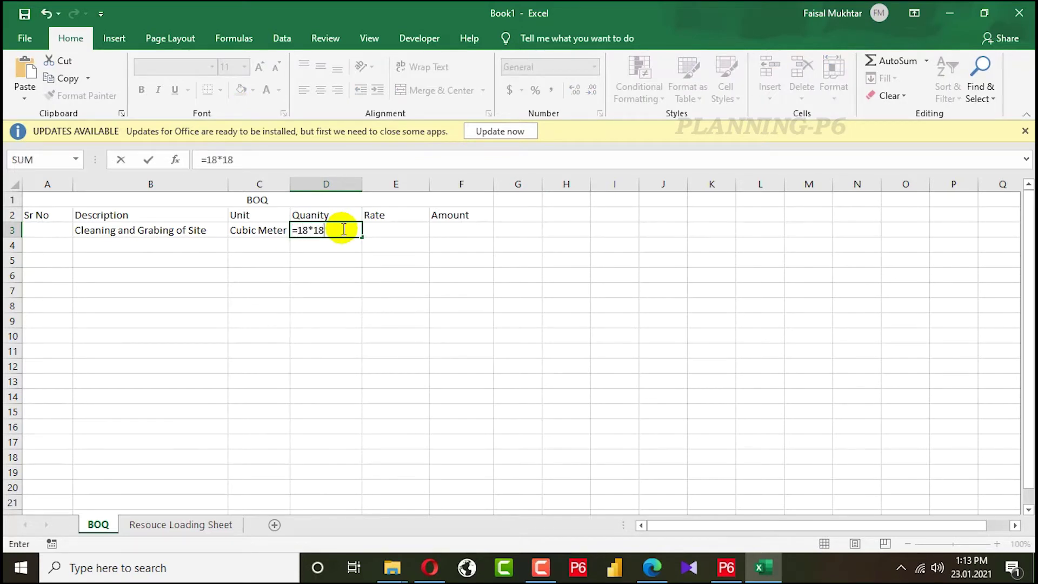
pyautogui.press('Return')
pyautogui.click(432, 270)
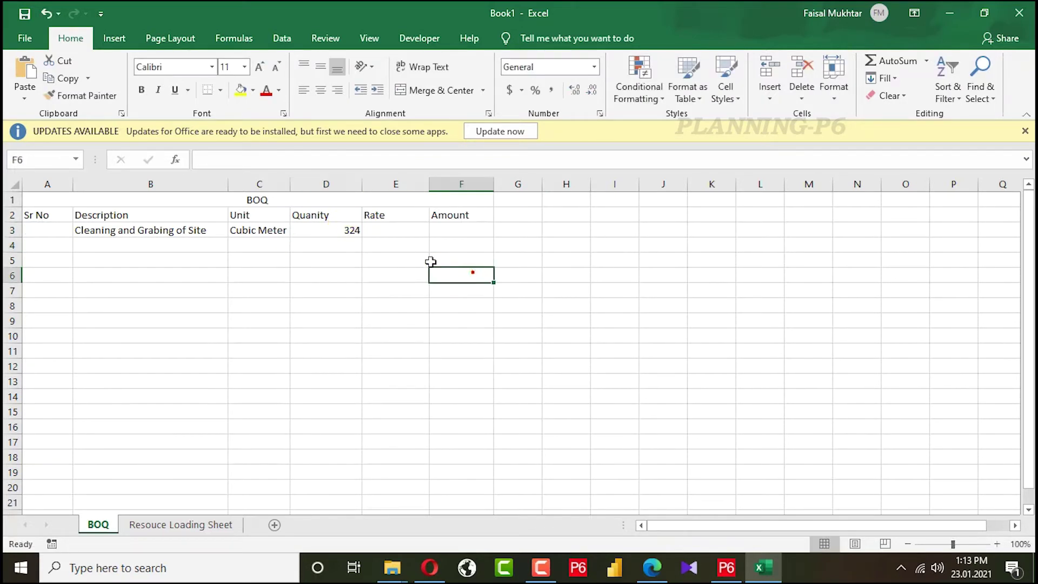
pyautogui.click(356, 231)
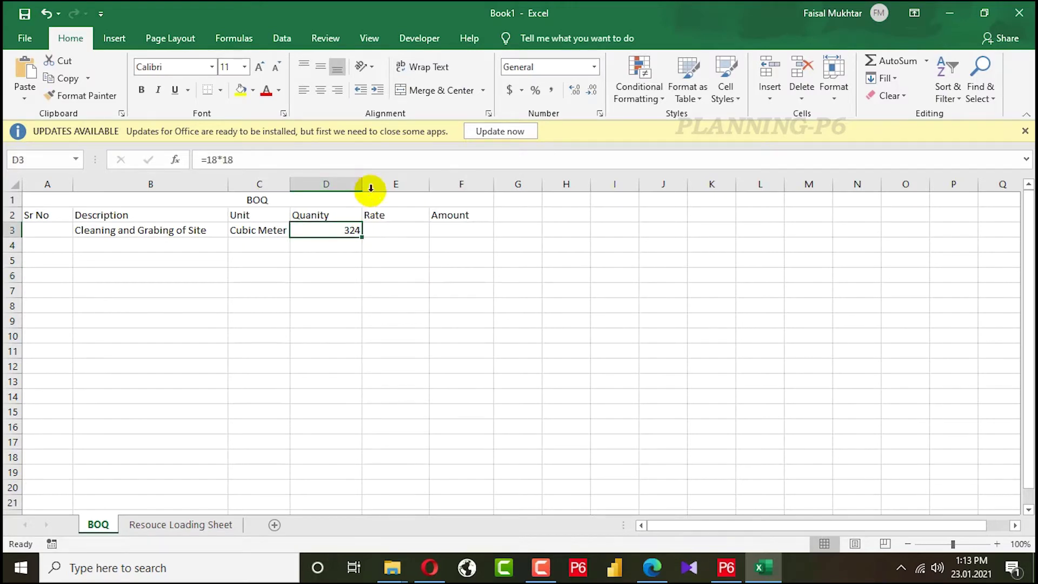
pyautogui.moveTo(496, 294); pyautogui.dragTo(487, 290)
# Enter a rate of 1 for Cleaning and Grabing of Site.
pyautogui.click(394, 229)
pyautogui.write('1')
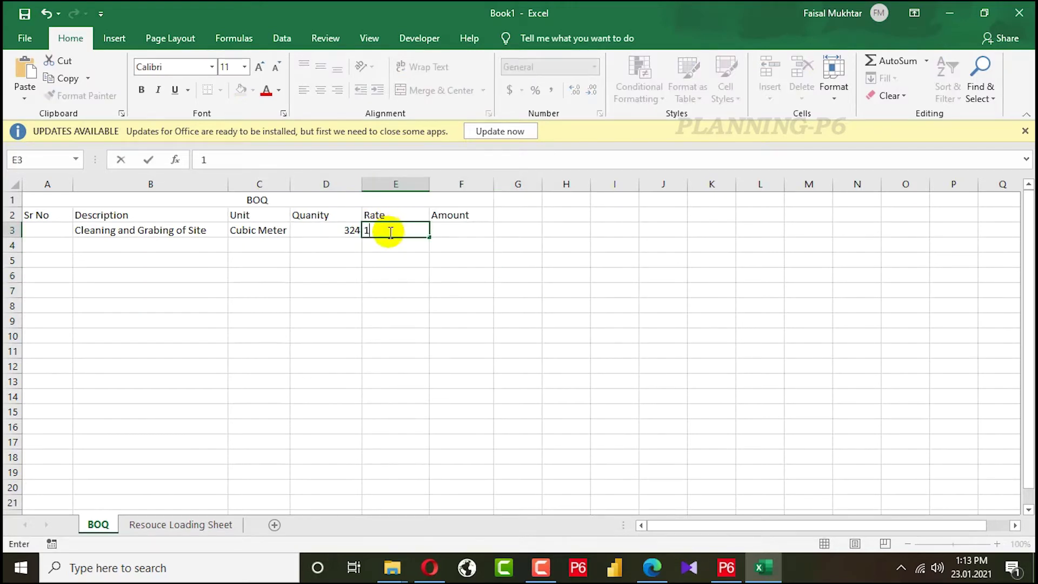
pyautogui.press('Return')
pyautogui.click(558, 318)
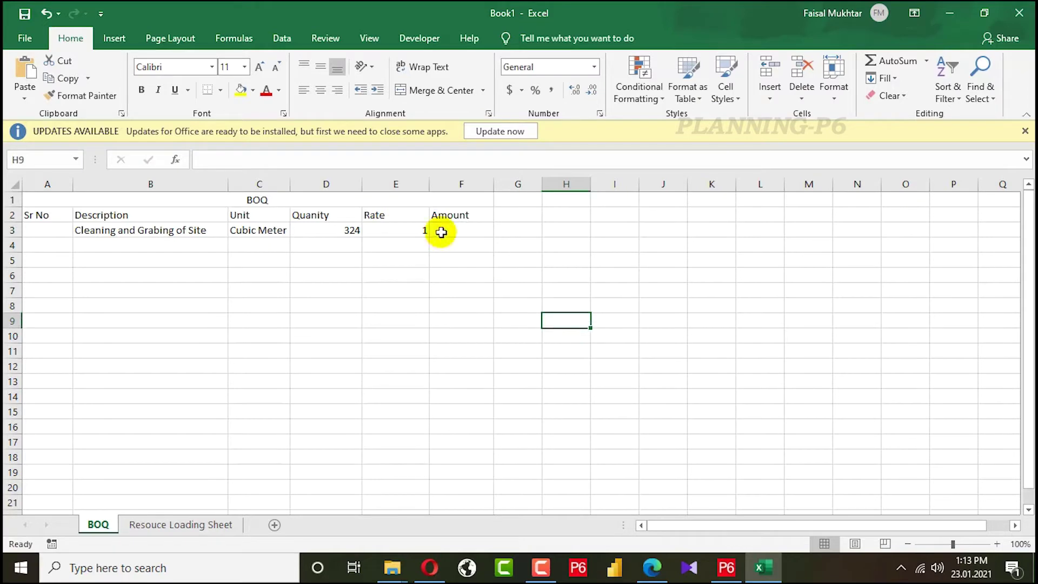
# Calculate the amount for Cleaning and Grabing of Site in F3 with the formula =D3*E3.
pyautogui.click(441, 231)
pyautogui.write('=')
pyautogui.click(352, 230)
pyautogui.write('*')
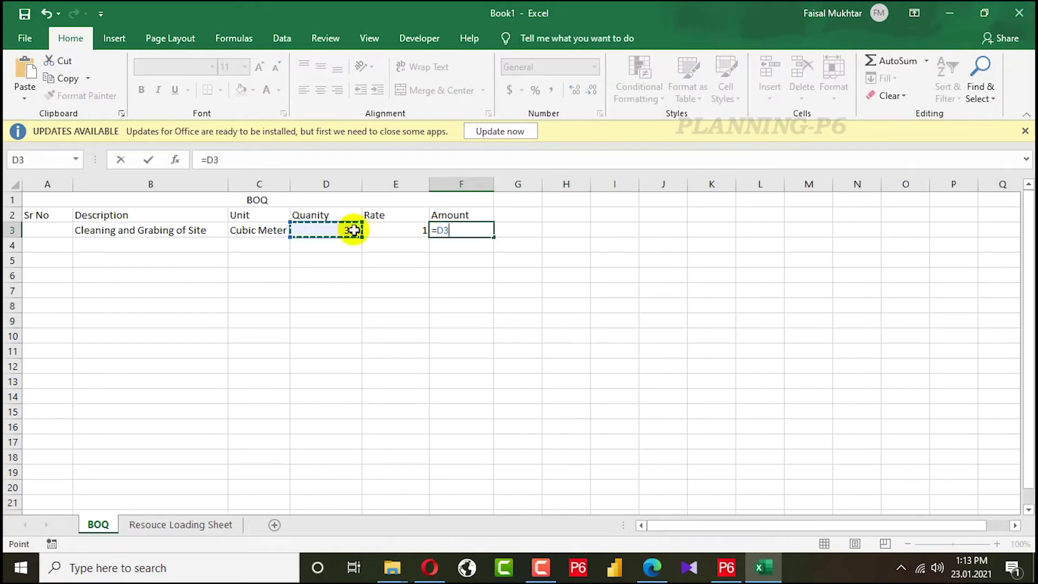
pyautogui.click(397, 229)
pyautogui.press('Return')
# Set the rate for Cleaning and Grabing of Site to 5.
pyautogui.click(420, 233)
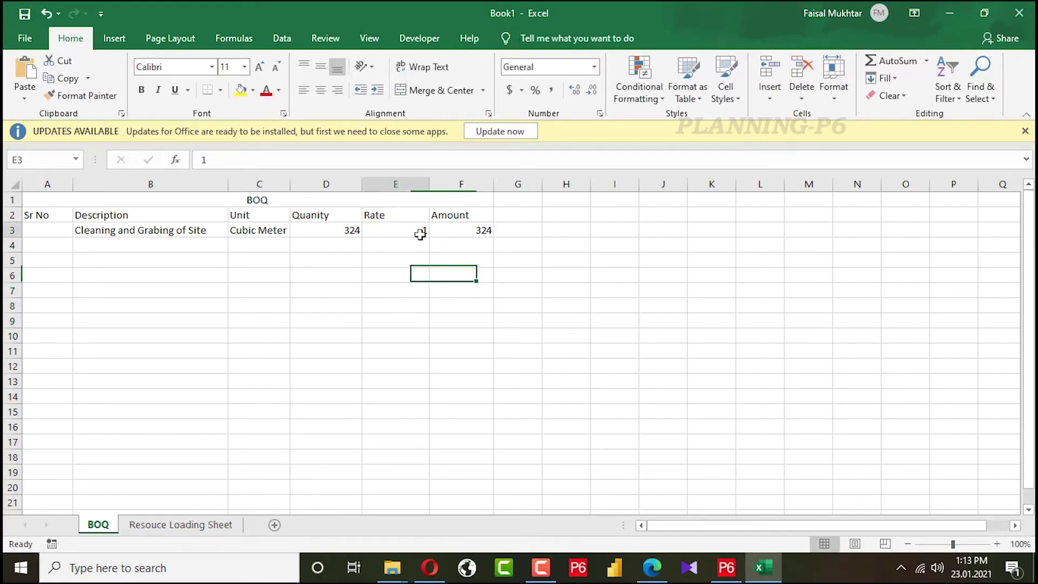
pyautogui.write('5')
pyautogui.press('Return')
pyautogui.click(615, 305)
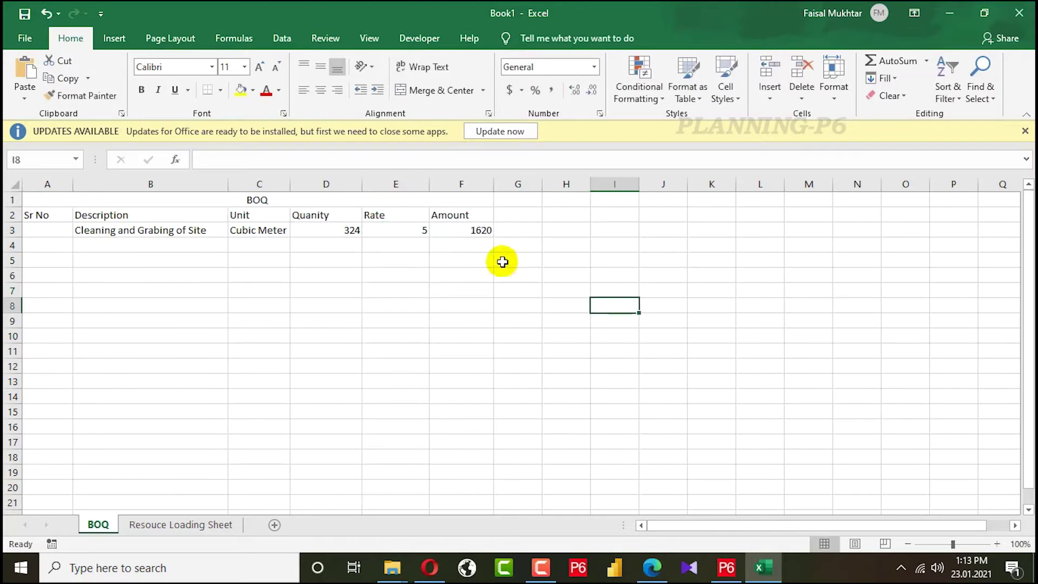
pyautogui.click(520, 265)
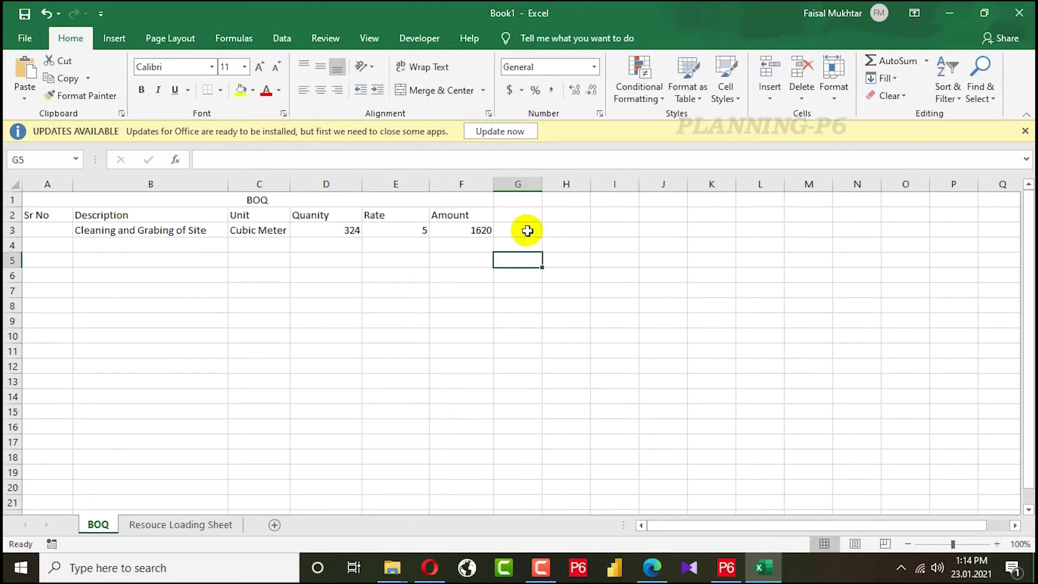
pyautogui.click(547, 231)
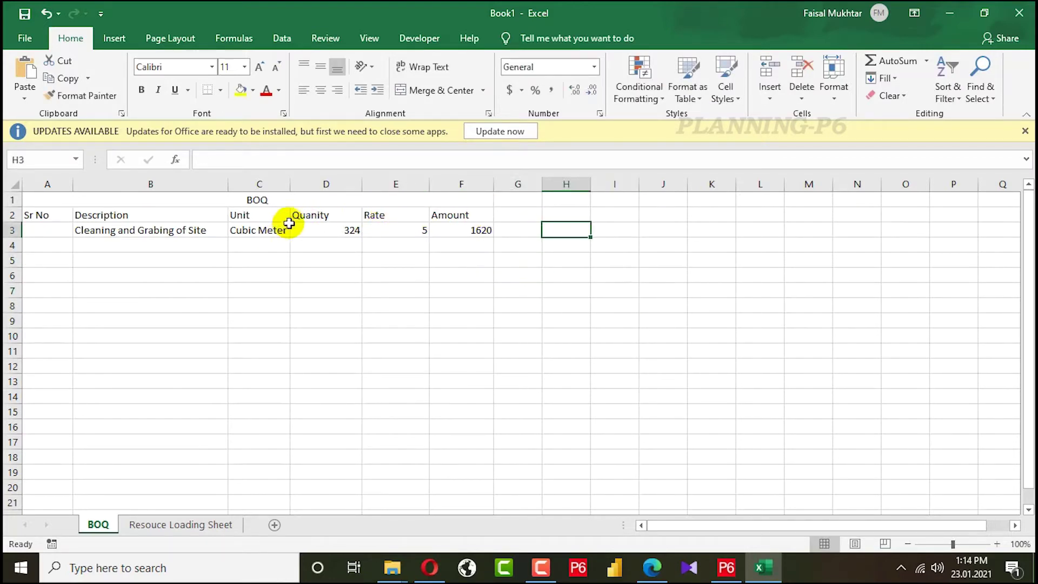
# Center the contents of the Quanity, Rate and Amount columns horizontally.
pyautogui.moveTo(313, 184); pyautogui.dragTo(445, 181)
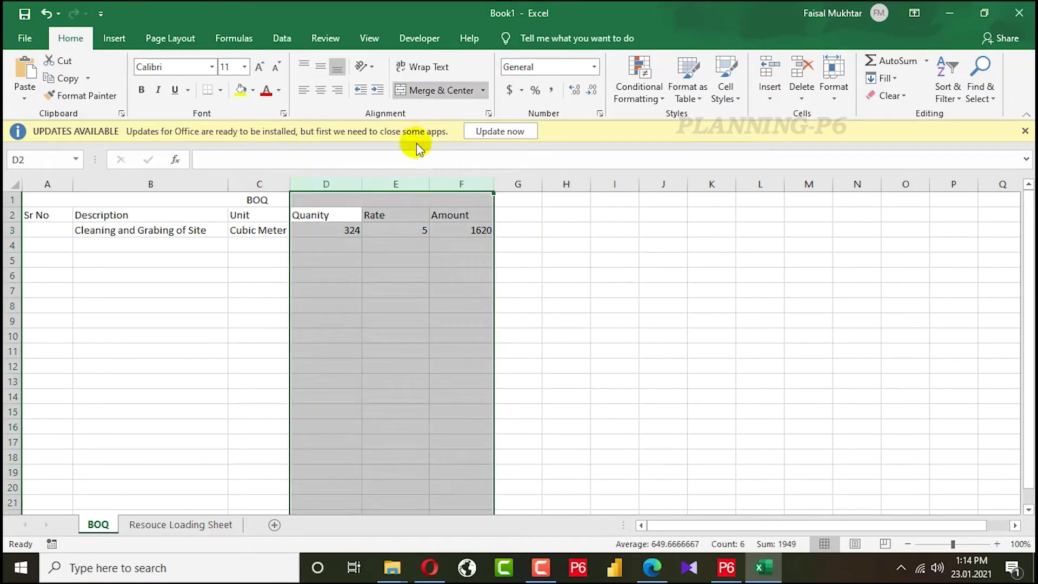
pyautogui.click(325, 90)
pyautogui.click(607, 260)
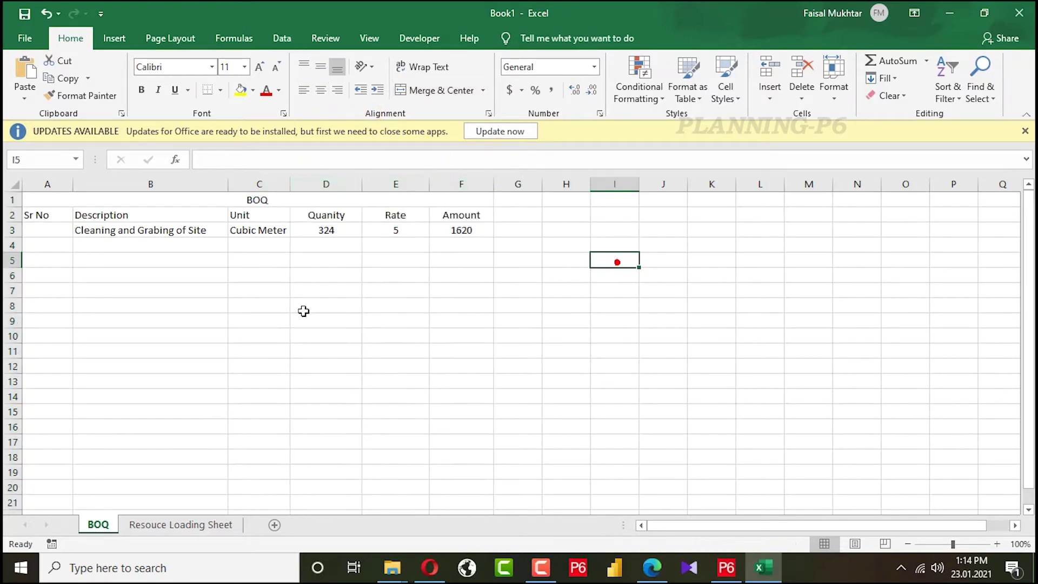
# Enter 1 as the serial number for Cleaning and Grabing of Site.
pyautogui.click(43, 229)
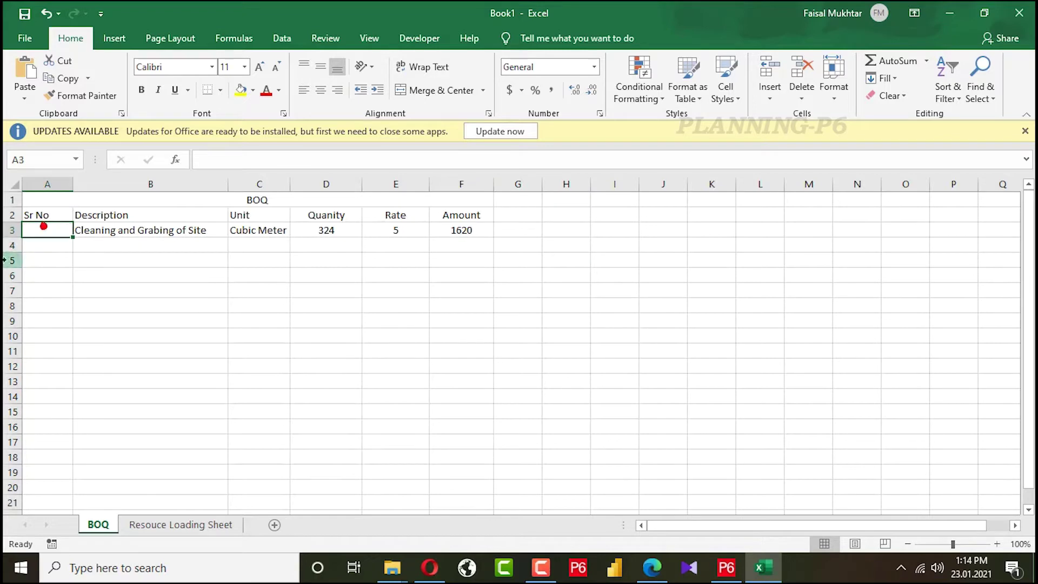
pyautogui.write('1')
pyautogui.press('Return')
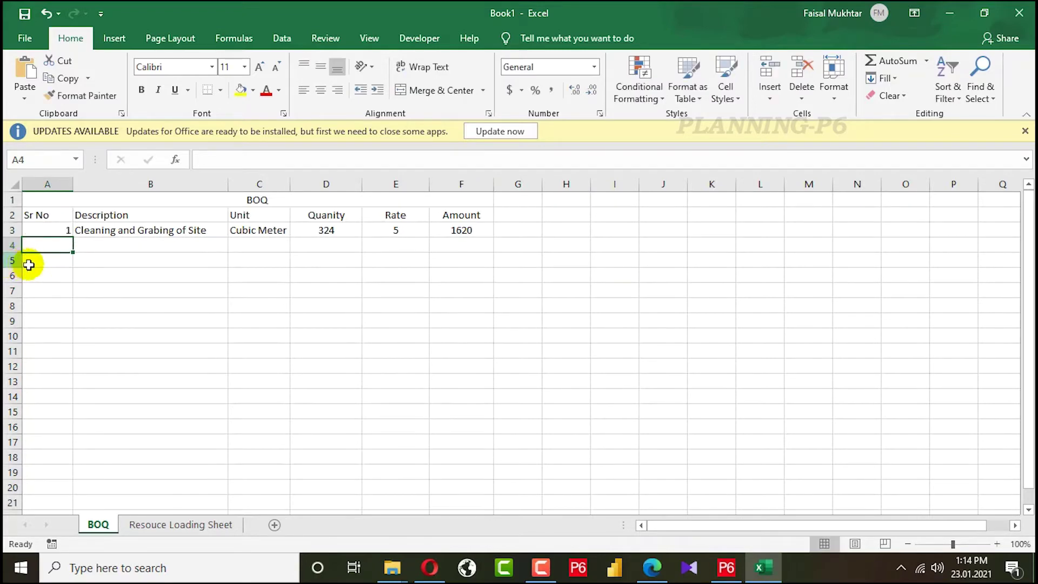
pyautogui.click(200, 274)
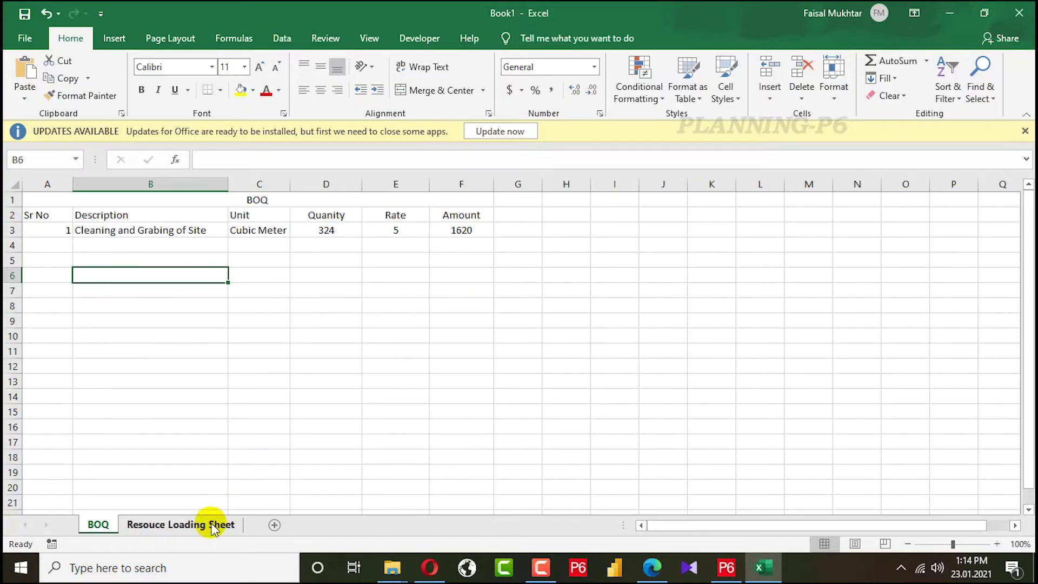
# Switch to the Resouce Loading Sheet and enter the header "Sr No" in A1.
pyautogui.click(213, 528)
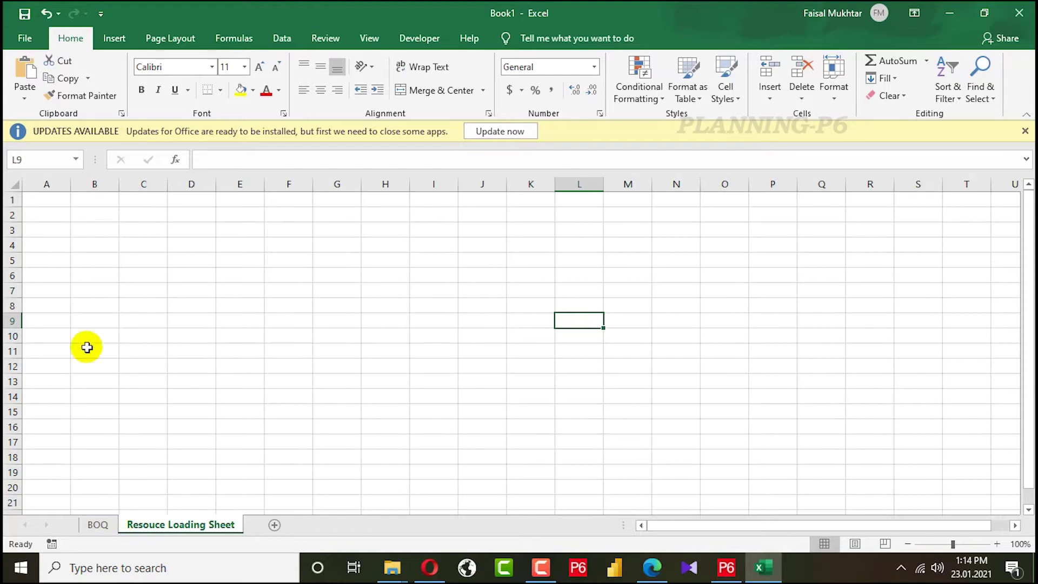
pyautogui.click(56, 199)
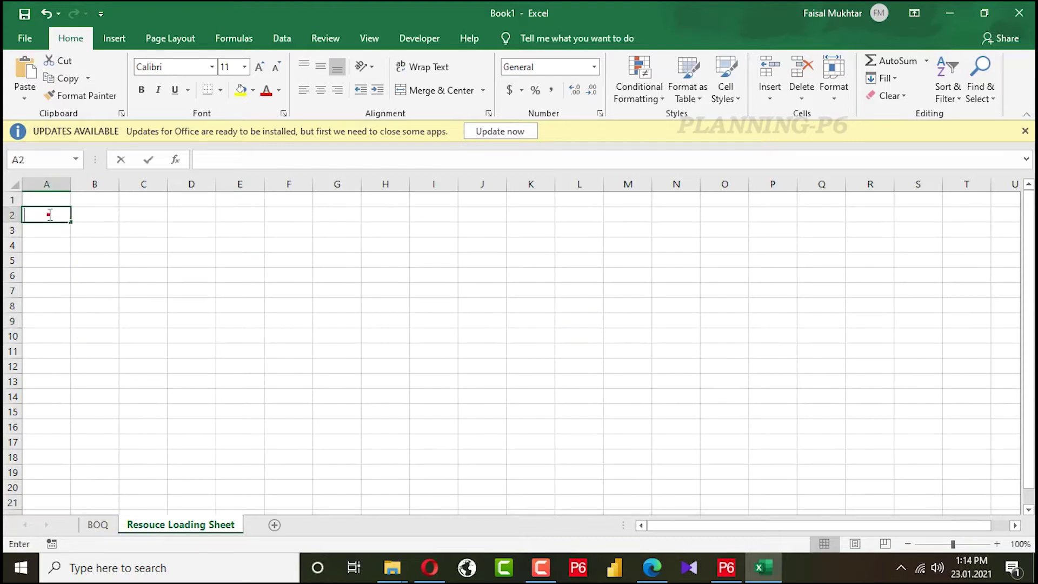
pyautogui.click(55, 201)
pyautogui.write('SD')
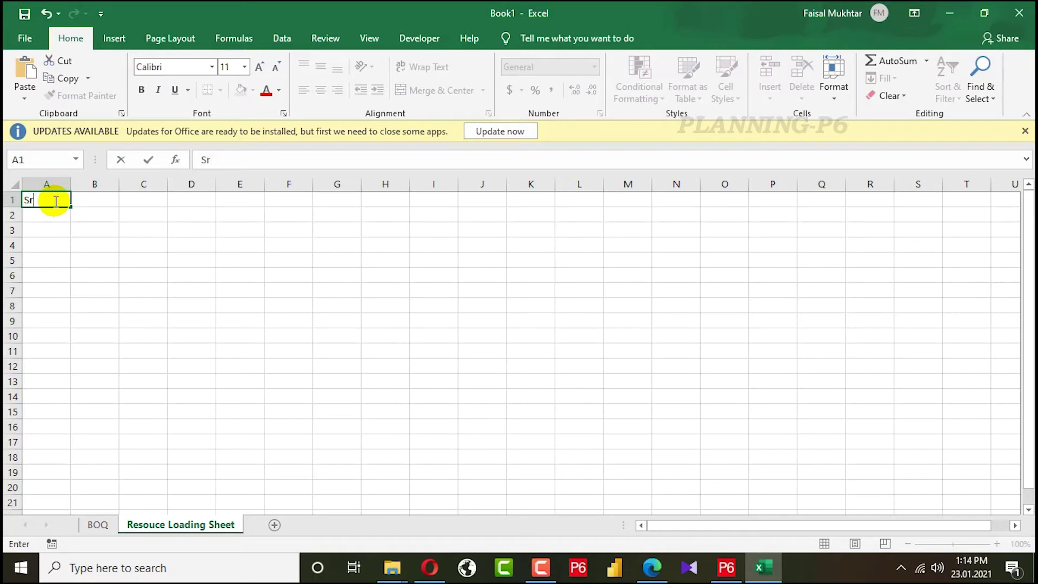
pyautogui.write(' No')
pyautogui.press('Tab')
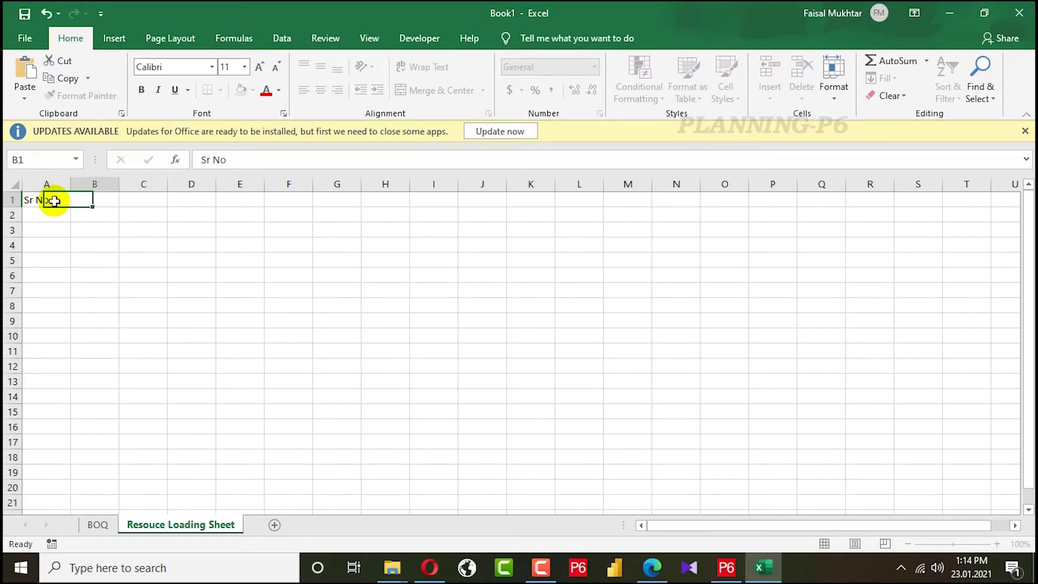
# Enter the header "Activity Name" in B1 and widen its column to fit the text.
pyautogui.write('Act')
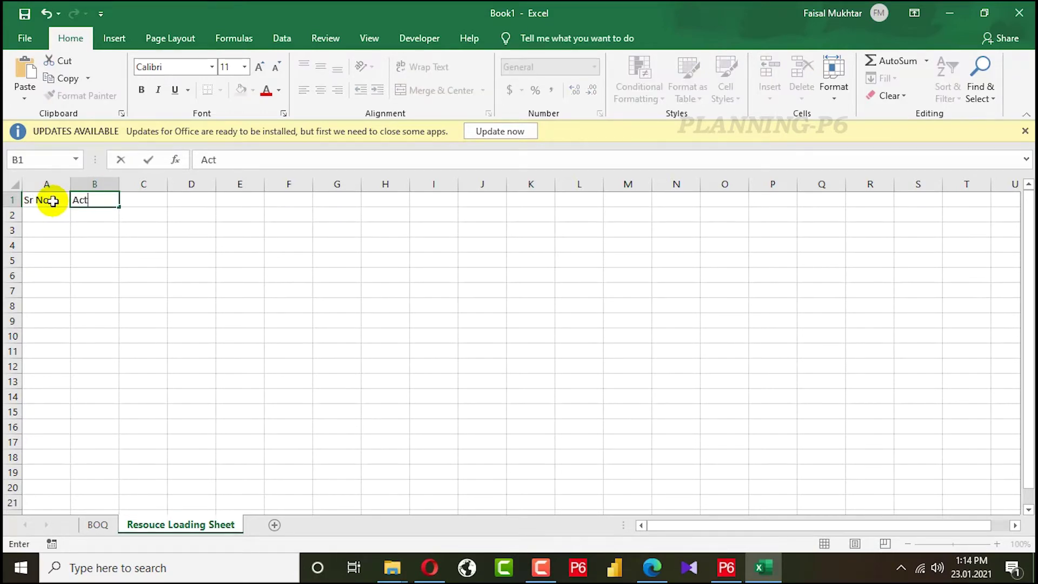
pyautogui.write('ivity Name')
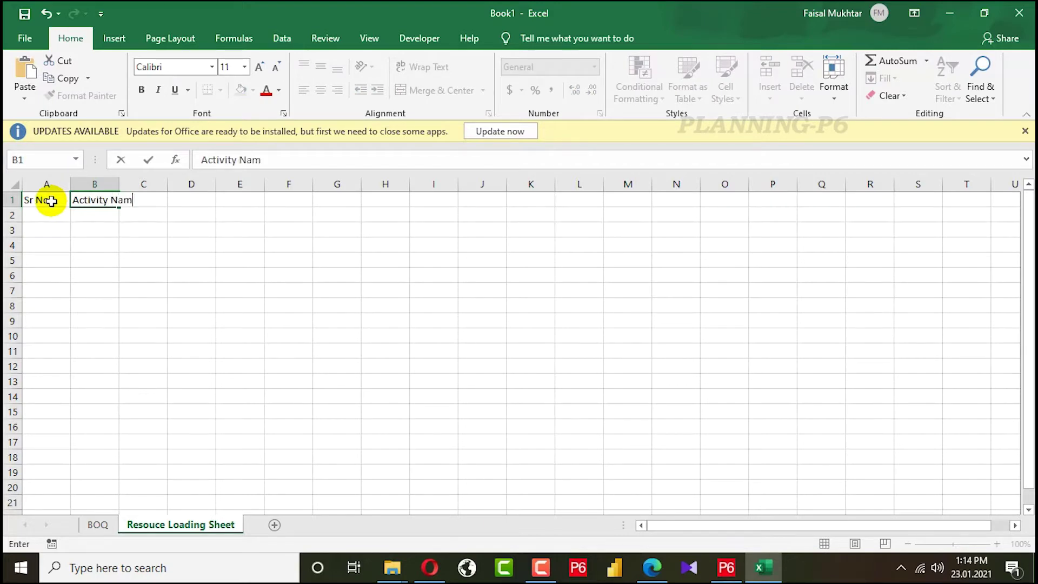
pyautogui.click(192, 291)
pyautogui.moveTo(121, 181); pyautogui.dragTo(143, 180)
pyautogui.click(270, 241)
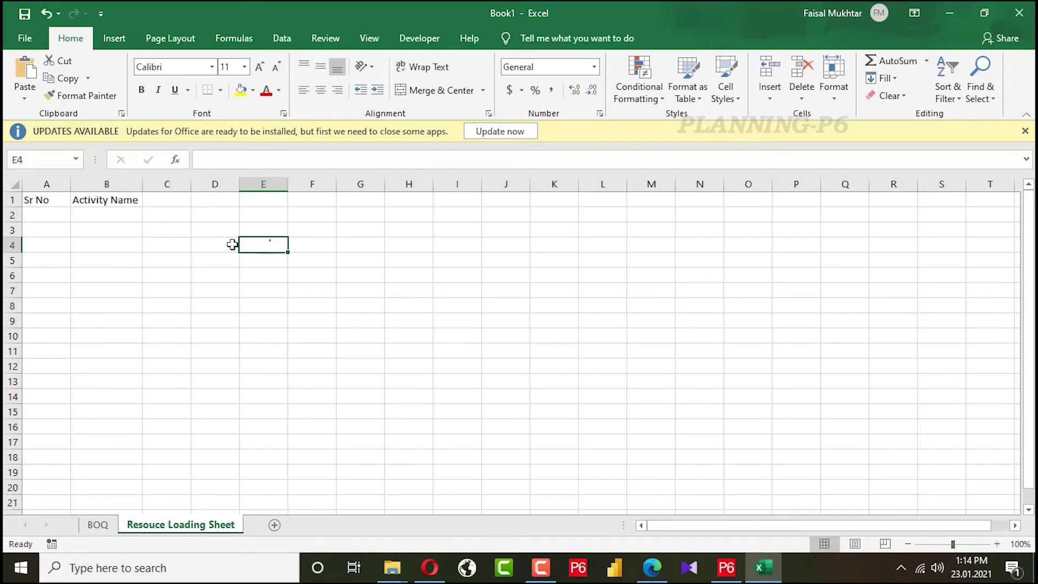
# Enter the header "Quantity" in C1 of the resource loading sheet.
pyautogui.click(147, 219)
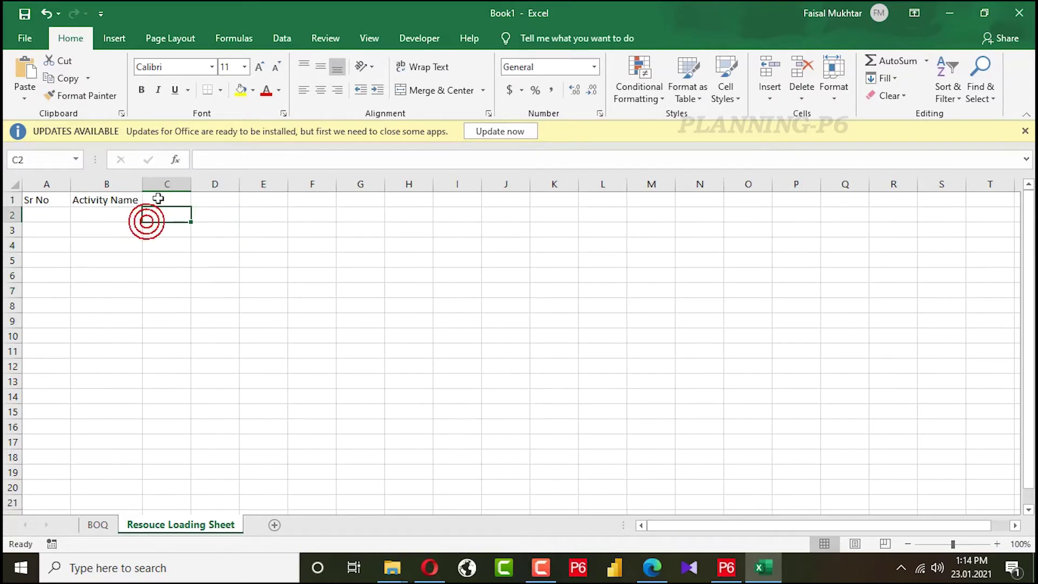
pyautogui.doubleClick(157, 199)
pyautogui.click(163, 199)
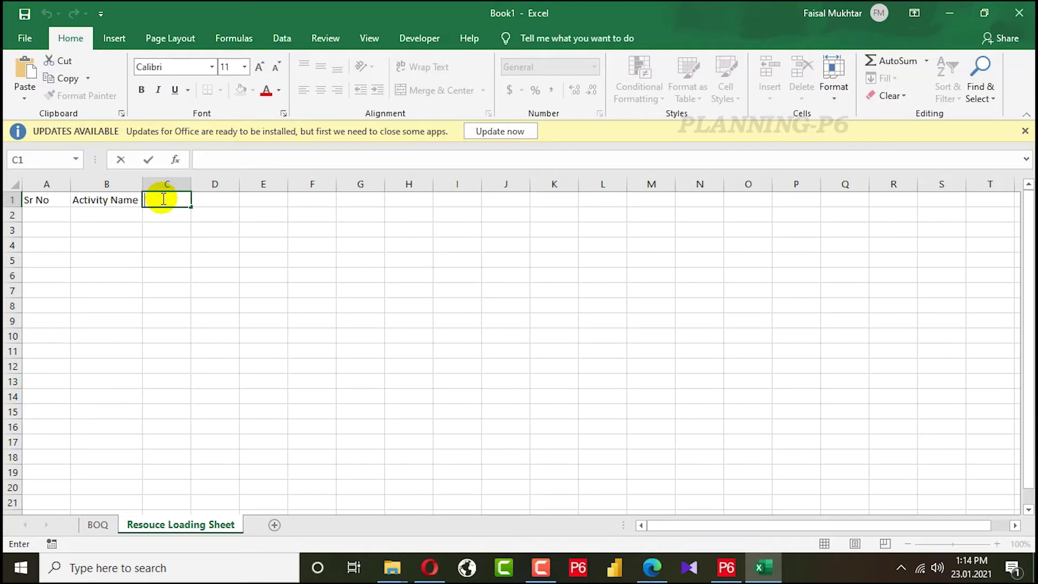
pyautogui.write('Q')
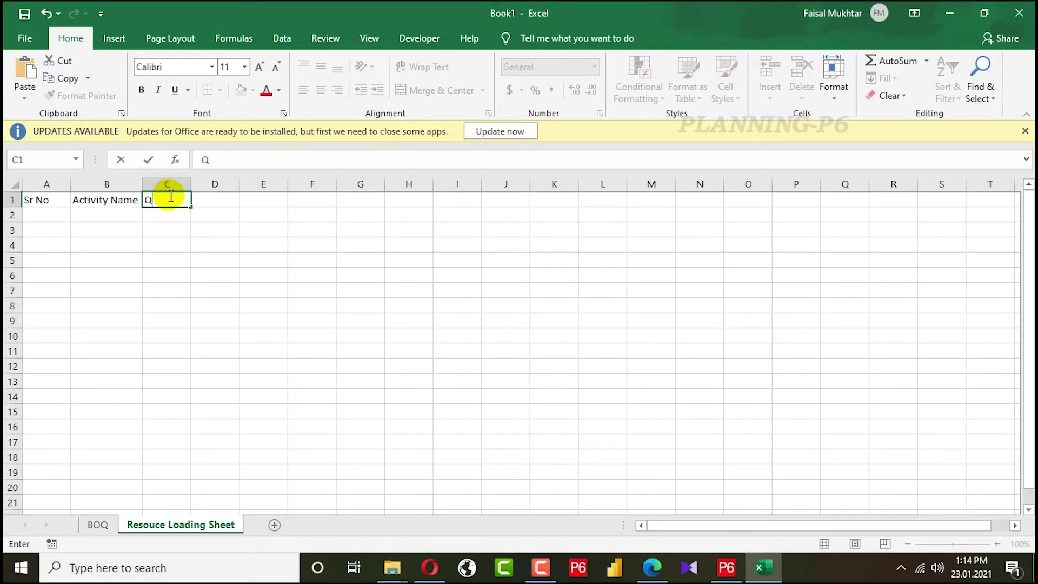
pyautogui.write('uantity')
pyautogui.click(357, 230)
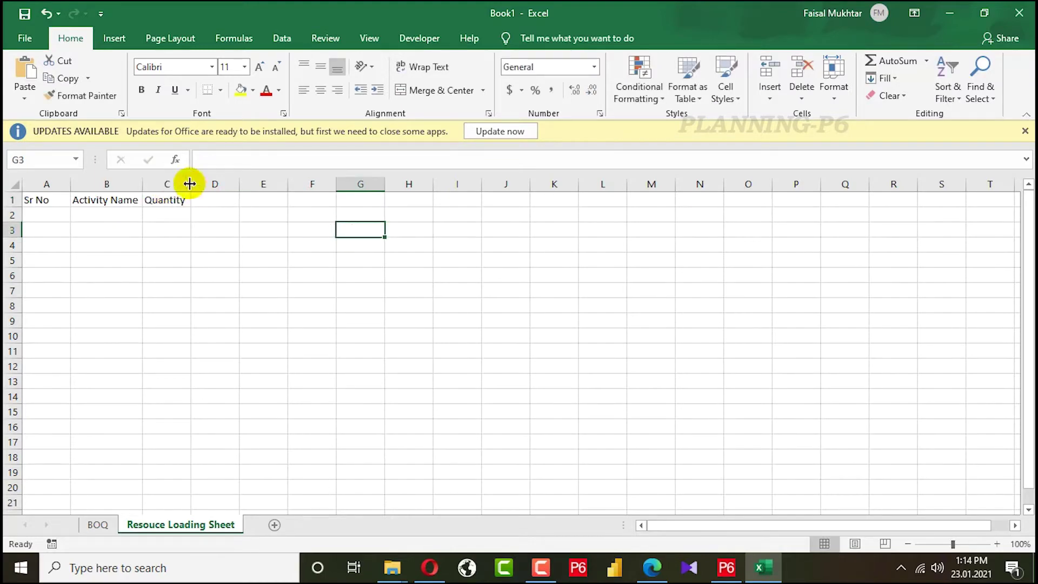
pyautogui.click(149, 234)
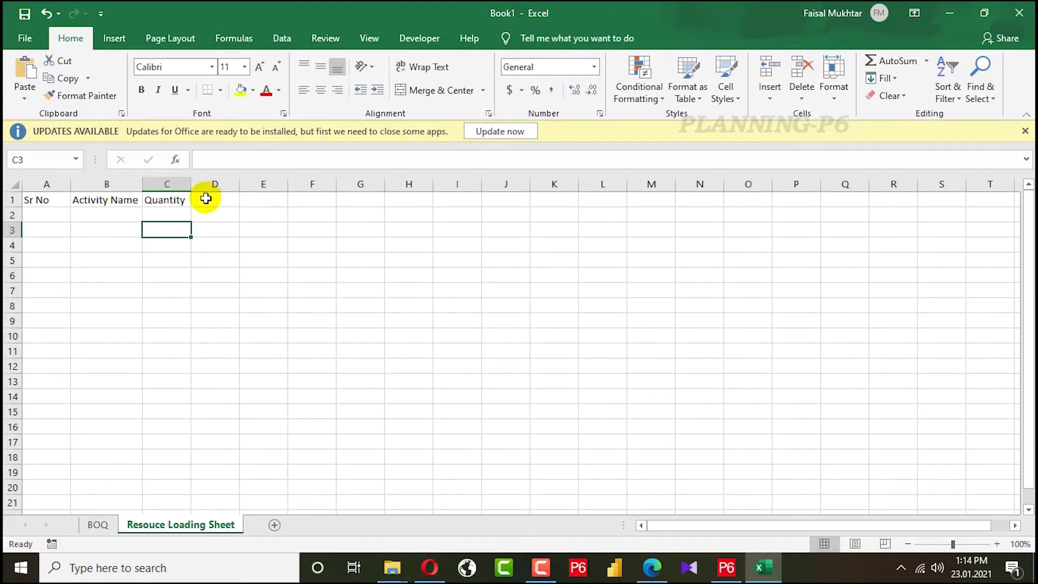
# Enter the headers "Mason" in D1 and "Labour" in E1 of the resource loading sheet.
pyautogui.click(209, 199)
pyautogui.doubleClick(227, 201)
pyautogui.write('Mason')
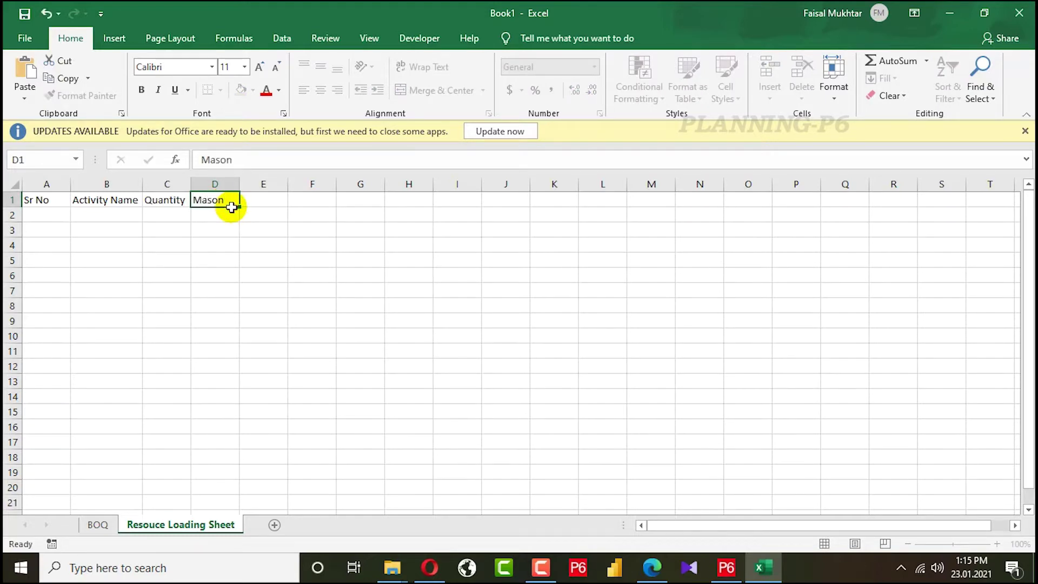
pyautogui.press('Tab')
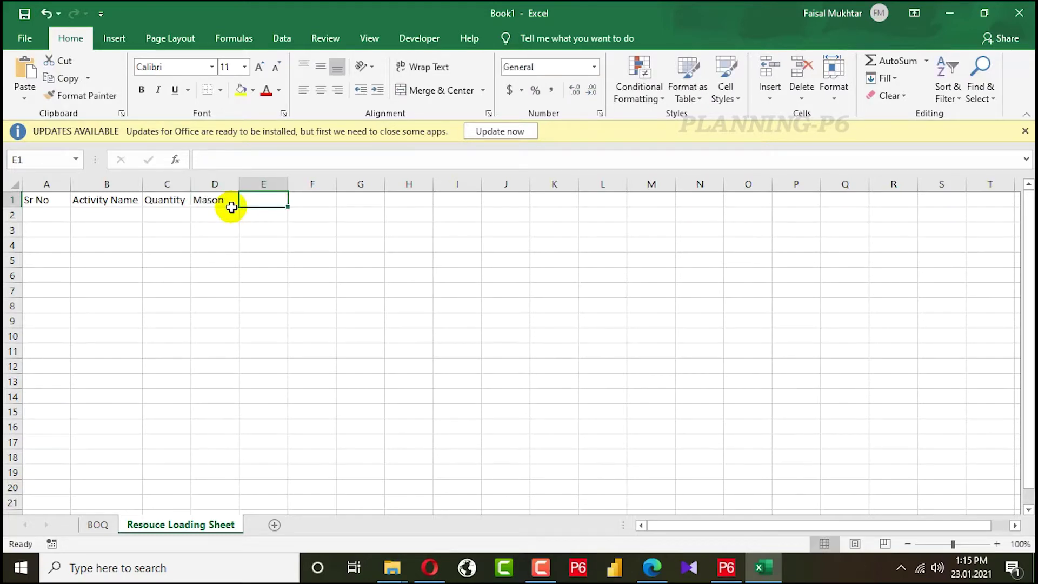
pyautogui.write('Labour')
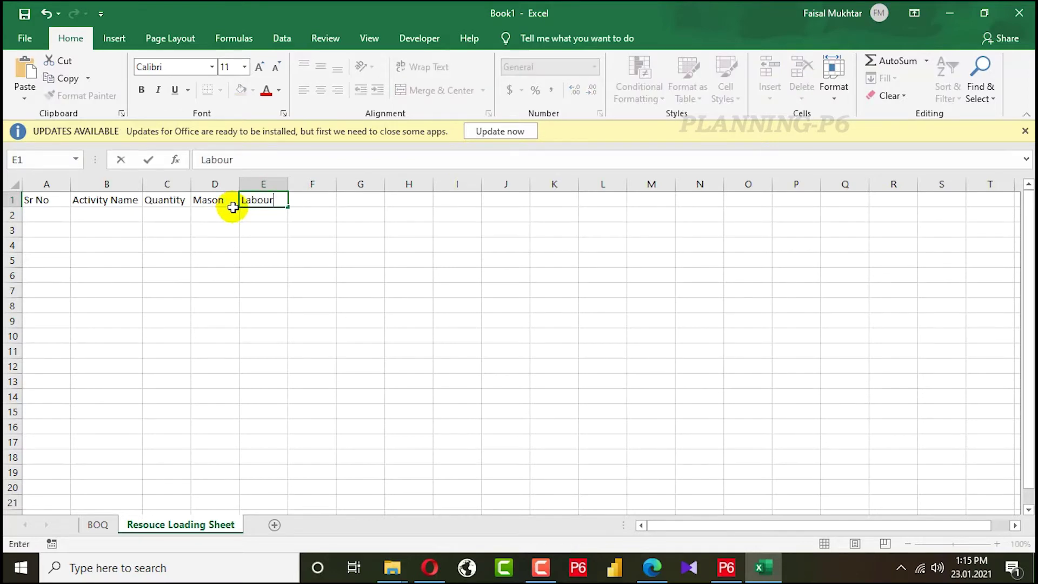
pyautogui.press('Tab')
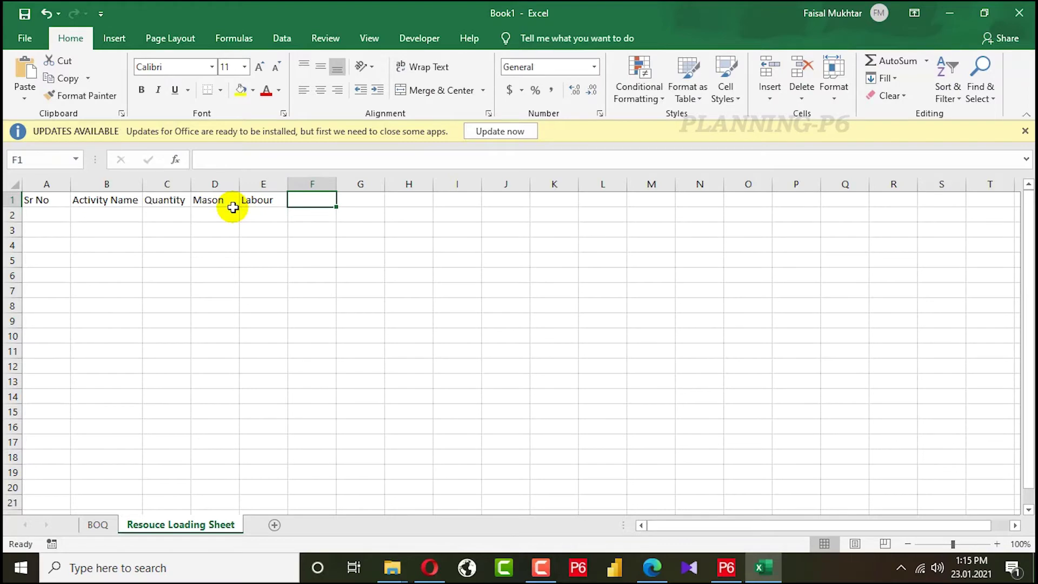
# Enter the headers "Steel Fixer" in F1 and "Fixer Helper" in G1.
pyautogui.write('Steel Fi')
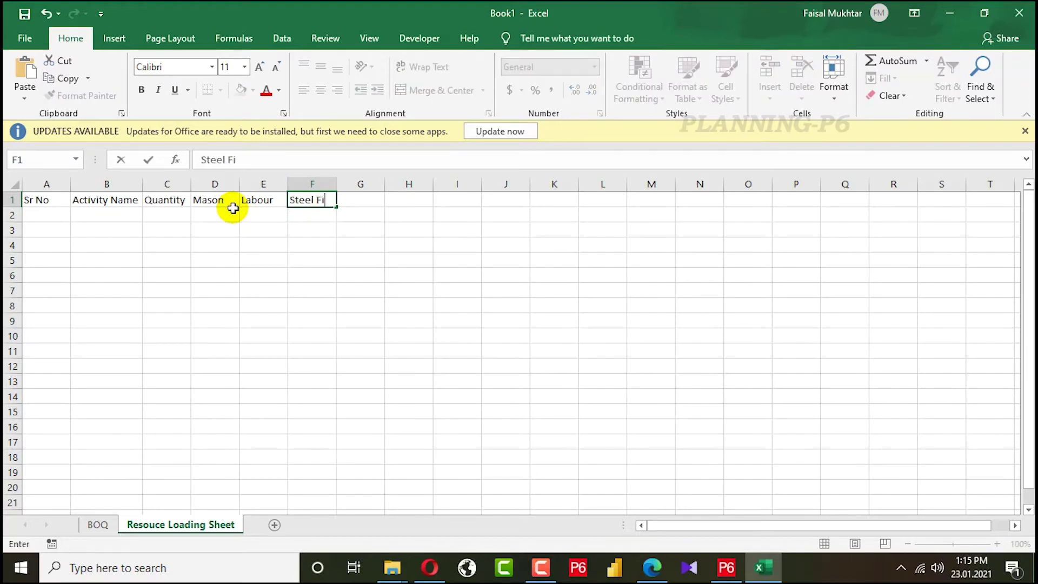
pyautogui.write('xer')
pyautogui.press('Tab')
pyautogui.write('H')
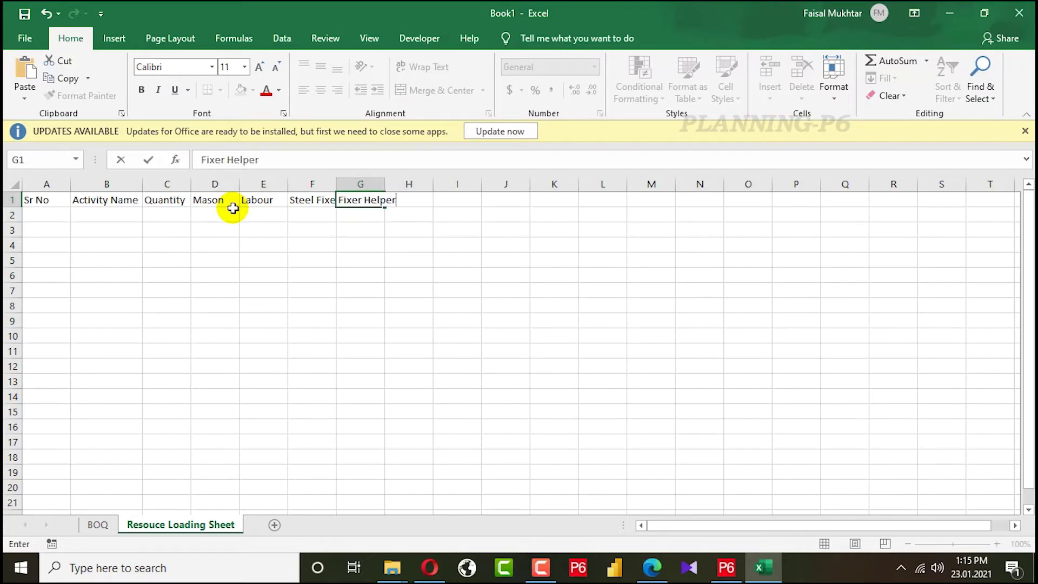
pyautogui.press('Tab')
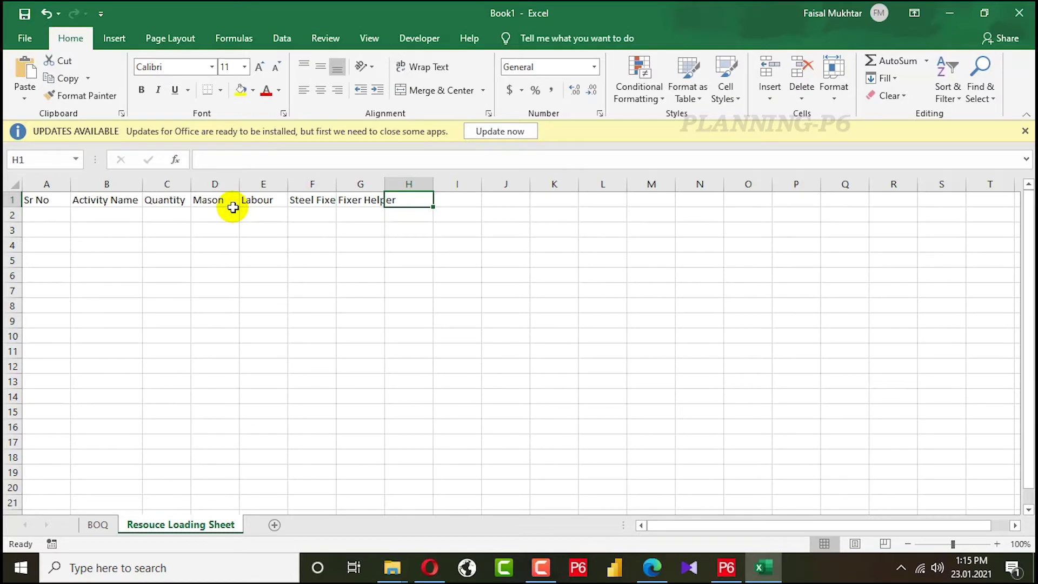
# Enter the headers "Scaffolder" in H1 and "Carpenter" in I1.
pyautogui.write('Scaffolder')
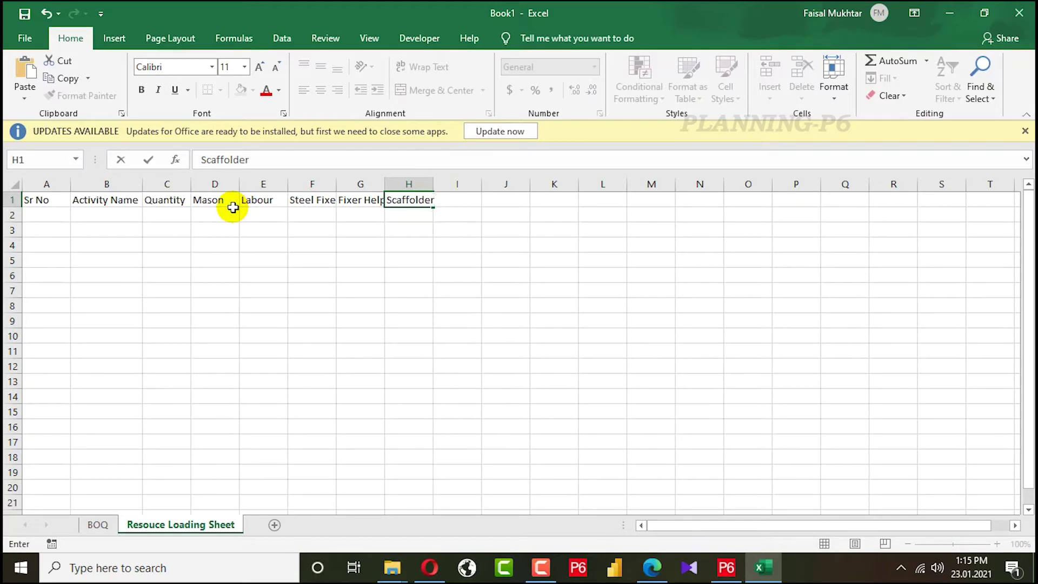
pyautogui.press('Tab')
pyautogui.write('Sc')
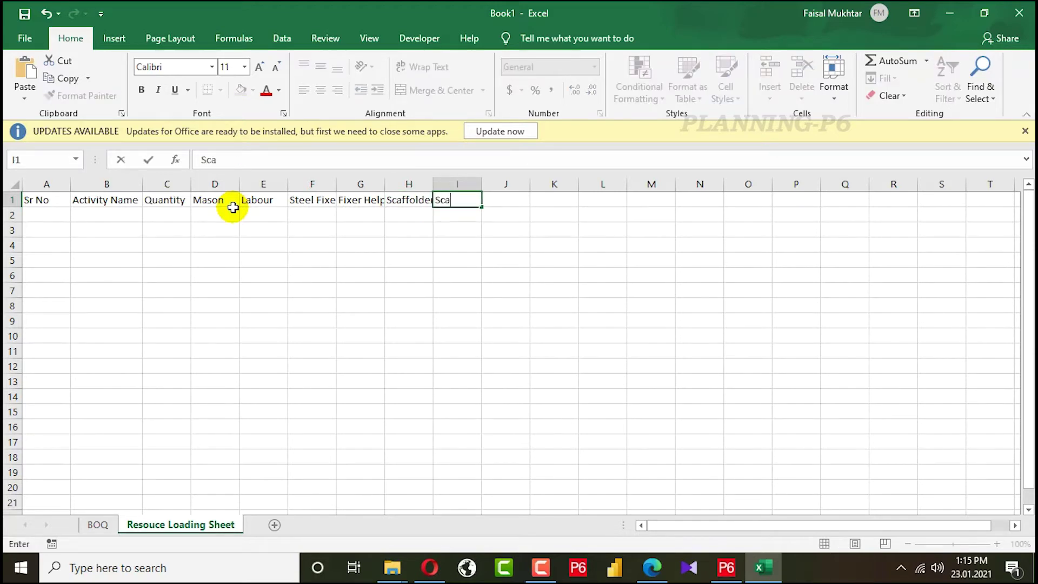
pyautogui.press('BackSpace')
pyautogui.press('BackSpace')
pyautogui.press('BackSpace')
pyautogui.press('BackSpace')
pyautogui.write('Carpenter')
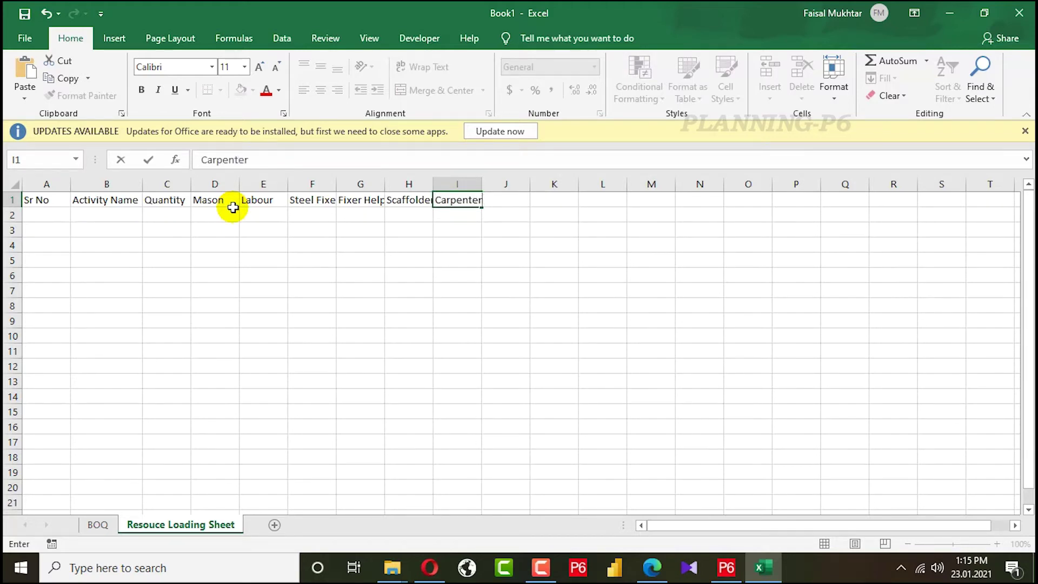
pyautogui.press('Tab')
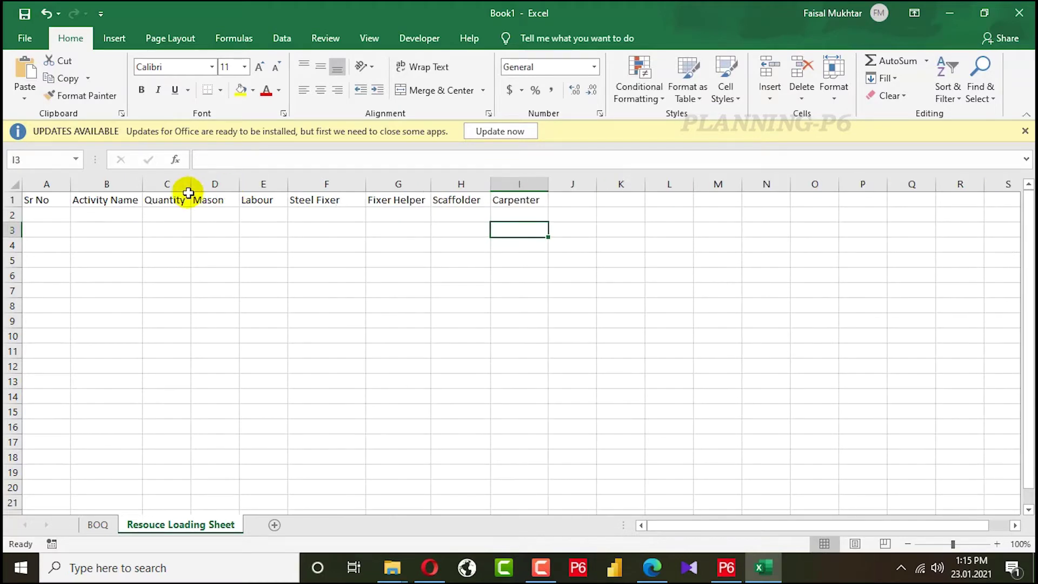
pyautogui.moveTo(205, 198); pyautogui.dragTo(501, 194)
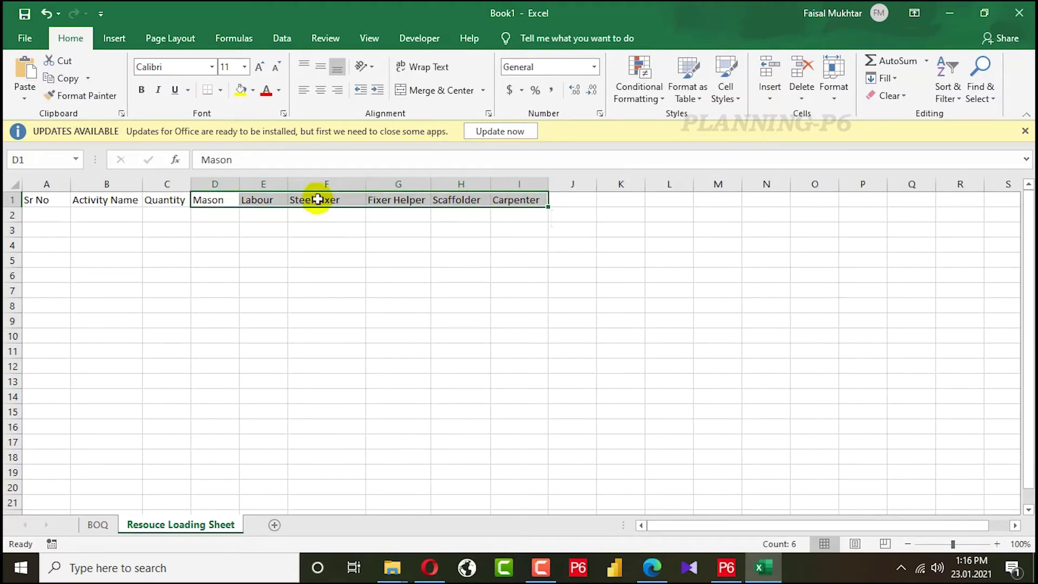
pyautogui.moveTo(207, 200); pyautogui.dragTo(522, 208)
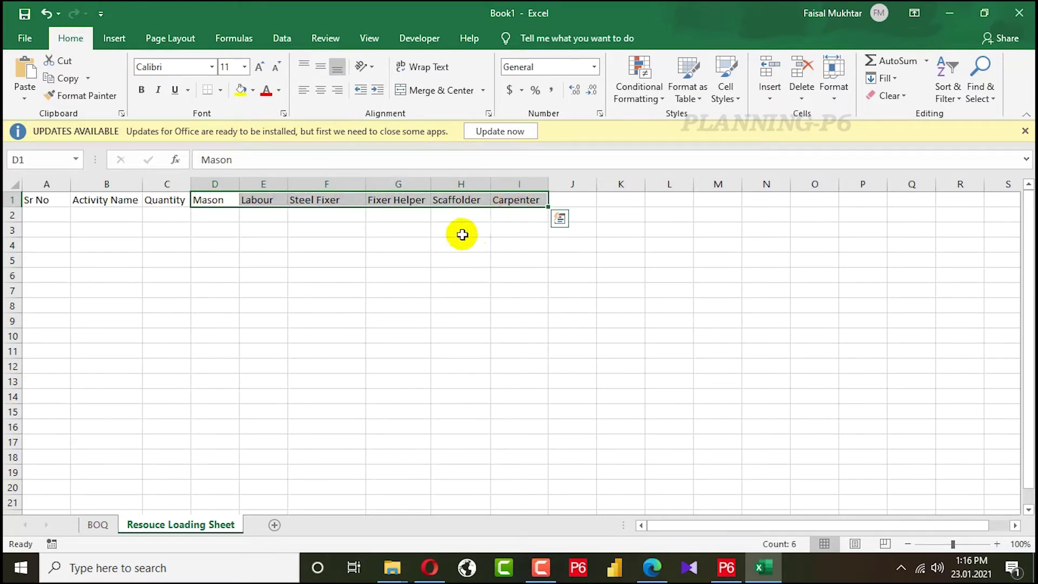
pyautogui.click(402, 231)
pyautogui.click(220, 200)
pyautogui.moveTo(220, 200); pyautogui.dragTo(518, 201)
pyautogui.click(608, 215)
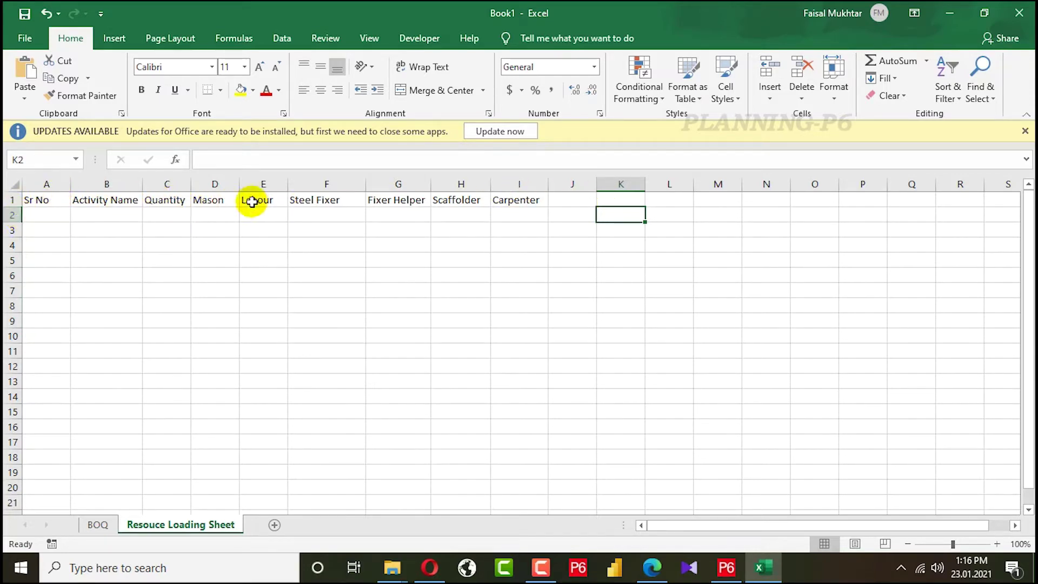
# Insert a blank row above the header row of the resource loading sheet.
pyautogui.click(210, 201)
pyautogui.click(12, 199)
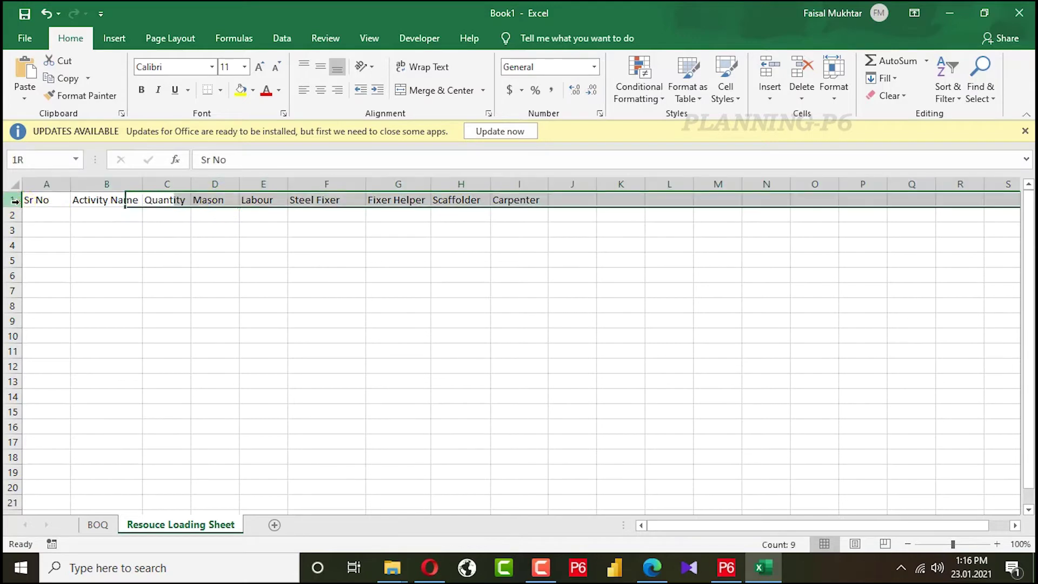
pyautogui.rightClick(13, 201)
pyautogui.click(60, 306)
pyautogui.click(215, 305)
# Merge and center D1:I1 above the Mason to Carpenter columns and enter the group heading "Labour Resources".
pyautogui.moveTo(214, 200); pyautogui.dragTo(500, 199)
pyautogui.click(439, 91)
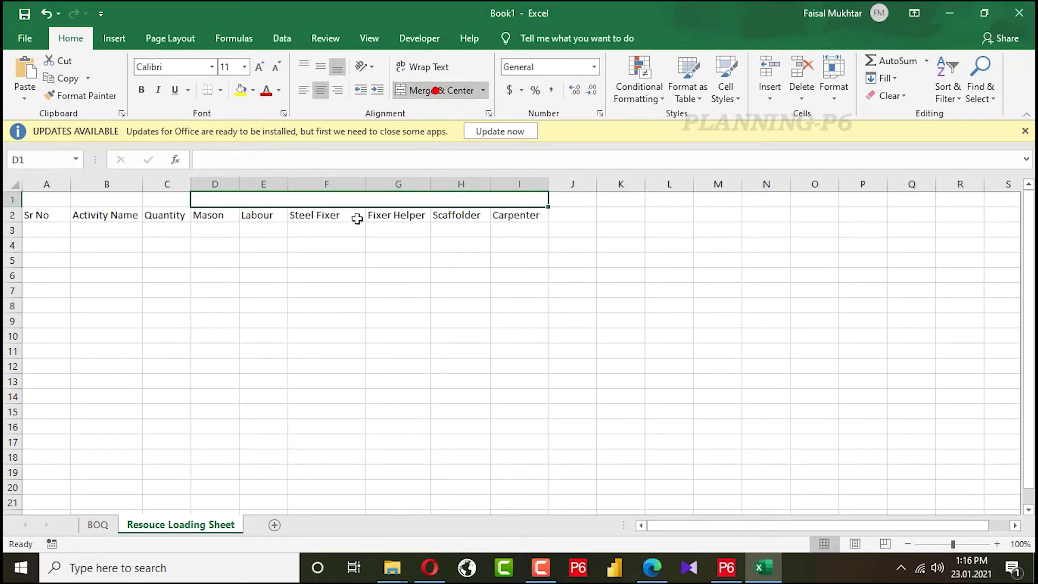
pyautogui.write('AL')
pyautogui.press('BackSpace')
pyautogui.press('BackSpace')
pyautogui.press('BackSpace')
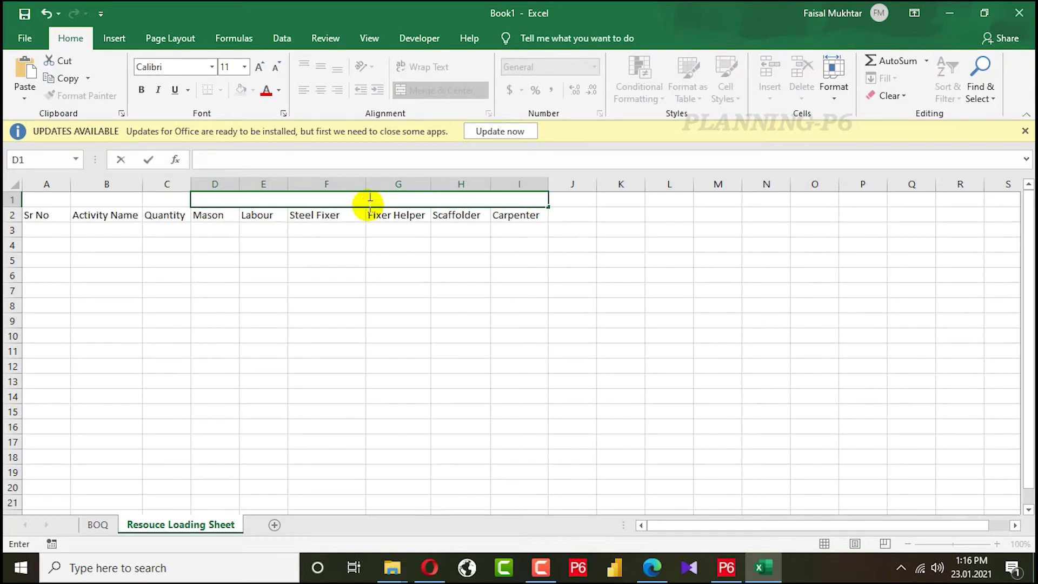
pyautogui.write('Labour Resources')
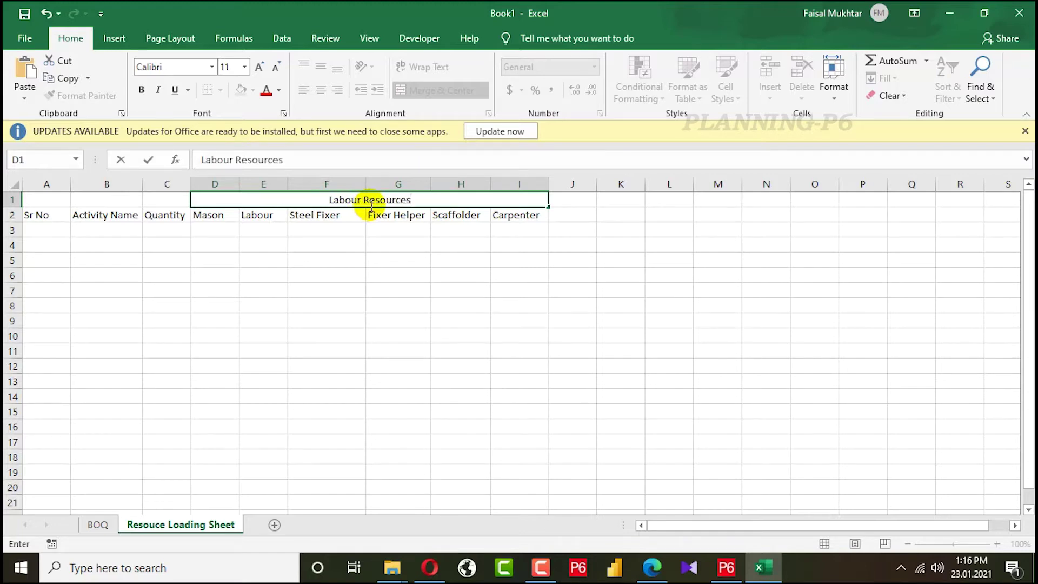
pyautogui.click(638, 300)
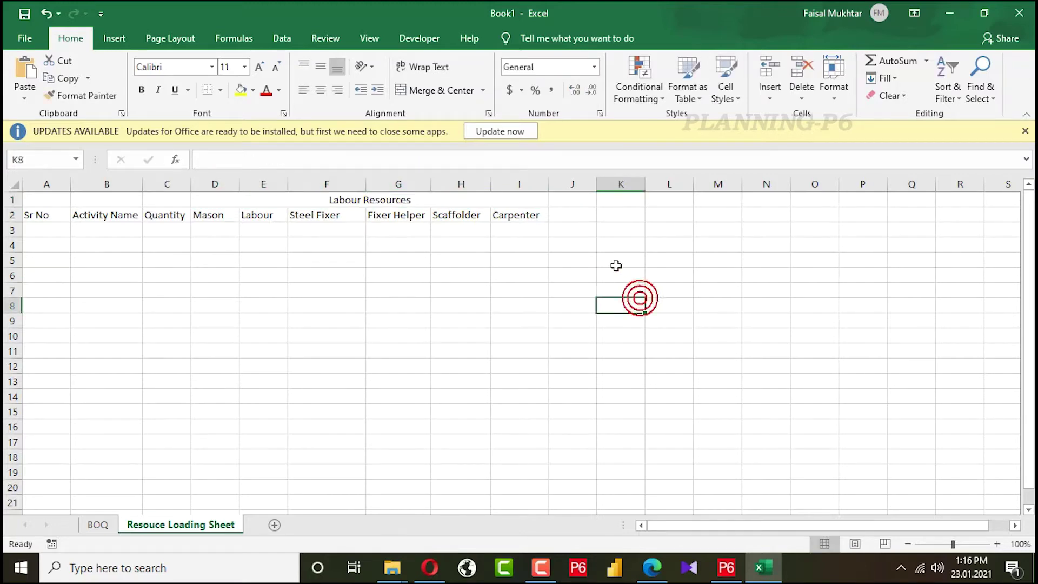
# Enter the group heading "Non Labour Resources" in J1 and widen column J to fit it.
pyautogui.click(581, 196)
pyautogui.write('Non Labour Resources')
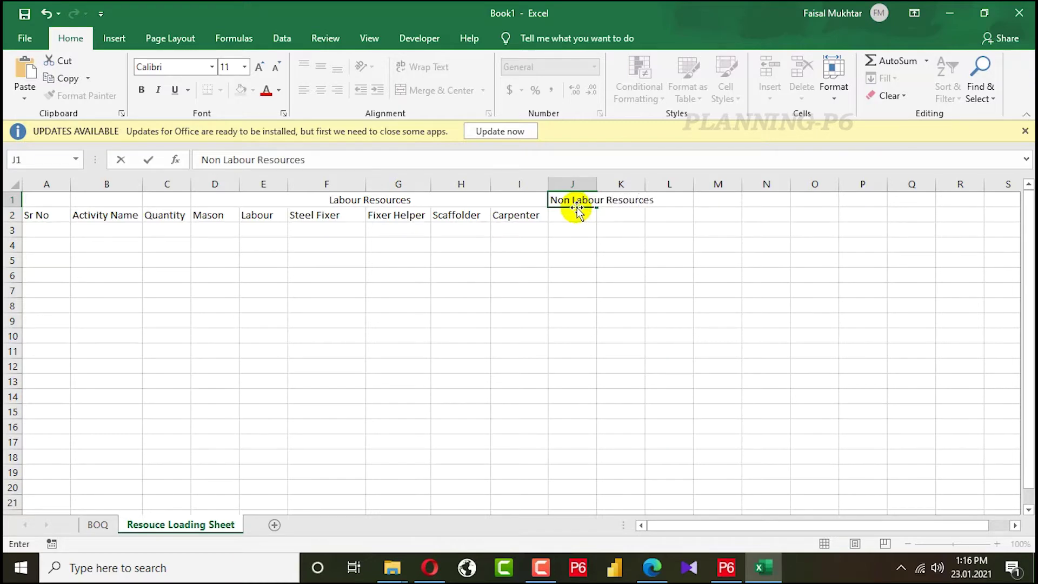
pyautogui.click(711, 281)
pyautogui.moveTo(596, 187); pyautogui.dragTo(663, 180)
pyautogui.click(731, 228)
# Enter the header "Excavator" in J2 under Non Labour Resources.
pyautogui.click(617, 215)
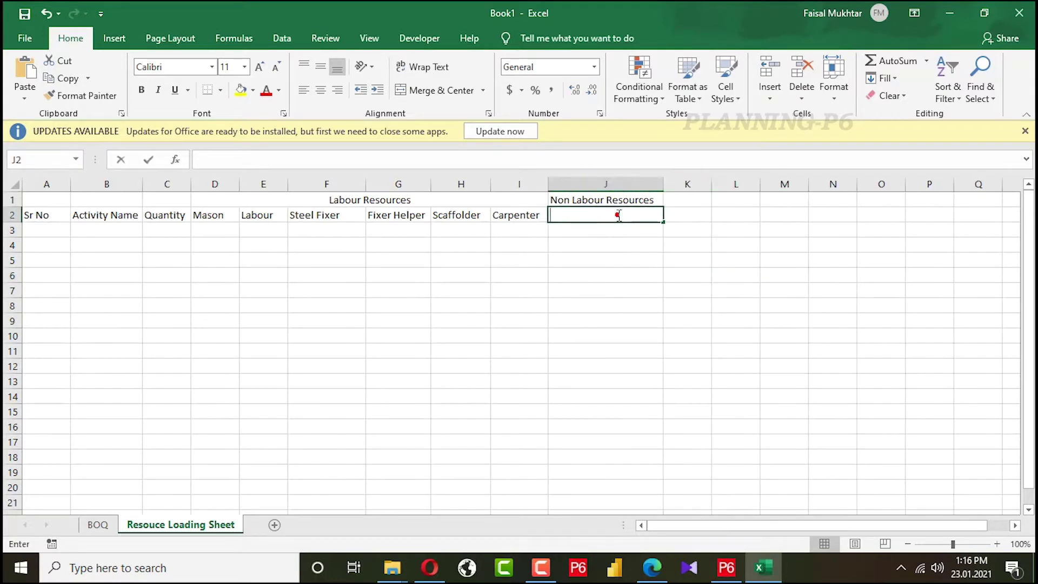
pyautogui.doubleClick(618, 215)
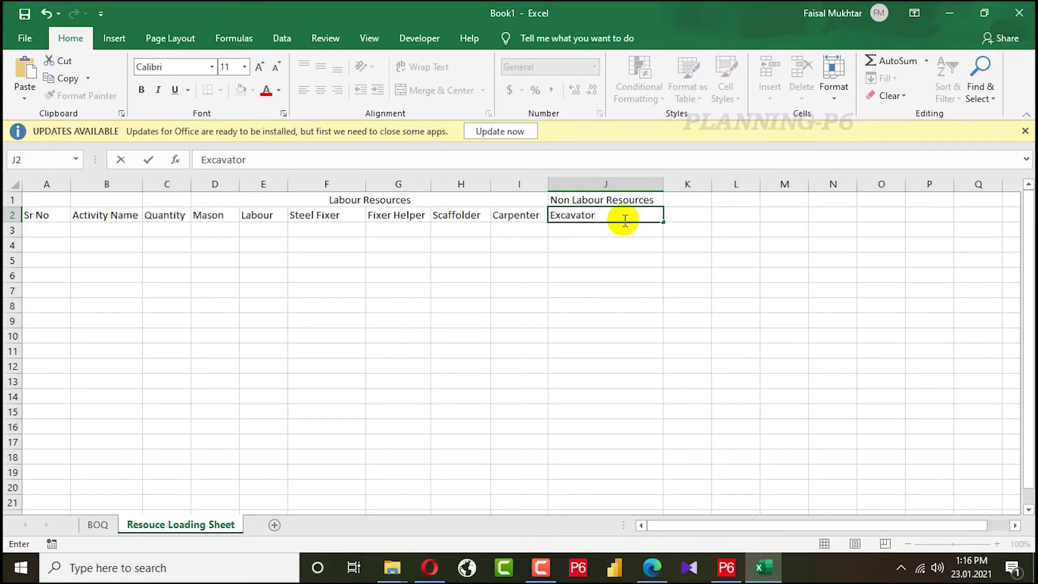
pyautogui.write('Excavator')
pyautogui.rightClick(626, 220)
pyautogui.press('Escape')
pyautogui.click(586, 277)
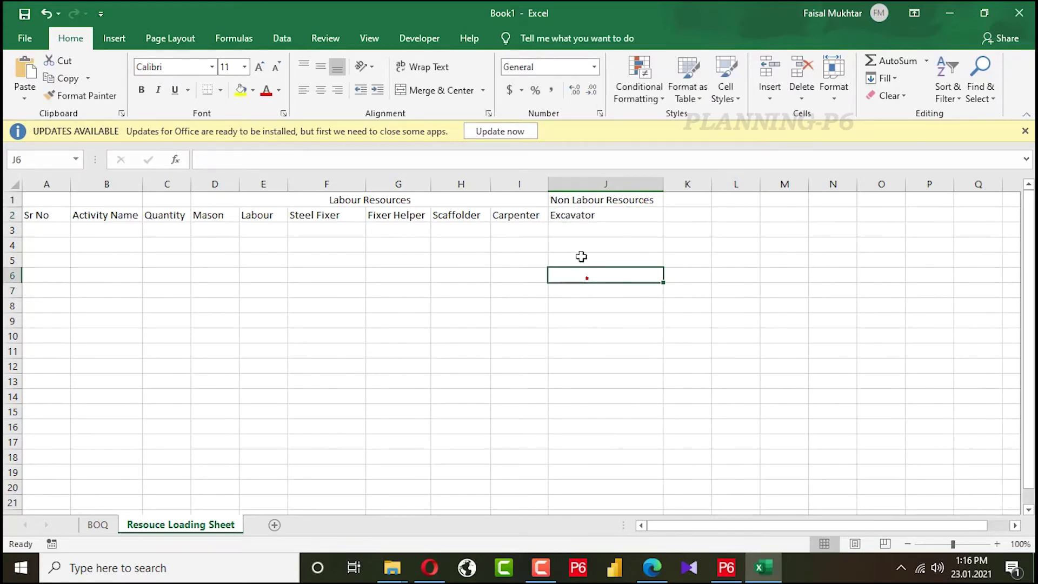
pyautogui.moveTo(672, 195); pyautogui.dragTo(794, 199)
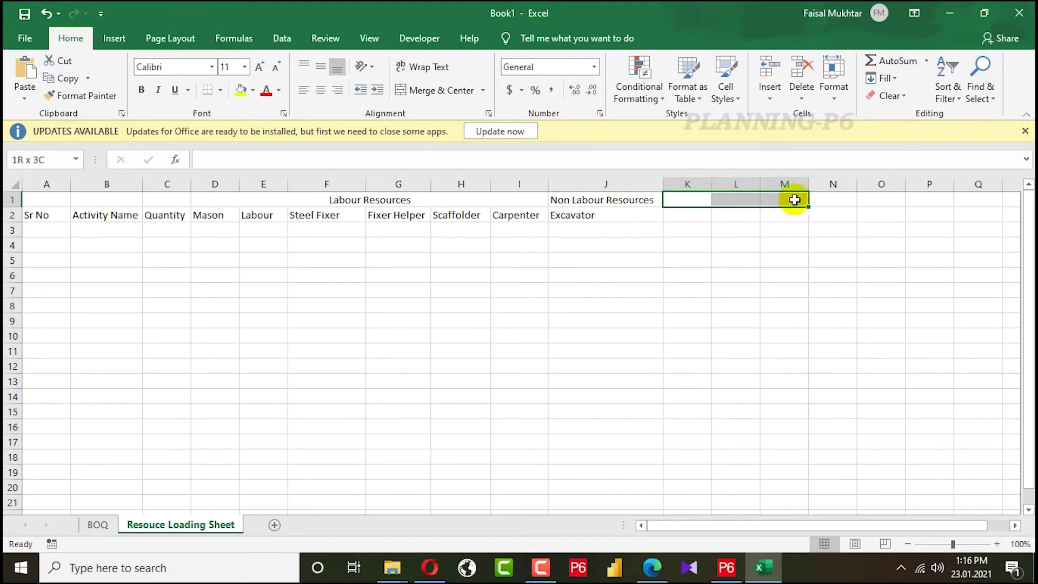
pyautogui.moveTo(906, 213); pyautogui.dragTo(790, 414)
pyautogui.moveTo(686, 198); pyautogui.dragTo(946, 423)
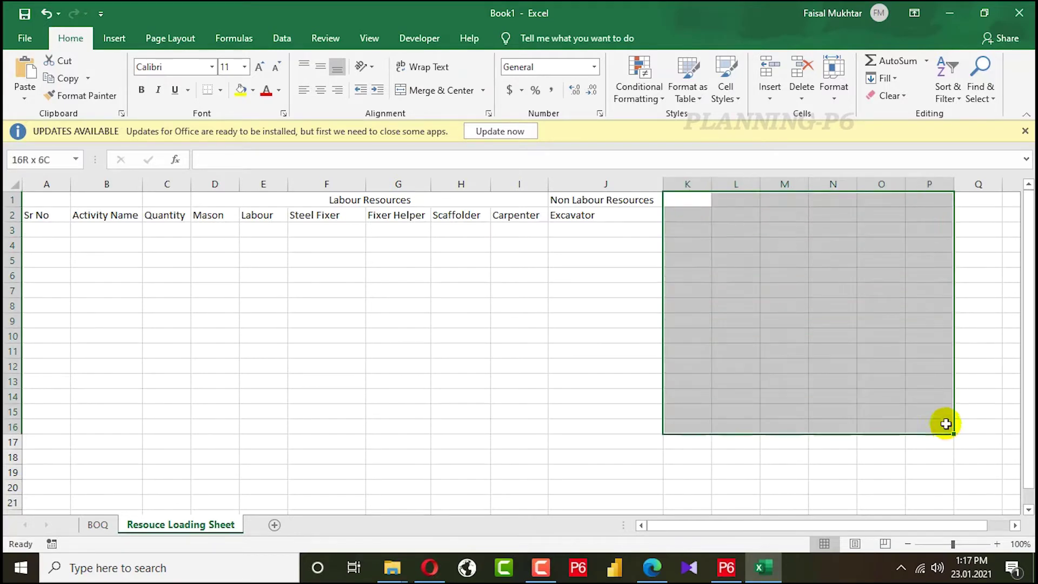
pyautogui.click(782, 260)
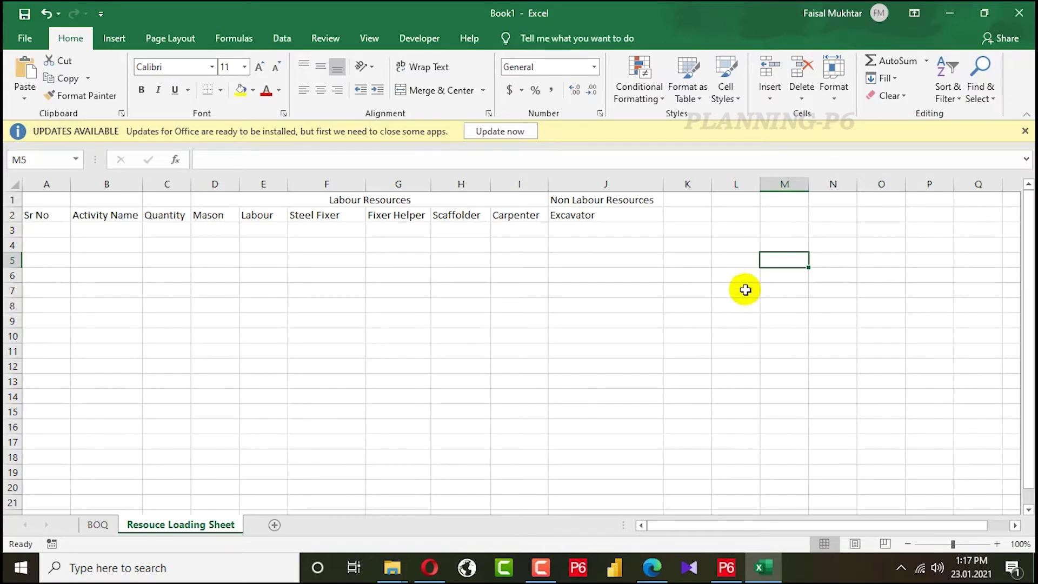
pyautogui.moveTo(697, 215); pyautogui.dragTo(917, 197)
pyautogui.click(842, 272)
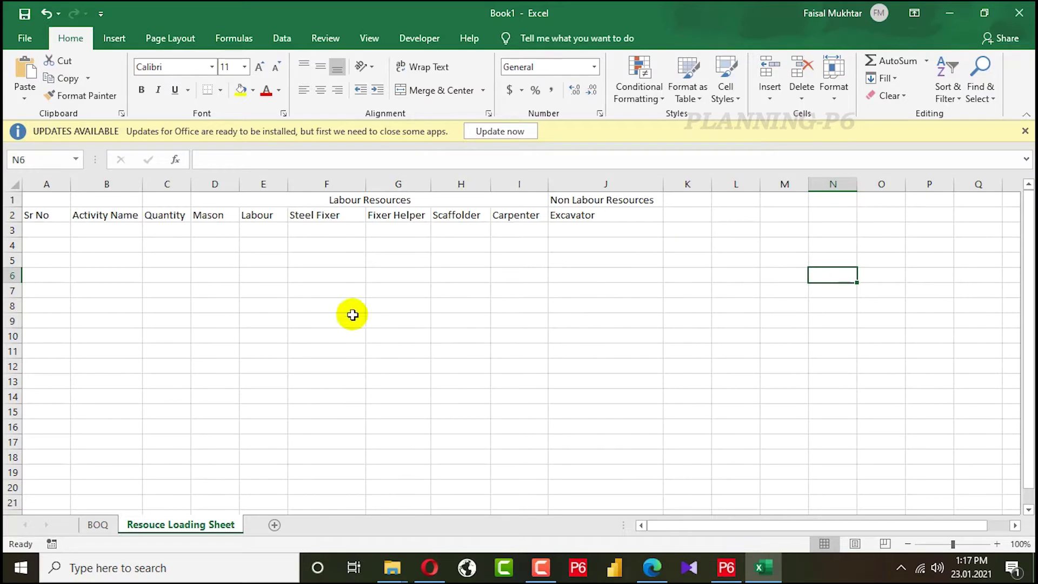
# Link B3 to the Cleaning and Grabing of Site description in the BOQ sheet and fit column B to the text.
pyautogui.click(99, 236)
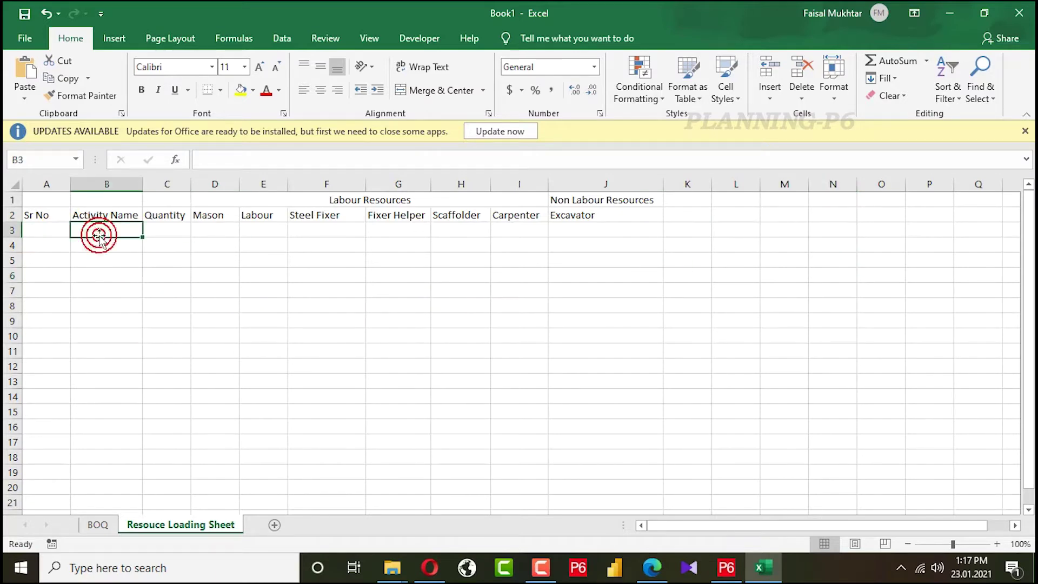
pyautogui.write('=')
pyautogui.click(97, 523)
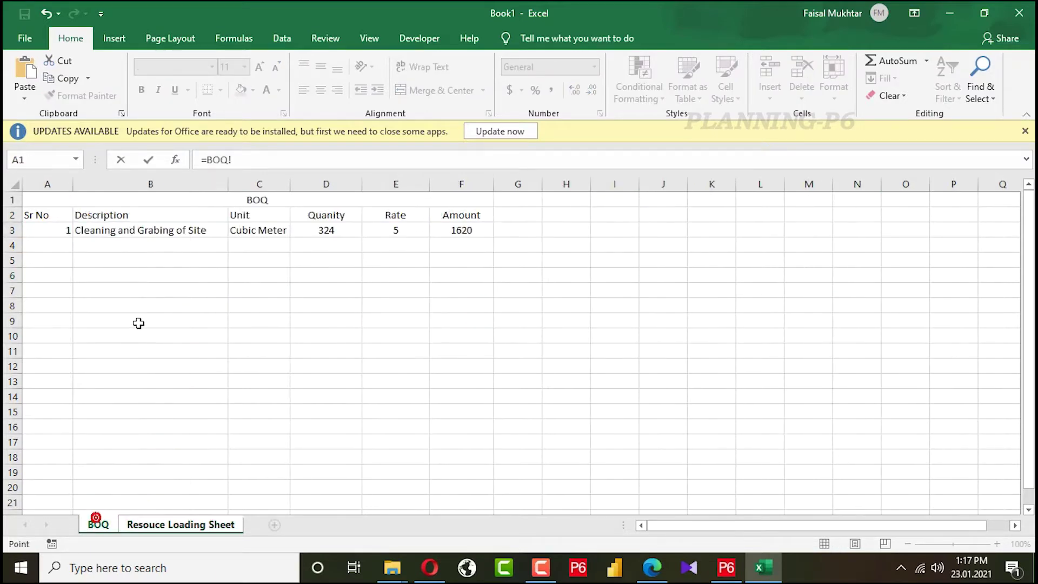
pyautogui.click(144, 231)
pyautogui.press('Return')
pyautogui.click(313, 244)
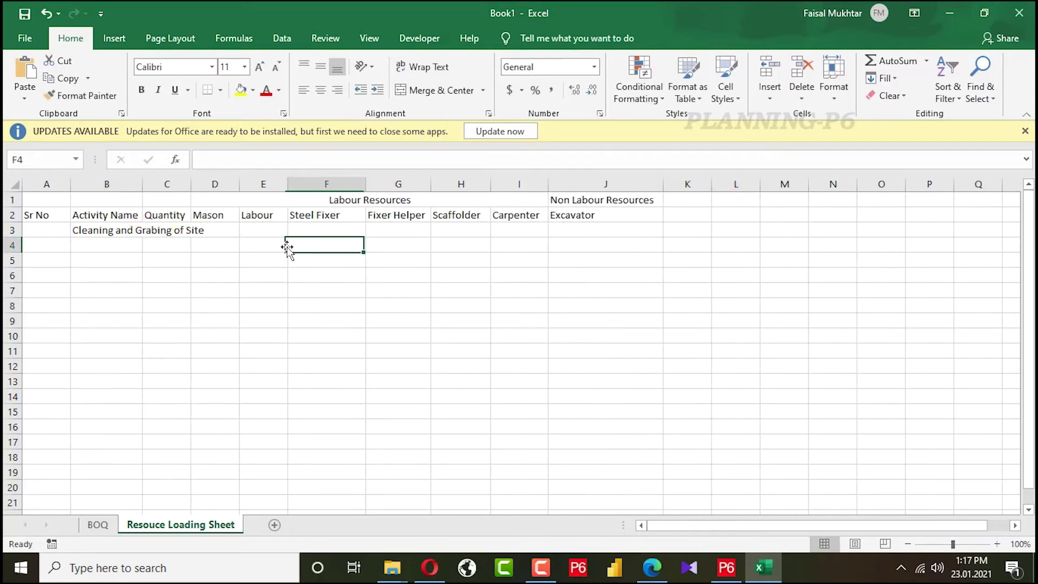
pyautogui.doubleClick(141, 183)
pyautogui.click(294, 259)
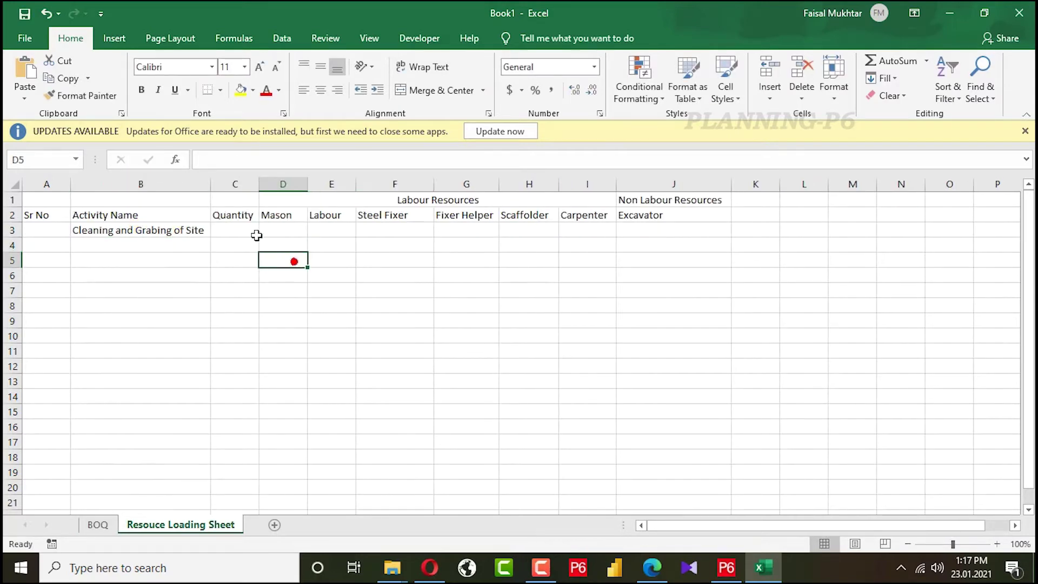
# Link the activity's quantity in C3 to the quantity in D3 of the BOQ sheet.
pyautogui.click(246, 227)
pyautogui.write('=')
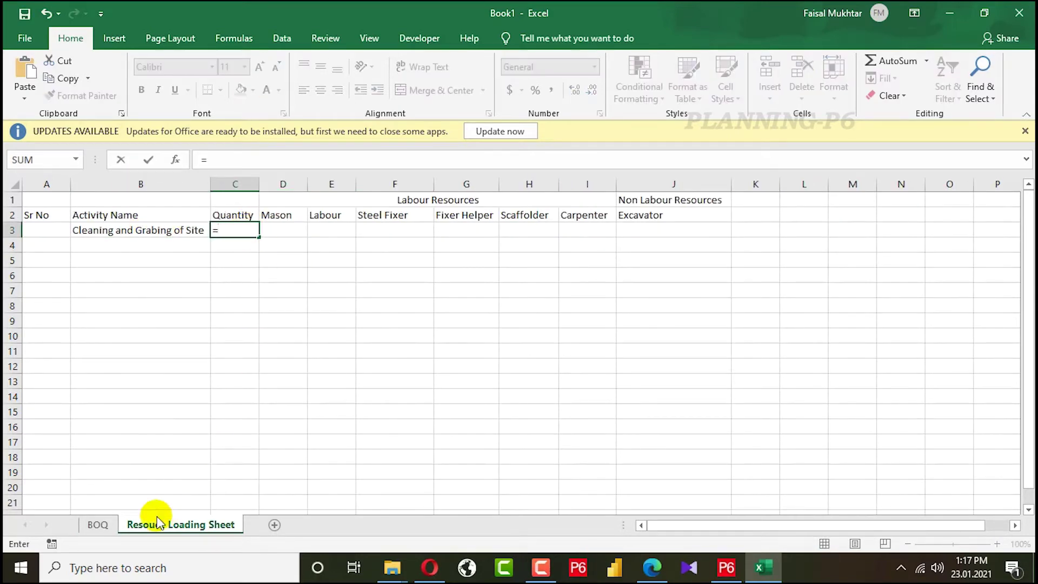
pyautogui.click(98, 522)
pyautogui.click(346, 231)
pyautogui.press('Return')
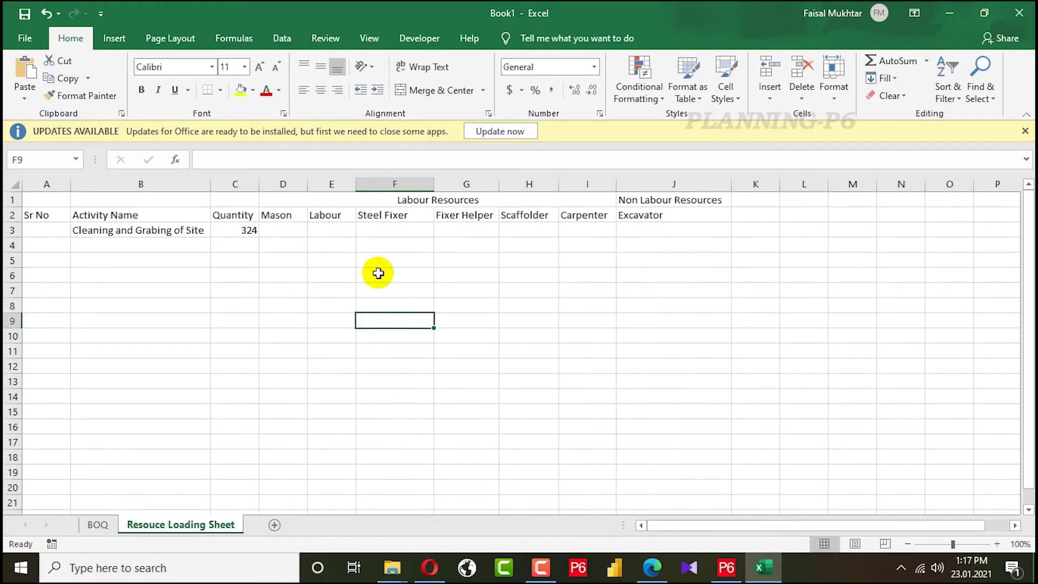
# Insert a blank column between Activity Name and Quantity and select its header cell C2.
pyautogui.click(230, 178)
pyautogui.rightClick(231, 178)
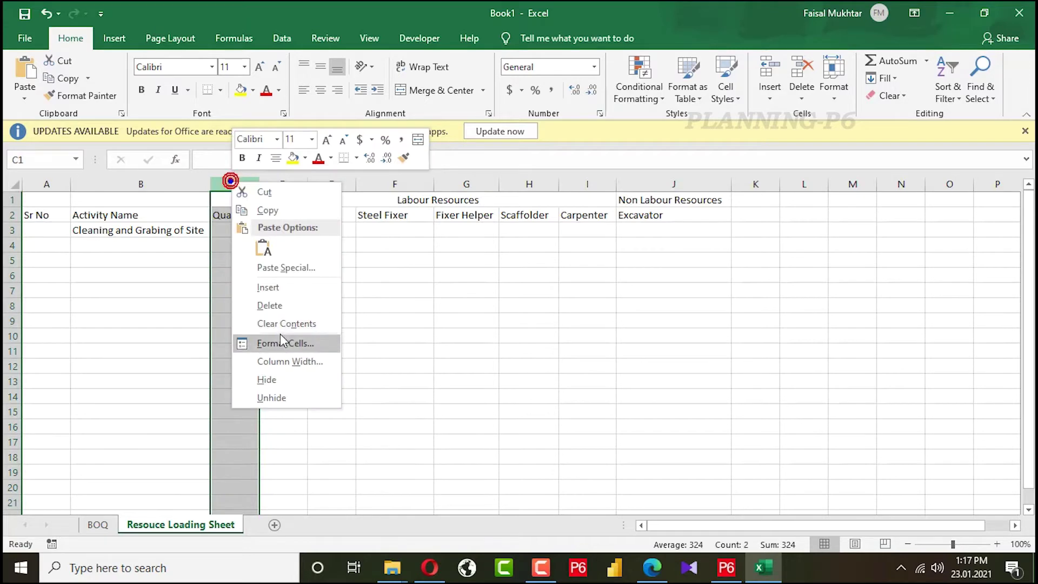
pyautogui.click(236, 288)
pyautogui.click(423, 306)
pyautogui.click(296, 211)
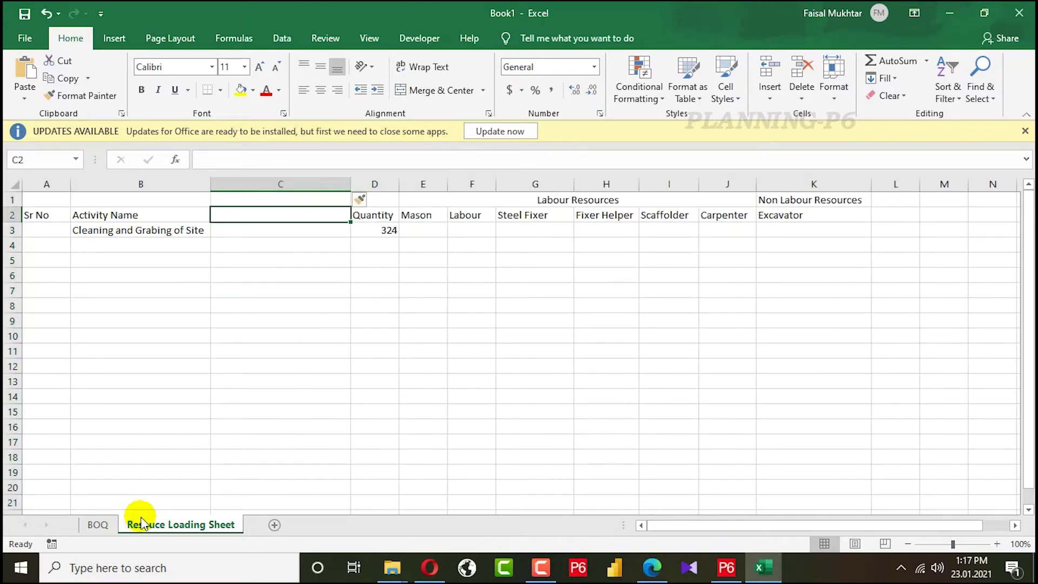
# Enter the header "Unit" in C2 and fit column C to its text.
pyautogui.write('Unit')
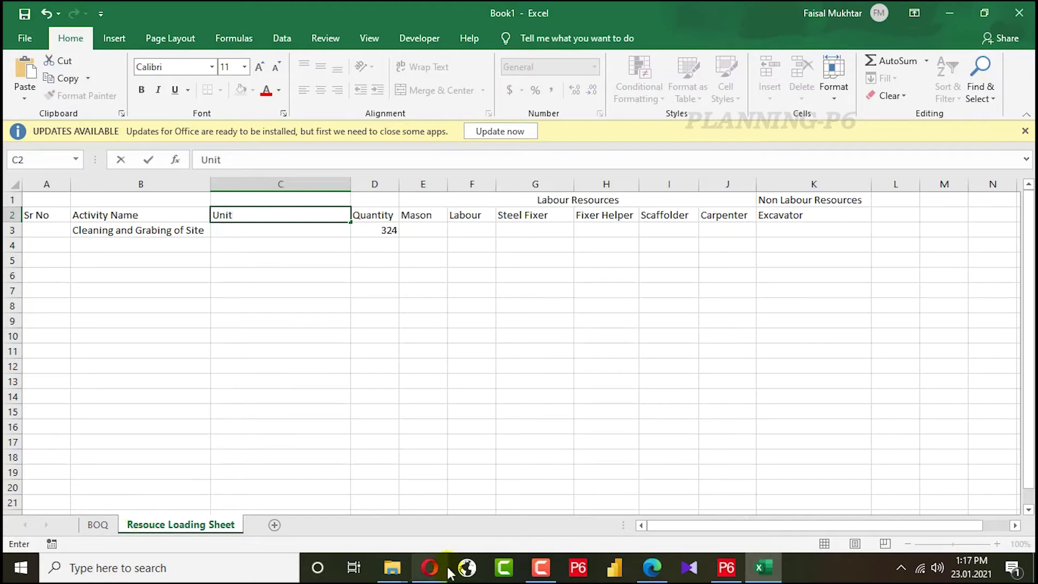
pyautogui.click(381, 396)
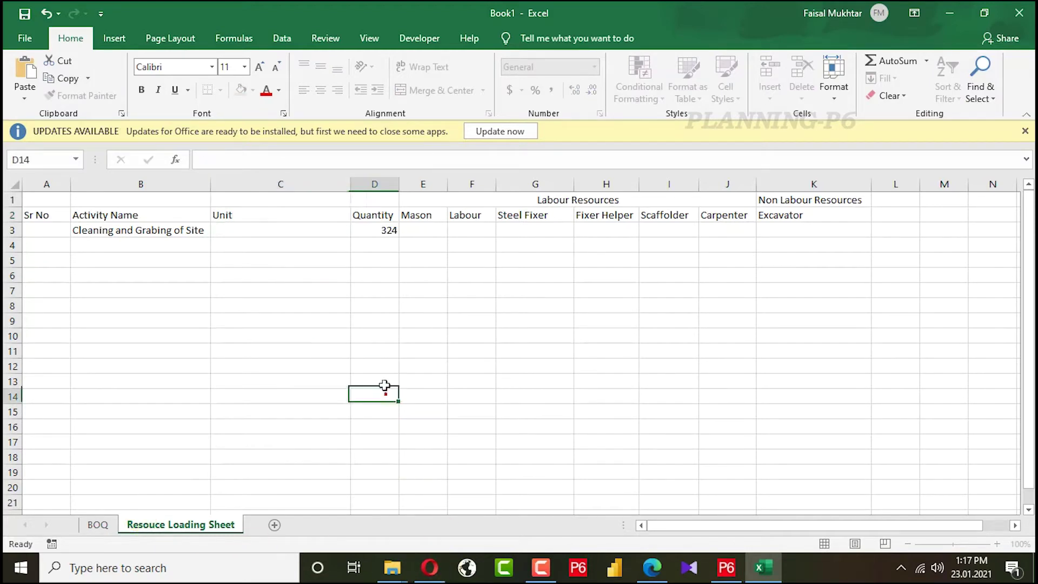
pyautogui.doubleClick(350, 184)
pyautogui.moveTo(389, 321); pyautogui.dragTo(465, 336)
# Link C3 to the Cleaning and Grabing of Site activity's unit in C3 of the BOQ sheet.
pyautogui.click(227, 230)
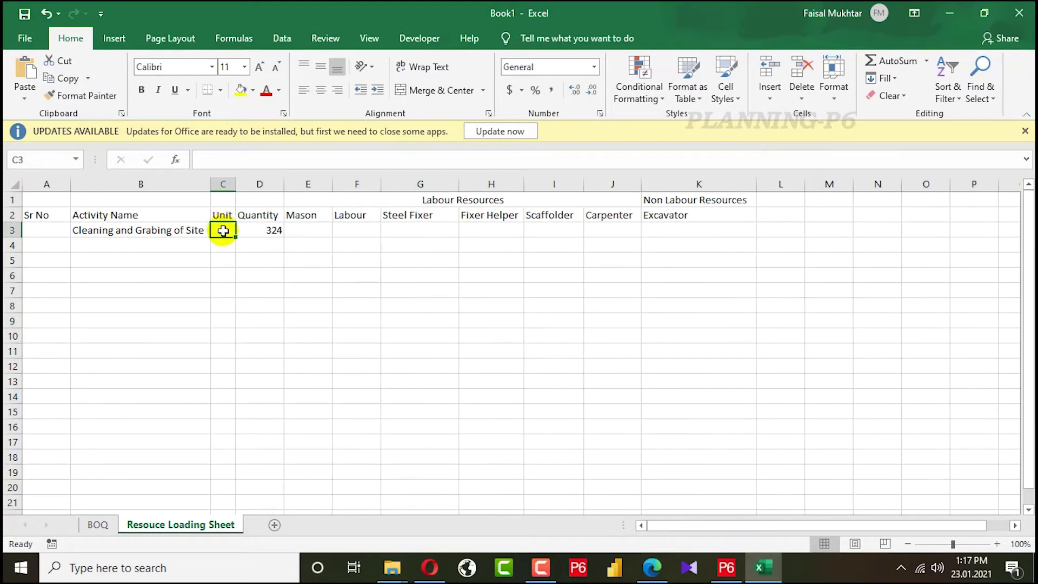
pyautogui.write('=')
pyautogui.click(96, 523)
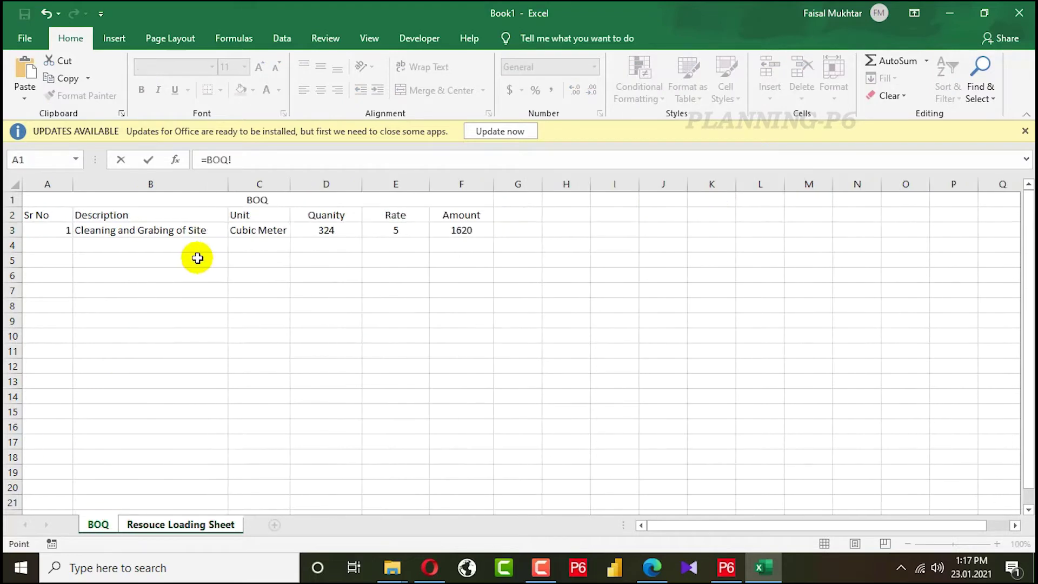
pyautogui.click(248, 230)
pyautogui.press('Return')
pyautogui.click(387, 297)
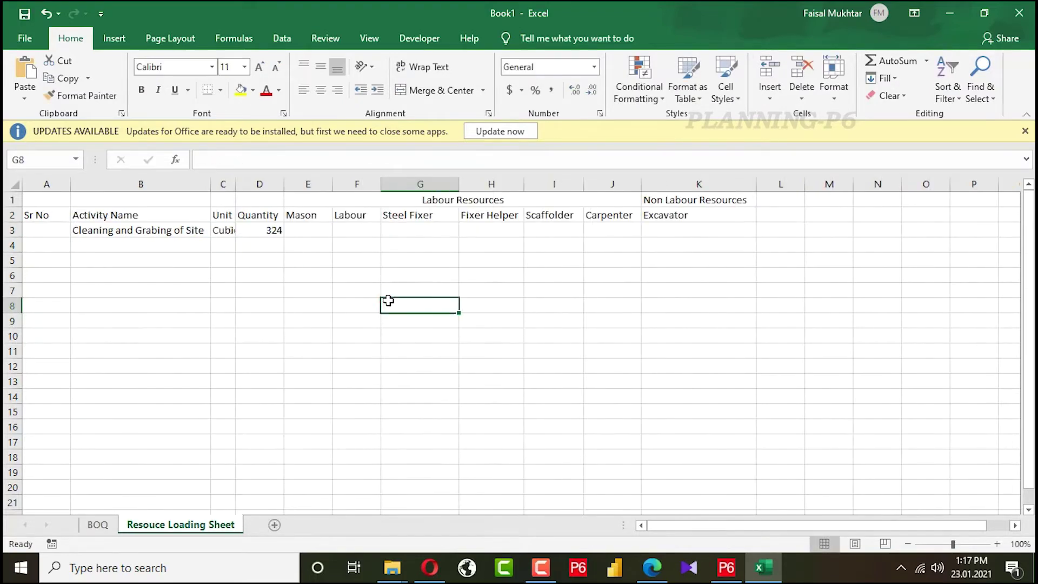
# Insert a blank row above the resource group headings and merge and center A1 through K1.
pyautogui.click(15, 199)
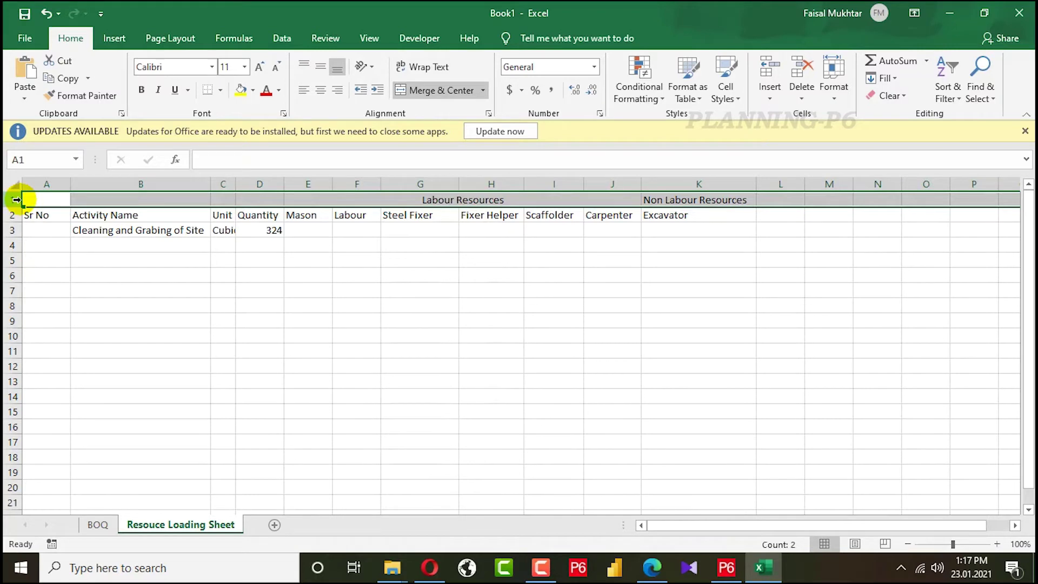
pyautogui.rightClick(14, 200)
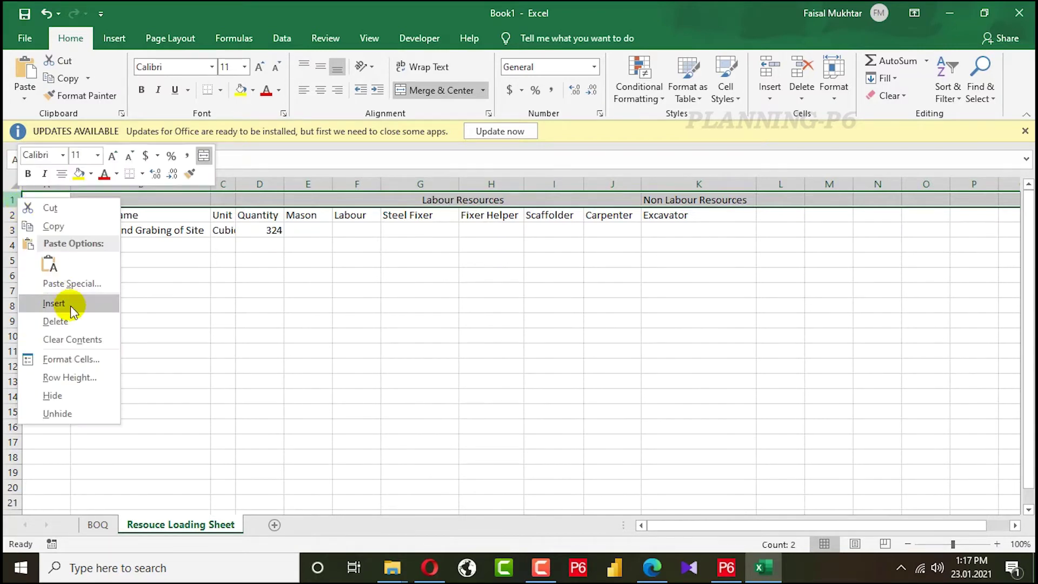
pyautogui.click(54, 303)
pyautogui.moveTo(23, 198); pyautogui.dragTo(690, 185)
pyautogui.click(427, 90)
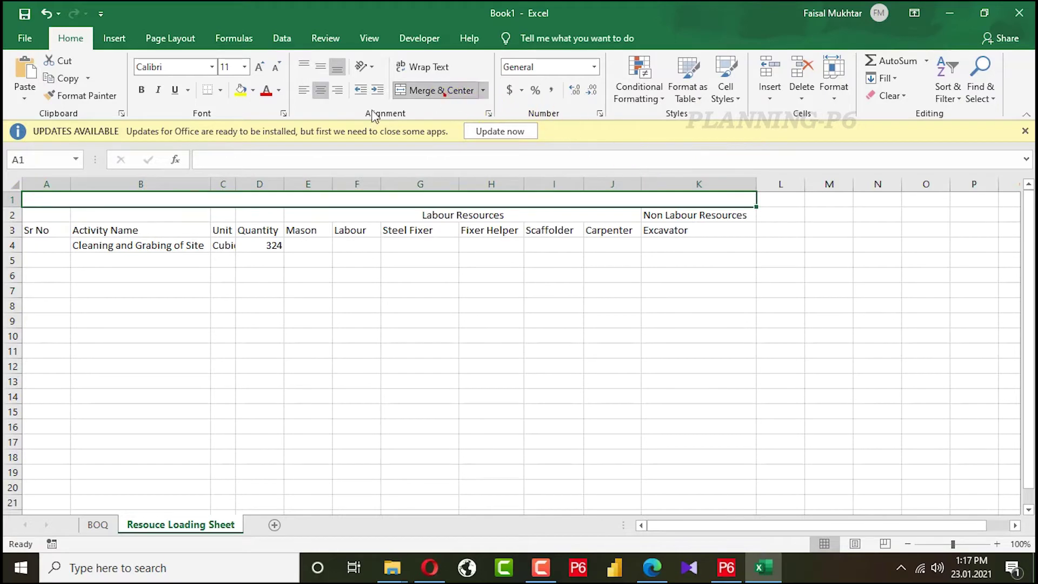
# Enter the title "Resource Loading Sheet" in the merged cell of row 1.
pyautogui.doubleClick(256, 197)
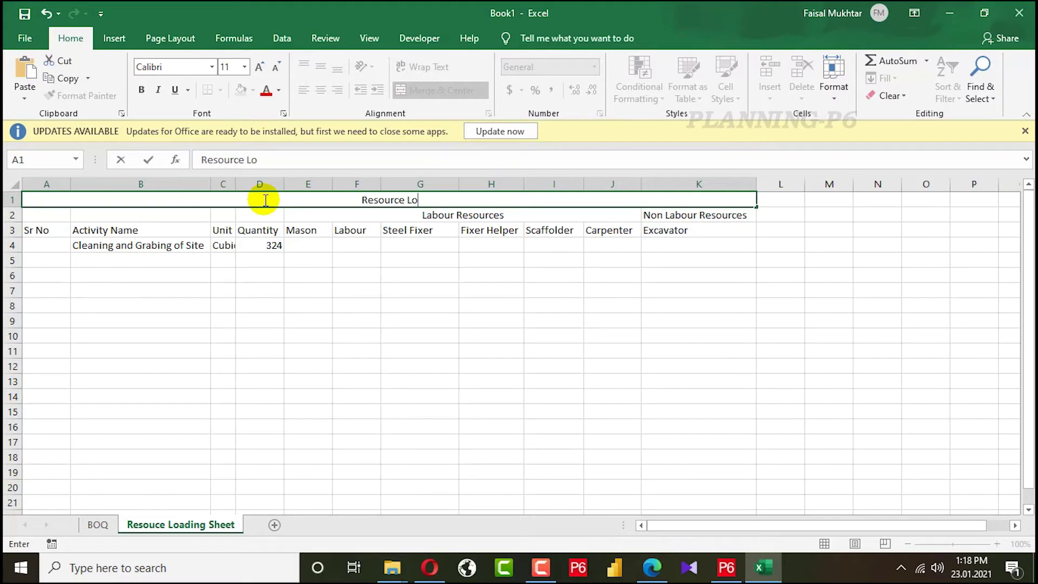
pyautogui.write('heet')
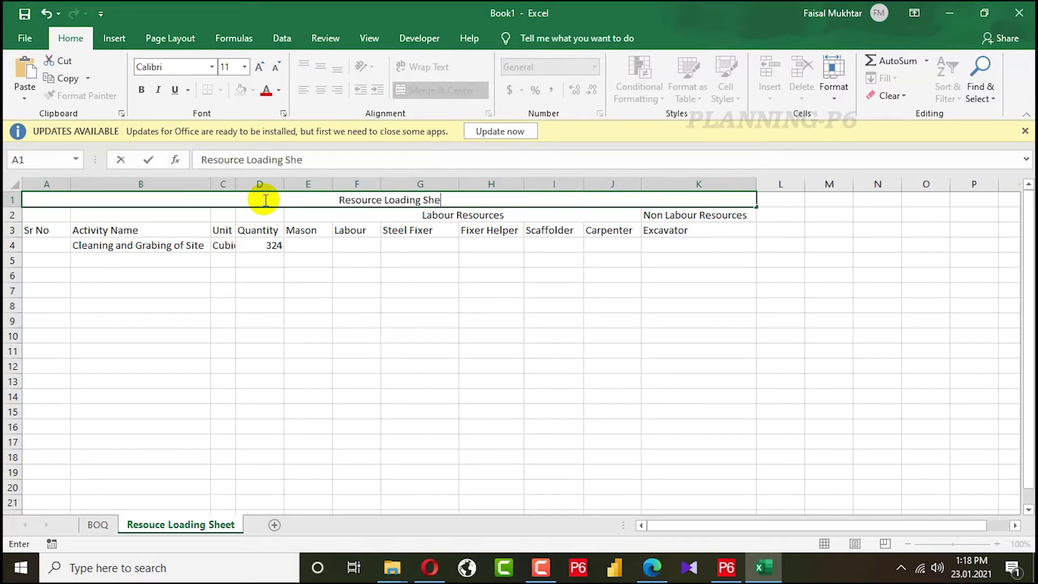
pyautogui.click(598, 272)
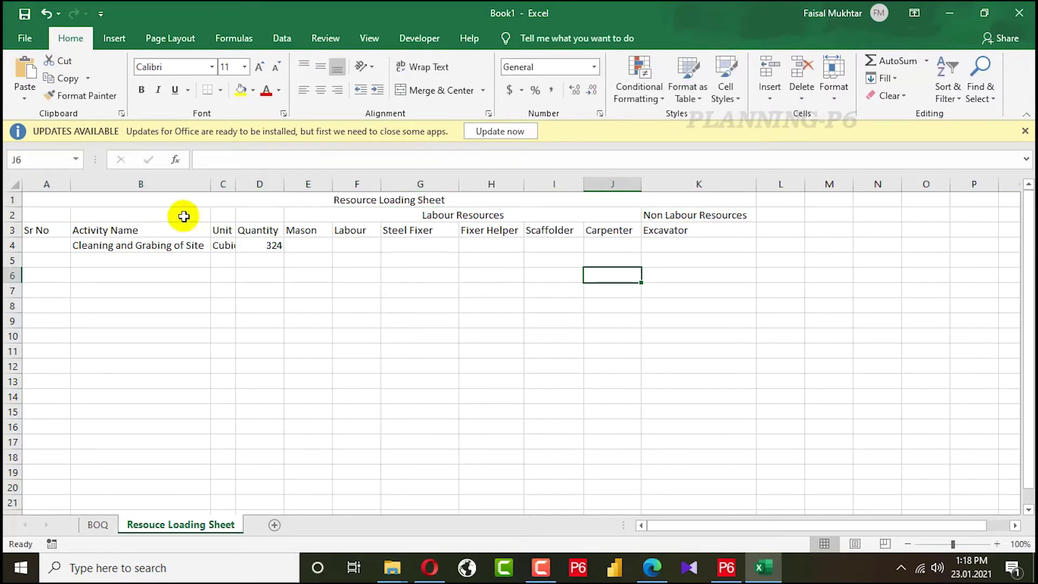
# Enter serial number 1 in A4 and fit the Unit column to its contents.
pyautogui.doubleClick(43, 243)
pyautogui.write('1')
pyautogui.press('Return')
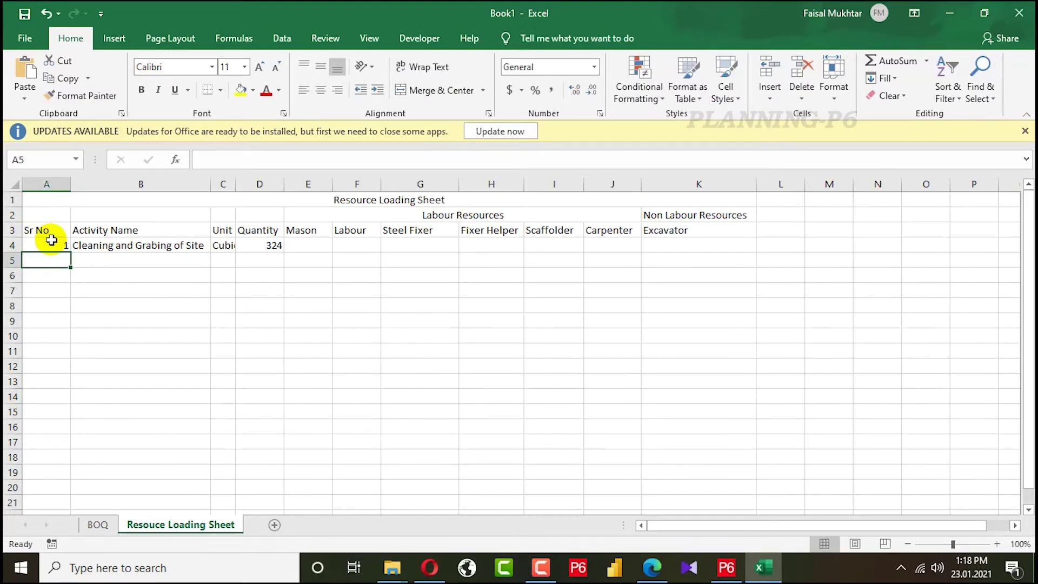
pyautogui.doubleClick(236, 184)
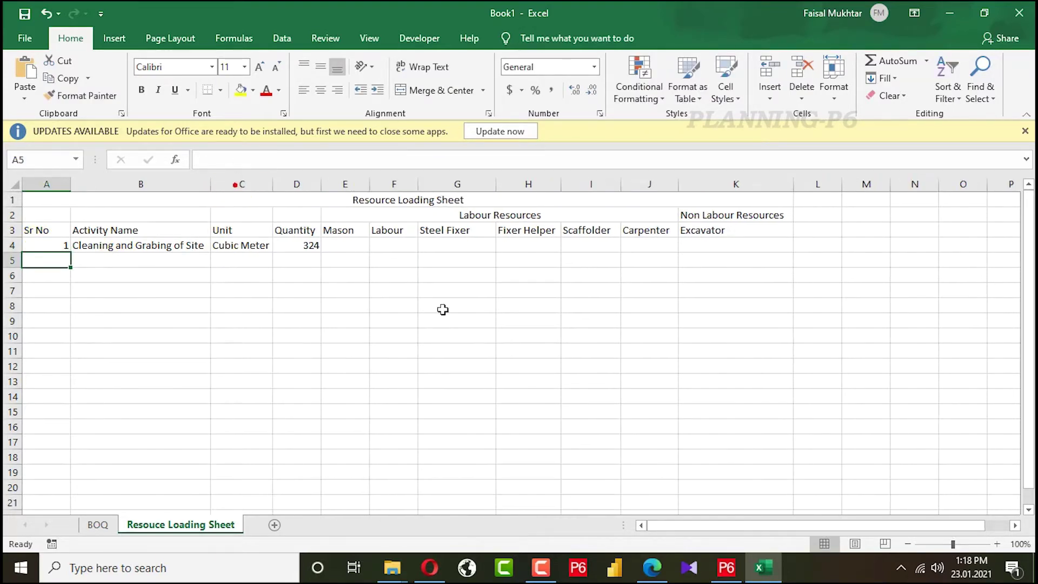
pyautogui.click(463, 322)
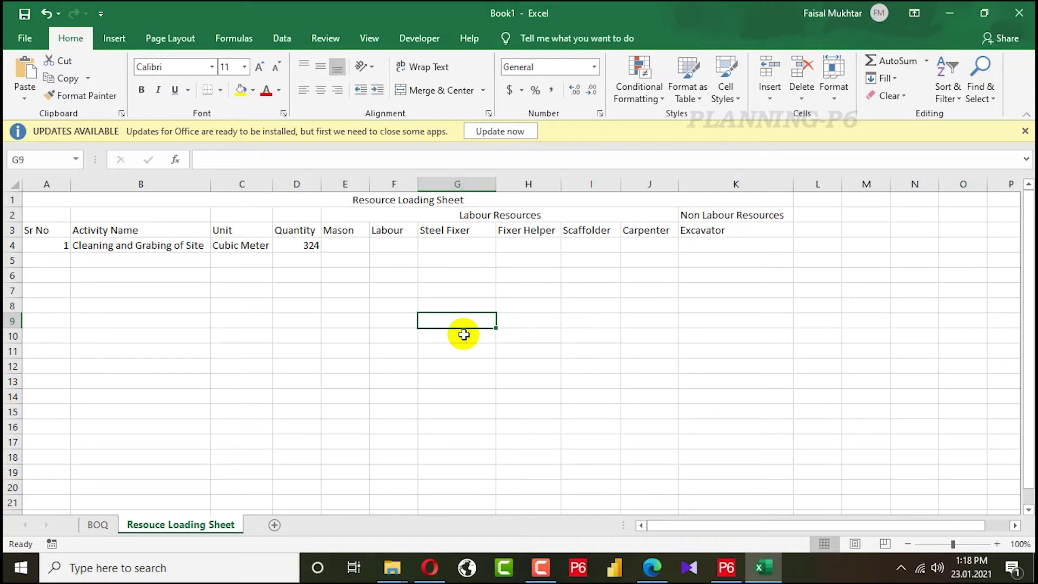
# Check the BOQ sheet, return to the resource loading sheet and fill the Activity Name link in B4 down the column.
pyautogui.click(107, 523)
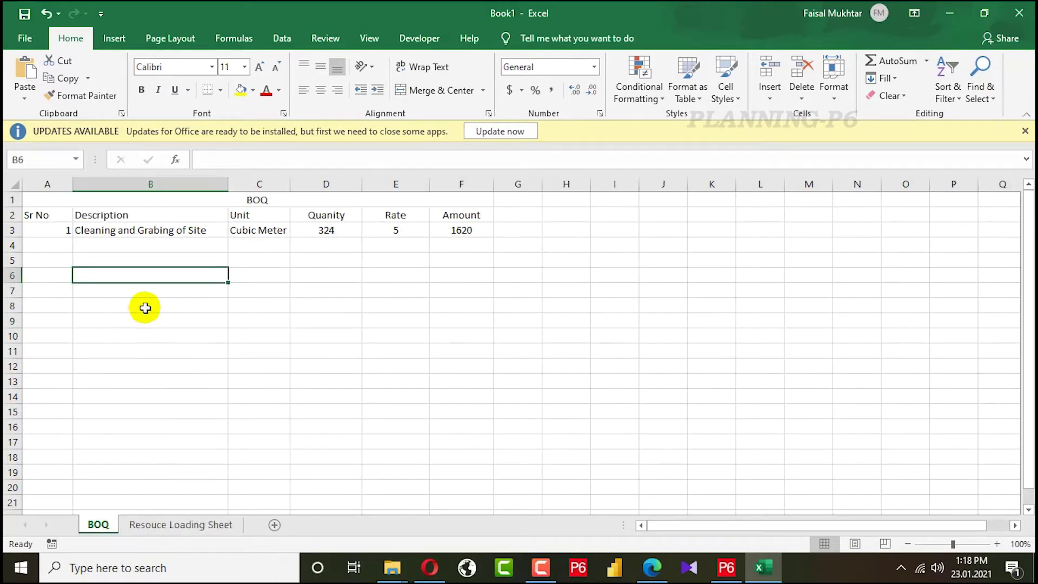
pyautogui.click(226, 524)
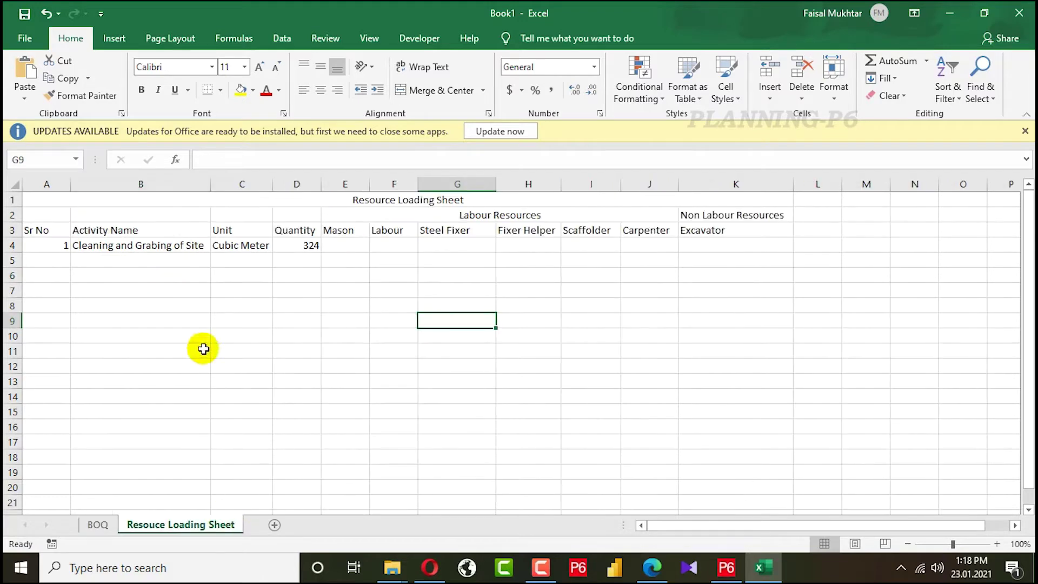
pyautogui.click(176, 244)
pyautogui.moveTo(209, 251); pyautogui.dragTo(286, 354)
pyautogui.click(297, 351)
pyautogui.scroll(8, 274, 329)
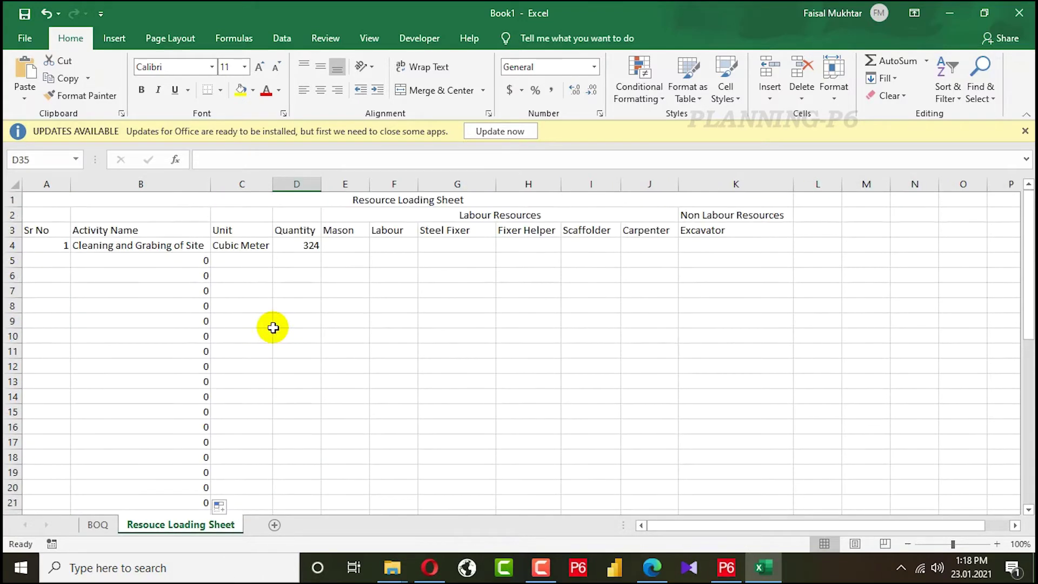
# Fill the Unit link in C4 and the Quantity link in D4 down their columns.
pyautogui.click(242, 247)
pyautogui.moveTo(273, 252); pyautogui.dragTo(291, 323)
pyautogui.click(306, 245)
pyautogui.moveTo(322, 252); pyautogui.dragTo(324, 505)
pyautogui.click(470, 326)
pyautogui.scroll(2, 468, 329)
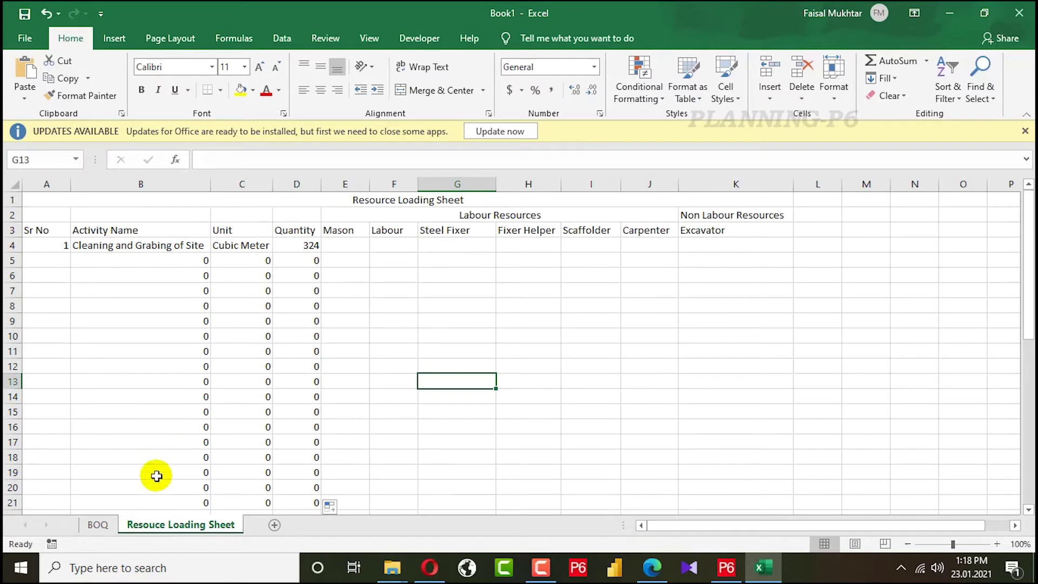
# Enter "Site Survey" as the description in B4 of the BOQ sheet and return to the resource loading sheet.
pyautogui.click(98, 524)
pyautogui.doubleClick(148, 245)
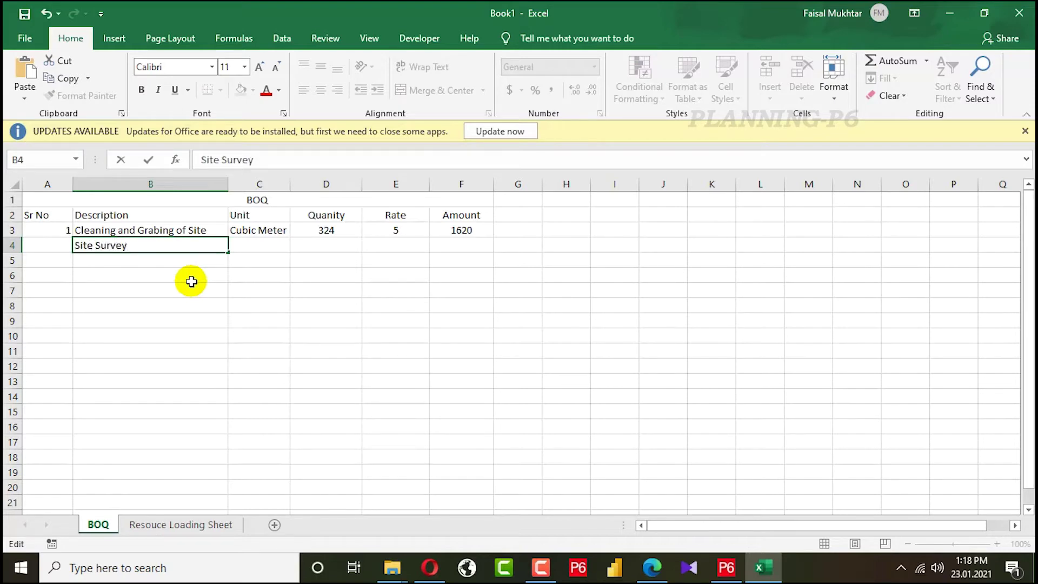
pyautogui.click(162, 522)
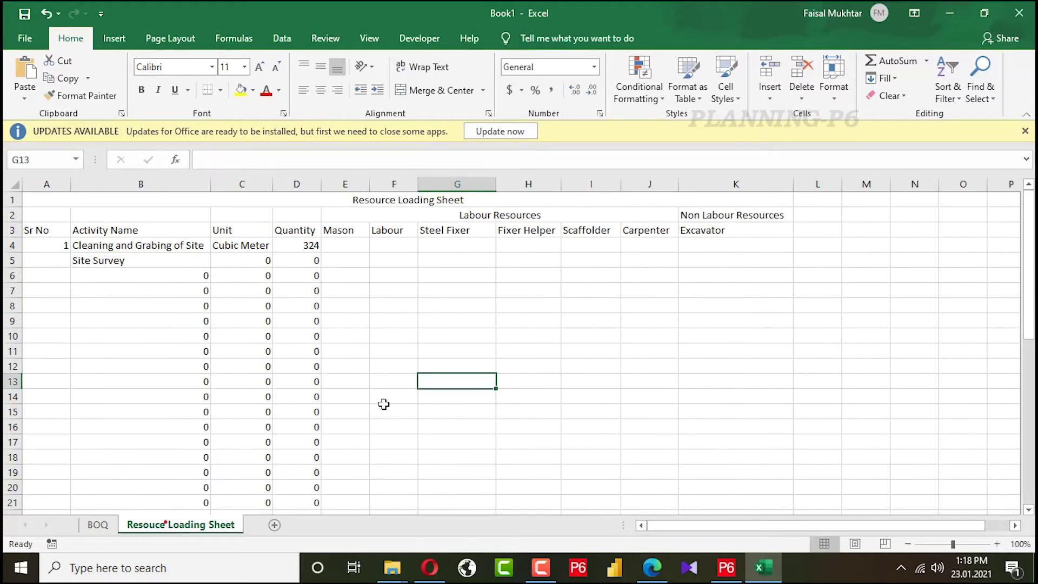
# Insert a column before Non Labour Resources and enter the header "Engineer" in K3.
pyautogui.click(631, 335)
pyautogui.click(708, 183)
pyautogui.rightClick(709, 183)
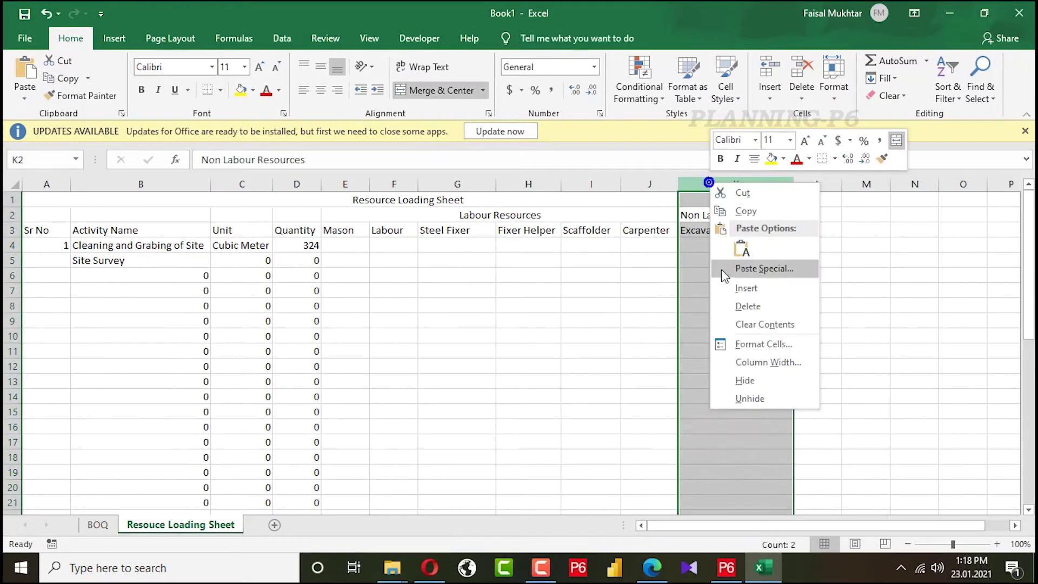
pyautogui.click(736, 288)
pyautogui.click(694, 230)
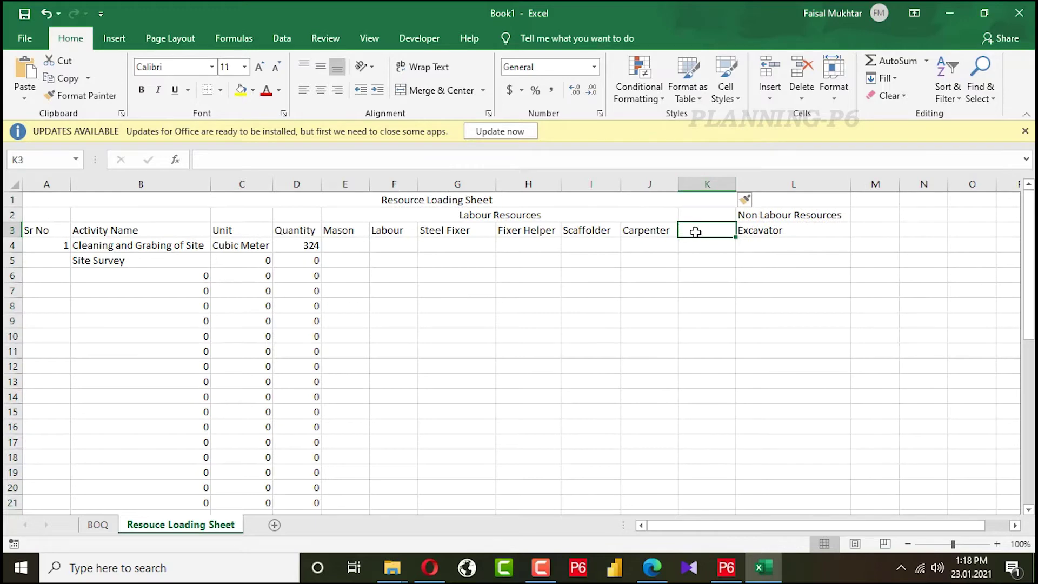
pyautogui.write('Engineer')
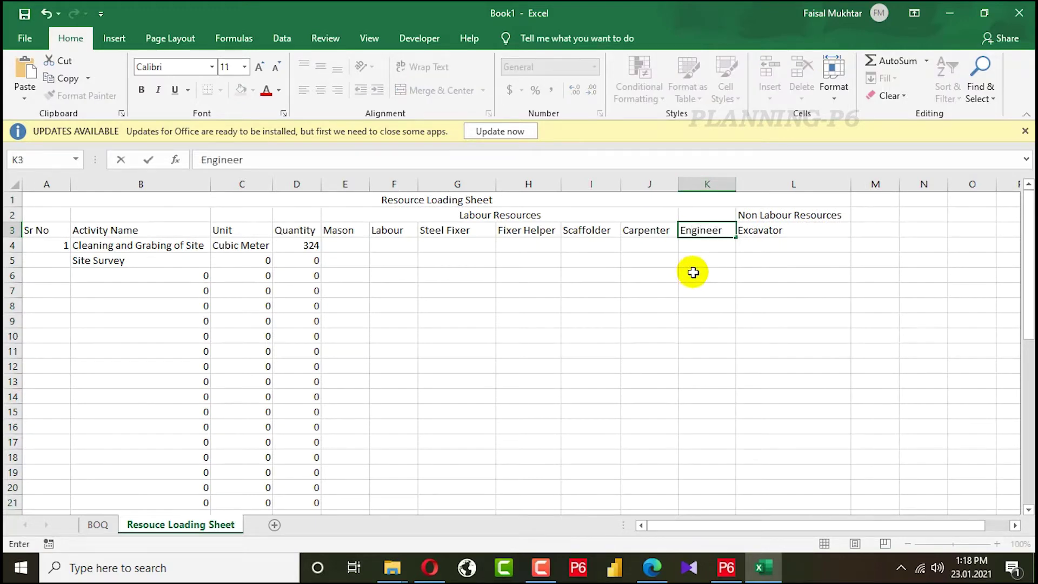
pyautogui.click(790, 319)
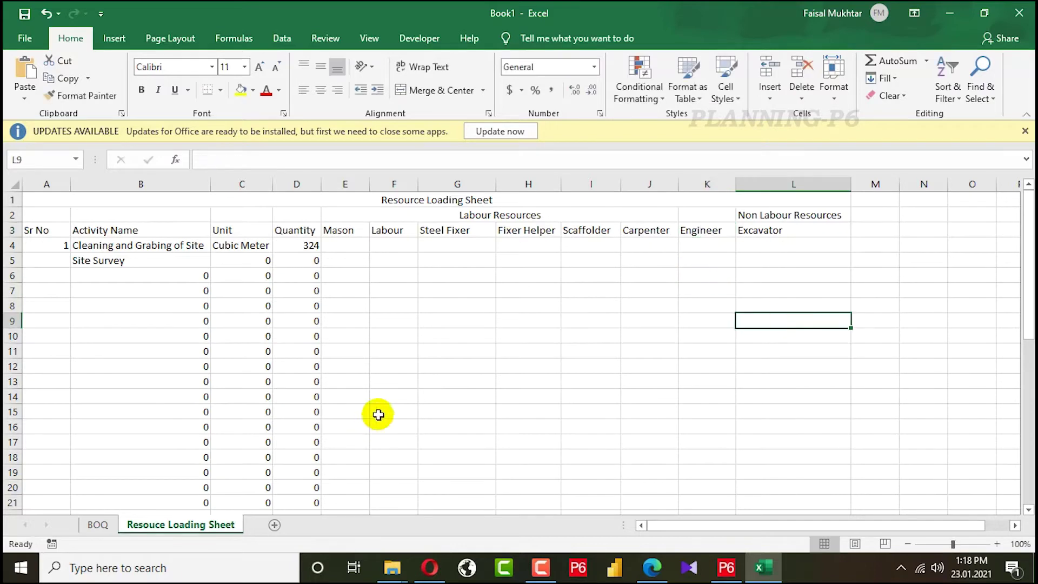
# Change the description in B4 of the BOQ sheet to "Site Survey Work".
pyautogui.click(98, 525)
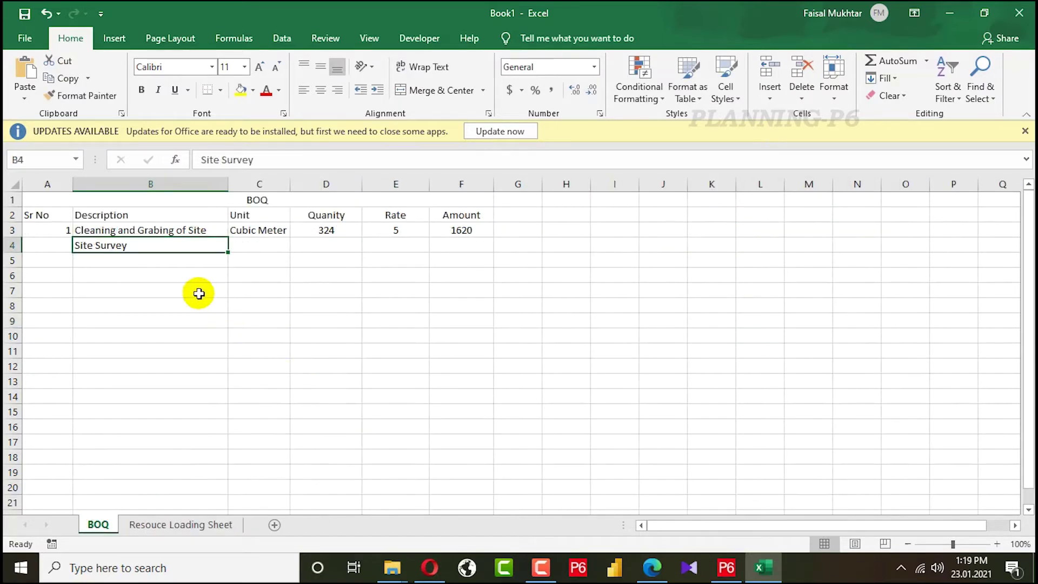
pyautogui.doubleClick(74, 246)
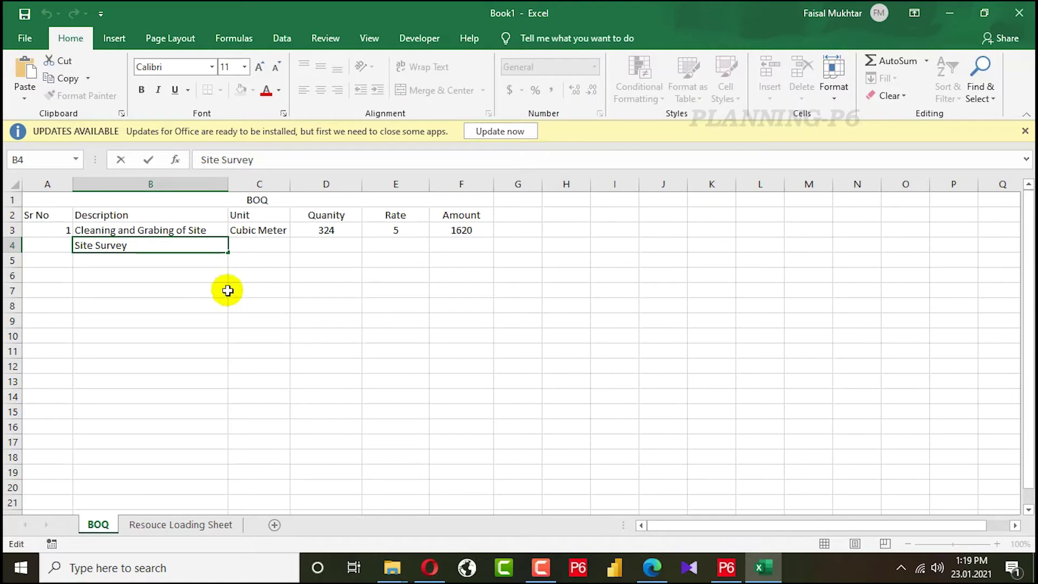
pyautogui.click(154, 245)
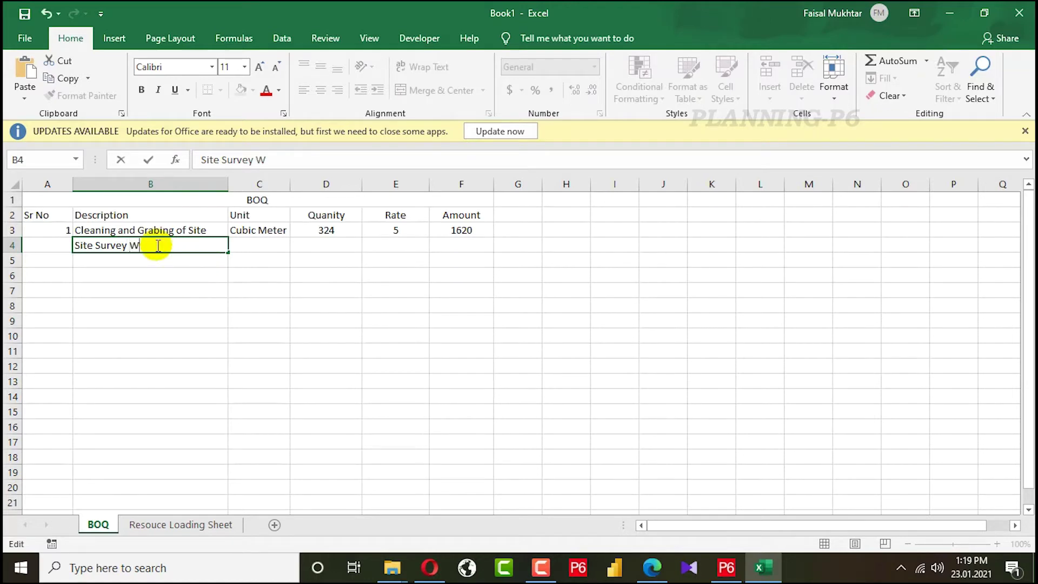
pyautogui.click(376, 280)
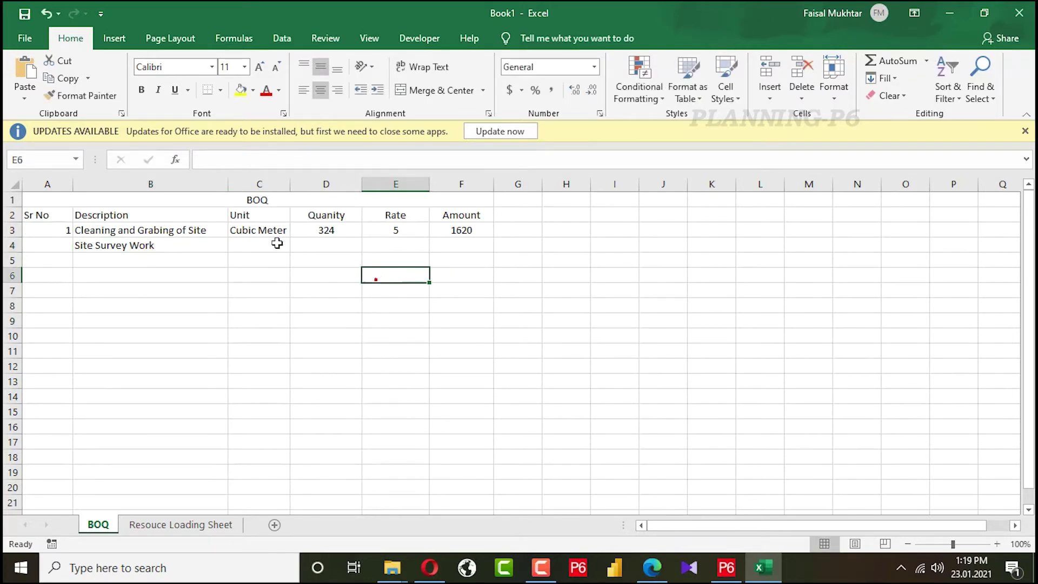
# Change the unit in C3 of the BOQ sheet to "Square Meter" and widen column C to fit it.
pyautogui.click(270, 229)
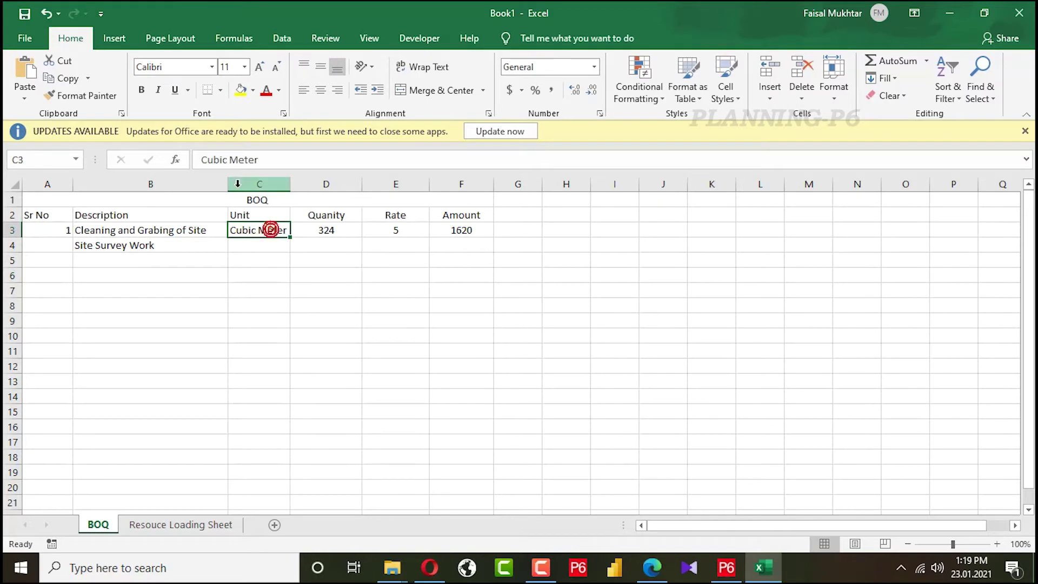
pyautogui.tripleClick(274, 162)
pyautogui.write('Square')
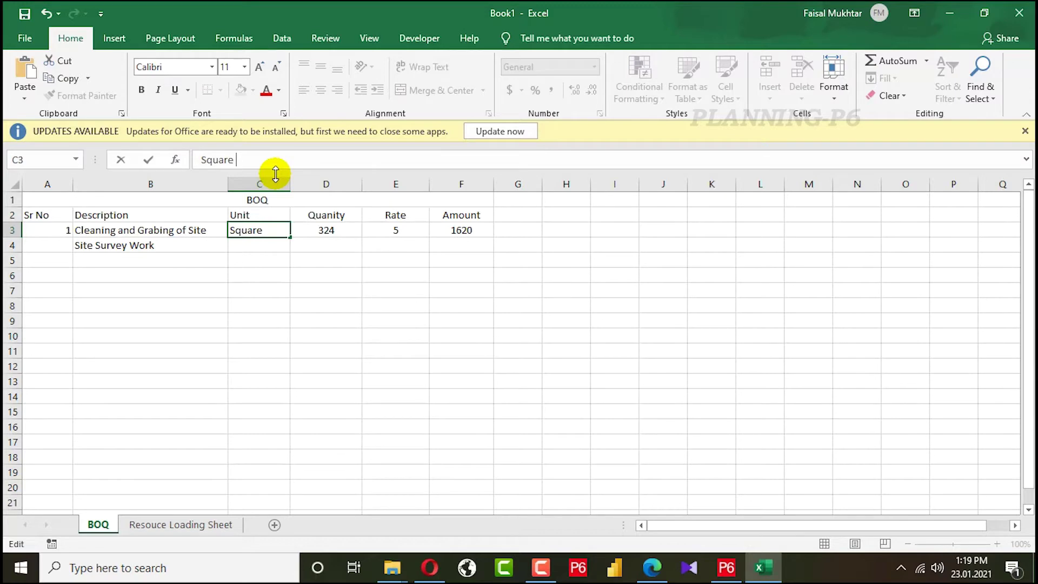
pyautogui.click(394, 300)
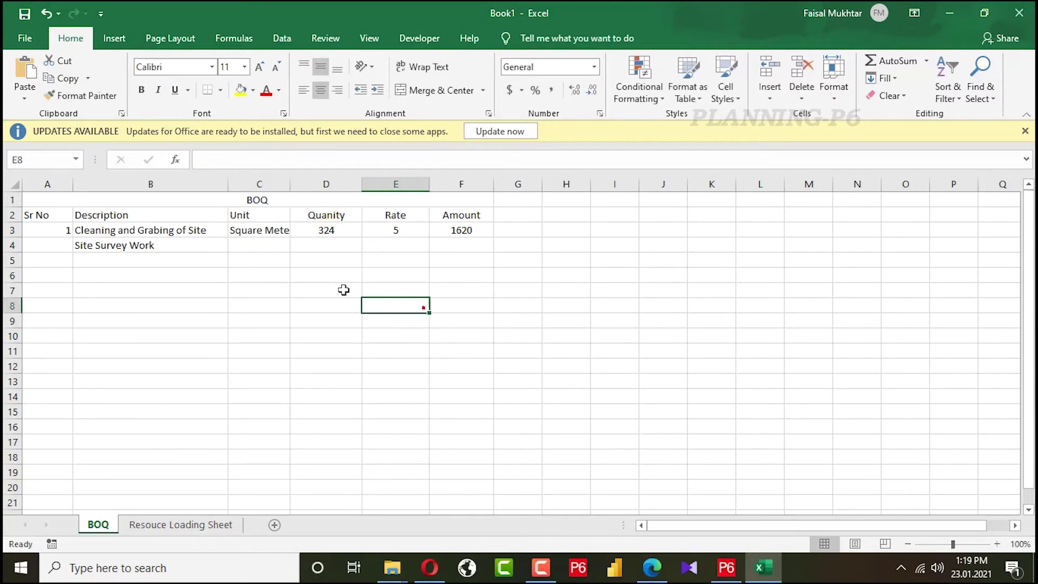
pyautogui.click(264, 244)
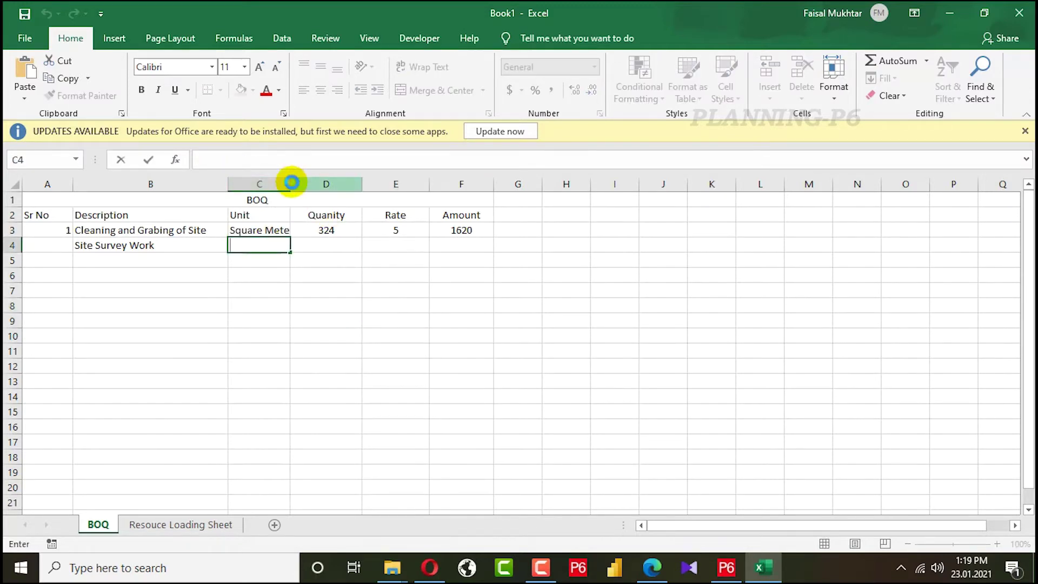
pyautogui.click(292, 182)
pyautogui.moveTo(287, 182); pyautogui.dragTo(299, 181)
pyautogui.click(329, 283)
# Fill the unit in C3 and the quantity formula in D3 down to the Site Survey Work row.
pyautogui.click(290, 231)
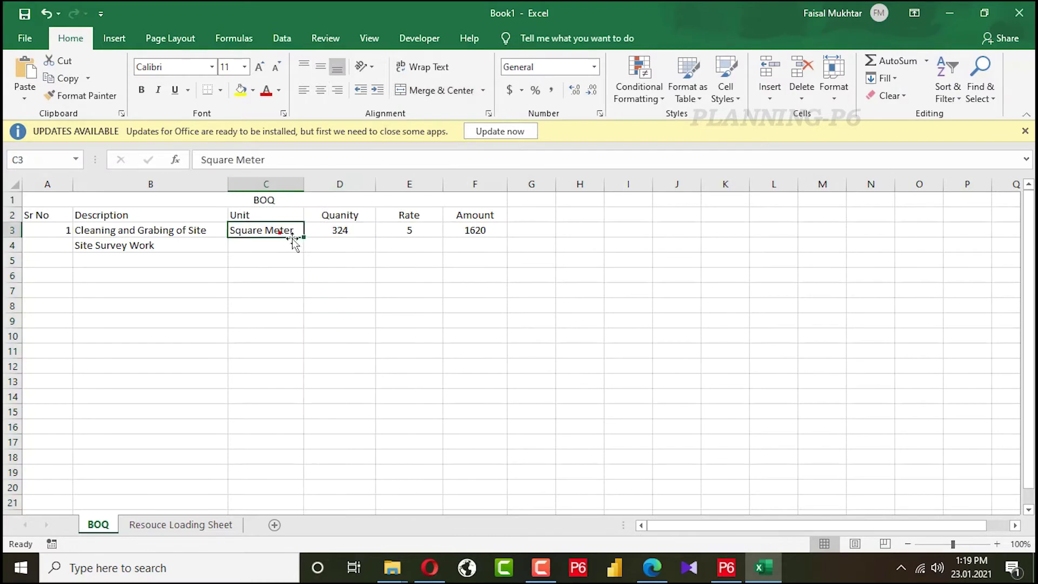
pyautogui.moveTo(302, 237); pyautogui.dragTo(300, 252)
pyautogui.click(356, 246)
pyautogui.click(358, 232)
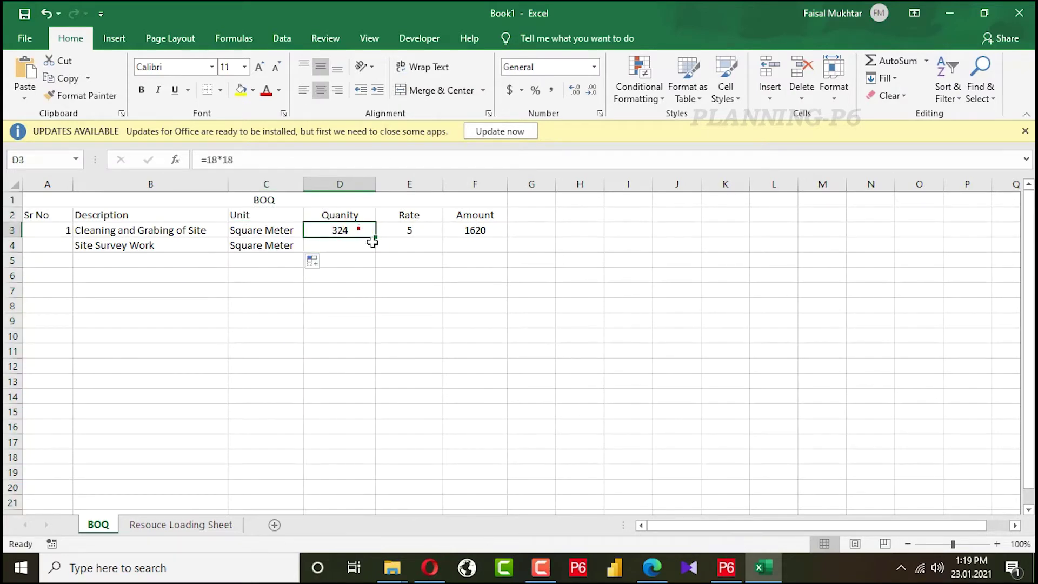
pyautogui.moveTo(375, 238); pyautogui.dragTo(374, 251)
pyautogui.click(432, 252)
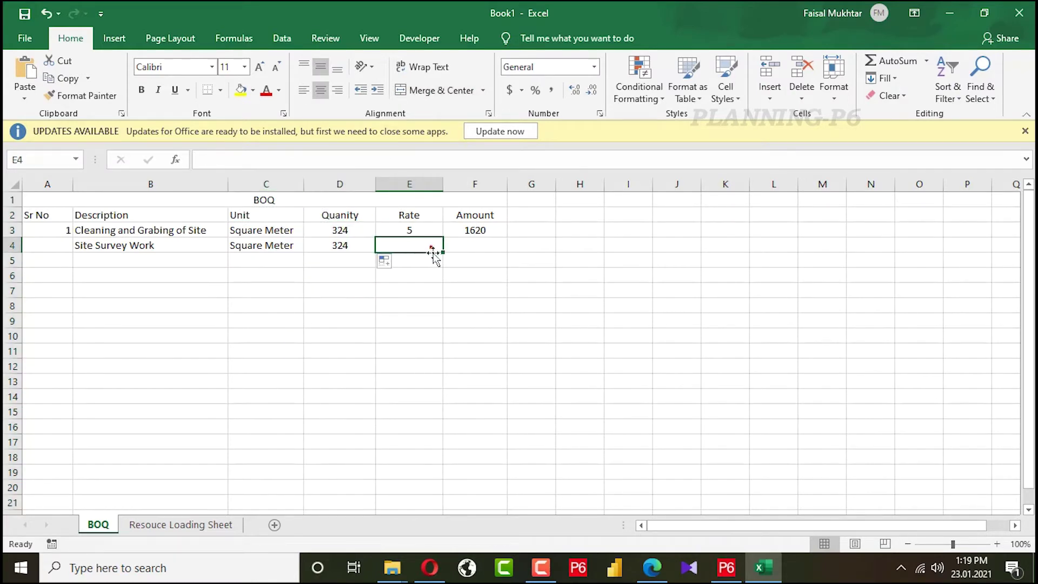
# Number the Site Survey Work row 2 in A4 of the BOQ sheet.
pyautogui.click(64, 242)
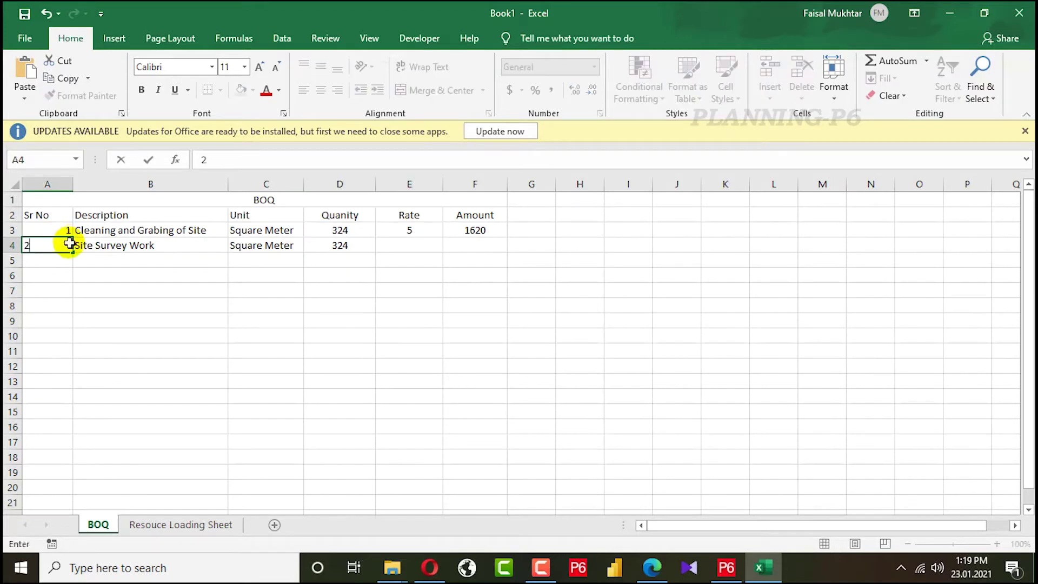
pyautogui.click(339, 396)
pyautogui.click(64, 230)
pyautogui.moveTo(65, 236); pyautogui.dragTo(65, 249)
pyautogui.click(180, 292)
# Centre the Sr No column's contents horizontally and vertically.
pyautogui.click(48, 184)
pyautogui.click(321, 90)
pyautogui.click(320, 68)
pyautogui.click(409, 291)
# Add a BOQ item in row 5 with the description "Excavation Work" in B5 and the unit "Cubic Meter" in C5.
pyautogui.click(112, 258)
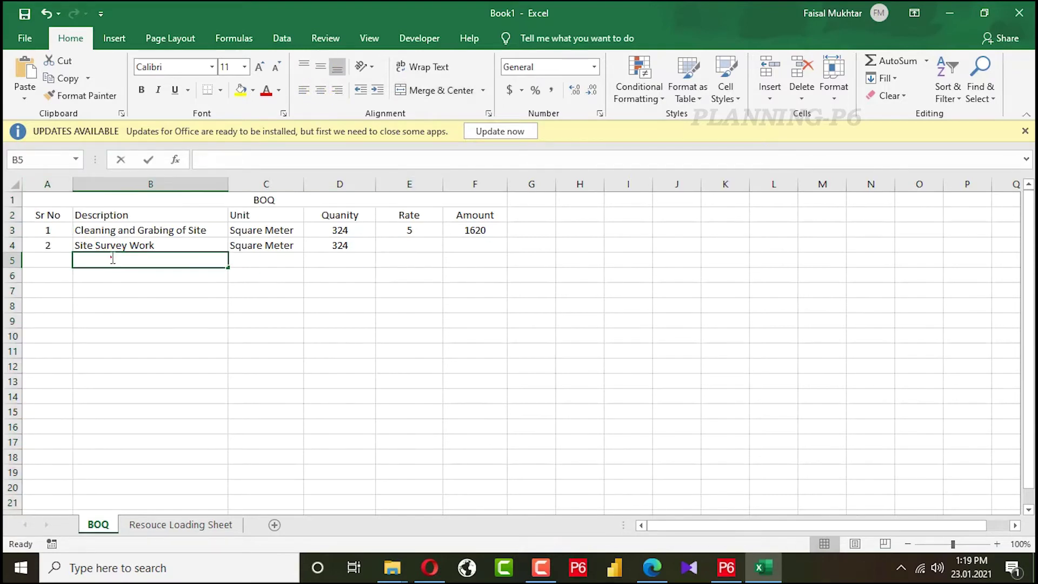
pyautogui.doubleClick(115, 261)
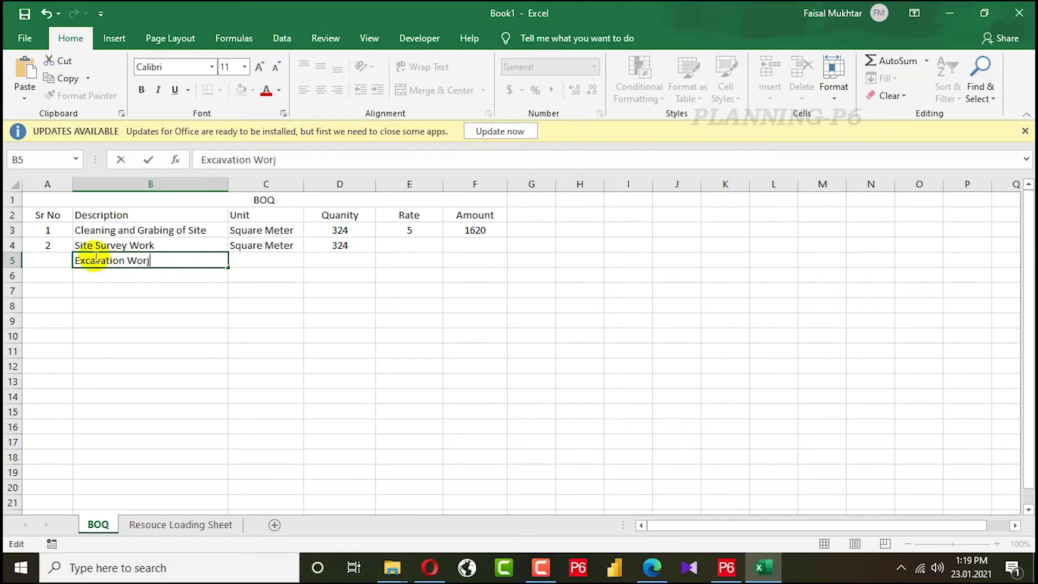
pyautogui.write('k')
pyautogui.click(588, 336)
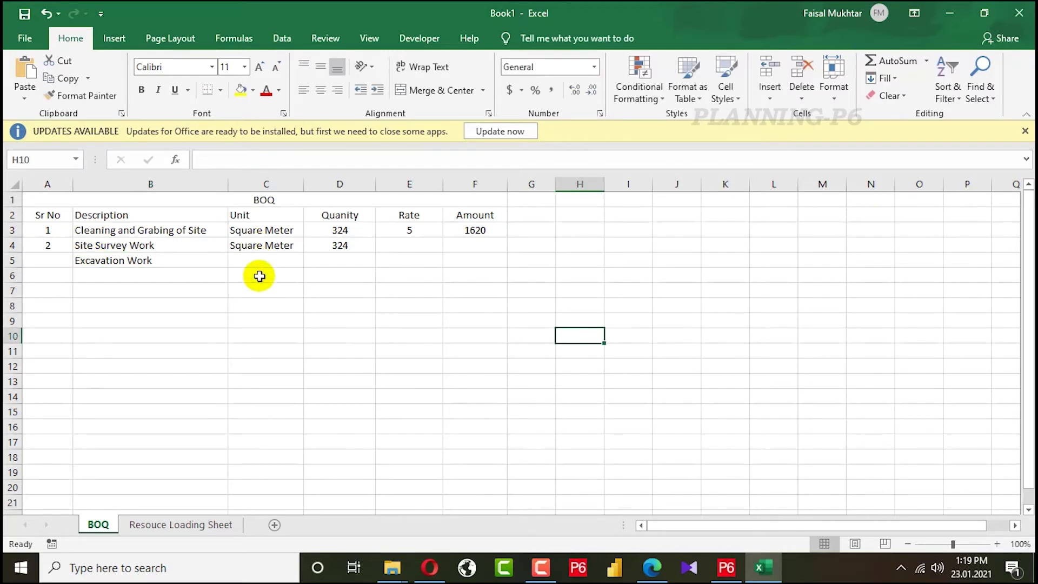
pyautogui.click(281, 258)
pyautogui.write('Cubic Meter')
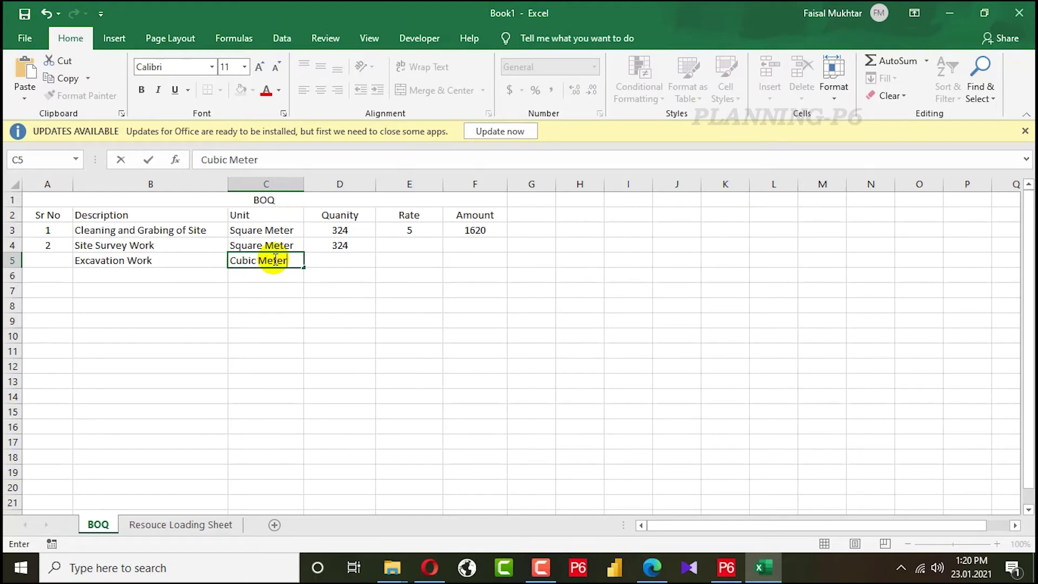
pyautogui.press('Tab')
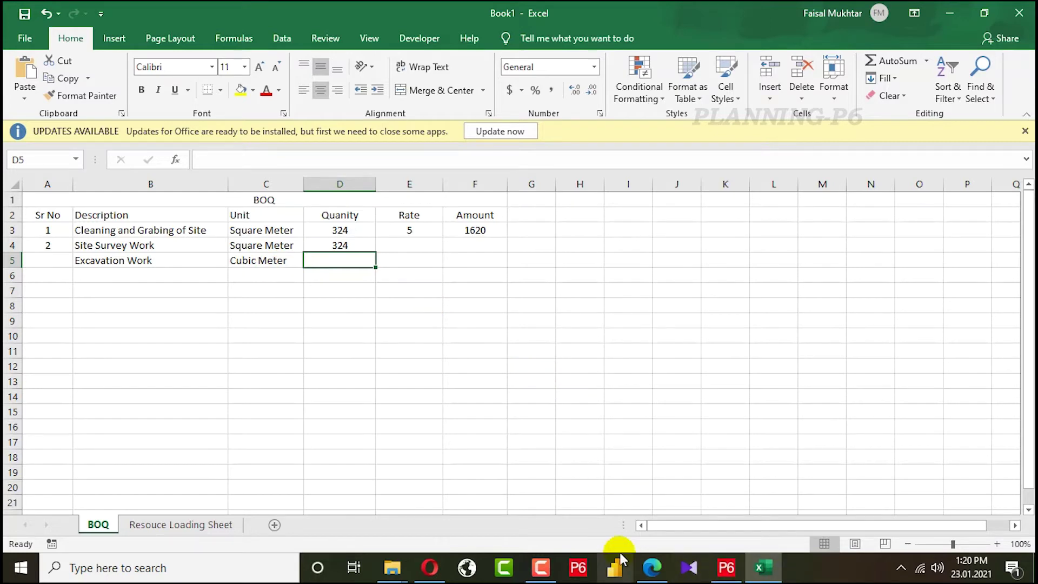
# Switch to Drawing.pdf in Microsoft Edge and find the tank's cross-section on page 7.
pyautogui.moveTo(392, 567)
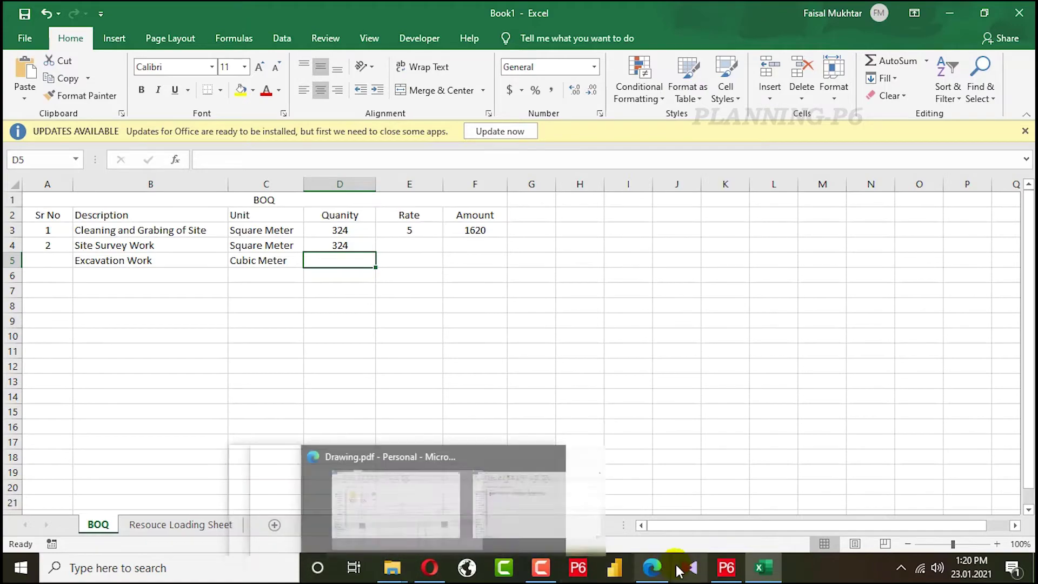
pyautogui.click(651, 568)
pyautogui.scroll(-5, 527, 303)
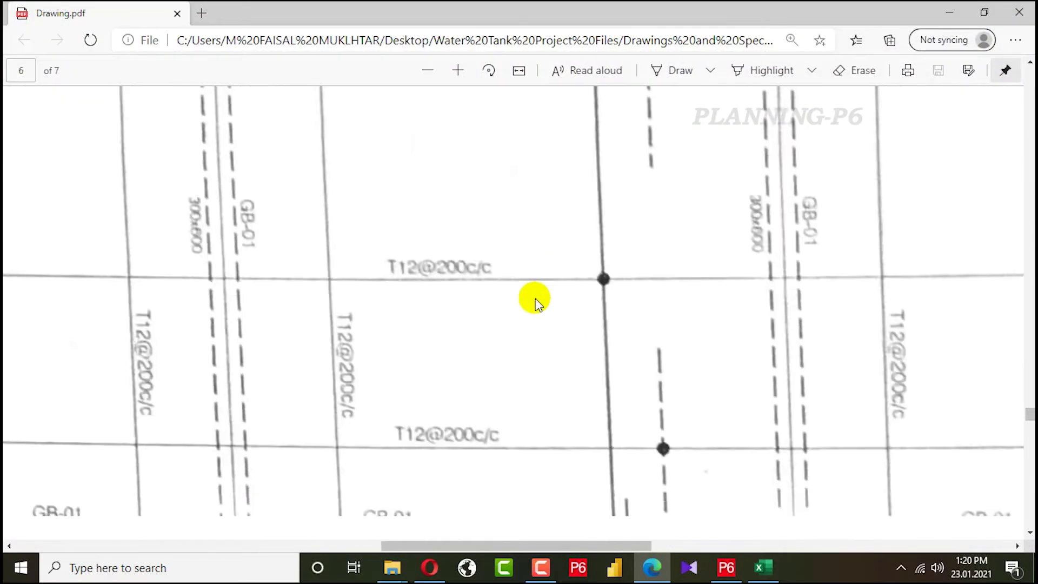
pyautogui.scroll(2, 533, 301)
pyautogui.scroll(-5, 491, 310)
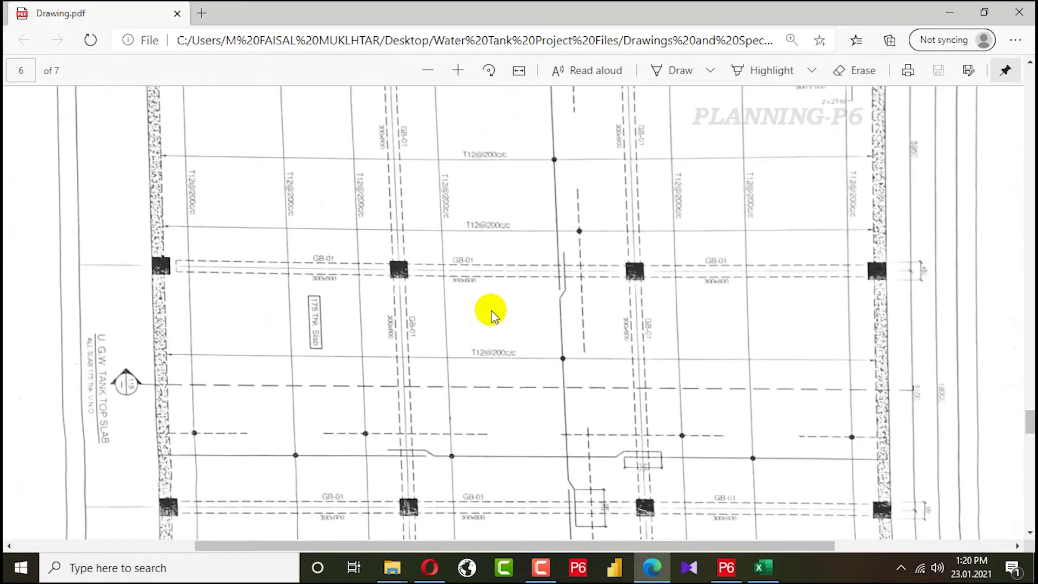
pyautogui.scroll(-5, 491, 310)
pyautogui.scroll(3, 243, 345)
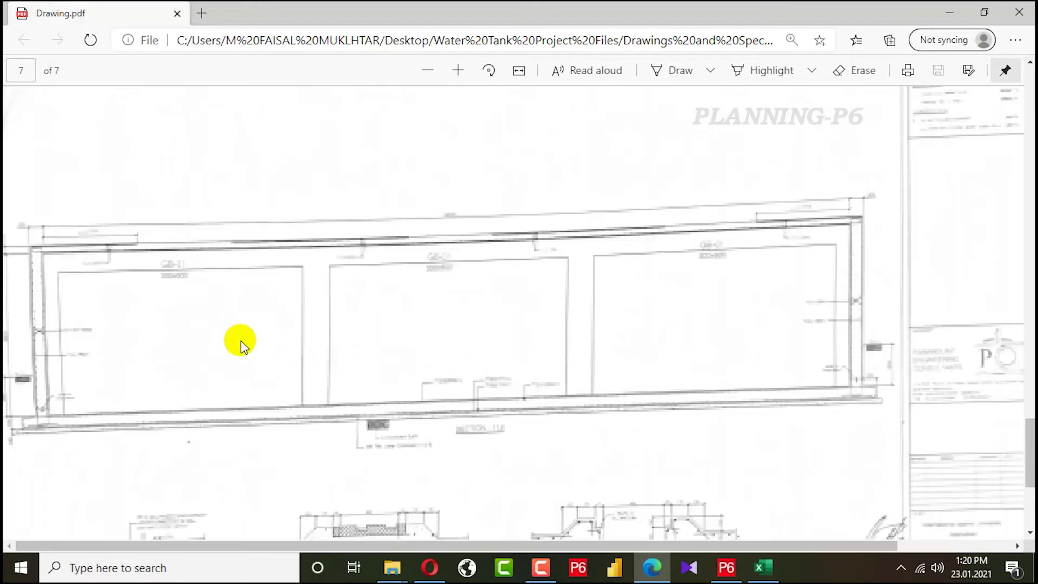
pyautogui.scroll(-1, 670, 312)
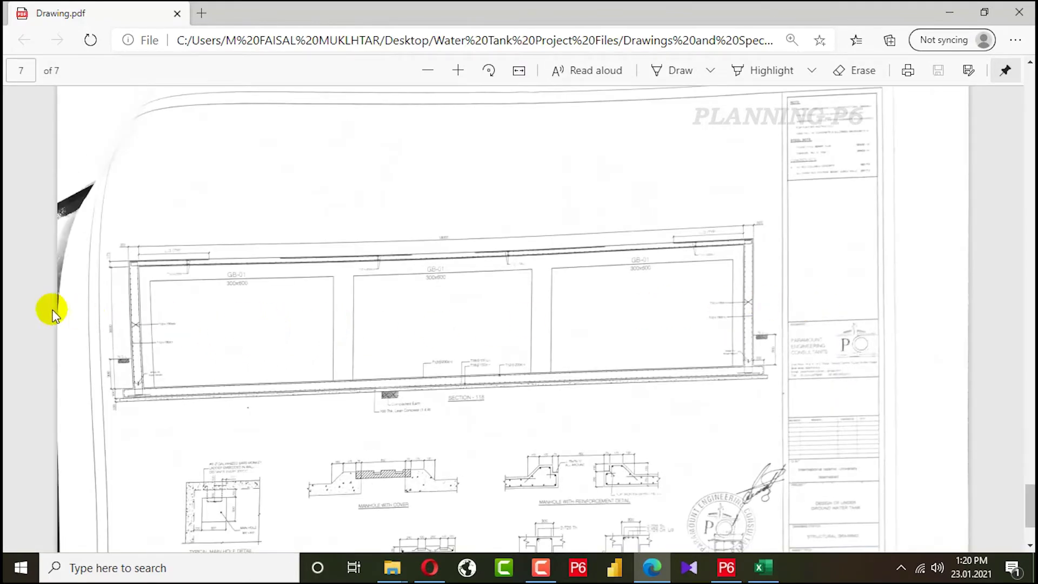
# Examine the vertical dimensions of the wall, top slab, base slab and lean concrete in Section 118.
pyautogui.scroll(4, 88, 324)
pyautogui.scroll(3, 7, 330)
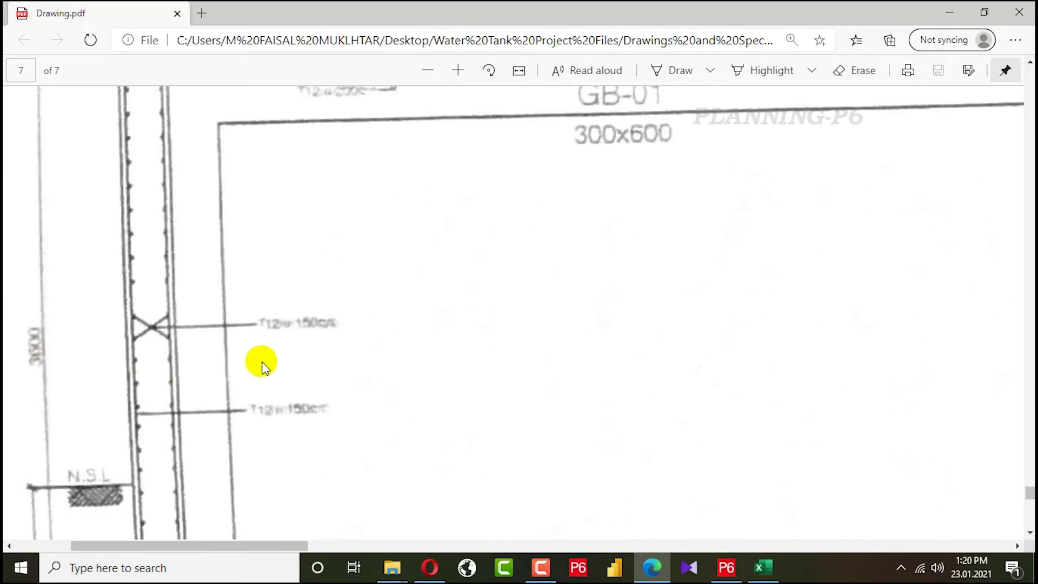
pyautogui.scroll(-3, 263, 359)
pyautogui.scroll(4, 54, 357)
pyautogui.scroll(-4, 174, 304)
pyautogui.scroll(3, 135, 410)
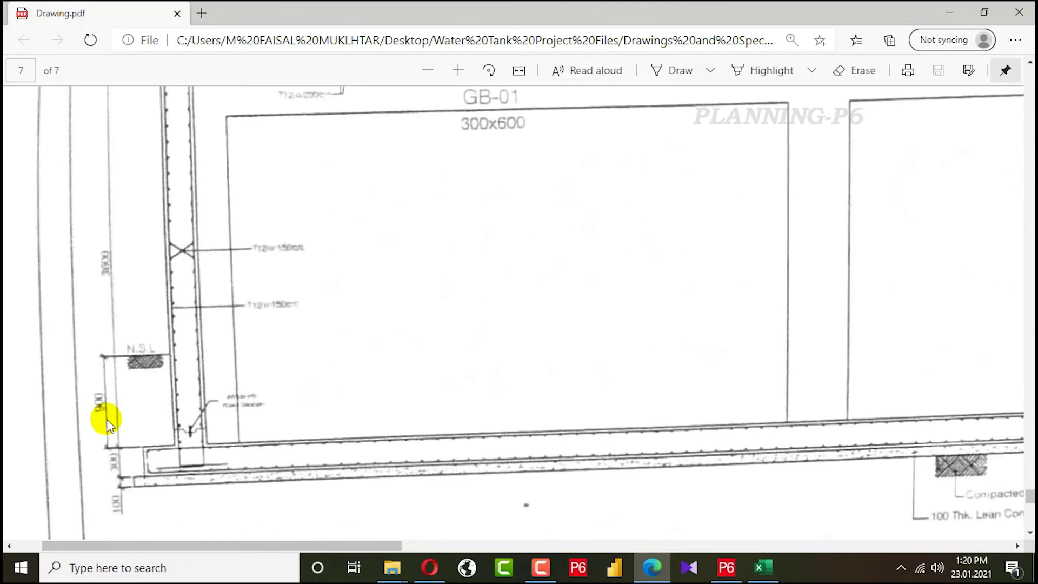
pyautogui.scroll(-3, 169, 446)
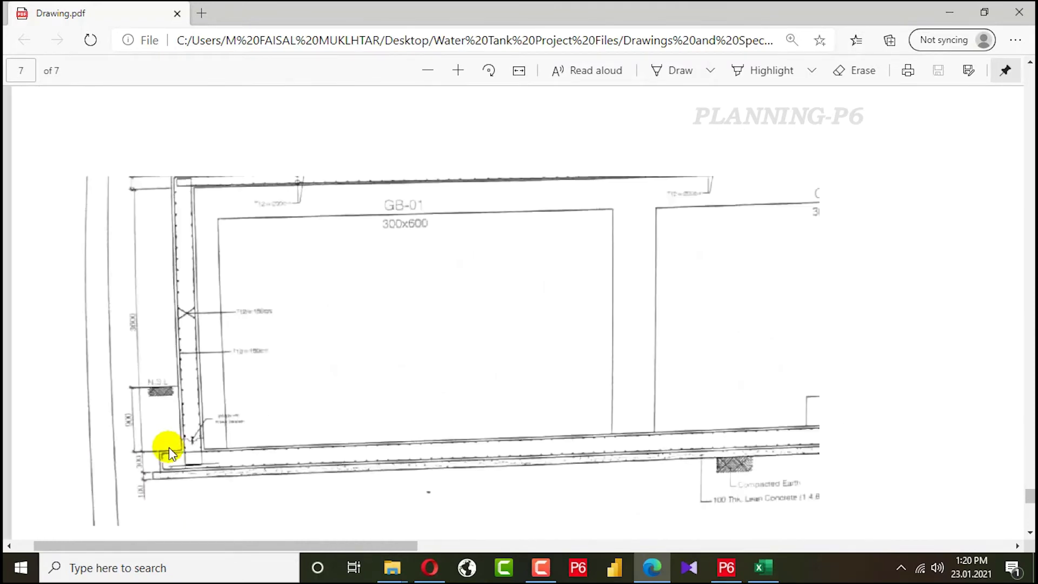
pyautogui.scroll(3, 120, 178)
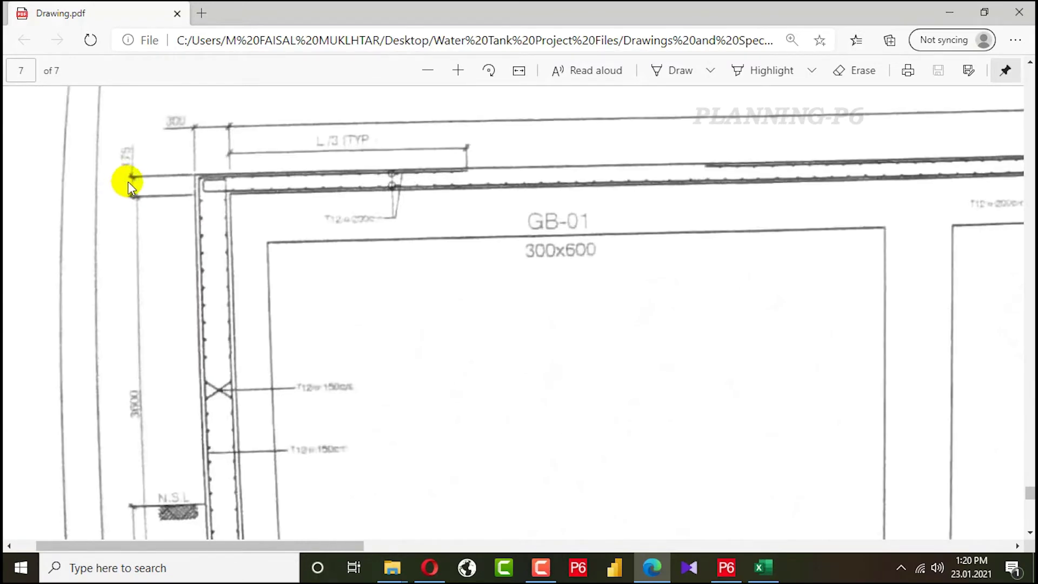
pyautogui.scroll(-4, 185, 204)
pyautogui.scroll(2, 174, 156)
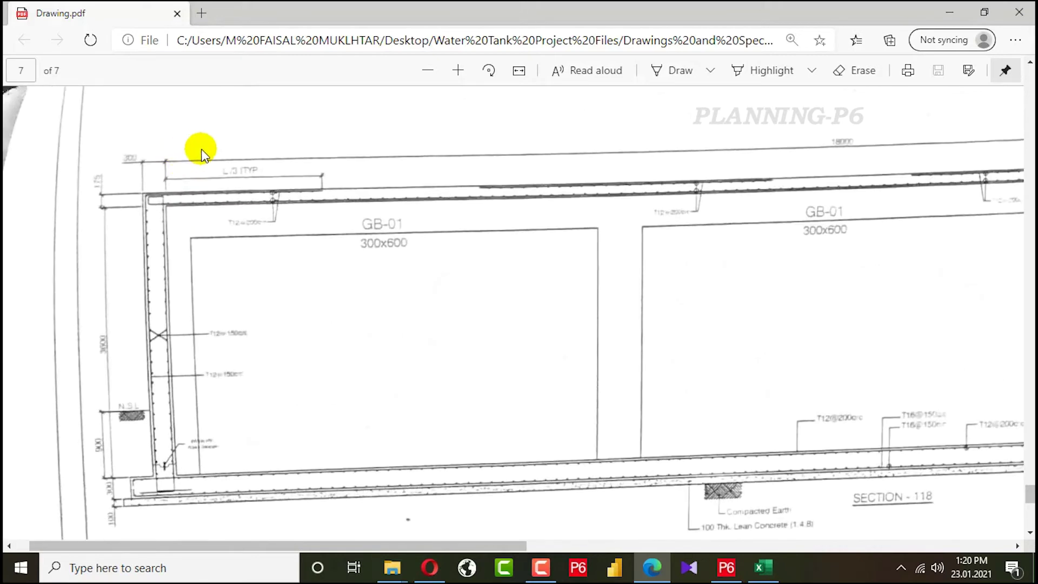
pyautogui.scroll(-1, 235, 171)
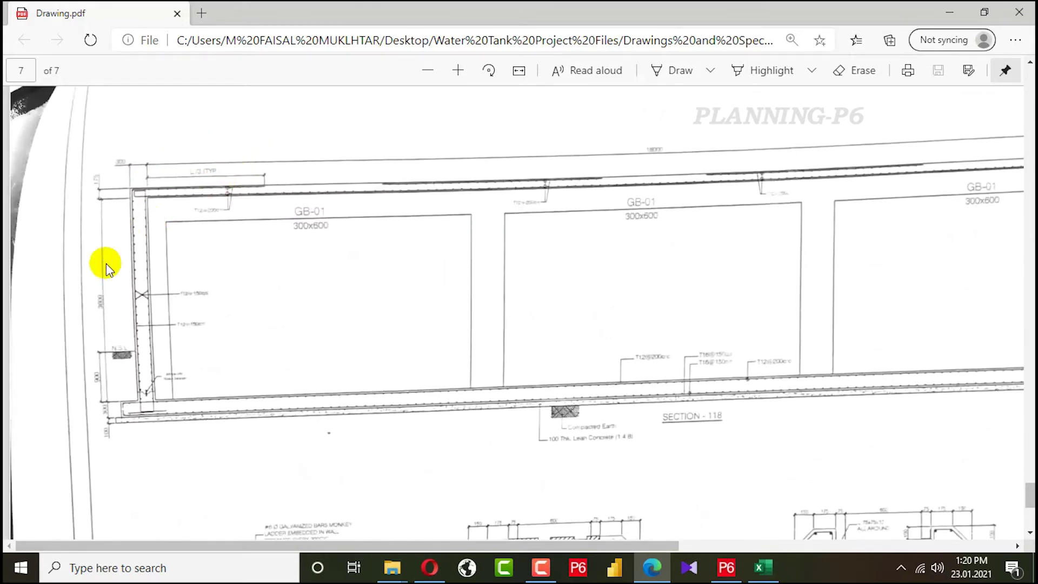
pyautogui.scroll(3, 93, 366)
# Add up the tank's vertical dimensions 3600 + 300 + 100 + 175 in Calculator, closing it when done.
pyautogui.click(164, 569)
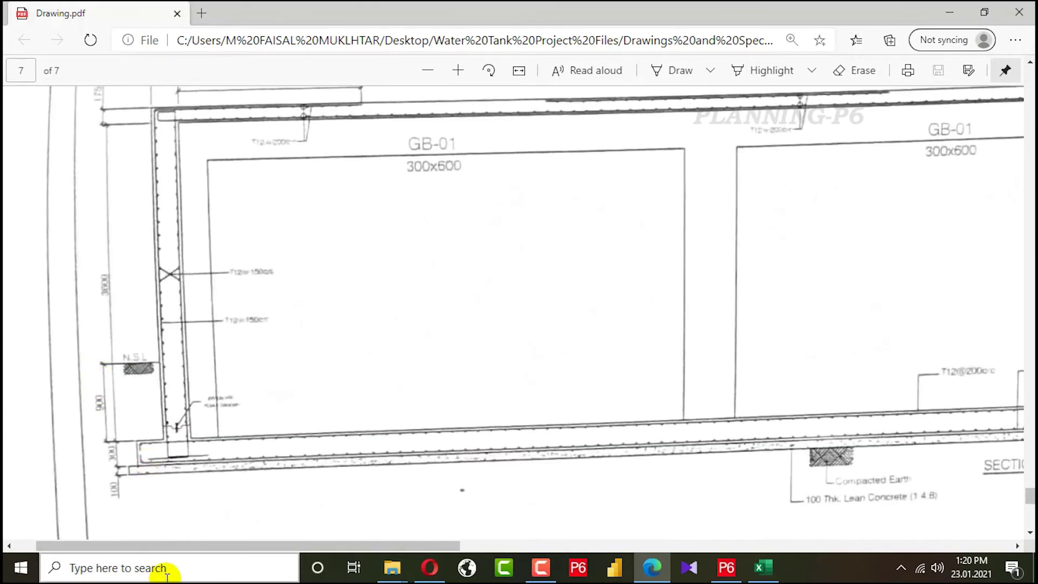
pyautogui.write('cal')
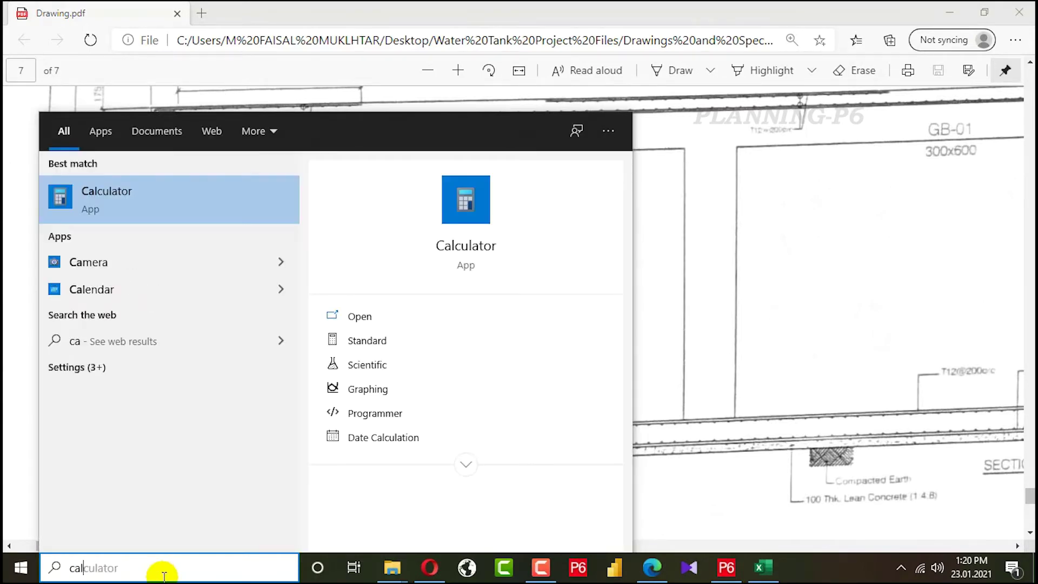
pyautogui.press('Return')
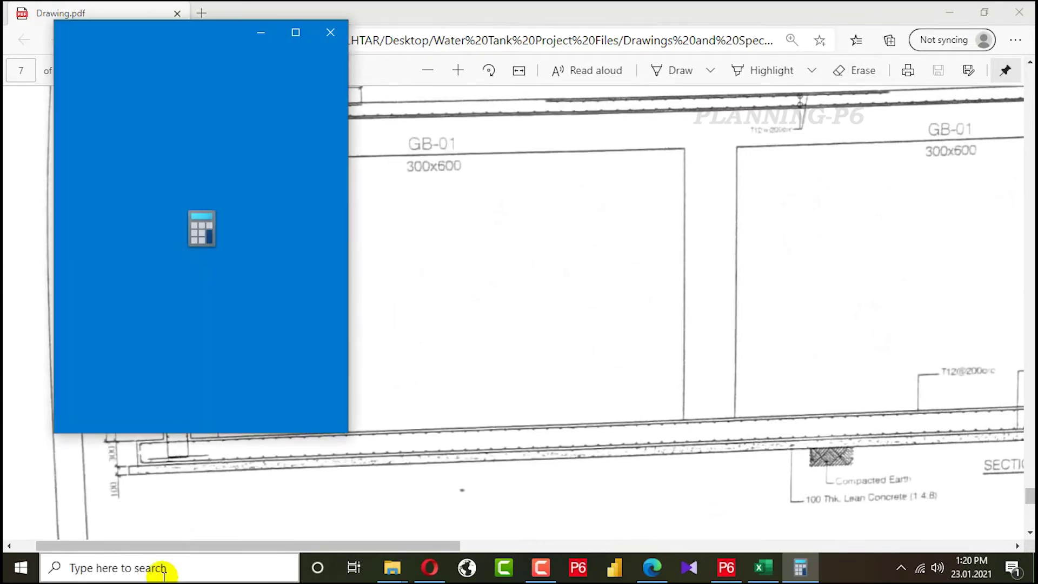
pyautogui.moveTo(211, 39); pyautogui.dragTo(594, 61)
pyautogui.write('3600 + ')
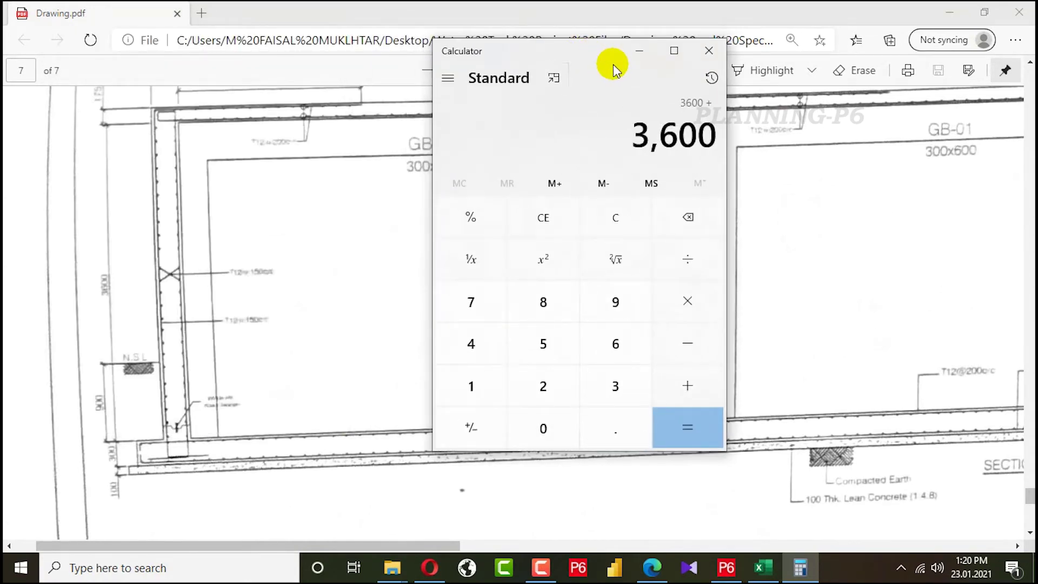
pyautogui.write('300 + 100 + ')
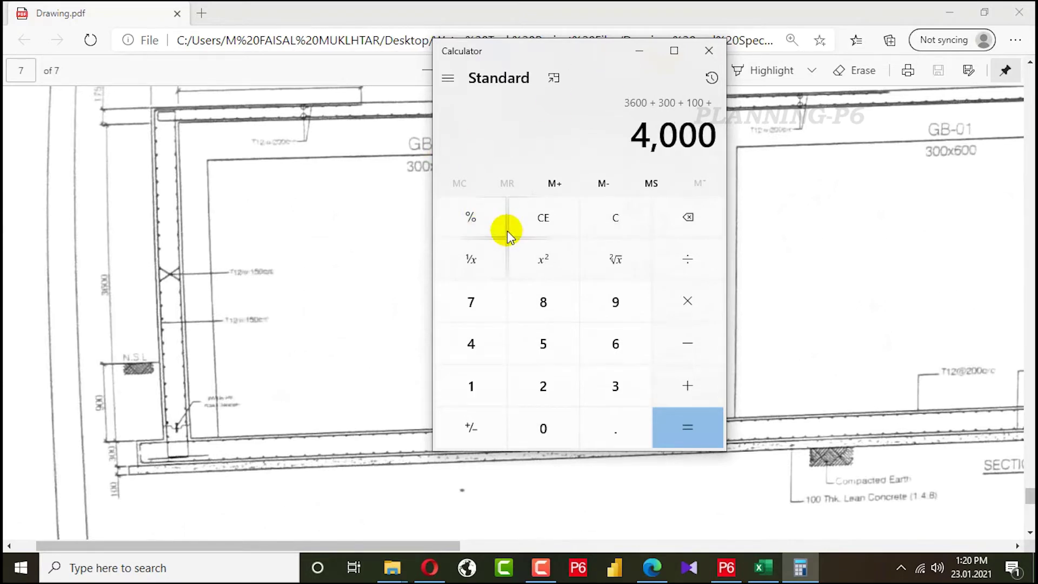
pyautogui.write('175')
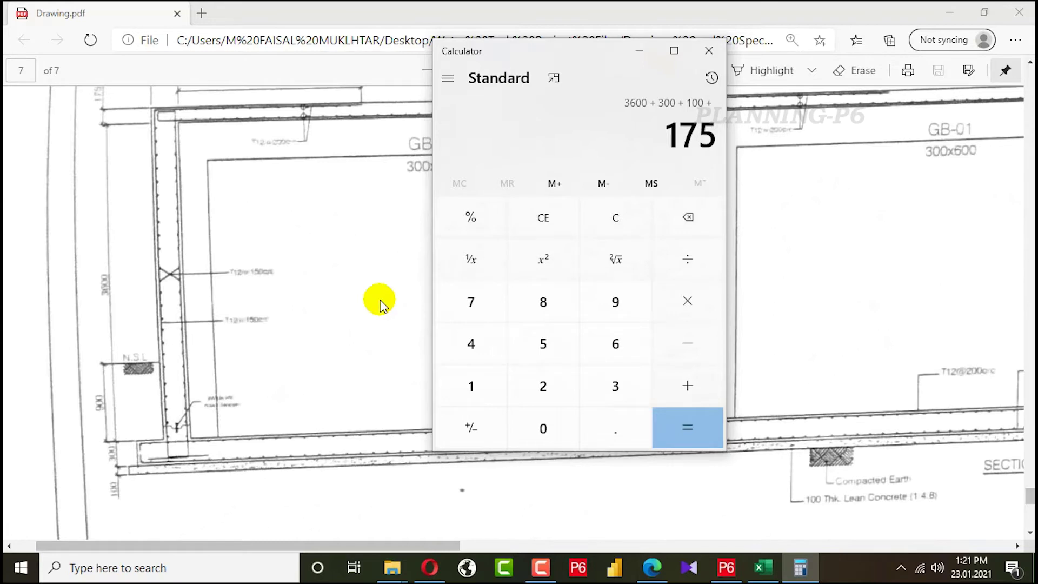
pyautogui.press('Return')
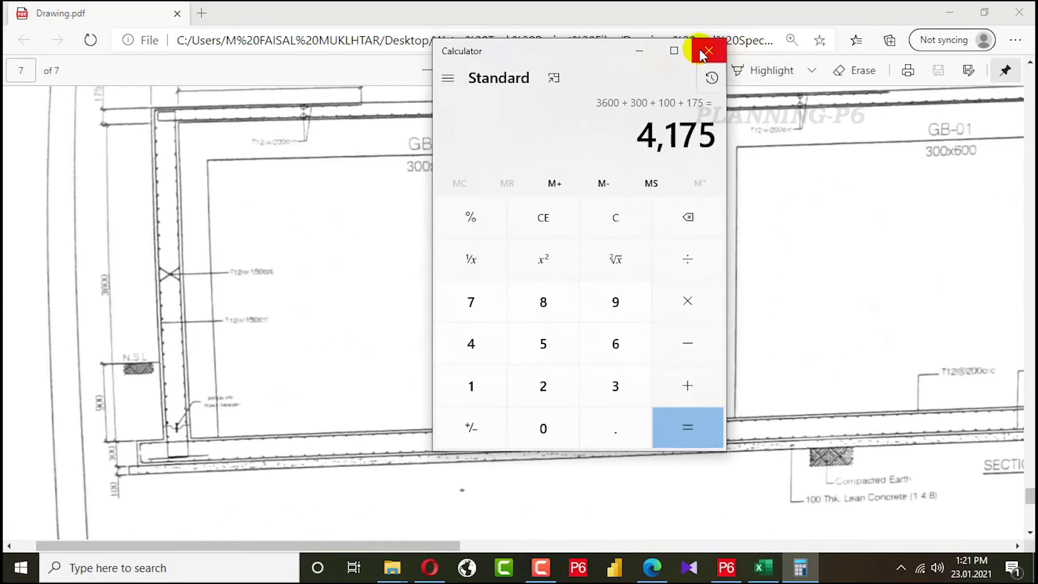
pyautogui.click(722, 54)
# Switch back to the Excel BOQ sheet and enter the excavation quantity formula =4.1*18.5*18.5 in D5.
pyautogui.click(762, 566)
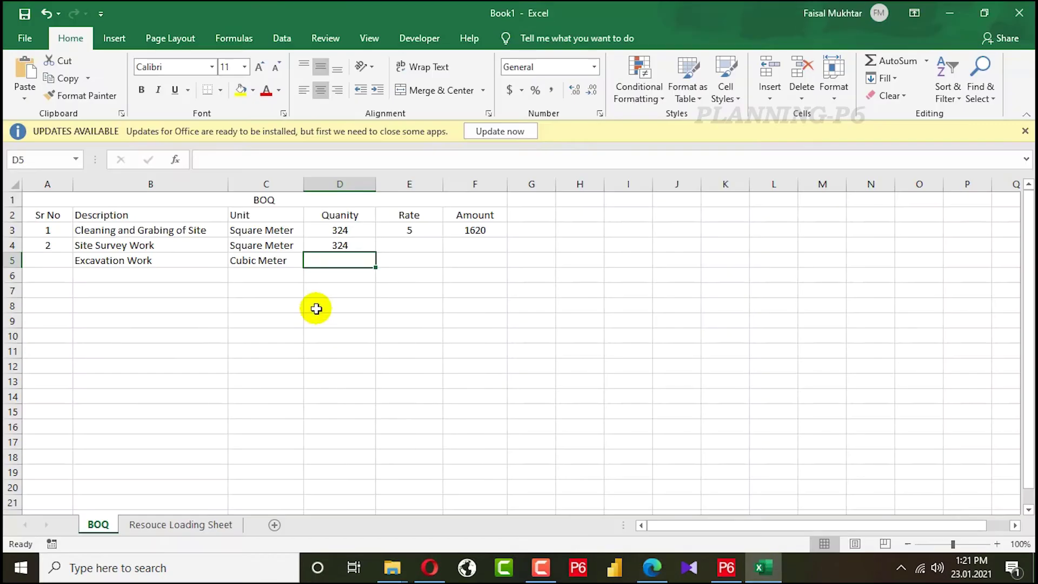
pyautogui.write('=4.1*18.5*18.5')
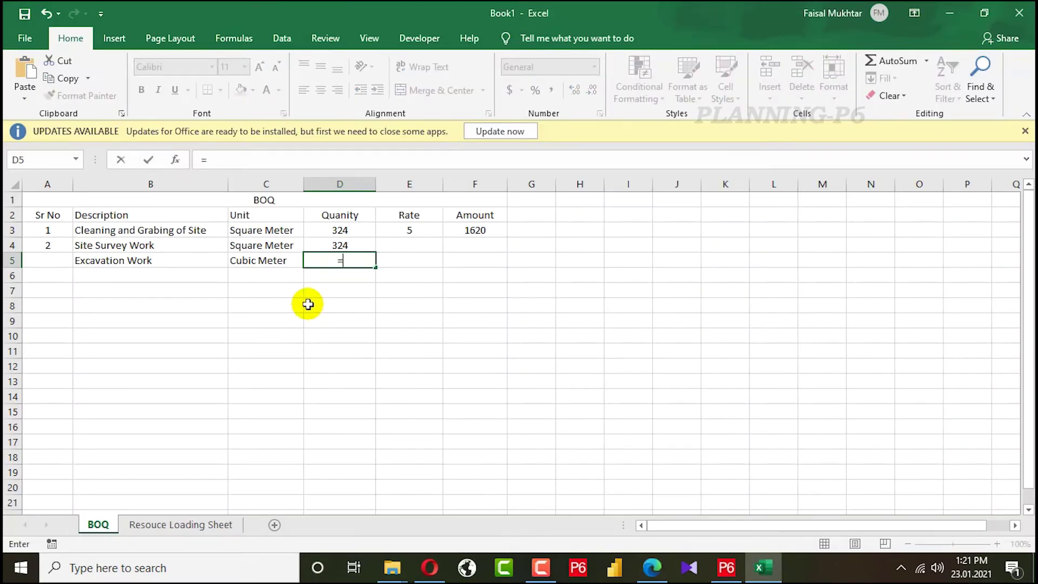
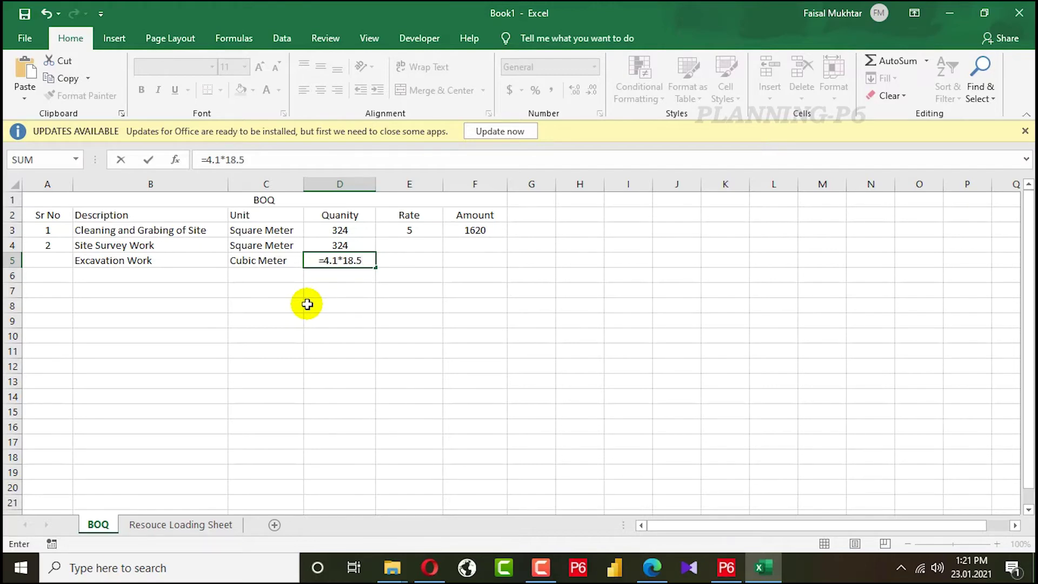
pyautogui.write('.5')
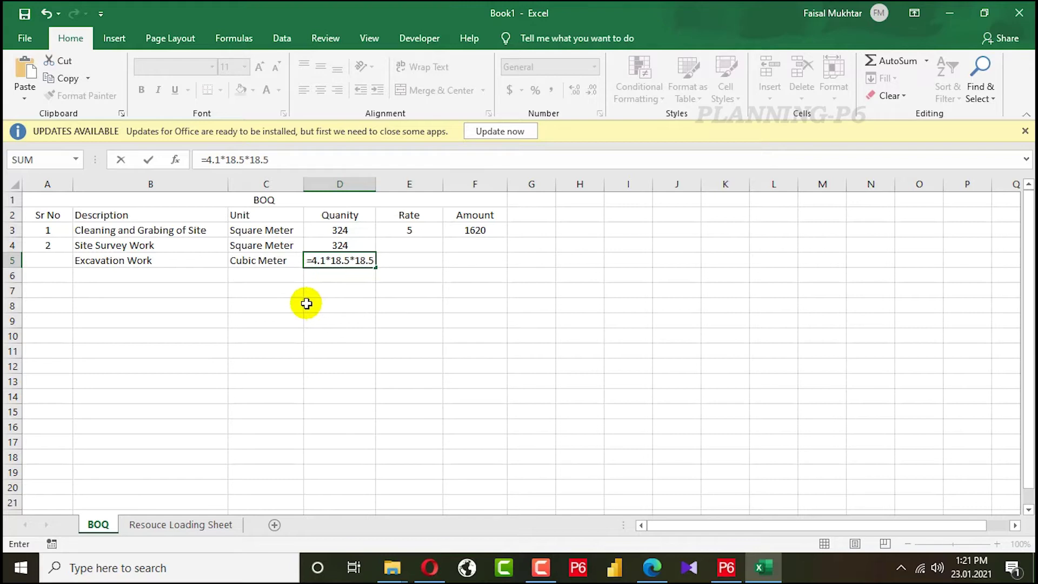
pyautogui.click(462, 290)
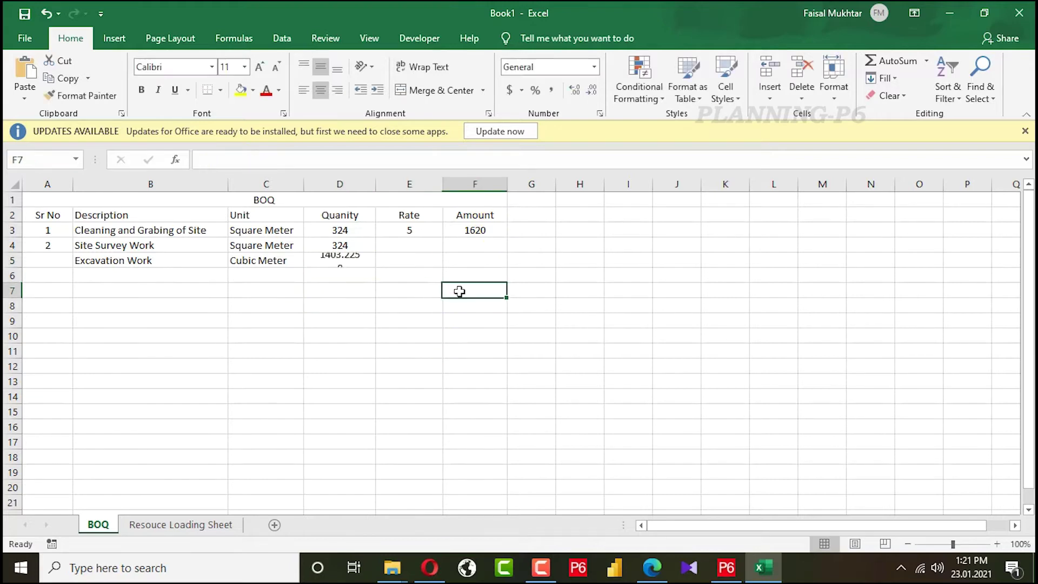
pyautogui.click(353, 259)
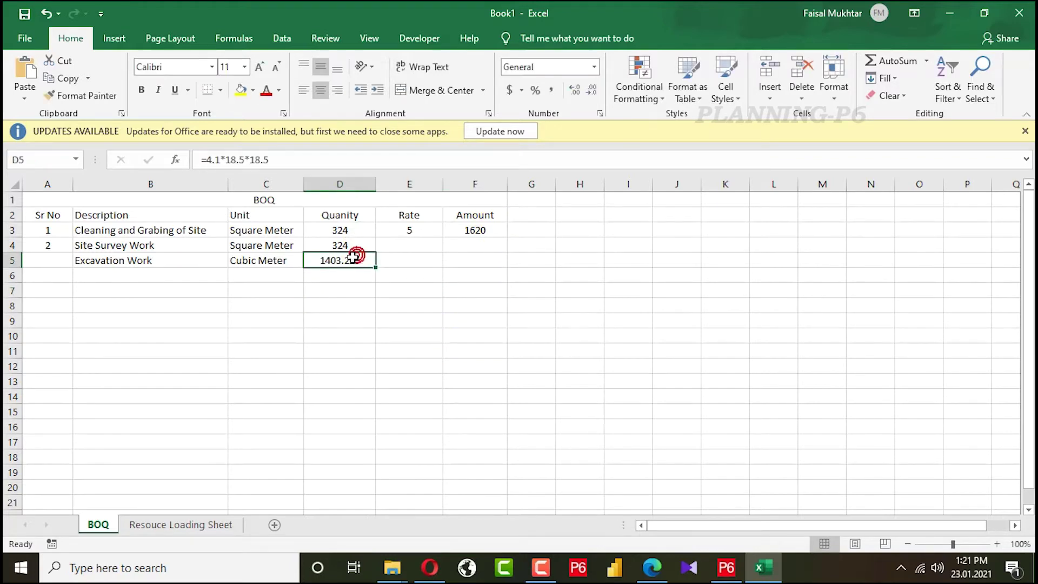
pyautogui.click(511, 280)
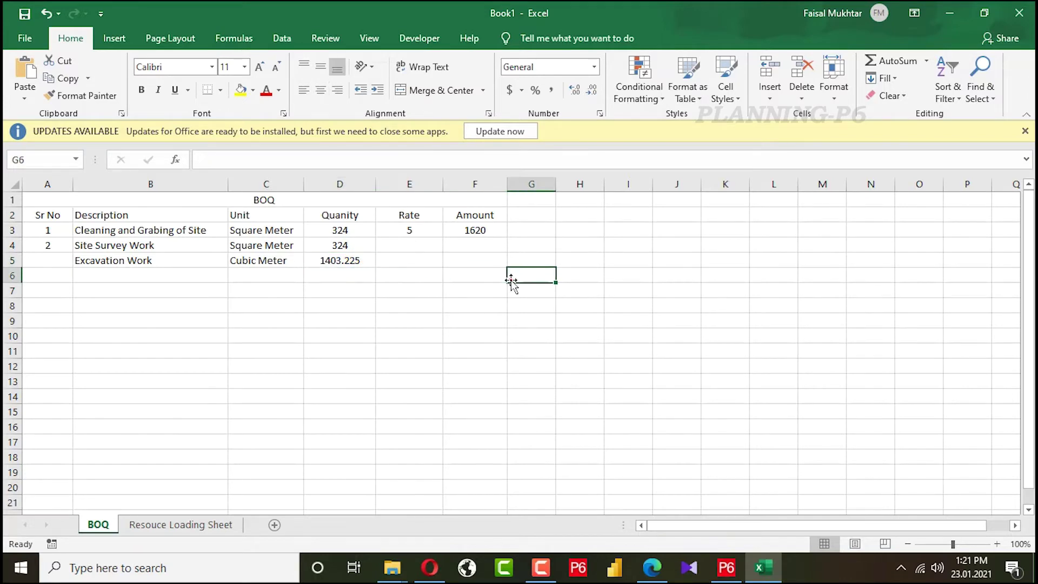
pyautogui.click(337, 263)
pyautogui.click(481, 334)
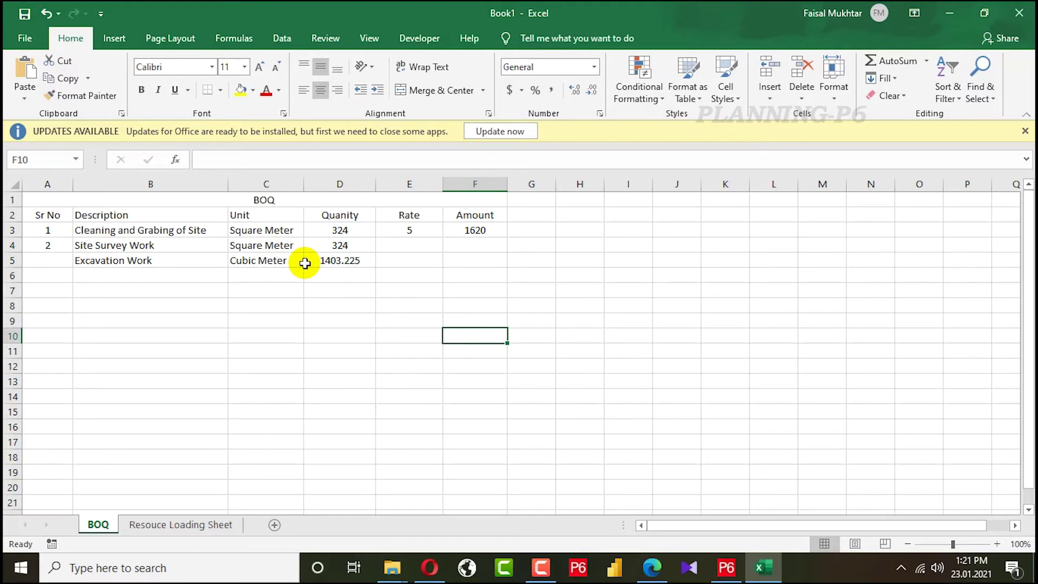
# Fill the rate of 5 from E3 down to the Site Survey Work row.
pyautogui.click(430, 228)
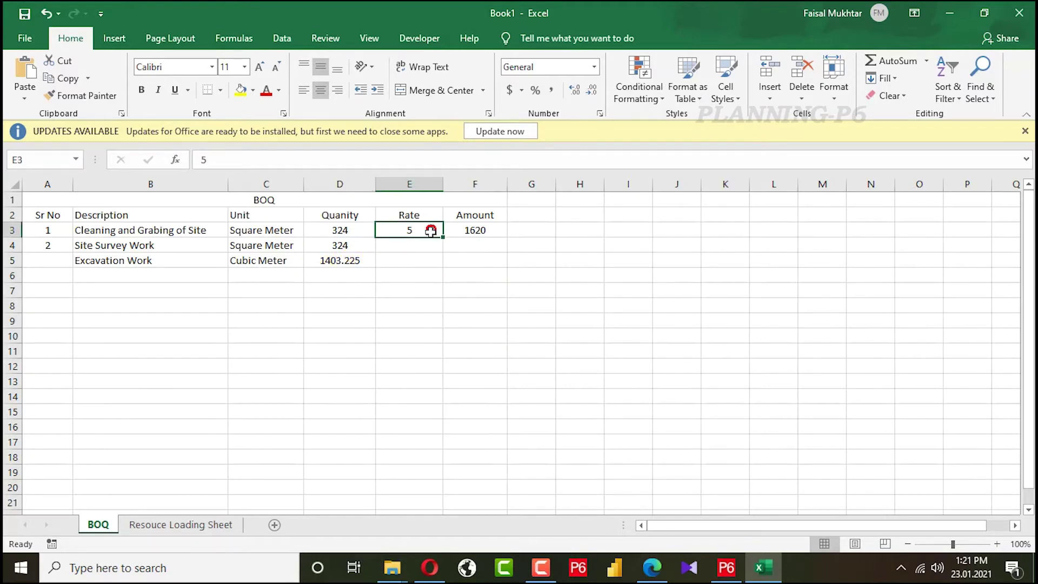
pyautogui.moveTo(441, 238); pyautogui.dragTo(435, 250)
pyautogui.click(483, 245)
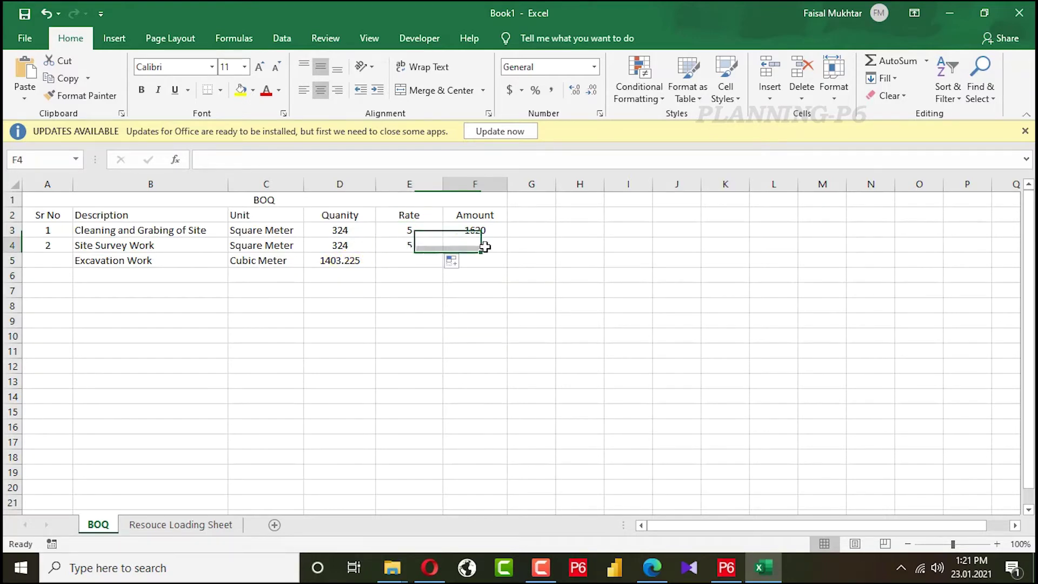
pyautogui.click(396, 262)
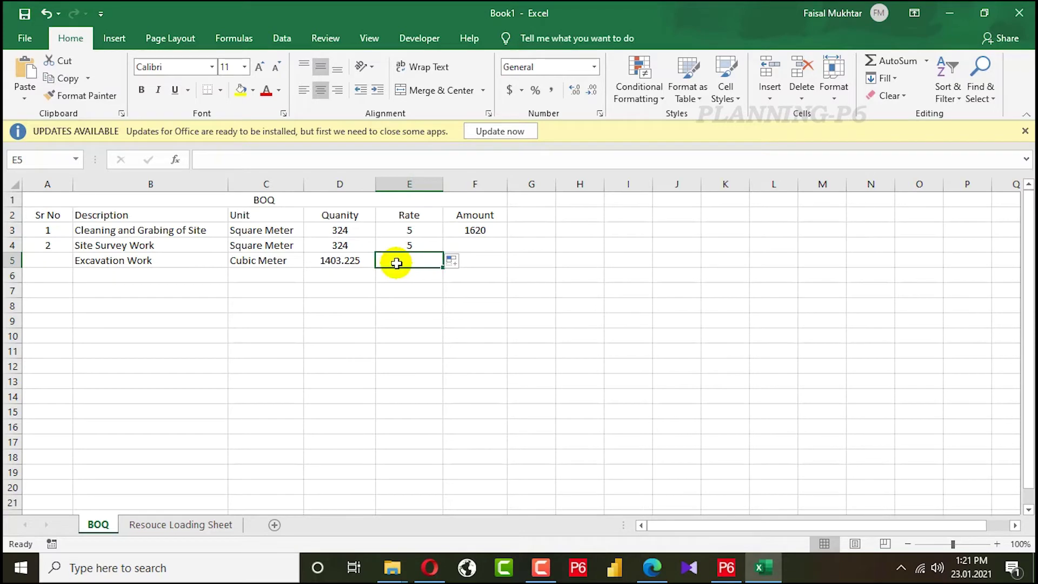
# Set the Excavation Work rate to 15 and fill the amount formula from F3 down to F5.
pyautogui.write('15')
pyautogui.click(584, 280)
pyautogui.click(489, 231)
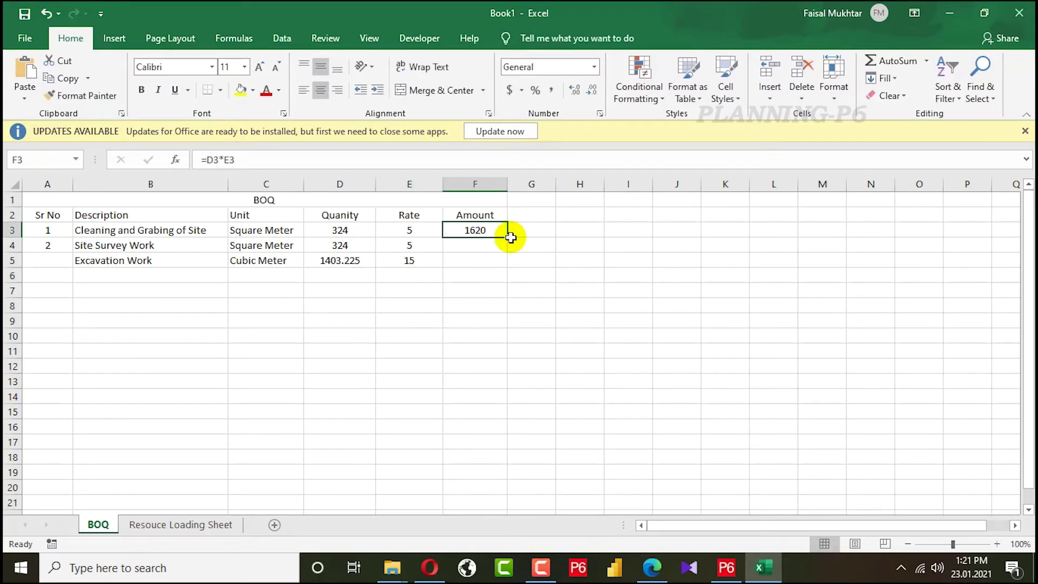
pyautogui.moveTo(508, 236); pyautogui.dragTo(505, 265)
pyautogui.click(576, 256)
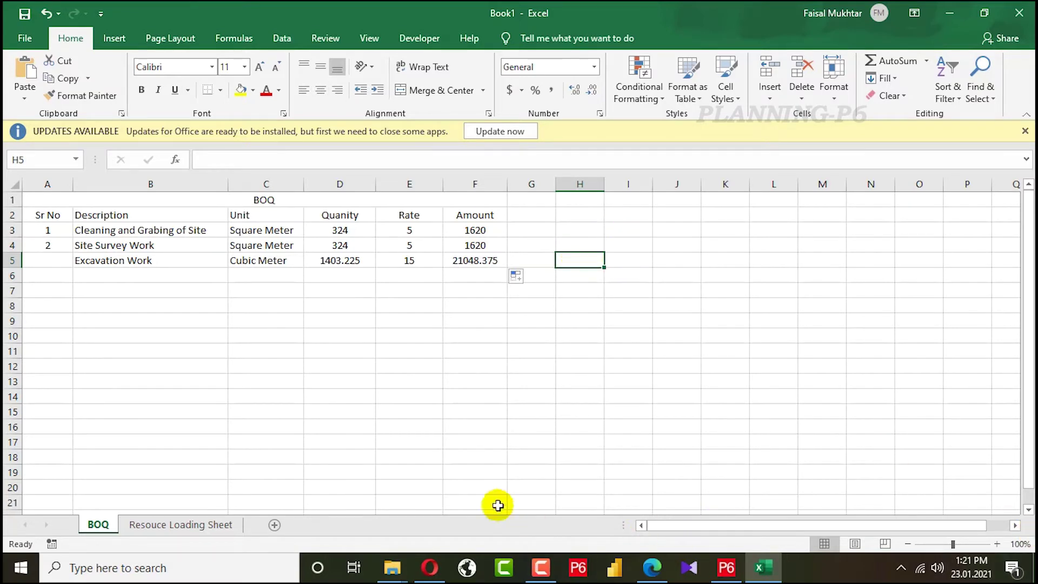
# On the Resouce Loading Sheet, number the Site Survey Work and Excavation Work rows 2 and 3.
pyautogui.click(230, 525)
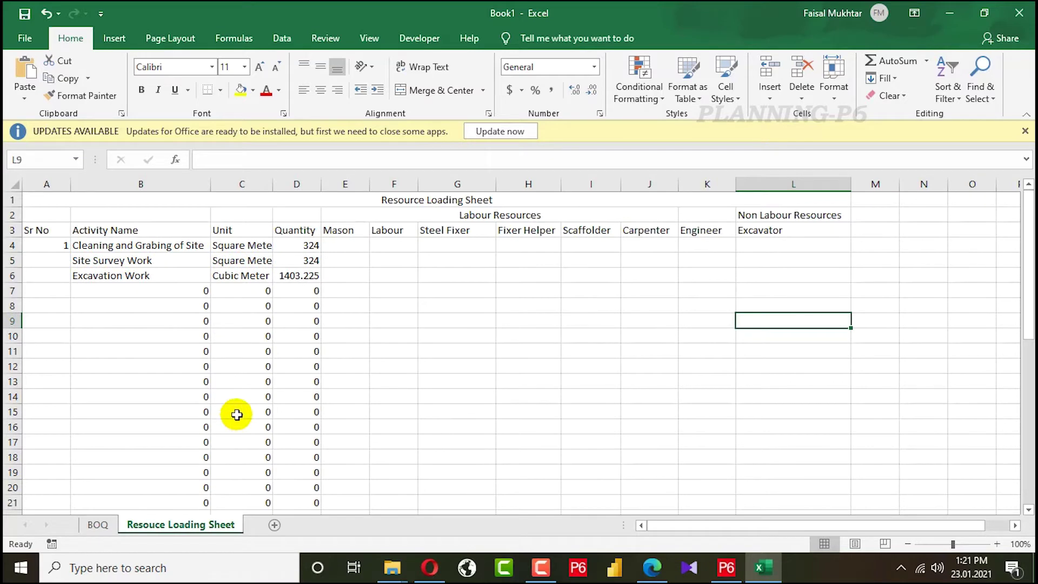
pyautogui.click(429, 290)
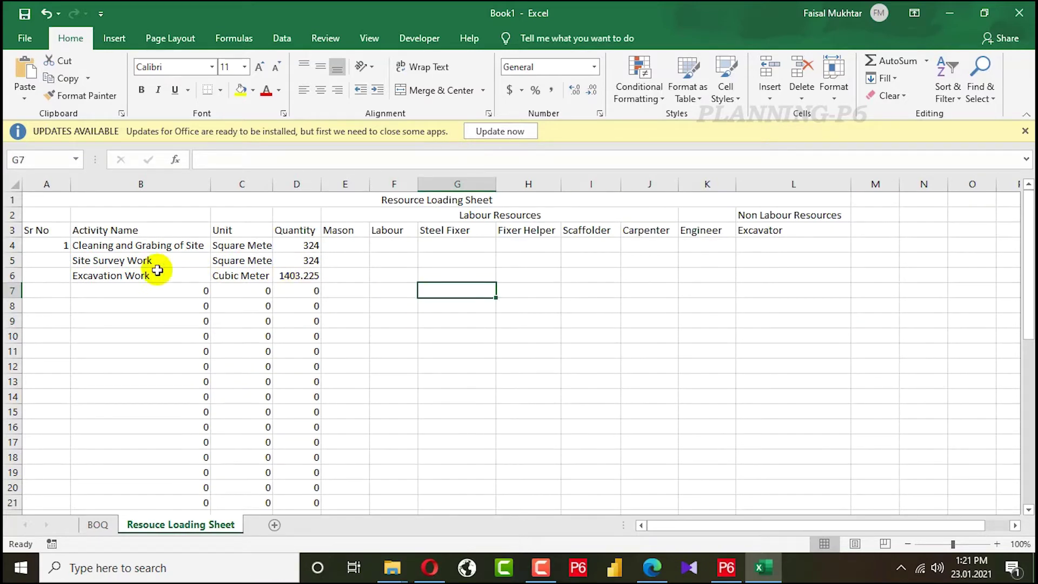
pyautogui.click(54, 271)
pyautogui.click(48, 261)
pyautogui.write('2')
pyautogui.press('Return')
pyautogui.write('3')
pyautogui.click(221, 315)
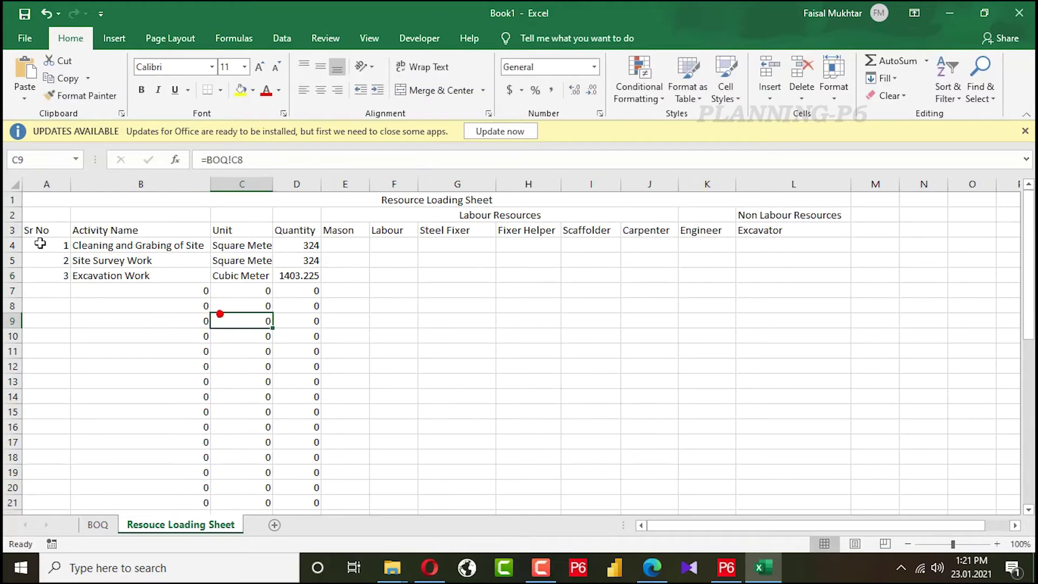
# Centre the Sr No column horizontally and widen the Unit column so Square Meter fits.
pyautogui.click(49, 183)
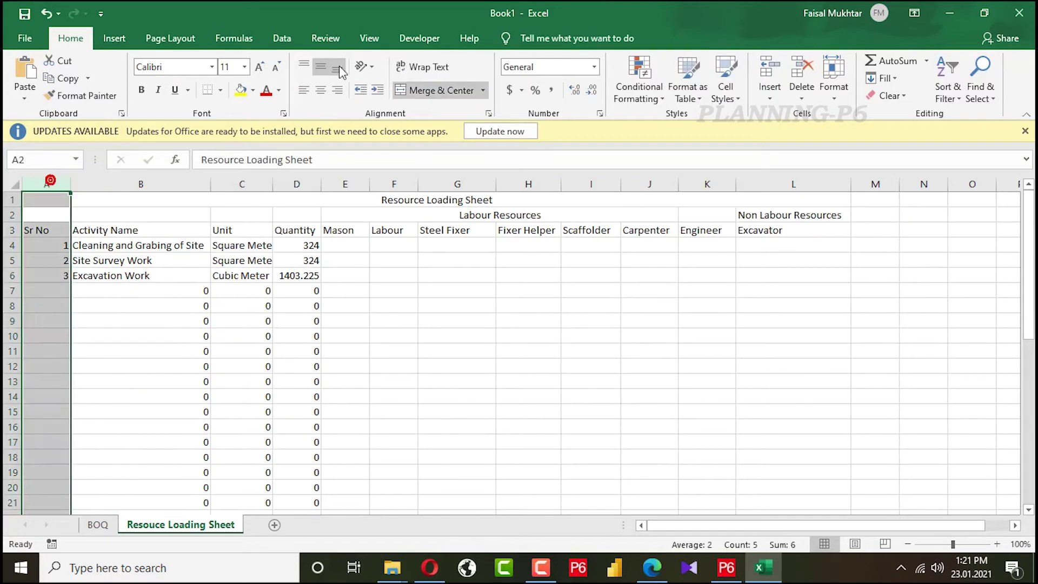
pyautogui.click(319, 87)
pyautogui.click(557, 303)
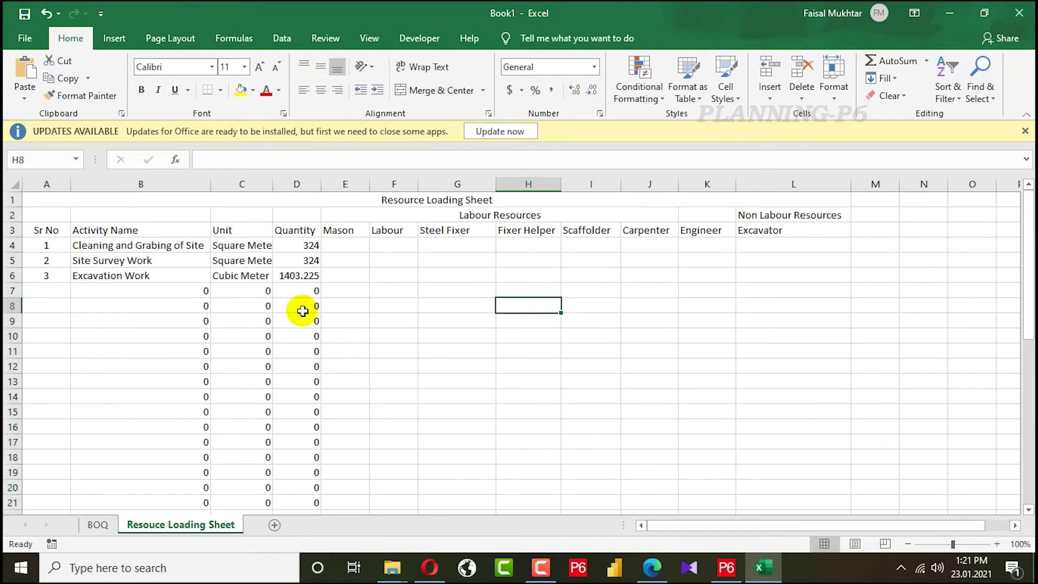
pyautogui.moveTo(273, 184); pyautogui.dragTo(308, 184)
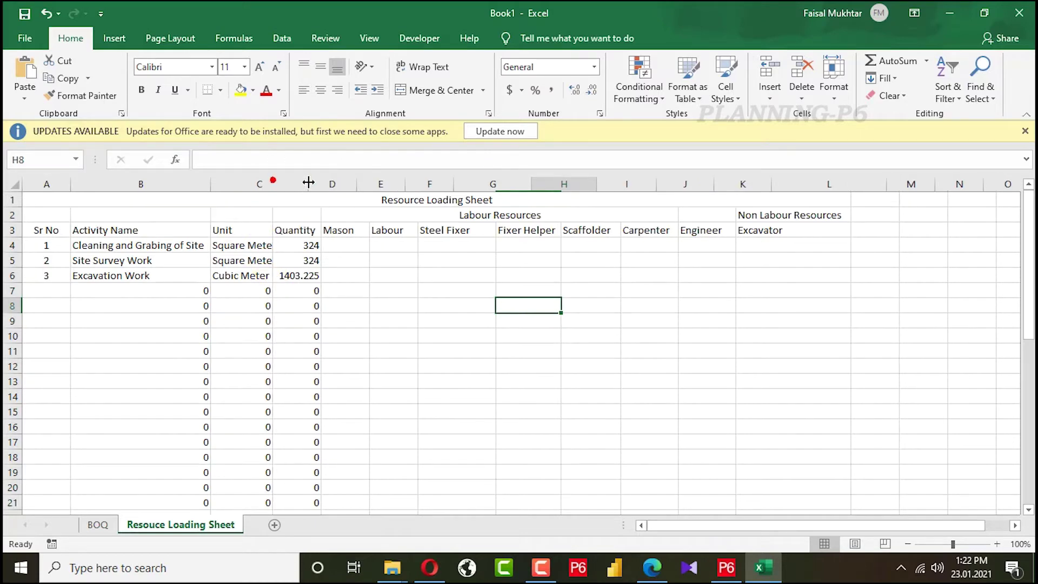
pyautogui.click(406, 273)
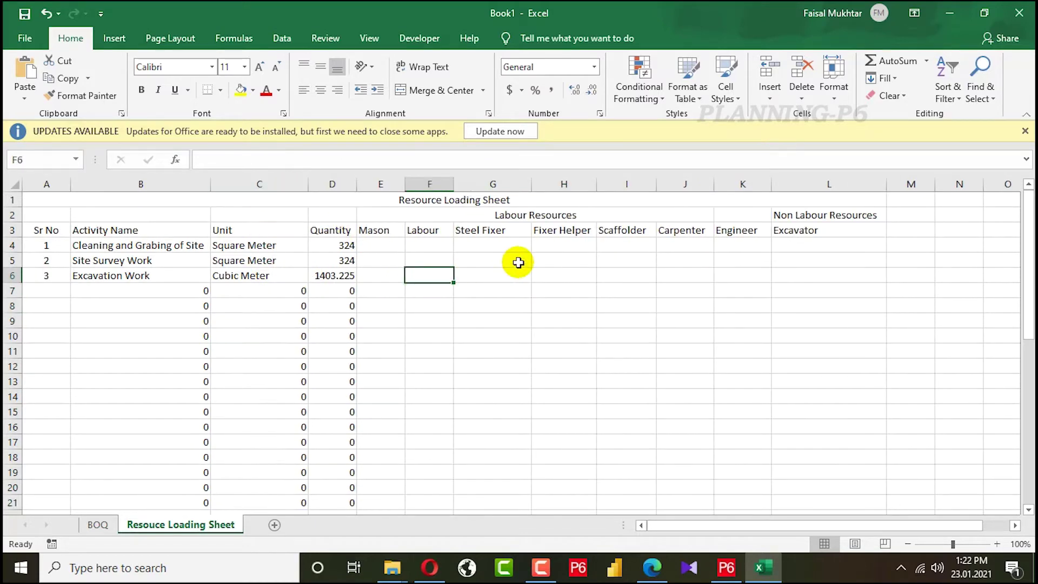
# On the BOQ sheet, extend the Sr No series down to 18 in row 20.
pyautogui.click(94, 524)
pyautogui.click(49, 259)
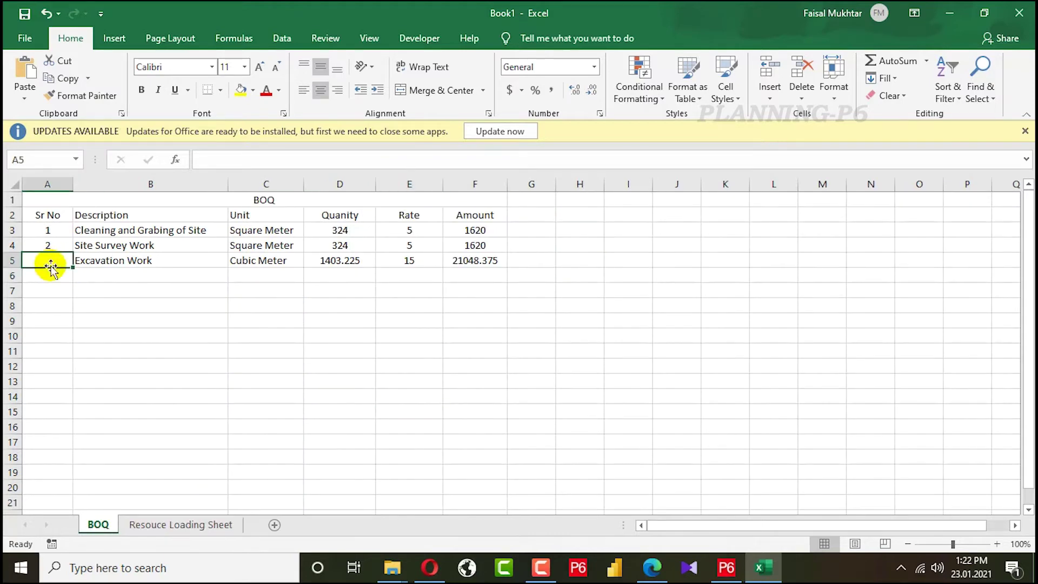
pyautogui.moveTo(52, 231); pyautogui.dragTo(88, 488)
pyautogui.click(285, 394)
# Enter the description P.C.C Work in B6 for item 4.
pyautogui.click(102, 274)
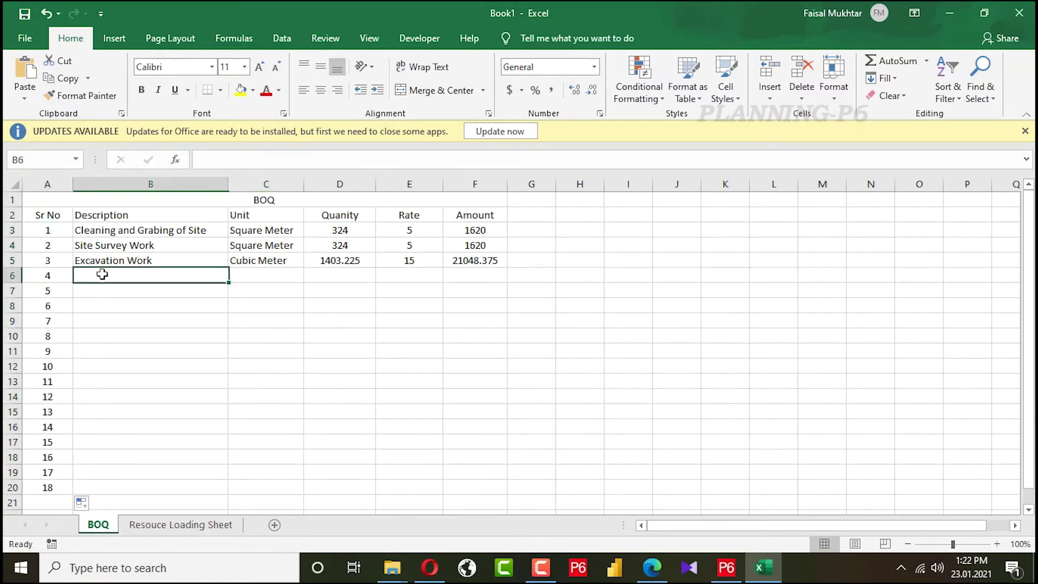
pyautogui.doubleClick(102, 275)
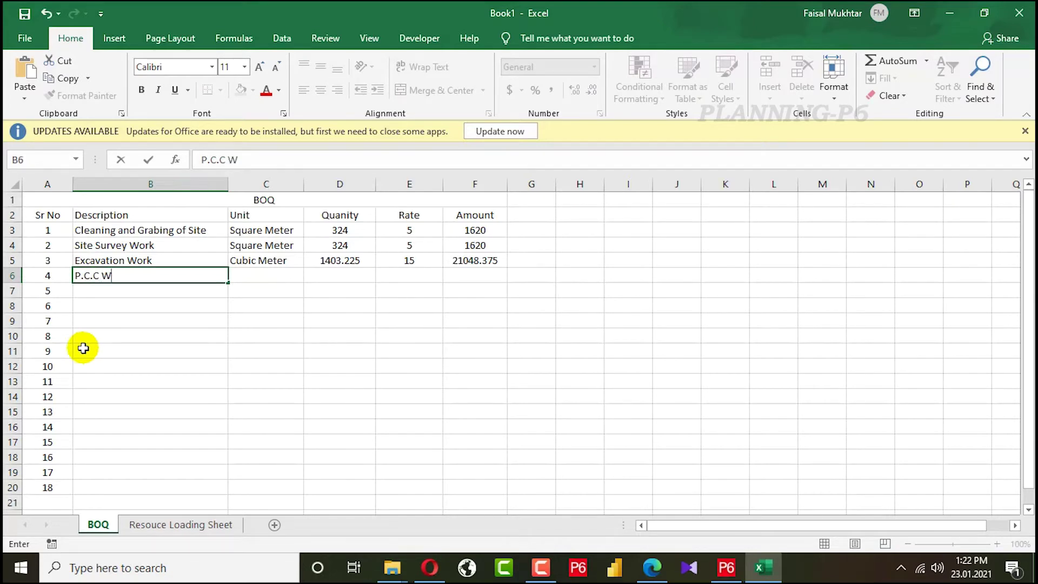
pyautogui.click(314, 350)
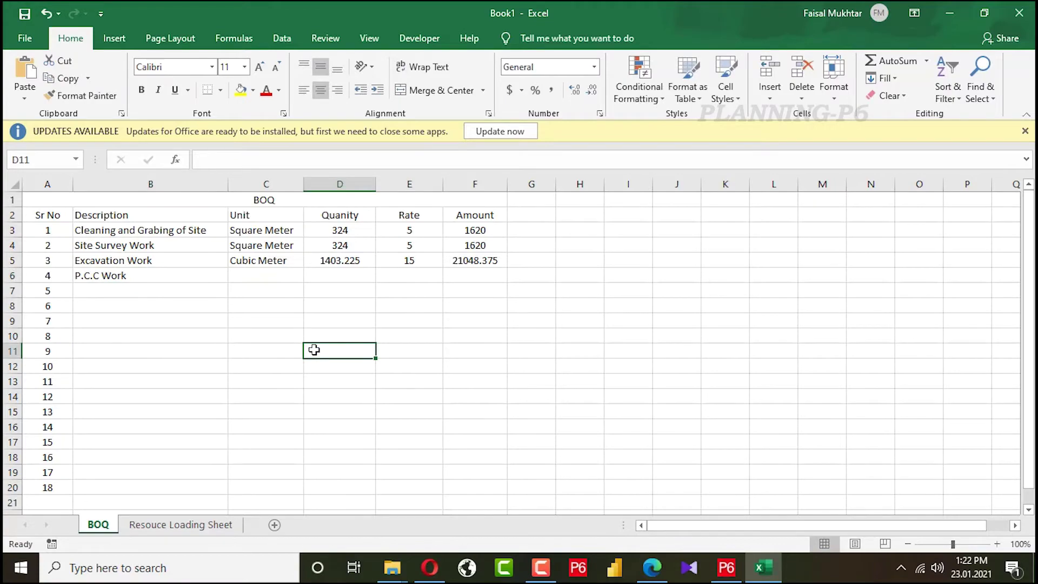
# Check the tank section in the drawing PDF, return to the BOQ and enter Cubic Meter as the unit for P.C.C Work.
pyautogui.click(314, 350)
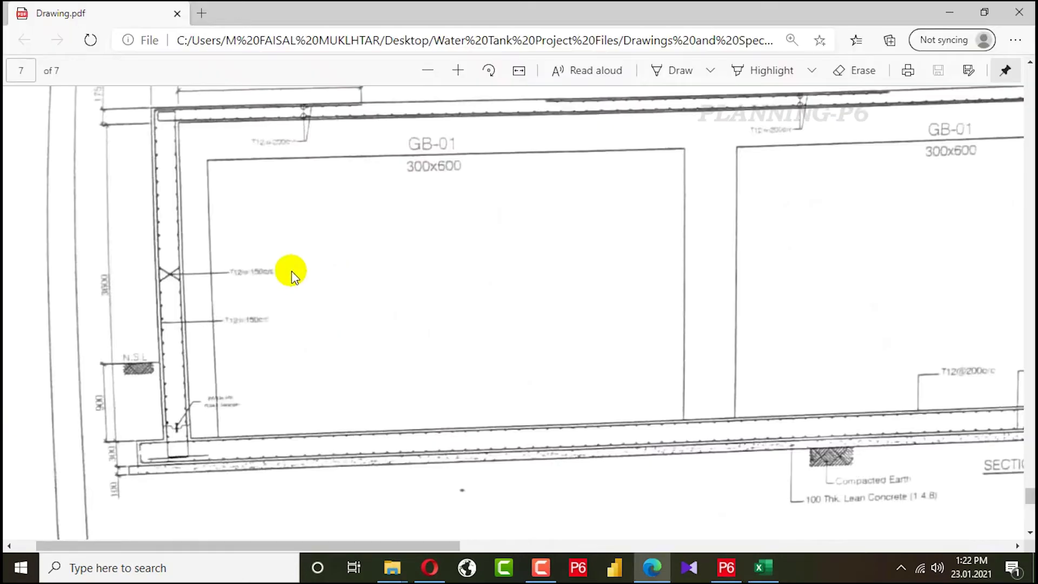
pyautogui.hotkey('alt', 'Tab')
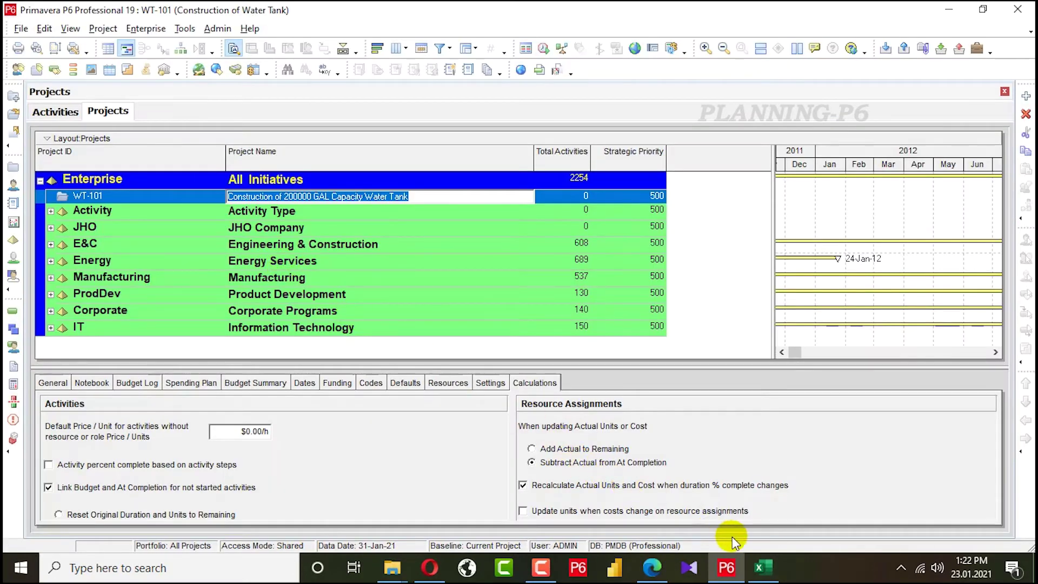
pyautogui.click(754, 562)
pyautogui.click(281, 351)
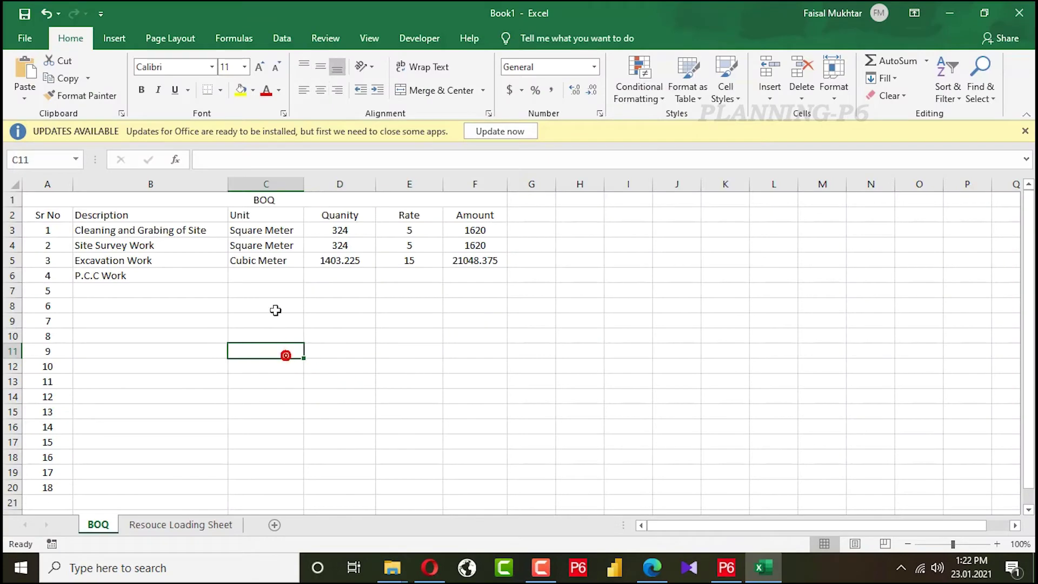
pyautogui.doubleClick(274, 278)
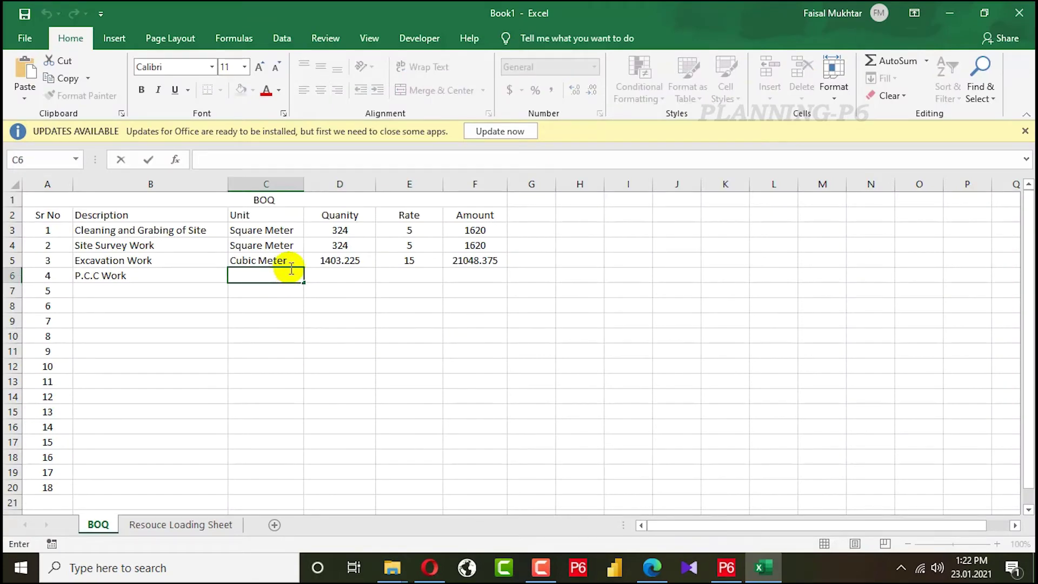
pyautogui.write('Cubic Meter')
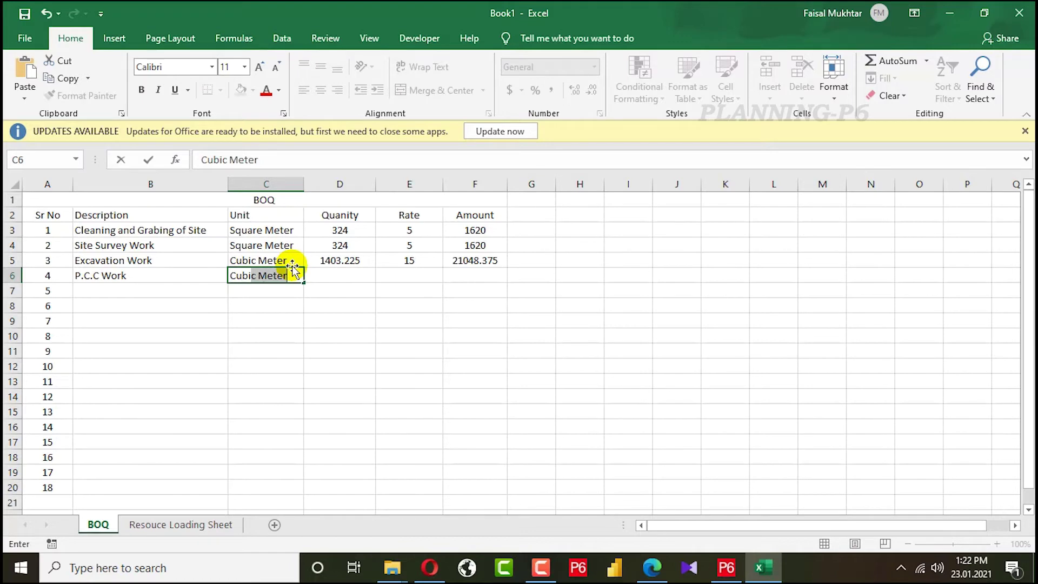
pyautogui.click(459, 290)
# Enter the P.C.C Work quantity formula =18*18*.100 in D6.
pyautogui.click(340, 277)
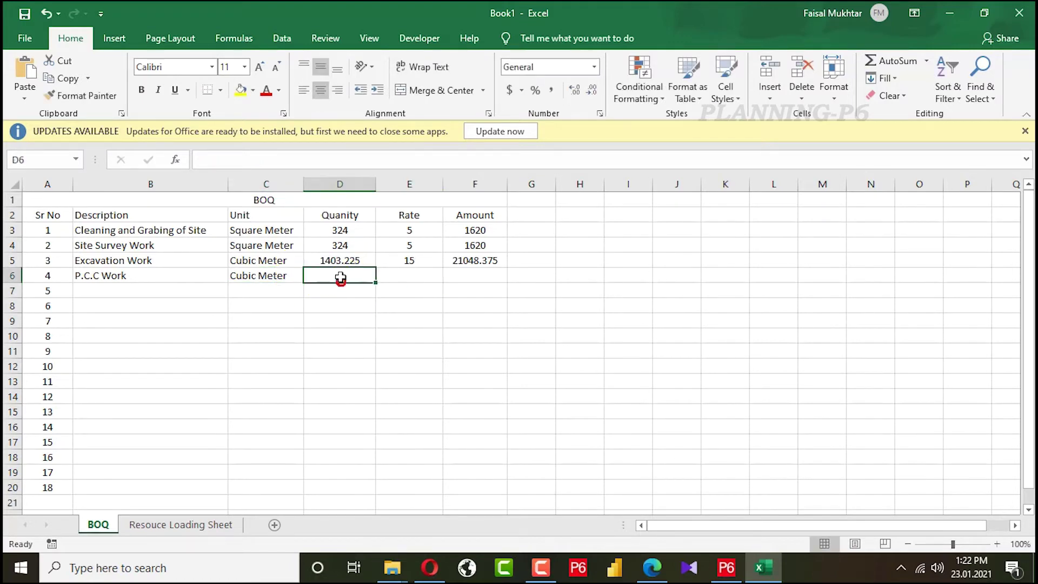
pyautogui.write('=18*18*.100')
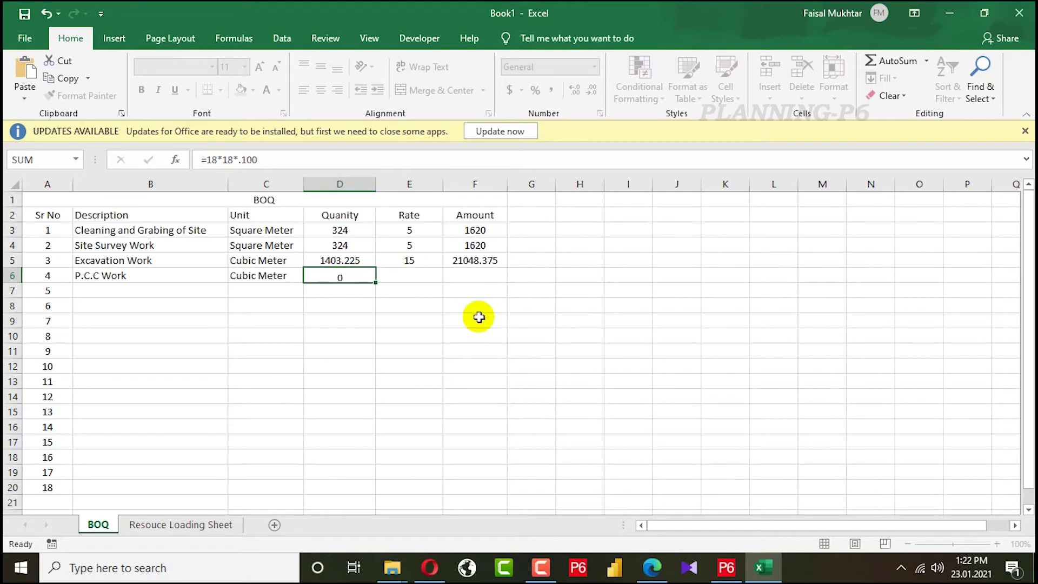
pyautogui.click(543, 334)
pyautogui.click(370, 275)
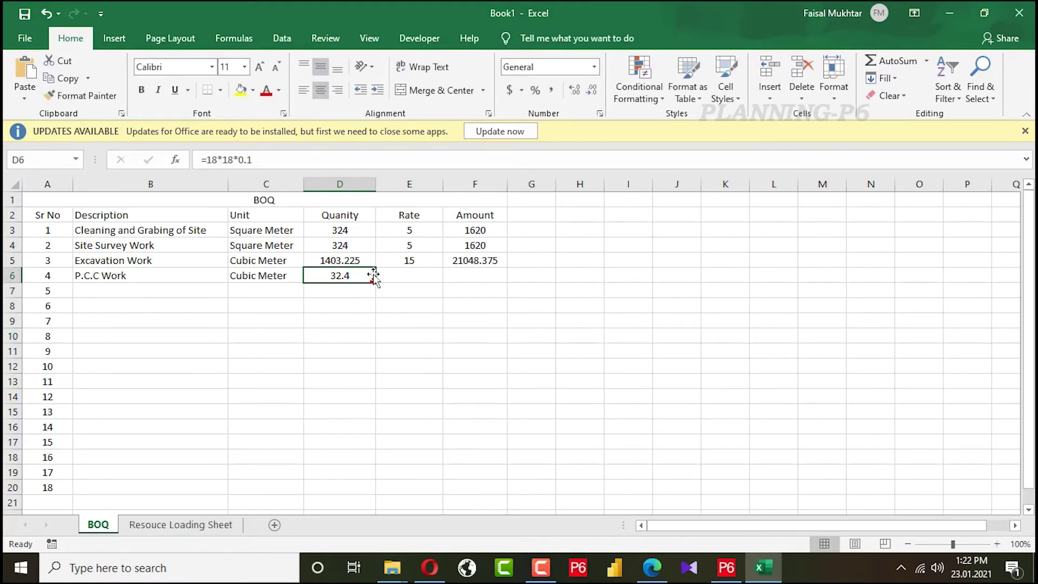
# Fill the Excavation Work rate of 15 down to the P.C.C Work row.
pyautogui.click(410, 264)
pyautogui.moveTo(442, 270); pyautogui.dragTo(435, 282)
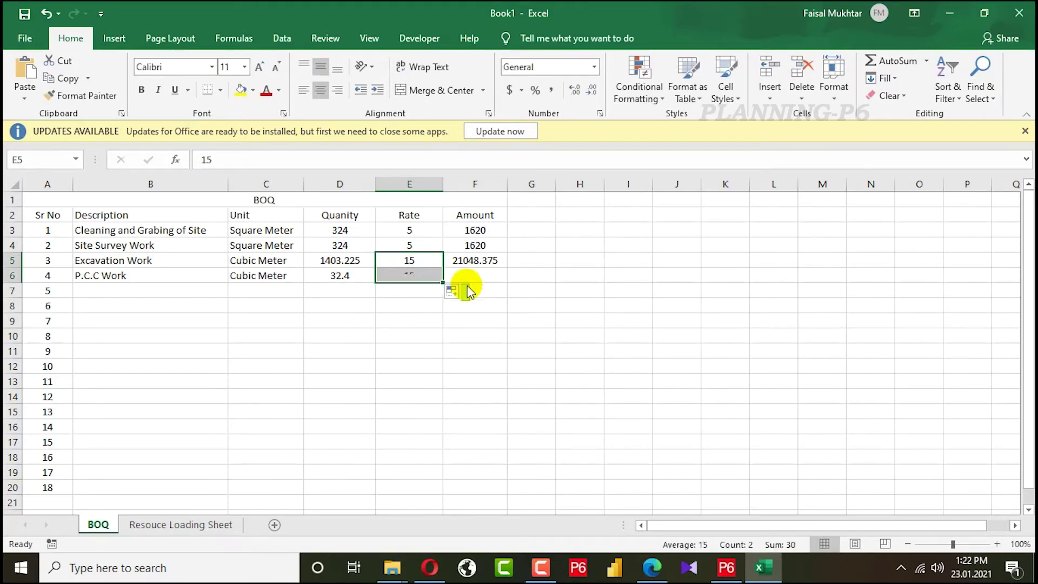
pyautogui.click(592, 304)
pyautogui.click(411, 274)
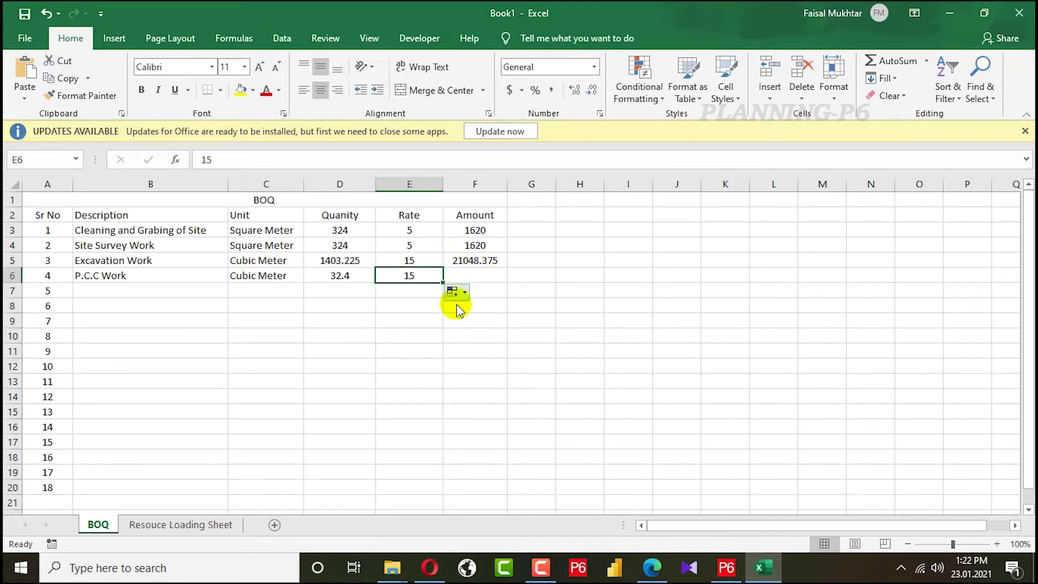
pyautogui.click(491, 352)
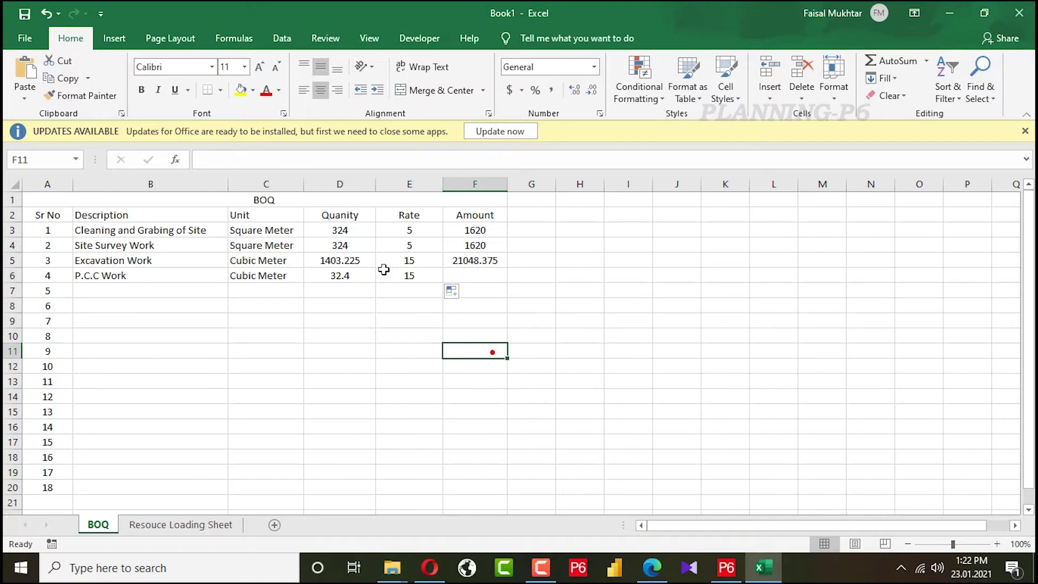
# Set the P.C.C Work rate in E6 to 220.
pyautogui.click(425, 273)
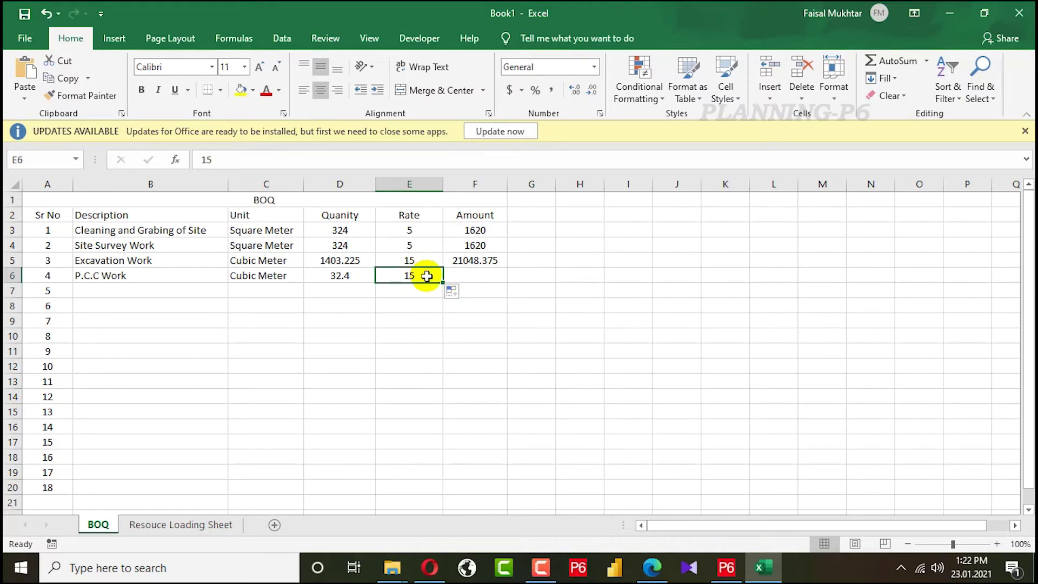
pyautogui.write('220')
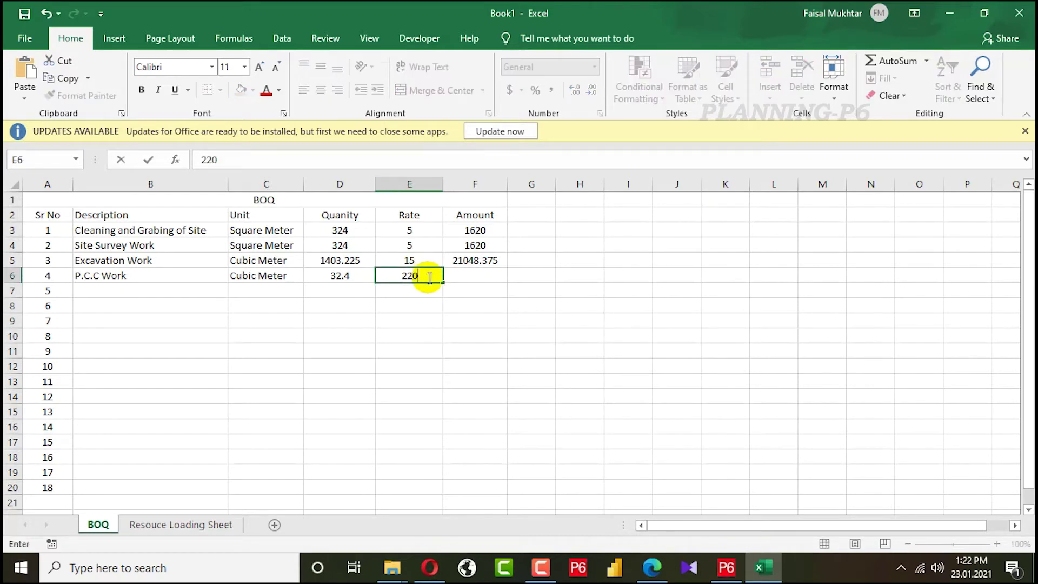
pyautogui.press('Return')
pyautogui.click(609, 292)
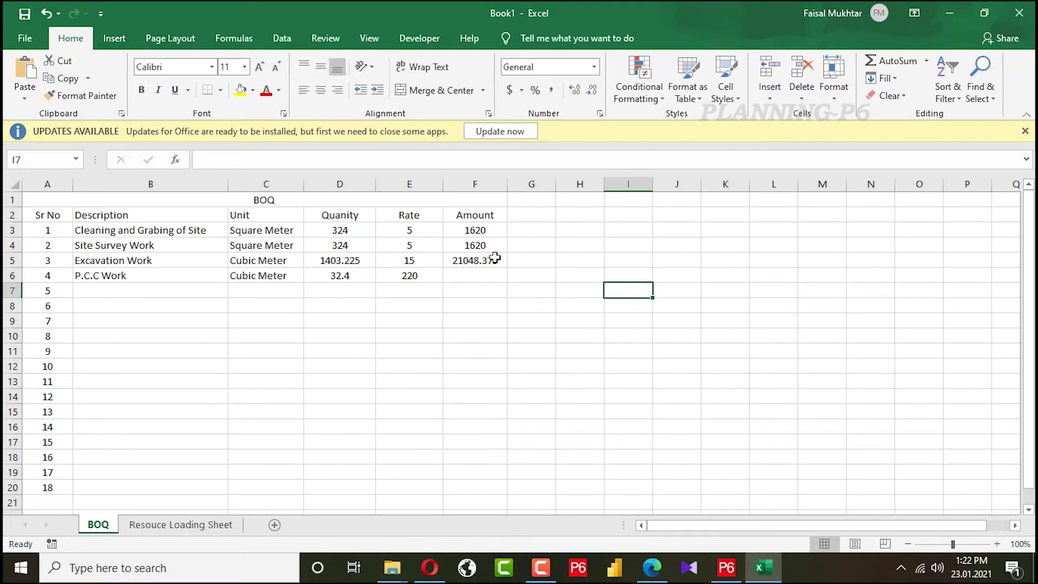
# Fill the amount formula from the Excavation Work row down to the P.C.C Work row.
pyautogui.click(494, 258)
pyautogui.moveTo(500, 266); pyautogui.dragTo(505, 290)
pyautogui.click(611, 260)
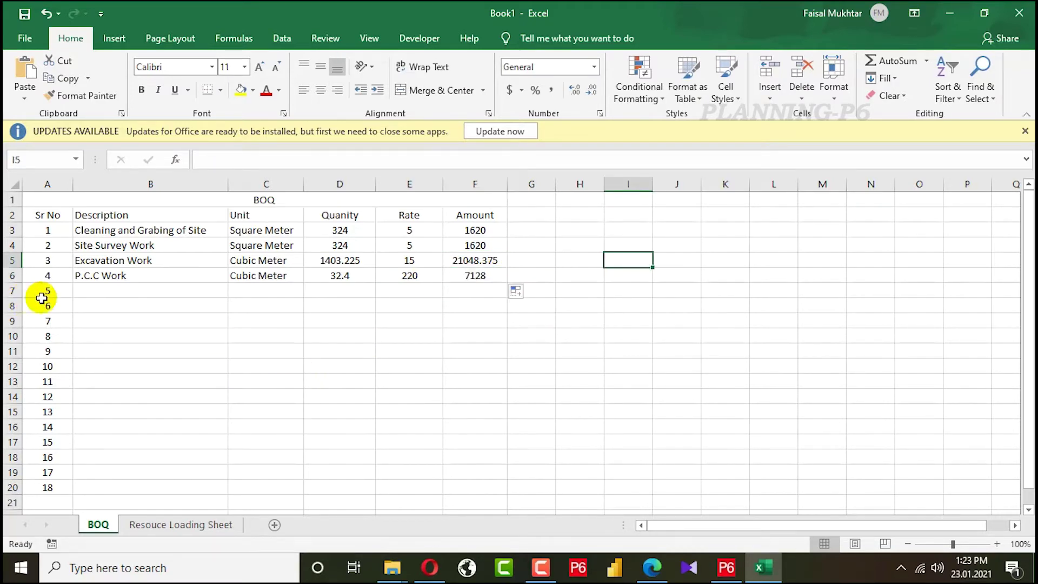
# Review the rate, amount formula and quantity formula of P.C.C Work, and the rate of Excavation Work.
pyautogui.click(408, 274)
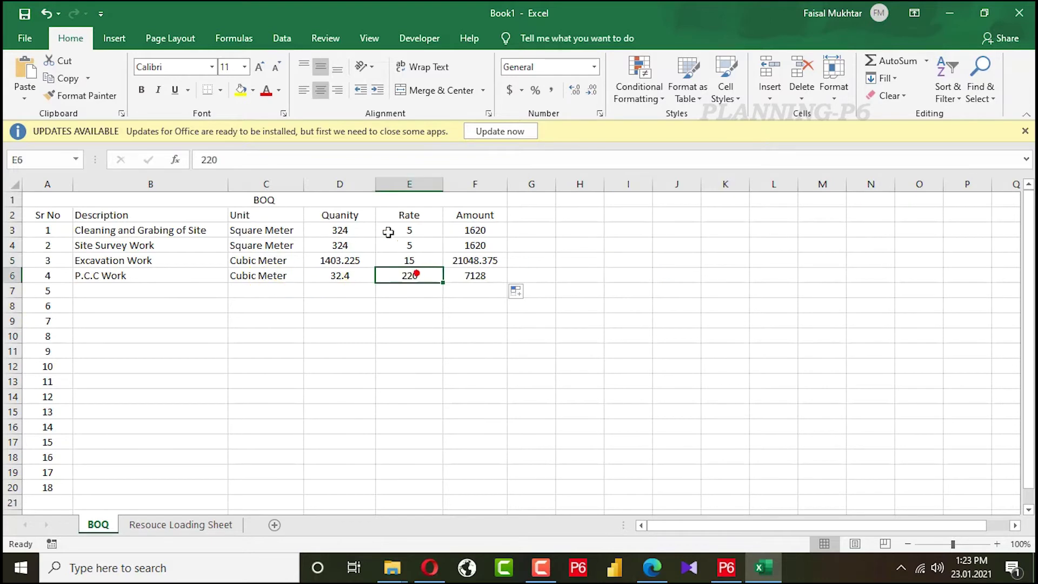
pyautogui.click(382, 163)
pyautogui.moveTo(565, 331); pyautogui.dragTo(549, 323)
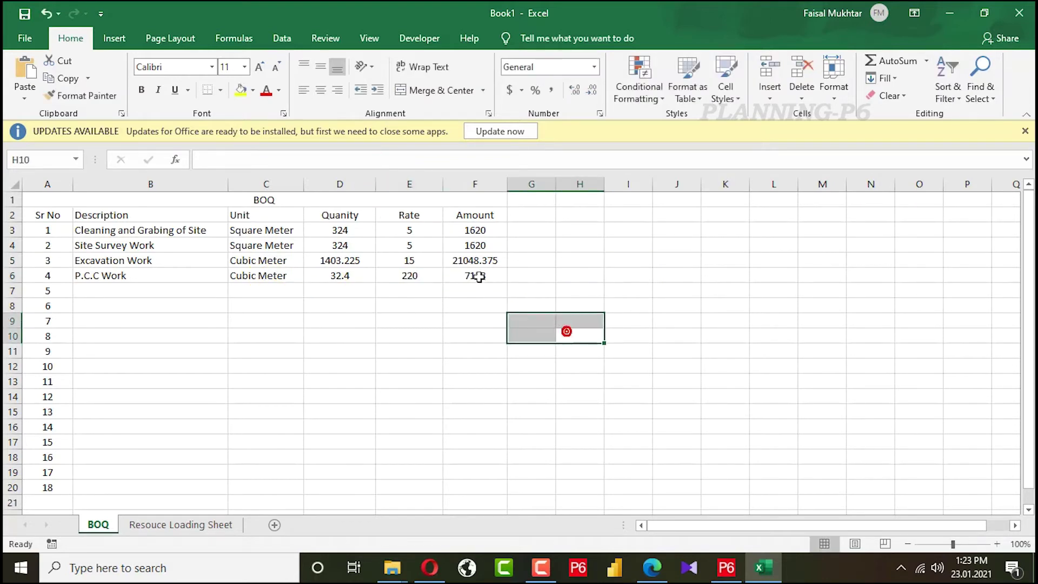
pyautogui.click(477, 273)
pyautogui.click(325, 160)
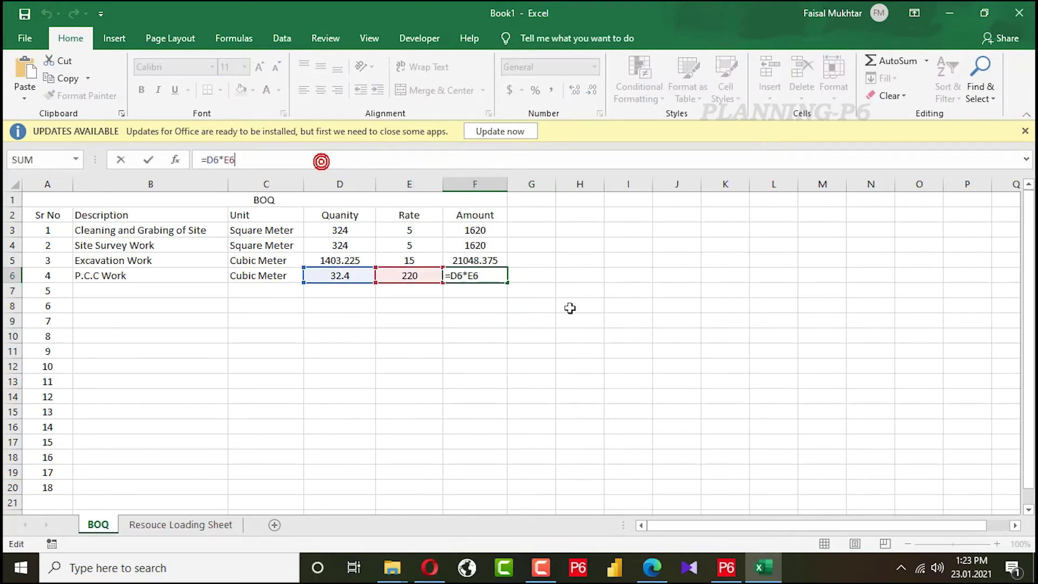
pyautogui.click(652, 306)
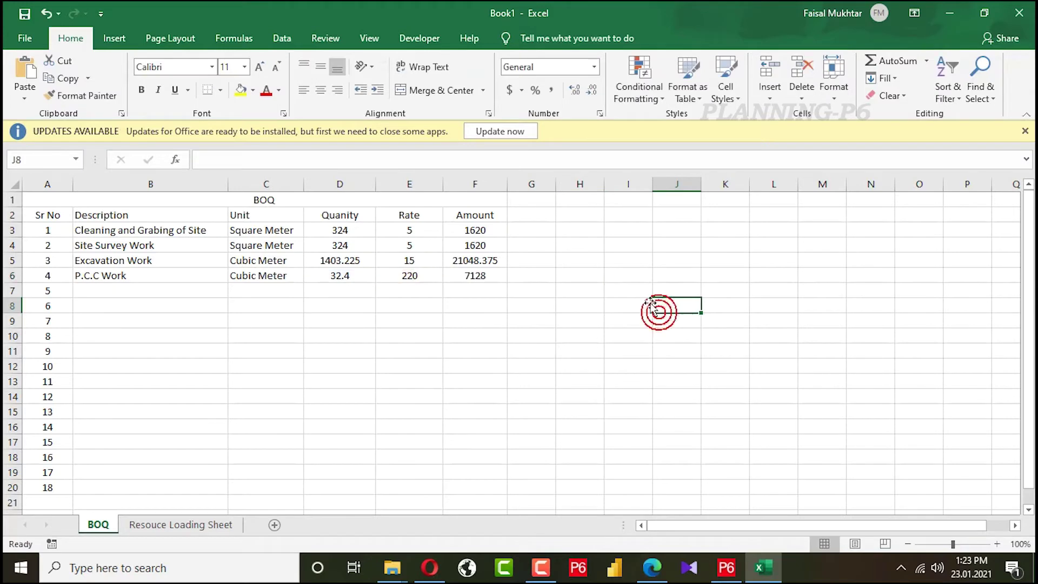
pyautogui.click(353, 287)
pyautogui.click(352, 273)
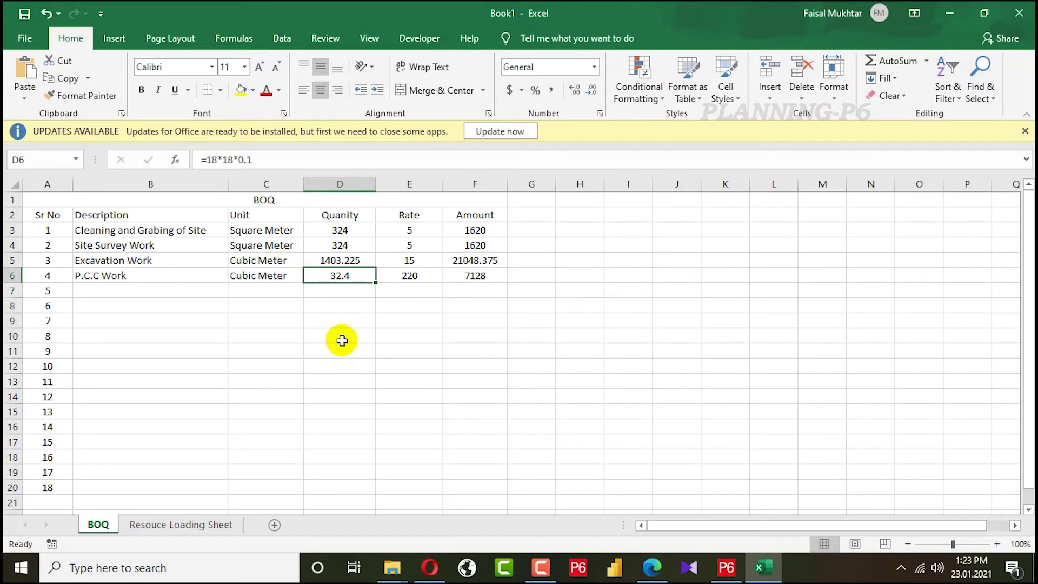
pyautogui.click(465, 303)
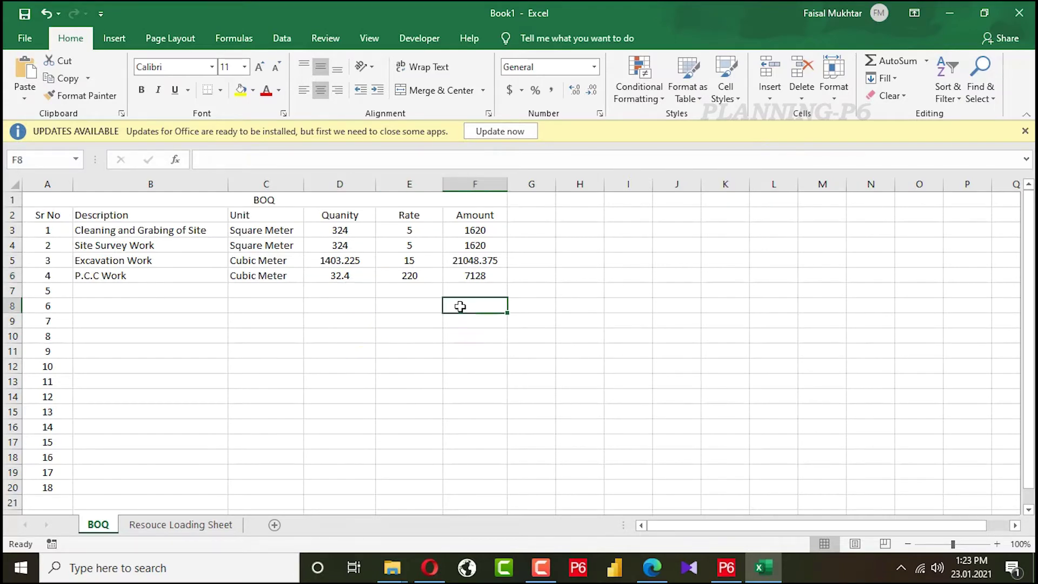
pyautogui.click(407, 258)
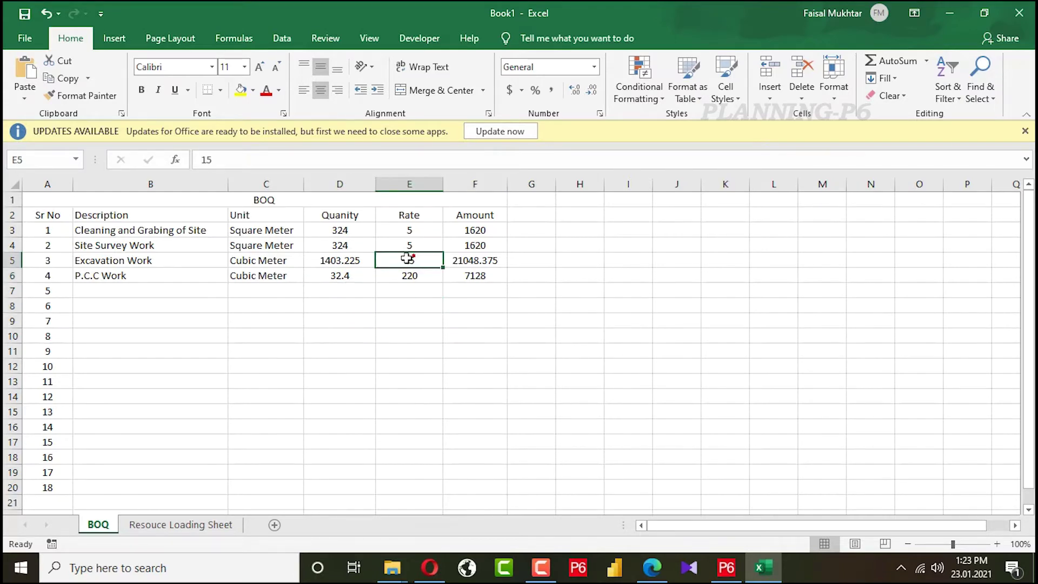
# Change the Excavation Work rate in E5 to the formula =15*35.32.
pyautogui.click(199, 160)
pyautogui.write('=')
pyautogui.click(270, 162)
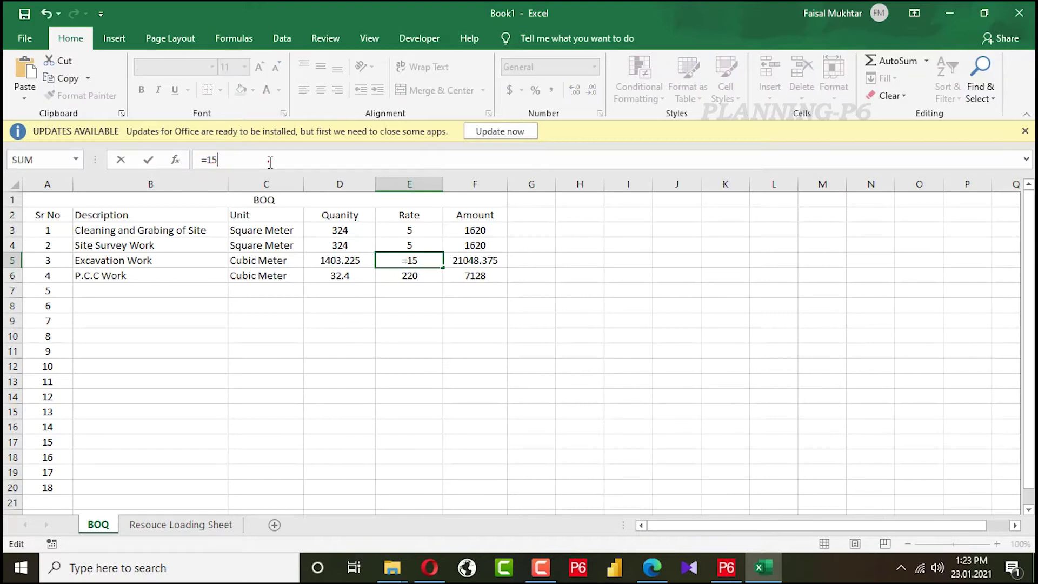
pyautogui.write('*35.32')
pyautogui.press('Return')
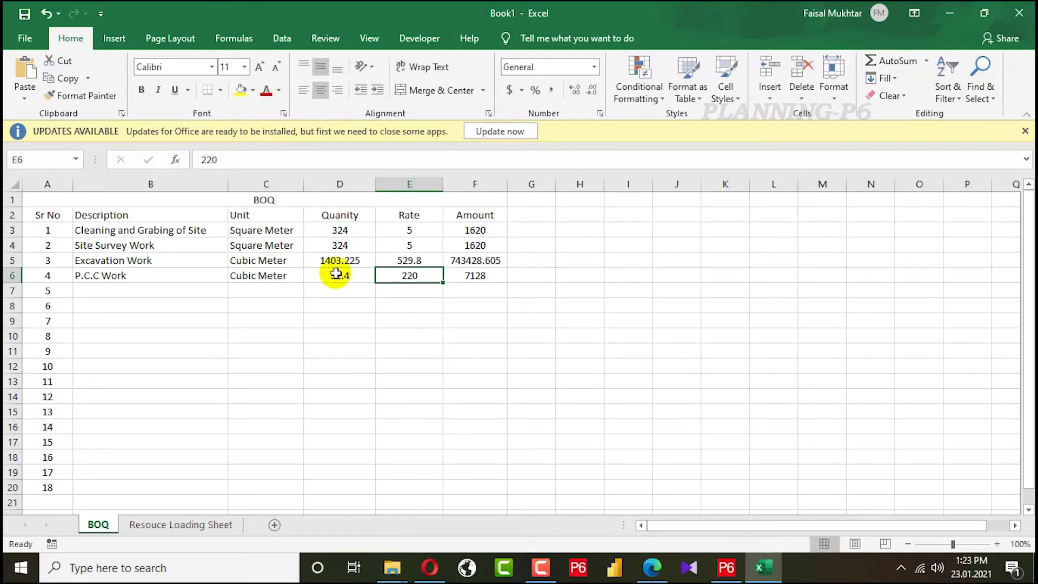
# Change the P.C.C Work rate in E6 to the formula =220*35.32.
pyautogui.click(202, 159)
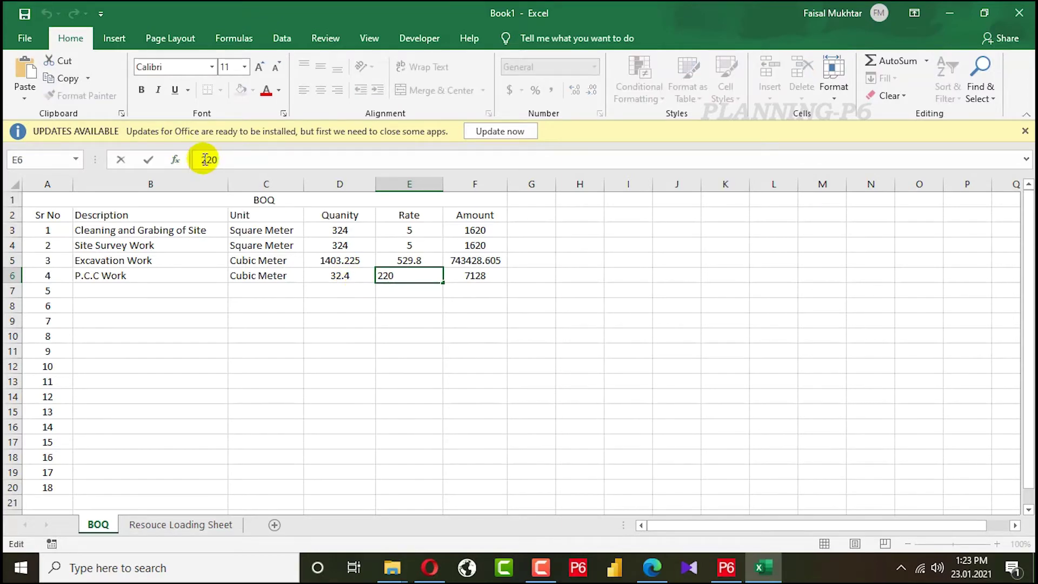
pyautogui.write('=')
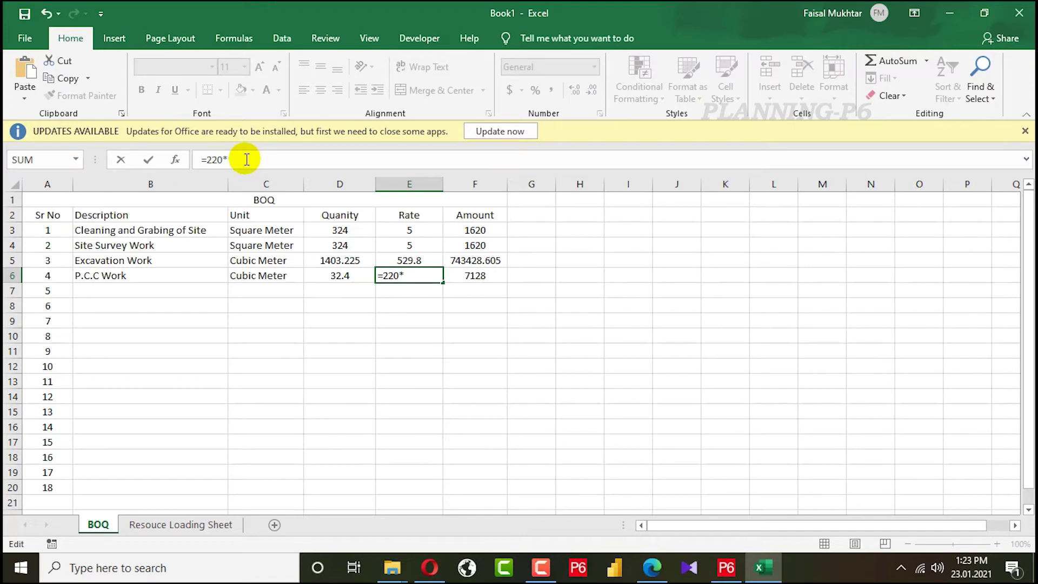
pyautogui.write('*35.32')
pyautogui.press('Return')
# Change the Site Survey Work rate in E4 to the formula =5*10.1.
pyautogui.click(420, 246)
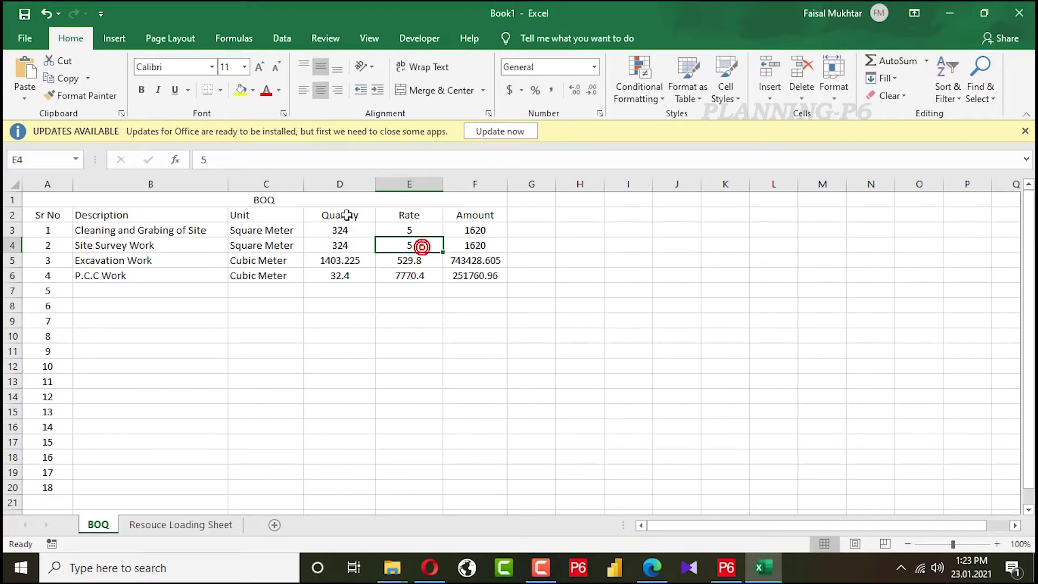
pyautogui.click(201, 159)
pyautogui.write('=')
pyautogui.click(244, 159)
pyautogui.write('*10.1')
pyautogui.press('Return')
# Change the Cleaning and Grabing of Site rate in E3 to the formula =5*10.1.
pyautogui.click(422, 231)
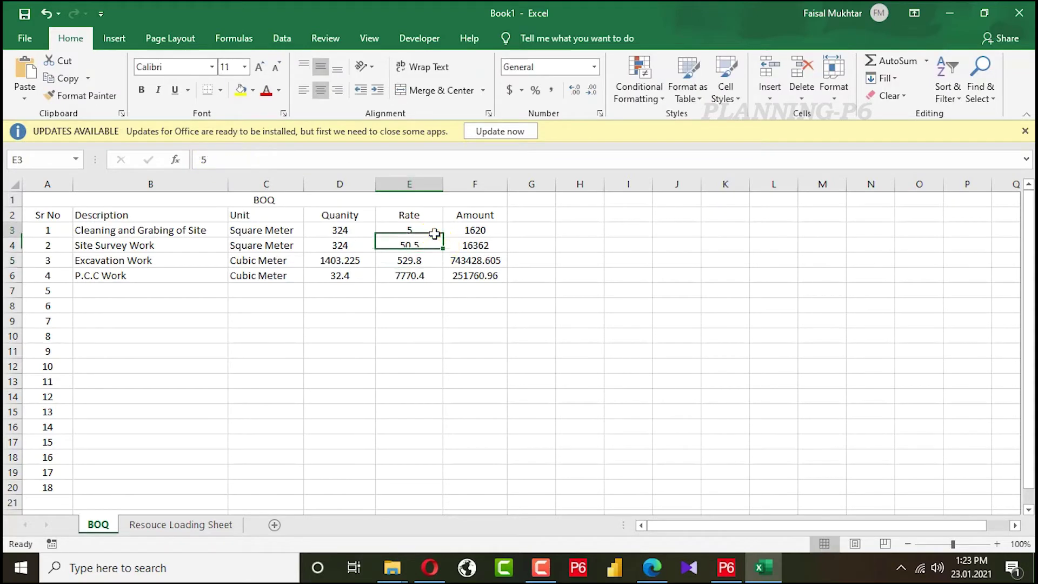
pyautogui.click(198, 159)
pyautogui.write('=5')
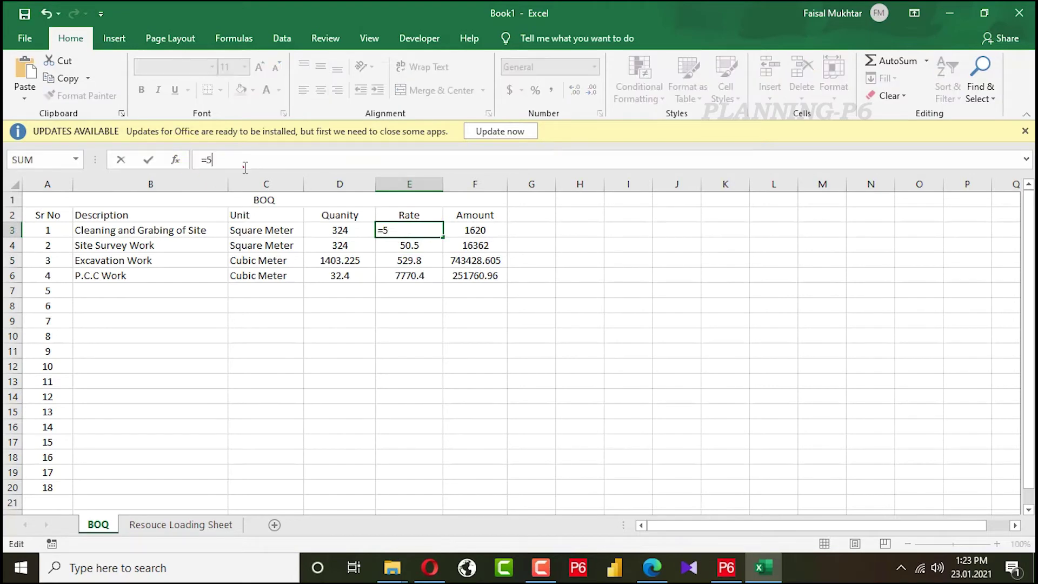
pyautogui.write('*10.10')
pyautogui.press('Return')
pyautogui.click(570, 290)
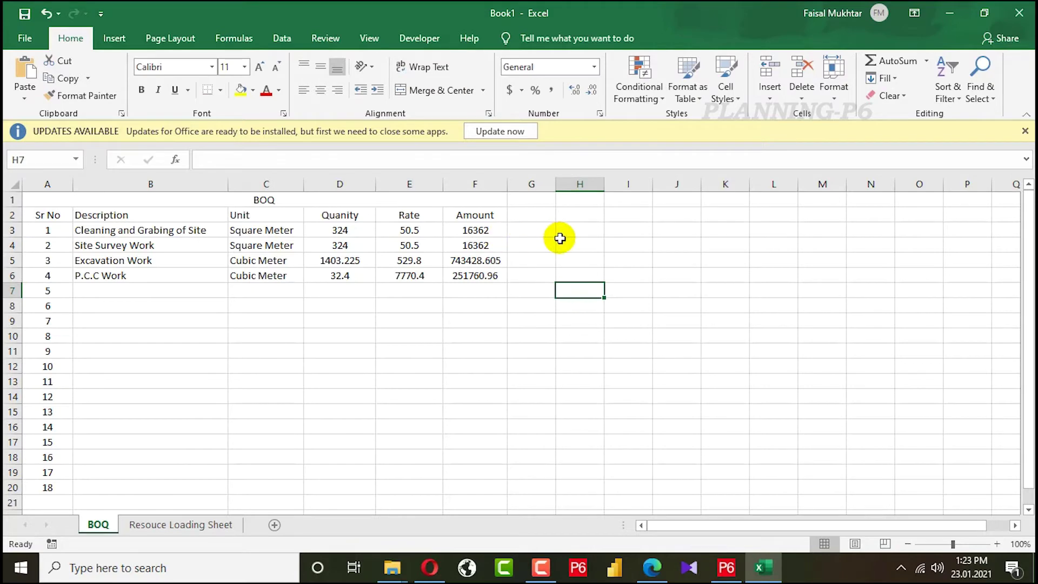
# Calculate the square metre conversion factor in spare cell H4 with =3.281*3.281.
pyautogui.click(586, 244)
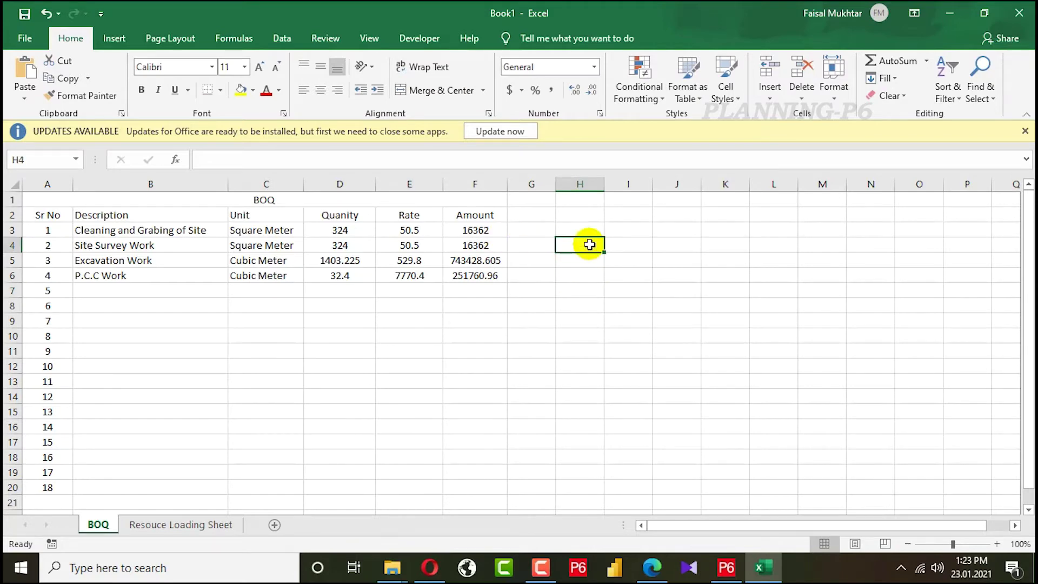
pyautogui.write('=3.2')
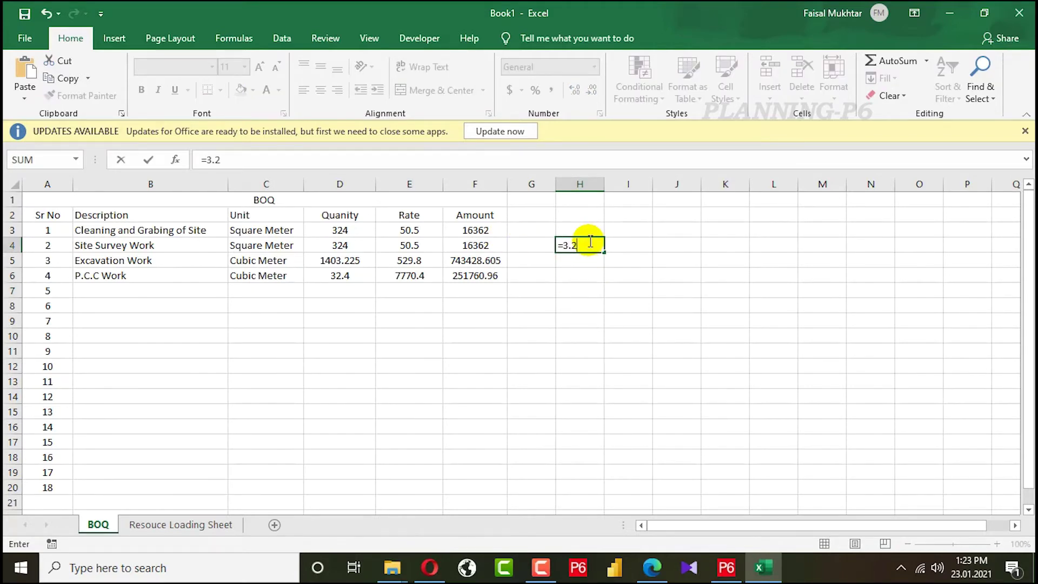
pyautogui.write('88')
pyautogui.press('Return')
# Correct the Cleaning and Grabing of Site rate in E3 to =5*10.76.
pyautogui.click(485, 216)
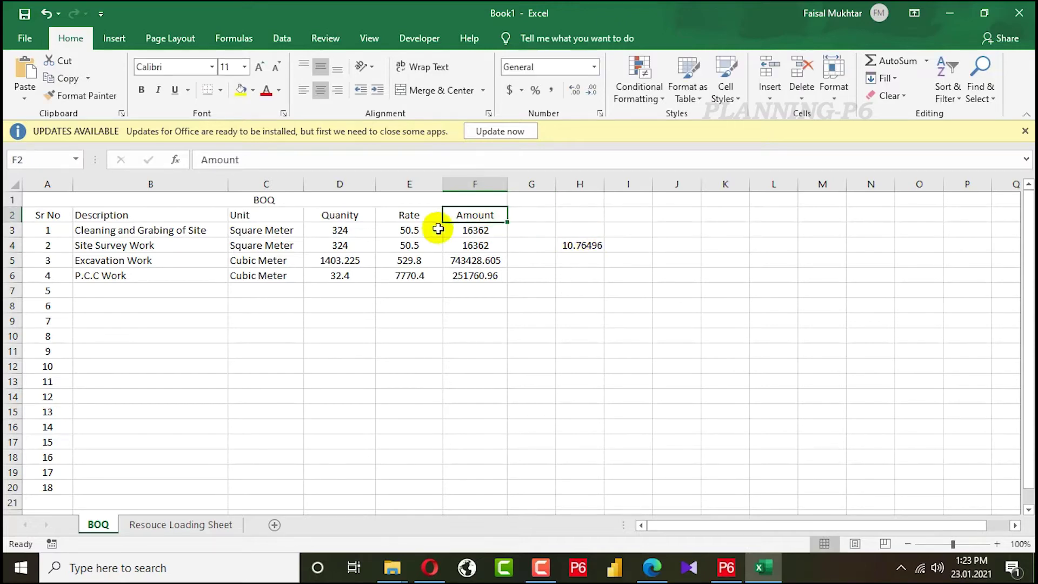
pyautogui.click(432, 230)
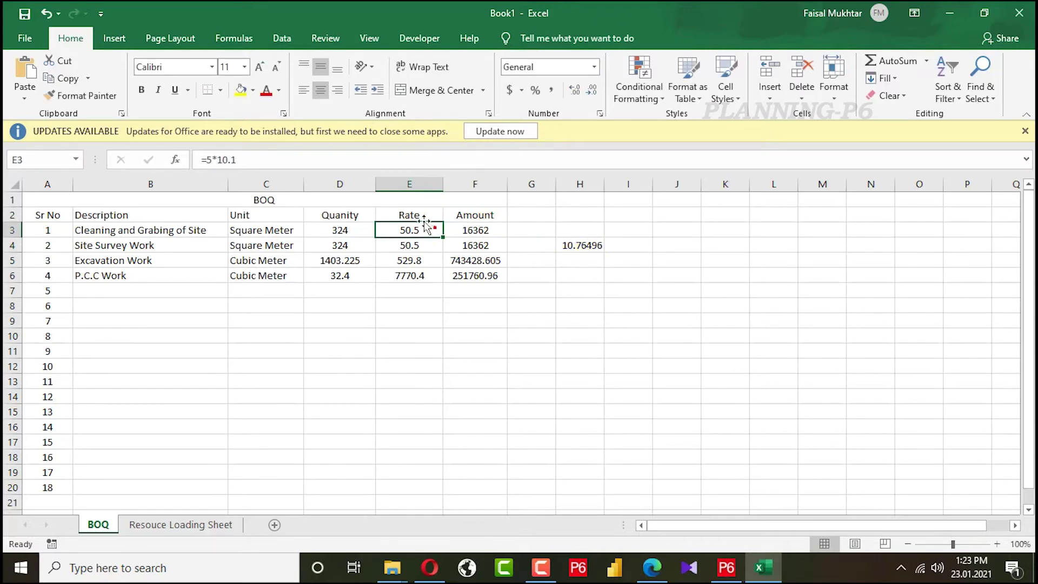
pyautogui.click(270, 158)
pyautogui.press('BackSpace')
pyautogui.write('7')
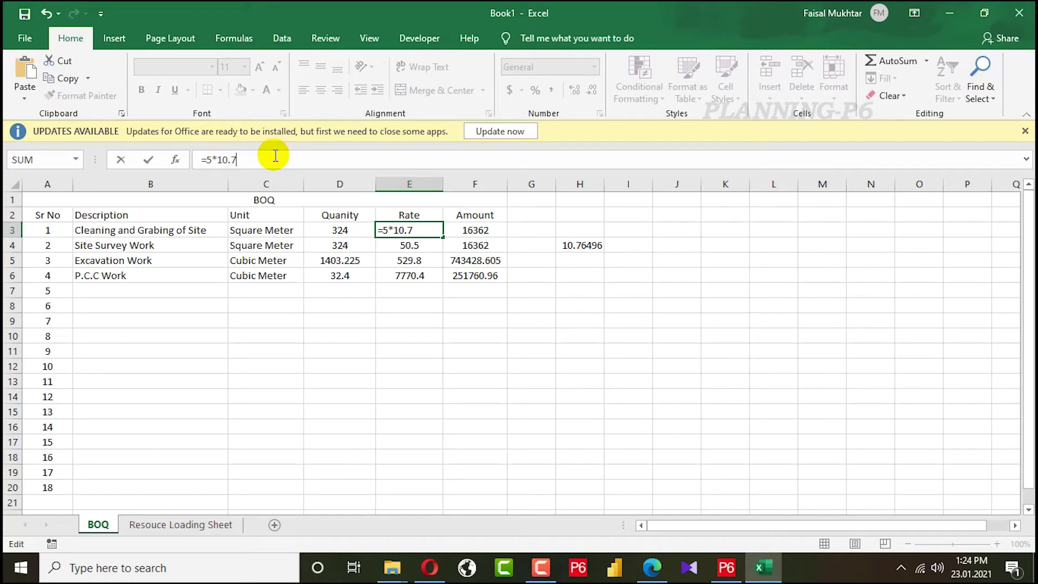
pyautogui.write('6')
# Correct the Site Survey Work rate in E4 to =5*10.76.
pyautogui.click(382, 247)
pyautogui.click(259, 157)
pyautogui.press('BackSpace')
pyautogui.write('76')
pyautogui.click(433, 355)
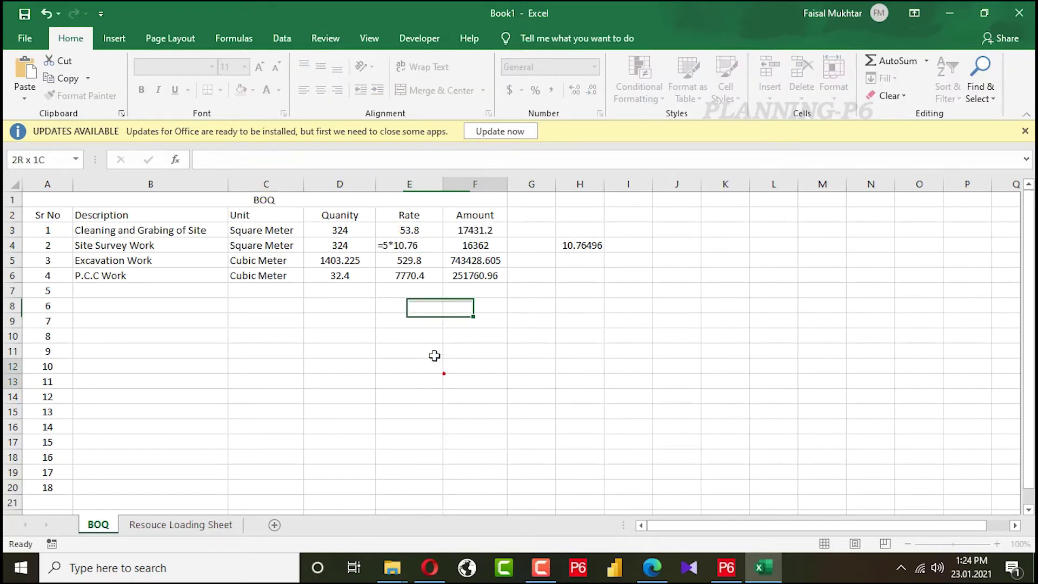
pyautogui.click(409, 260)
# Extend the calculation in H4 to =3.281*3.281*3.281 to check the cubic factor, and clear the cell.
pyautogui.click(587, 245)
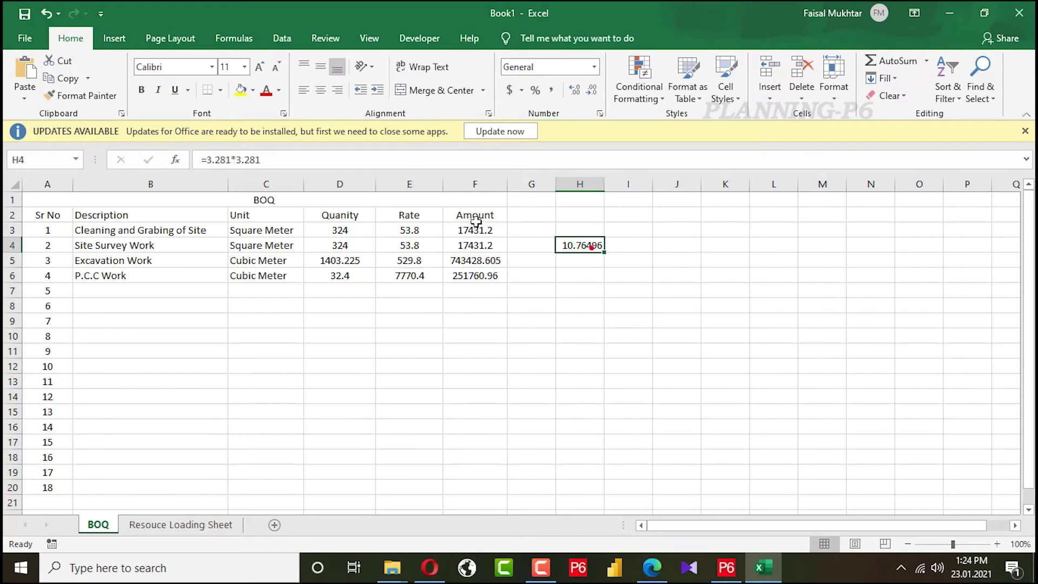
pyautogui.click(332, 160)
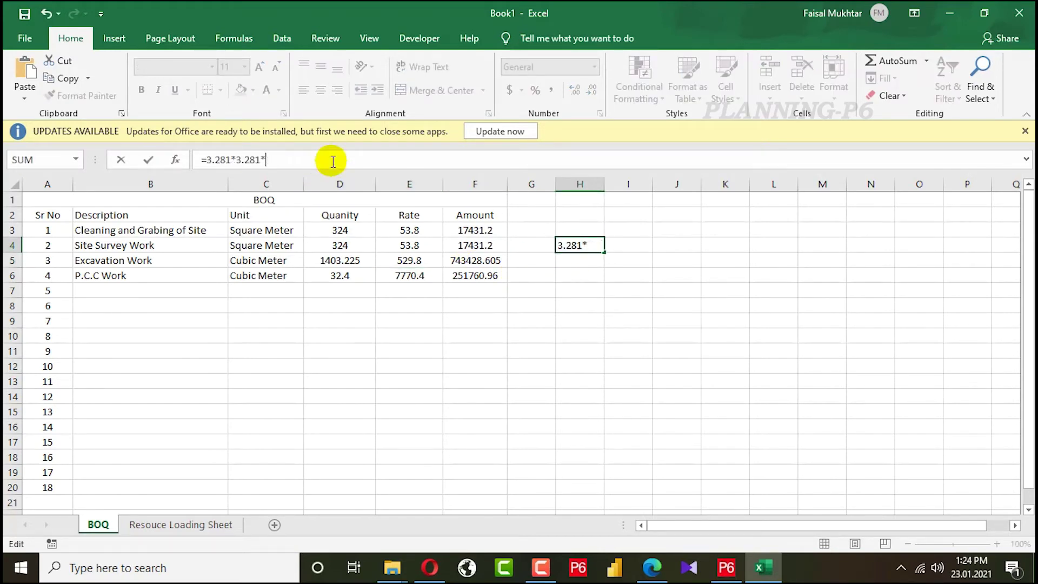
pyautogui.press('Return')
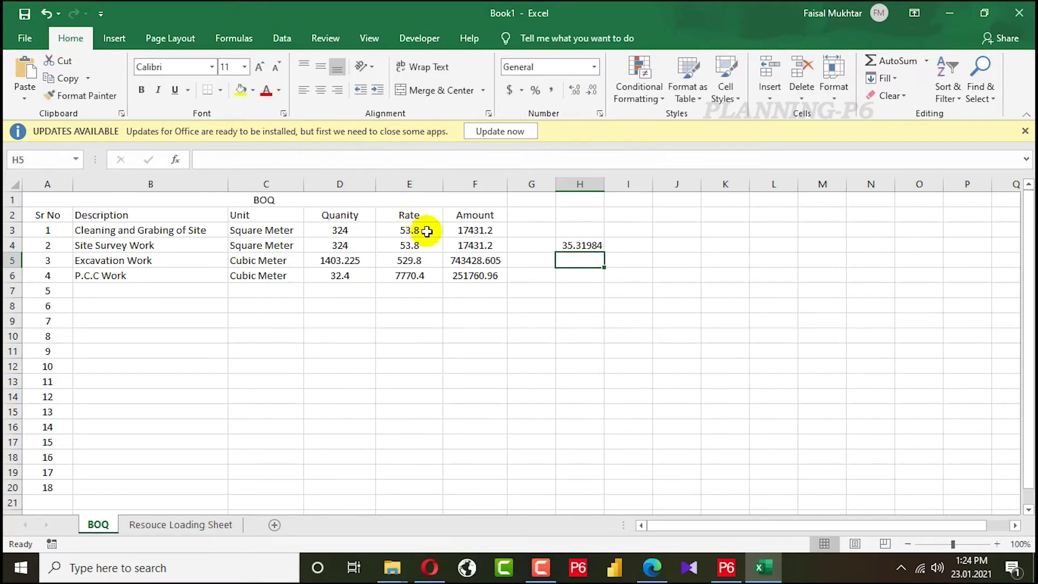
pyautogui.click(562, 246)
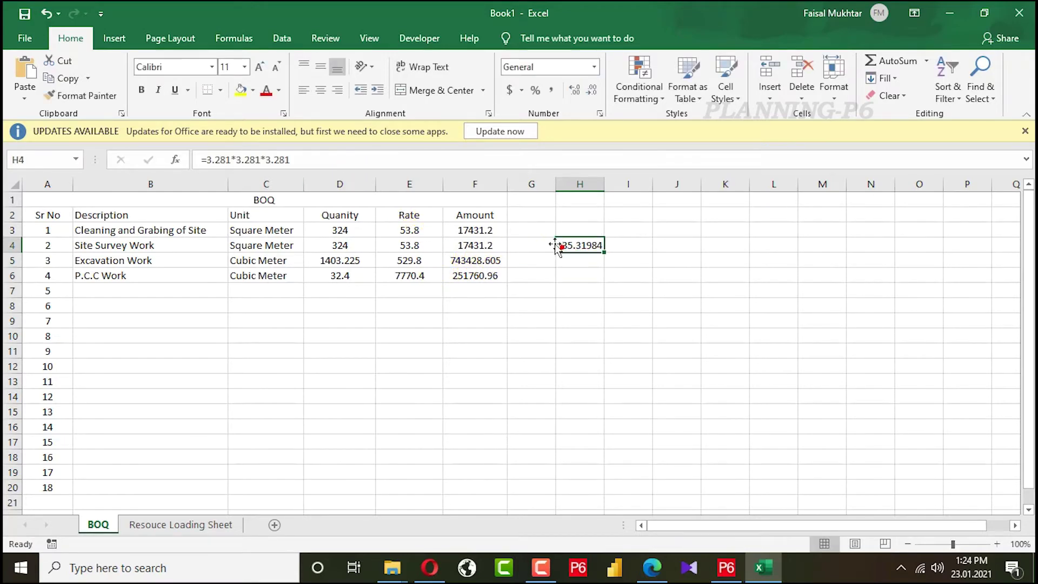
pyautogui.click(627, 426)
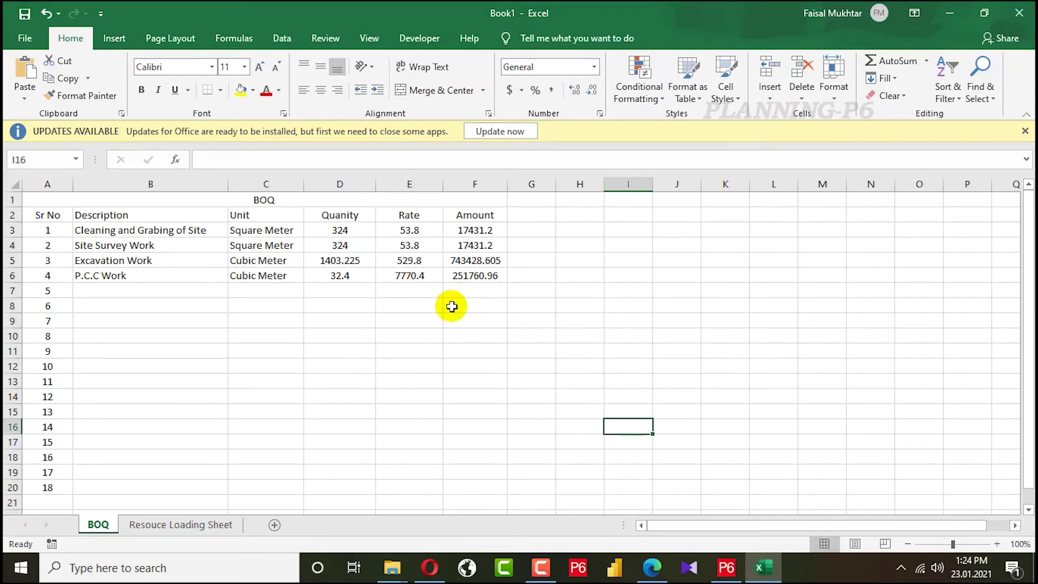
# Format the whole Amount column F with the comma number style.
pyautogui.click(474, 259)
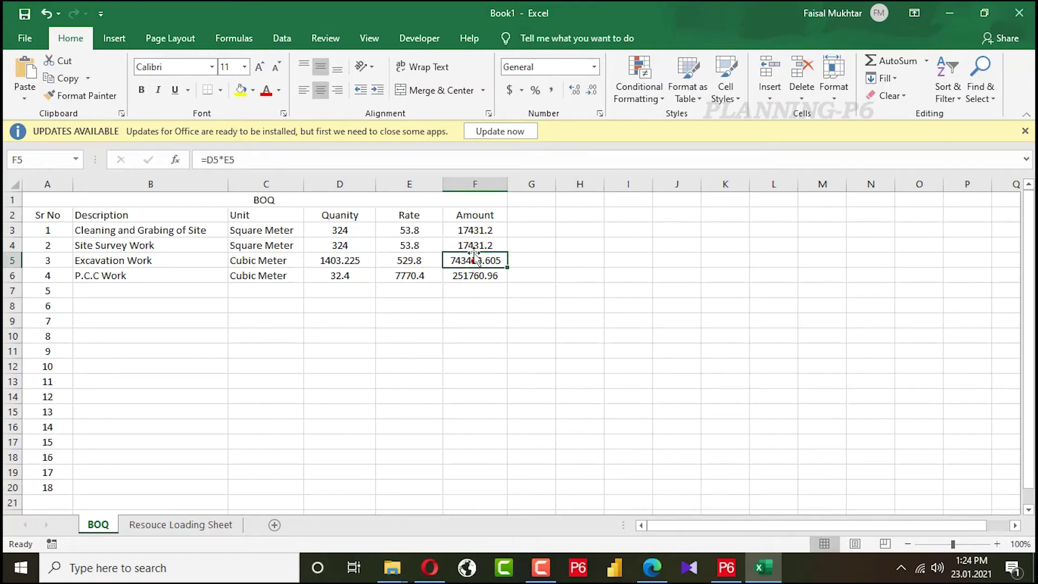
pyautogui.click(474, 184)
pyautogui.click(550, 95)
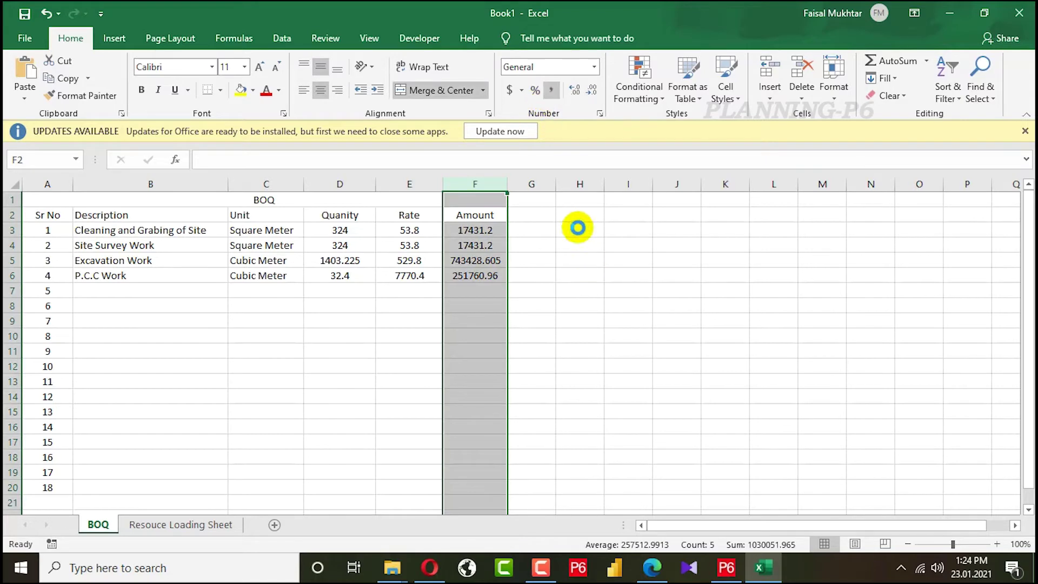
pyautogui.click(577, 270)
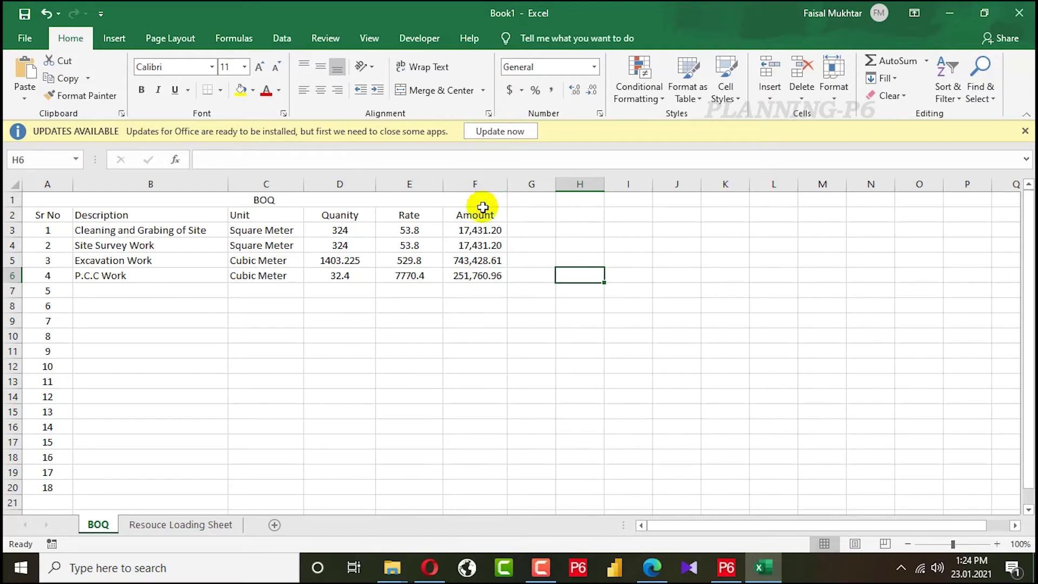
pyautogui.click(479, 376)
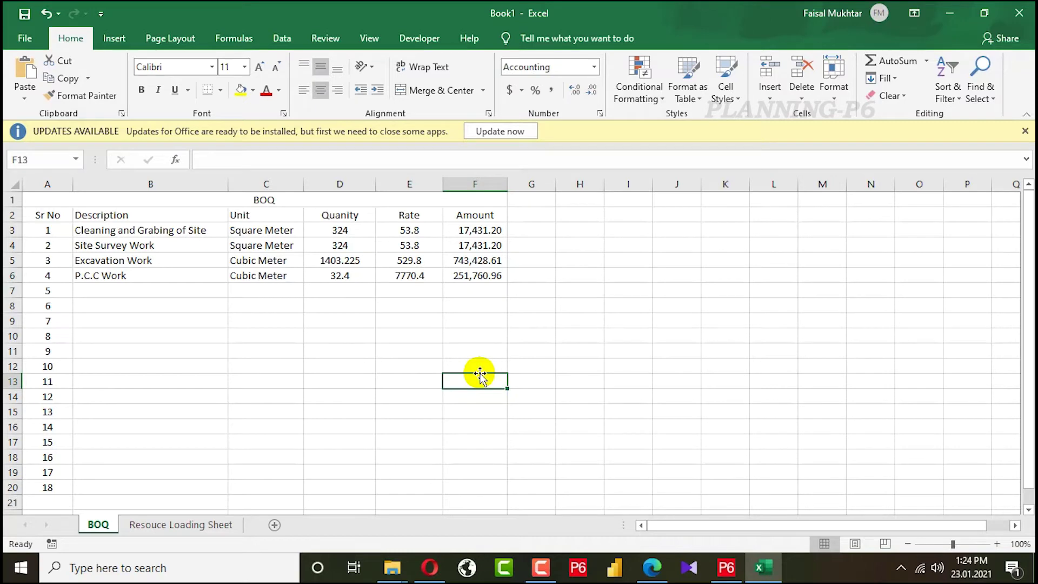
# Consult the tank section drawing and enter Raft Foundation Work as the description of item 5 in B7.
pyautogui.click(115, 289)
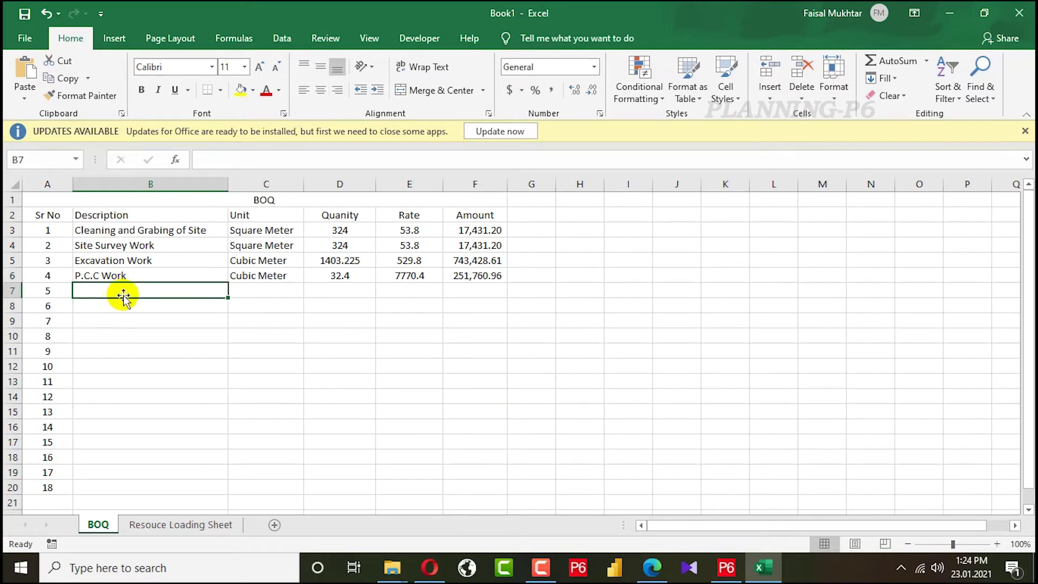
pyautogui.hotkey('alt', 'Tab')
pyautogui.hotkey('alt', 'Tab')
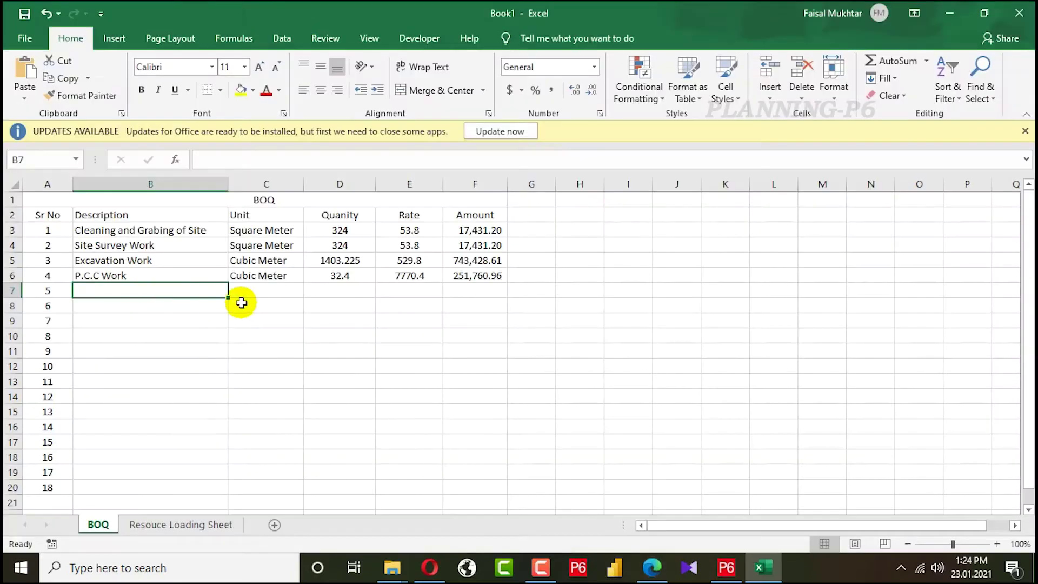
pyautogui.hotkey('alt', 'Tab')
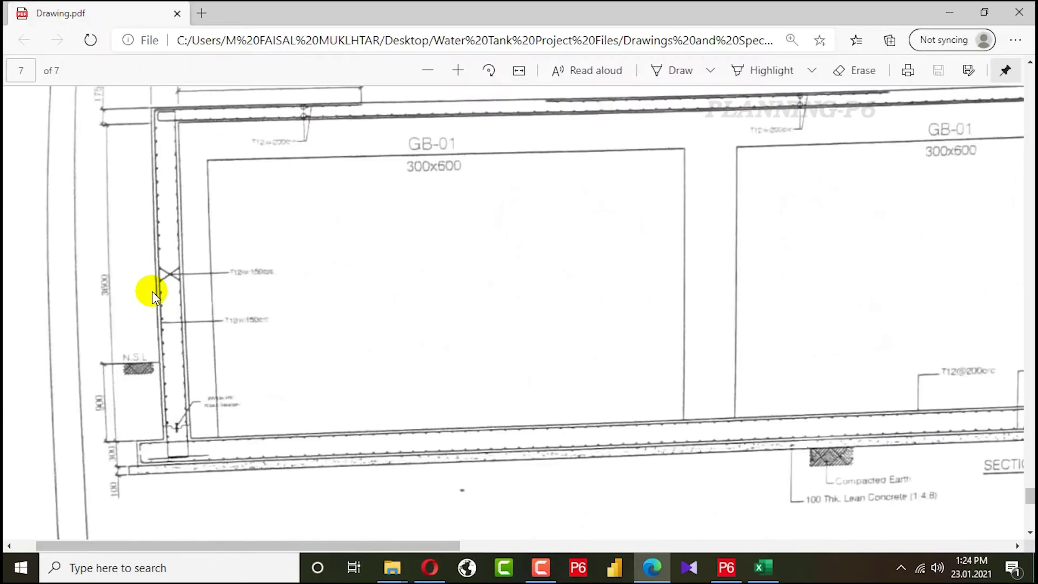
pyautogui.hotkey('alt', 'Tab')
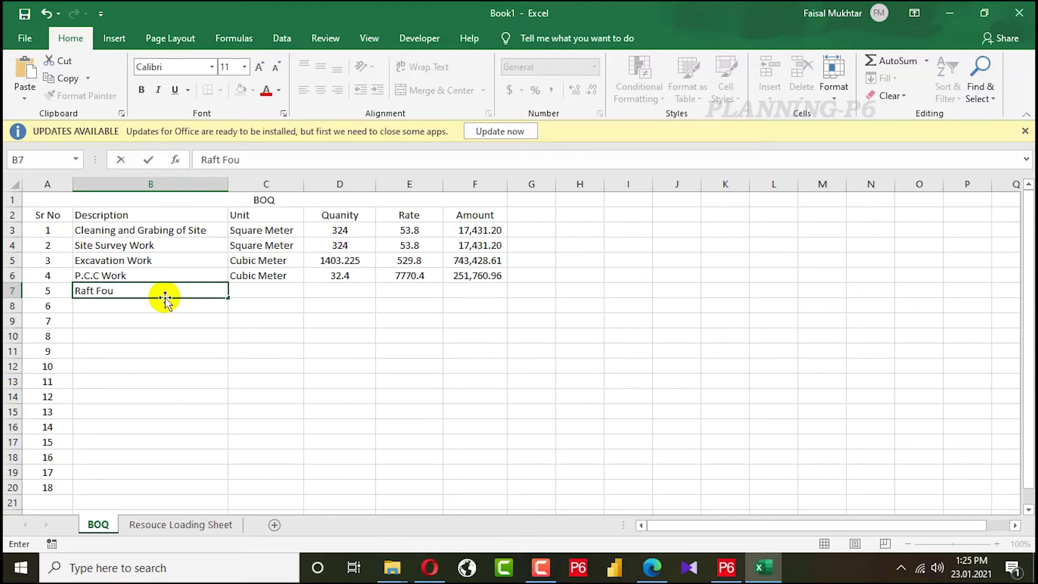
pyautogui.write('datio')
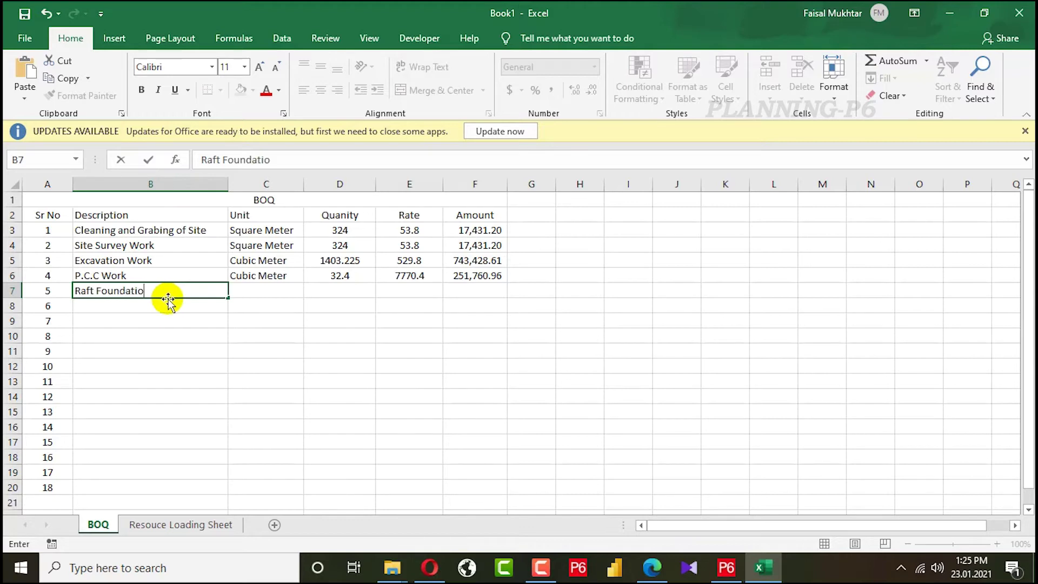
pyautogui.write('n Wor')
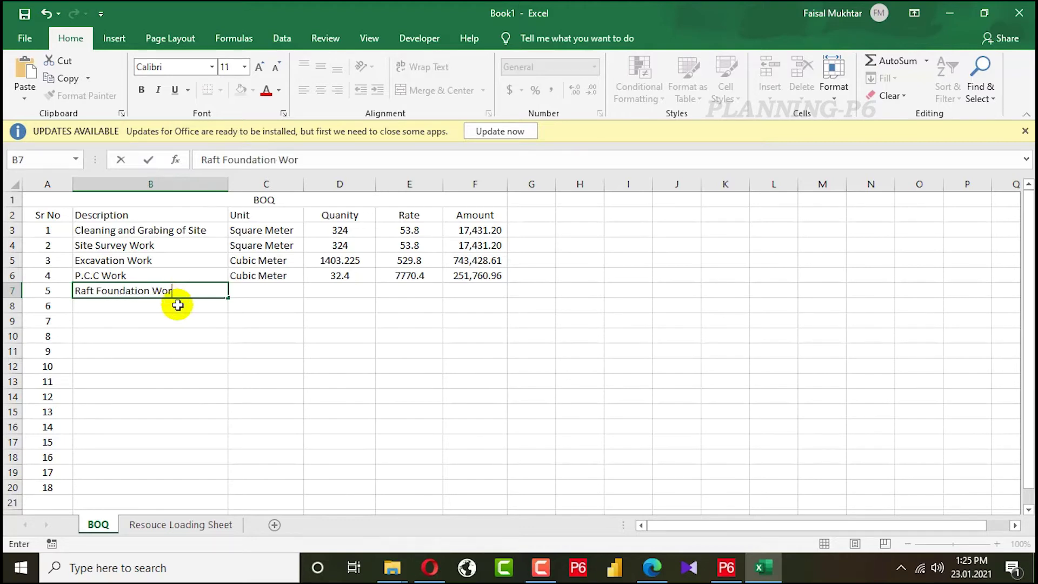
pyautogui.write('k')
pyautogui.click(492, 416)
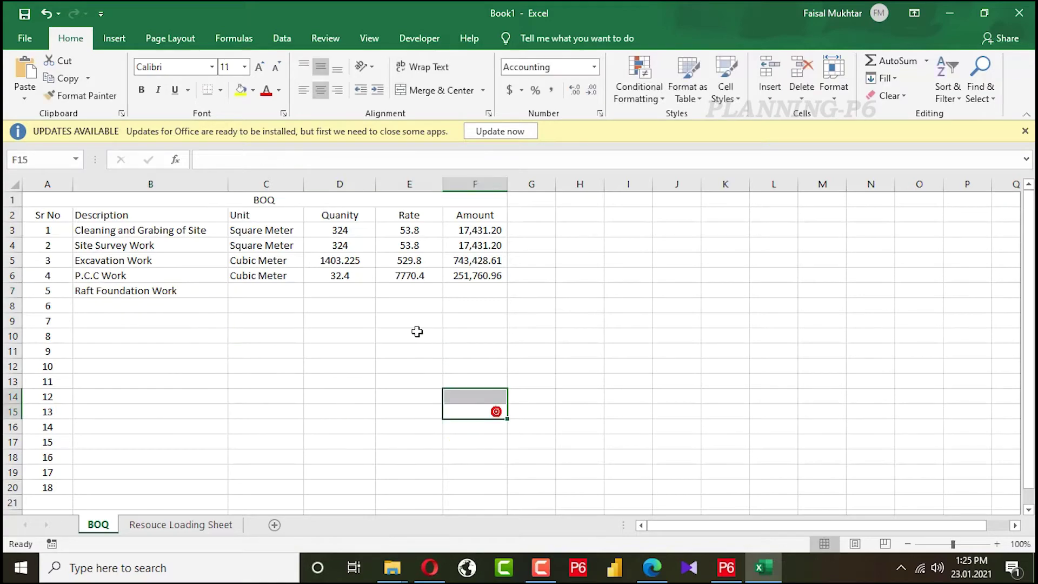
# Check the raft foundation in the tank section drawing and return to the BOQ workbook in Excel.
pyautogui.hotkey('alt', 'Tab')
pyautogui.hotkey('alt', 'Tab')
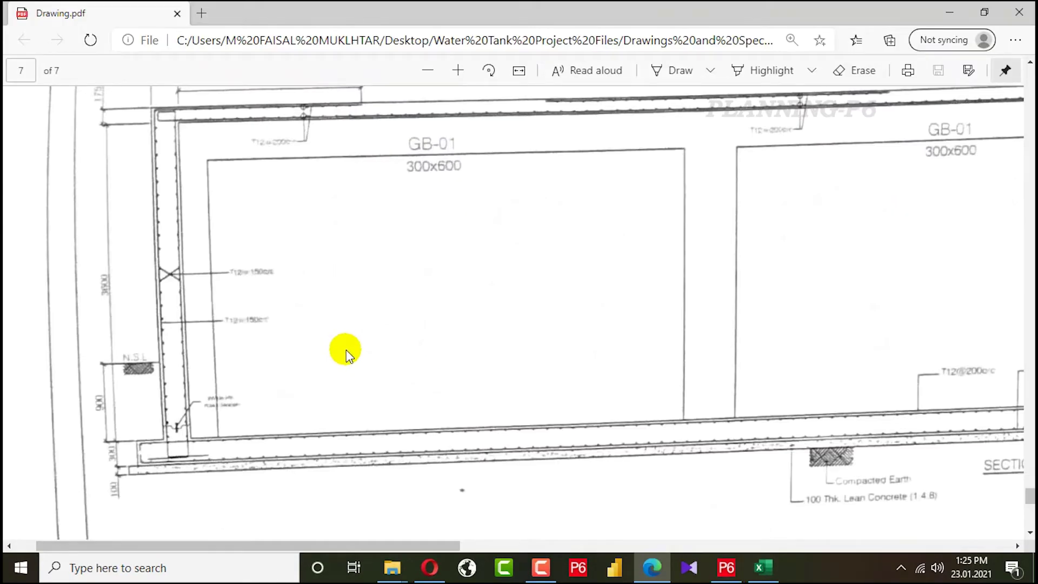
pyautogui.hotkey('alt', 'Tab')
pyautogui.hotkey('alt', 'Tab')
pyautogui.hotkey('alt', 'Tab')
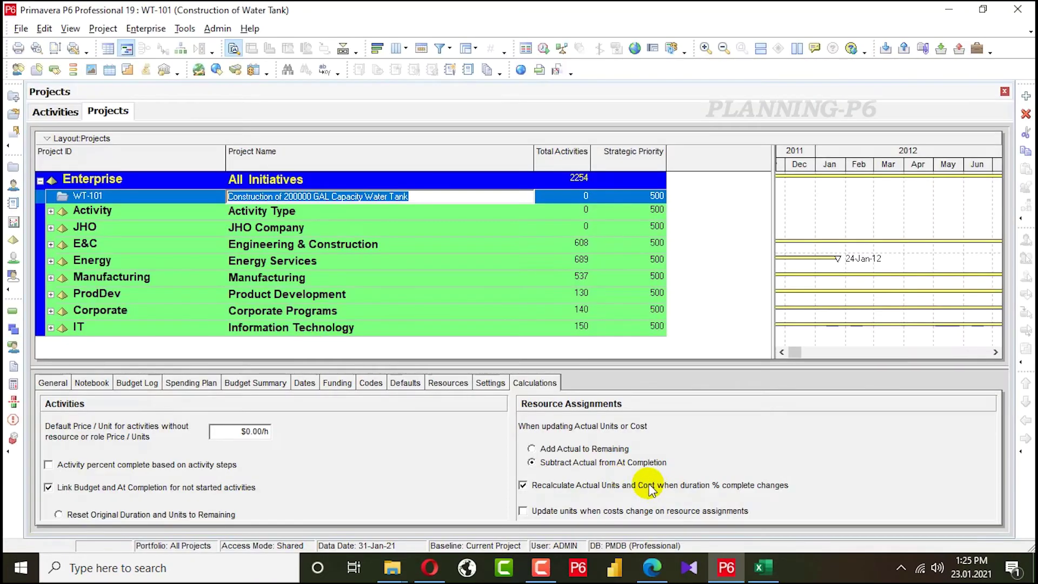
pyautogui.hotkey('alt', 'Tab')
pyautogui.click(762, 567)
pyautogui.click(762, 568)
# Fill the Cubic Meter unit from the P.C.C Work row down to the Raft Foundation Work row.
pyautogui.click(268, 320)
pyautogui.click(255, 286)
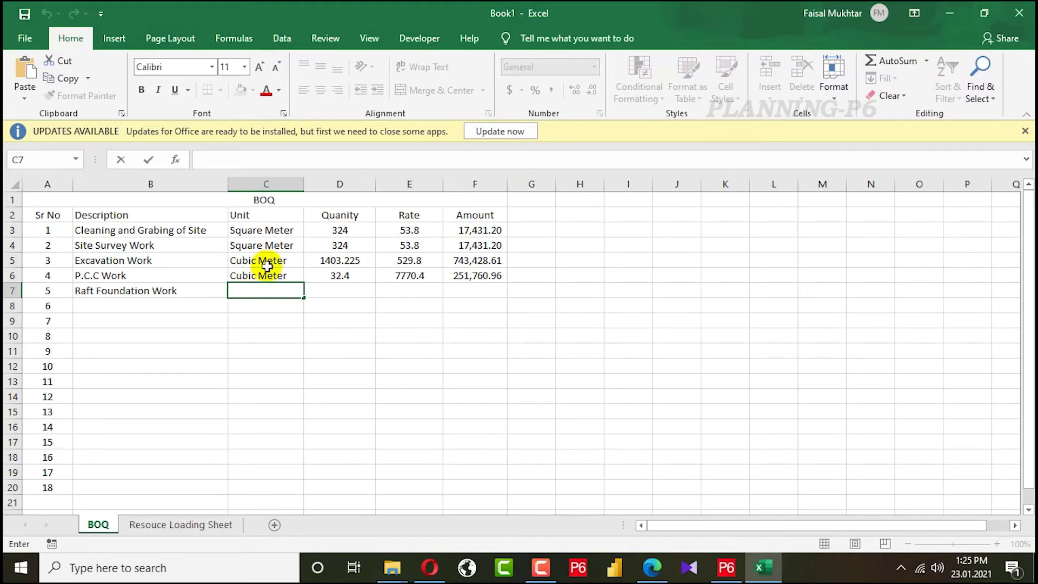
pyautogui.click(264, 274)
pyautogui.moveTo(301, 283); pyautogui.dragTo(366, 297)
# Copy the P.C.C Work quantity formula to the Raft Foundation Work row and change it to =18*18*0.3.
pyautogui.click(346, 276)
pyautogui.click(340, 290)
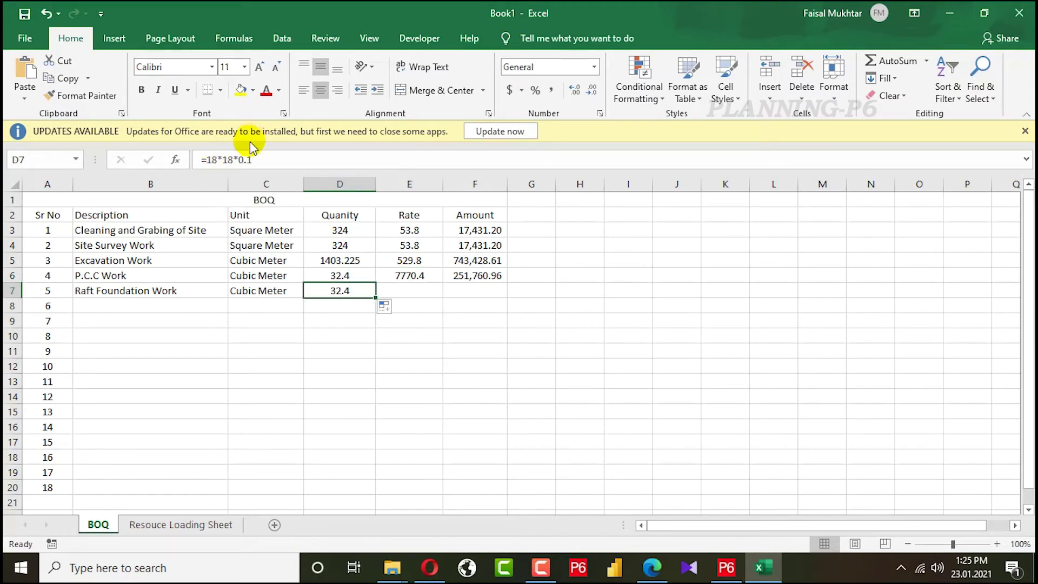
pyautogui.click(266, 157)
pyautogui.press('BackSpace')
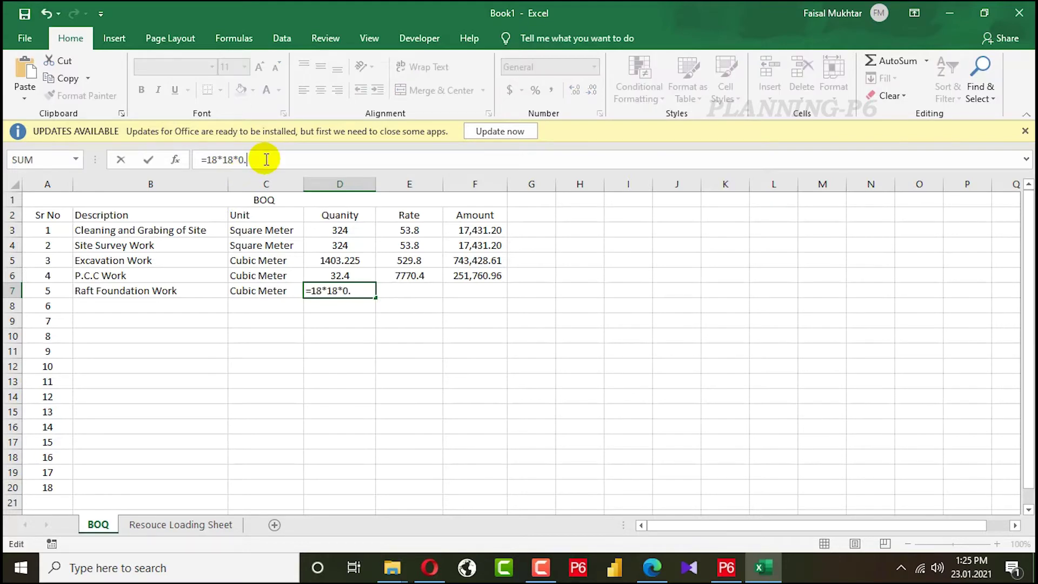
pyautogui.press('Return')
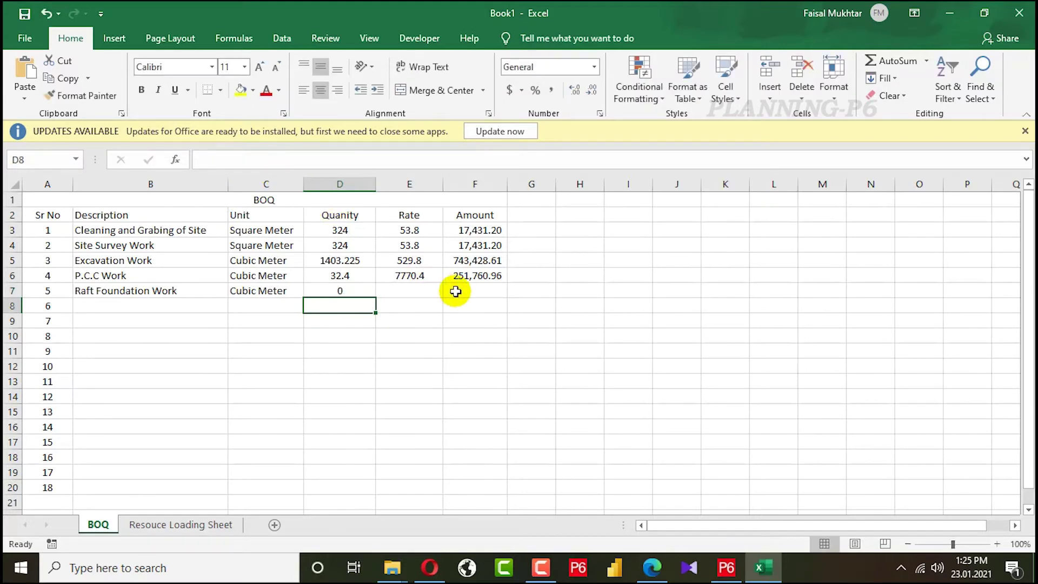
pyautogui.click(456, 289)
pyautogui.click(374, 286)
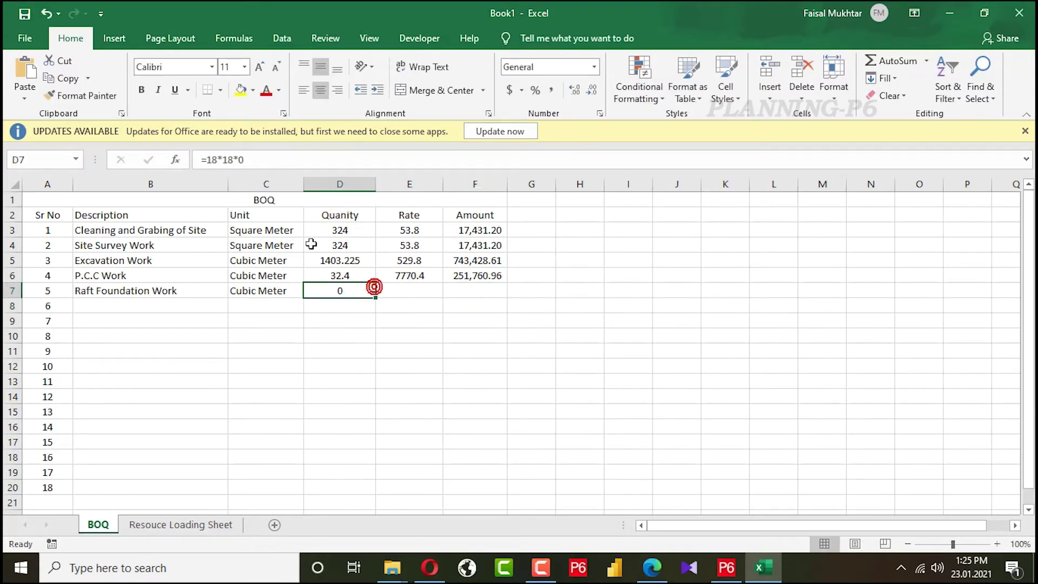
pyautogui.click(307, 157)
pyautogui.press('Return')
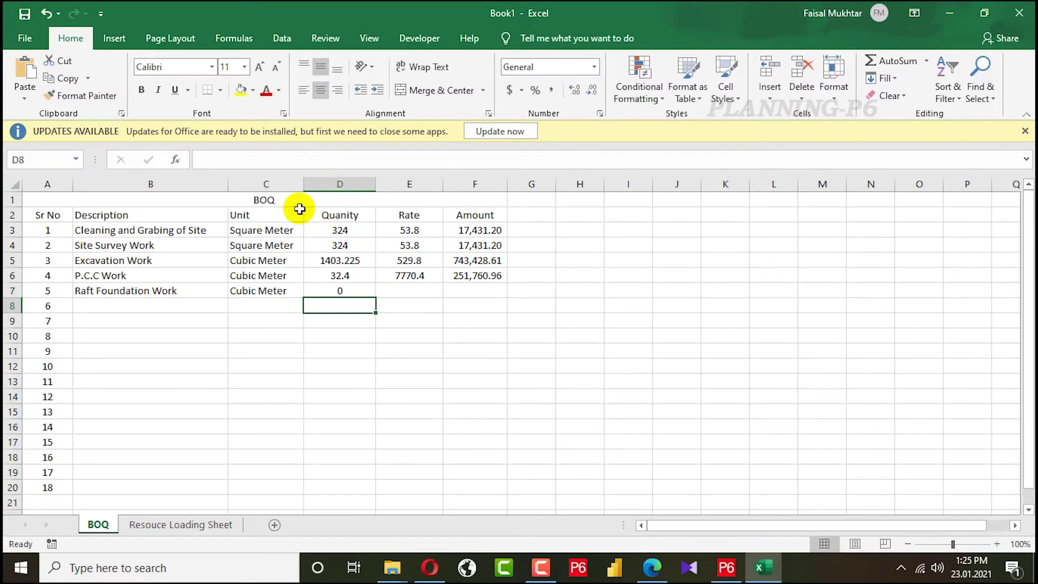
pyautogui.click(336, 290)
pyautogui.click(304, 158)
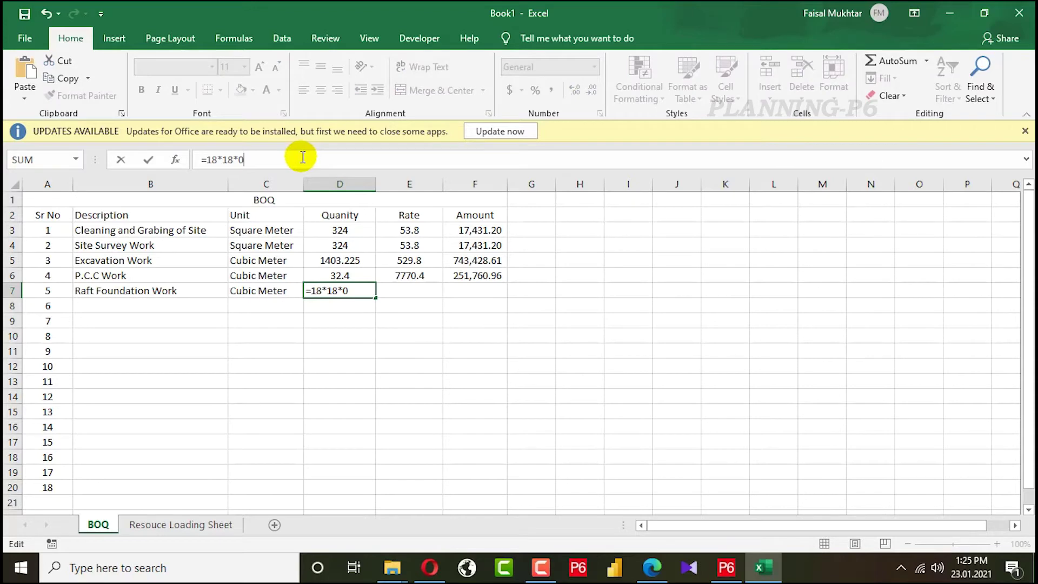
pyautogui.write('.3')
pyautogui.press('Return')
pyautogui.click(457, 301)
# Copy the P.C.C Work rate formula to the Raft Foundation Work row and change it to =270*35.32.
pyautogui.click(427, 277)
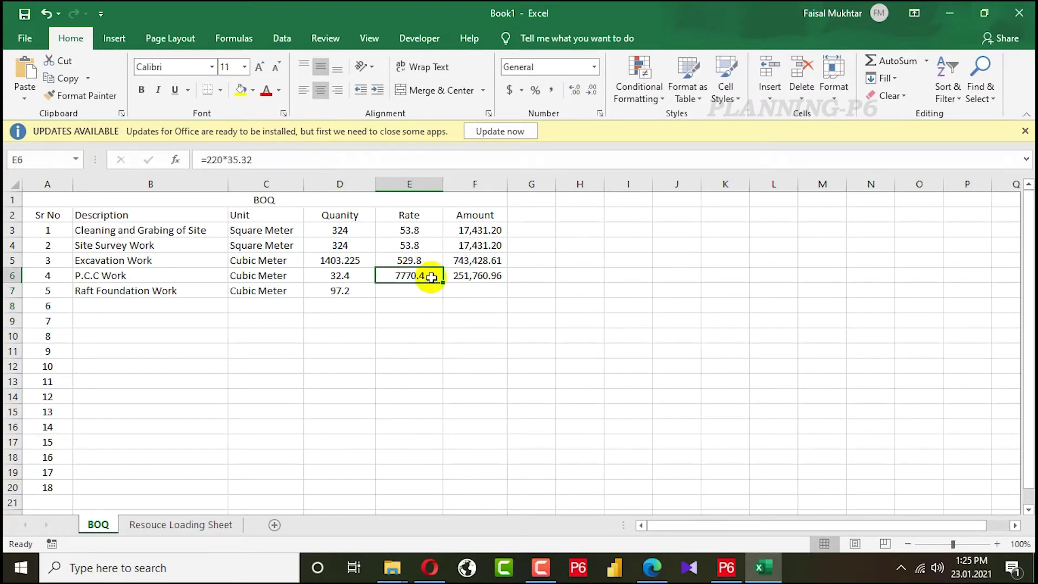
pyautogui.moveTo(445, 280); pyautogui.dragTo(445, 295)
pyautogui.click(511, 317)
pyautogui.click(422, 288)
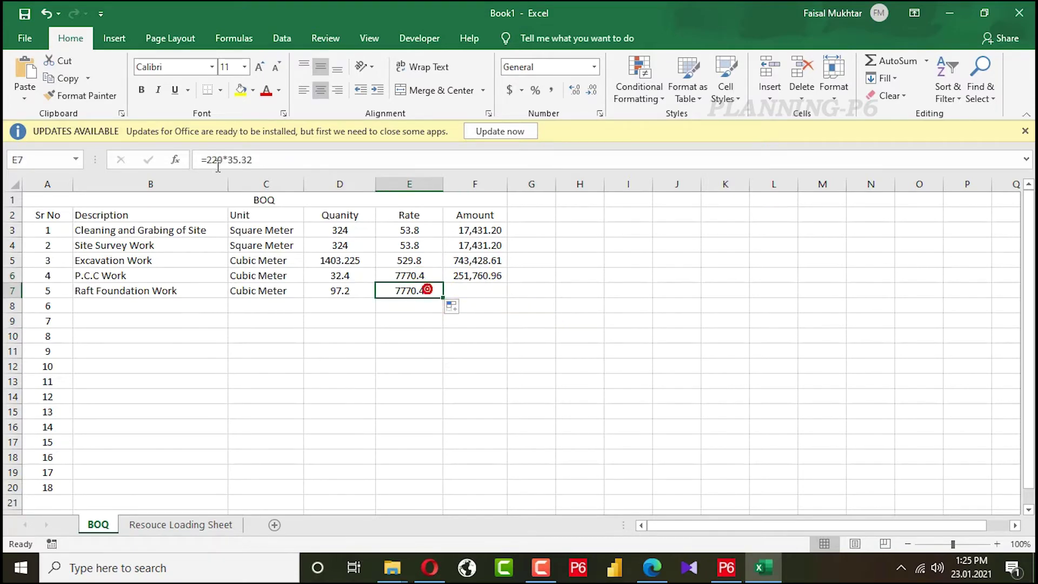
pyautogui.click(224, 160)
pyautogui.press('BackSpace')
pyautogui.press('BackSpace')
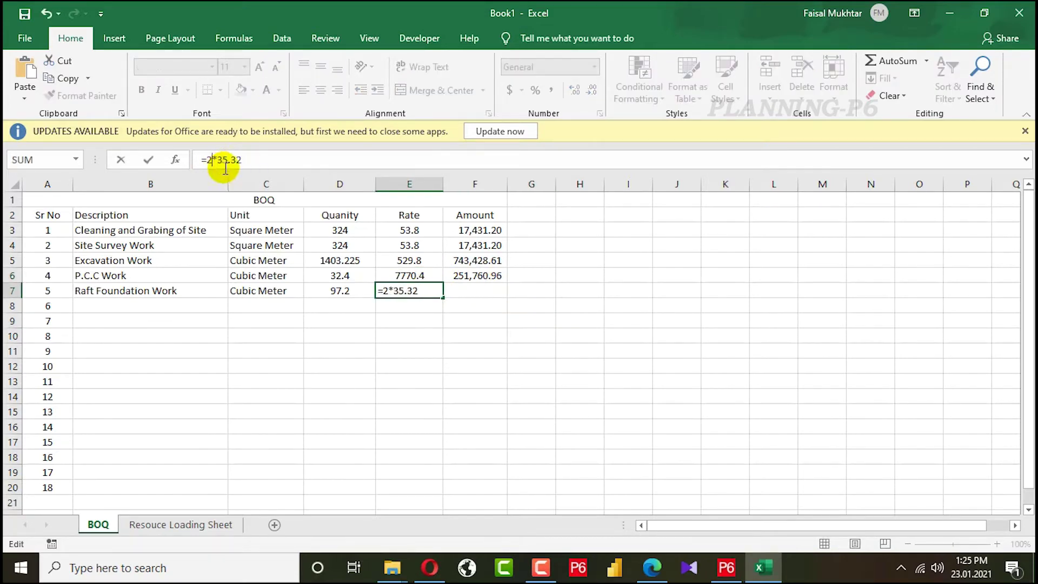
pyautogui.write('70')
pyautogui.press('Return')
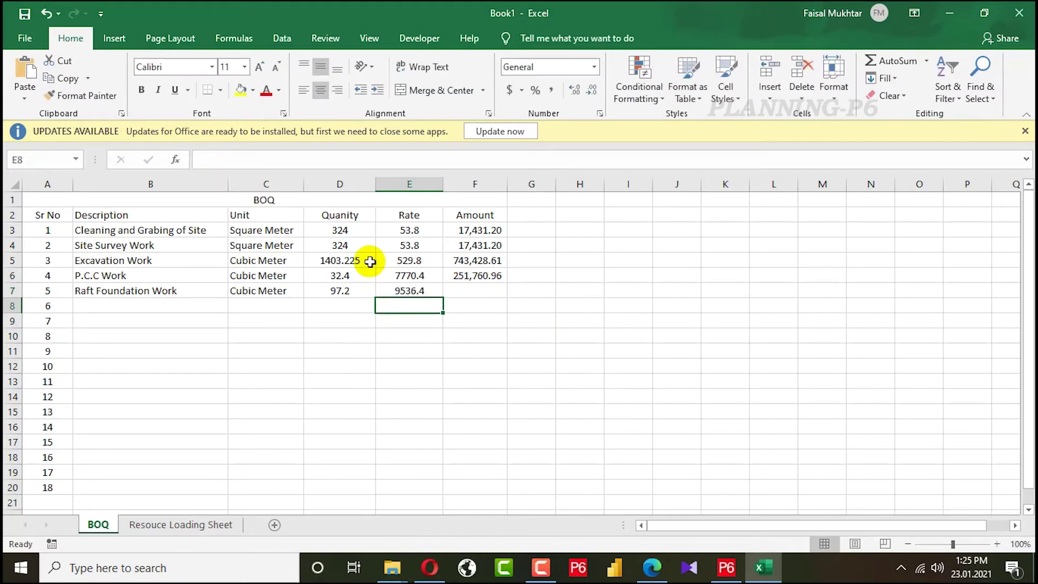
# Revise the Raft Foundation Work rate formula in E7 to =370*35.32.
pyautogui.click(410, 291)
pyautogui.click(223, 160)
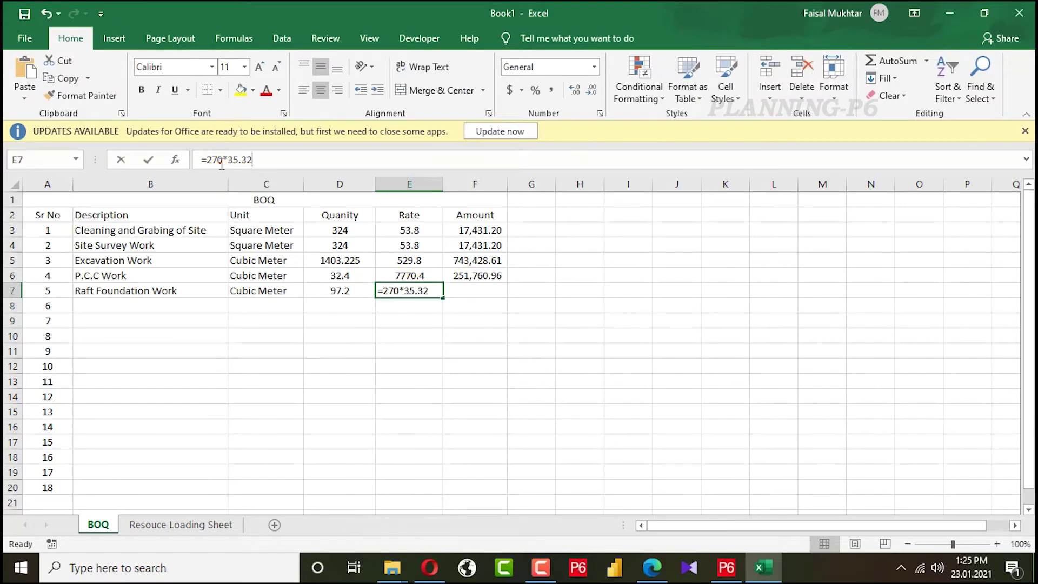
pyautogui.press('BackSpace')
pyautogui.press('BackSpace')
pyautogui.press('BackSpace')
pyautogui.write('37')
pyautogui.press('Return')
# Fill the Amount formula from the P.C.C Work row down to the Raft Foundation Work row.
pyautogui.click(489, 276)
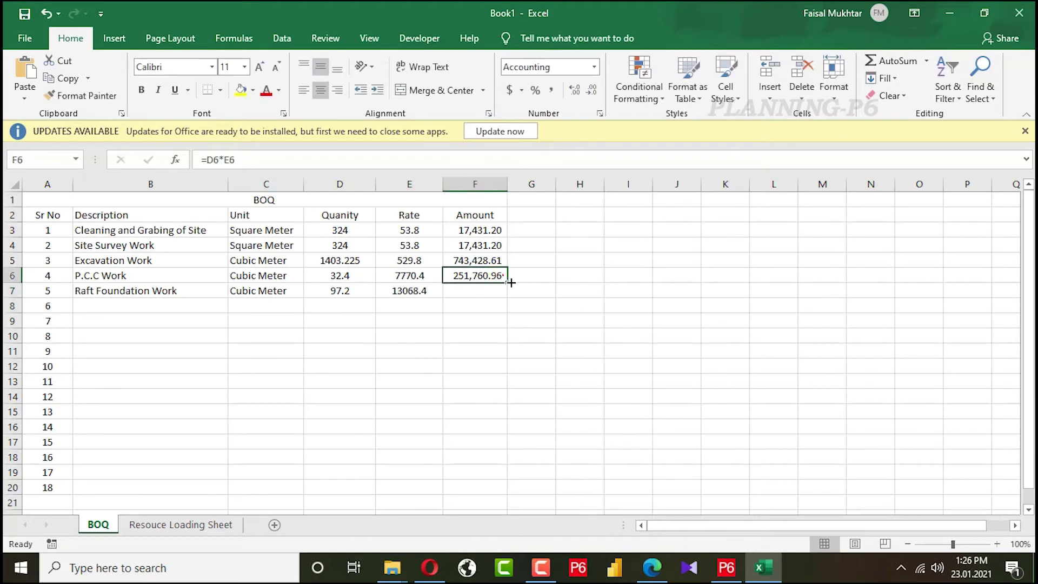
pyautogui.moveTo(509, 282); pyautogui.dragTo(509, 297)
pyautogui.click(586, 274)
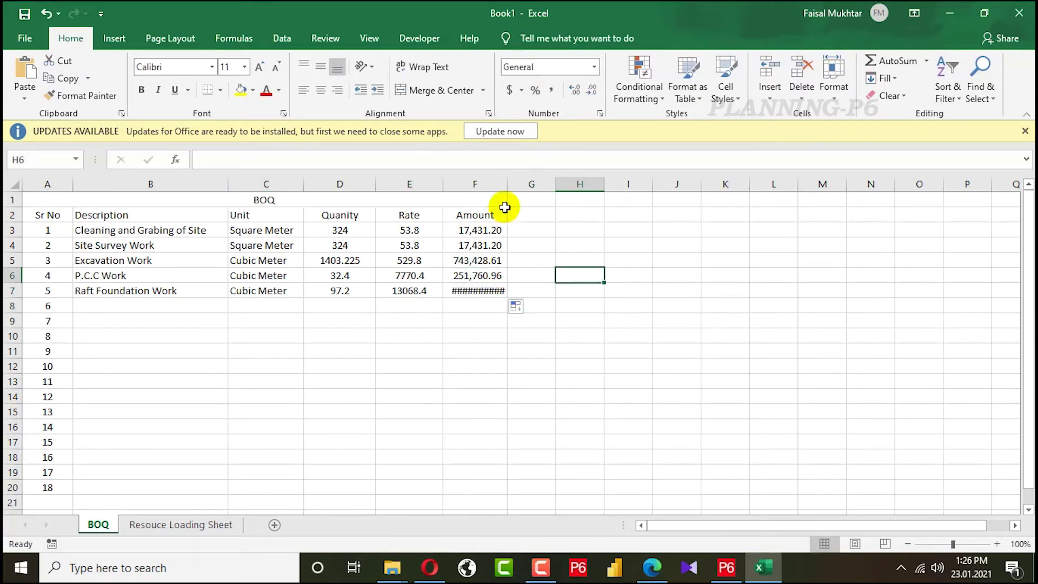
# Fit the Amount column's width to its contents and check the Resouce Loading Sheet before returning to the BOQ sheet.
pyautogui.doubleClick(508, 184)
pyautogui.click(562, 262)
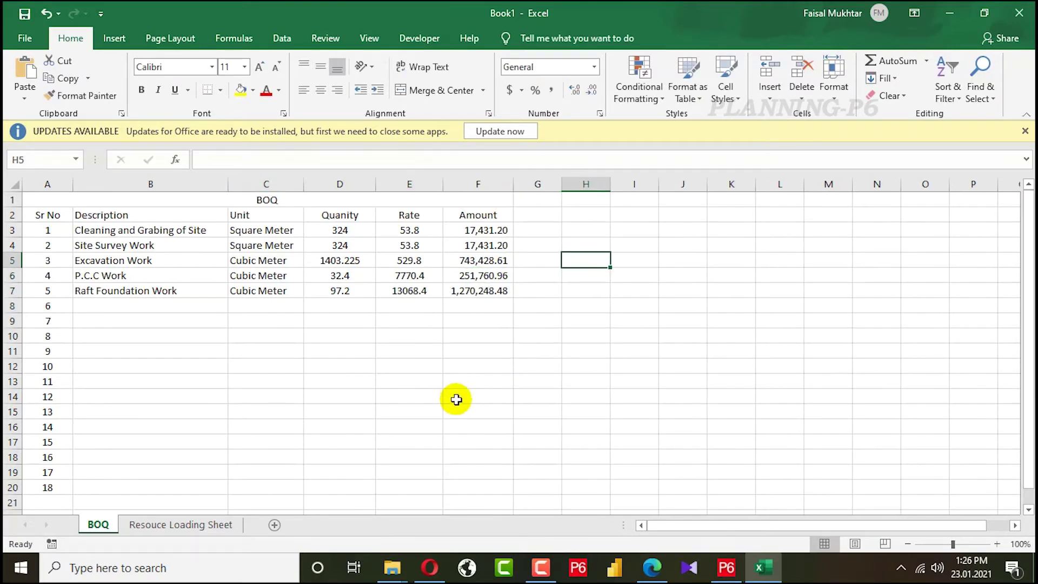
pyautogui.click(212, 526)
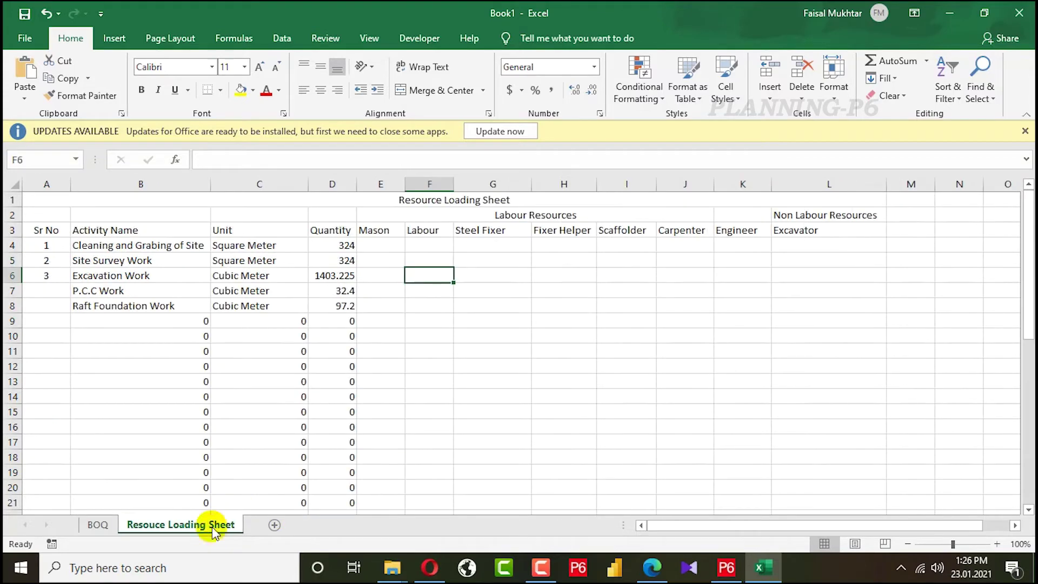
pyautogui.click(101, 523)
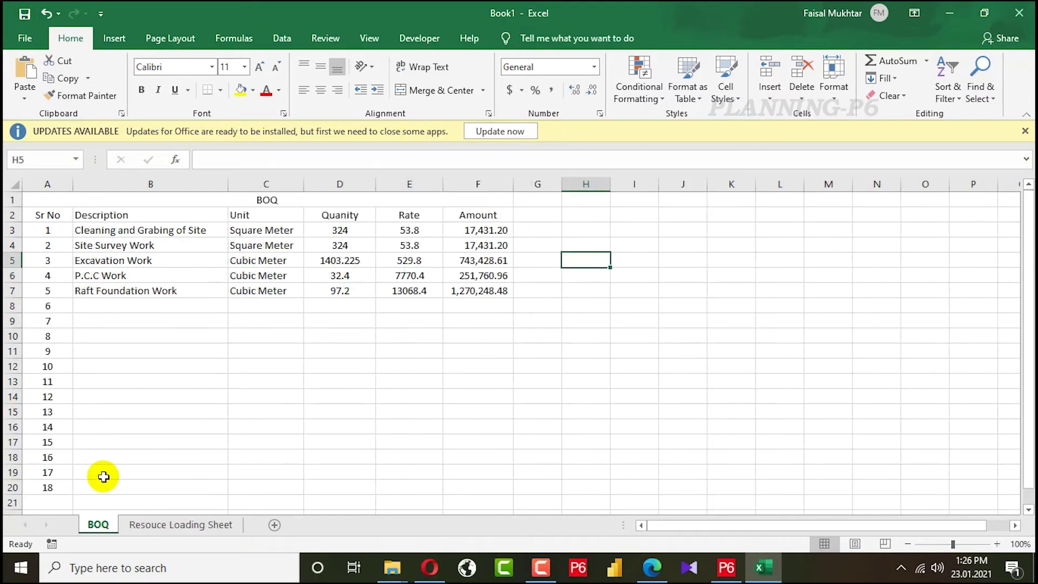
# Enter "Column Concrete Work" in B8 as the description below Raft Foundation Work.
pyautogui.click(130, 304)
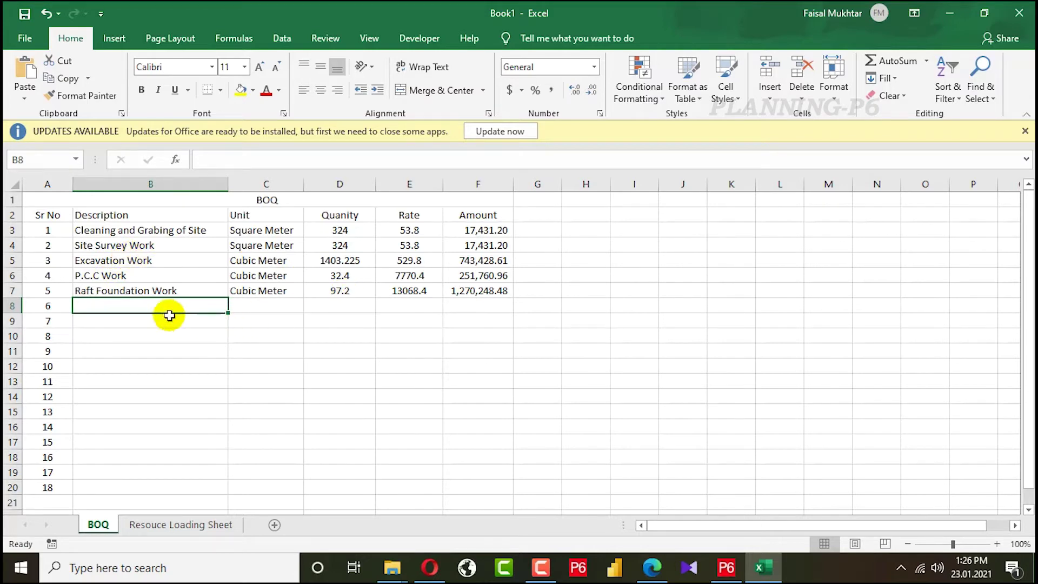
pyautogui.moveTo(119, 292); pyautogui.dragTo(457, 289)
pyautogui.click(594, 281)
pyautogui.doubleClick(144, 306)
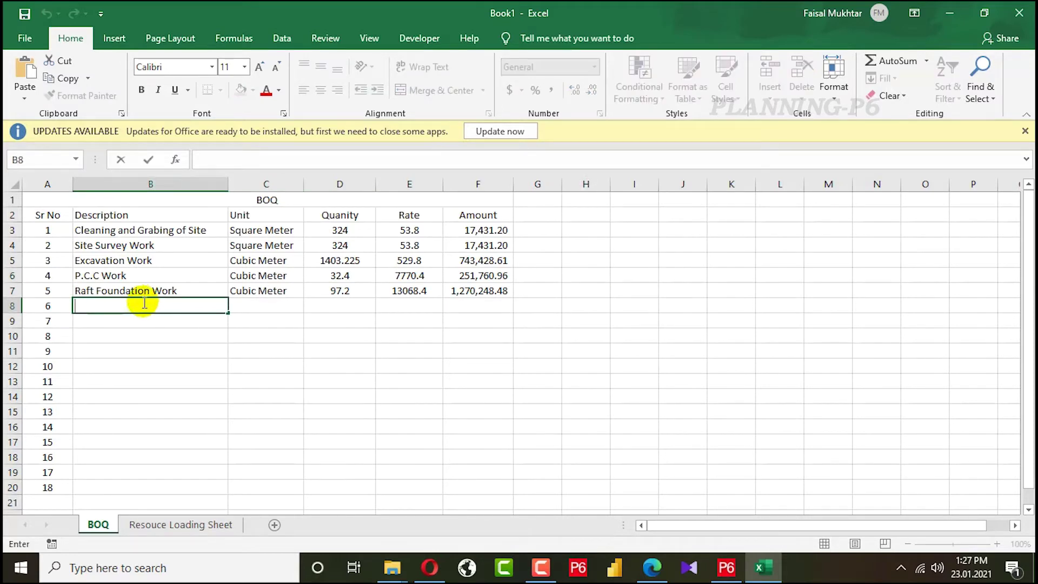
pyautogui.write('Column Concrete Woo')
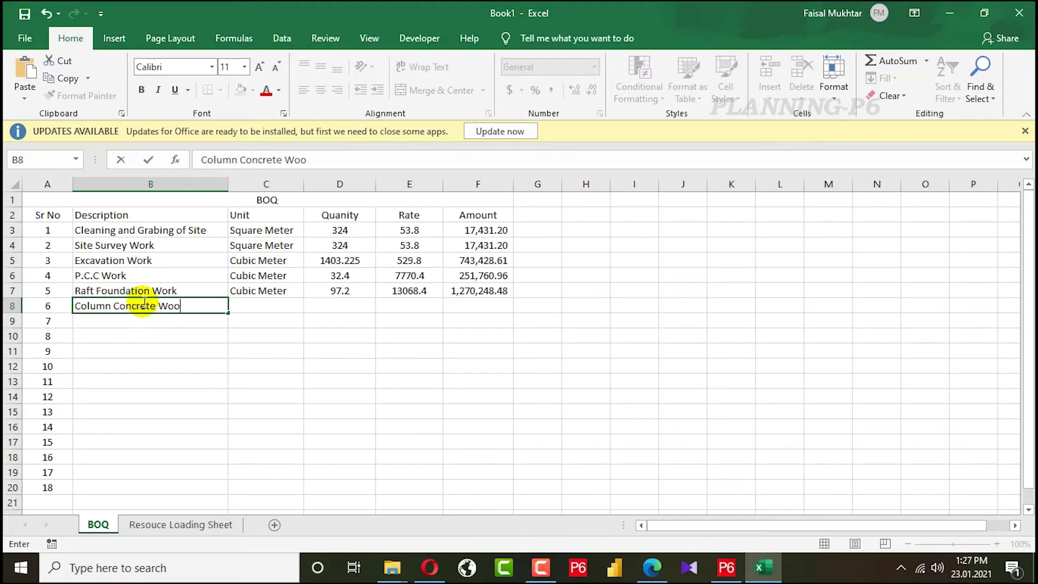
pyautogui.press('Return')
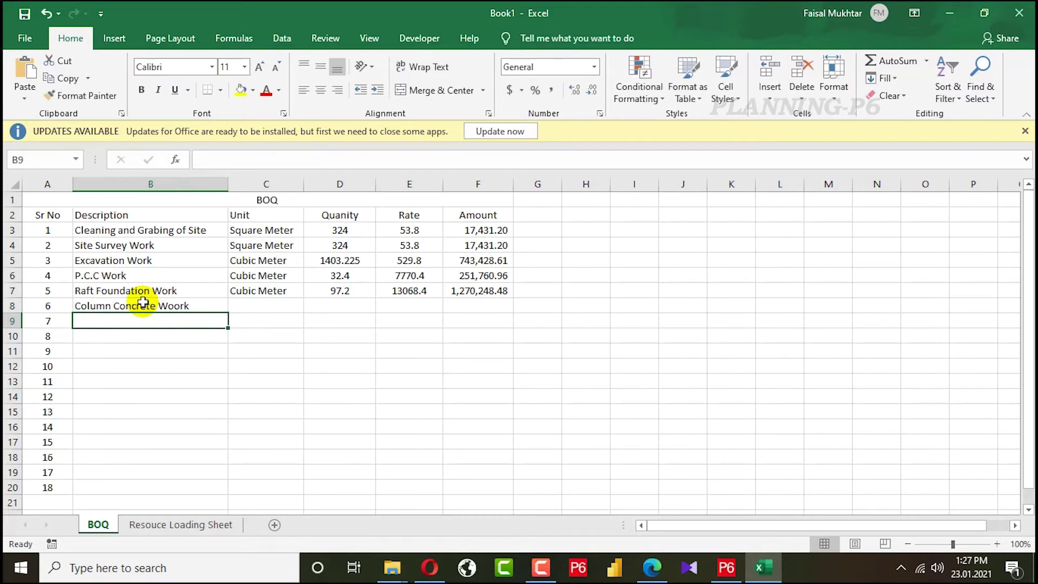
pyautogui.doubleClick(174, 306)
pyautogui.press('BackSpace')
pyautogui.click(179, 366)
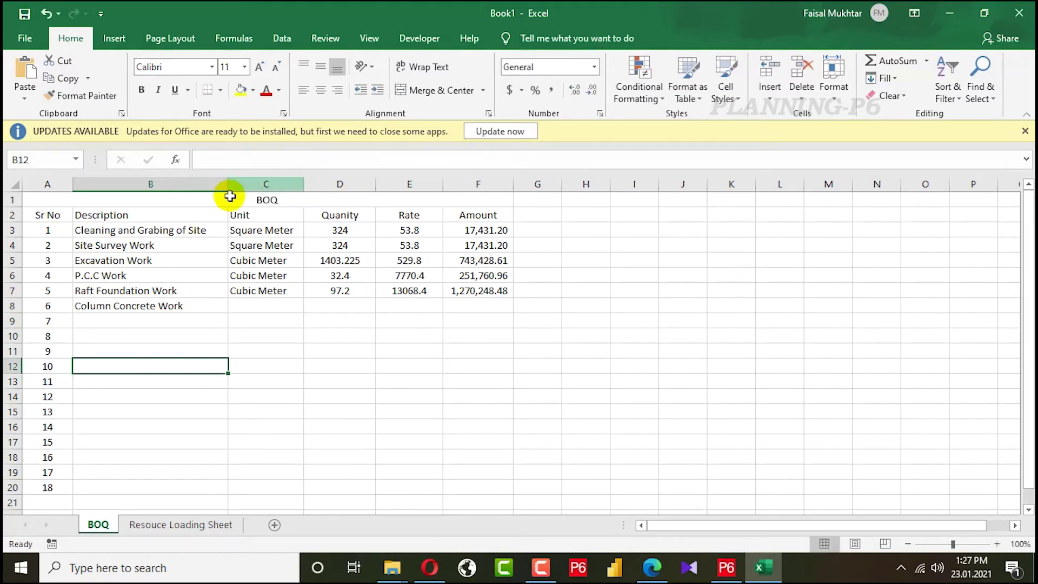
# Enter "Shear Wall Concrete Work" in B9 as the description below Column Concrete Work.
pyautogui.doubleClick(157, 319)
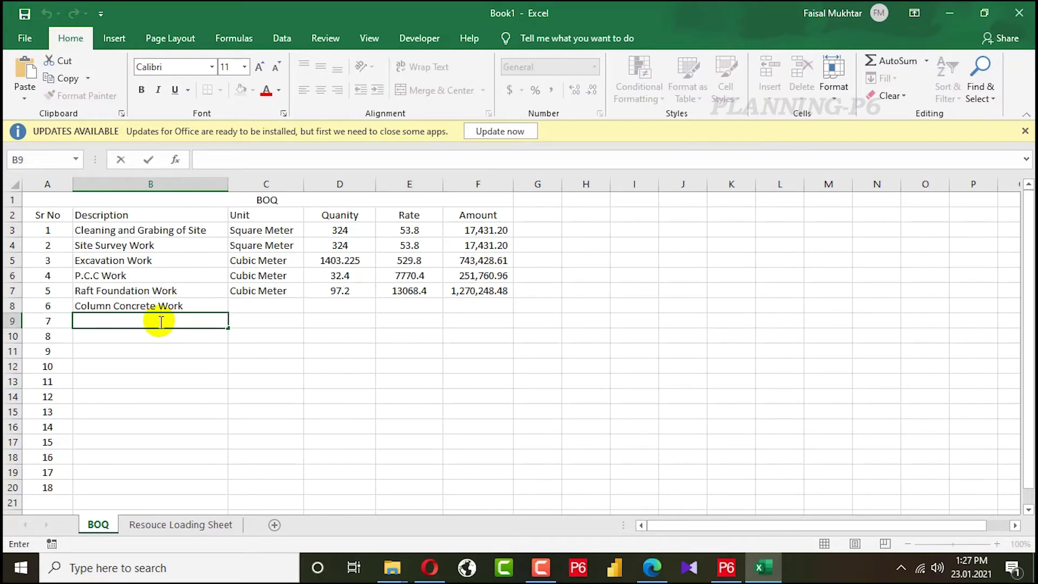
pyautogui.write('Shear')
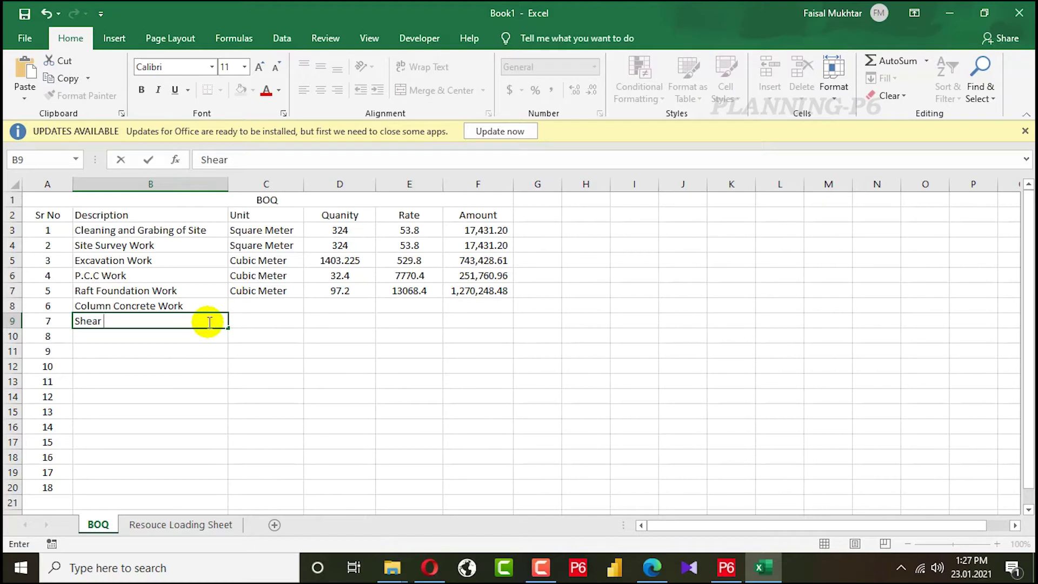
pyautogui.write(' Wall Con')
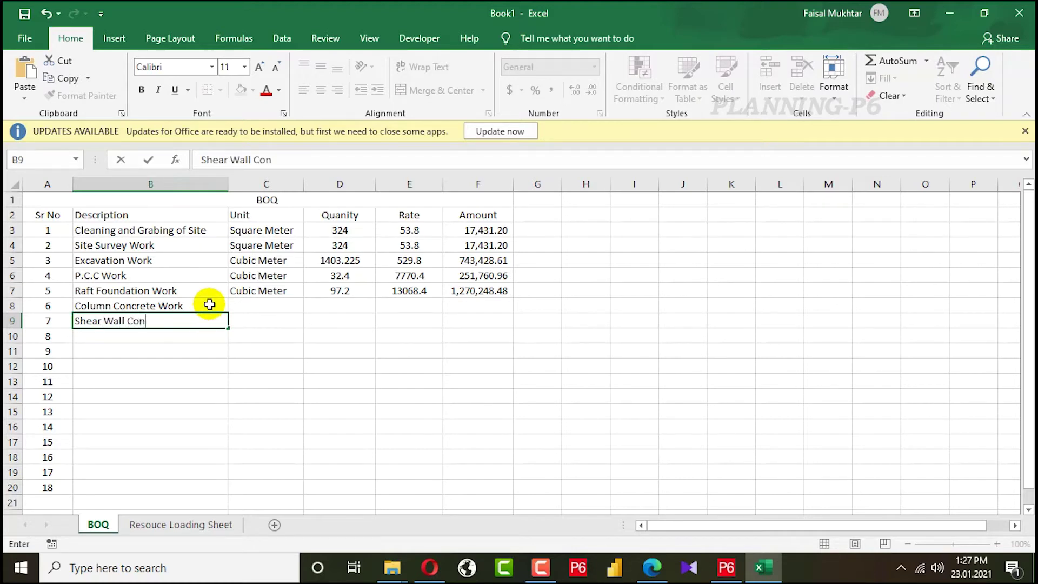
pyautogui.write('crete ')
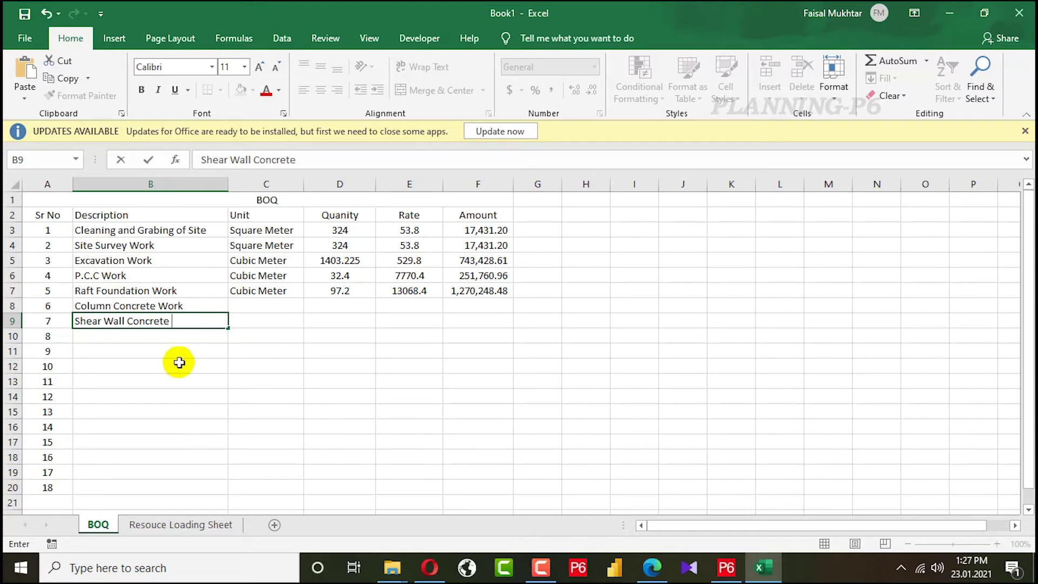
pyautogui.write('Worl')
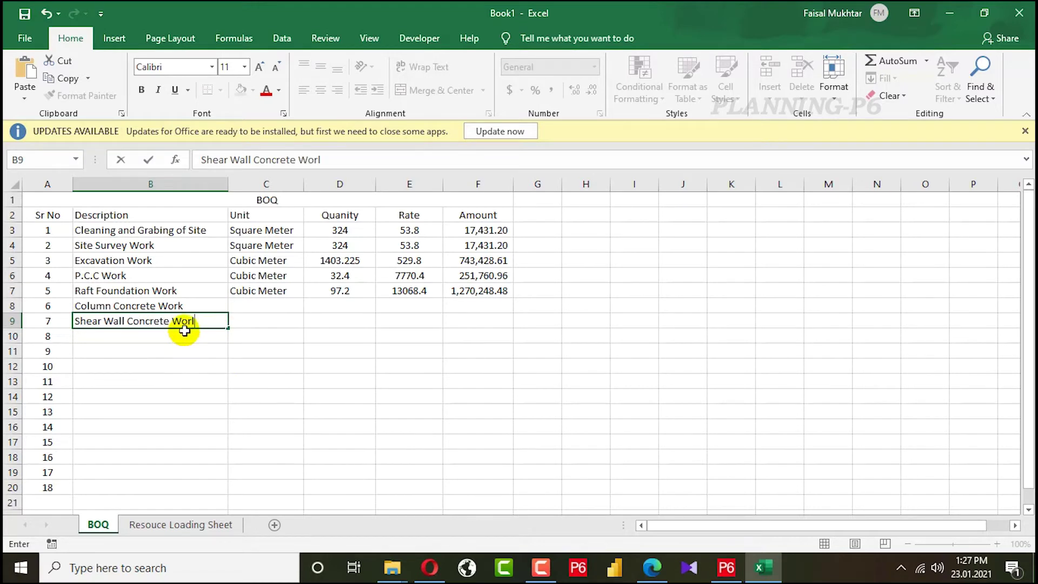
pyautogui.press('BackSpace')
pyautogui.write('k')
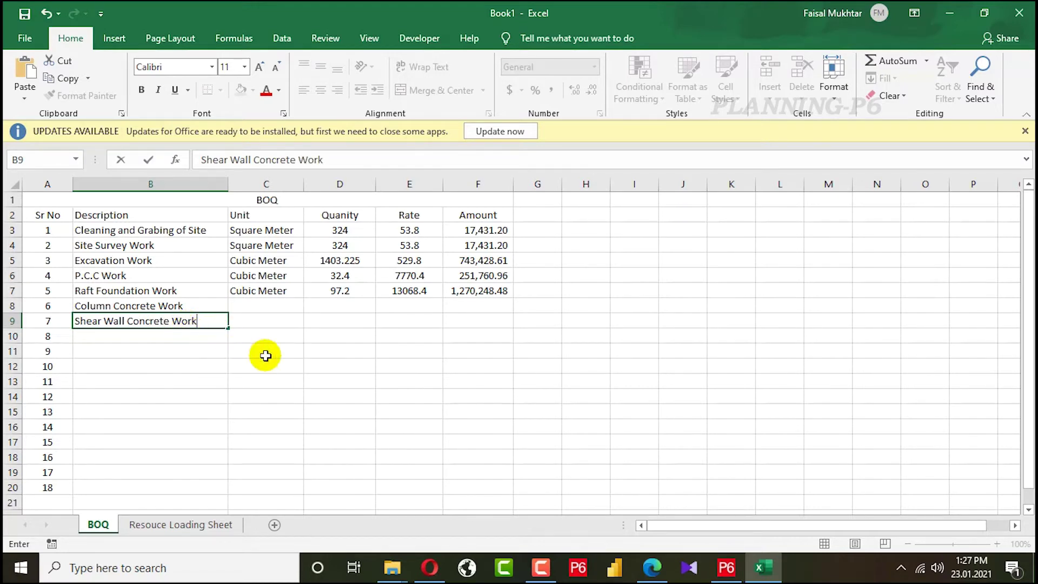
pyautogui.click(346, 351)
pyautogui.click(117, 336)
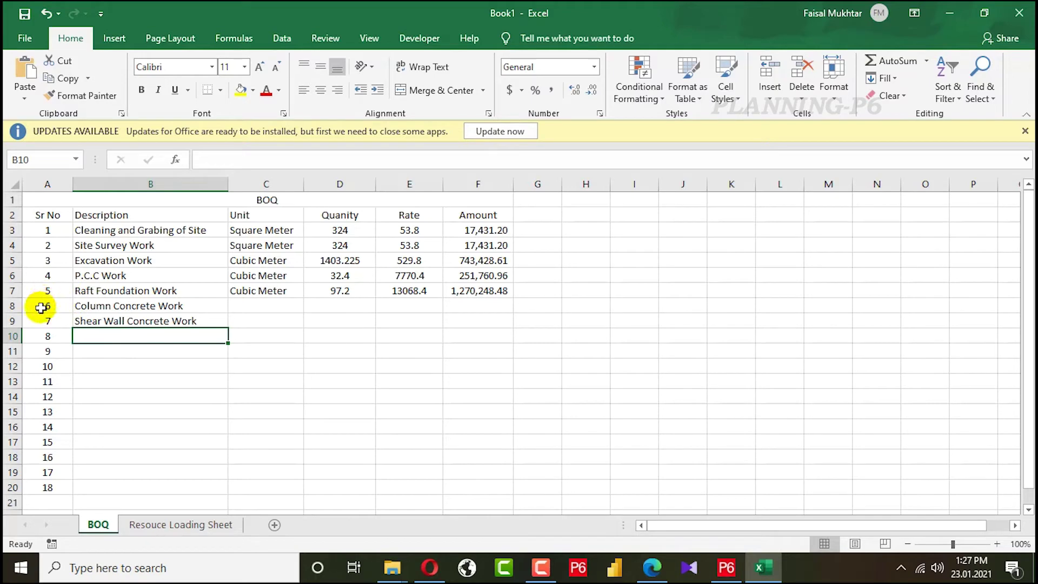
# Insert a blank row above Column Concrete Work.
pyautogui.click(12, 306)
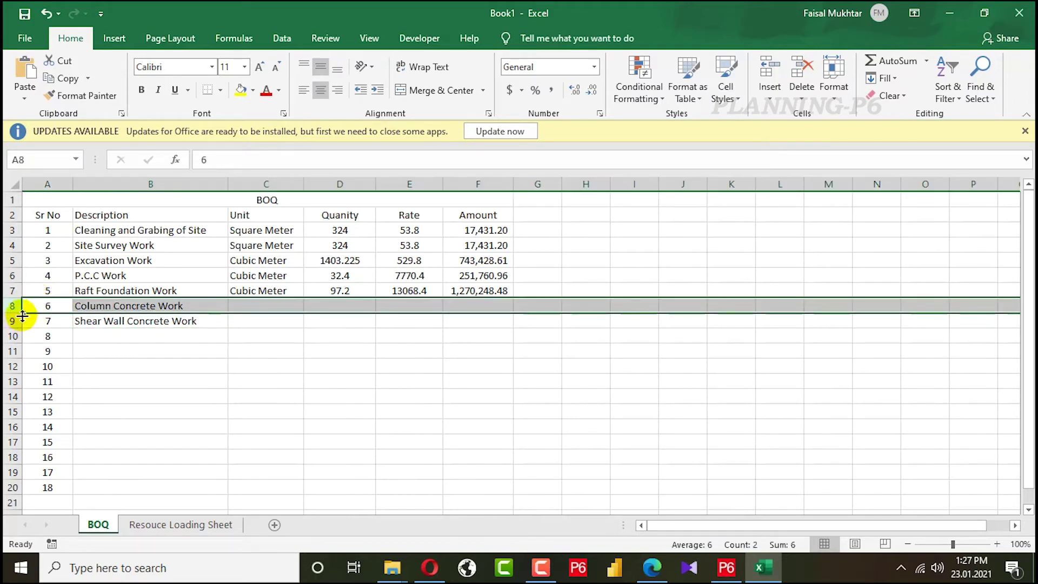
pyautogui.rightClick(15, 305)
pyautogui.click(188, 319)
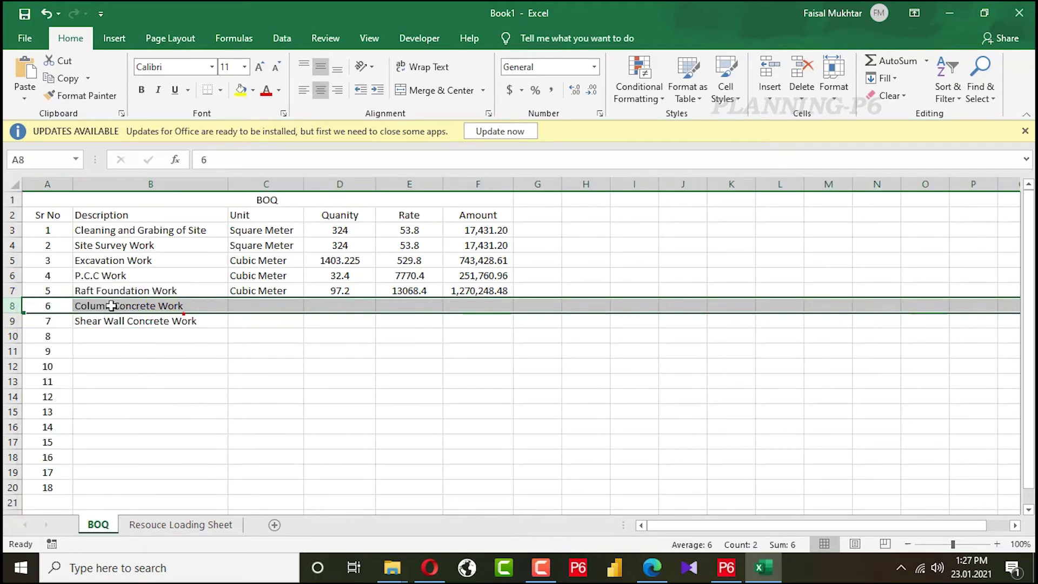
pyautogui.rightClick(12, 305)
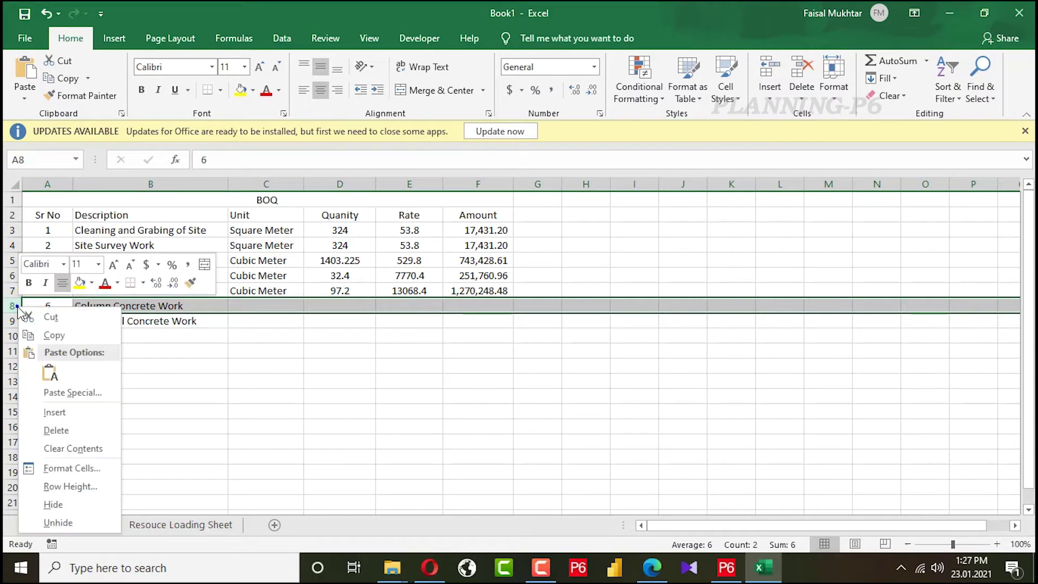
pyautogui.click(48, 412)
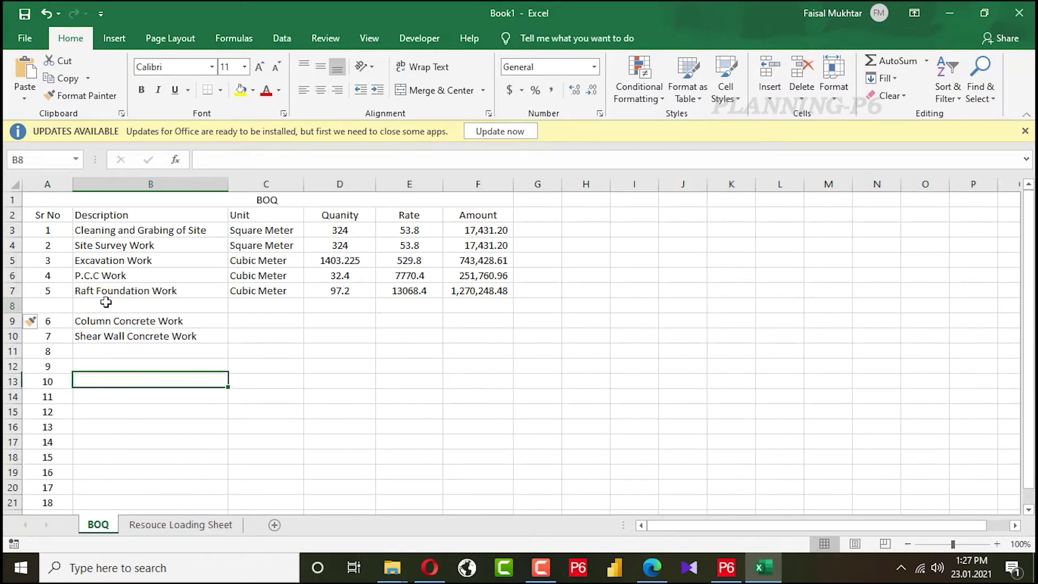
# Enter "Water Stopper" as the description in the blank row between Raft Foundation Work and Column Concrete Work.
pyautogui.doubleClick(105, 303)
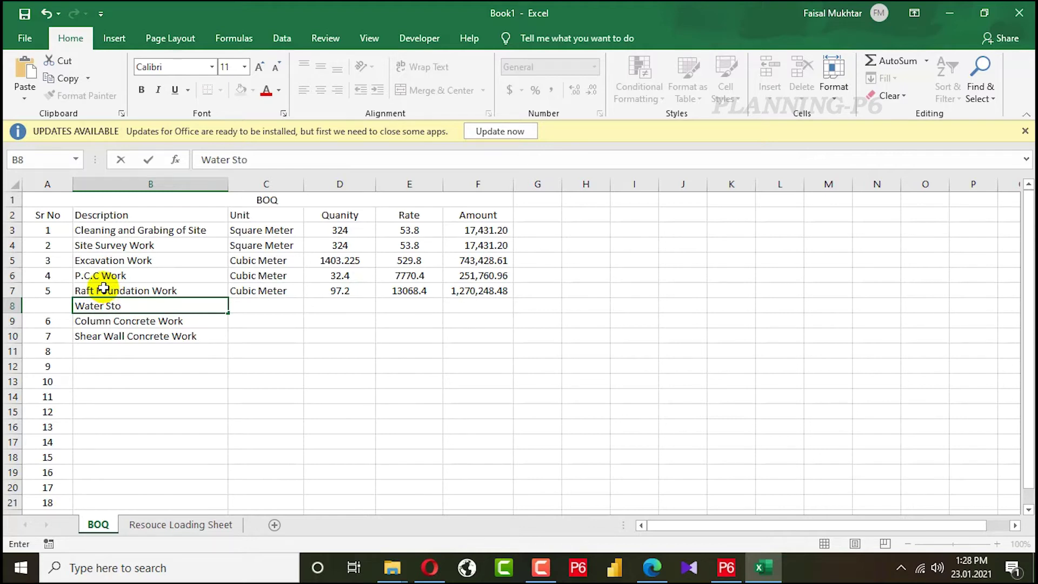
pyautogui.write('er')
pyautogui.click(329, 349)
# Renumber the Sr No column by filling the series through row 15, running from 6 at Water Stopper to 13.
pyautogui.scroll(-1, 330, 347)
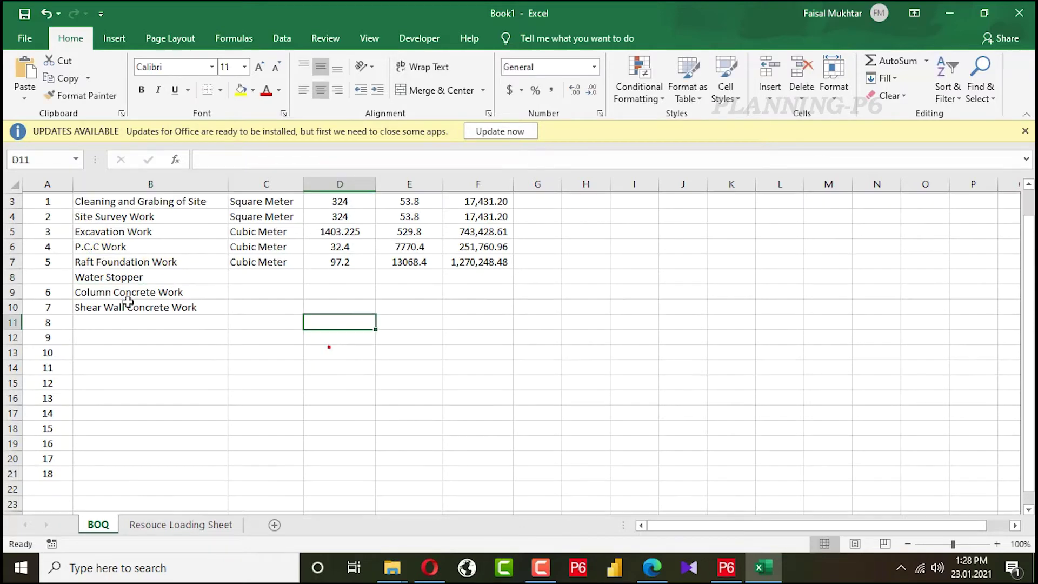
pyautogui.moveTo(33, 234); pyautogui.dragTo(60, 374)
pyautogui.click(133, 347)
# Enter "MEP Fiiting in Walls" in B11 as the description of item 9.
pyautogui.click(112, 308)
pyautogui.doubleClick(113, 305)
pyautogui.write('MEP Fiiting in Walls')
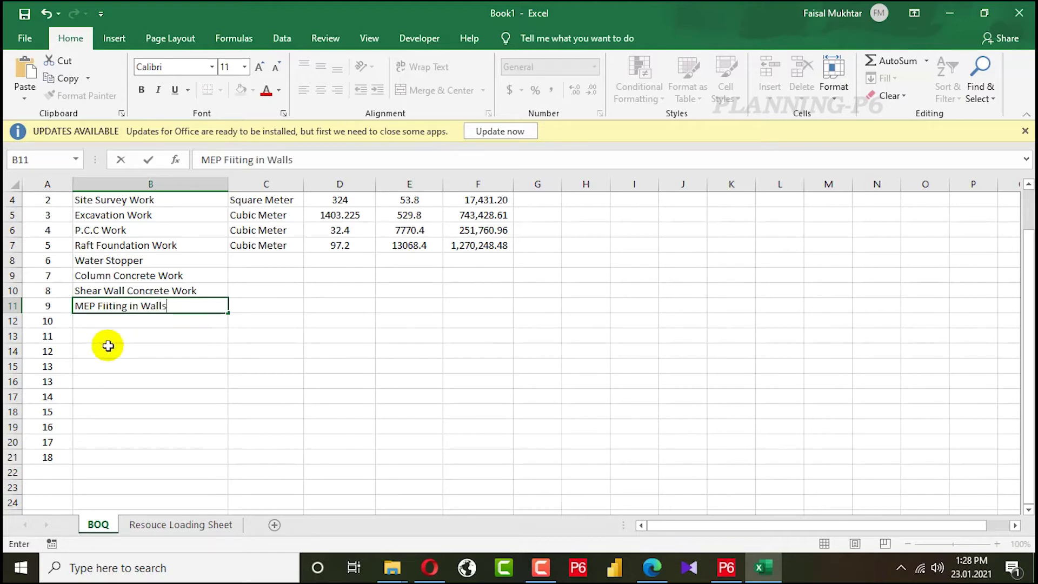
pyautogui.click(288, 379)
pyautogui.click(198, 304)
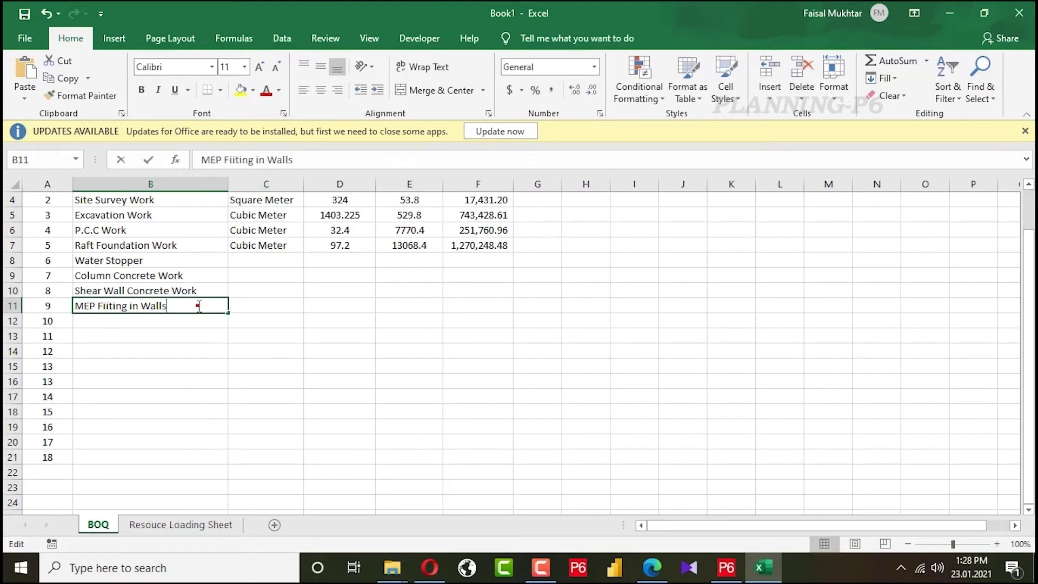
pyautogui.click(384, 321)
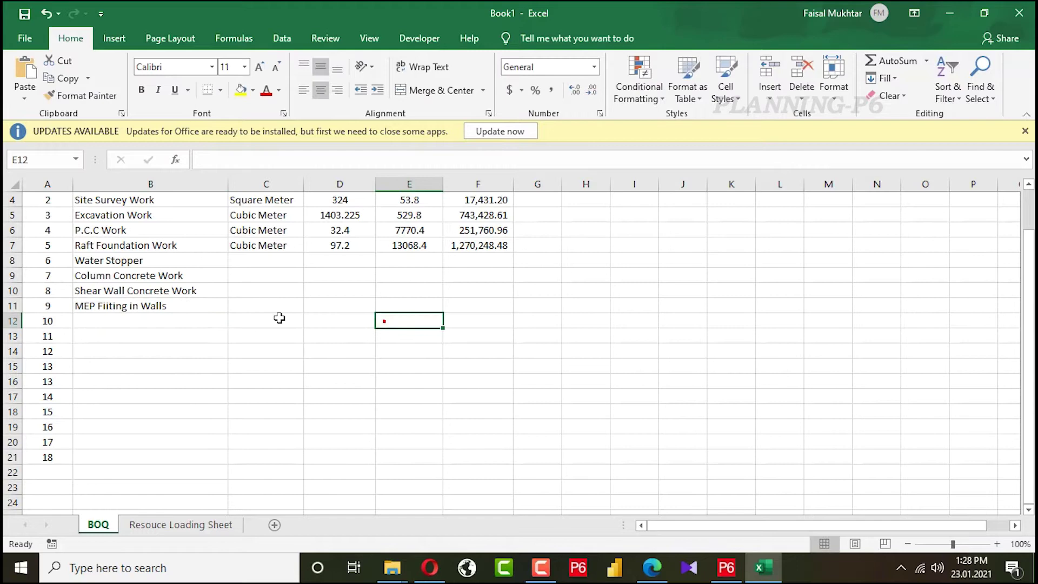
# Enter "Water Tank Slab Concrete" in B12 as the description of item 10.
pyautogui.doubleClick(95, 323)
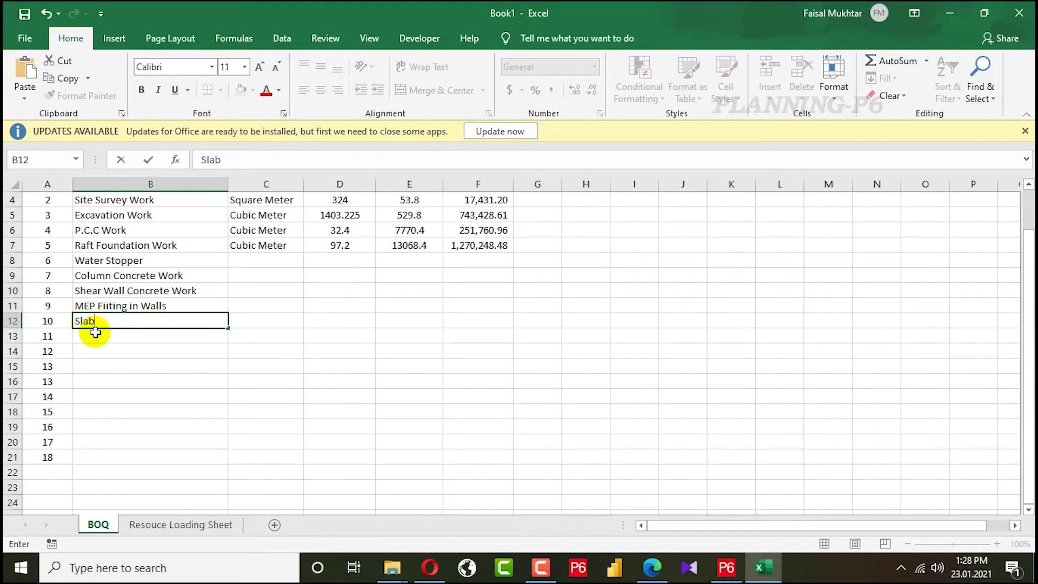
pyautogui.write('Wa')
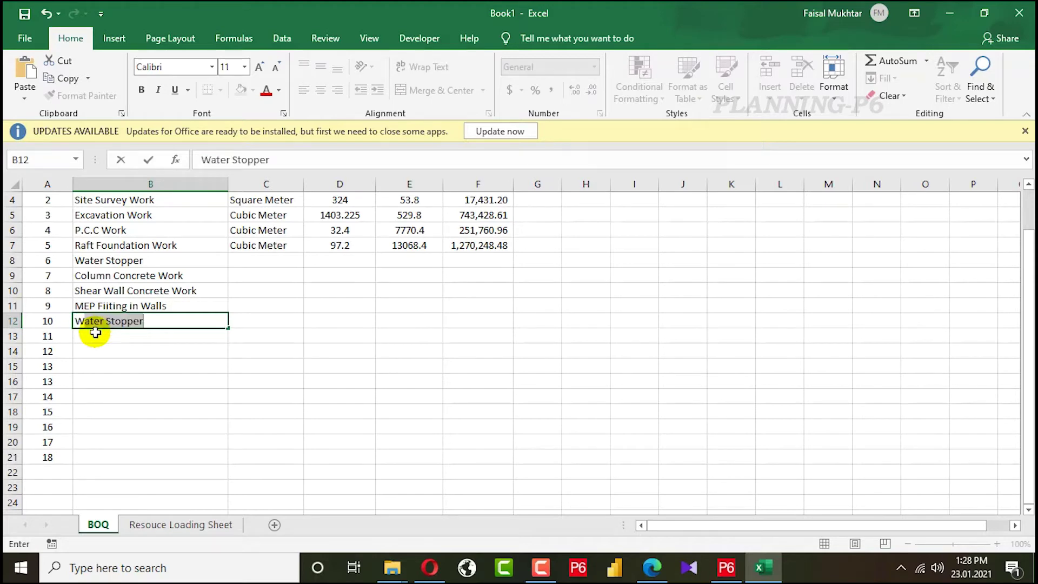
pyautogui.write('ter Tank Sl')
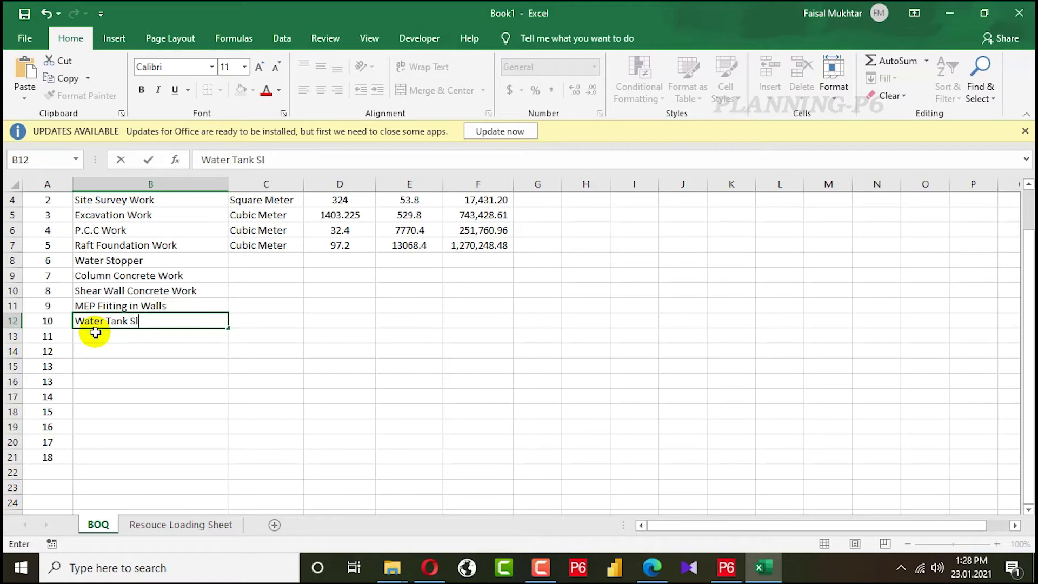
pyautogui.write('ab Concrete')
pyautogui.click(381, 380)
# Copy the Cubic Meter unit from Raft Foundation Work to the Column Concrete, Shear Wall Concrete and Water Tank Slab Concrete items.
pyautogui.click(267, 245)
pyautogui.hotkey('ctrl', 'c')
pyautogui.click(256, 273)
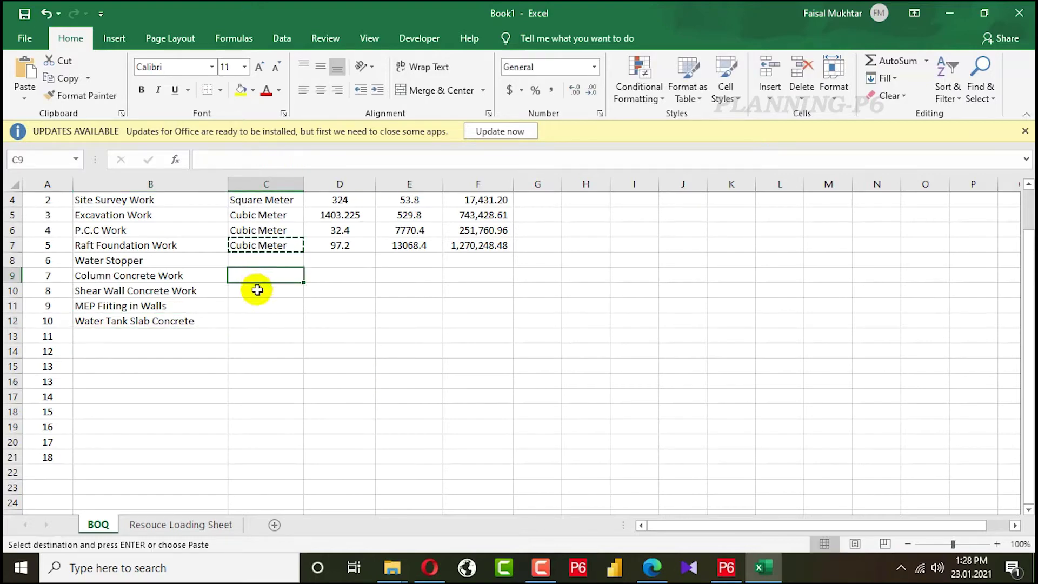
pyautogui.hotkey('ctrl', 'v')
pyautogui.click(263, 292)
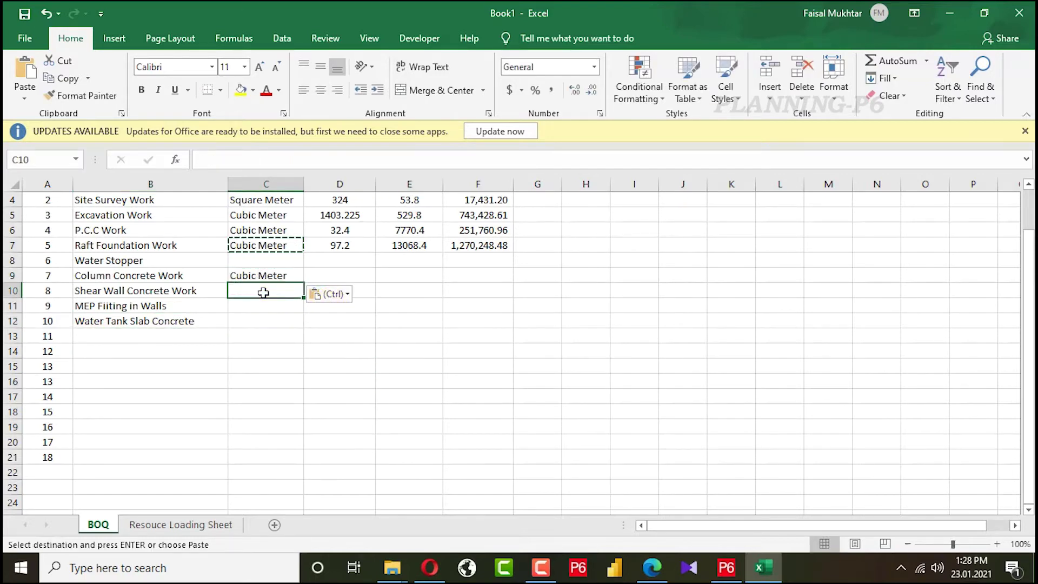
pyautogui.hotkey('ctrl', 'v')
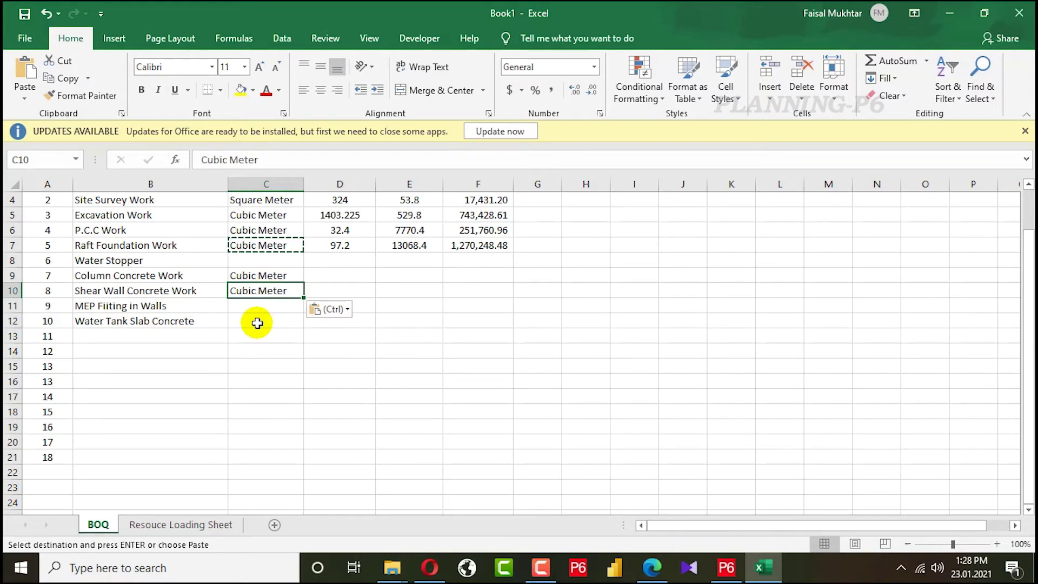
pyautogui.click(257, 323)
pyautogui.hotkey('ctrl', 'v')
pyautogui.click(435, 305)
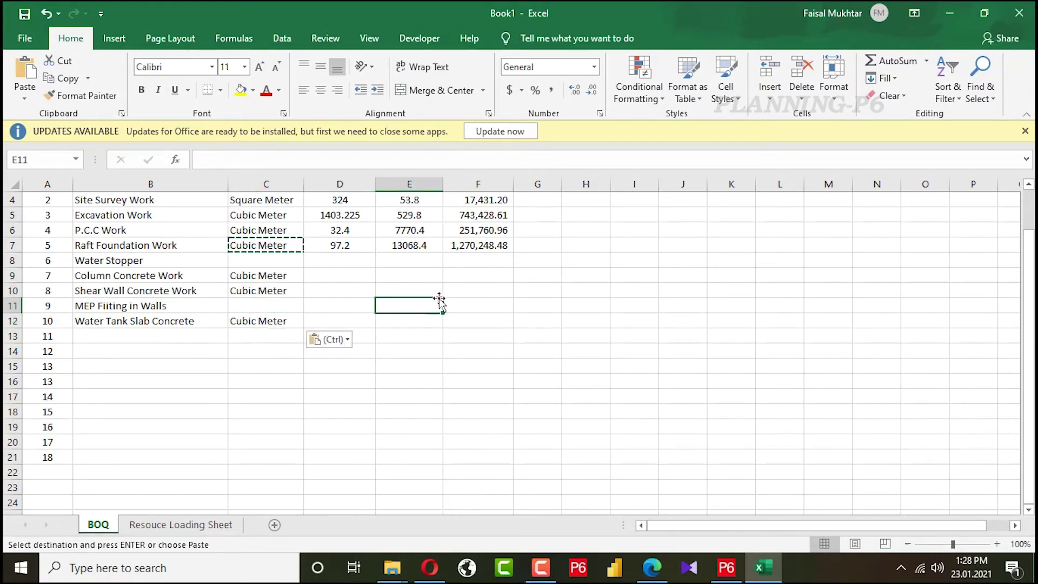
pyautogui.press('Escape')
pyautogui.click(557, 284)
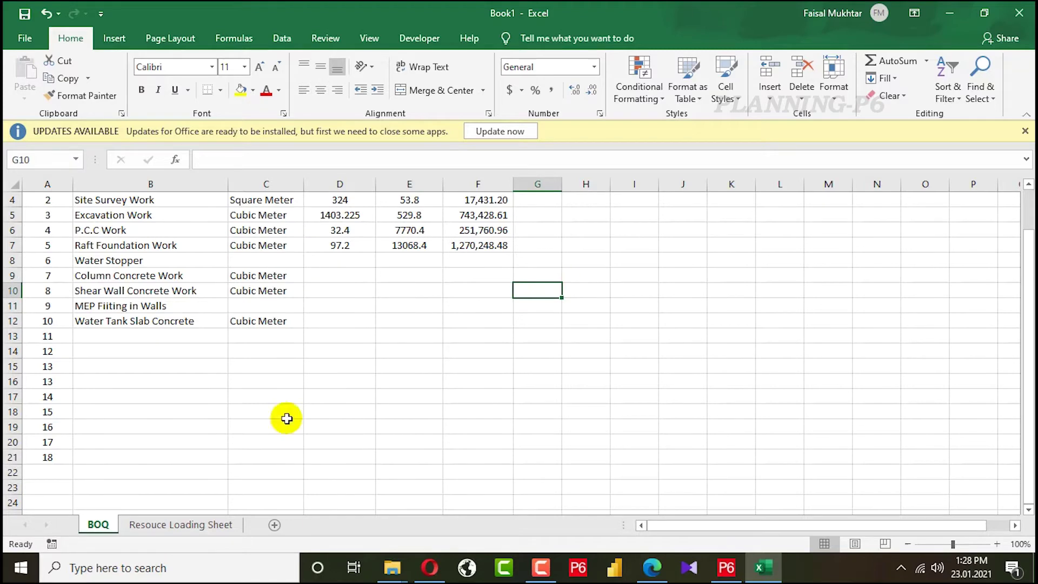
# Enter "Backfliing Work" in B13 as the description of item 11.
pyautogui.scroll(1, 285, 416)
pyautogui.click(123, 382)
pyautogui.write('Backfliing Work')
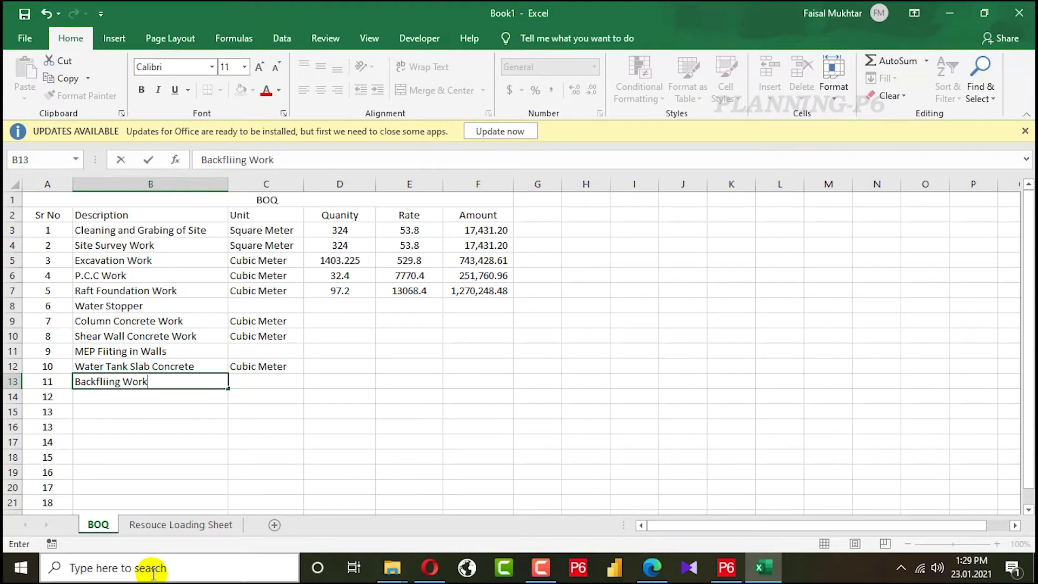
pyautogui.click(281, 425)
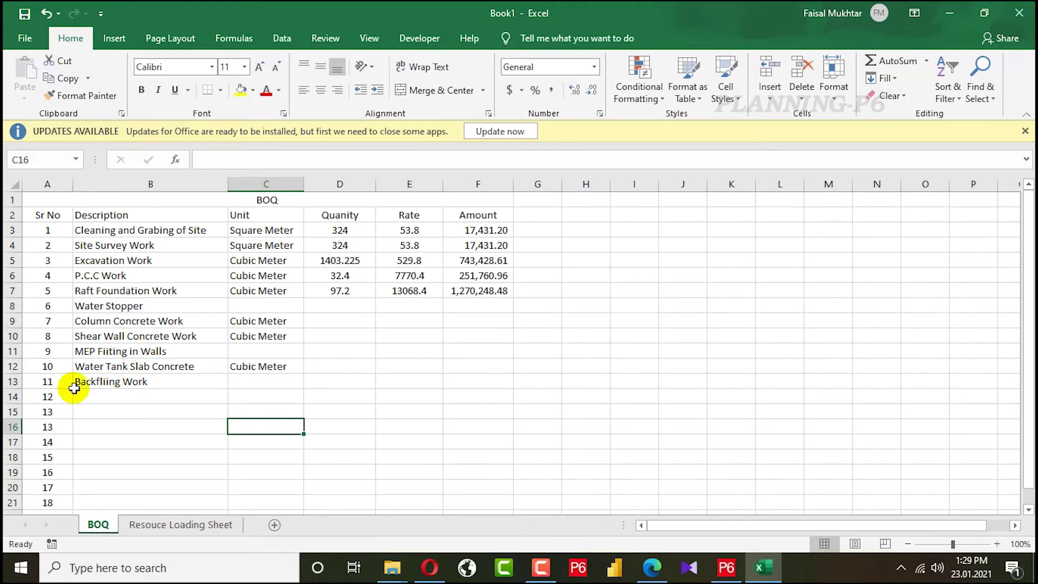
pyautogui.moveTo(89, 231); pyautogui.dragTo(94, 370)
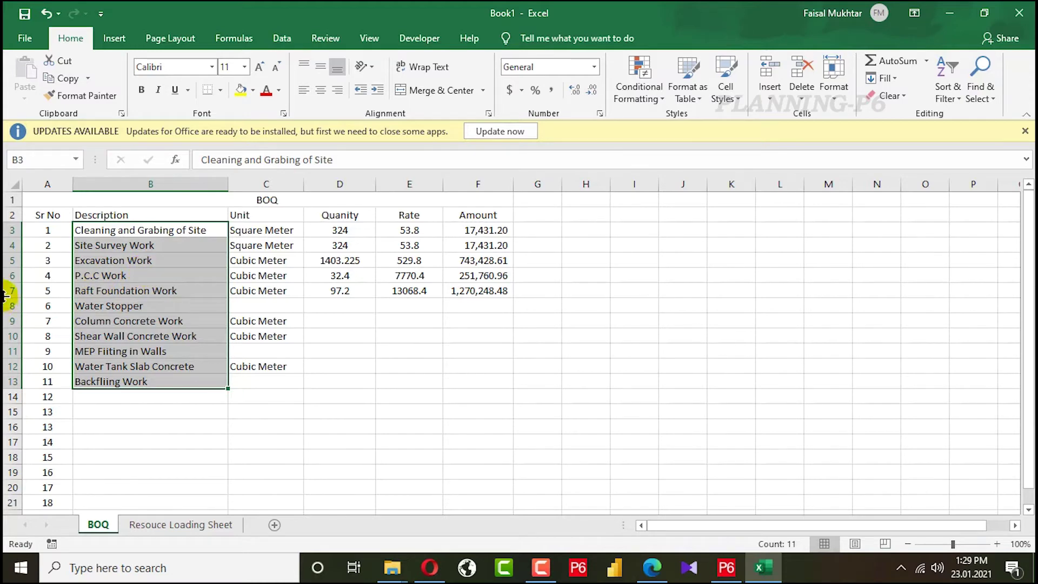
pyautogui.click(409, 331)
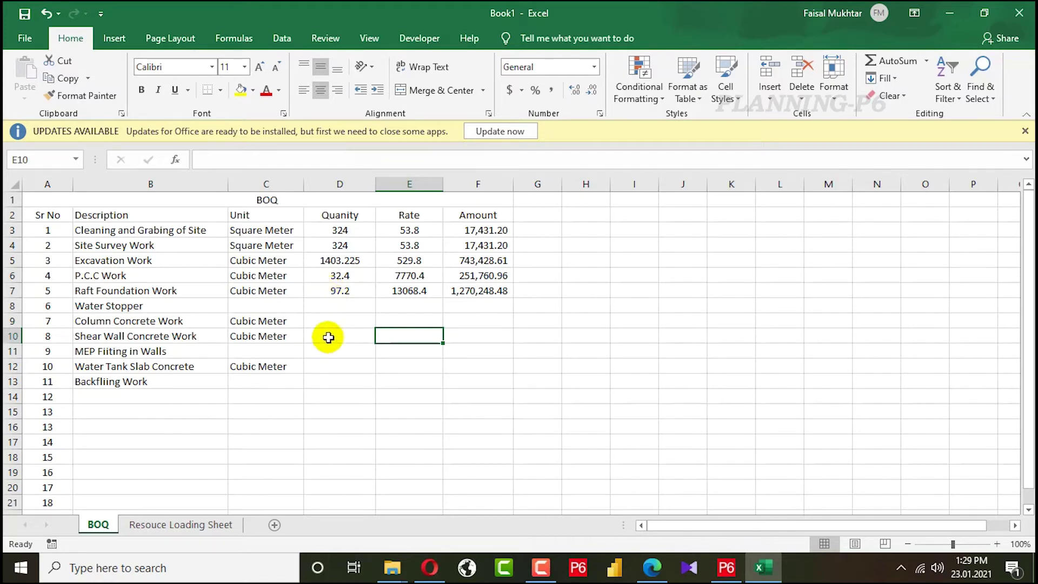
pyautogui.click(340, 320)
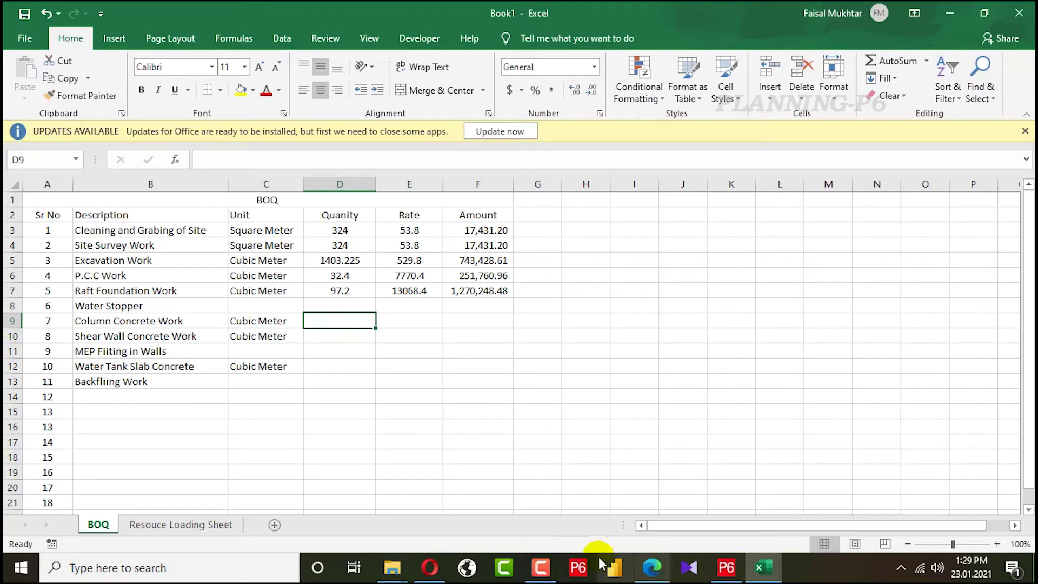
# Switch to Drawing.pdf in the browser and examine the tank top slab plan on page 6, including its columns, walls and dimensions.
pyautogui.click(652, 568)
pyautogui.scroll(-5, 547, 302)
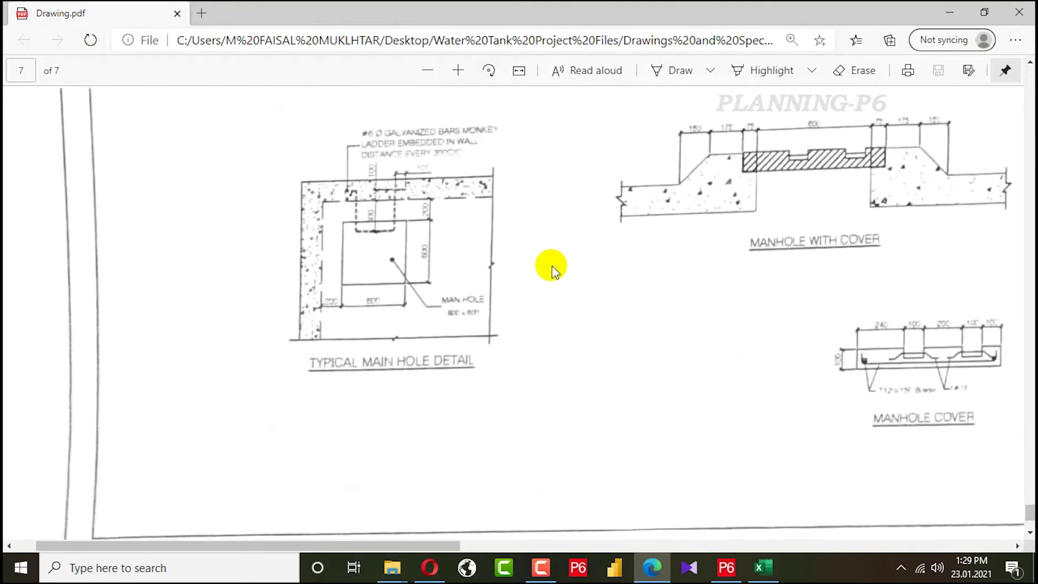
pyautogui.scroll(8, 549, 267)
pyautogui.scroll(10, 553, 264)
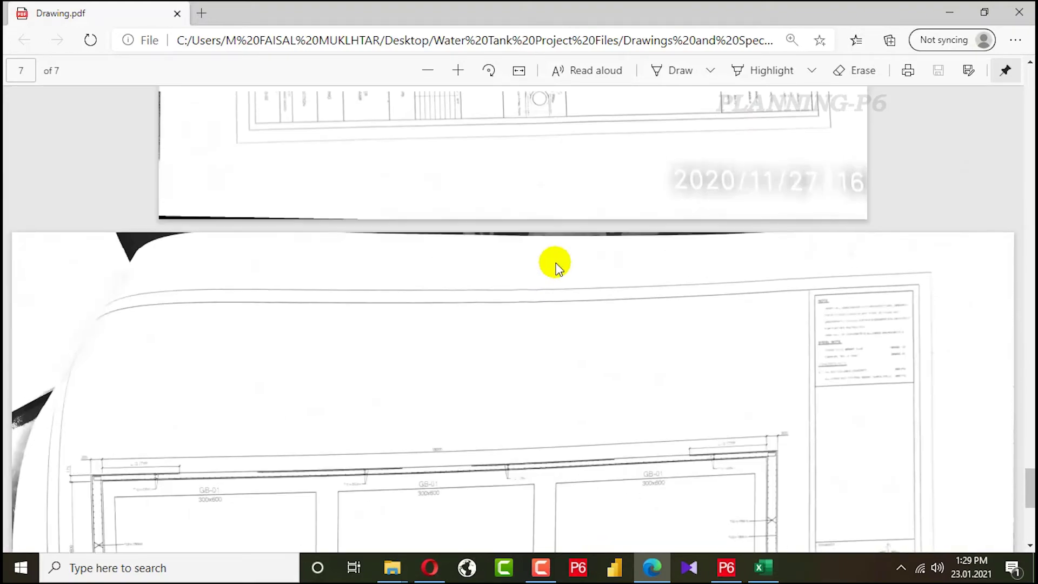
pyautogui.scroll(8, 558, 265)
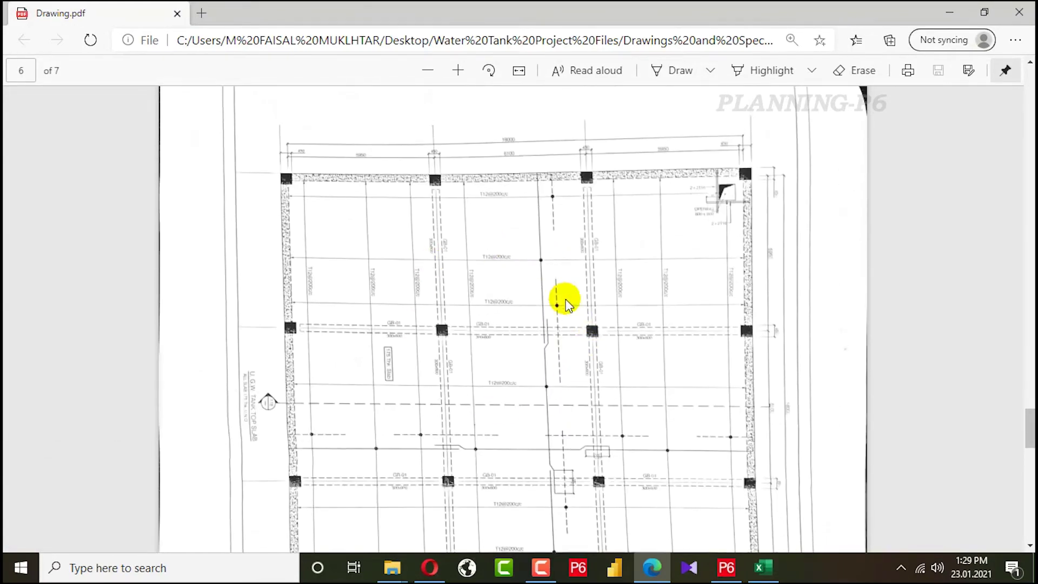
pyautogui.scroll(-3, 579, 318)
pyautogui.scroll(5, 527, 281)
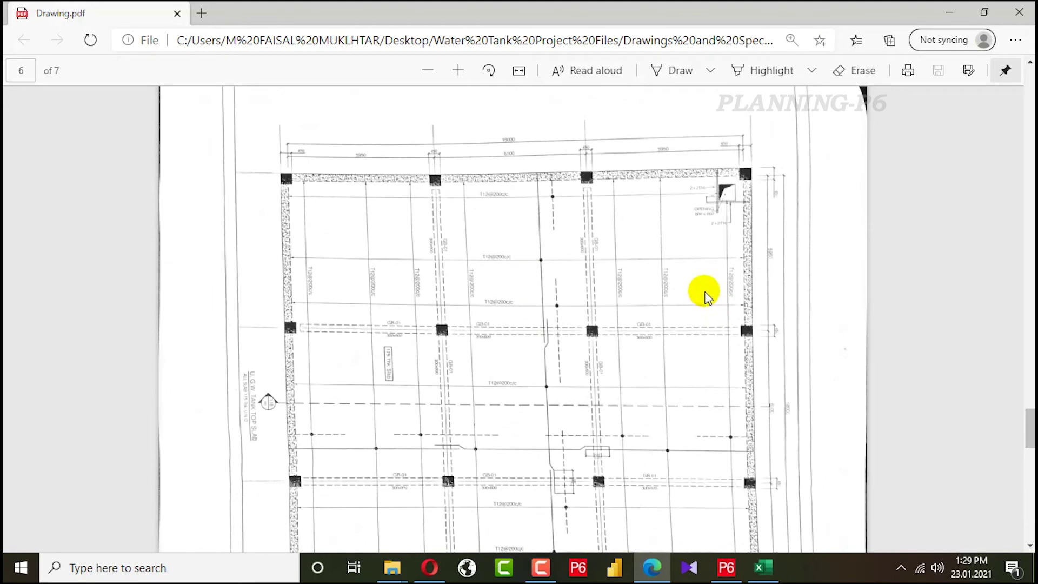
pyautogui.scroll(-3, 634, 213)
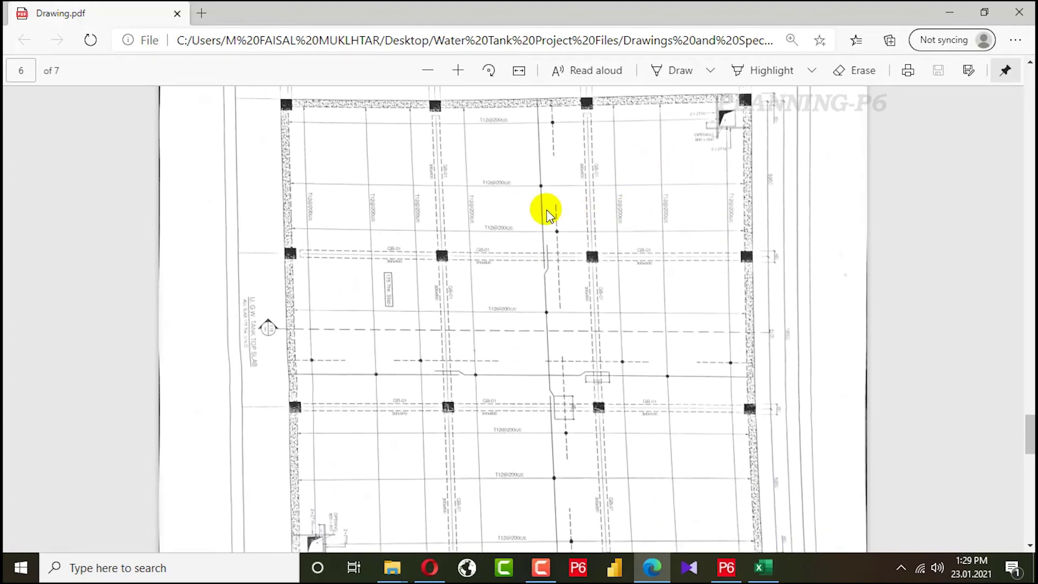
pyautogui.scroll(-1, 546, 211)
pyautogui.scroll(-2, 456, 183)
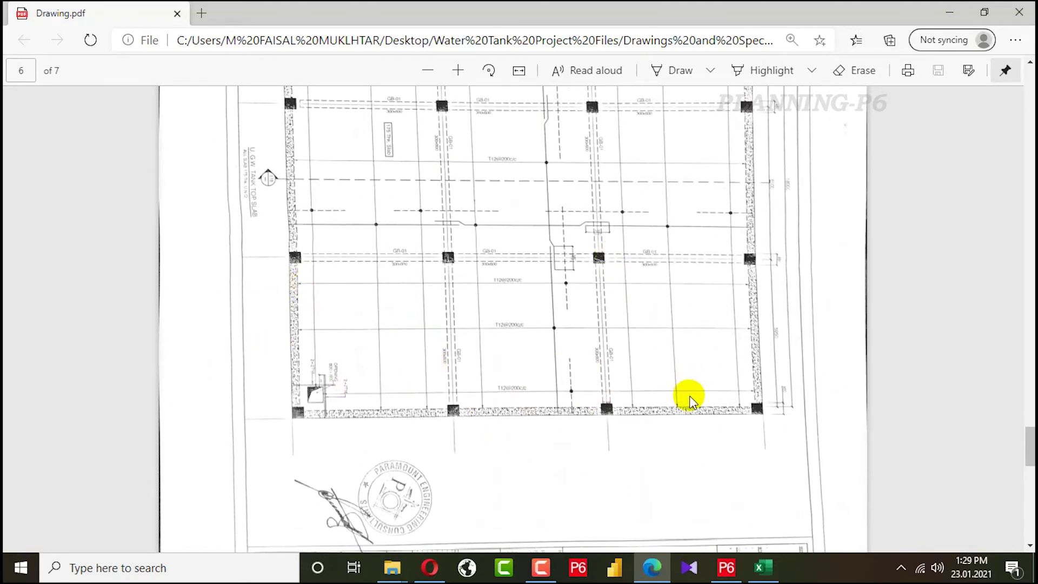
pyautogui.scroll(5, 686, 300)
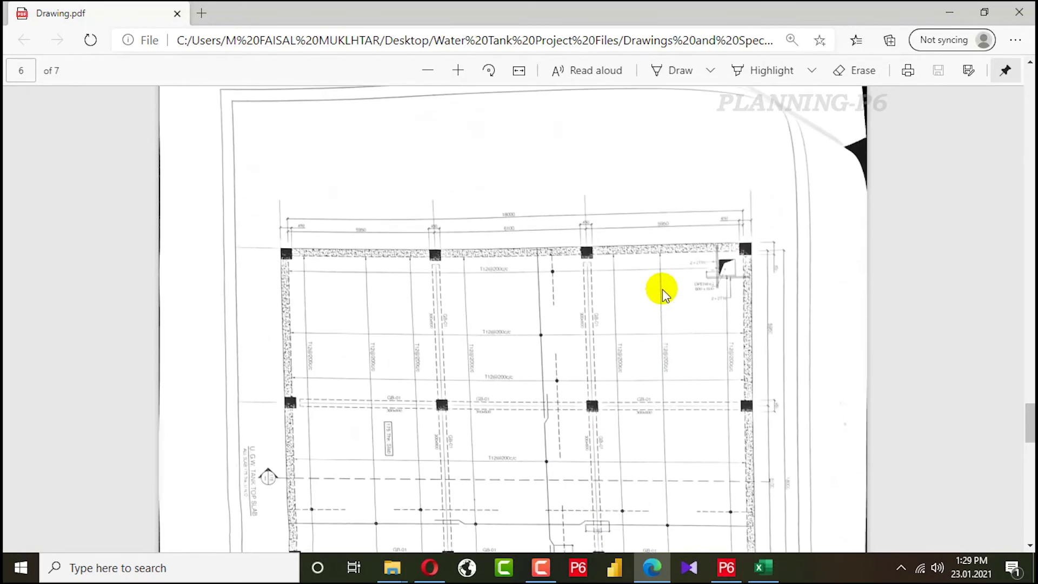
pyautogui.scroll(-3, 469, 277)
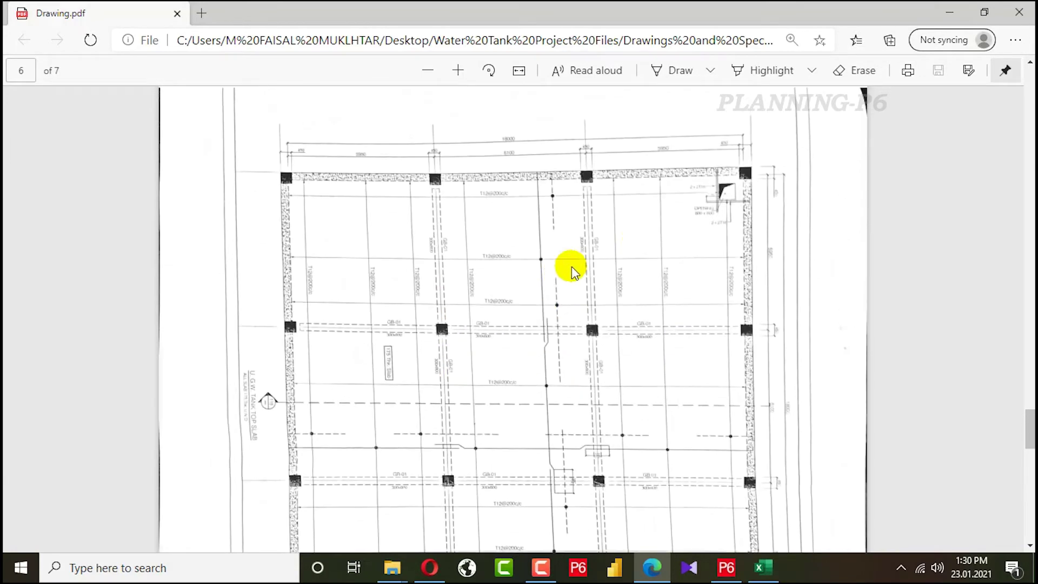
pyautogui.click(962, 9)
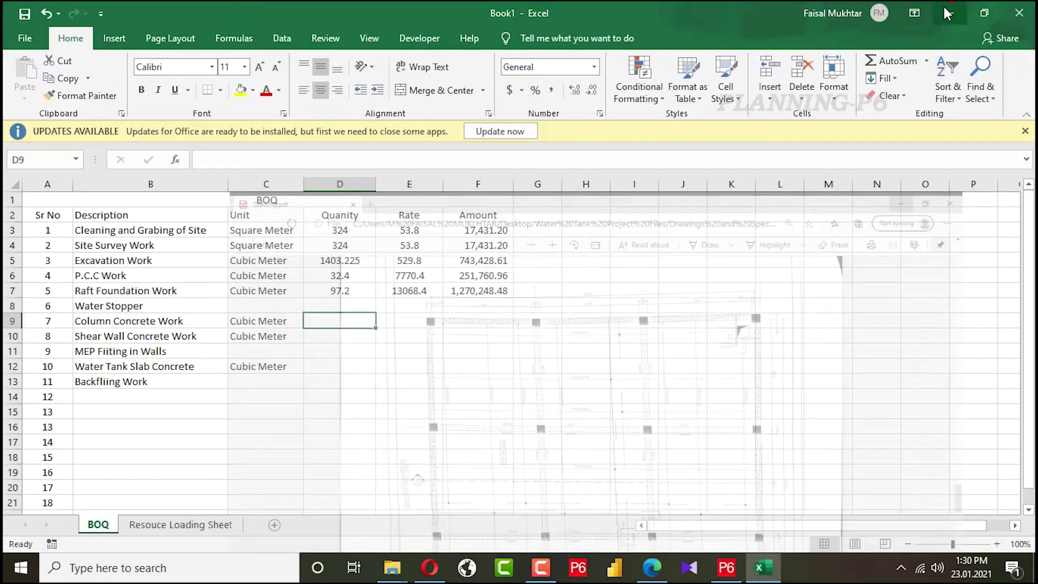
# Enter 65 as the quantity of Column Concrete Work in D9 of the BOQ sheet in Excel.
pyautogui.doubleClick(347, 322)
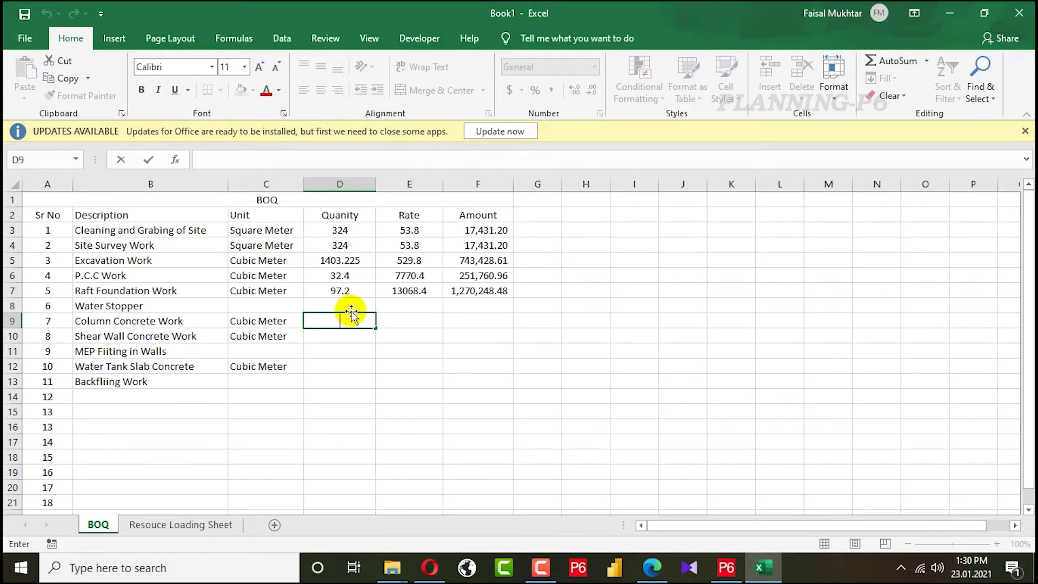
pyautogui.write('65')
pyautogui.click(432, 340)
pyautogui.click(475, 338)
# Enter quantities of 130 for Shear Wall Concrete Work in D10 and 80 for Water Tank Slab Concrete in D12.
pyautogui.click(336, 334)
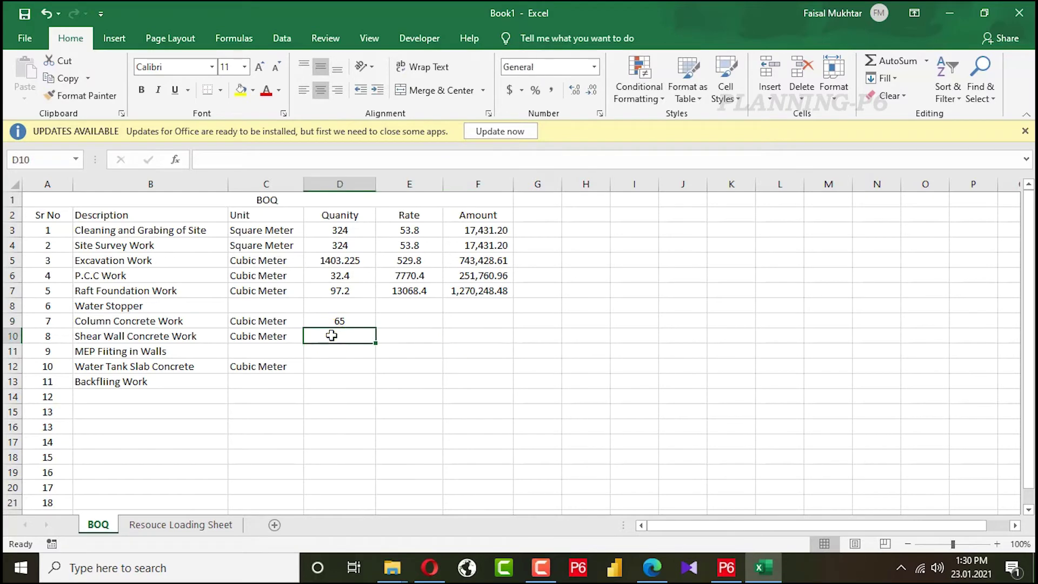
pyautogui.doubleClick(337, 334)
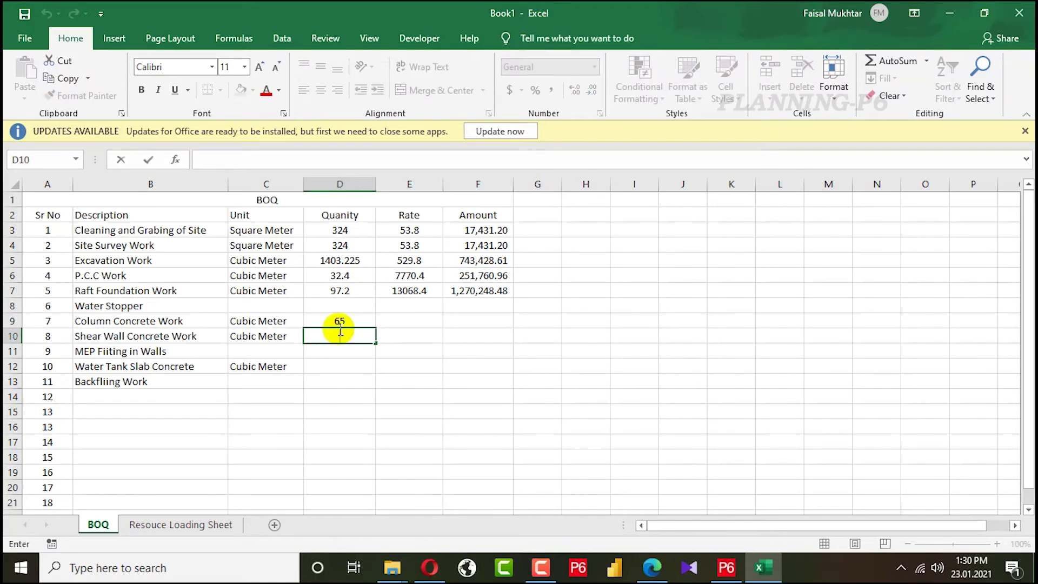
pyautogui.write('130')
pyautogui.click(475, 336)
pyautogui.click(338, 364)
pyautogui.doubleClick(336, 364)
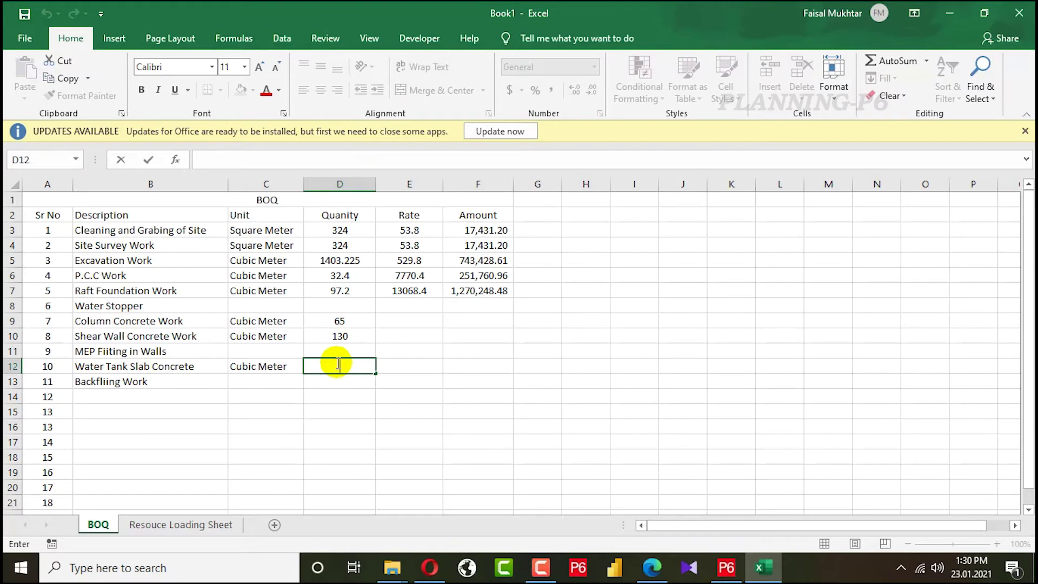
pyautogui.write('80')
pyautogui.click(538, 349)
# Copy the Raft Foundation Work rate to Column Concrete, Shear Wall Concrete and Water Tank Slab Concrete, leaving the MEP fitting rate empty.
pyautogui.click(422, 292)
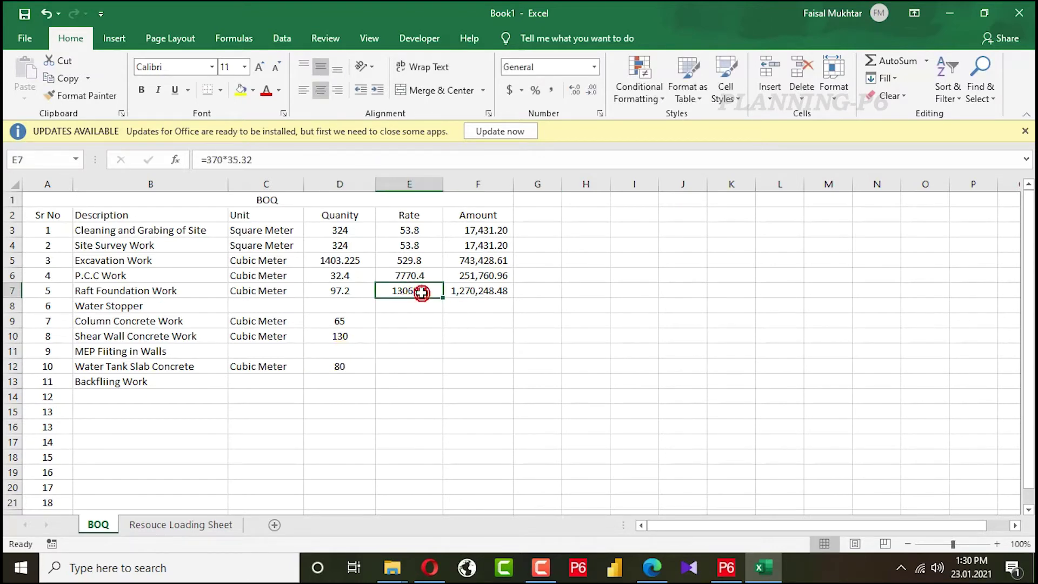
pyautogui.hotkey('ctrl', 'c')
pyautogui.click(419, 322)
pyautogui.hotkey('ctrl', 'v')
pyautogui.click(410, 351)
pyautogui.hotkey('ctrl', 'v')
pyautogui.click(410, 368)
pyautogui.hotkey('ctrl', 'v')
pyautogui.click(409, 336)
pyautogui.hotkey('ctrl', 'v')
pyautogui.click(410, 352)
pyautogui.press('Delete')
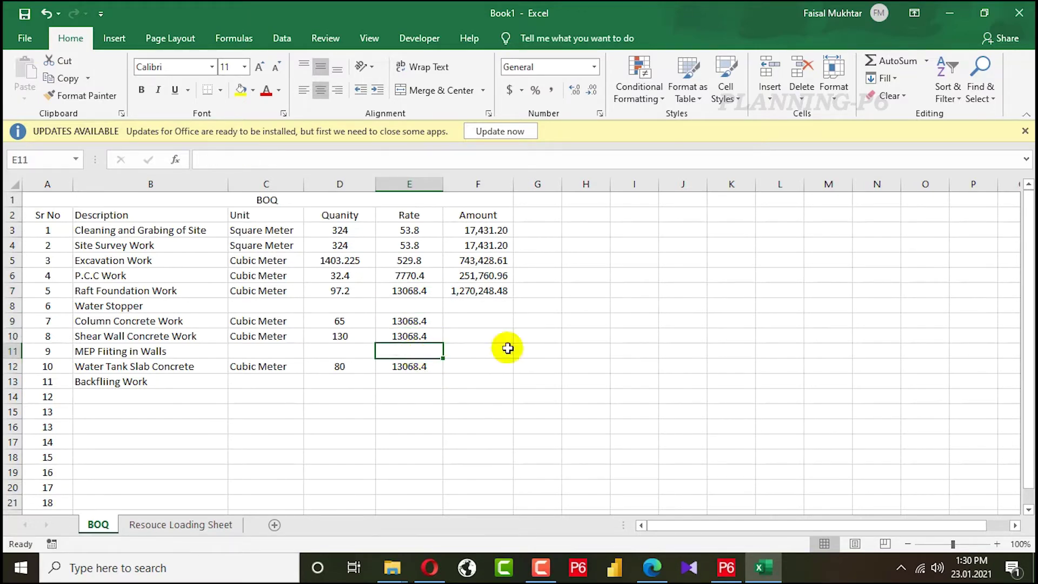
# Fill the Amount formula from Raft Foundation Work in F7 down to F13.
pyautogui.click(510, 291)
pyautogui.moveTo(512, 296); pyautogui.dragTo(505, 385)
pyautogui.click(537, 381)
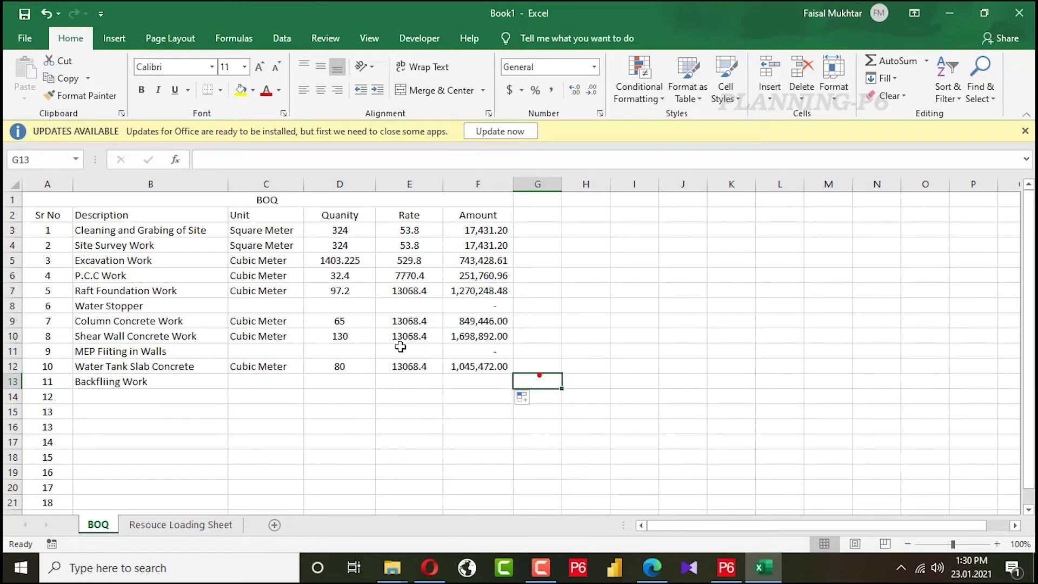
# Enter the quantity formula =18*4 for Water Stopper in D8 and a quantity of 15 for the MEP fitting item in D11.
pyautogui.click(371, 303)
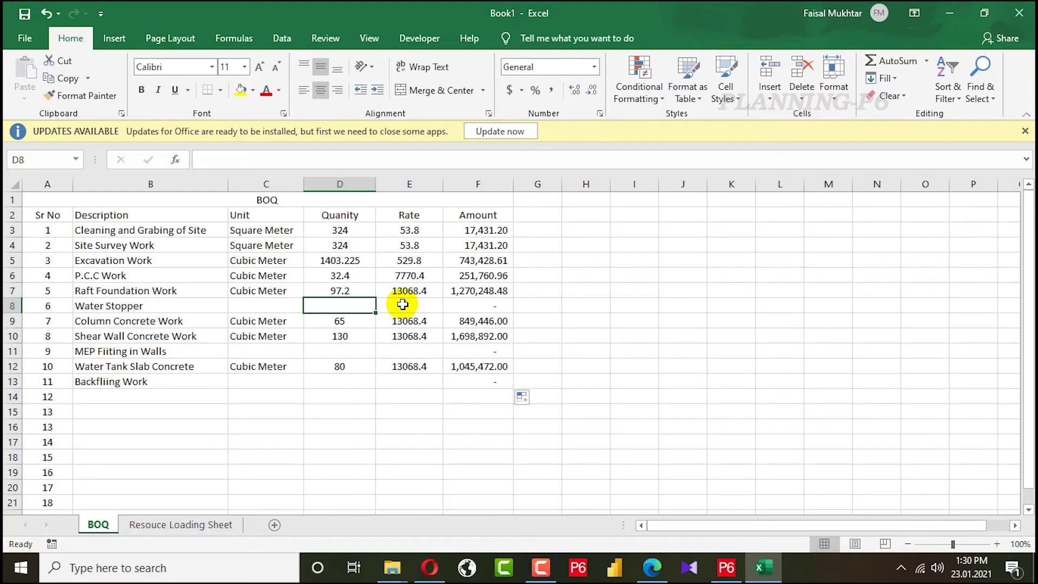
pyautogui.write('=18*4')
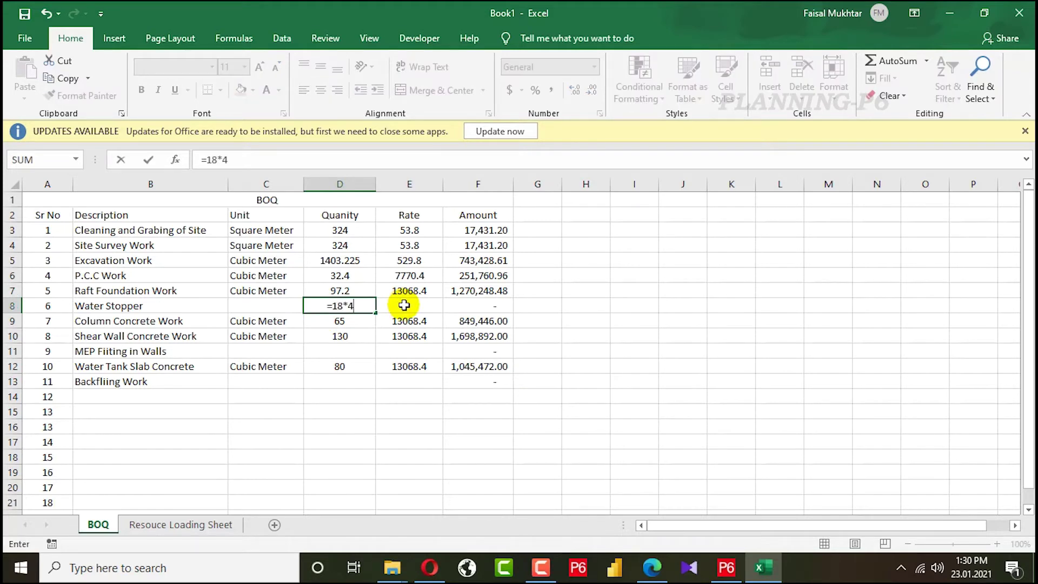
pyautogui.press('Return')
pyautogui.click(550, 377)
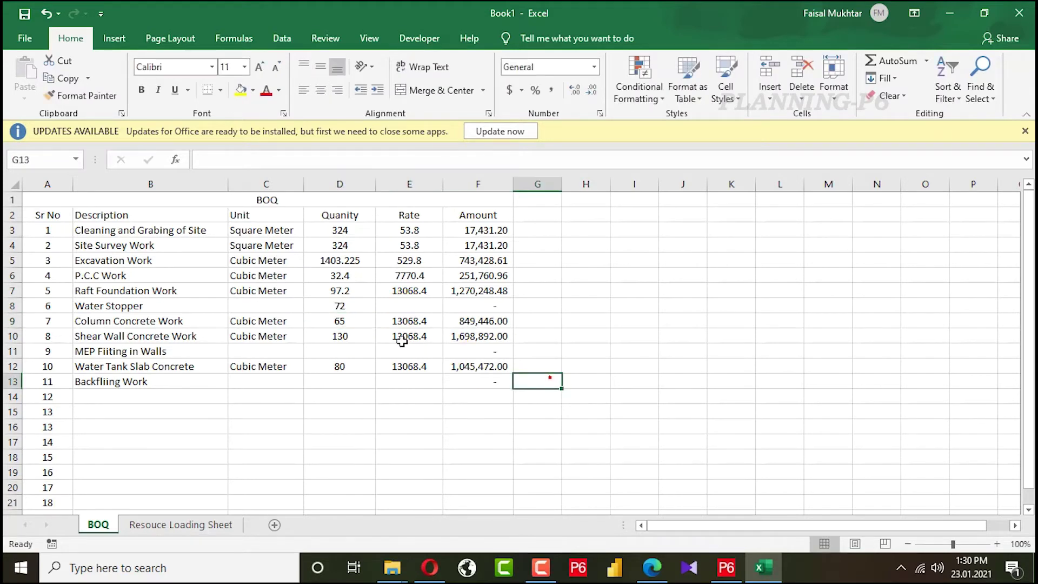
pyautogui.click(339, 355)
pyautogui.write('15')
pyautogui.press('Return')
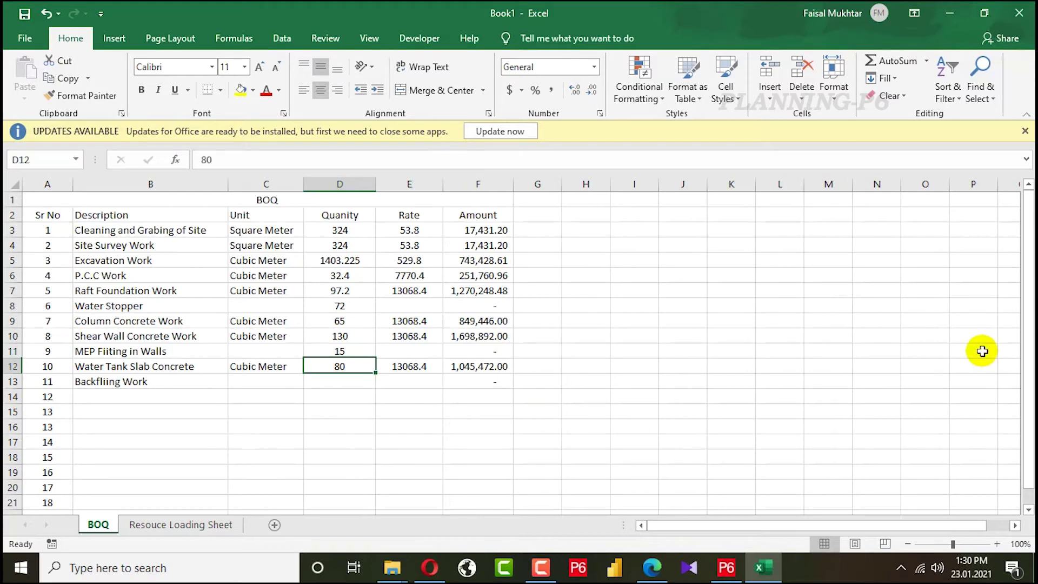
# Enter 300 as the quantity of item 11, the backfilling work, and copy the Excavation Work rate into its rate cell.
pyautogui.click(358, 380)
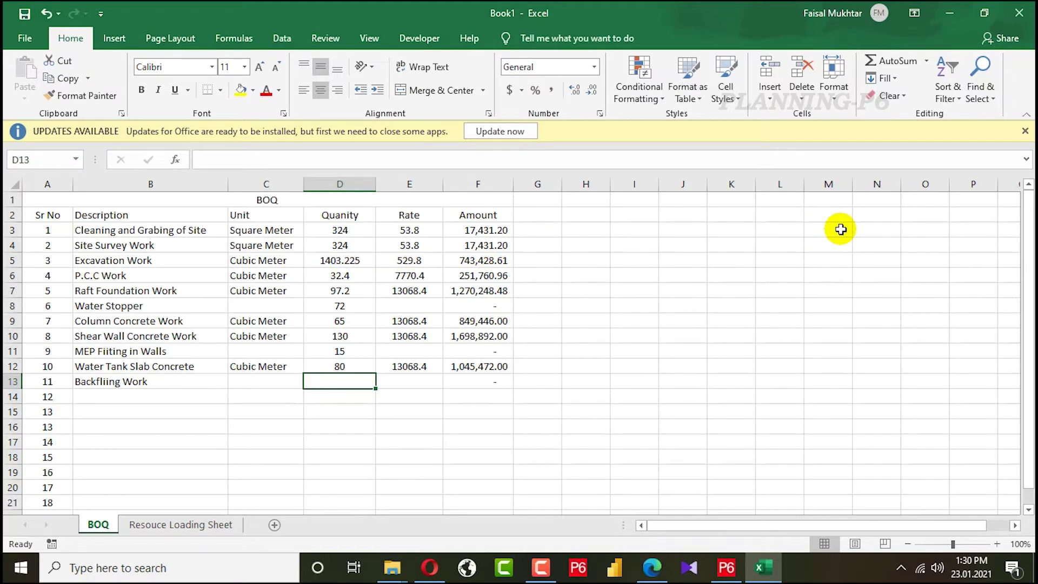
pyautogui.write('300')
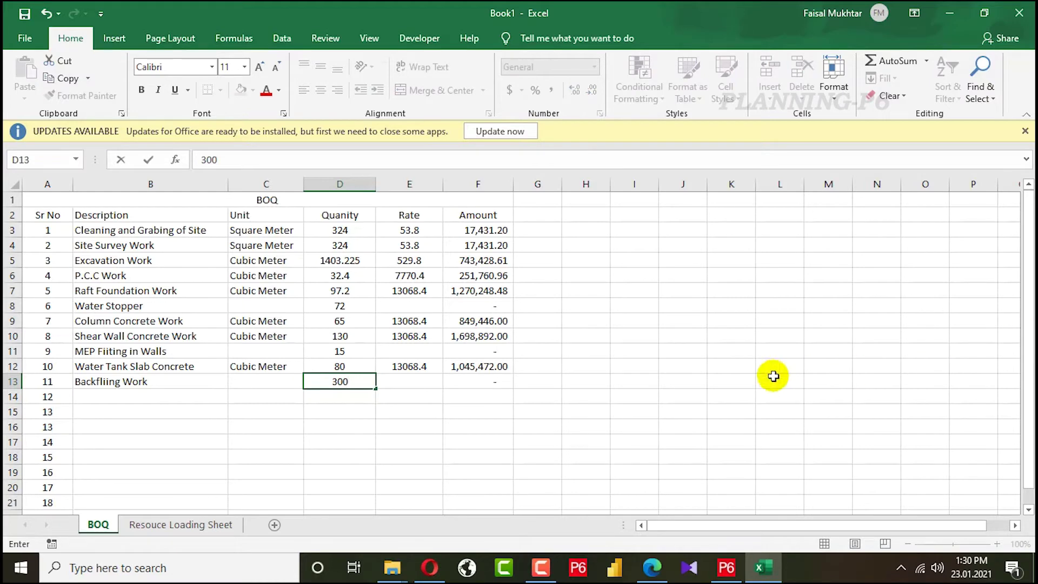
pyautogui.click(628, 397)
pyautogui.click(427, 256)
pyautogui.hotkey('ctrl', 'c')
pyautogui.click(417, 380)
pyautogui.hotkey('ctrl', 'v')
pyautogui.click(594, 333)
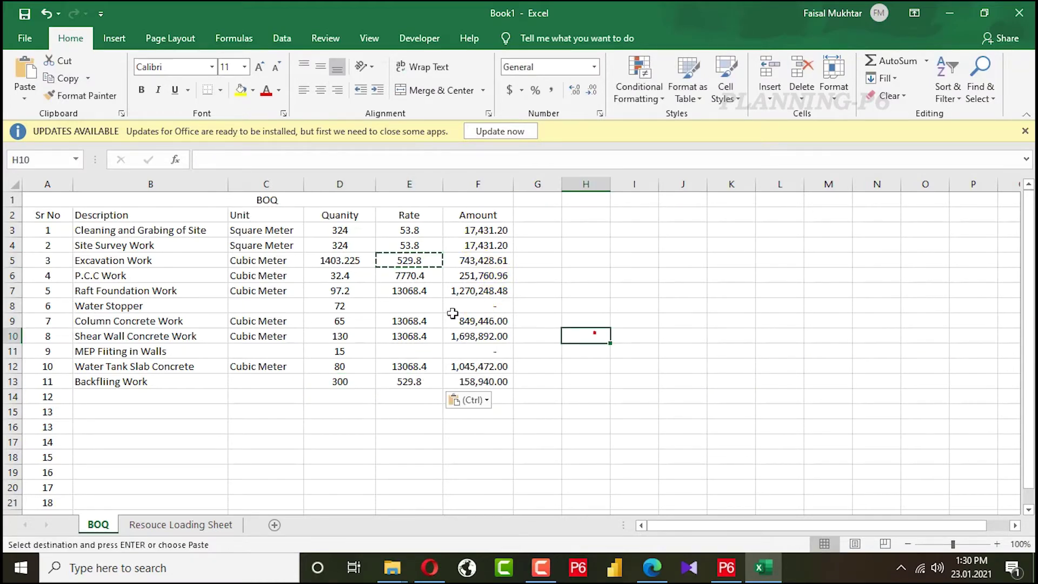
# Paste the Excavation Work rate into the rate cells of Water Stopper and the MEP fitting item.
pyautogui.click(412, 261)
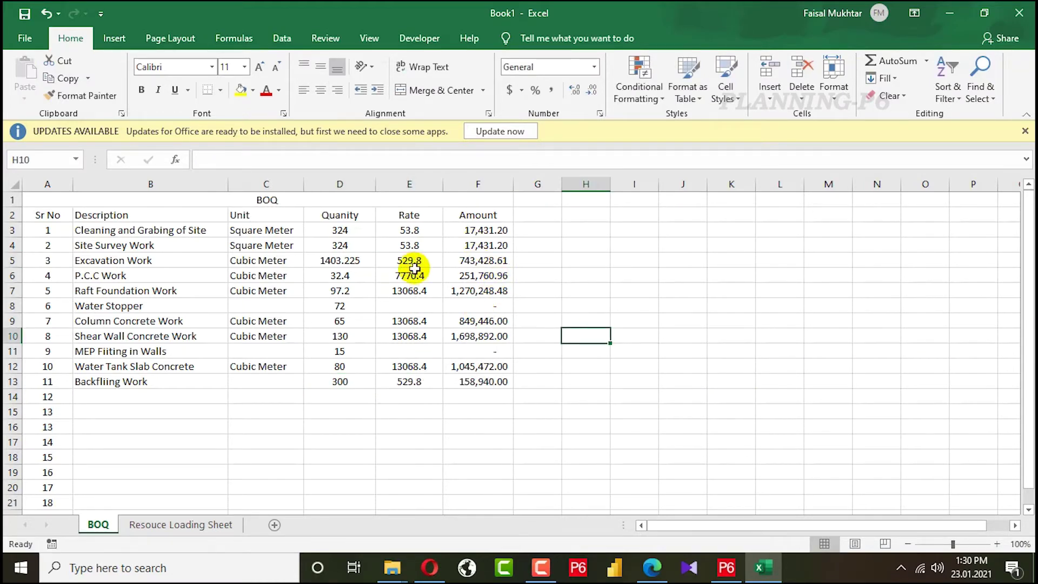
pyautogui.click(417, 306)
pyautogui.hotkey('ctrl', 'v')
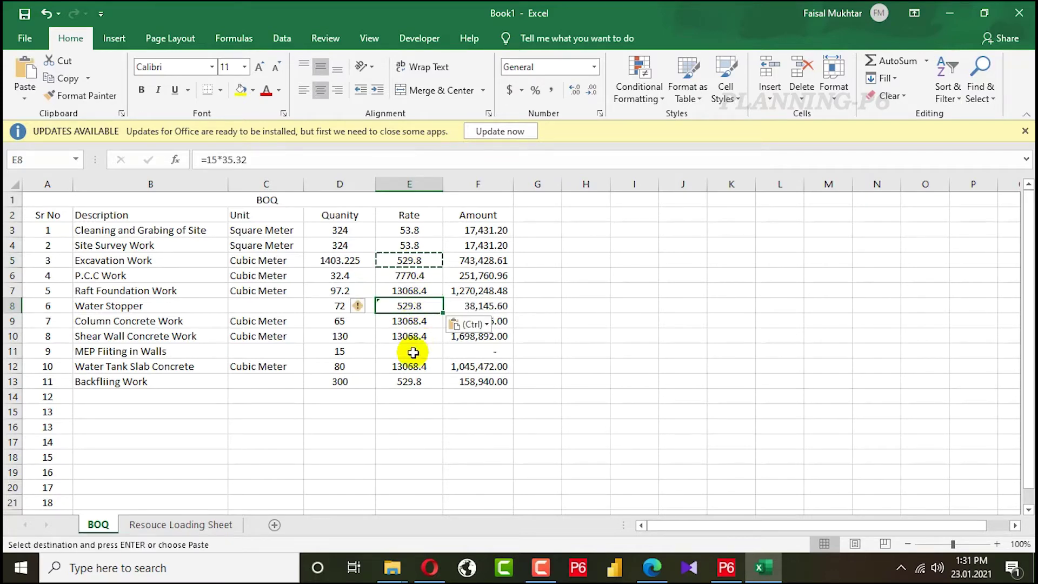
pyautogui.click(413, 352)
pyautogui.hotkey('ctrl', 'v')
pyautogui.press('Escape')
# Inspect the rate formula of Water Stopper in E8, the MEP fitting rate and the Amount column of the BOQ.
pyautogui.click(404, 303)
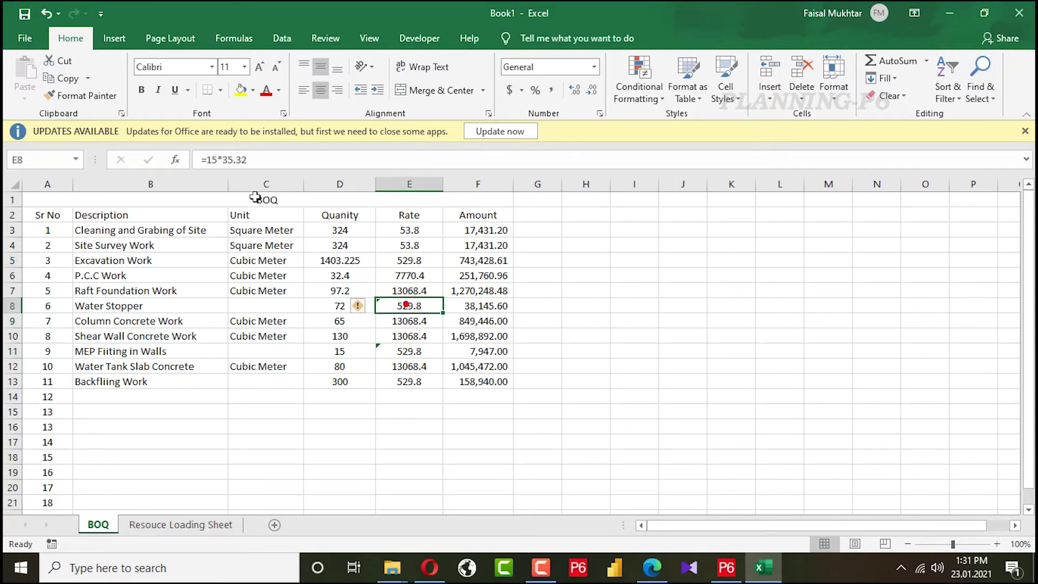
pyautogui.click(288, 161)
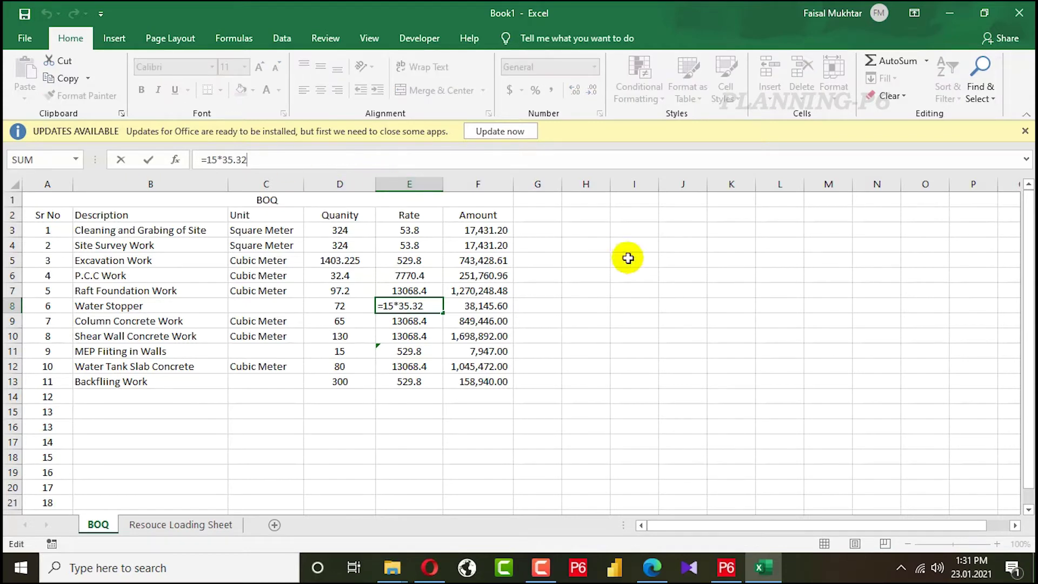
pyautogui.click(748, 294)
pyautogui.click(420, 349)
pyautogui.click(616, 325)
pyautogui.moveTo(478, 230); pyautogui.dragTo(478, 381)
pyautogui.click(729, 334)
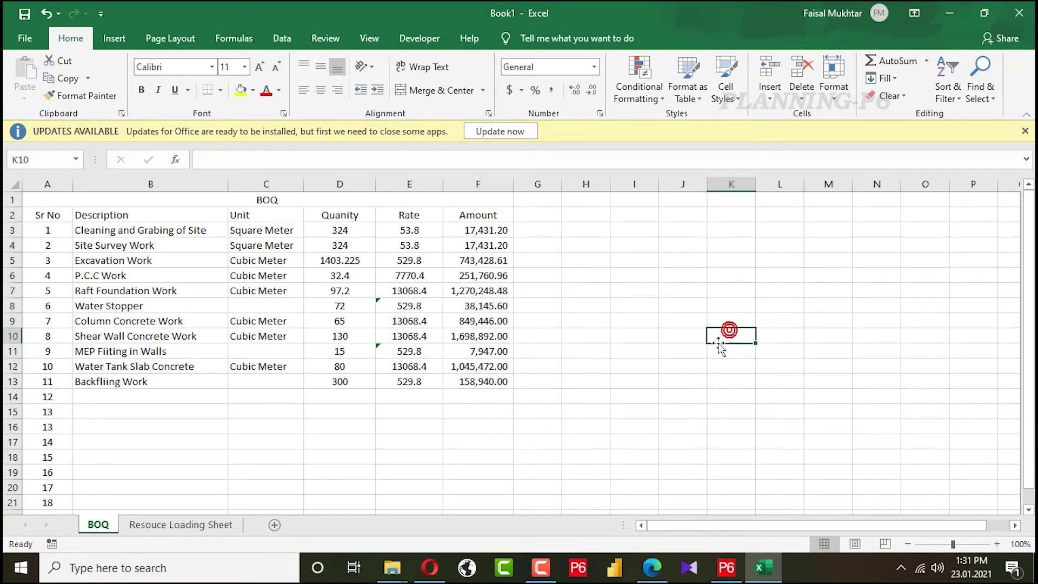
pyautogui.click(638, 216)
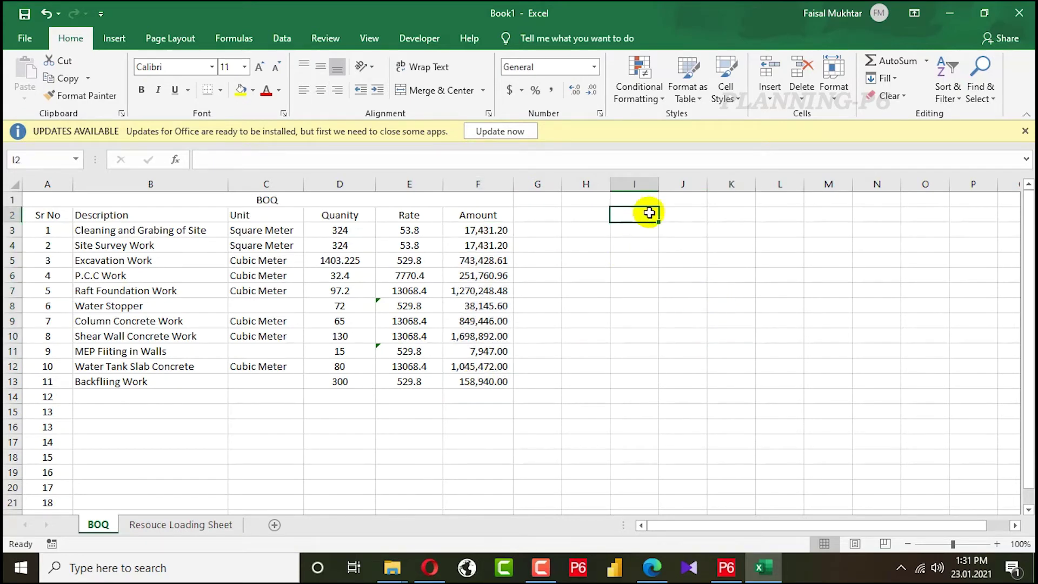
pyautogui.moveTo(667, 200); pyautogui.dragTo(412, 382)
# Continue the Sr No numbering on the Resource Loading Sheet down to 10 for the last listed activity.
pyautogui.click(227, 522)
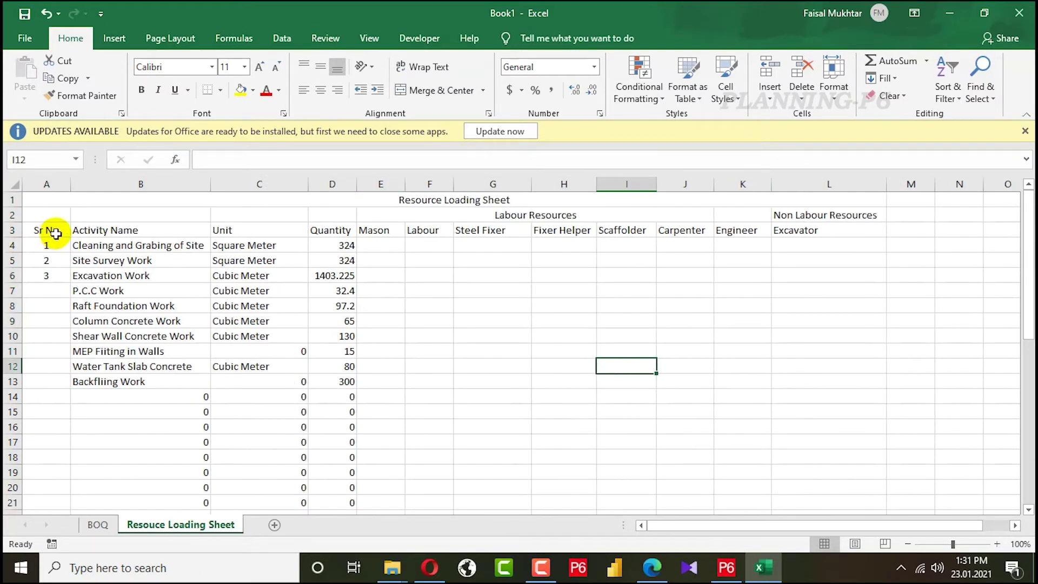
pyautogui.moveTo(47, 245); pyautogui.dragTo(50, 381)
pyautogui.moveTo(429, 290); pyautogui.dragTo(429, 351)
pyautogui.moveTo(684, 336); pyautogui.dragTo(685, 351)
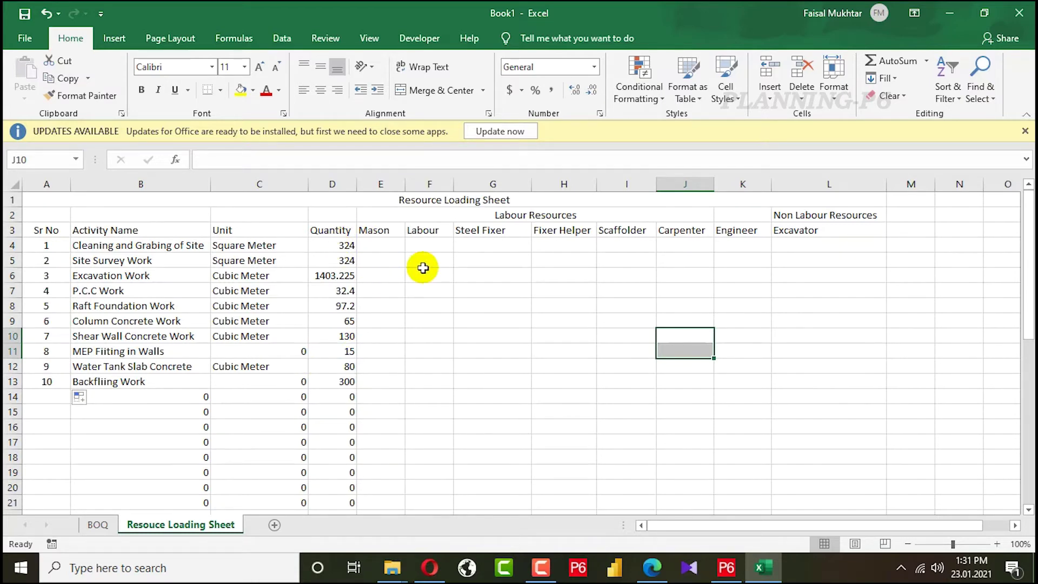
pyautogui.click(738, 245)
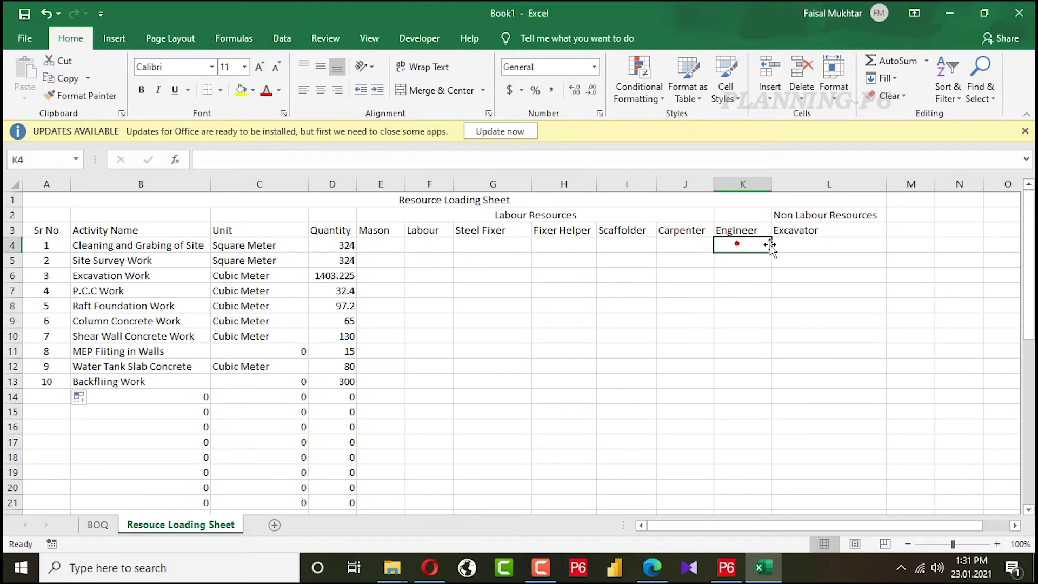
# Assign 1 Engineer to Cleaning and Grabing of Site and fill it down through Backfilling Work.
pyautogui.write('1')
pyautogui.click(831, 263)
pyautogui.click(744, 245)
pyautogui.moveTo(771, 252); pyautogui.dragTo(765, 367)
pyautogui.click(790, 341)
pyautogui.click(751, 371)
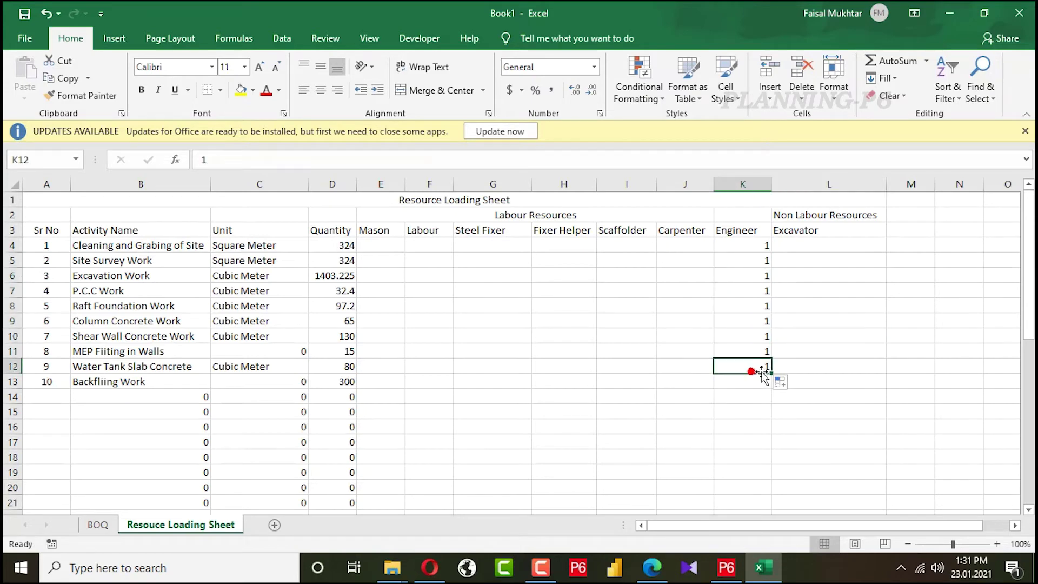
pyautogui.moveTo(776, 370); pyautogui.dragTo(767, 387)
pyautogui.click(796, 331)
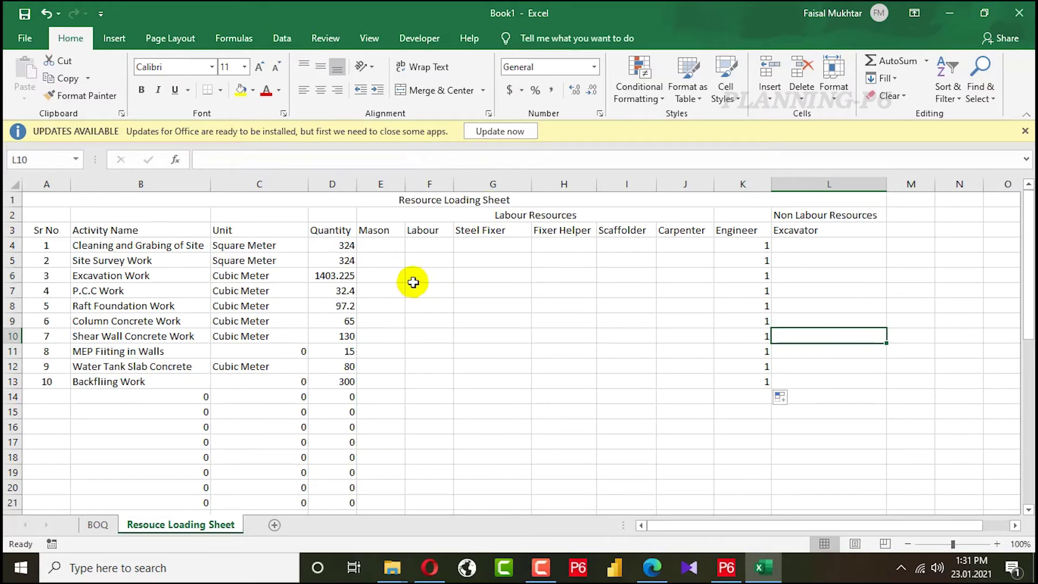
# Try the formula =D4/4 in the Labour cell of Cleaning and Grabing of Site and clear it again.
pyautogui.click(428, 243)
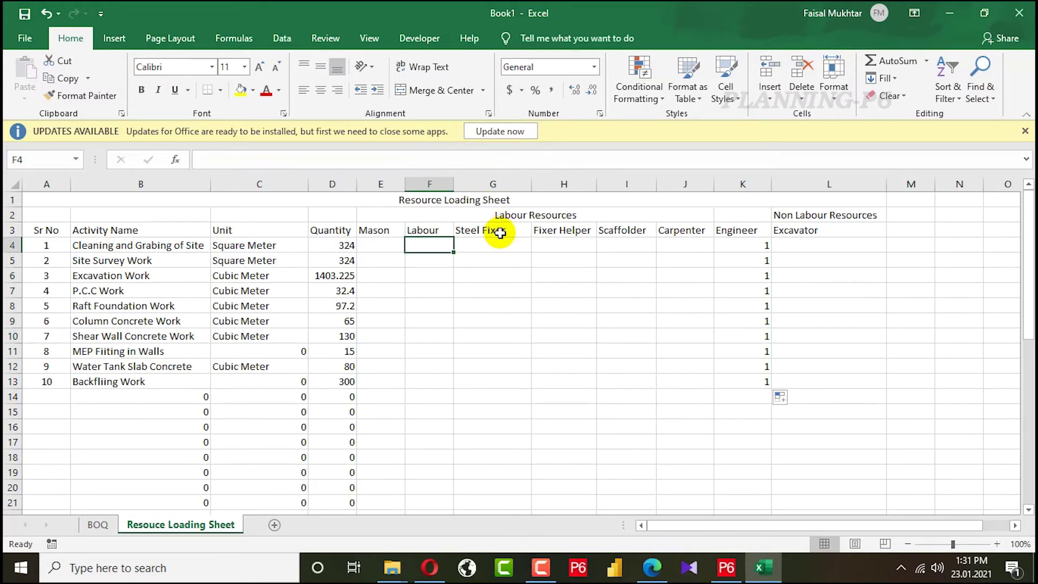
pyautogui.write('=')
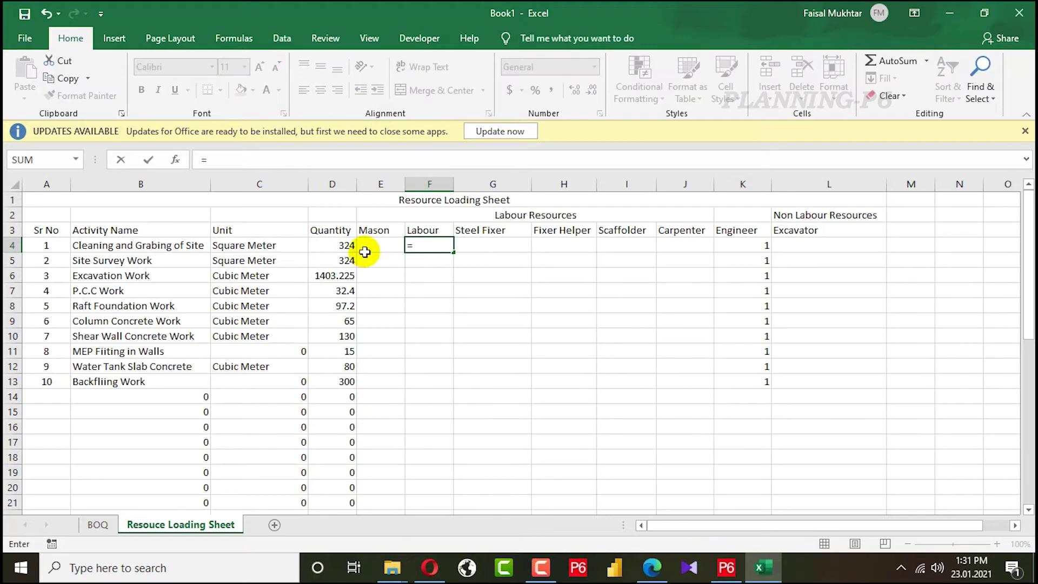
pyautogui.click(330, 244)
pyautogui.write('/')
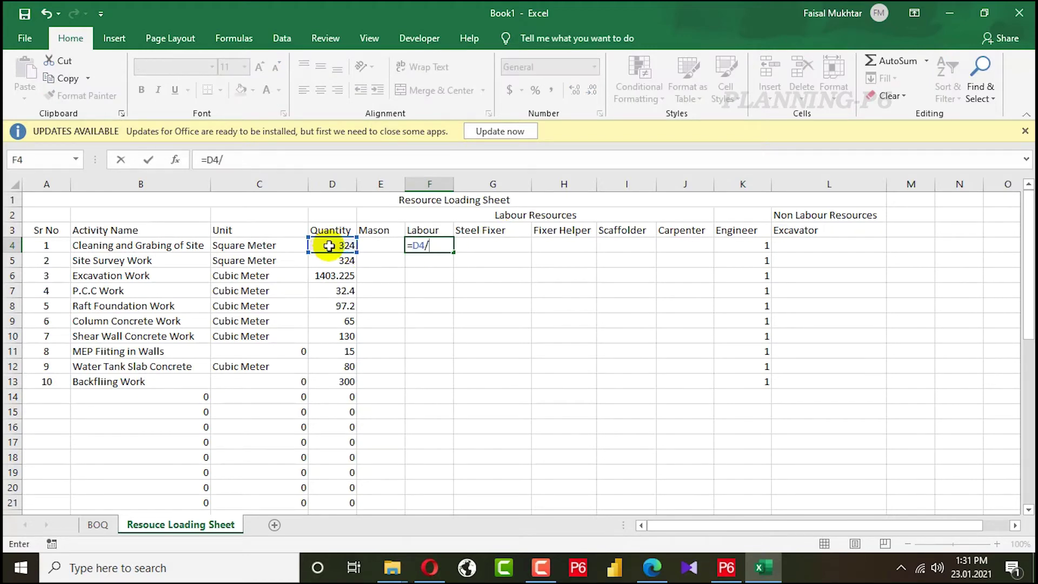
pyautogui.write('4')
pyautogui.press('Return')
pyautogui.click(434, 247)
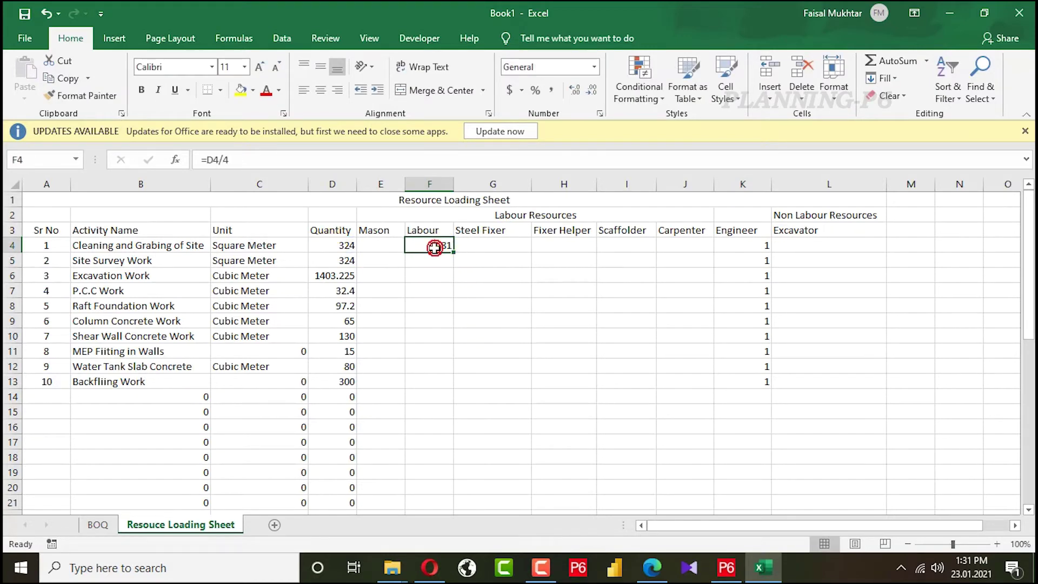
pyautogui.press('Delete')
pyautogui.click(557, 289)
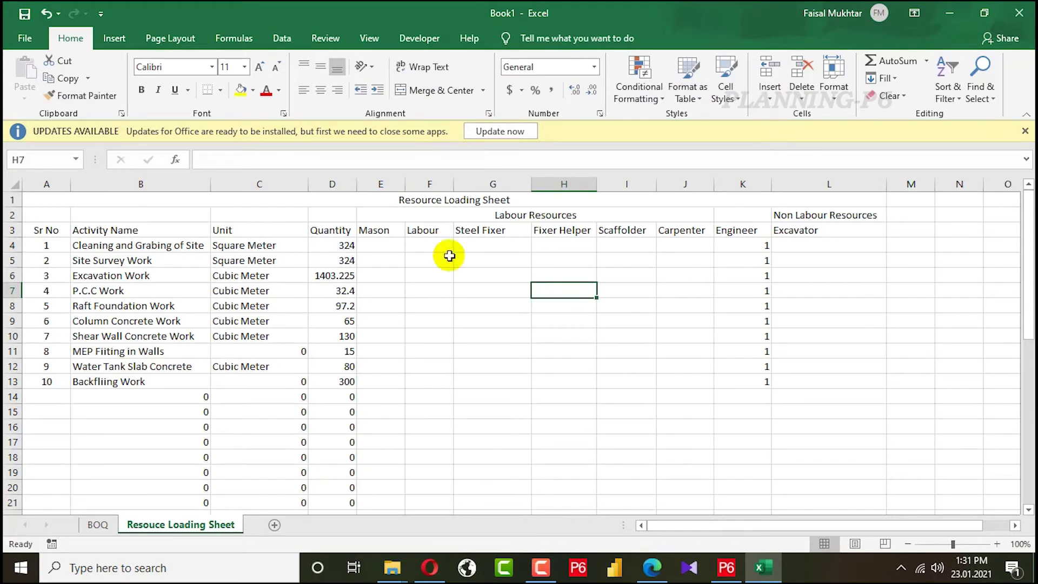
pyautogui.click(445, 246)
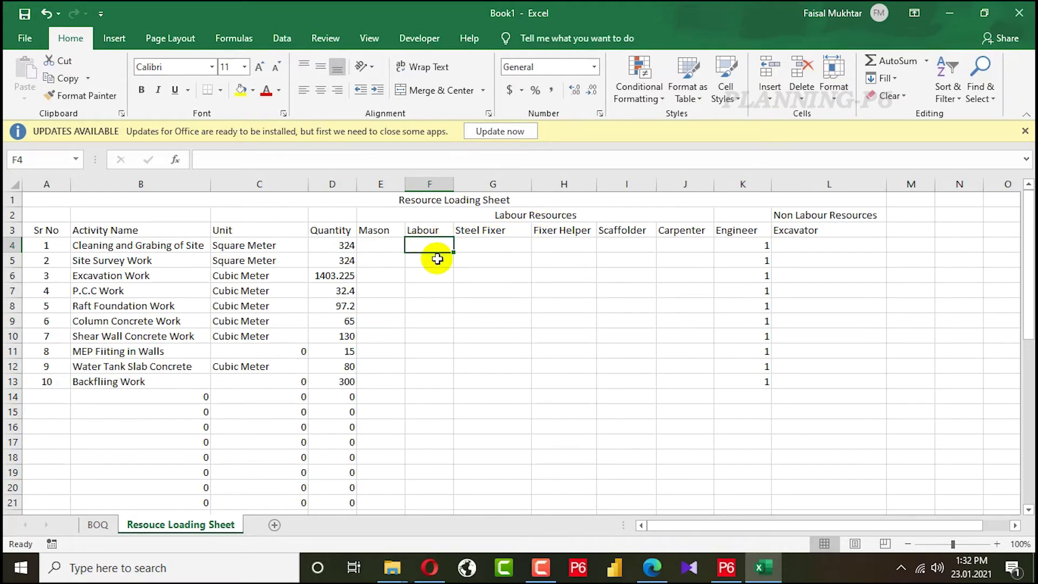
pyautogui.write('=')
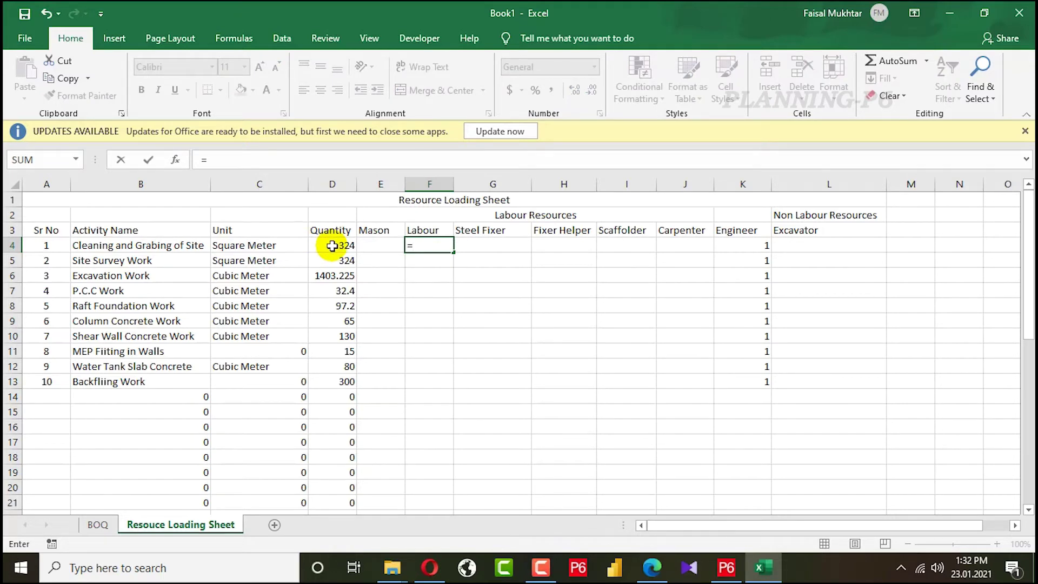
pyautogui.press('BackSpace')
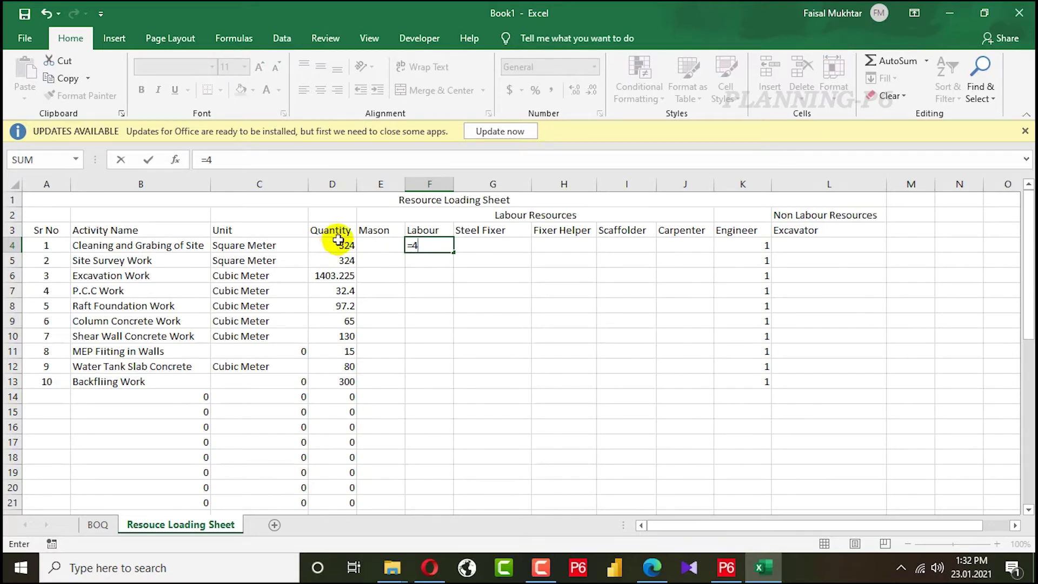
pyautogui.press('BackSpace')
pyautogui.press('BackSpace')
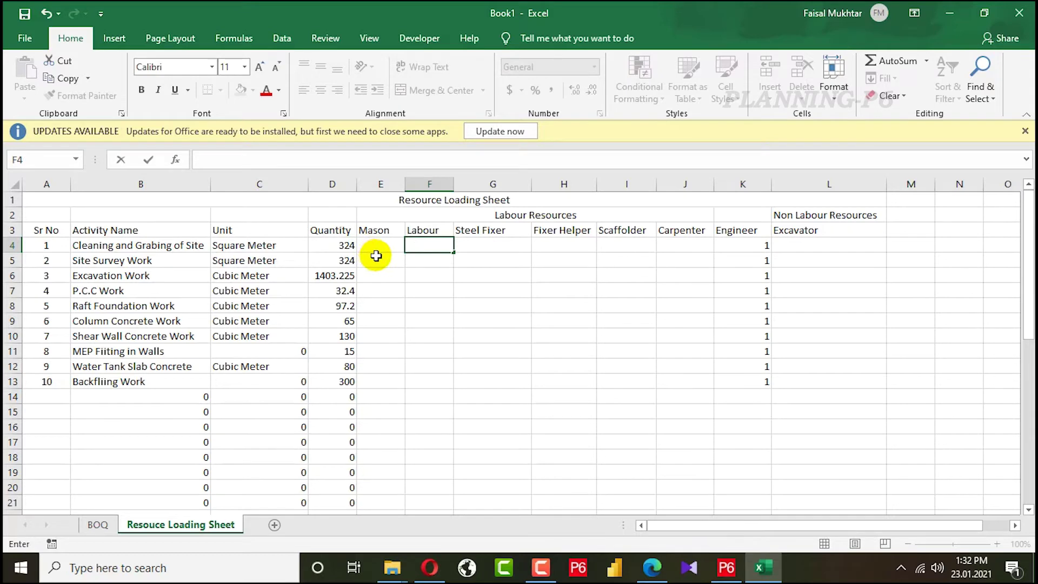
# Enter the formula =(D4/60)*8 in the Labour cell of Cleaning and Grabing of Site.
pyautogui.write('=')
pyautogui.click(346, 244)
pyautogui.click(346, 245)
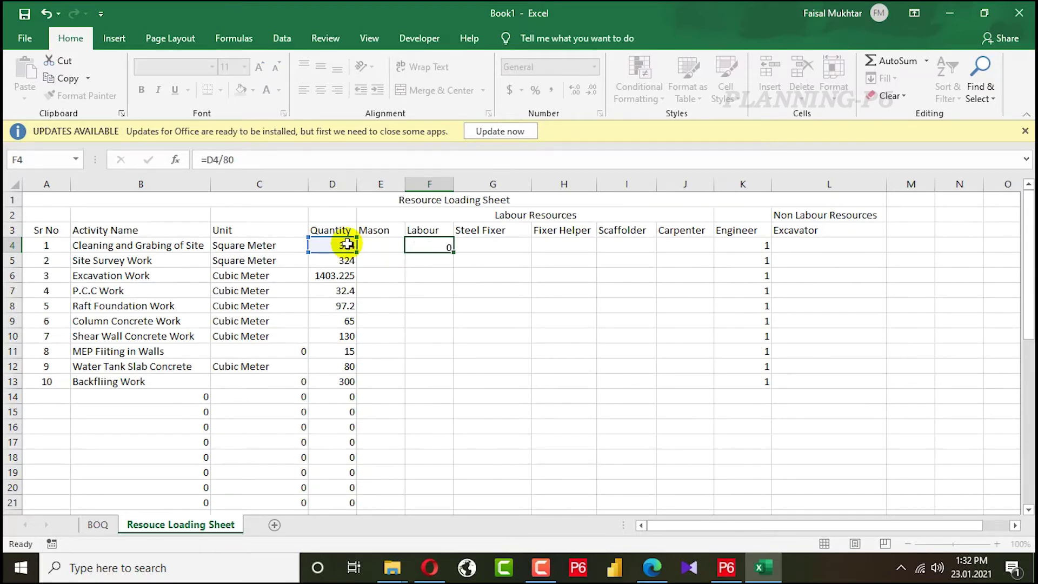
pyautogui.click(273, 156)
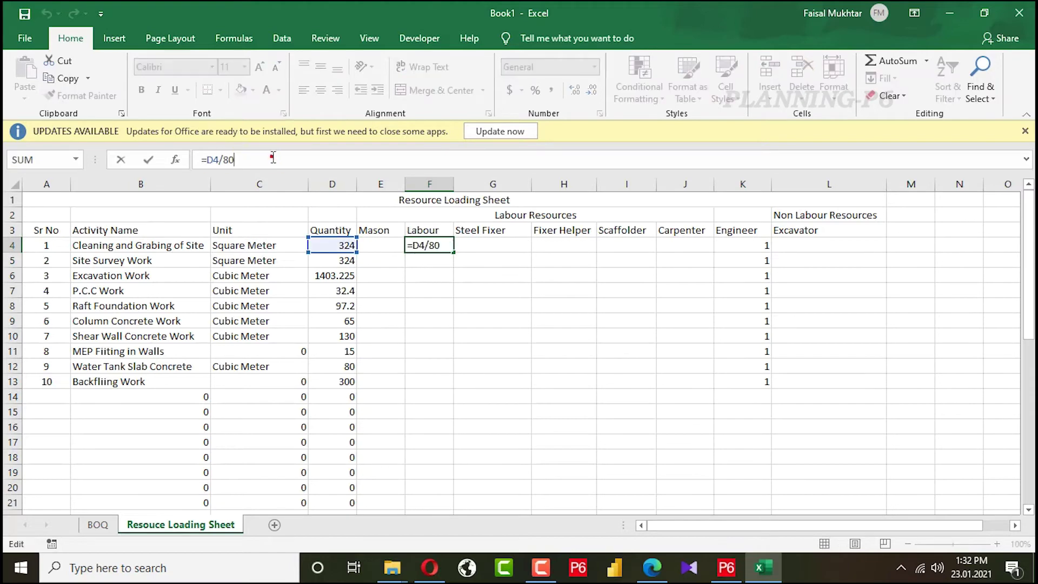
pyautogui.write(')')
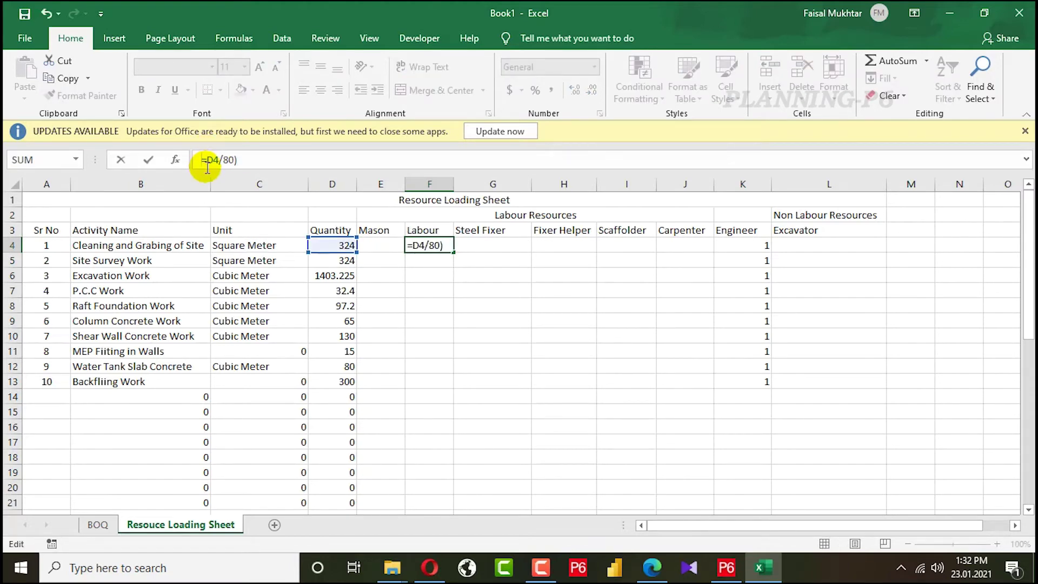
pyautogui.write('(')
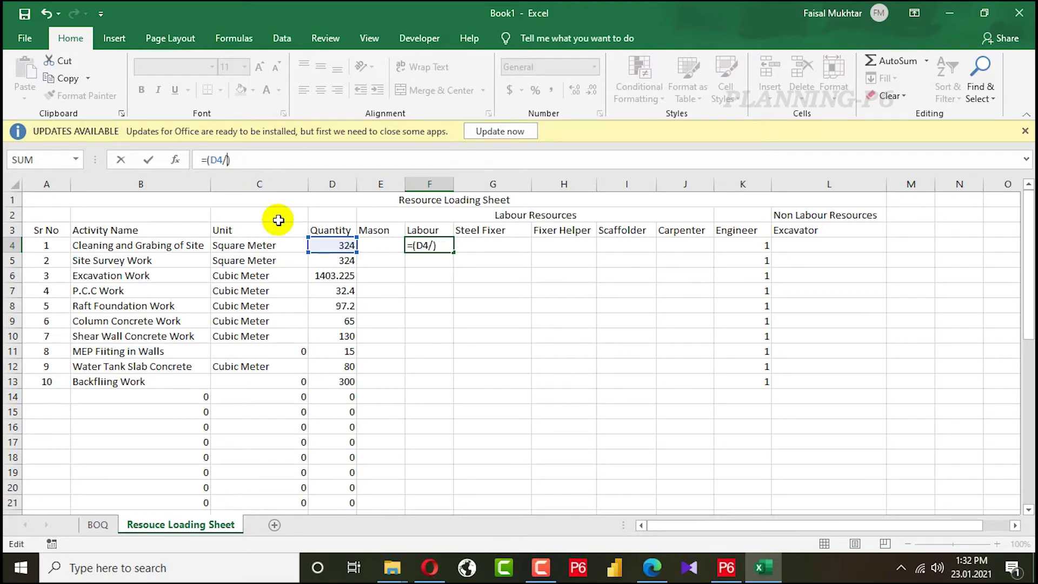
pyautogui.write('60')
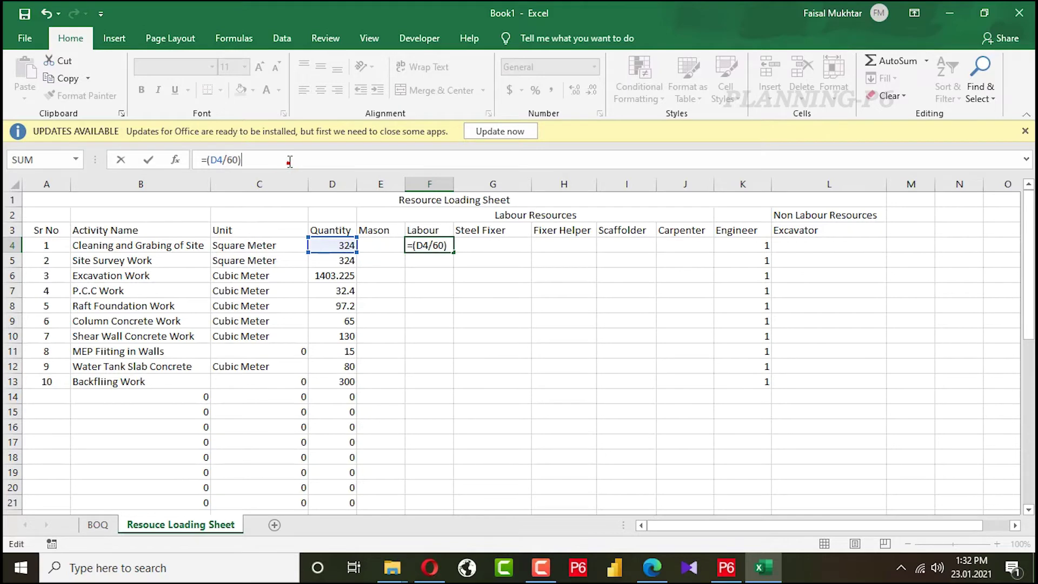
pyautogui.write('*8')
pyautogui.press('Return')
pyautogui.click(479, 322)
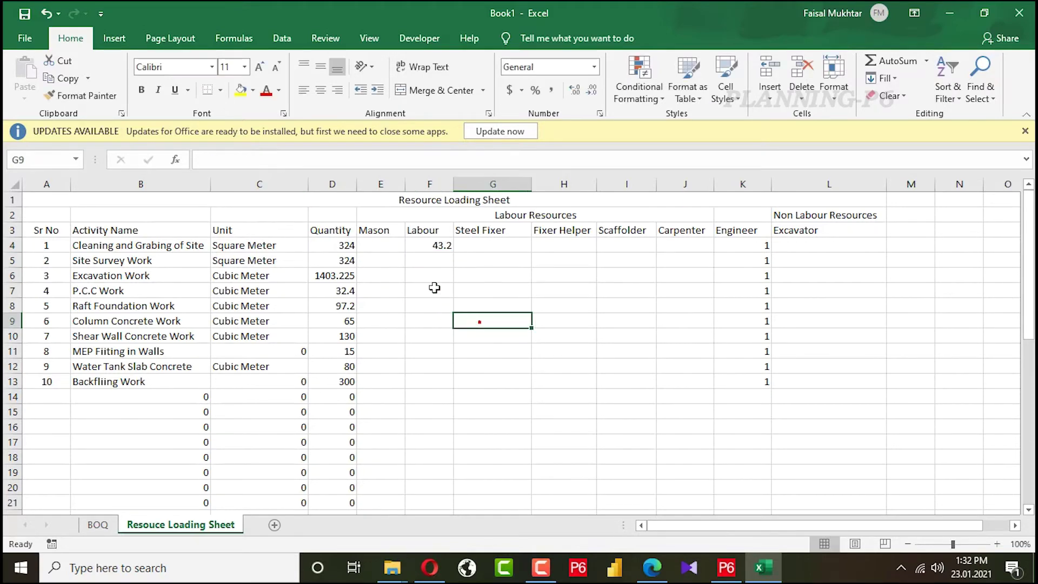
# Copy the Labour formula of Cleaning and Grabing of Site down to Site Survey Work.
pyautogui.click(423, 241)
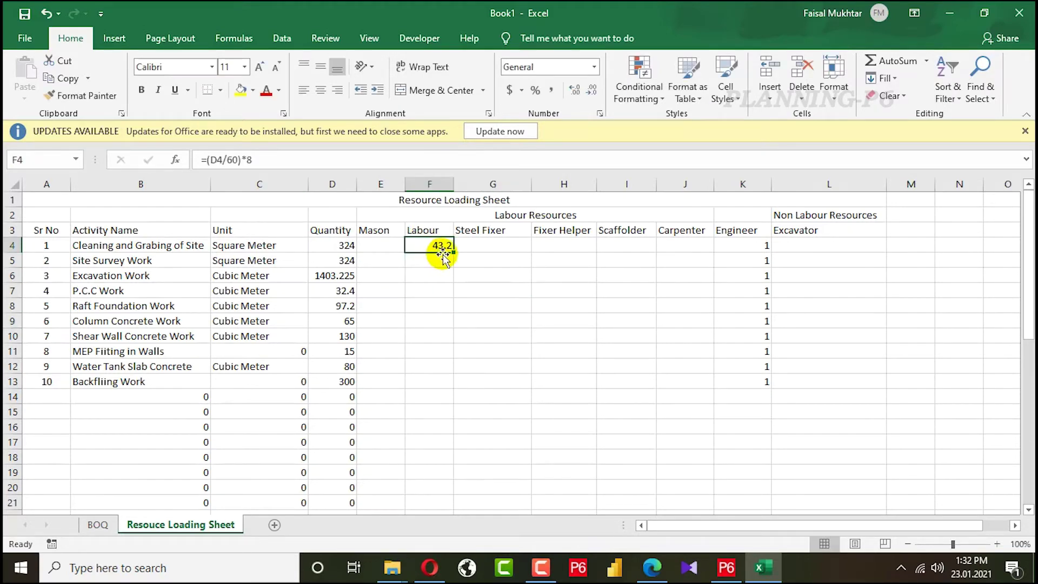
pyautogui.moveTo(454, 253)
pyautogui.mouseDown()
pyautogui.moveTo(458, 273)
pyautogui.moveTo(439, 262)
pyautogui.mouseUp()
pyautogui.click(427, 275)
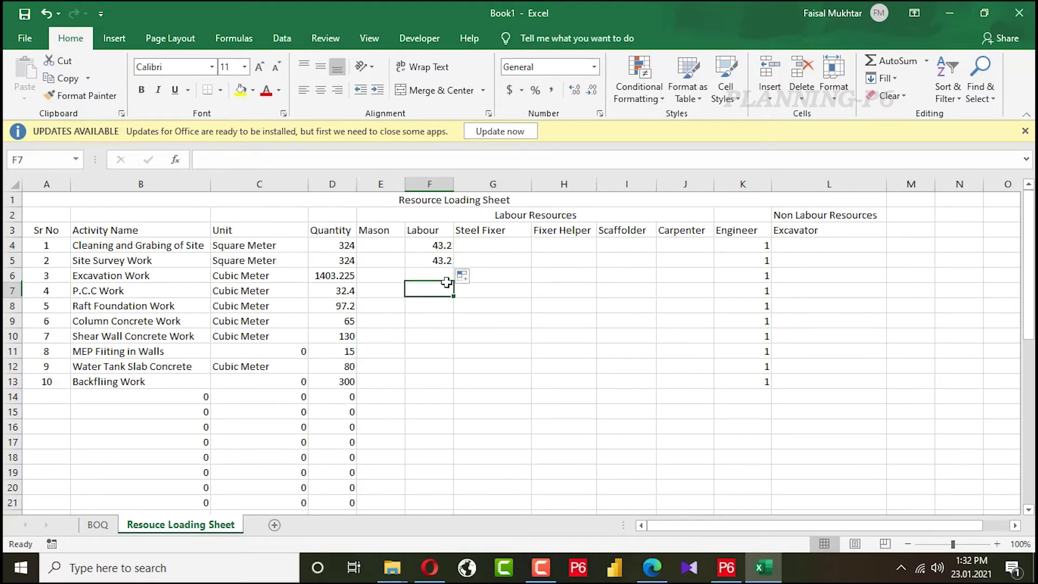
# Calculate the Excavator resource for Excavation Work in L6 from the activity's quantity in D6.
pyautogui.click(703, 274)
pyautogui.click(790, 273)
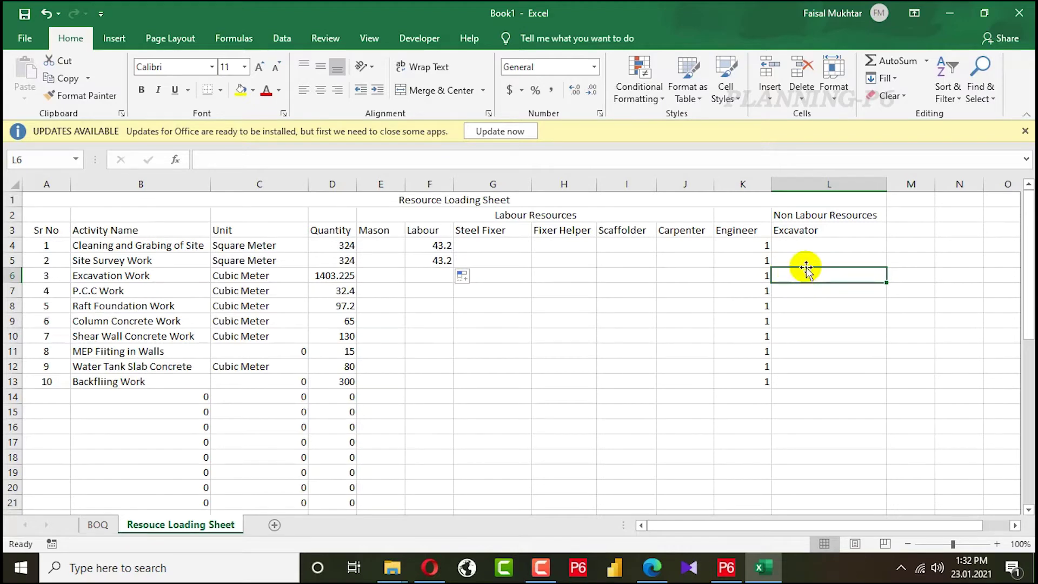
pyautogui.click(328, 273)
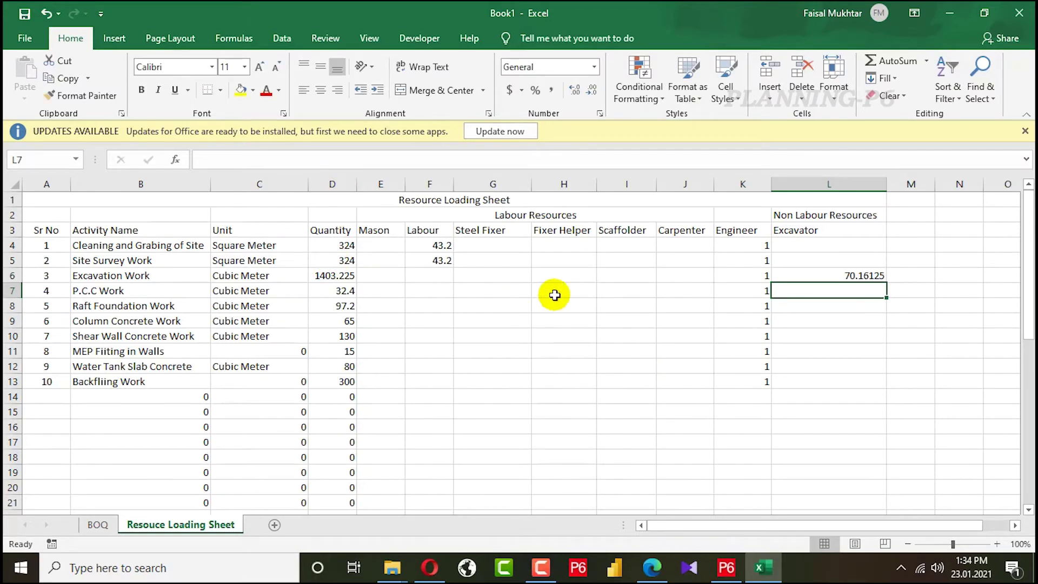
# Calculate the Mason resource for P.C.C Work from its quantity with the formula =(D7/5)*8.
pyautogui.click(387, 287)
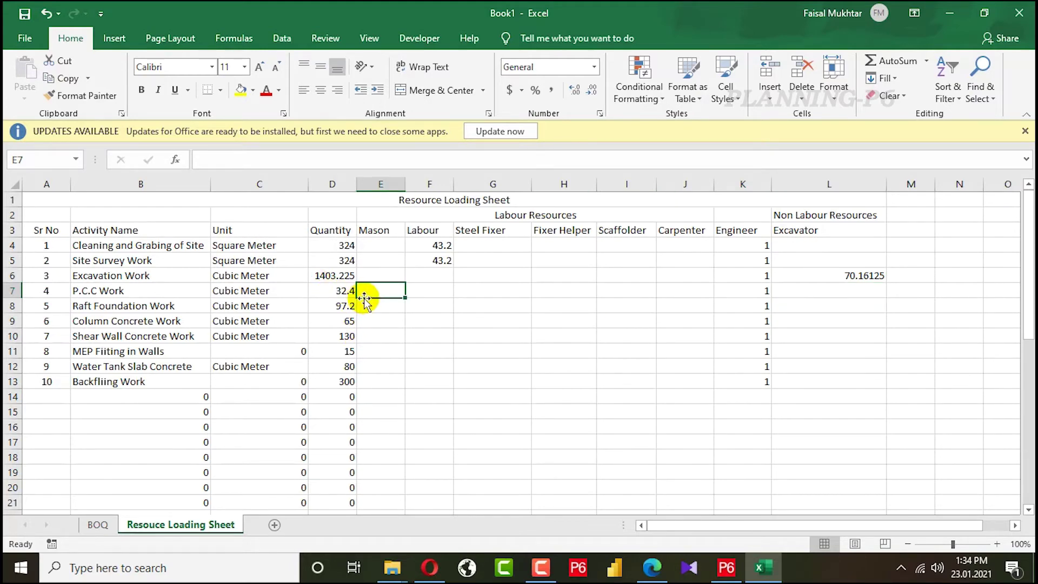
pyautogui.write('=')
pyautogui.click(336, 290)
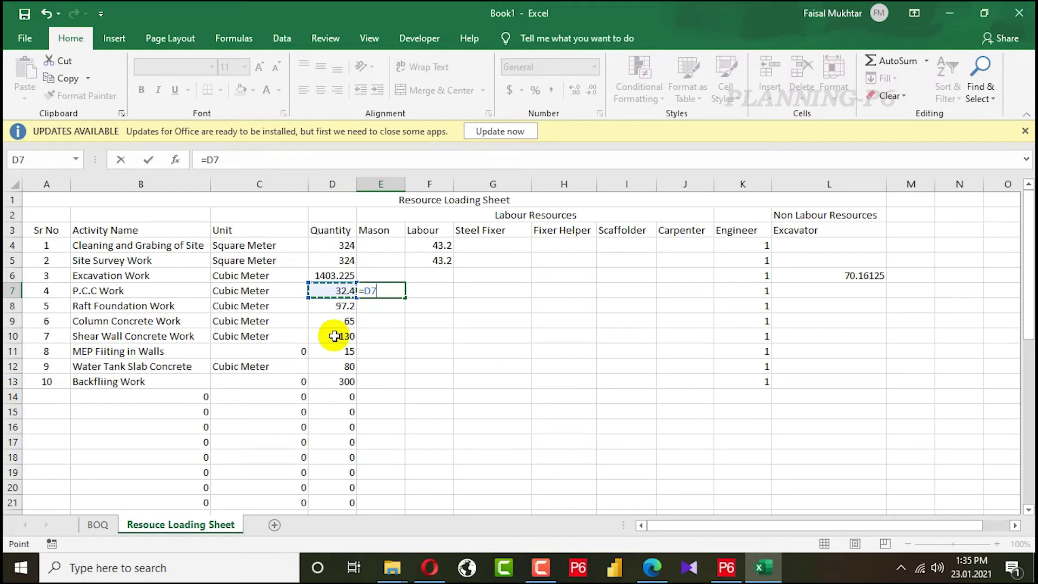
pyautogui.press('Return')
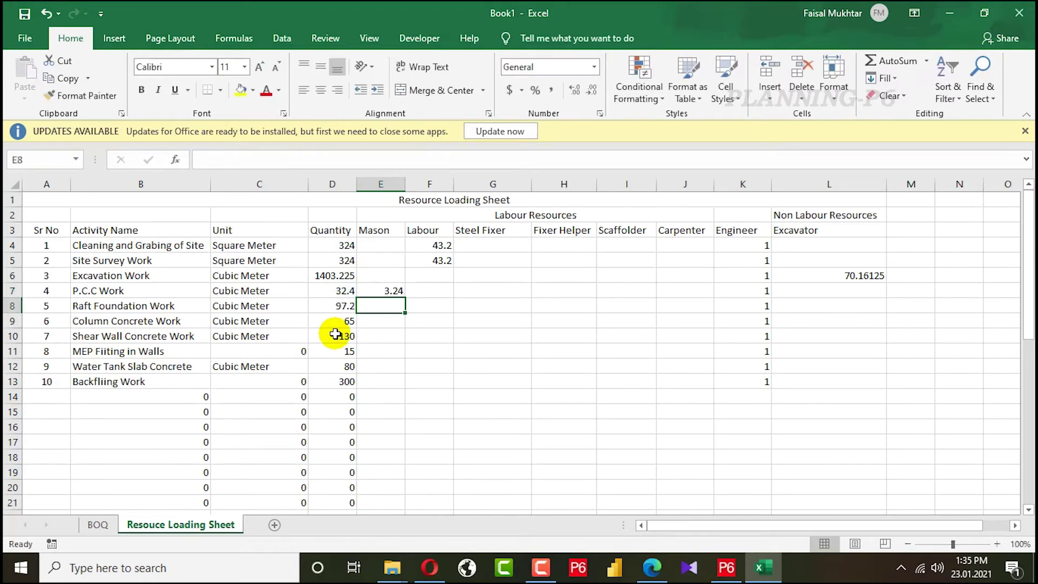
pyautogui.click(395, 290)
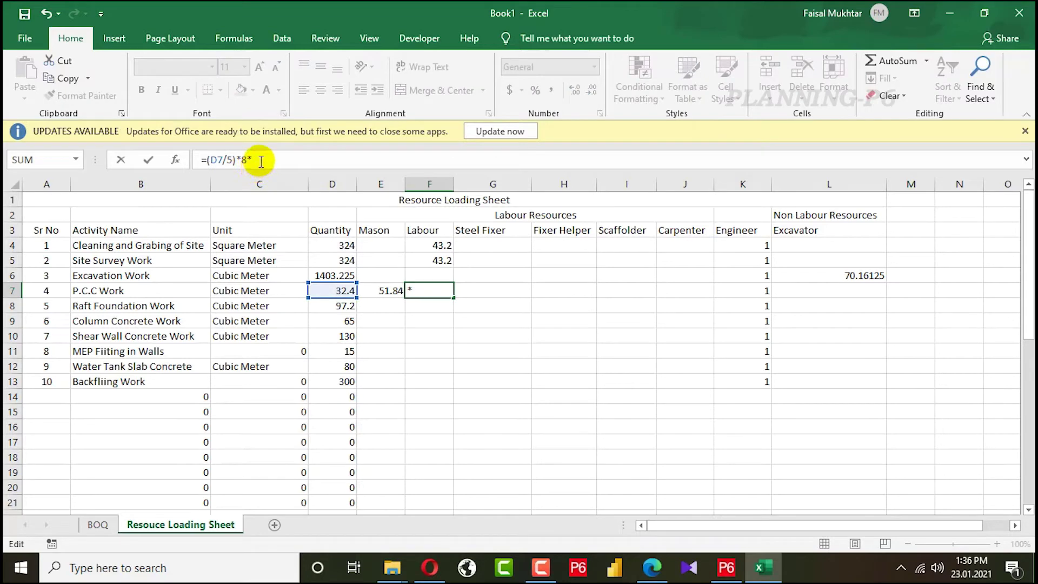
# Complete the Labour formula of P.C.C Work as =(D7/5)*8*2.5 and check it.
pyautogui.press('Return')
pyautogui.click(588, 386)
pyautogui.click(440, 292)
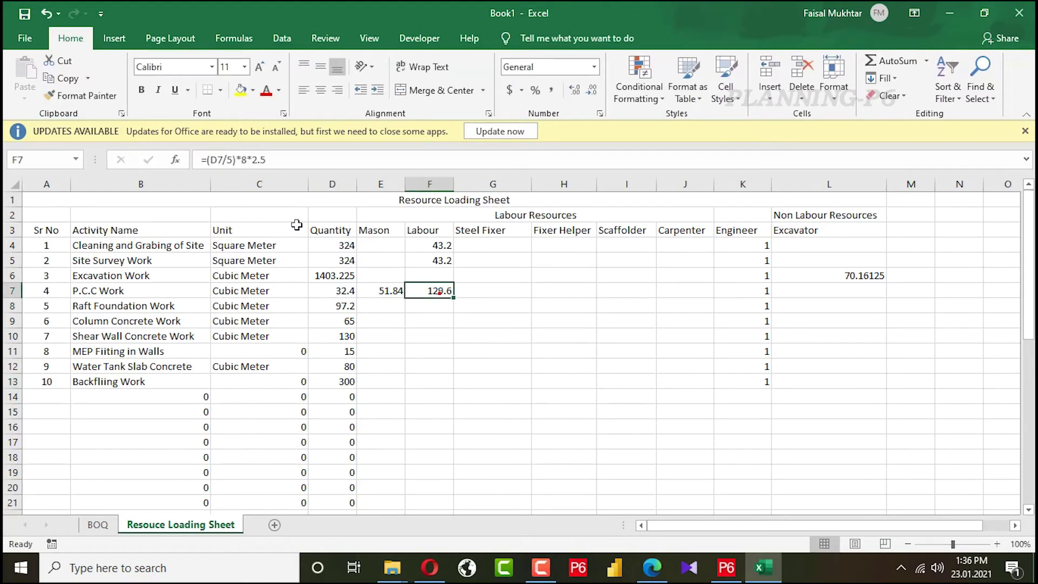
pyautogui.click(562, 304)
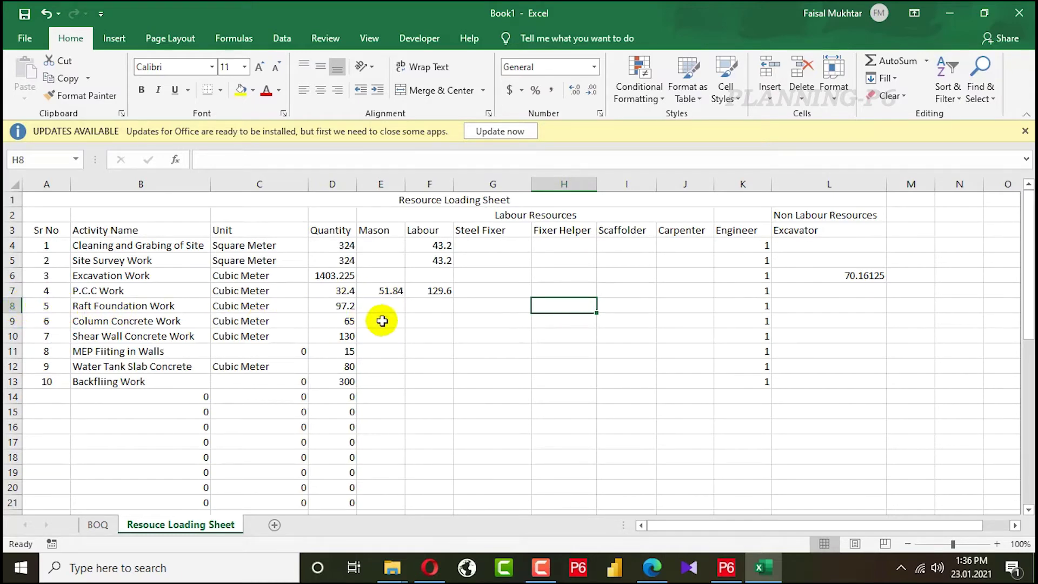
# Copy the Mason and Labour formulas of P.C.C Work down to Raft Foundation Work.
pyautogui.click(380, 290)
pyautogui.moveTo(405, 298); pyautogui.dragTo(454, 314)
pyautogui.click(439, 290)
# For Raft Foundation Work, link the Steel Fixer cell to the Mason value with =E8 and the Fixer Helper cell to Steel Fixer with =G8.
pyautogui.click(496, 291)
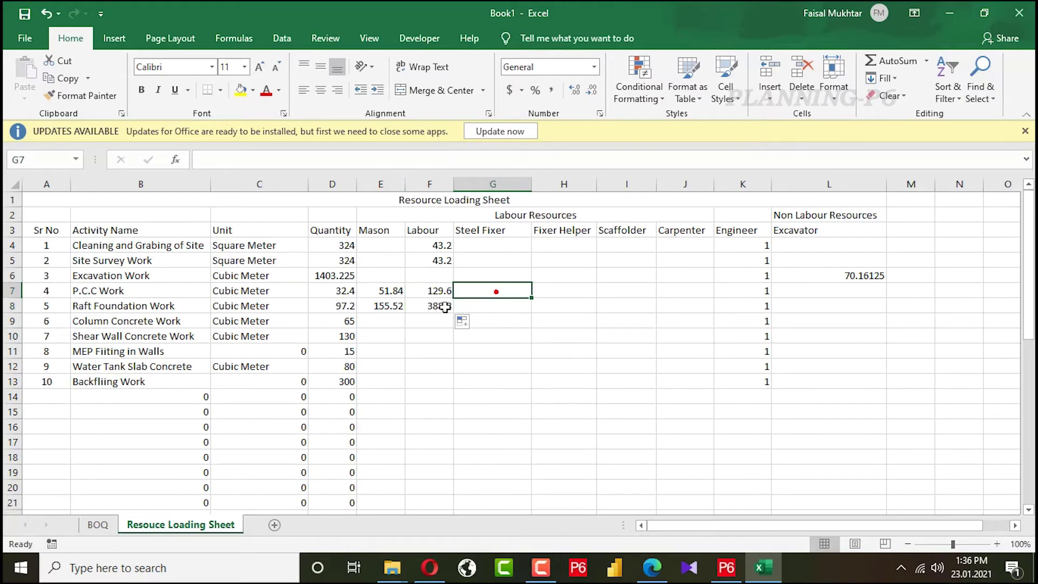
pyautogui.press('Down')
pyautogui.write('=')
pyautogui.click(392, 305)
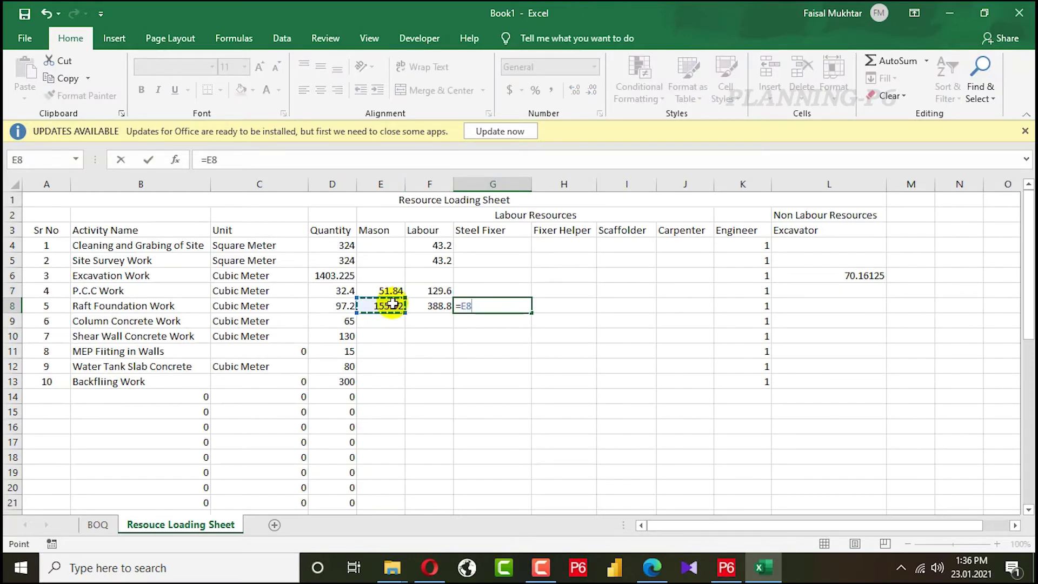
pyautogui.press('Return')
pyautogui.click(545, 307)
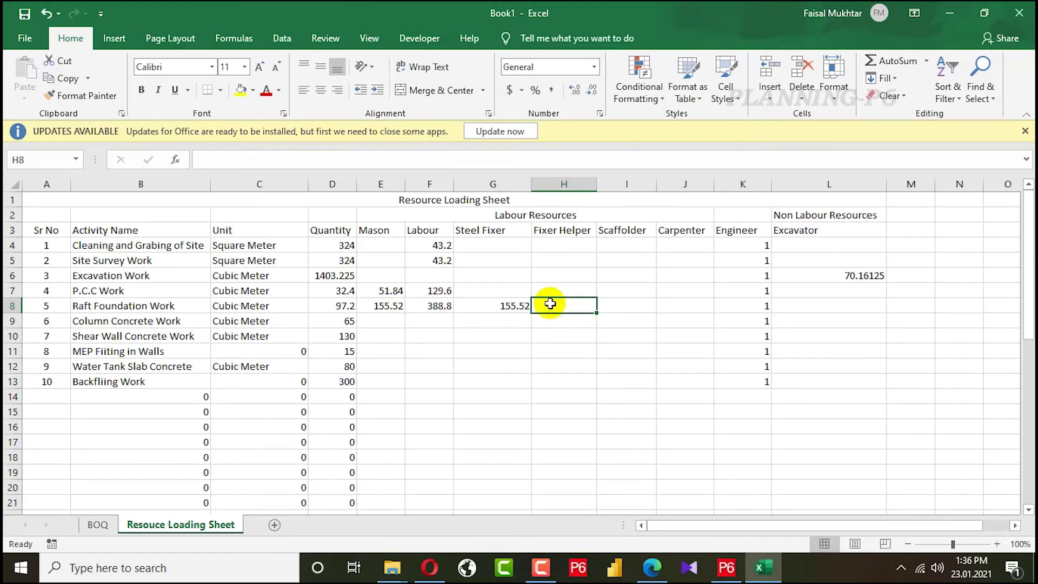
pyautogui.write('=')
pyautogui.click(509, 306)
pyautogui.press('Return')
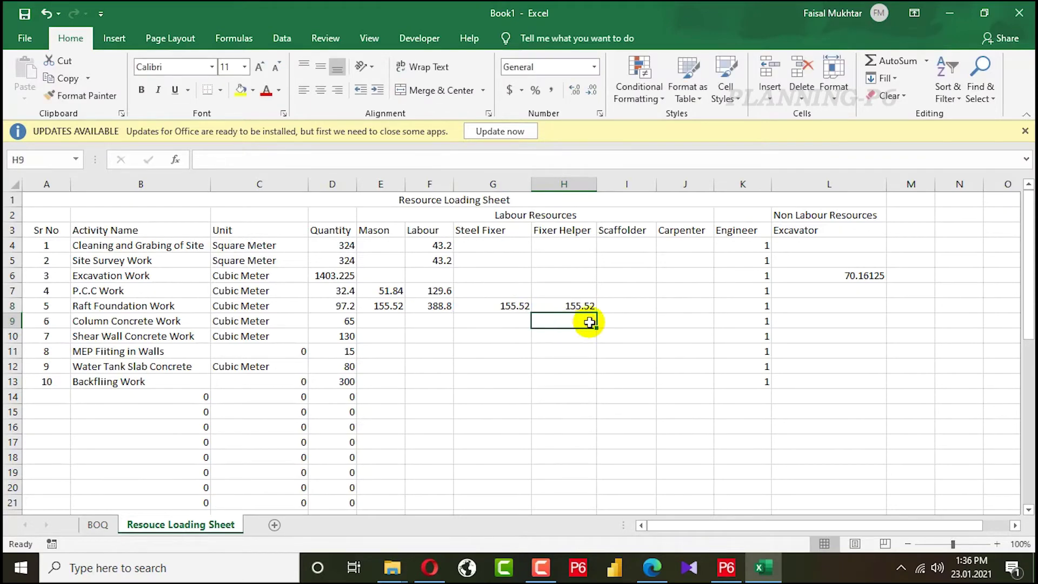
# For Raft Foundation Work, link the Scaffolder cell to Fixer Helper with =H8 and the Carpenter cell to Scaffolder with =I8.
pyautogui.click(612, 305)
pyautogui.write('=')
pyautogui.click(578, 304)
pyautogui.press('Return')
pyautogui.click(675, 316)
pyautogui.click(672, 306)
pyautogui.write('=')
pyautogui.click(648, 312)
pyautogui.press('Return')
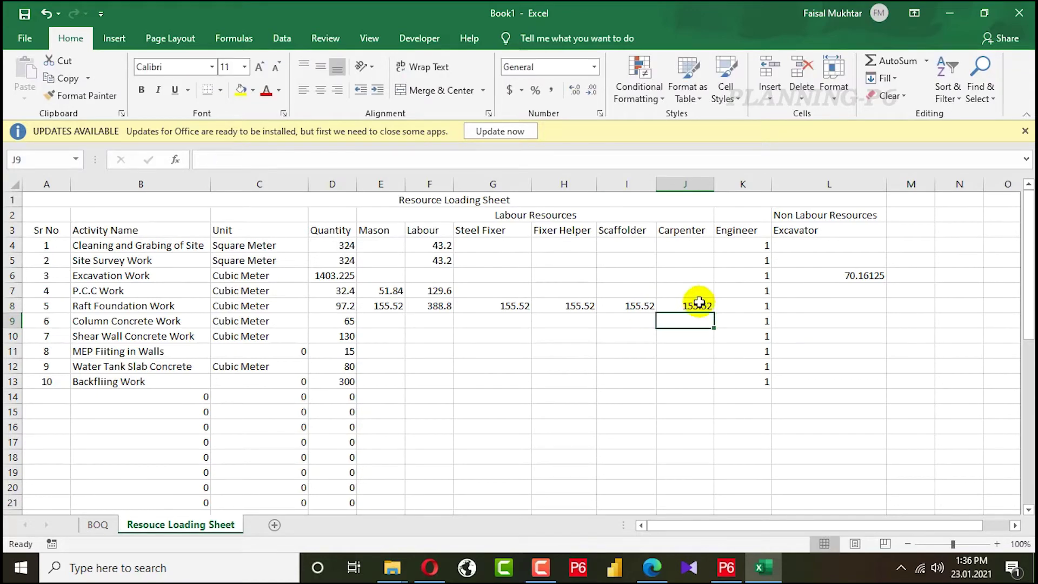
pyautogui.click(732, 304)
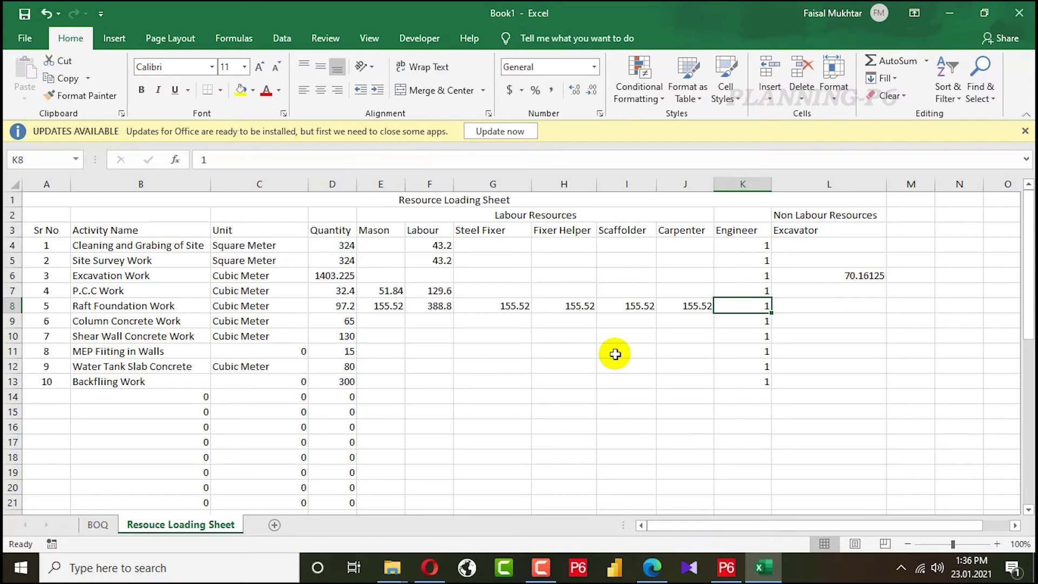
# Extend the Carpenter formula of Raft Foundation Work to =I8*2.
pyautogui.click(688, 306)
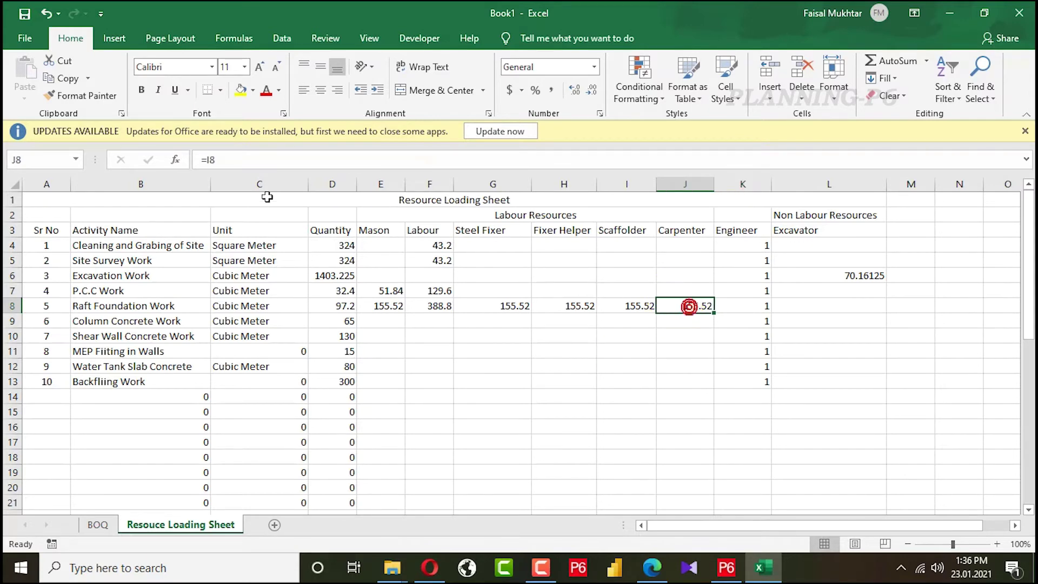
pyautogui.click(268, 160)
pyautogui.write('*')
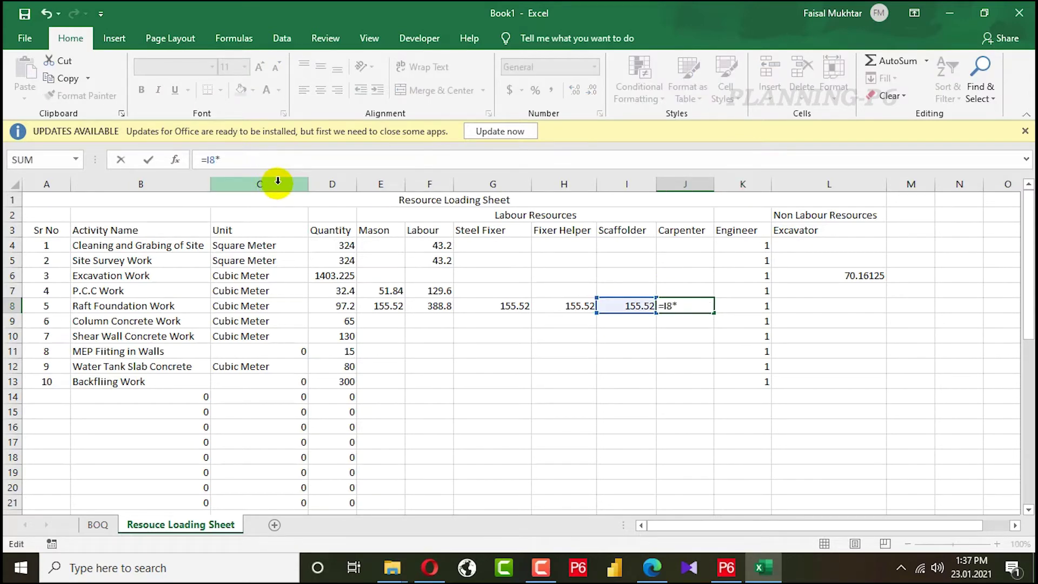
pyautogui.write('2')
pyautogui.press('Return')
pyautogui.click(535, 349)
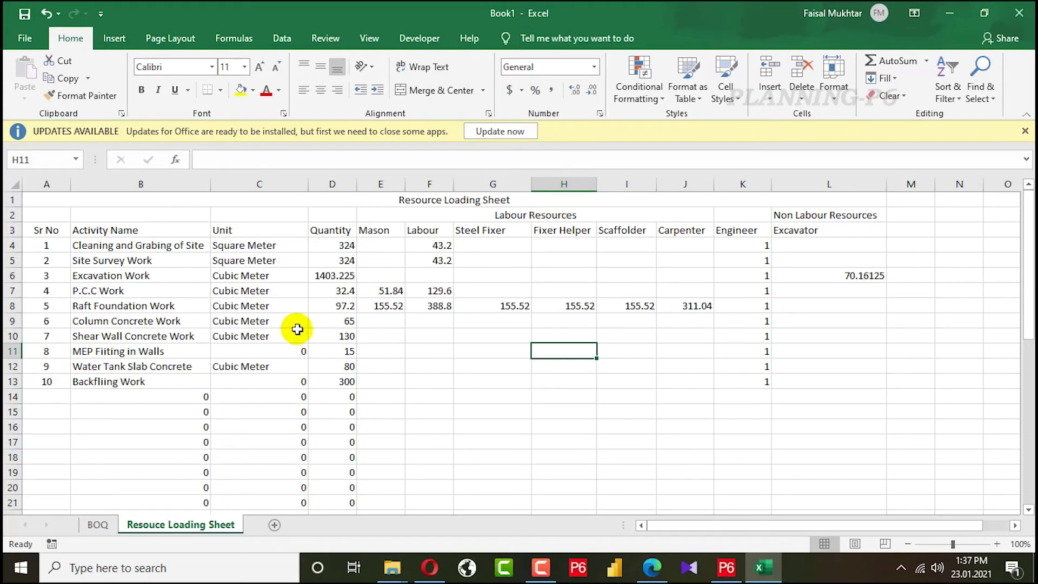
# Copy the Mason through Carpenter formulas of Raft Foundation Work down to Column Concrete Work and Shear Wall Concrete Work.
pyautogui.click(397, 307)
pyautogui.moveTo(406, 313); pyautogui.dragTo(448, 341)
pyautogui.click(433, 305)
pyautogui.click(481, 307)
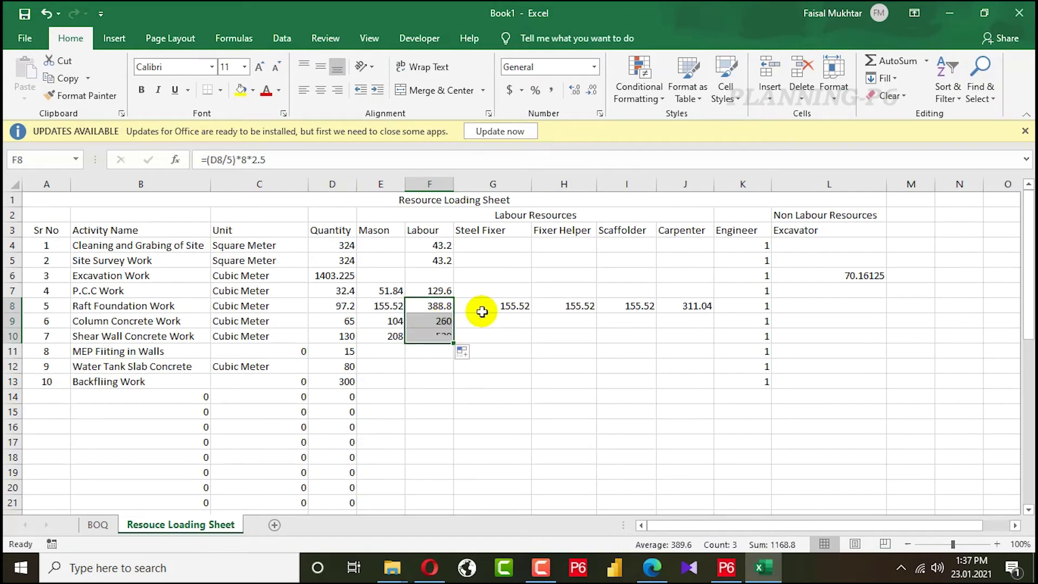
pyautogui.moveTo(536, 314); pyautogui.dragTo(532, 341)
pyautogui.click(546, 307)
pyautogui.moveTo(596, 315); pyautogui.dragTo(594, 342)
pyautogui.click(622, 306)
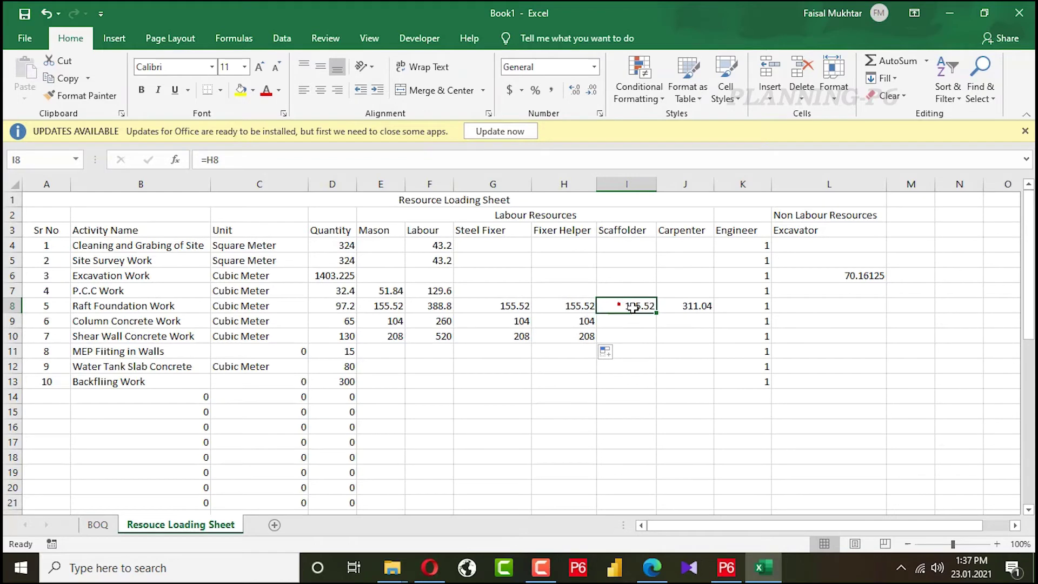
pyautogui.moveTo(655, 314); pyautogui.dragTo(654, 342)
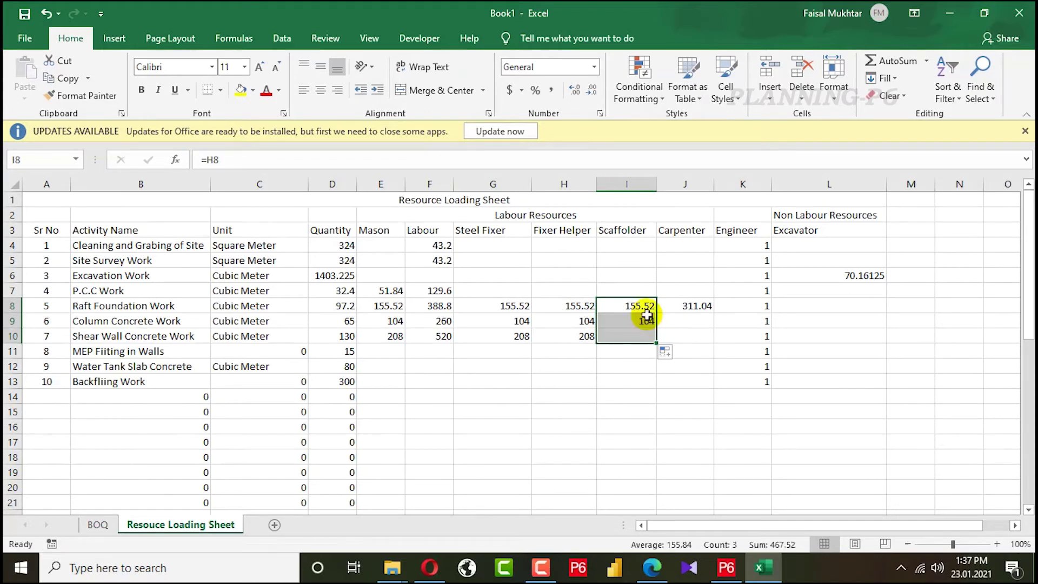
pyautogui.click(693, 305)
pyautogui.moveTo(713, 314); pyautogui.dragTo(711, 342)
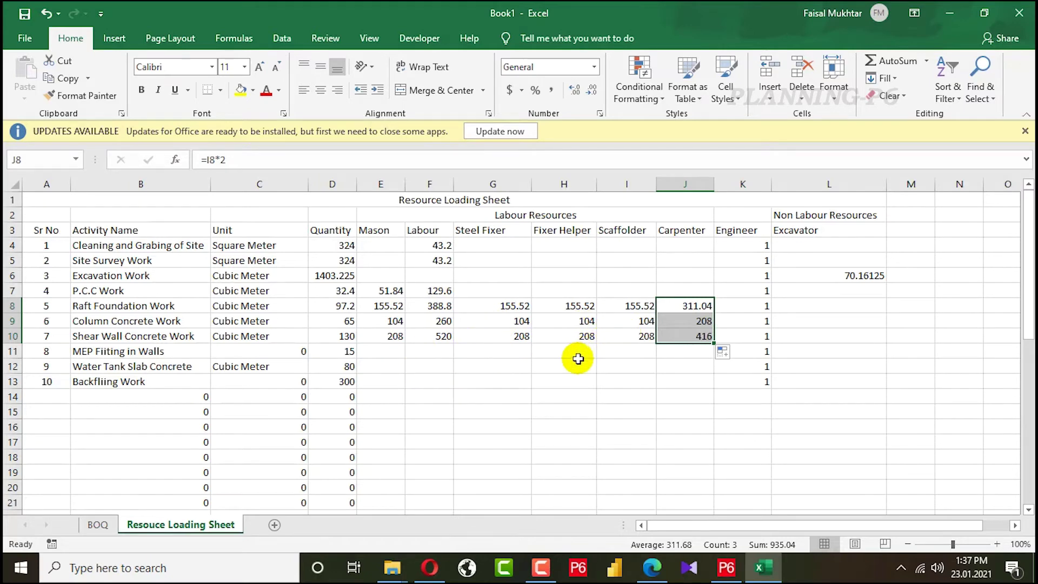
pyautogui.click(498, 319)
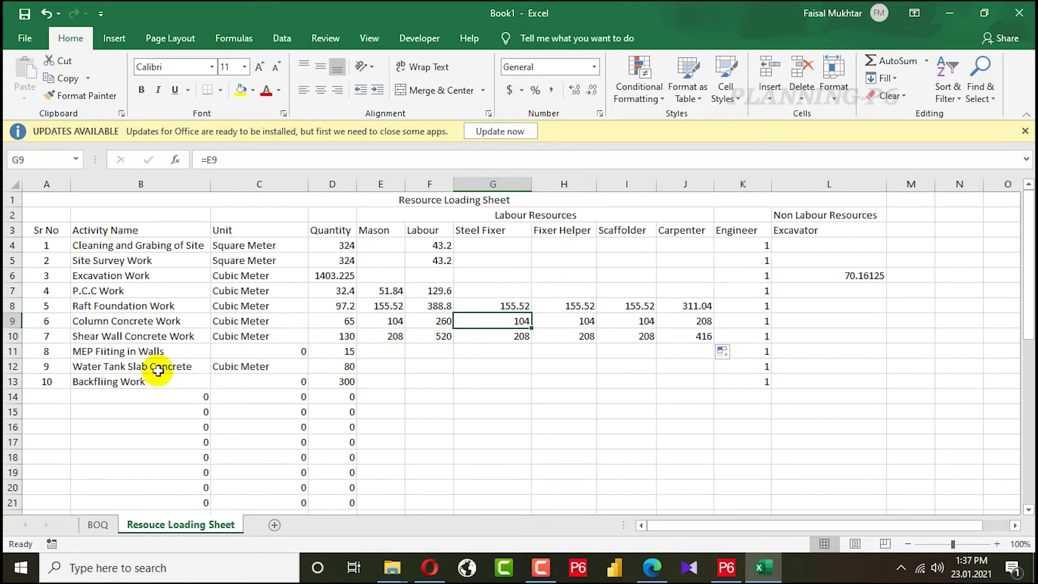
# Copy the Mason through Carpenter formulas of Shear Wall Concrete Work into the Water Tank Slab Concrete row.
pyautogui.moveTo(390, 338); pyautogui.dragTo(688, 331)
pyautogui.hotkey('ctrl', 'c')
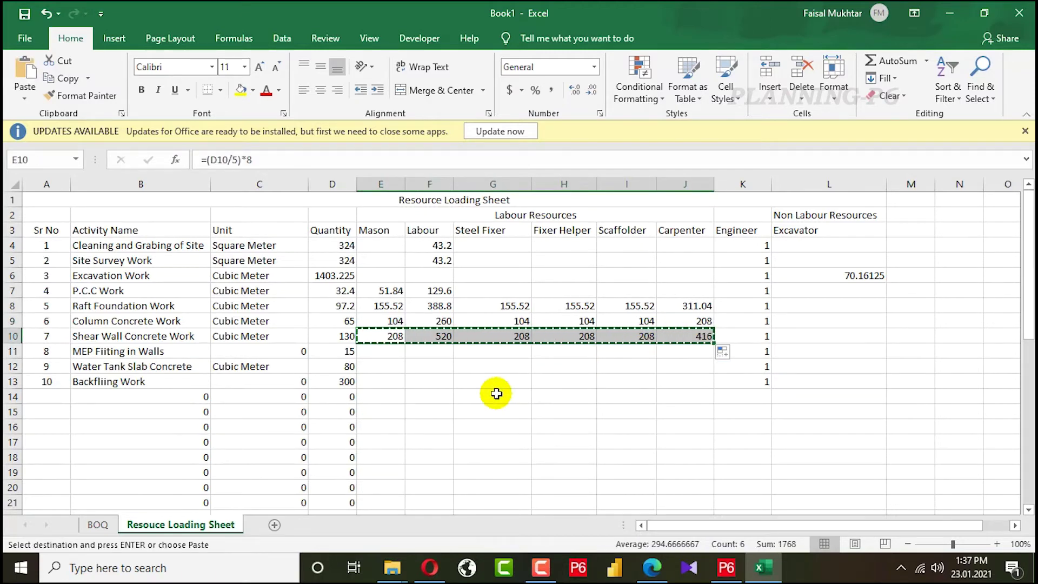
pyautogui.click(374, 365)
pyautogui.hotkey('ctrl', 'v')
pyautogui.press('Escape')
# Copy the Excavator formula of Excavation Work into the Backfilling Work row and check it.
pyautogui.click(850, 273)
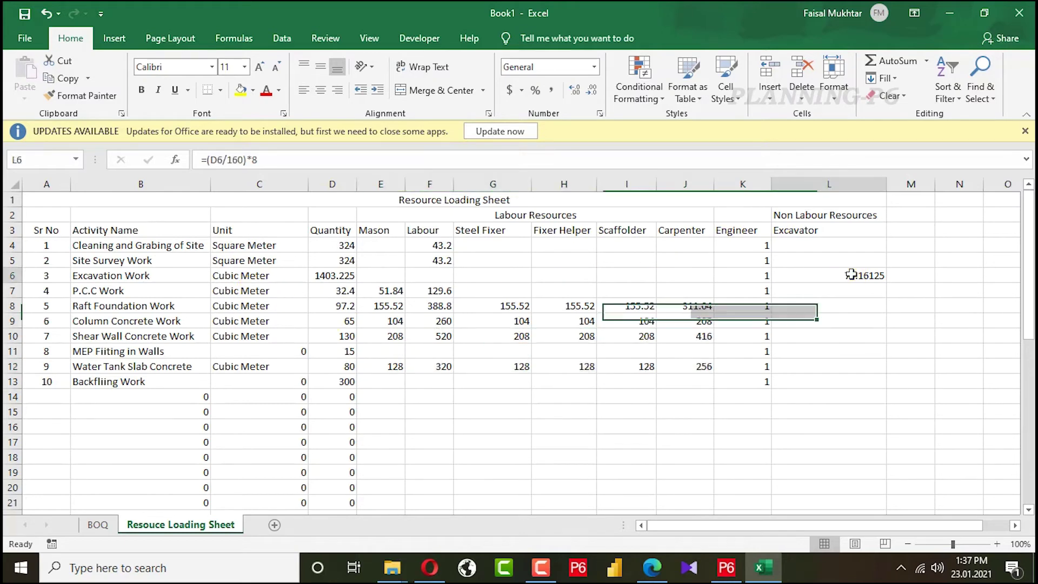
pyautogui.hotkey('ctrl', 'c')
pyautogui.click(813, 381)
pyautogui.hotkey('ctrl', 'v')
pyautogui.press('Escape')
pyautogui.click(794, 427)
pyautogui.click(847, 386)
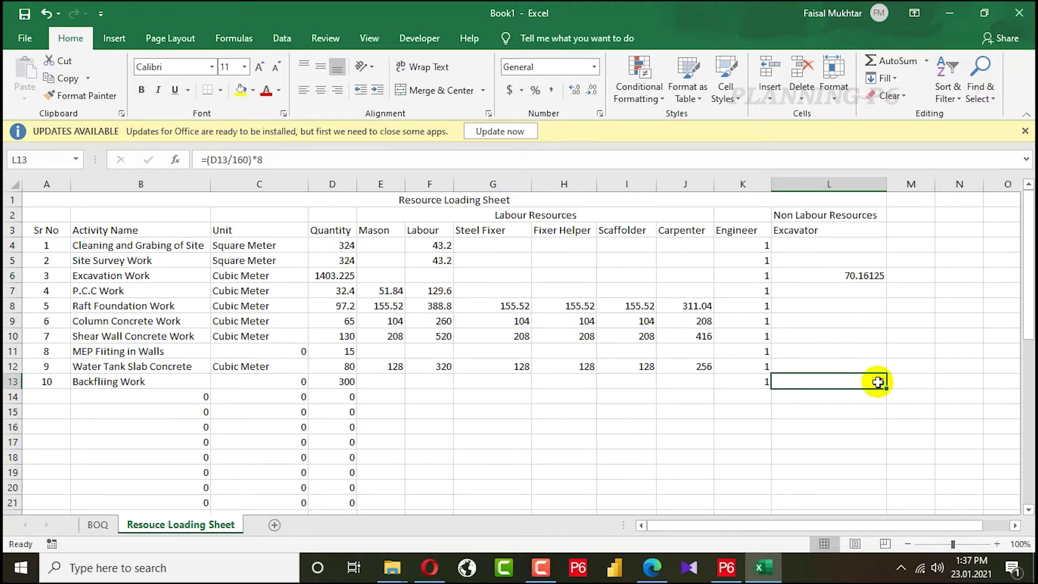
pyautogui.press('BackSpace')
pyautogui.press('Escape')
# Enter the Labour formula =D13/5 for Backfilling Work from its quantity.
pyautogui.click(427, 381)
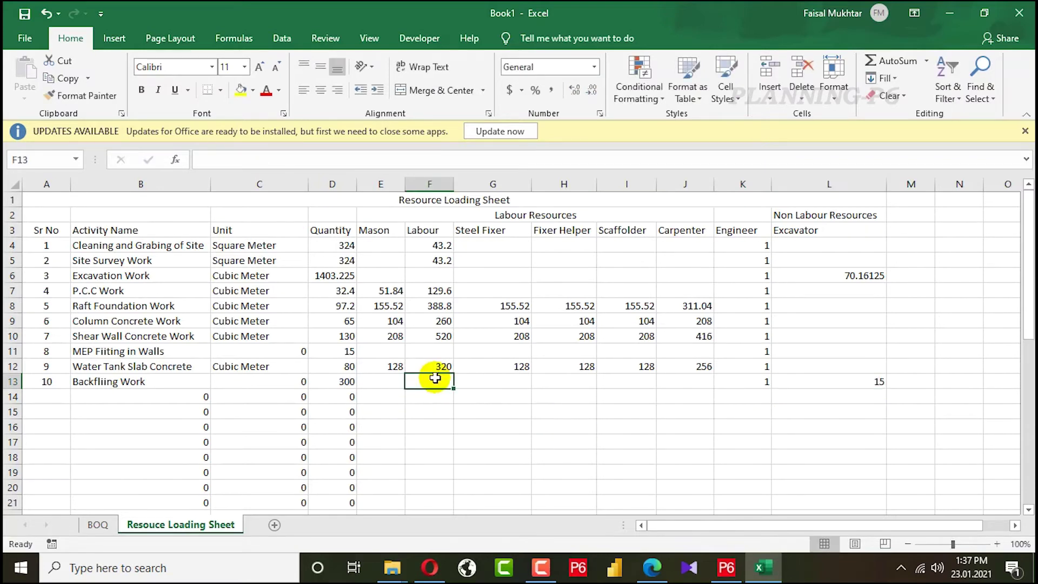
pyautogui.write('=')
pyautogui.click(349, 381)
pyautogui.write('/')
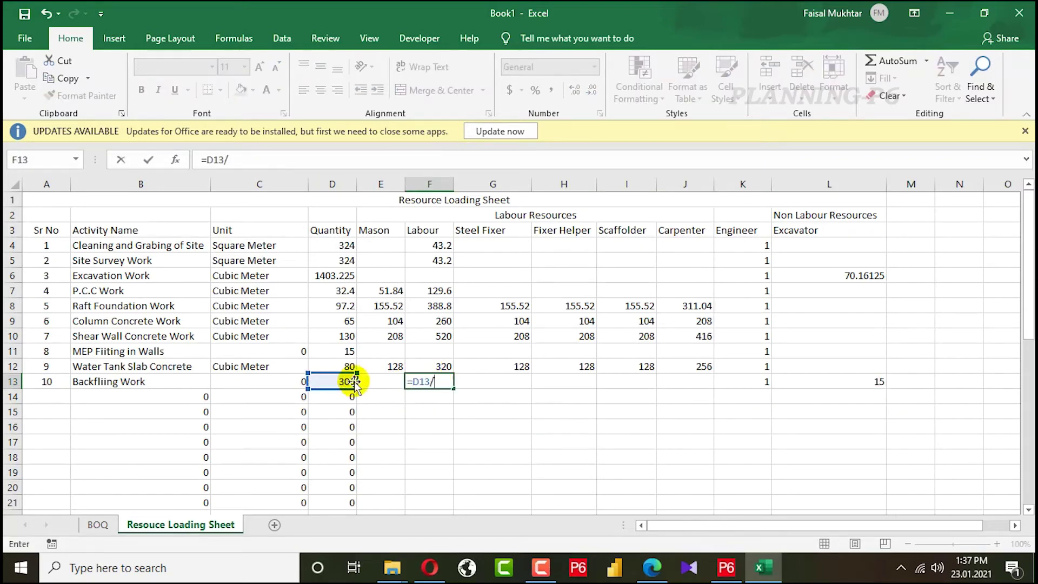
pyautogui.write('5')
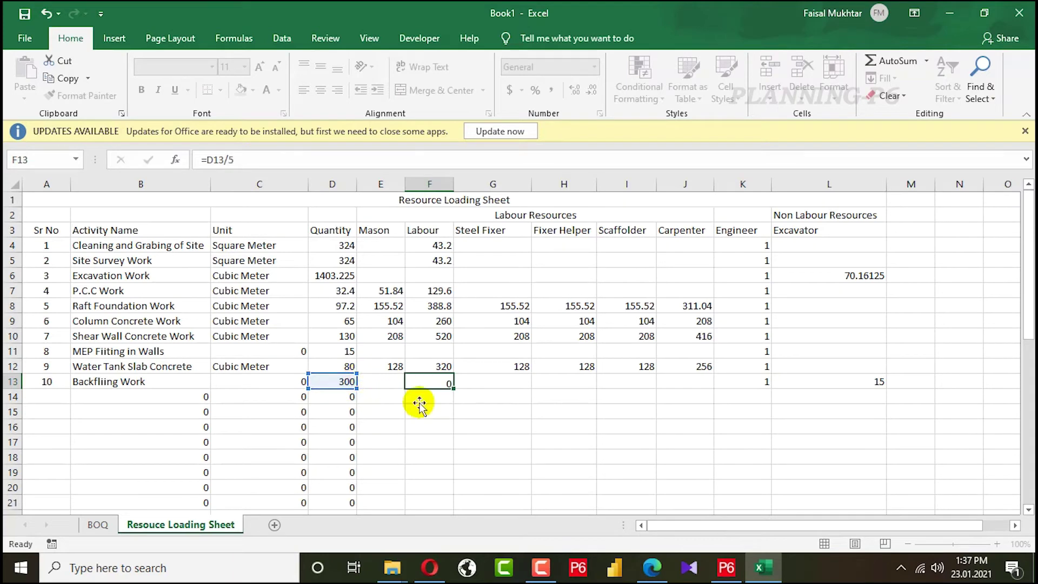
pyautogui.click(549, 455)
# Change the Labour formula of Backfilling Work to =(D13/25).
pyautogui.click(444, 382)
pyautogui.click(265, 158)
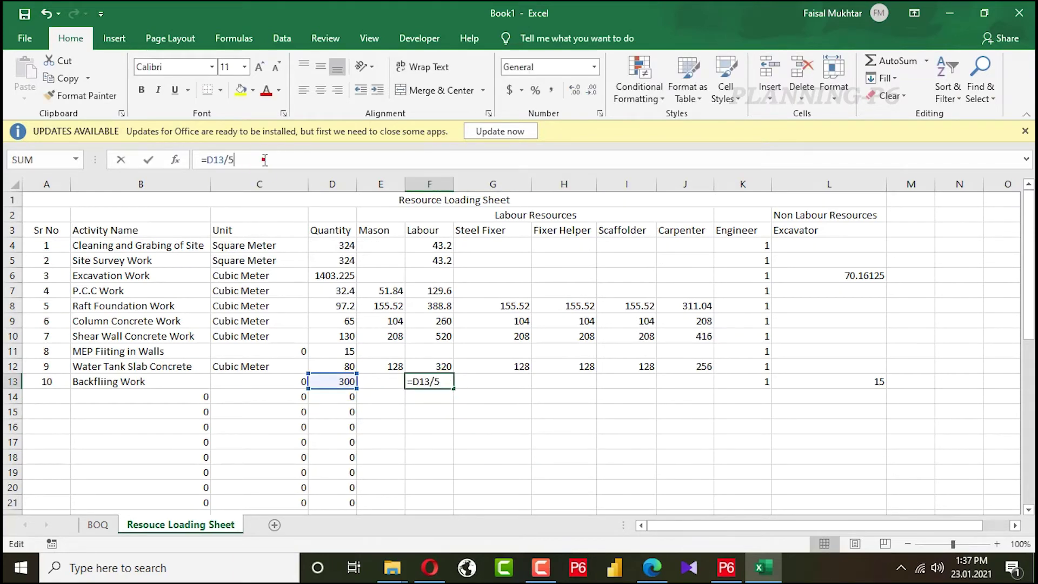
pyautogui.write(')')
pyautogui.click(205, 160)
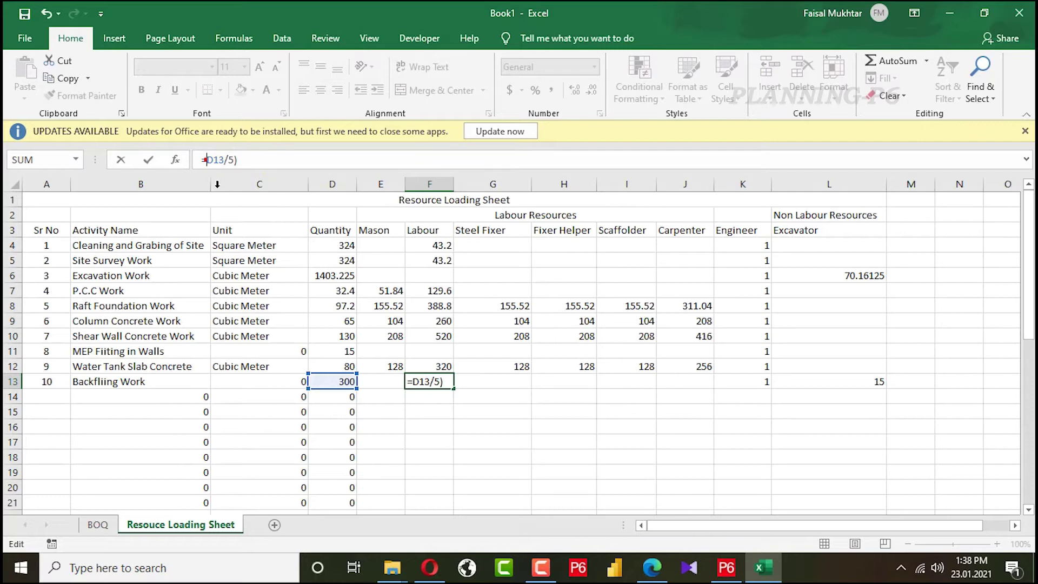
pyautogui.write('(')
pyautogui.click(234, 159)
pyautogui.write('2')
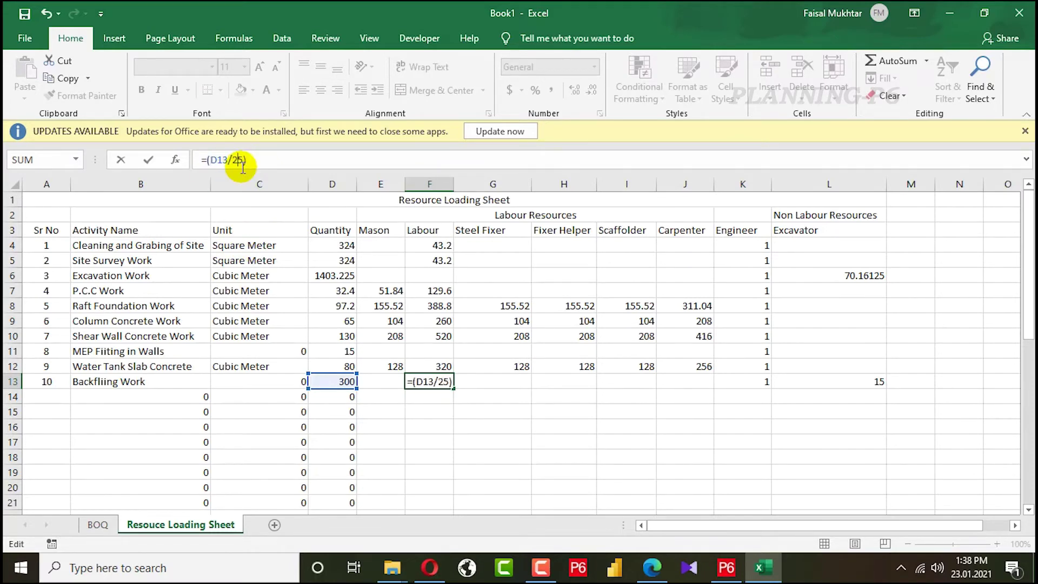
pyautogui.press('Return')
# Multiply the Labour formula of Backfilling Work by 8, giving =(D13/25)*8.
pyautogui.click(442, 381)
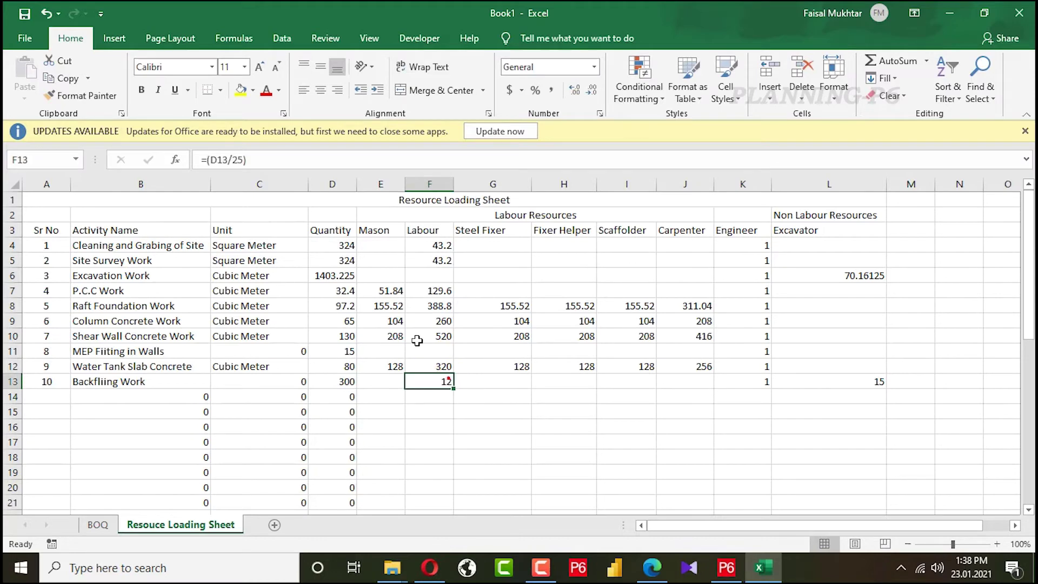
pyautogui.click(292, 166)
pyautogui.write('*8')
pyautogui.press('Return')
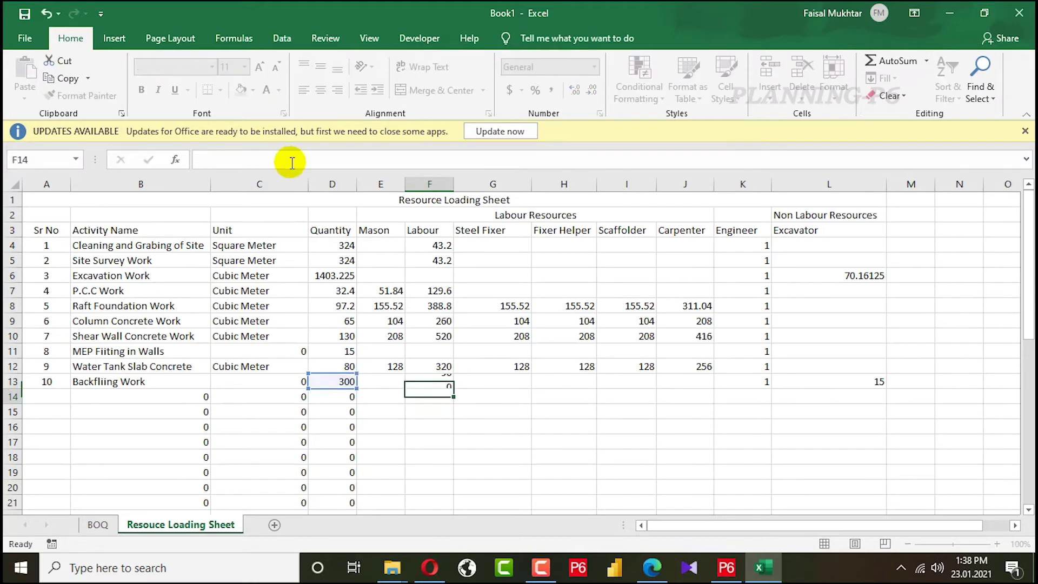
pyautogui.click(566, 371)
# Change the divisor in the Labour formula of Backfilling Work to 15, giving =(D13/15)*8.
pyautogui.click(443, 381)
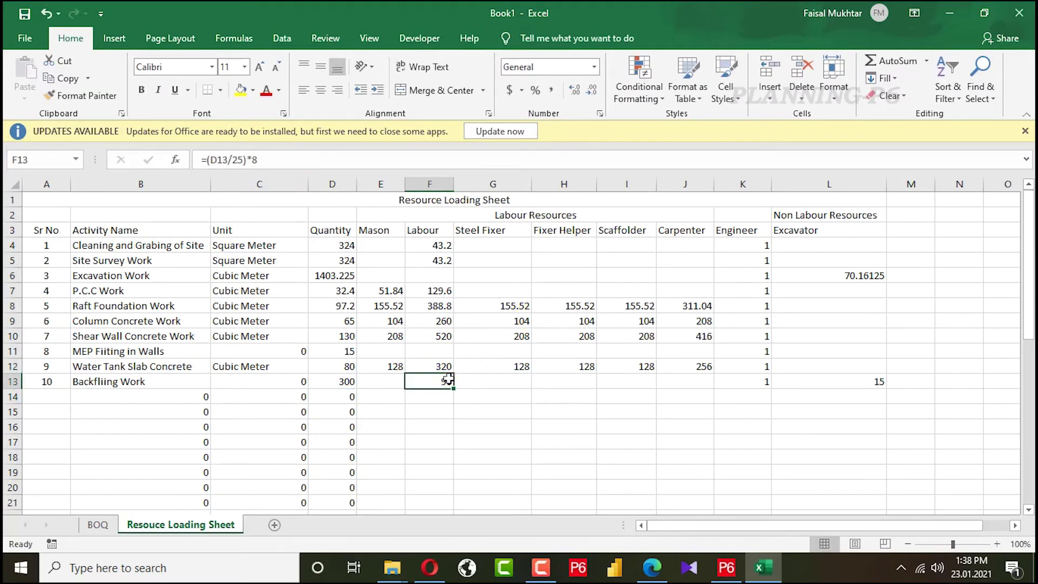
pyautogui.click(238, 159)
pyautogui.press('BackSpace')
pyautogui.write('1')
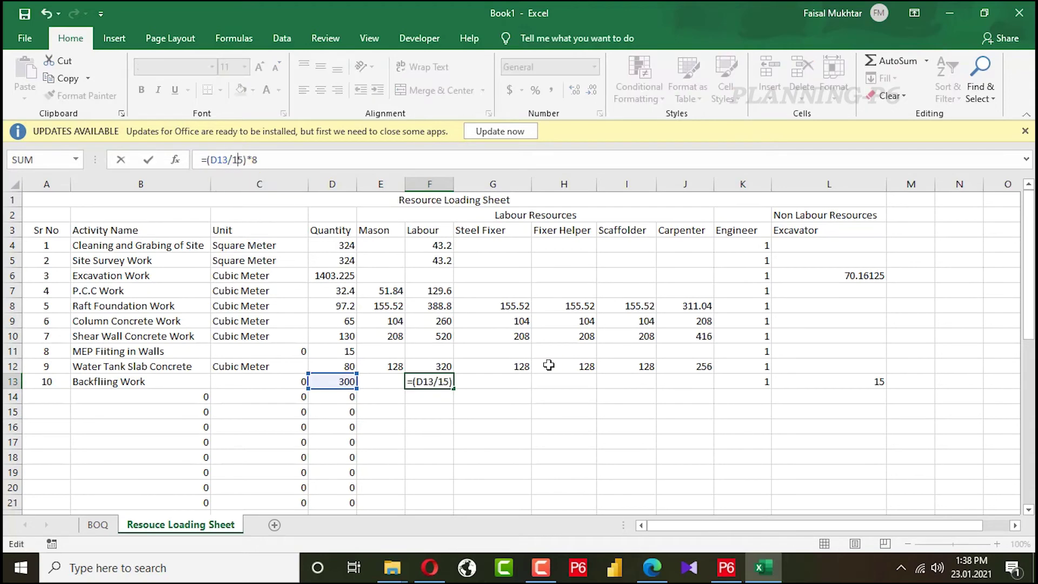
pyautogui.click(546, 366)
pyautogui.click(570, 470)
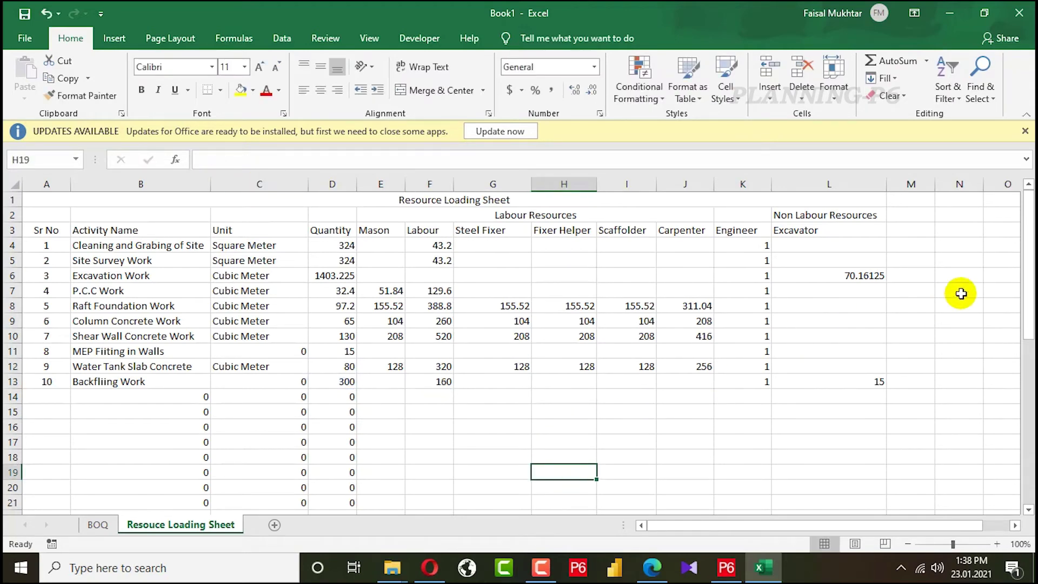
pyautogui.click(965, 275)
pyautogui.moveTo(67, 201); pyautogui.dragTo(846, 386)
pyautogui.click(919, 445)
# Append "in Hr" to the Labour Resources and Non Labour Resources headings.
pyautogui.doubleClick(623, 214)
pyautogui.write('in Hr')
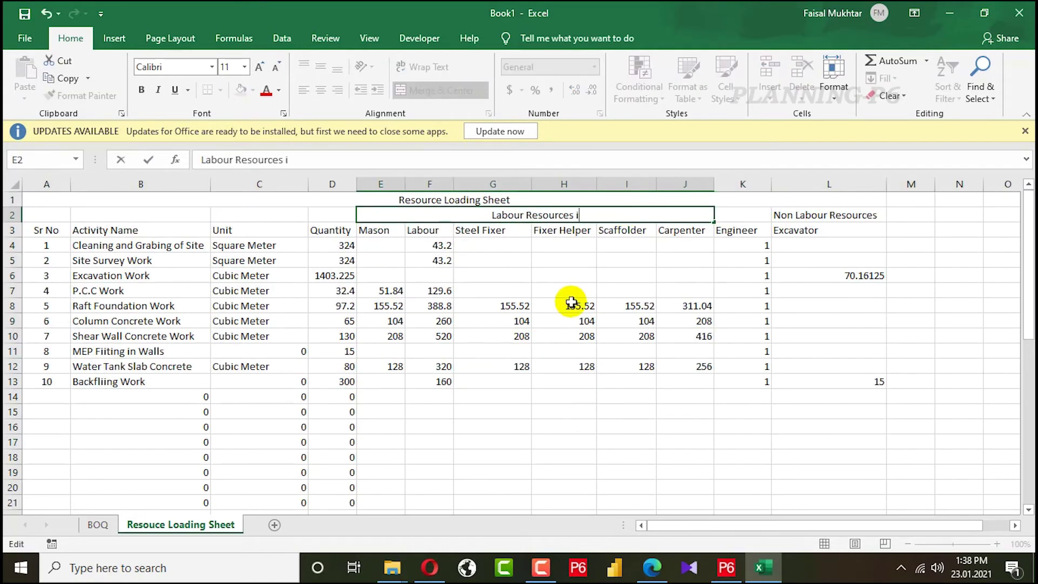
pyautogui.click(864, 453)
pyautogui.click(844, 204)
pyautogui.click(866, 216)
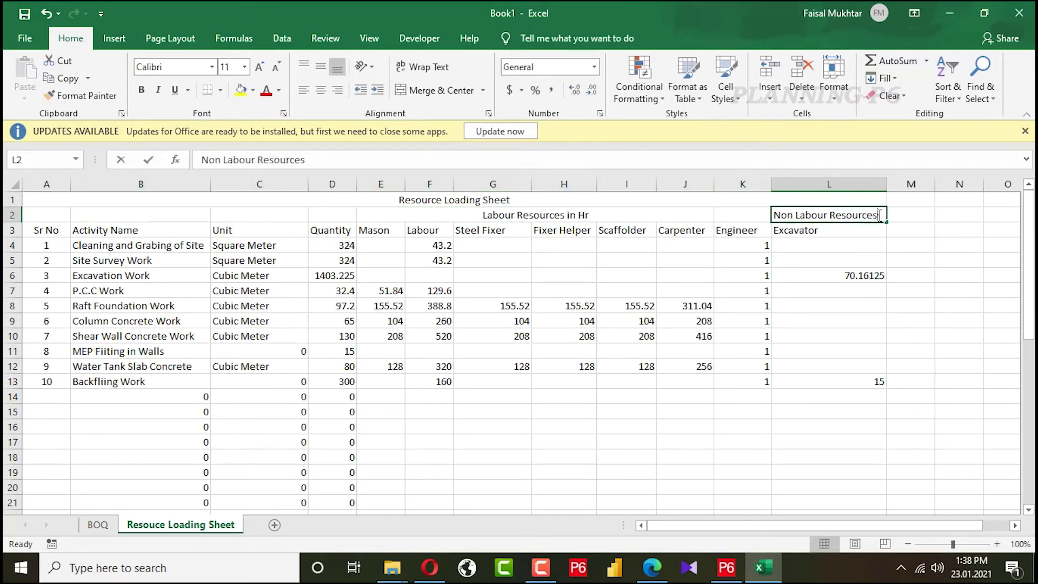
pyautogui.doubleClick(878, 215)
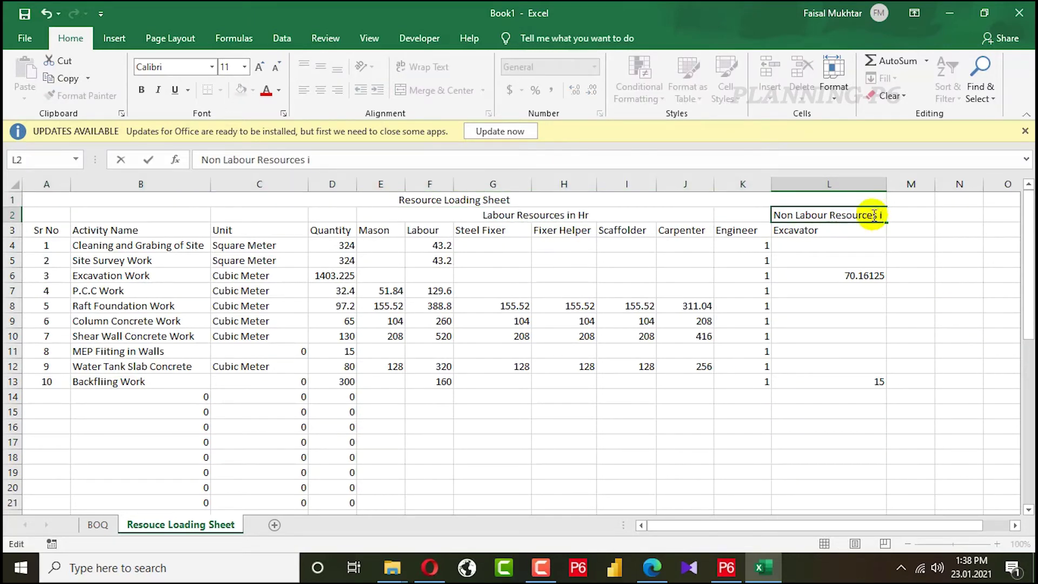
pyautogui.write('in Hr')
pyautogui.moveTo(965, 392); pyautogui.dragTo(961, 383)
# Widen the non-labour Excavator column L and the Activity Name column B.
pyautogui.moveTo(886, 188); pyautogui.dragTo(899, 187)
pyautogui.moveTo(921, 441); pyautogui.dragTo(921, 426)
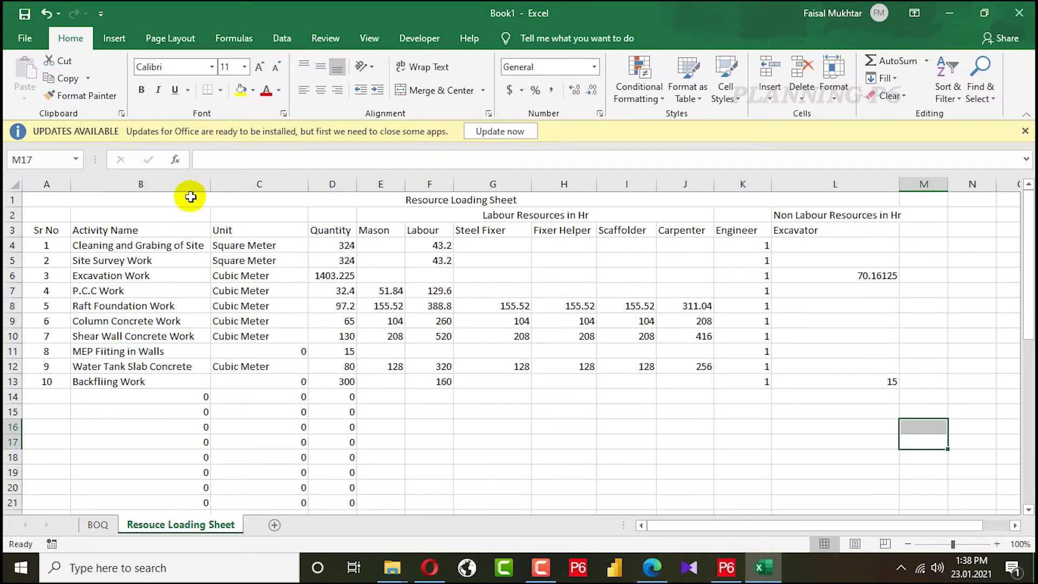
pyautogui.moveTo(211, 185); pyautogui.dragTo(239, 185)
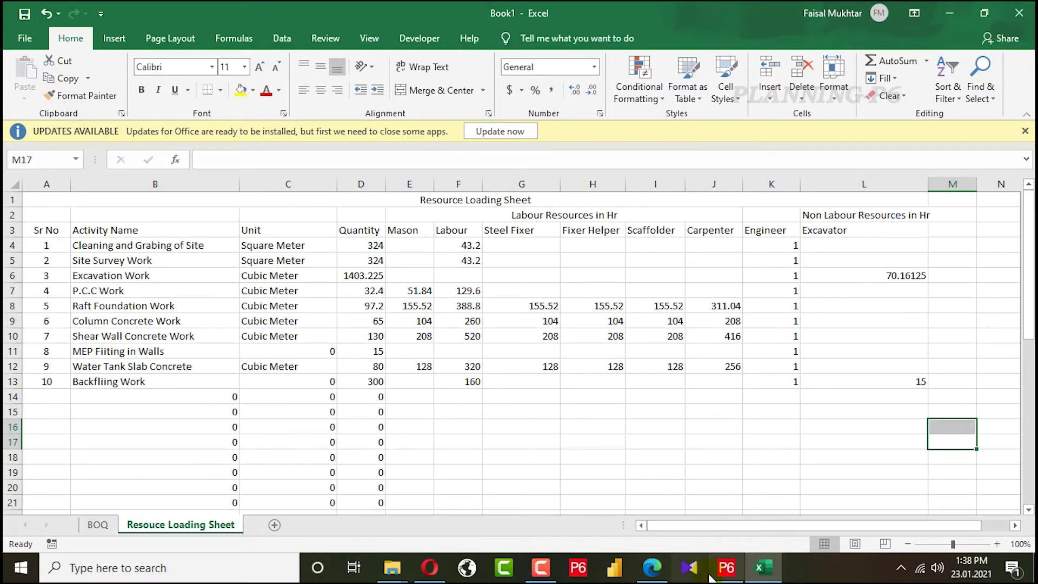
# Switch to Primavera P6, commit the project name Construction of 200000 GAL Capacity Water Tank, and open project WT-101.
pyautogui.click(725, 568)
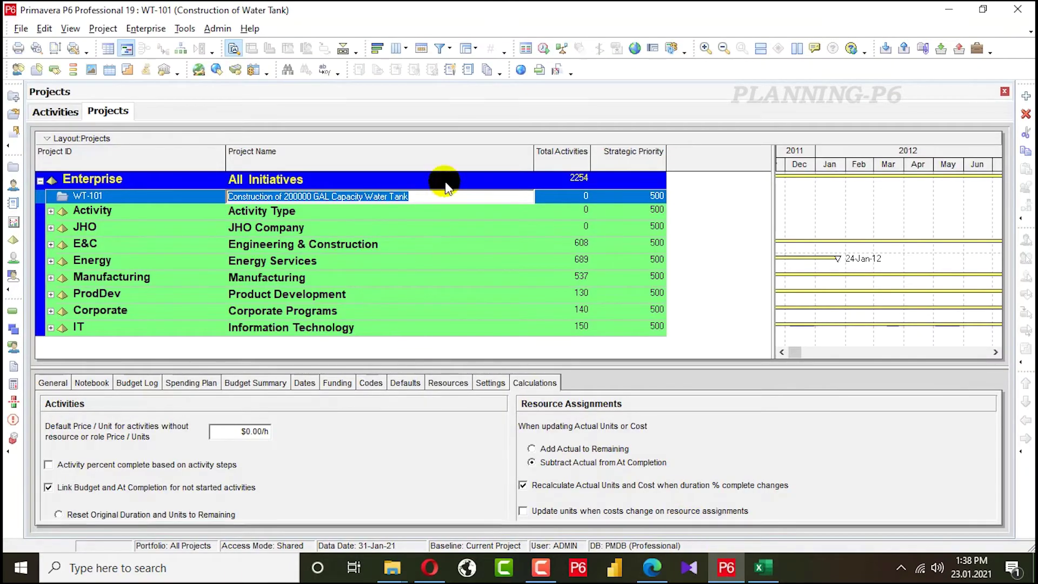
pyautogui.click(697, 201)
pyautogui.rightClick(112, 196)
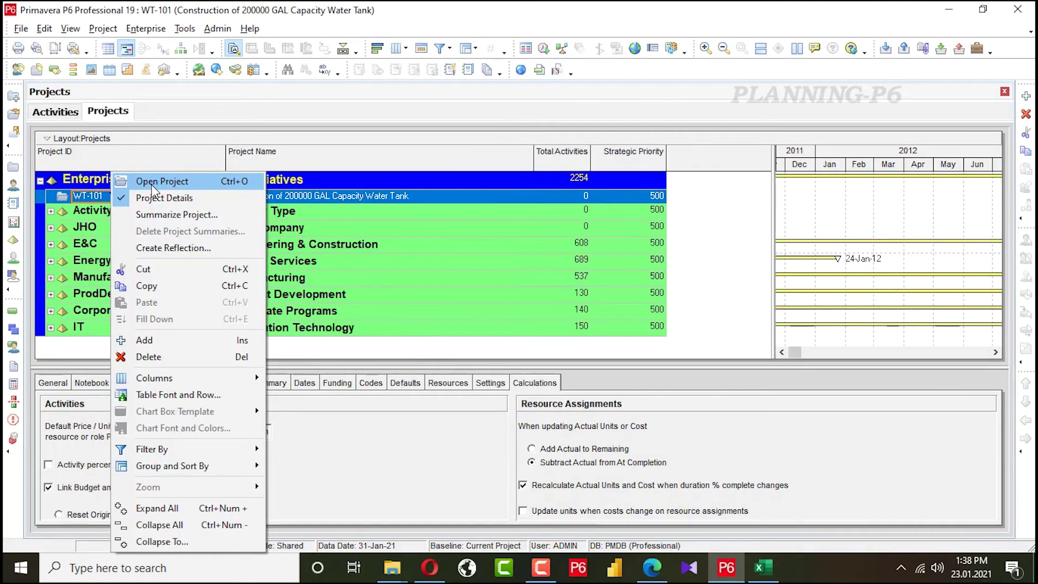
pyautogui.click(152, 184)
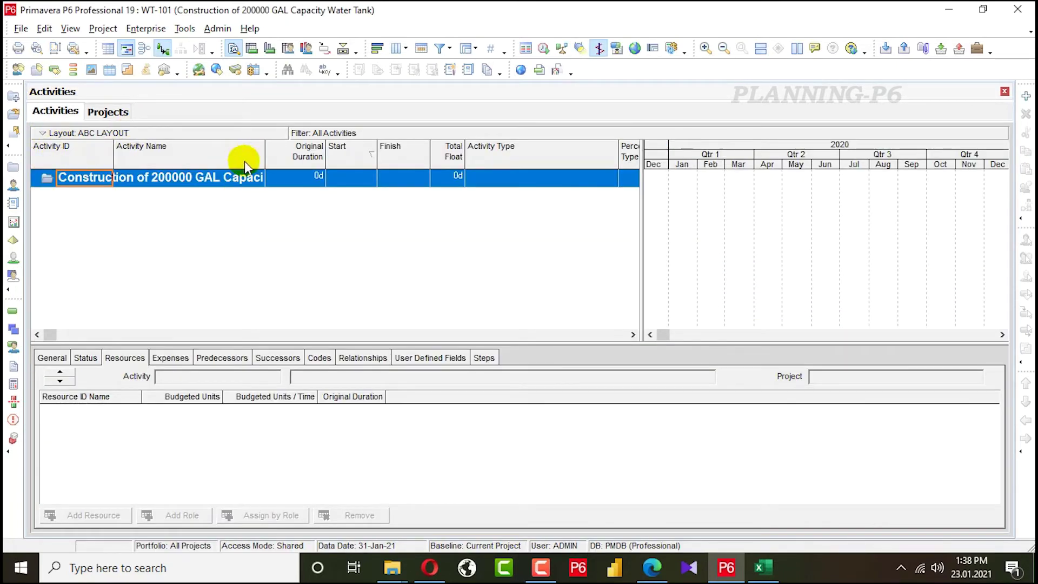
# Show the project's WBS and add an element under WT-101 with the WBS code Preliminary Stage.
pyautogui.click(12, 330)
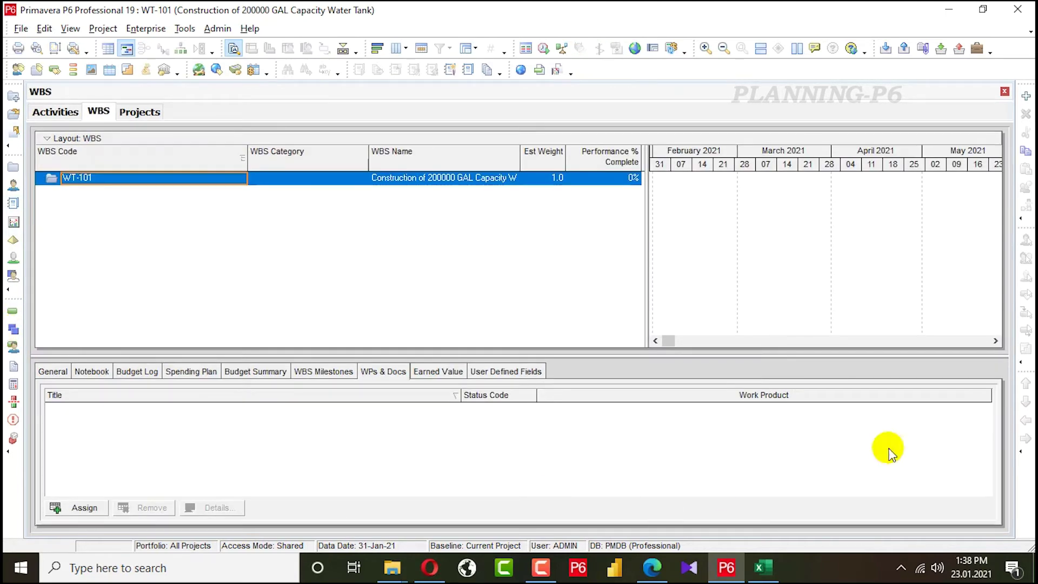
pyautogui.click(1024, 97)
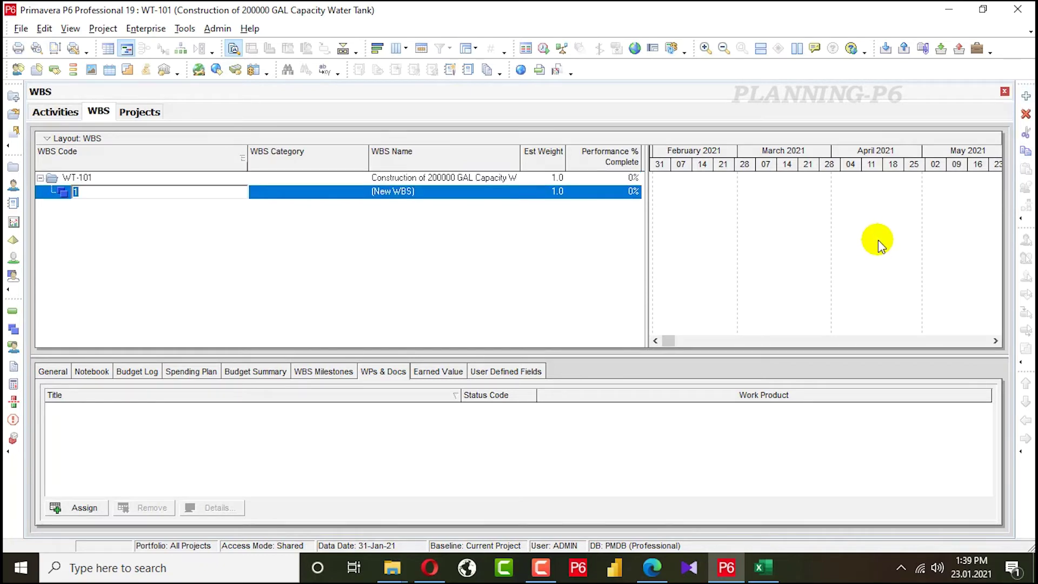
pyautogui.write('Preliminary Stage')
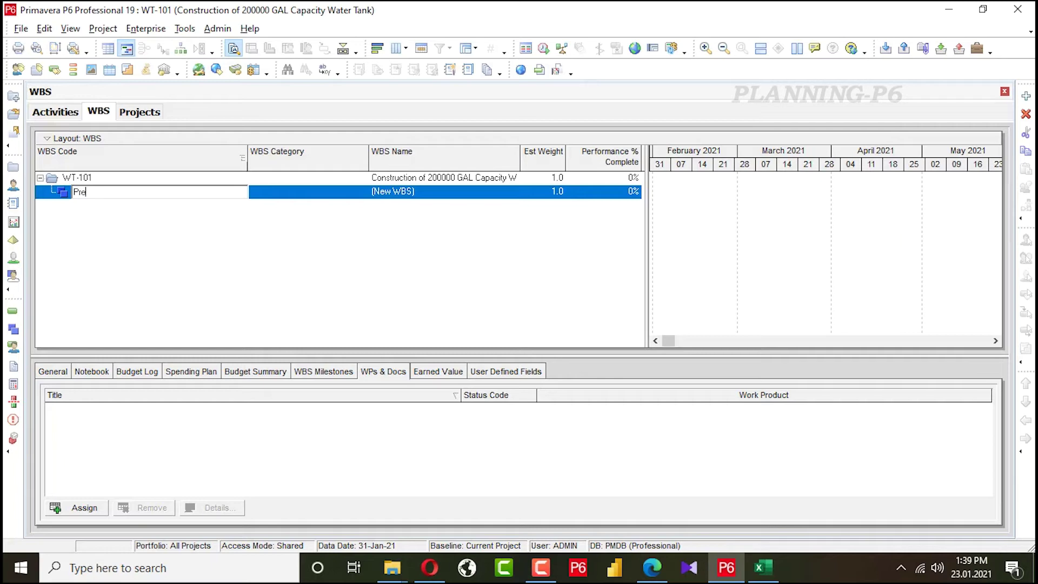
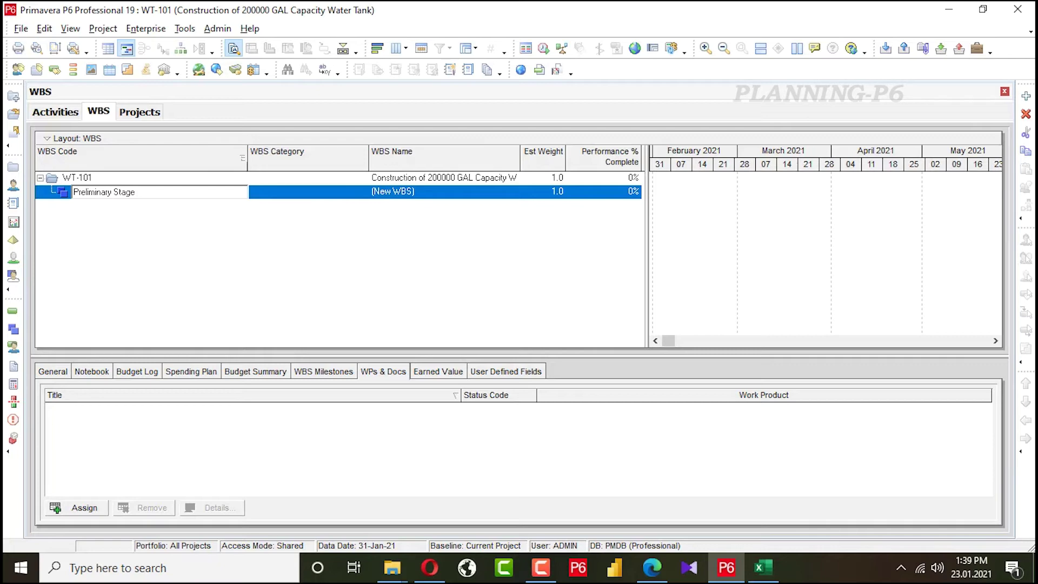
pyautogui.click(893, 181)
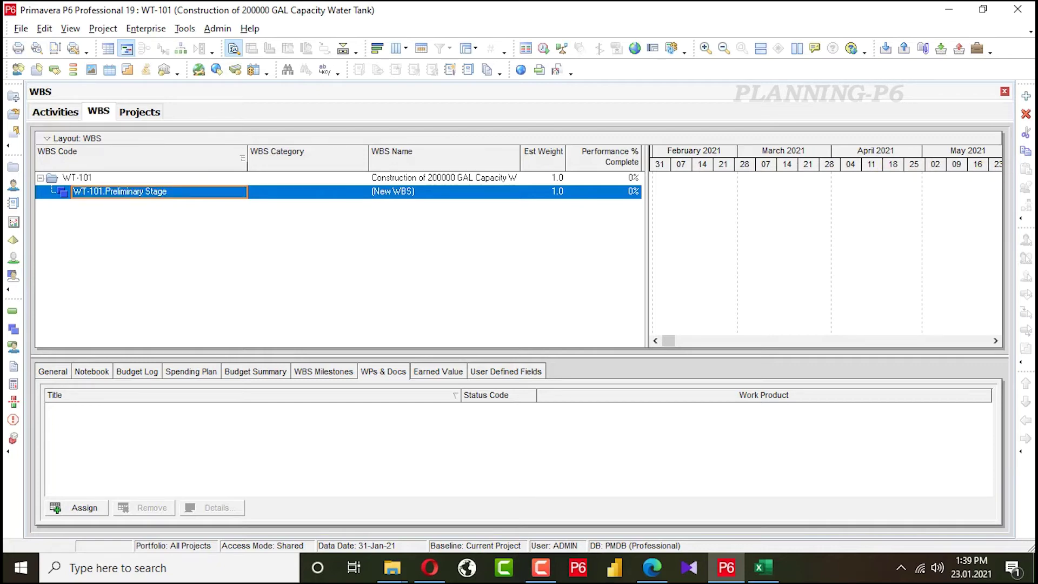
# Add two more WBS elements with the codes Construction Stage and Completion Stage.
pyautogui.click(1025, 97)
pyautogui.write('Cr')
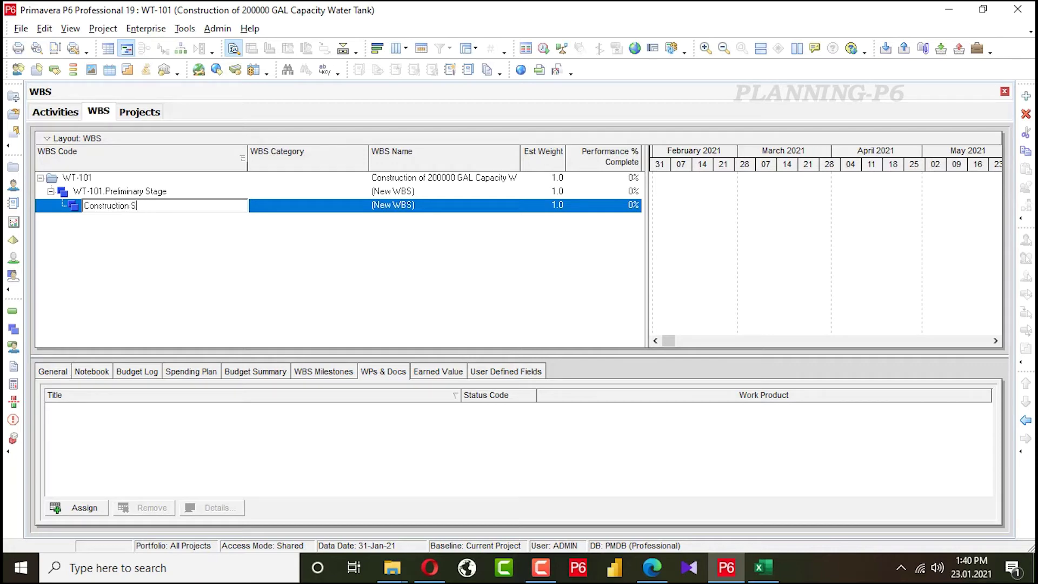
pyautogui.press('Return')
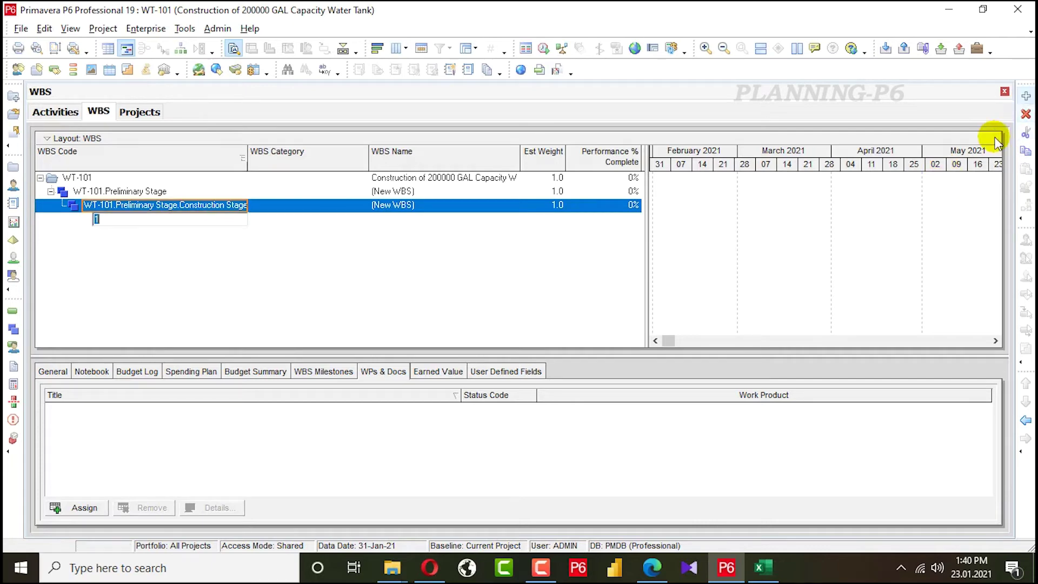
pyautogui.press('Insert')
pyautogui.write('Completion Stage')
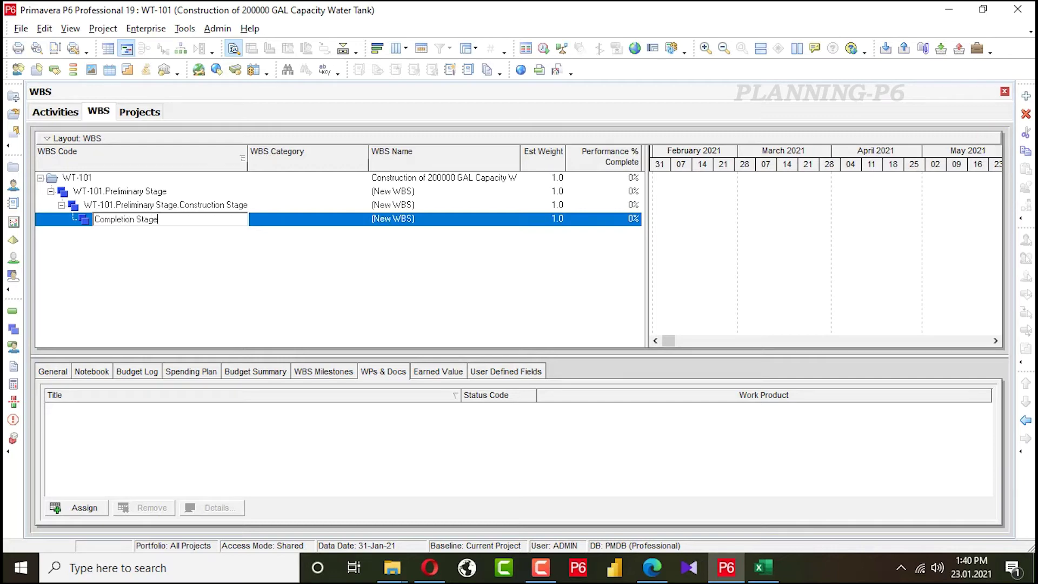
pyautogui.click(220, 299)
# Outdent Construction Stage and Completion Stage so both sit directly under WT-101, level with Preliminary Stage.
pyautogui.click(188, 206)
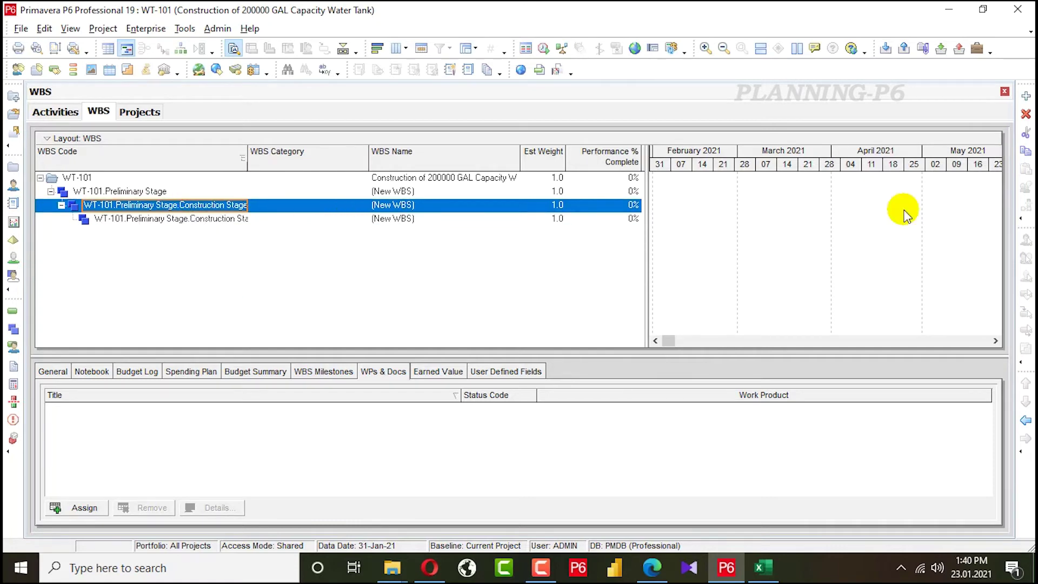
pyautogui.click(1025, 420)
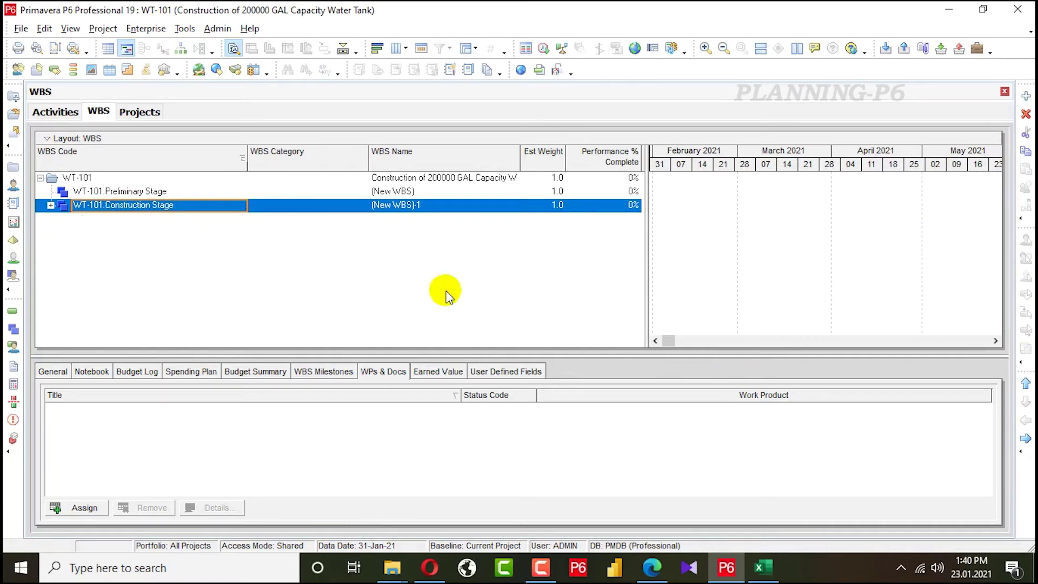
pyautogui.click(51, 206)
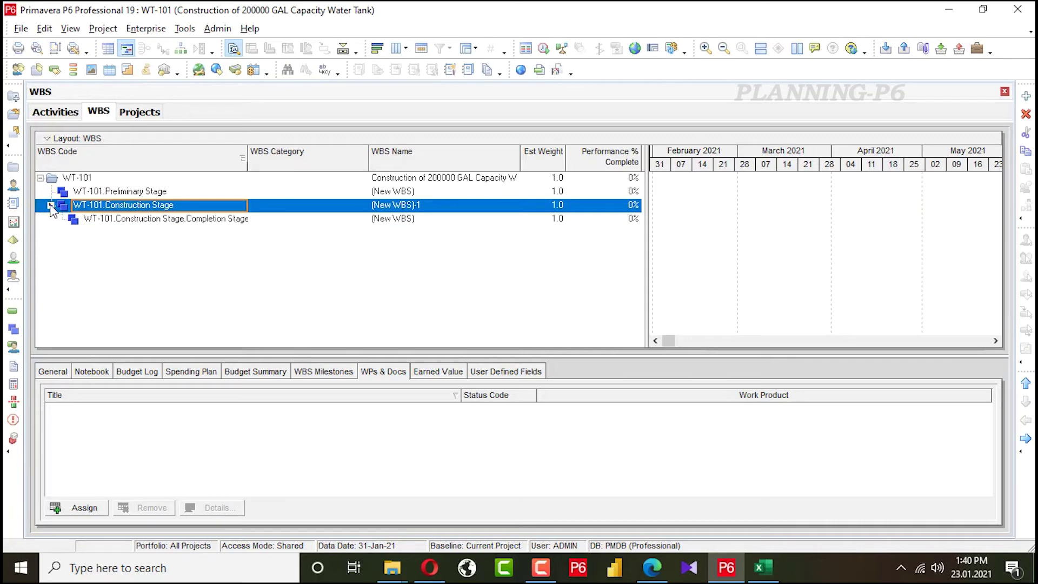
pyautogui.click(90, 218)
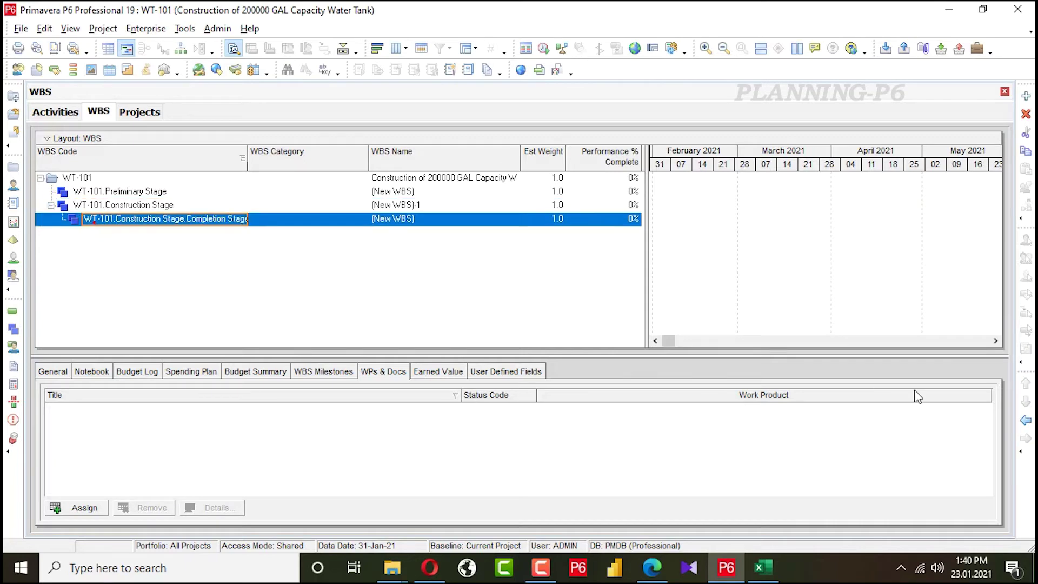
pyautogui.click(1025, 420)
# Try to add a child WBS element under Preliminary Stage.
pyautogui.click(130, 205)
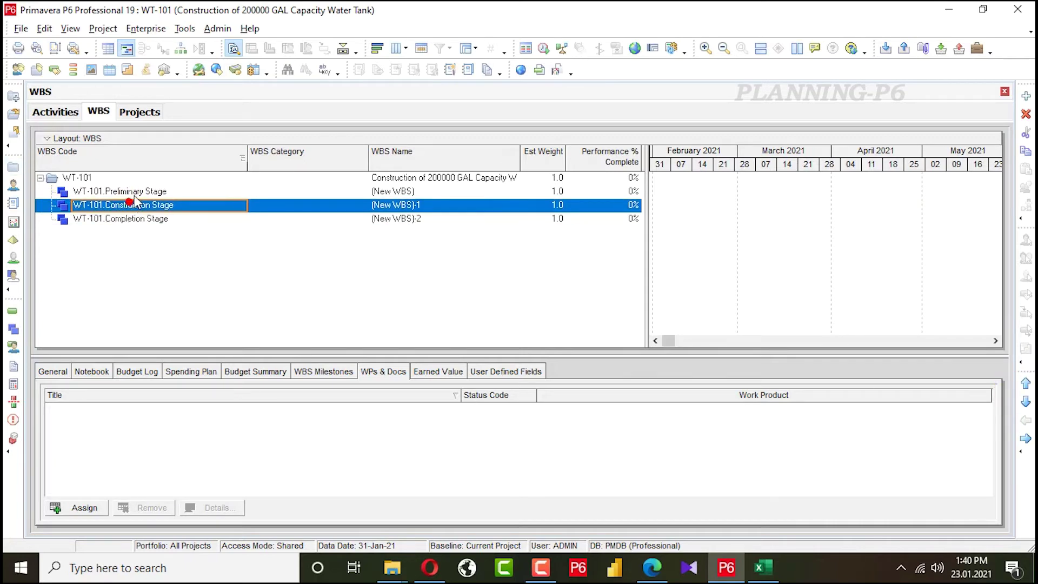
pyautogui.click(133, 192)
pyautogui.click(1025, 96)
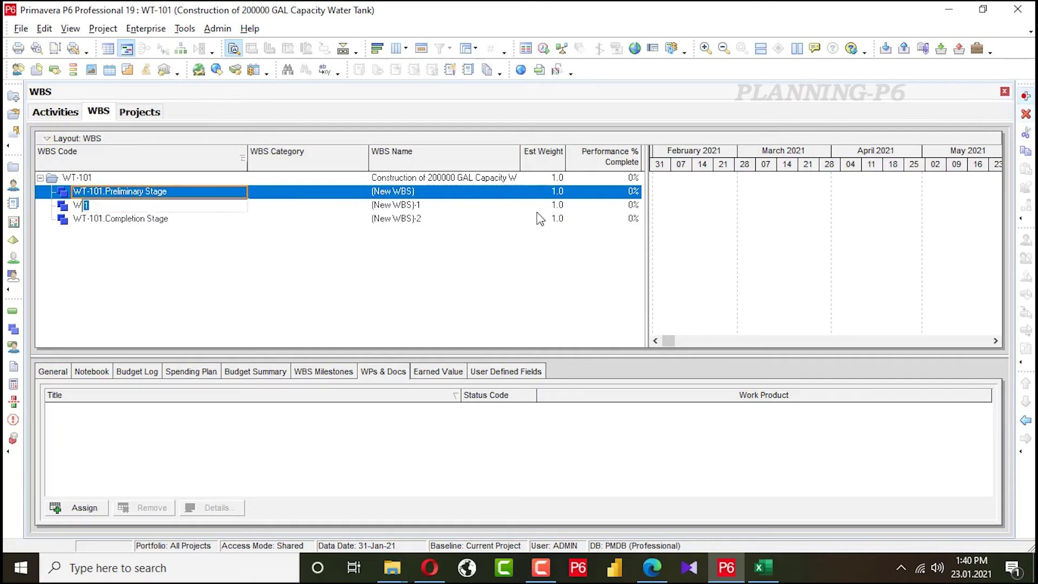
pyautogui.press('BackSpace')
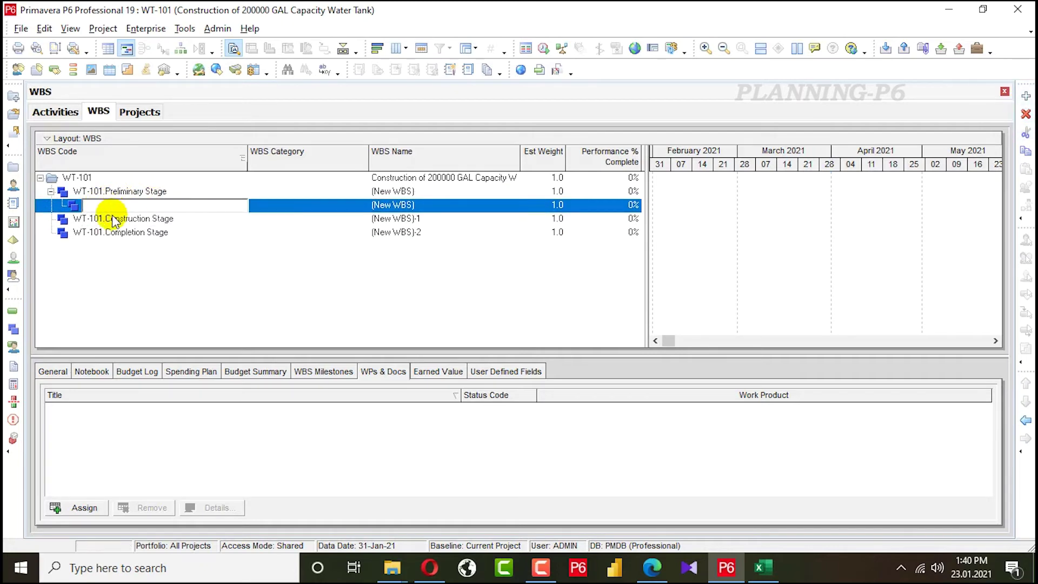
pyautogui.write('Pr')
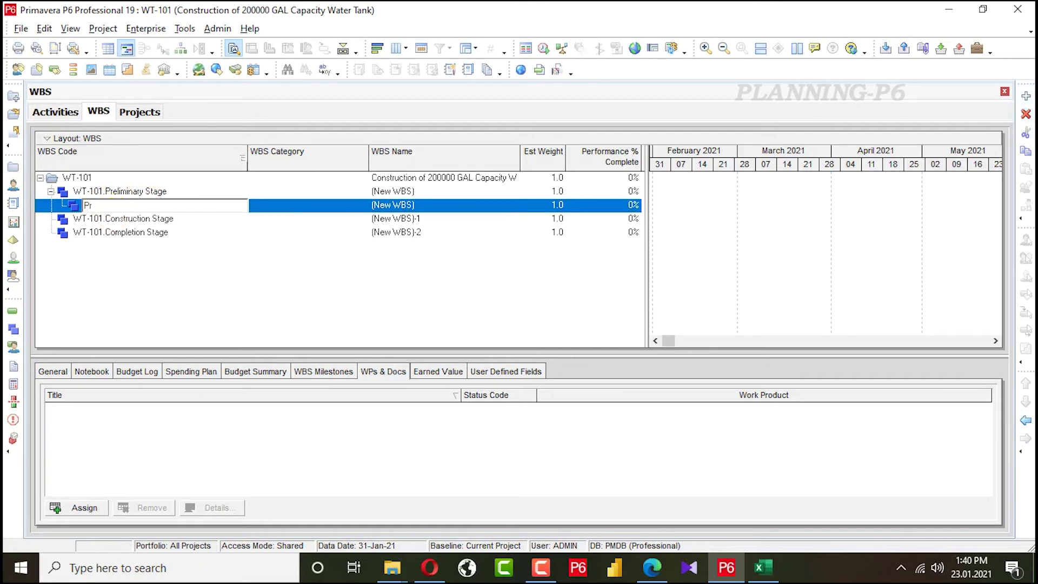
pyautogui.write('1')
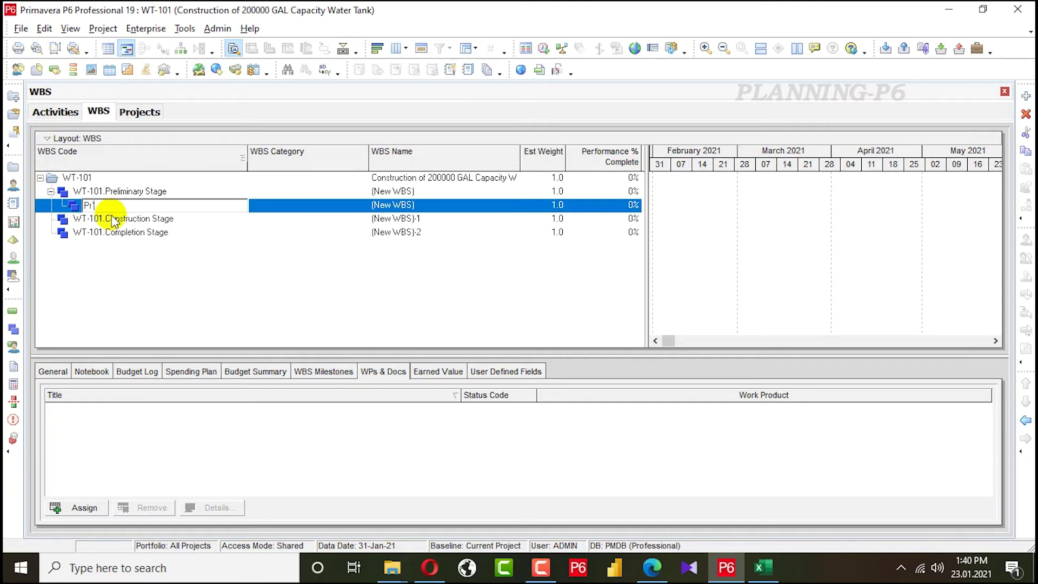
pyautogui.press('Return')
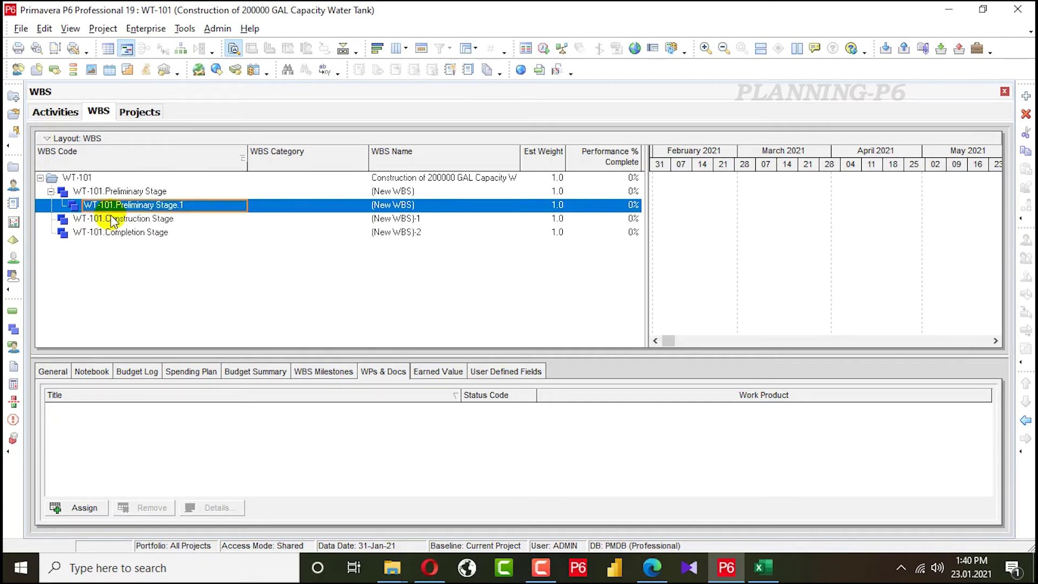
# Delete the child WBS element under Preliminary Stage.
pyautogui.rightClick(169, 203)
pyautogui.click(184, 321)
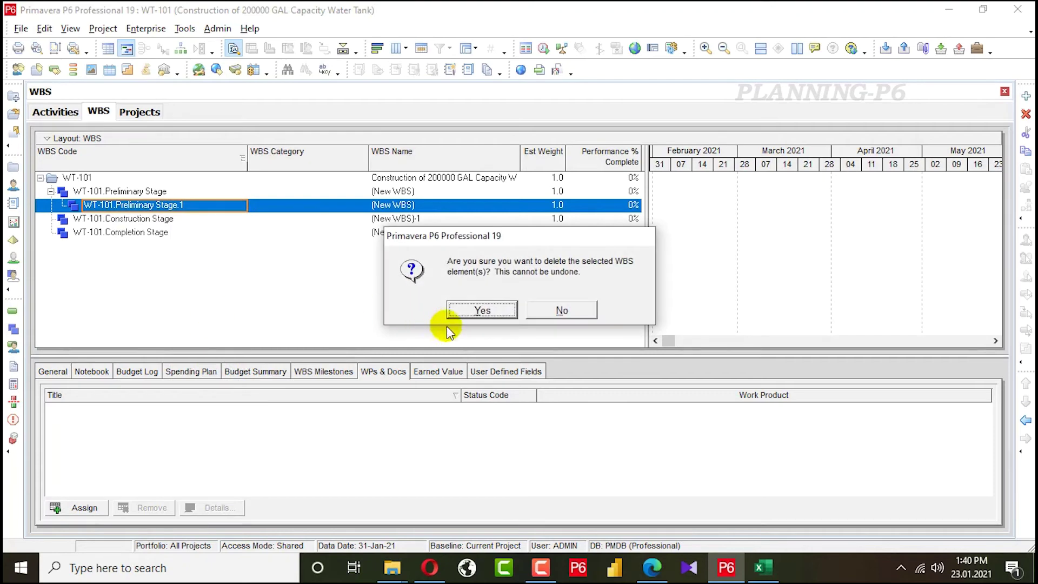
pyautogui.click(463, 309)
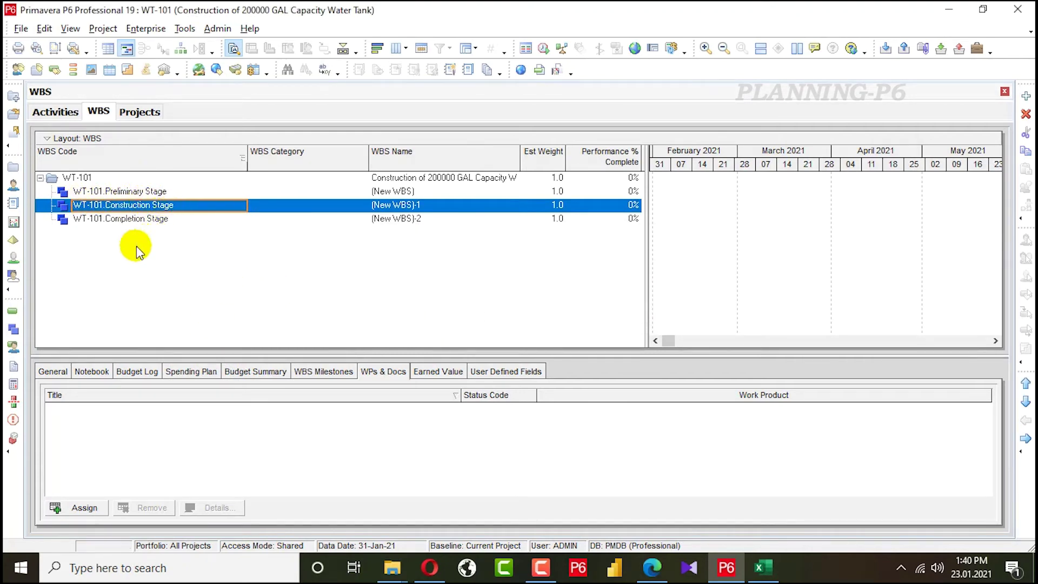
# Show the project's activities and add an activity named Project Start under Preliminary Stage.
pyautogui.click(54, 111)
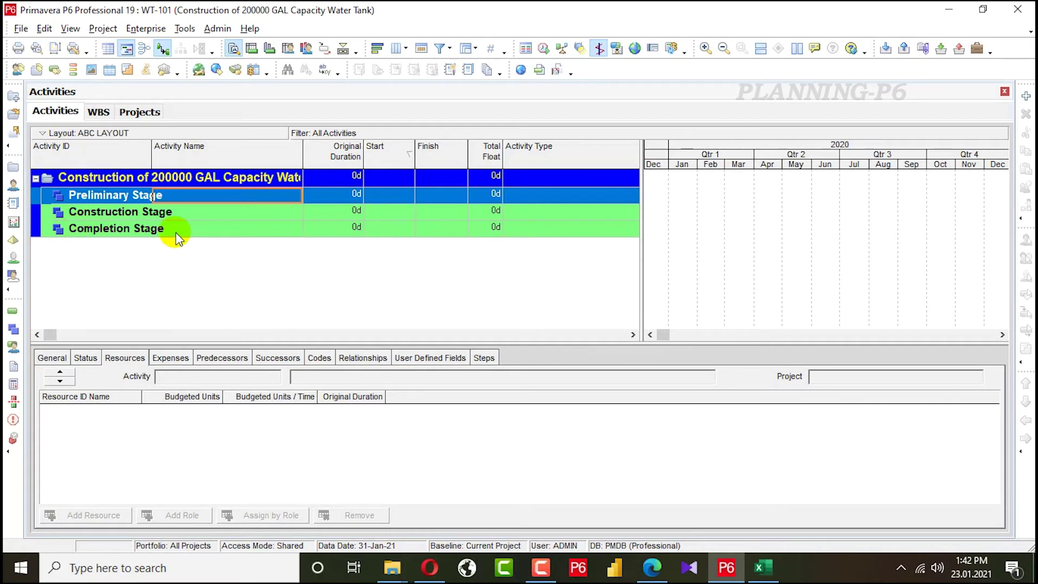
pyautogui.rightClick(73, 197)
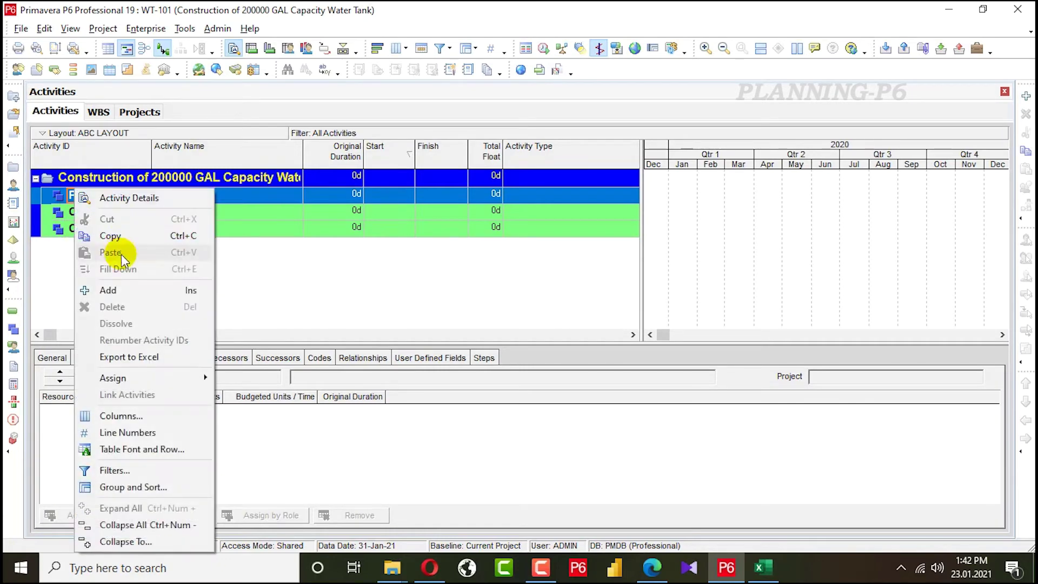
pyautogui.click(113, 291)
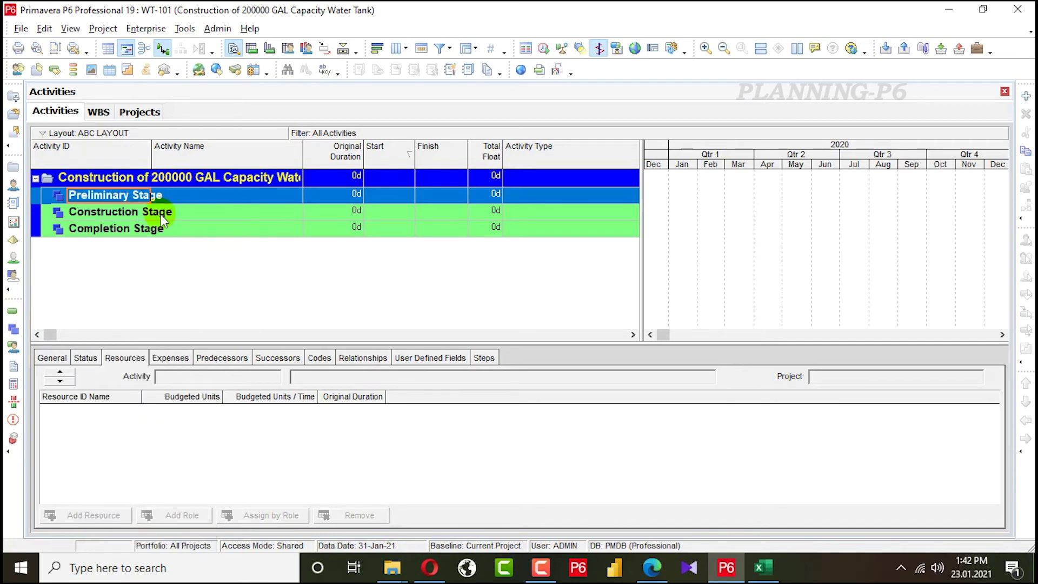
pyautogui.write('Project Start')
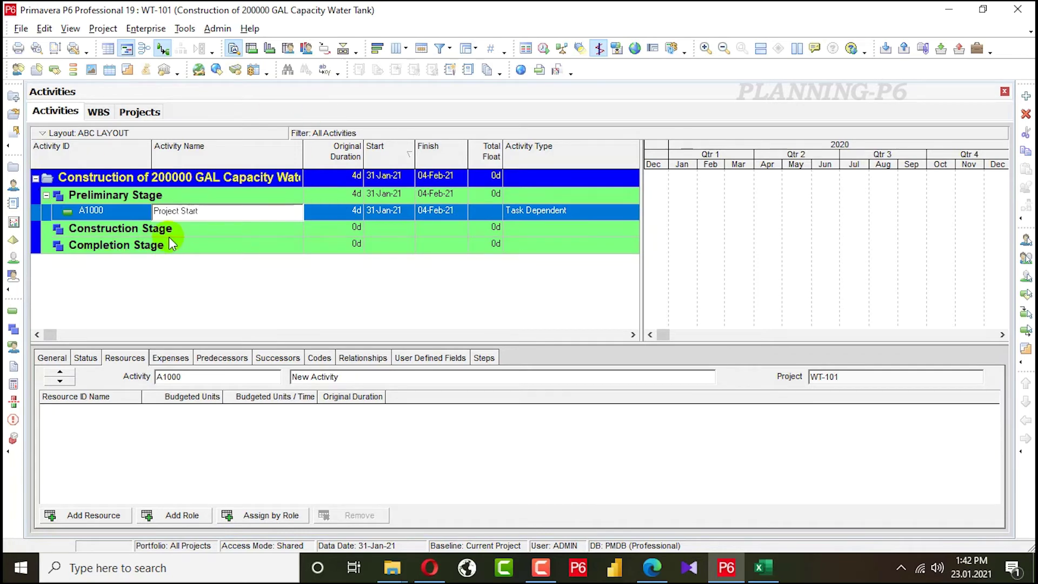
pyautogui.press('Return')
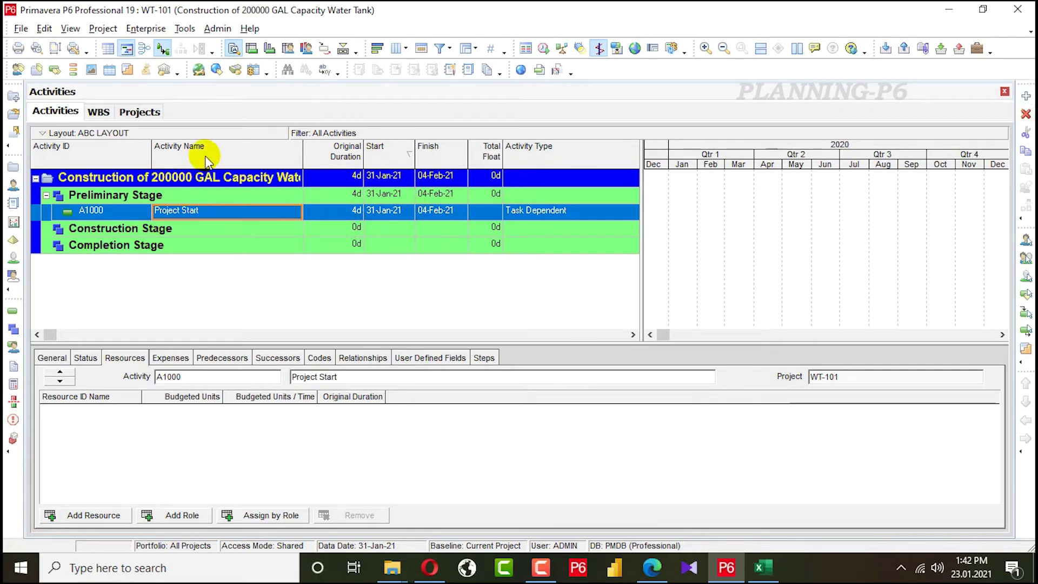
# Add a second activity under Preliminary Stage named Project Moblization.
pyautogui.press('Insert')
pyautogui.moveTo(210, 227); pyautogui.dragTo(174, 231)
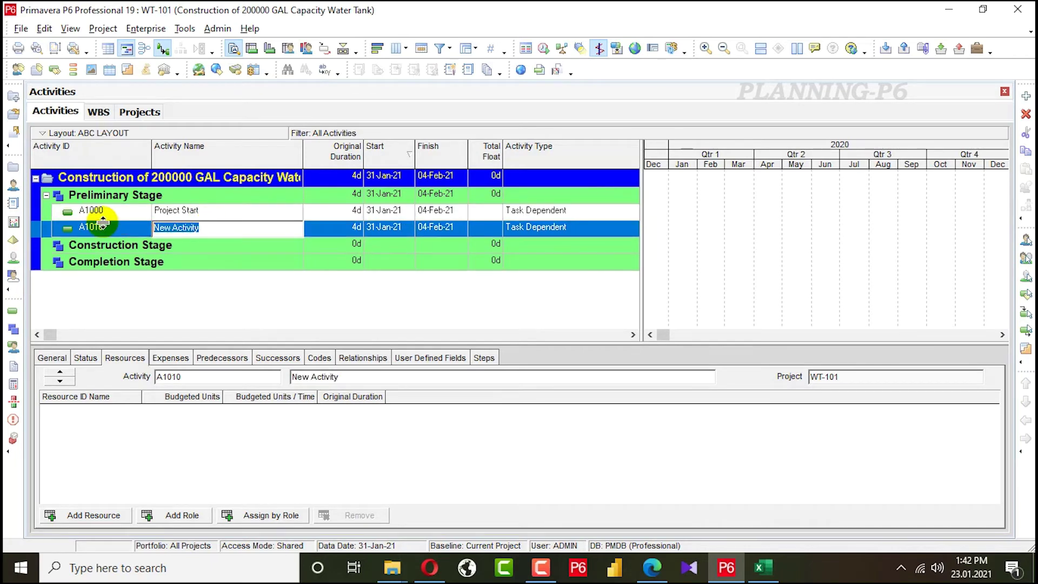
pyautogui.write('Project Moblization')
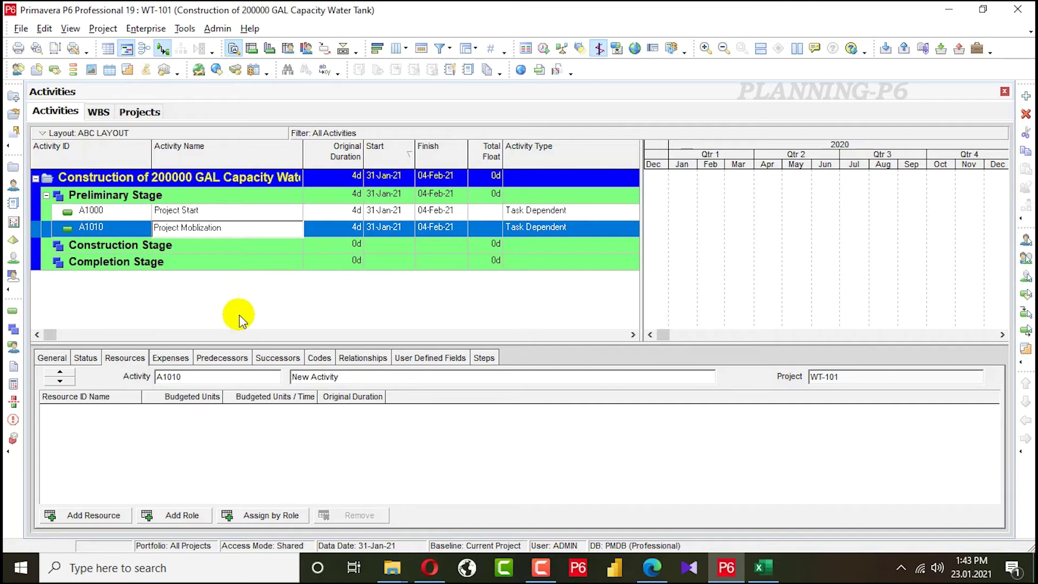
pyautogui.click(242, 295)
# Add a third activity under Preliminary Stage named Primary Works to Start Project.
pyautogui.press('Insert')
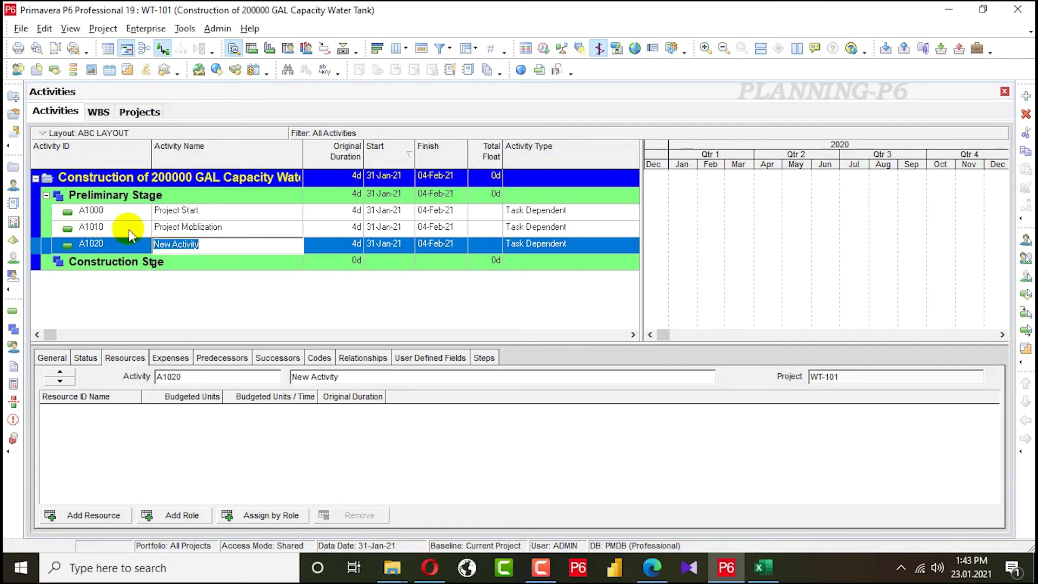
pyautogui.write('Primary Works to Start P')
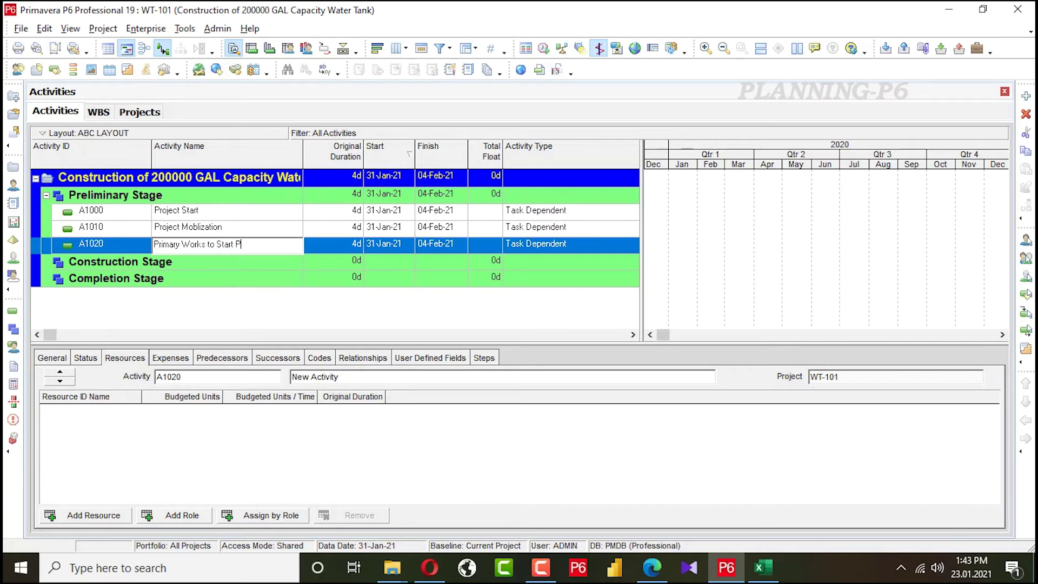
pyautogui.write('t')
pyautogui.click(177, 297)
# Set up an XLSX export with Activities as the data type and WT-101 as the project to export.
pyautogui.click(20, 28)
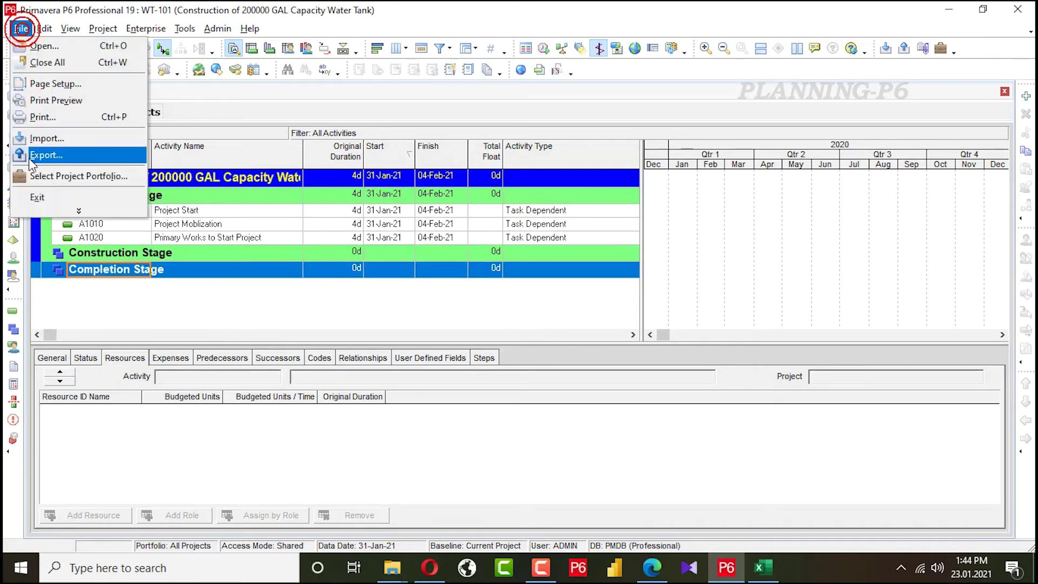
pyautogui.click(46, 156)
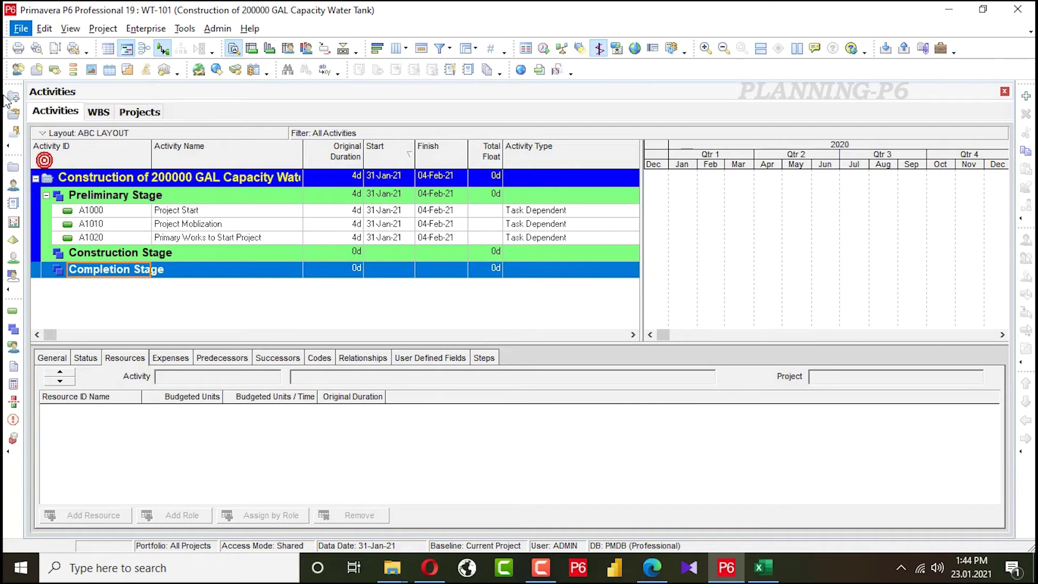
pyautogui.click(416, 315)
pyautogui.click(599, 413)
pyautogui.click(371, 260)
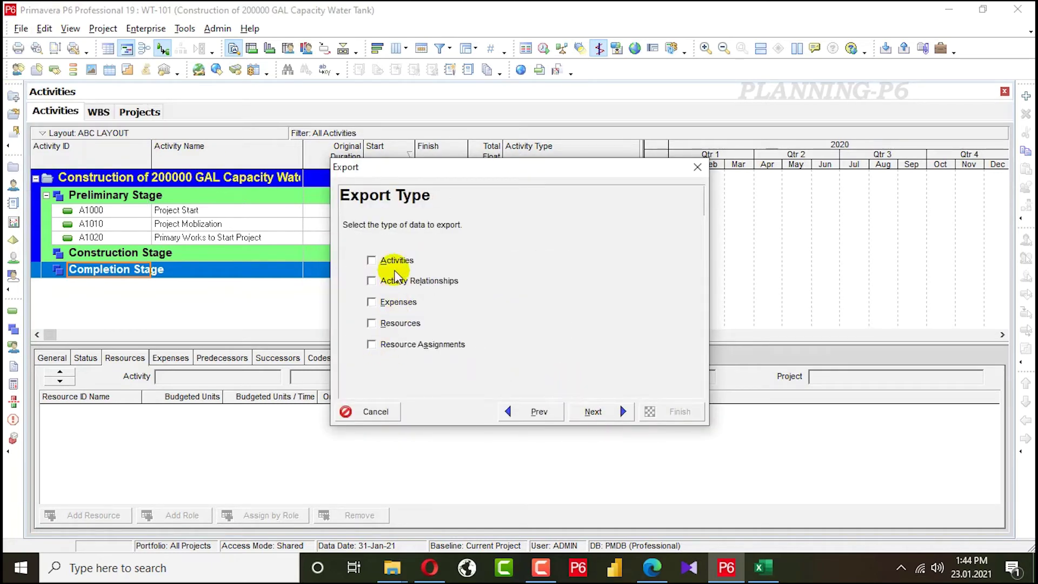
pyautogui.click(594, 411)
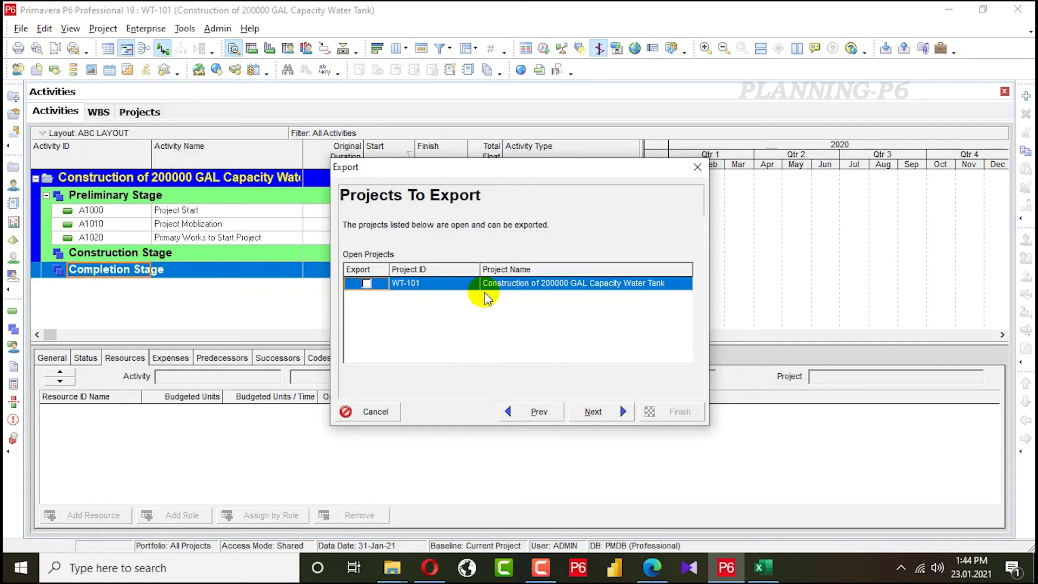
pyautogui.click(367, 283)
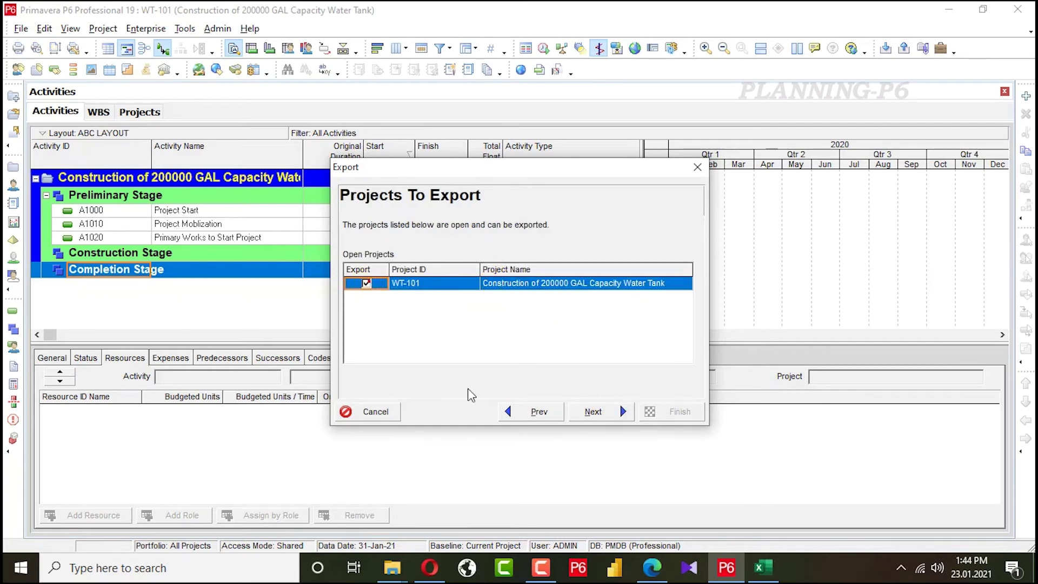
pyautogui.click(595, 411)
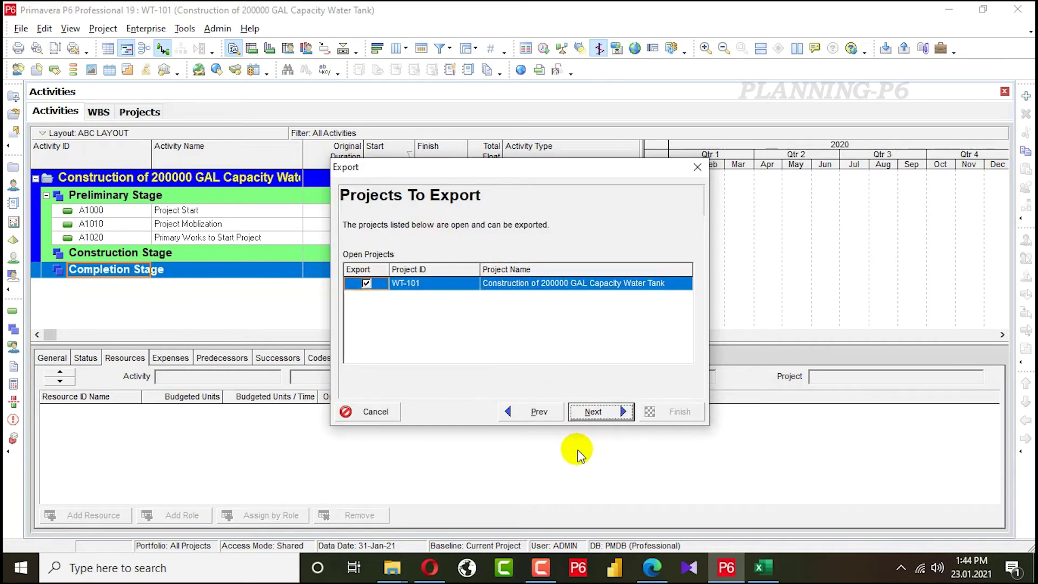
pyautogui.click(608, 409)
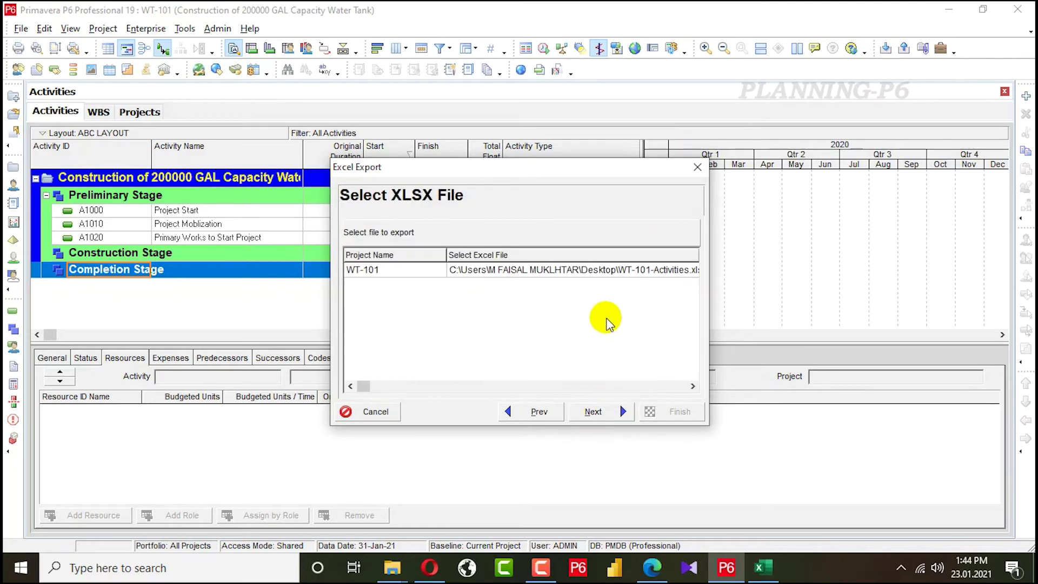
# Save the export file as WT-101-Activities under This PC and run the activities export to completion.
pyautogui.click(633, 269)
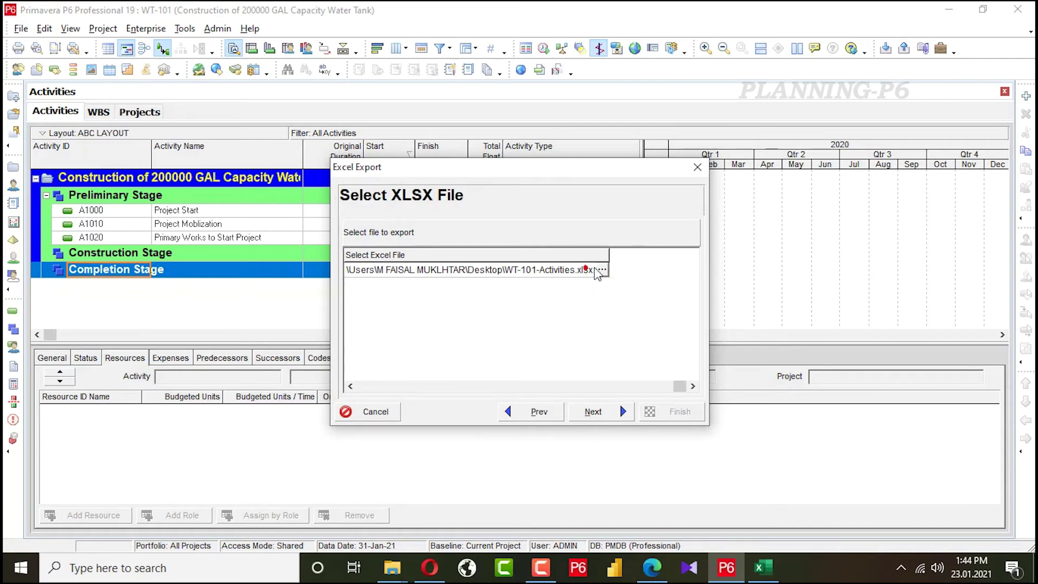
pyautogui.click(598, 269)
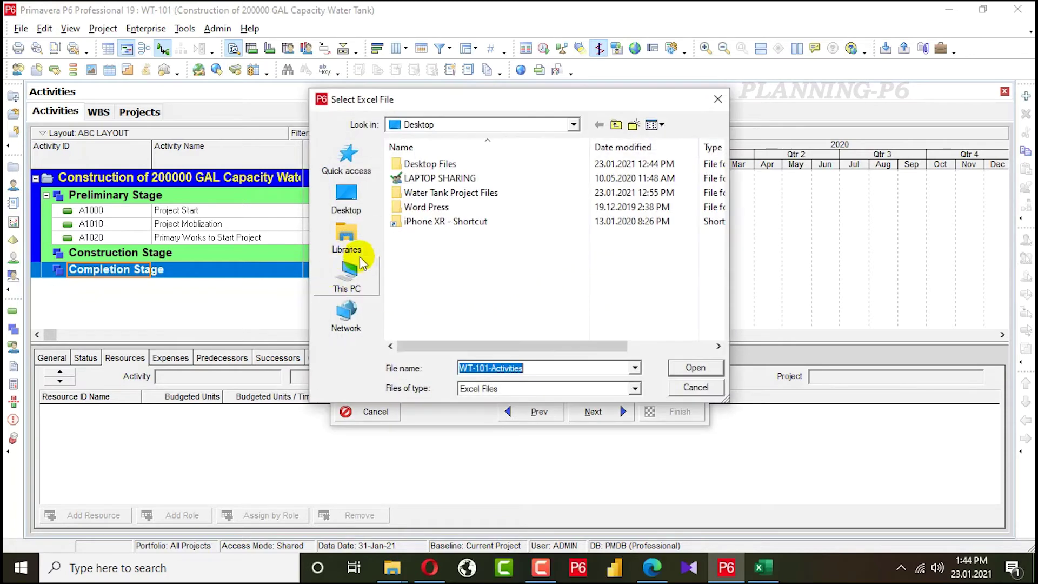
pyautogui.click(347, 200)
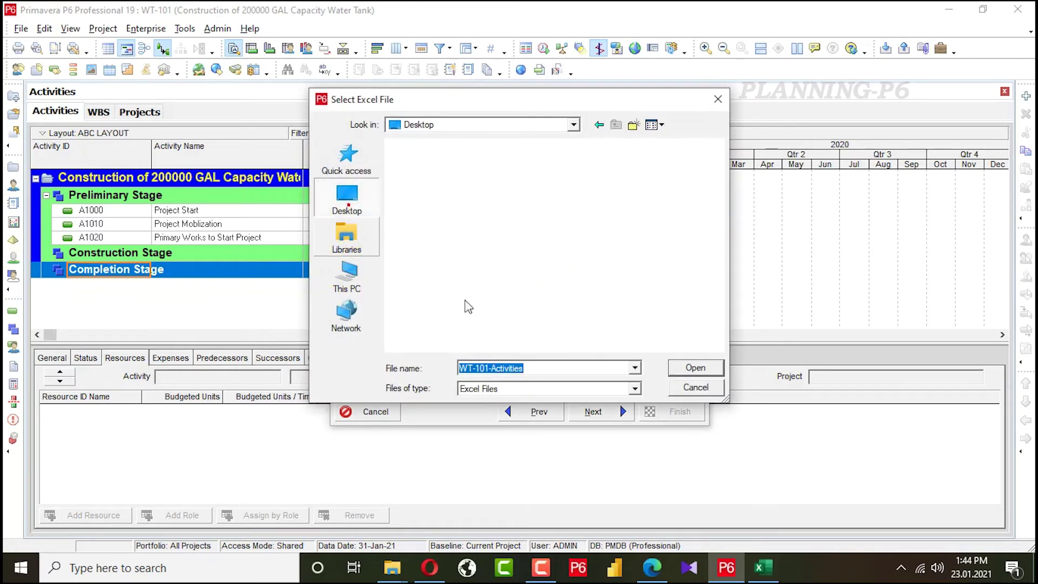
pyautogui.click(682, 370)
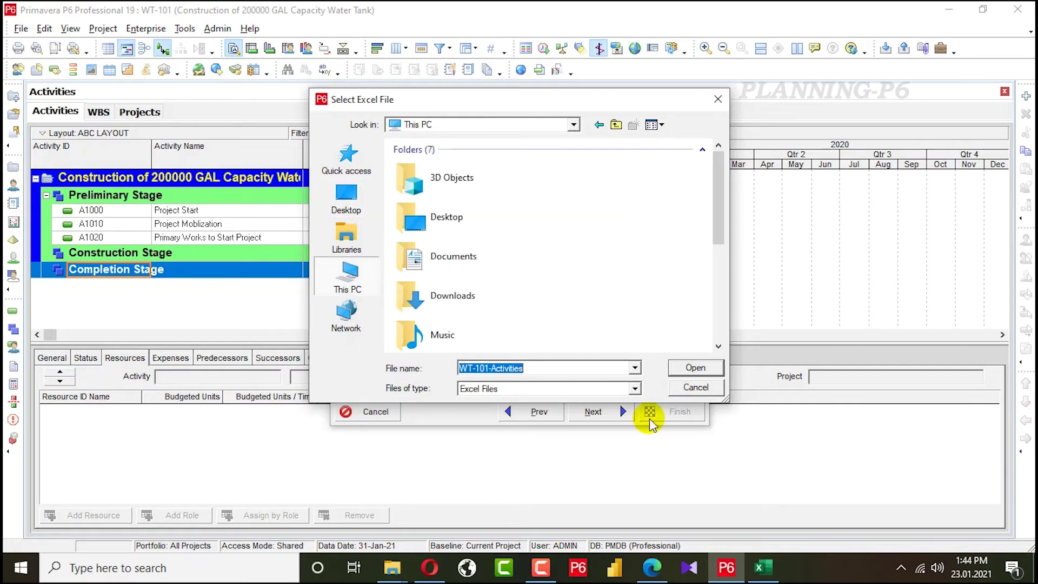
pyautogui.click(694, 369)
pyautogui.click(621, 411)
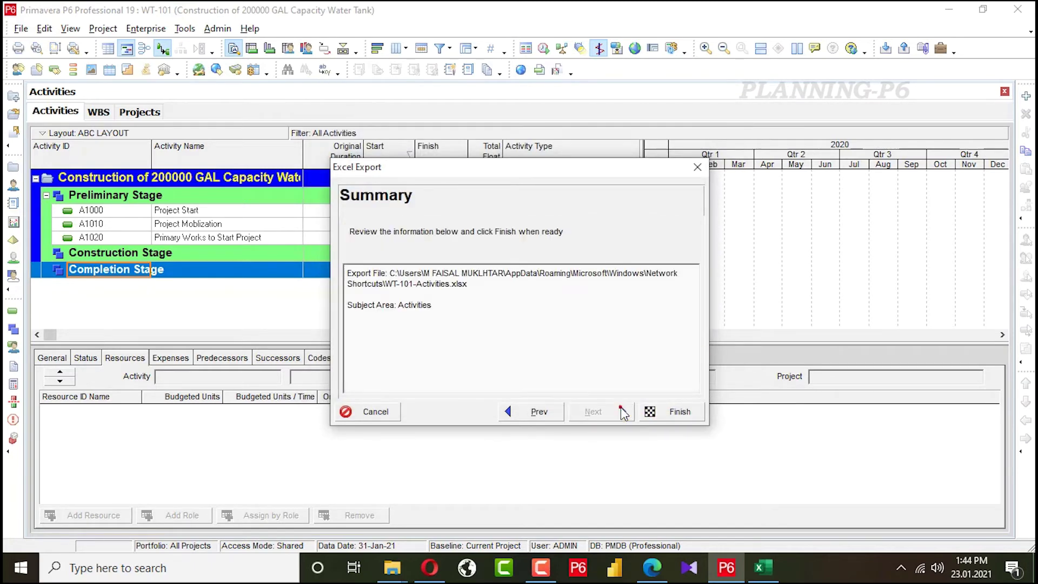
pyautogui.click(678, 411)
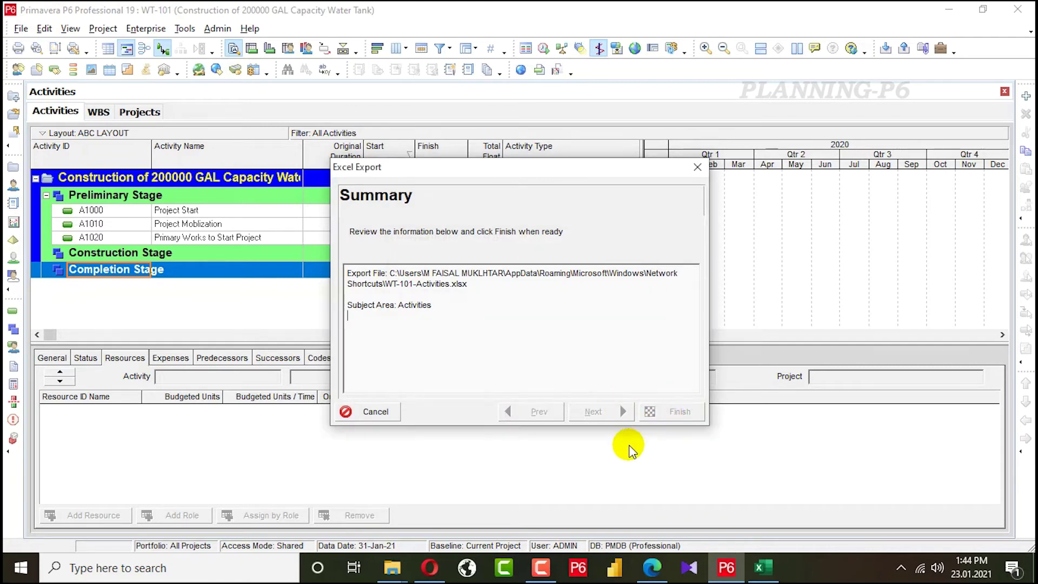
pyautogui.click(659, 411)
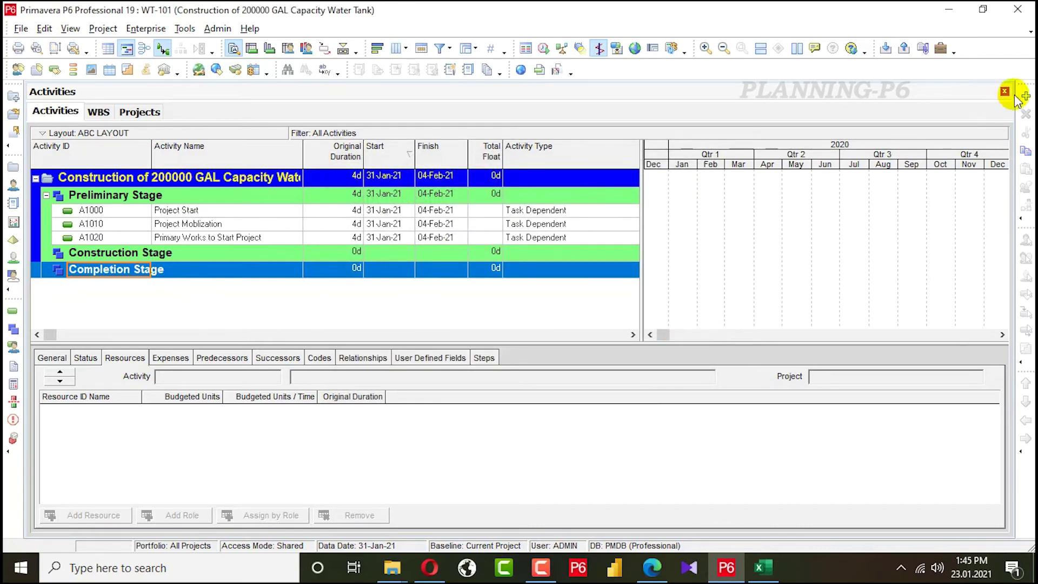
# Refresh the desktop and move the exported WT-101-Activities file from it into the Water Tank Project Files folder.
pyautogui.hotkey('alt', 'Tab')
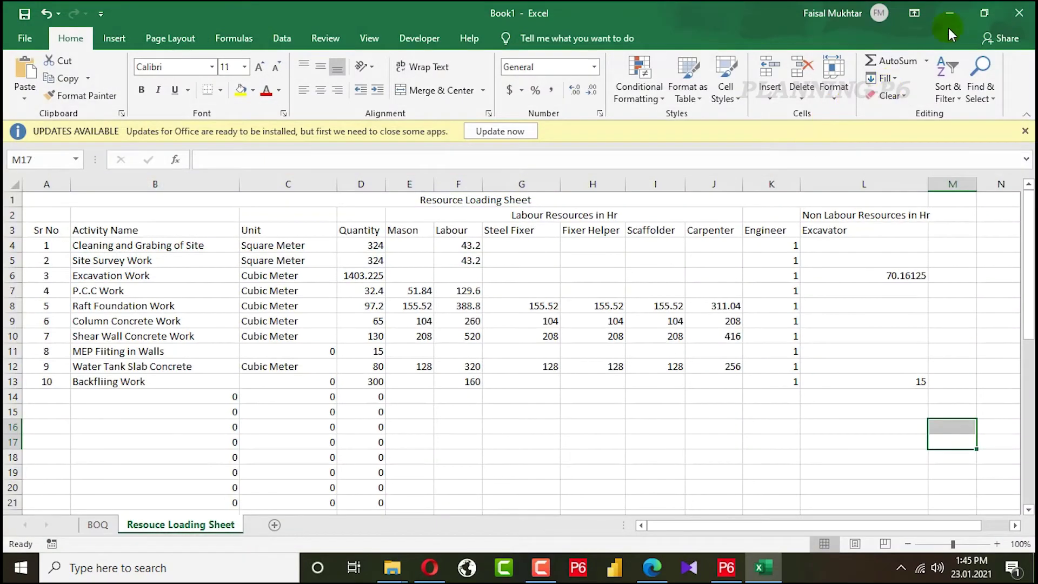
pyautogui.click(952, 12)
pyautogui.click(940, 10)
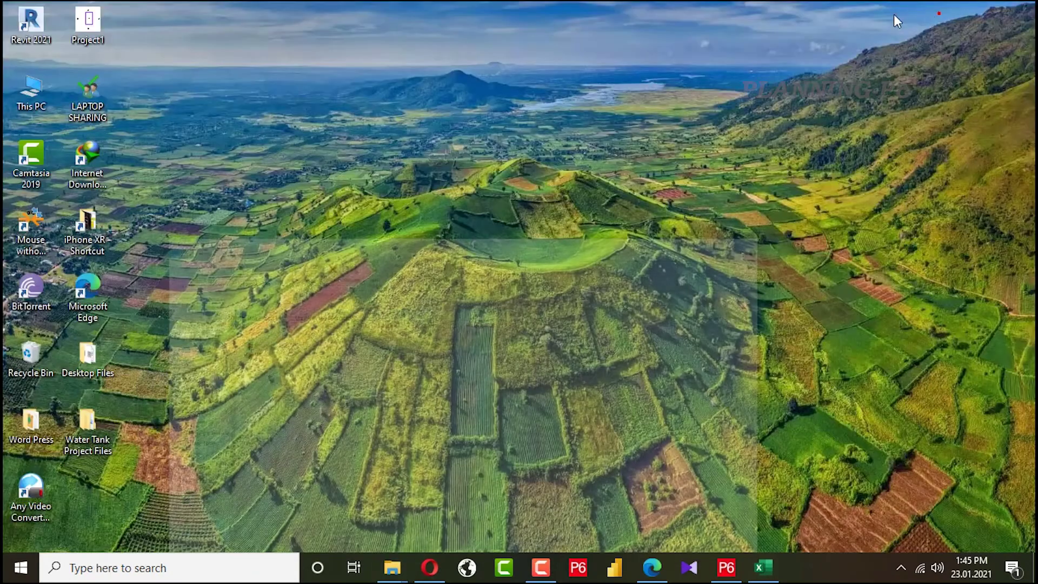
pyautogui.rightClick(202, 181)
pyautogui.click(273, 225)
pyautogui.rightClick(234, 242)
pyautogui.click(281, 286)
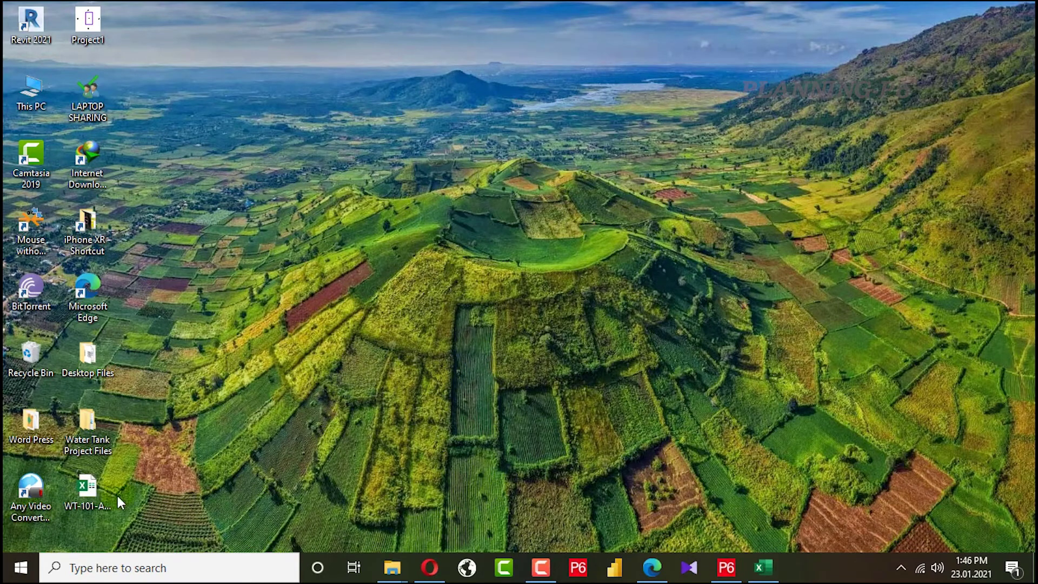
pyautogui.rightClick(76, 489)
pyautogui.click(116, 382)
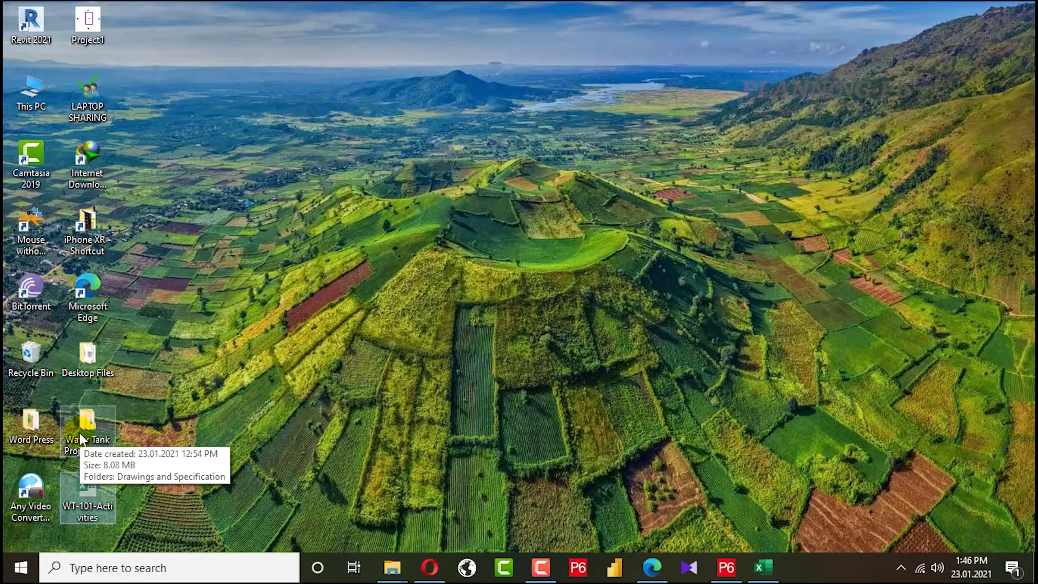
pyautogui.doubleClick(79, 435)
pyautogui.rightClick(203, 365)
pyautogui.click(243, 253)
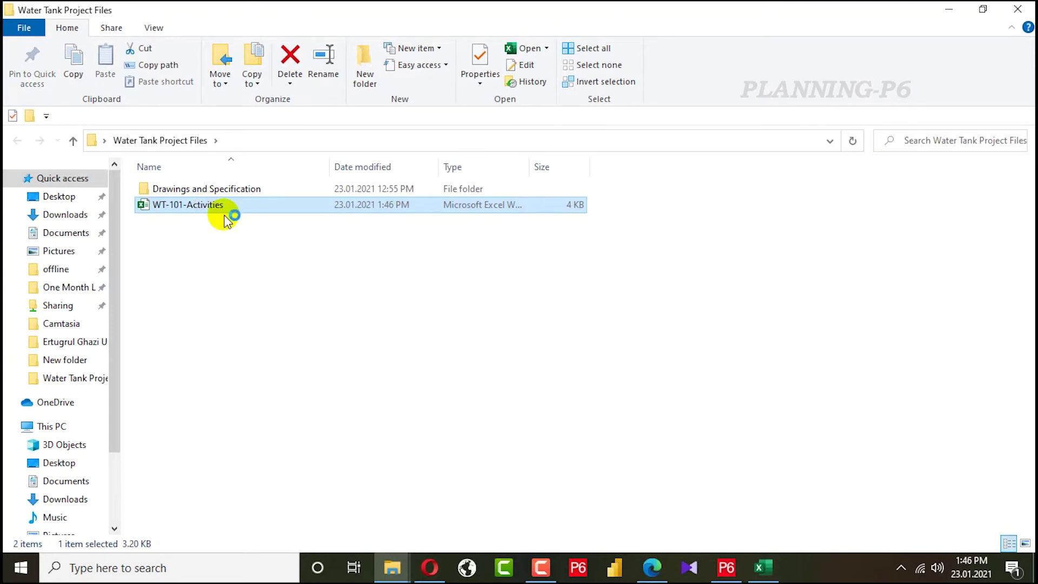
# Open the WT-101-Activities workbook and copy the activity names in B4:B13 of Book1's Resouce Loading Sheet.
pyautogui.click(777, 566)
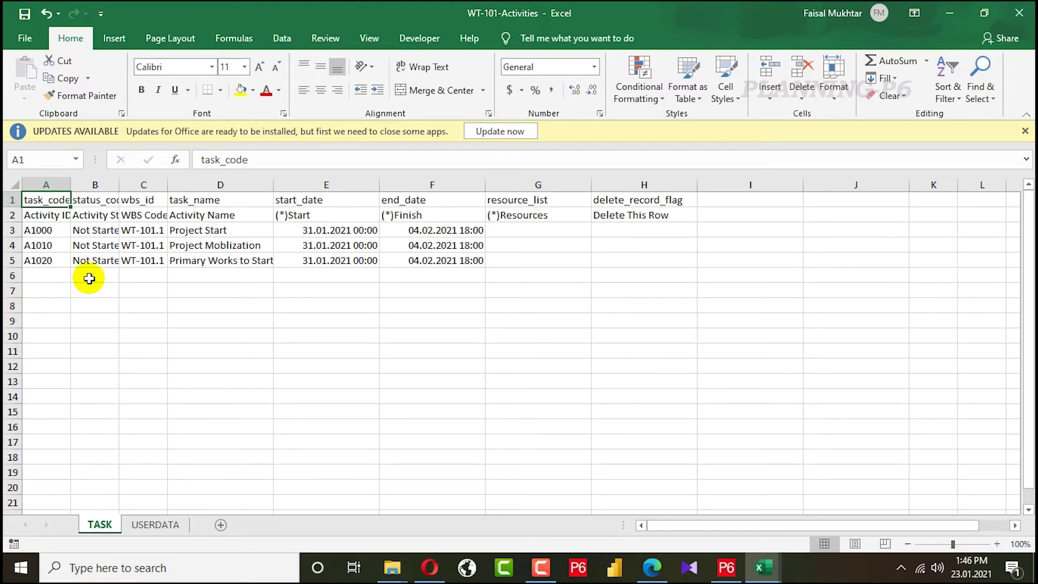
pyautogui.moveTo(722, 12); pyautogui.dragTo(759, 18)
pyautogui.moveTo(100, 245); pyautogui.dragTo(99, 379)
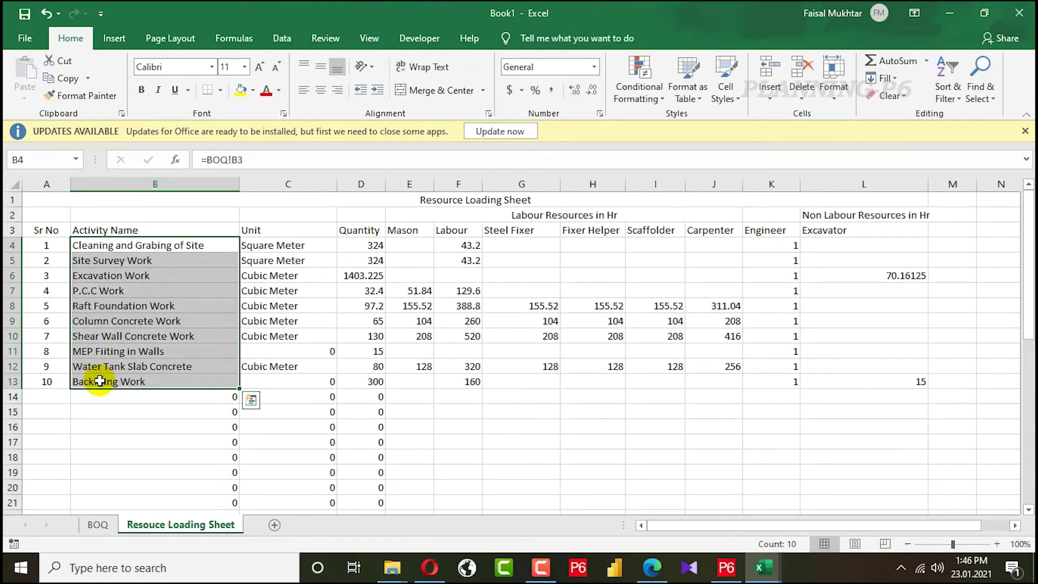
pyautogui.hotkey('ctrl', 'c')
# Paste the copied activity names as values into the task_name column of WT-101-Activities from D6 and maximize that workbook.
pyautogui.click(762, 567)
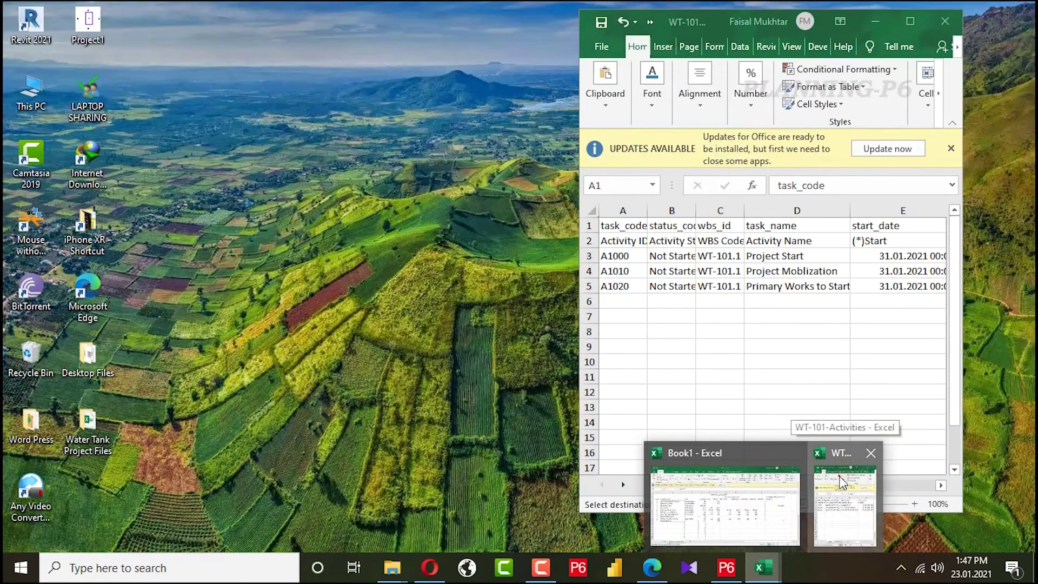
pyautogui.click(841, 479)
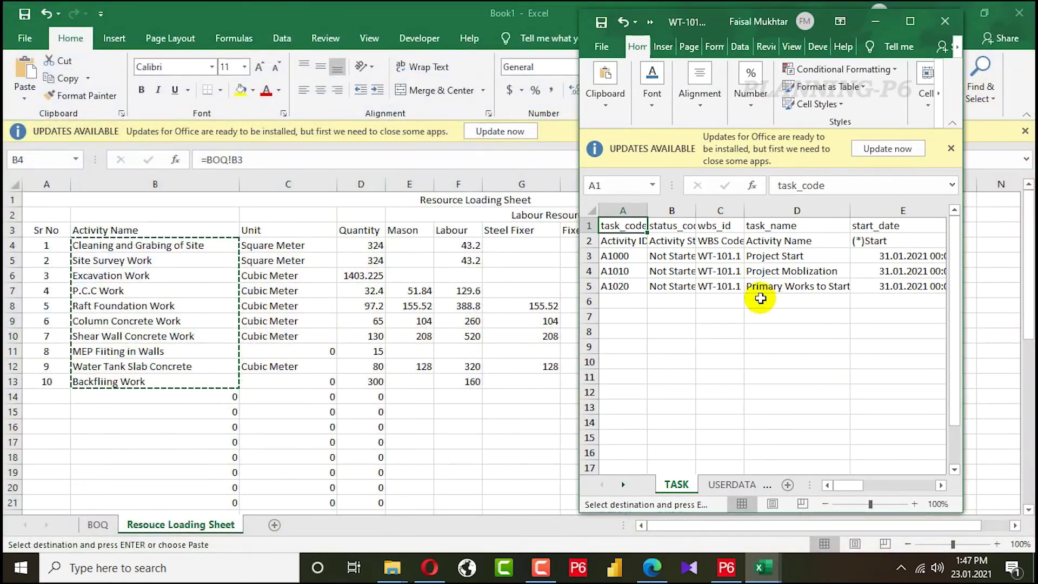
pyautogui.click(761, 298)
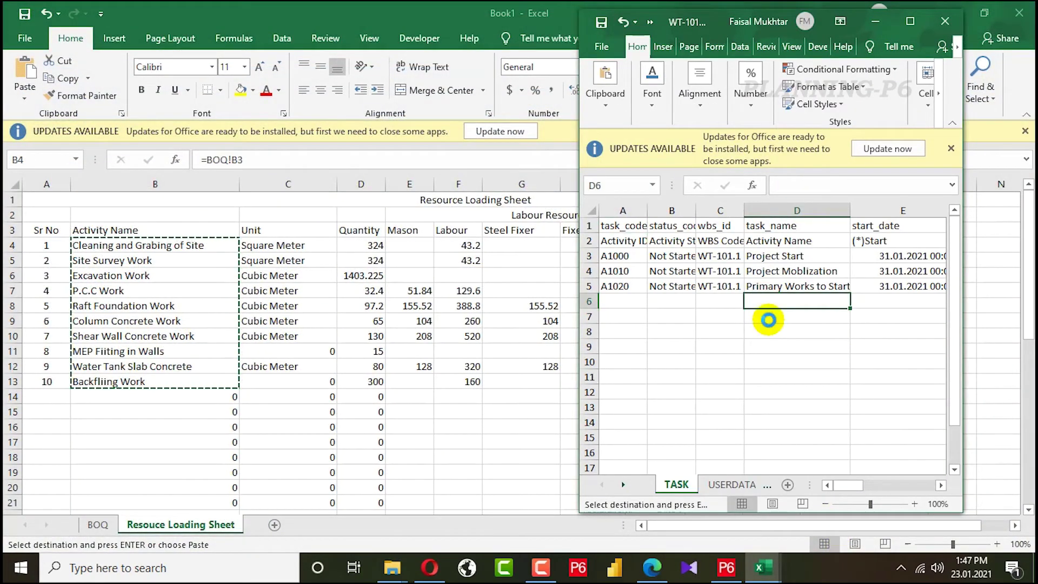
pyautogui.hotkey('ctrl', 'v')
pyautogui.click(875, 456)
pyautogui.click(866, 397)
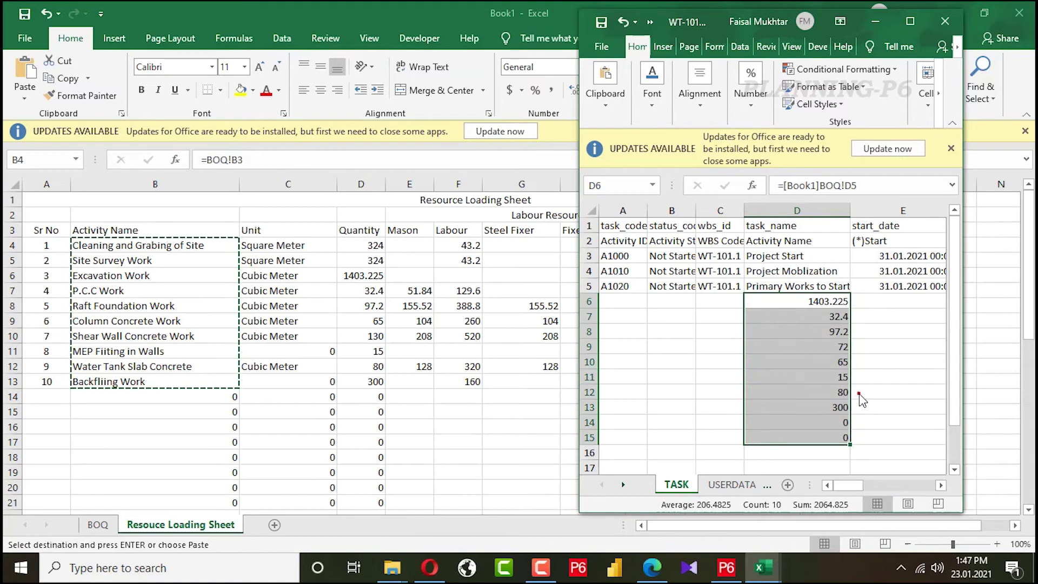
pyautogui.click(886, 355)
pyautogui.click(910, 20)
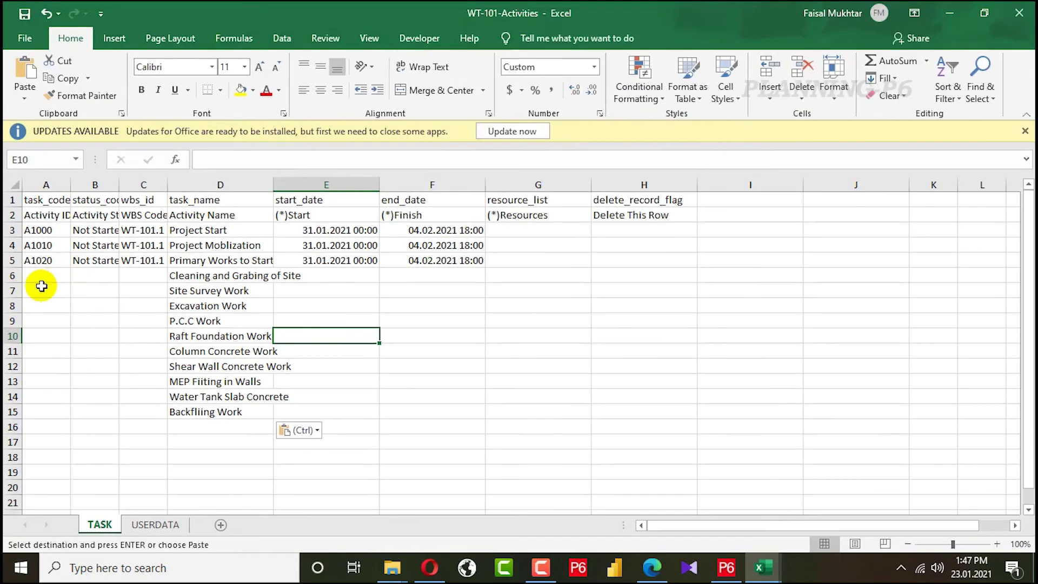
# Fill the activity IDs down from A1030 to A1120 and the Not Started status down to row 15.
pyautogui.click(46, 262)
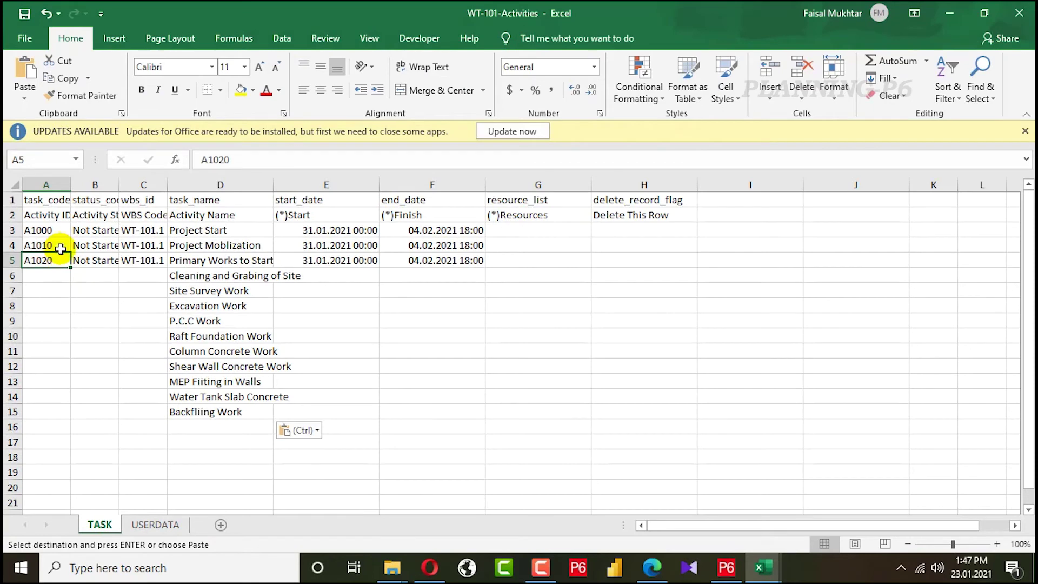
pyautogui.moveTo(61, 246); pyautogui.dragTo(73, 419)
pyautogui.click(534, 319)
pyautogui.click(77, 261)
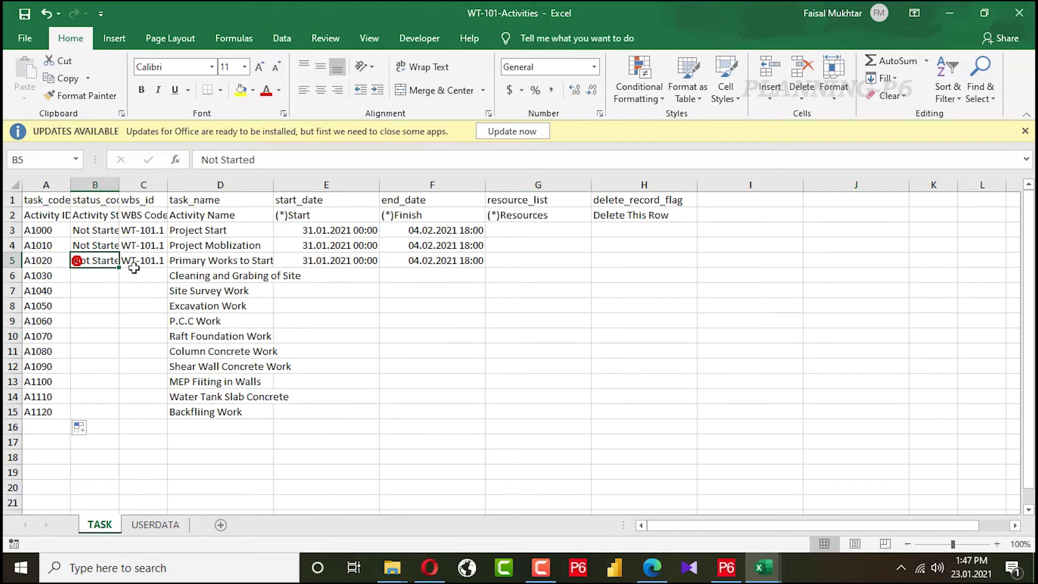
pyautogui.moveTo(119, 267); pyautogui.dragTo(103, 415)
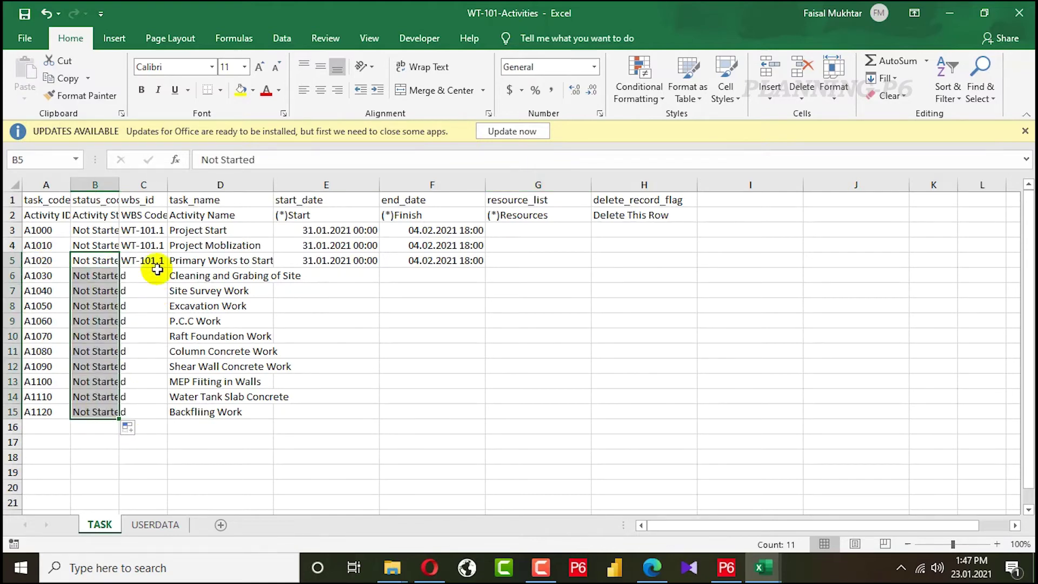
# Fill the WBS codes down as WT-101.2 to WT-101.11 and copy the start 31.01.2021 00:00 and finish 04.02.2021 18:00 to row 15.
pyautogui.click(151, 261)
pyautogui.moveTo(165, 267); pyautogui.dragTo(173, 421)
pyautogui.click(358, 273)
pyautogui.moveTo(376, 260); pyautogui.dragTo(464, 422)
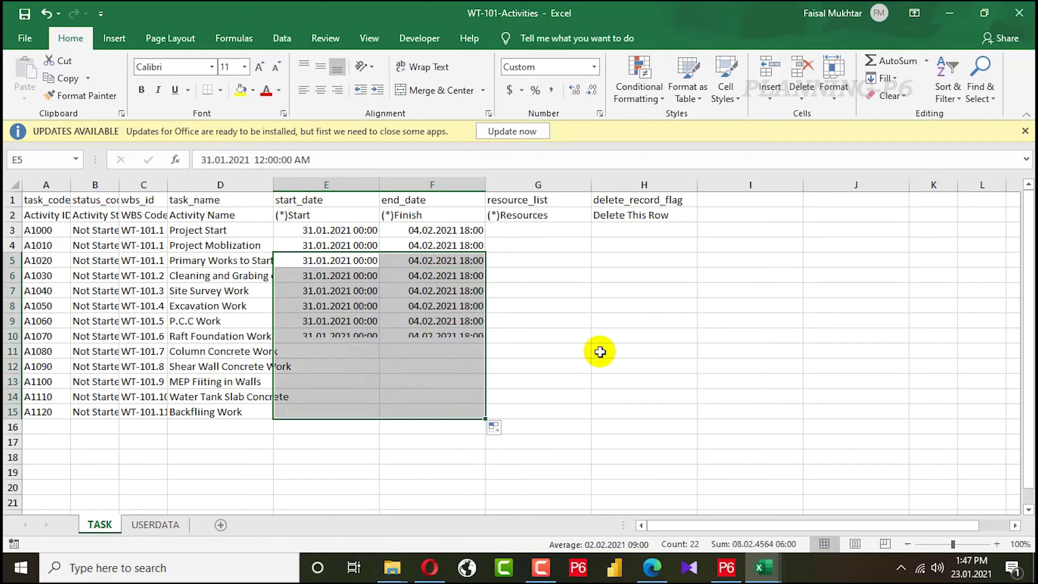
pyautogui.click(597, 352)
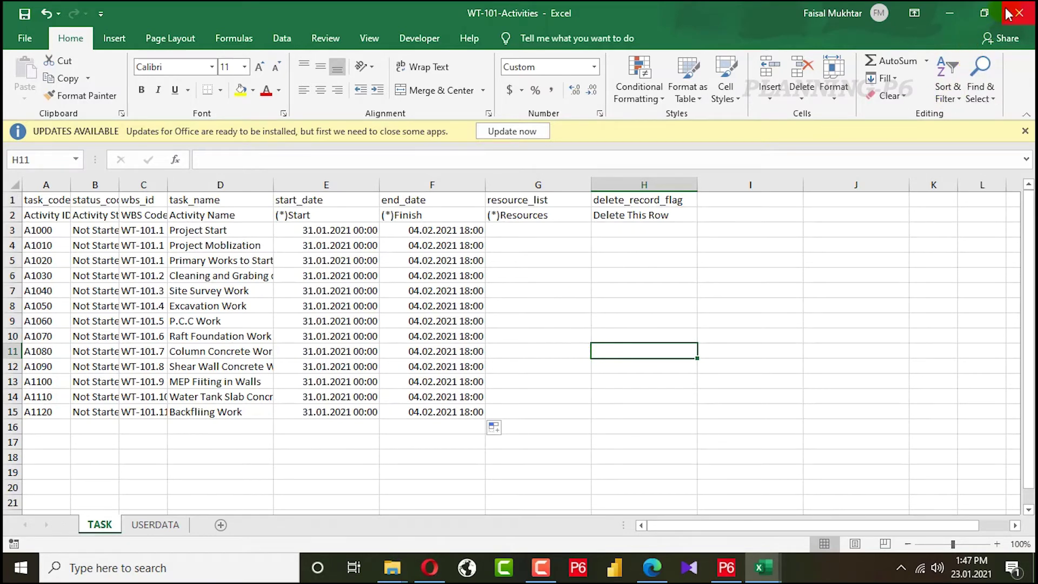
# Leave the WT-101-Activities workbook, switch to Primavera P6 and start an import in the Spreadsheet - (XLSX) format.
pyautogui.click(1024, 131)
pyautogui.hotkey('alt', 'Tab')
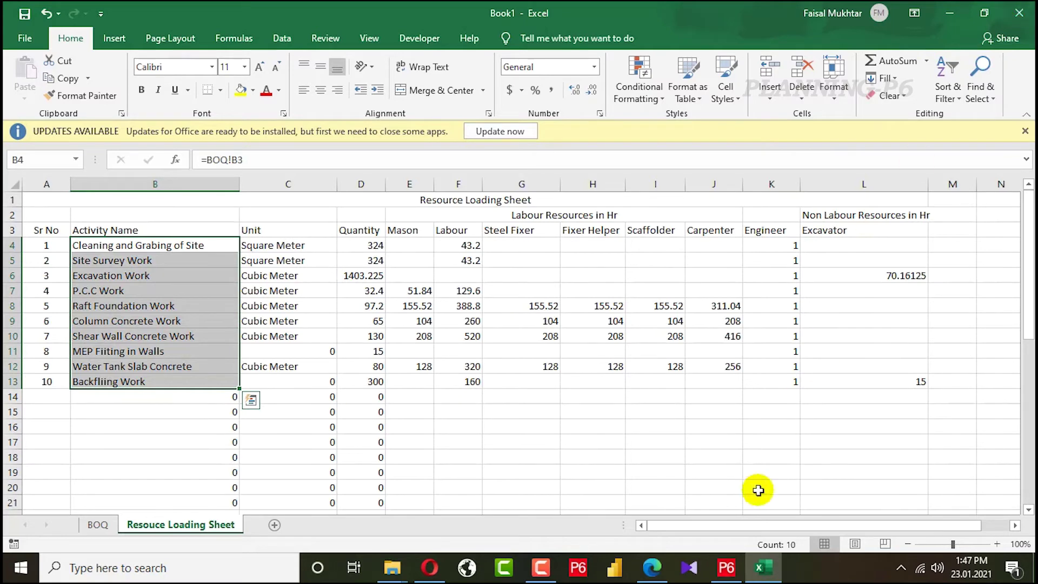
pyautogui.click(726, 568)
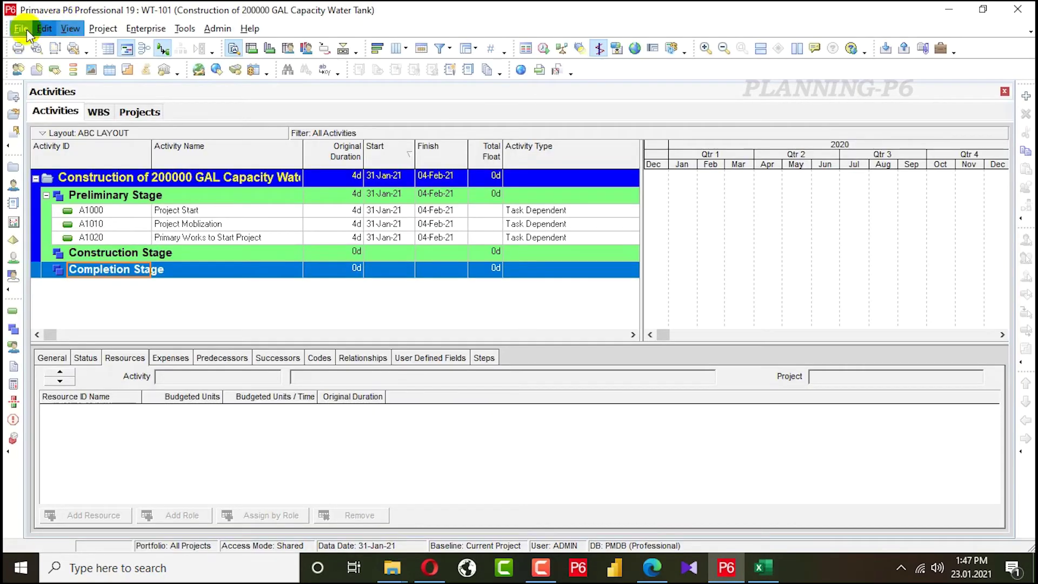
pyautogui.click(14, 30)
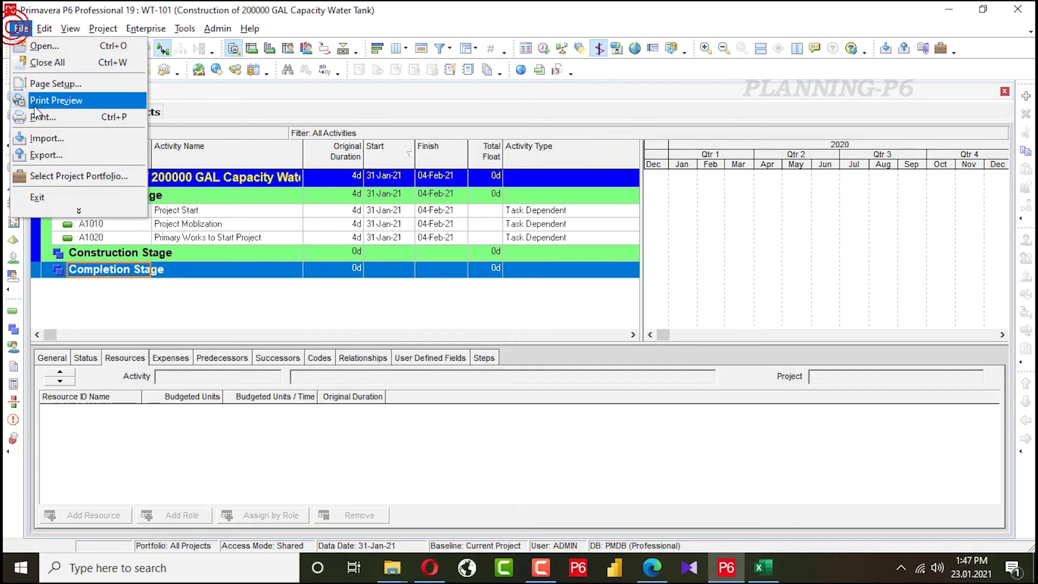
pyautogui.click(41, 137)
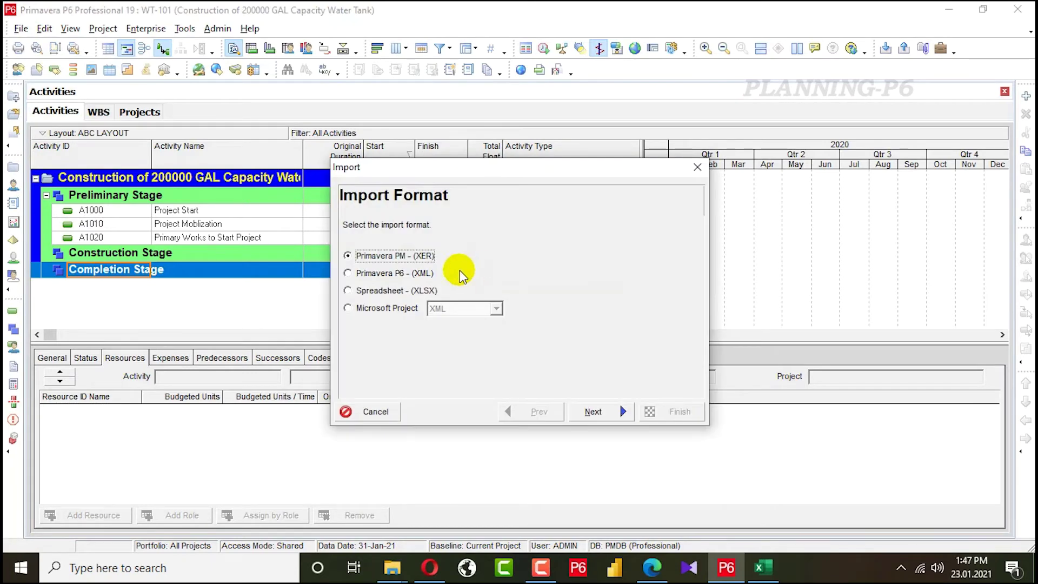
pyautogui.click(383, 290)
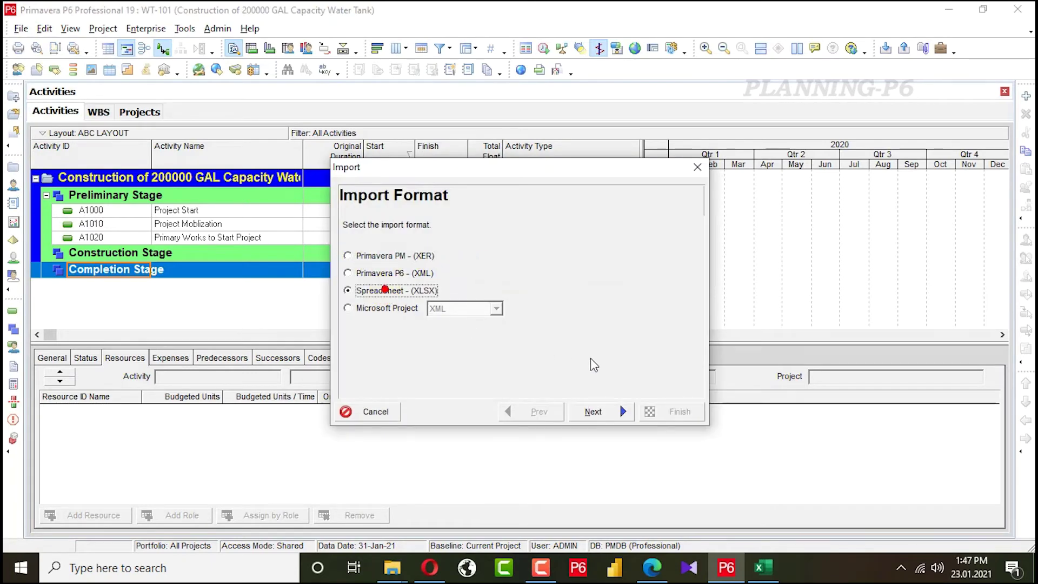
pyautogui.click(586, 411)
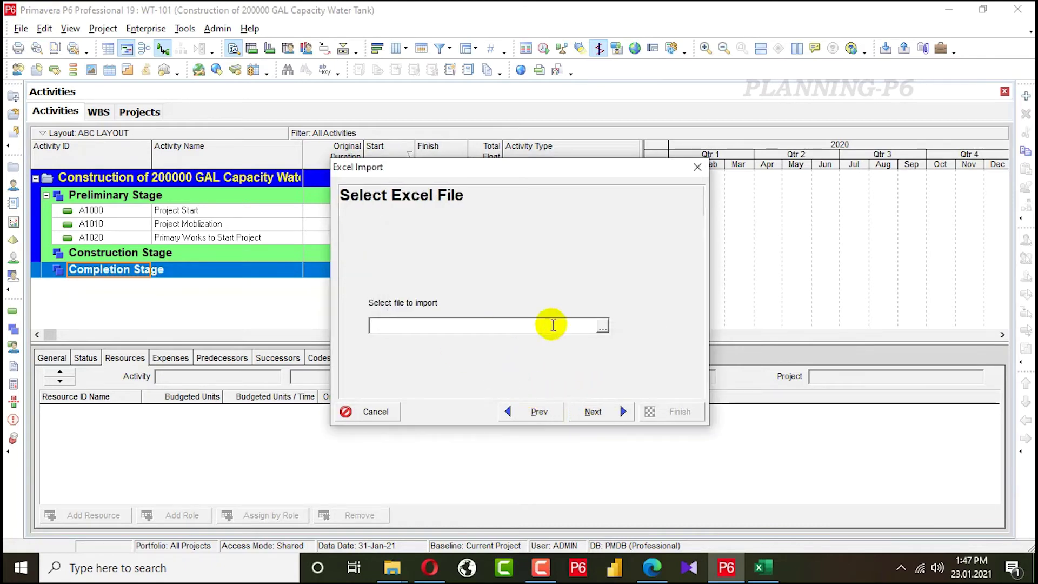
# Choose the WT-101-Activities workbook in the desktop's Water Tank Project Files folder as the file to import.
pyautogui.click(606, 327)
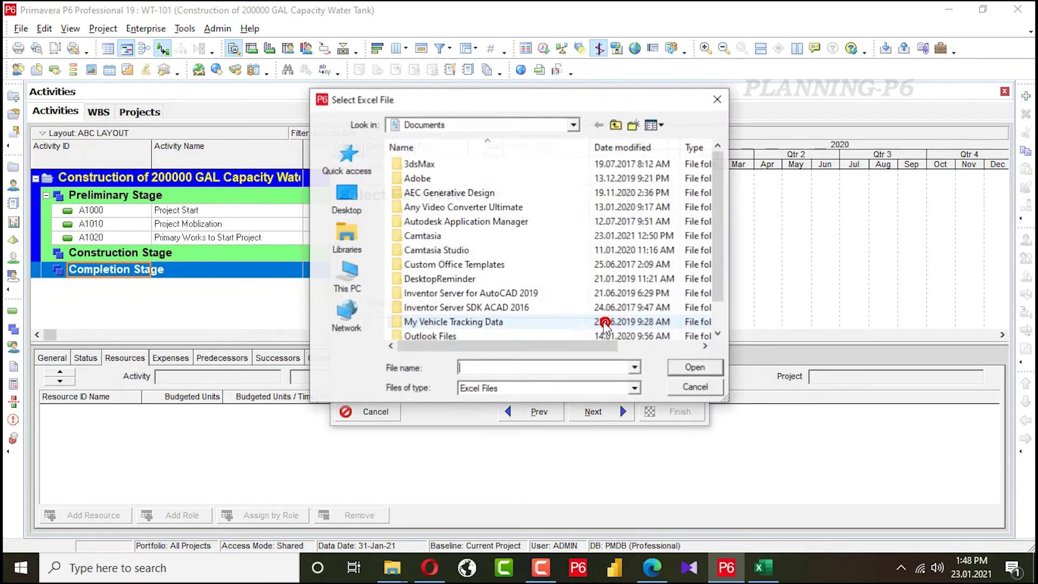
pyautogui.click(346, 276)
pyautogui.scroll(-5, 547, 241)
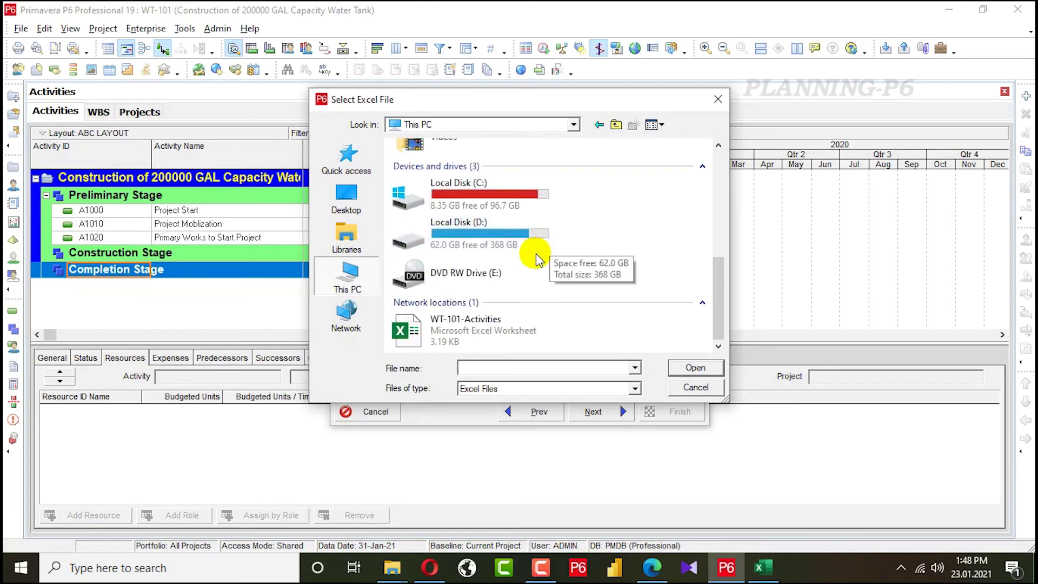
pyautogui.press('BackSpace')
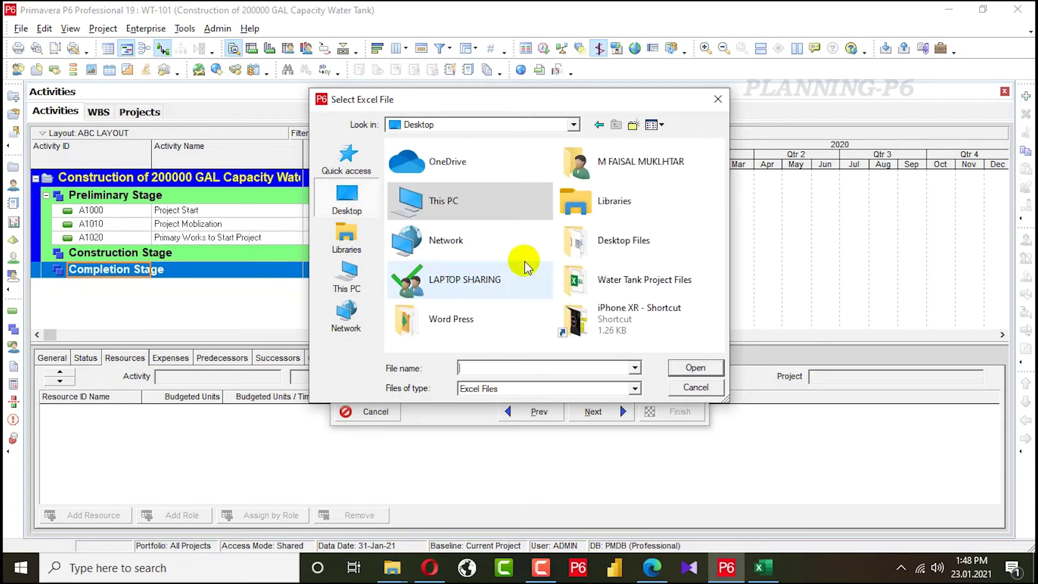
pyautogui.doubleClick(627, 278)
pyautogui.click(464, 178)
pyautogui.click(676, 364)
# Select Activities as the type of data to import and continue to the import project options.
pyautogui.click(621, 415)
pyautogui.click(605, 414)
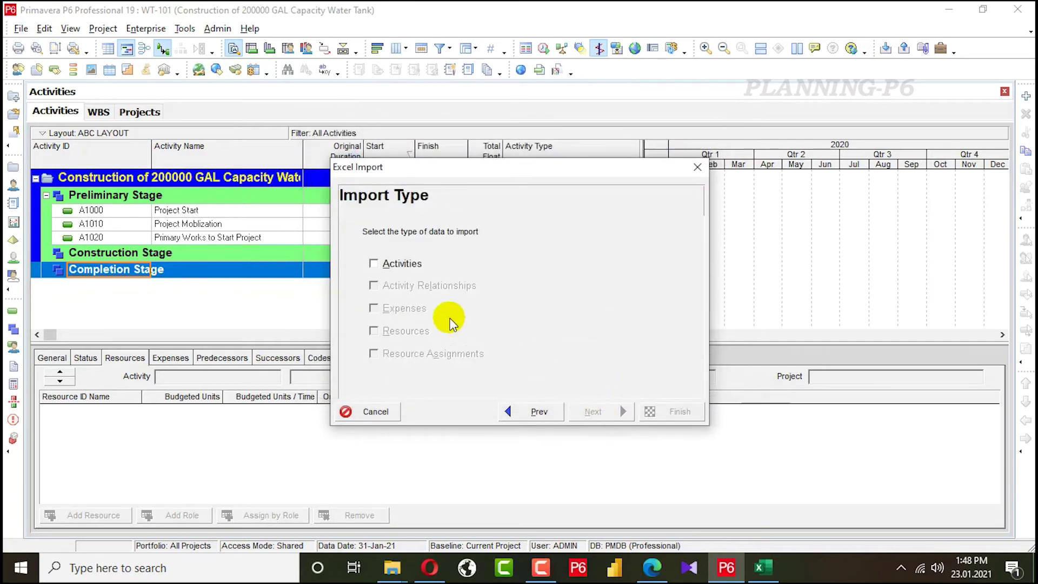
pyautogui.click(399, 265)
pyautogui.click(594, 411)
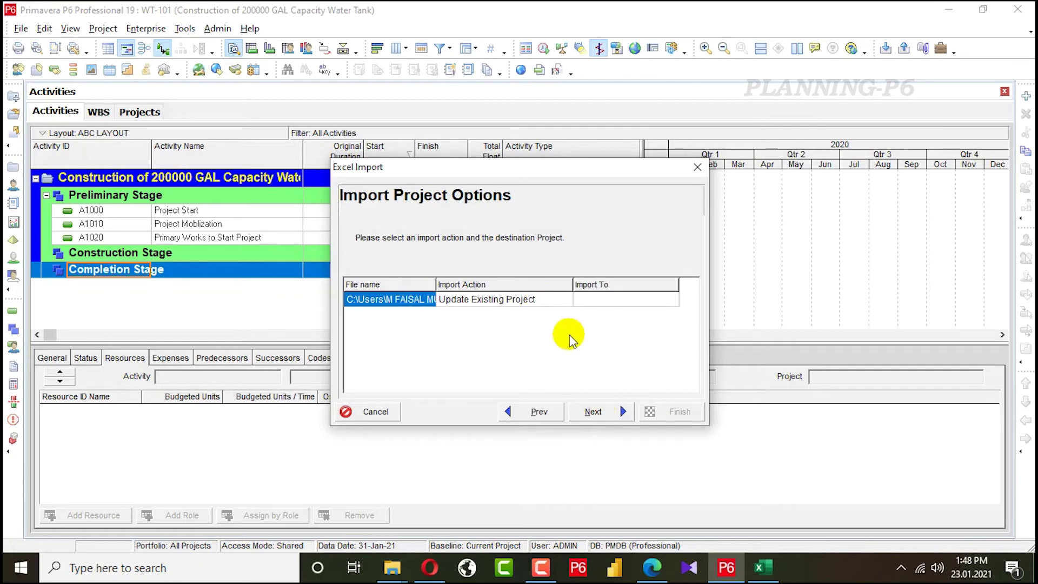
# Import the workbook with the Update Existing Project action into project WT-101 and finish the Excel import.
pyautogui.click(562, 304)
pyautogui.click(562, 304)
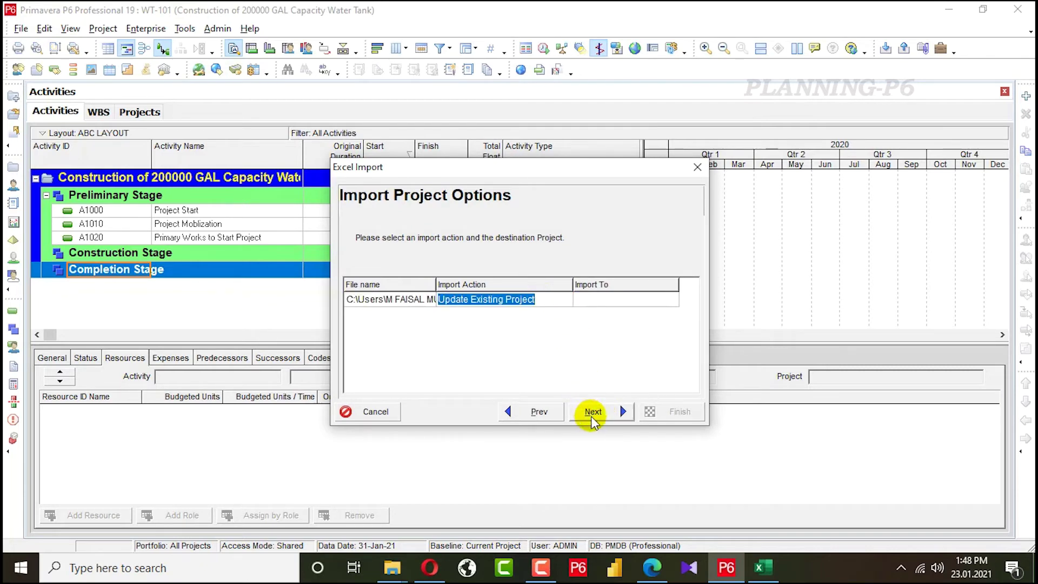
pyautogui.click(653, 295)
pyautogui.click(666, 298)
pyautogui.click(676, 300)
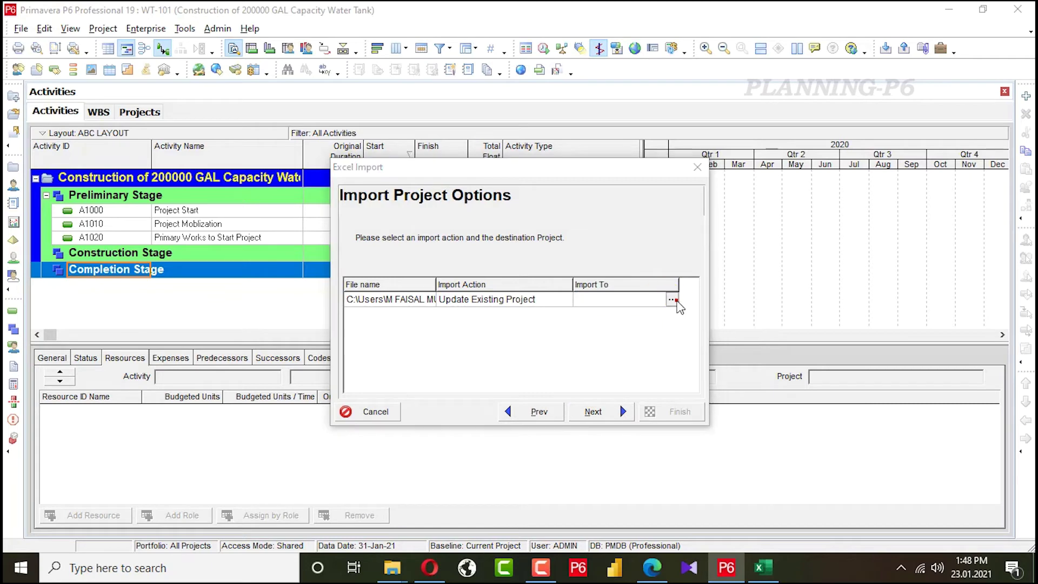
pyautogui.click(391, 144)
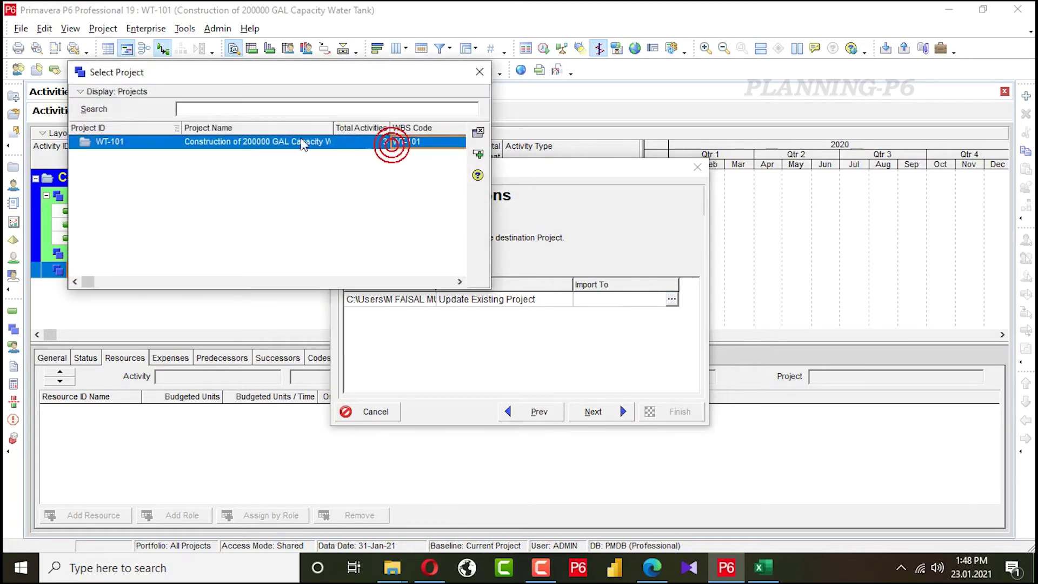
pyautogui.click(477, 134)
pyautogui.click(592, 412)
pyautogui.click(672, 411)
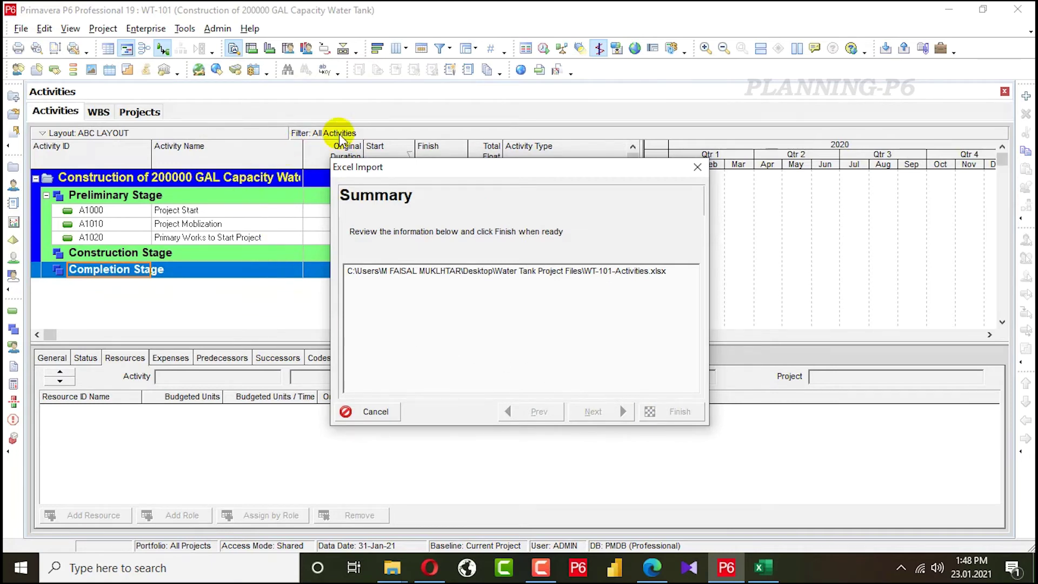
pyautogui.click(696, 171)
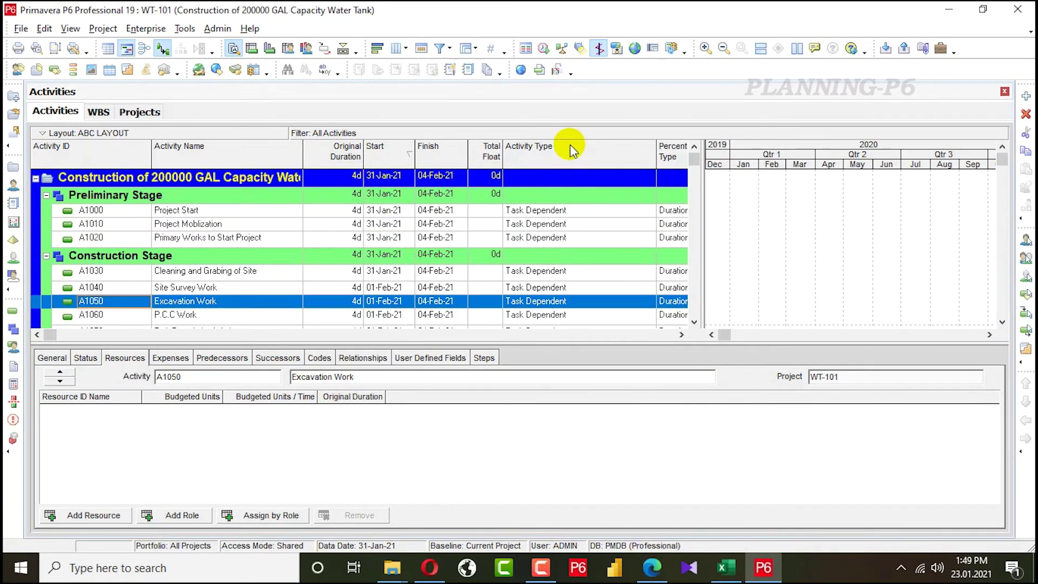
# Set the activity type of Project Start (A1000) in the Preliminary Stage to Start Milestone.
pyautogui.scroll(-2, 550, 290)
pyautogui.scroll(3, 550, 289)
pyautogui.scroll(-1, 540, 232)
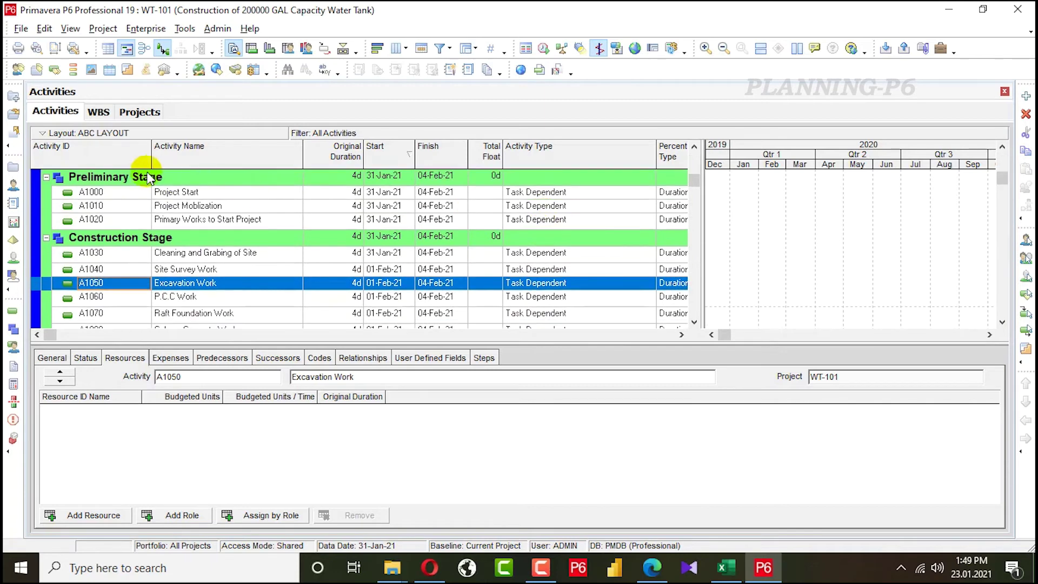
pyautogui.click(123, 192)
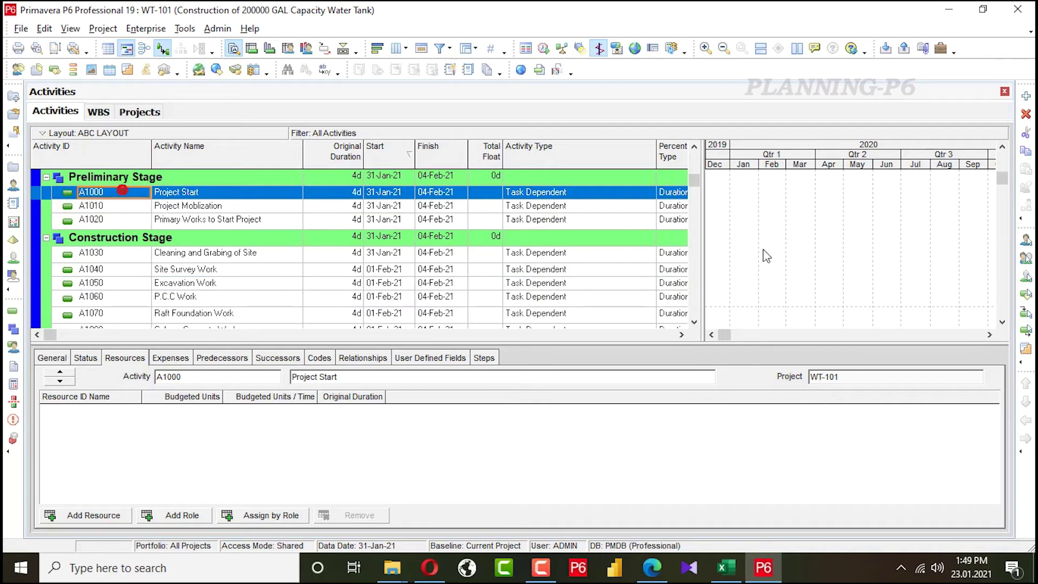
pyautogui.click(601, 197)
pyautogui.click(604, 196)
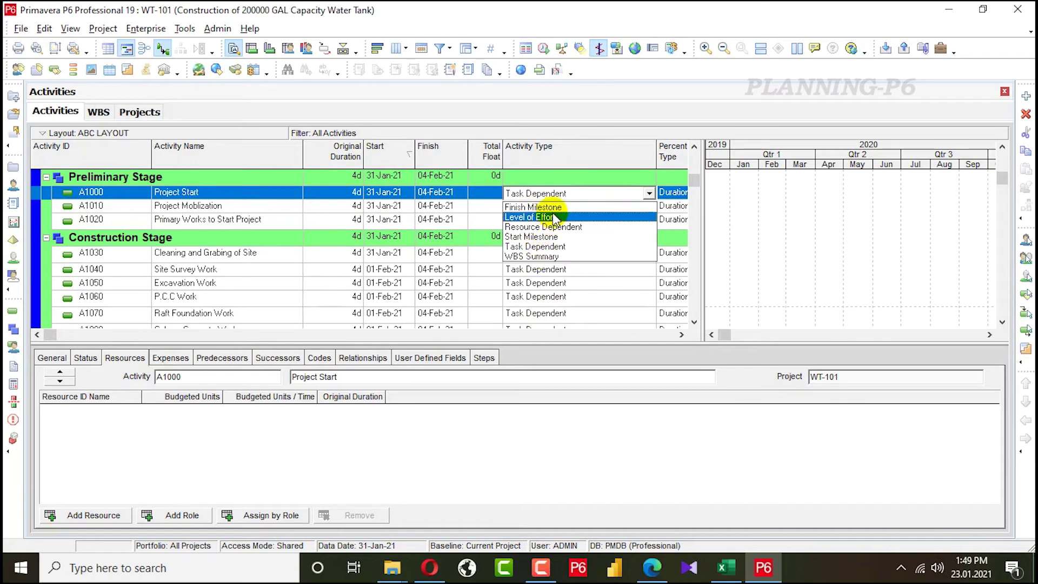
pyautogui.click(535, 237)
# Add an activity named Project Handover under the Completion Stage.
pyautogui.scroll(-4, 394, 232)
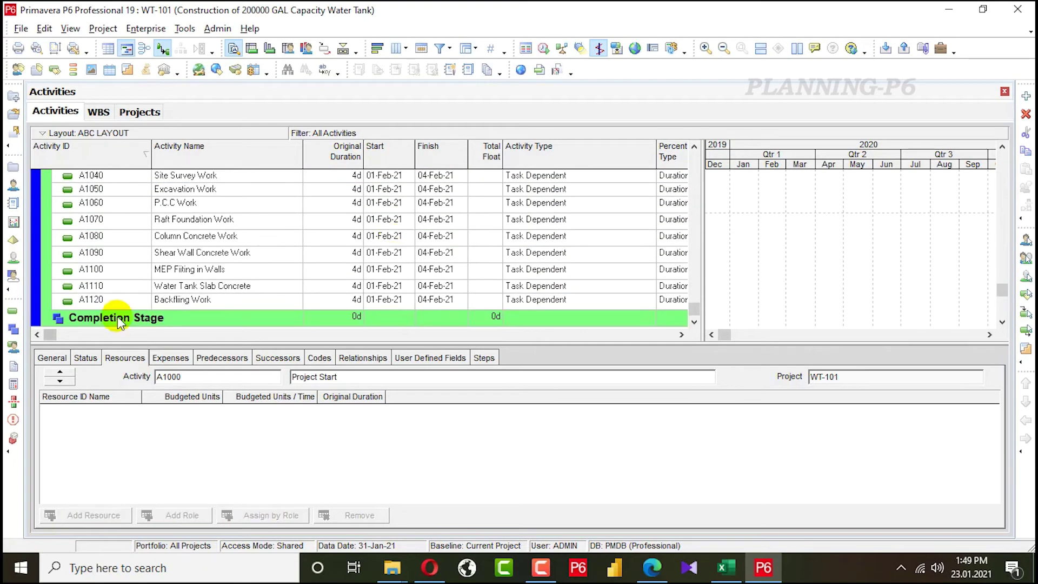
pyautogui.rightClick(117, 309)
pyautogui.click(150, 290)
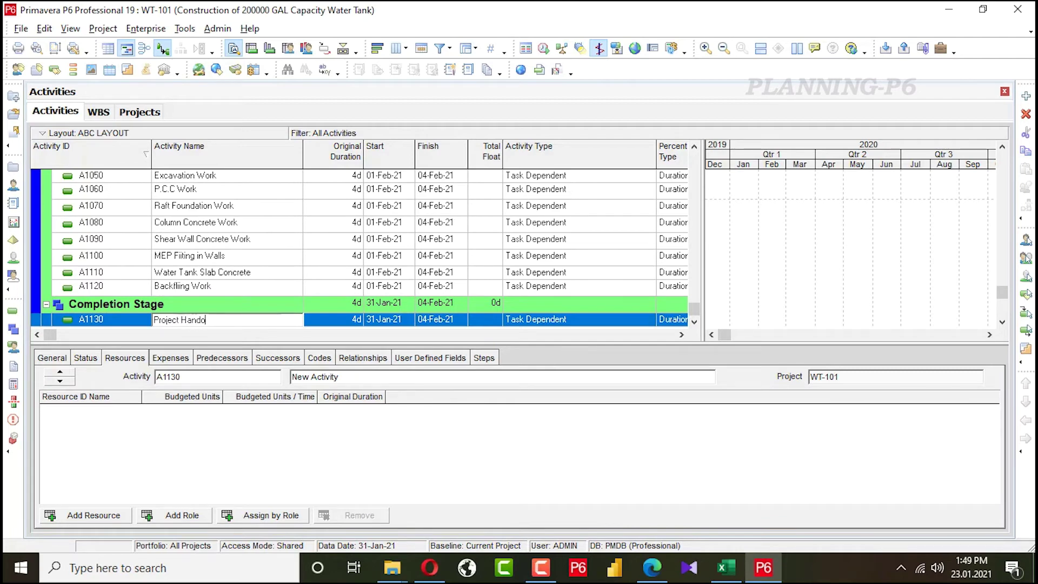
pyautogui.click(493, 333)
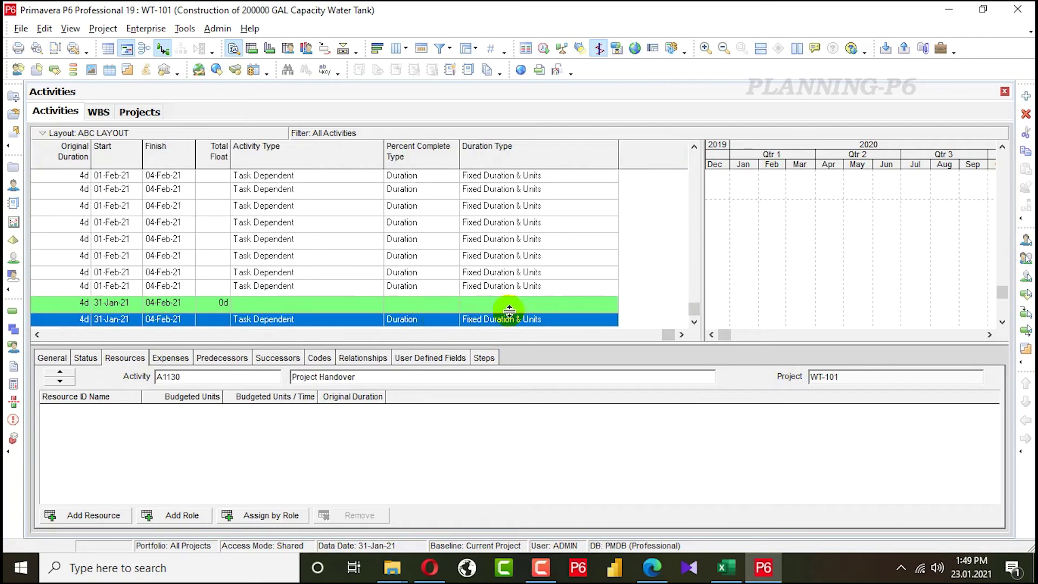
pyautogui.moveTo(669, 335); pyautogui.dragTo(16, 337)
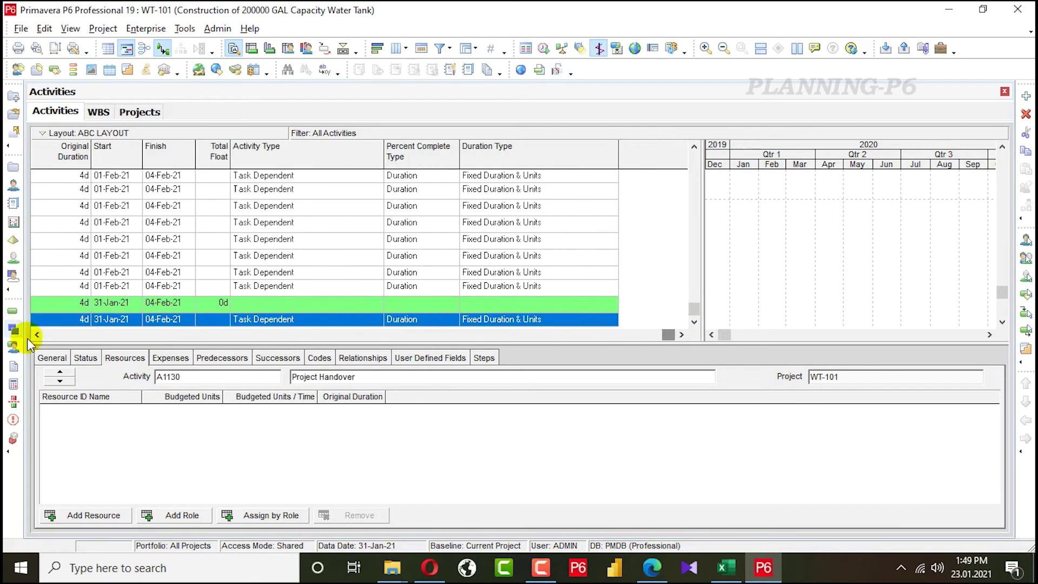
pyautogui.click(37, 334)
pyautogui.click(218, 306)
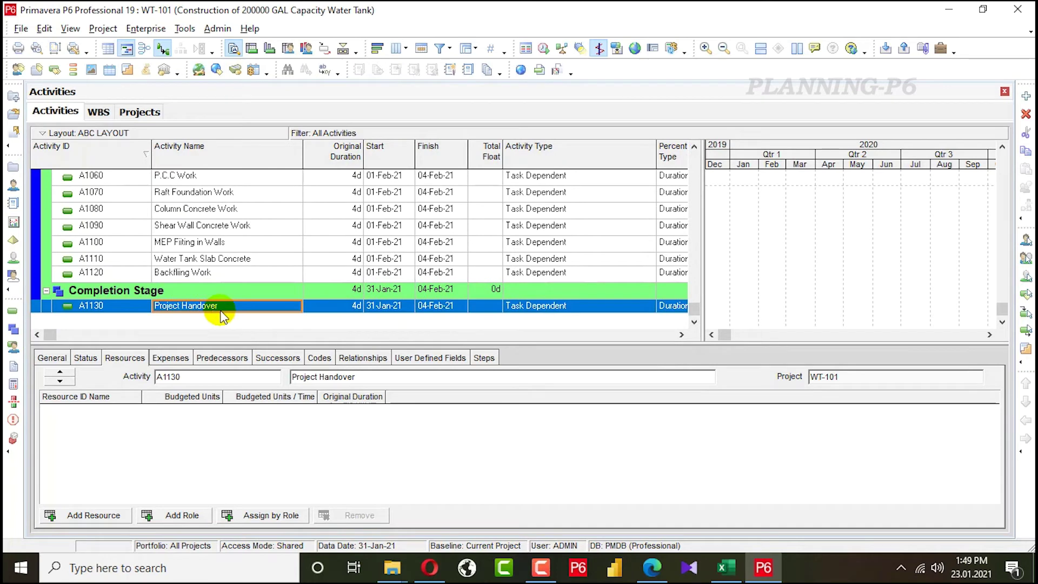
# Add another activity named Demoblization below Project Handover in the Completion Stage.
pyautogui.scroll(1, 222, 312)
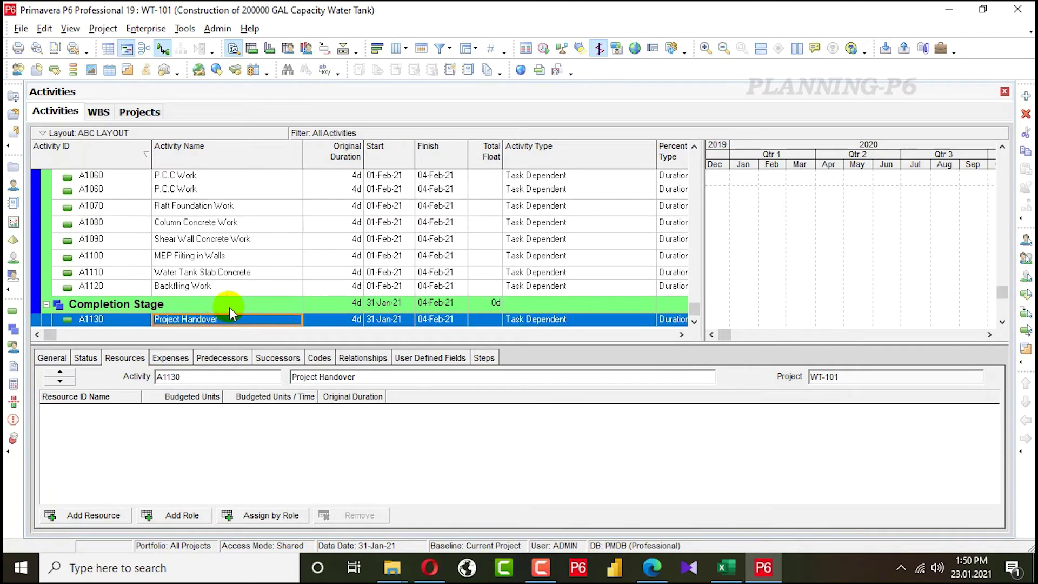
pyautogui.press('Insert')
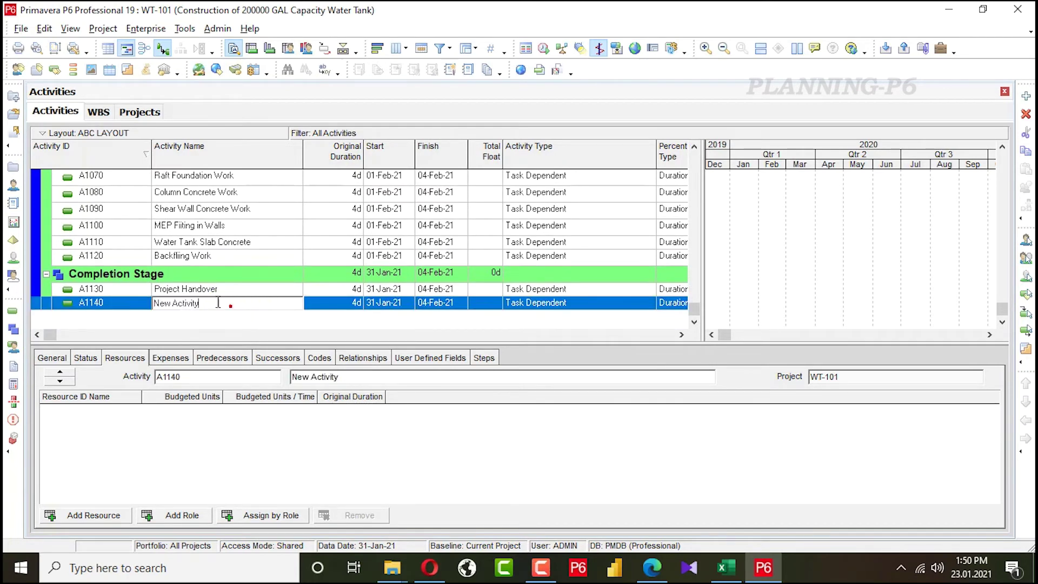
pyautogui.write('Demoblization')
pyautogui.click(102, 322)
# Add an activity named PRoject Finish at the end of the Preliminary Stage.
pyautogui.moveTo(693, 309); pyautogui.dragTo(693, 158)
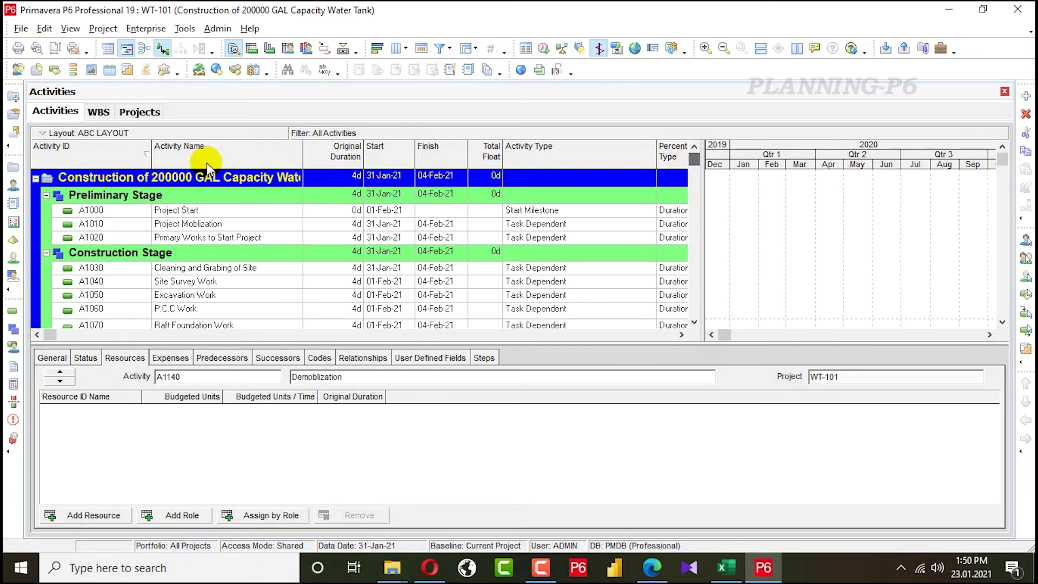
pyautogui.rightClick(104, 192)
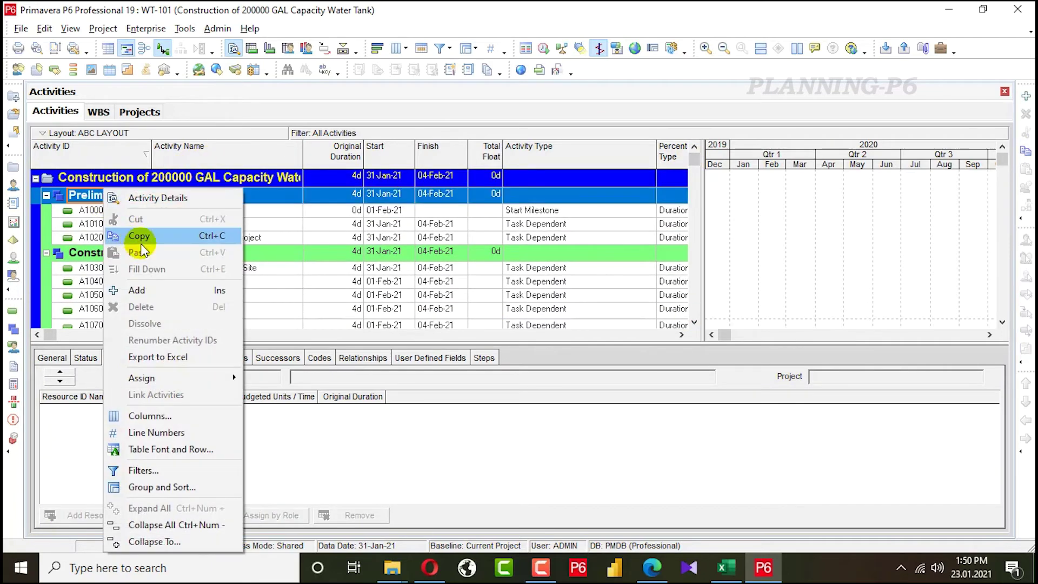
pyautogui.click(277, 194)
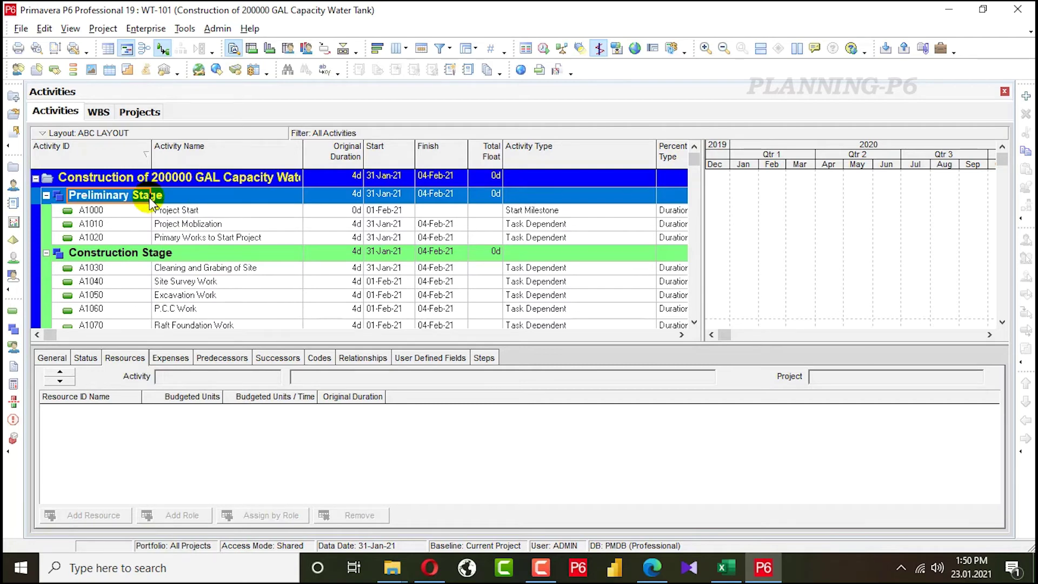
pyautogui.hotkey('ctrl', 'v')
pyautogui.rightClick(129, 189)
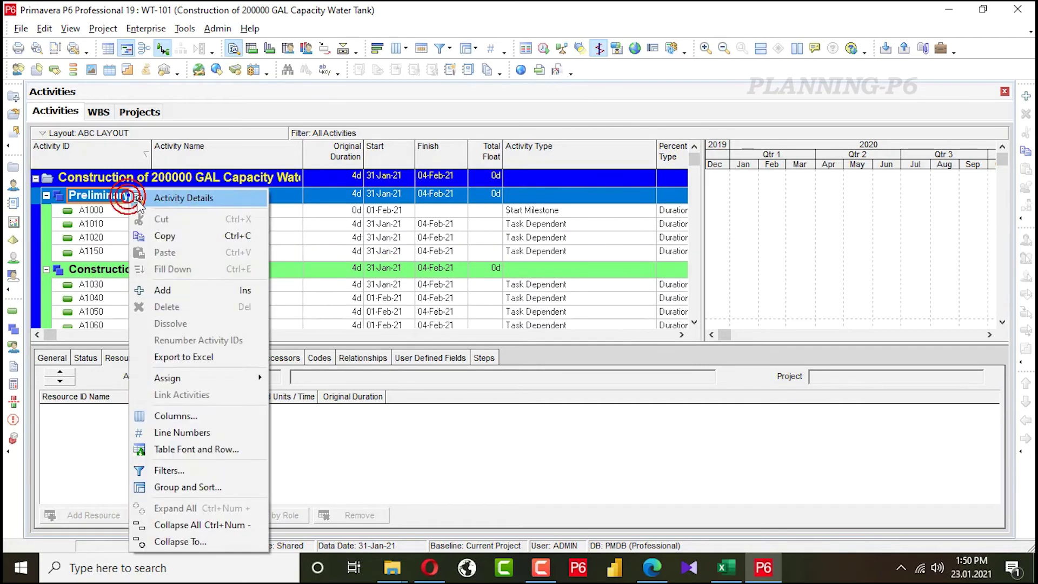
pyautogui.click(103, 253)
pyautogui.click(187, 254)
pyautogui.click(189, 254)
pyautogui.moveTo(223, 255); pyautogui.dragTo(22, 219)
pyautogui.press('Delete')
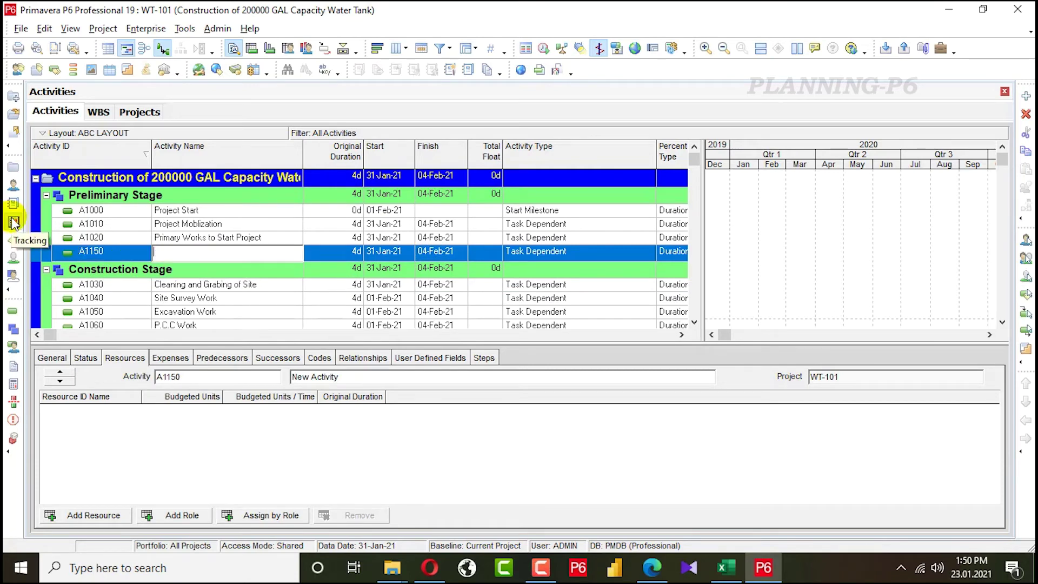
pyautogui.write('PRoject Finish')
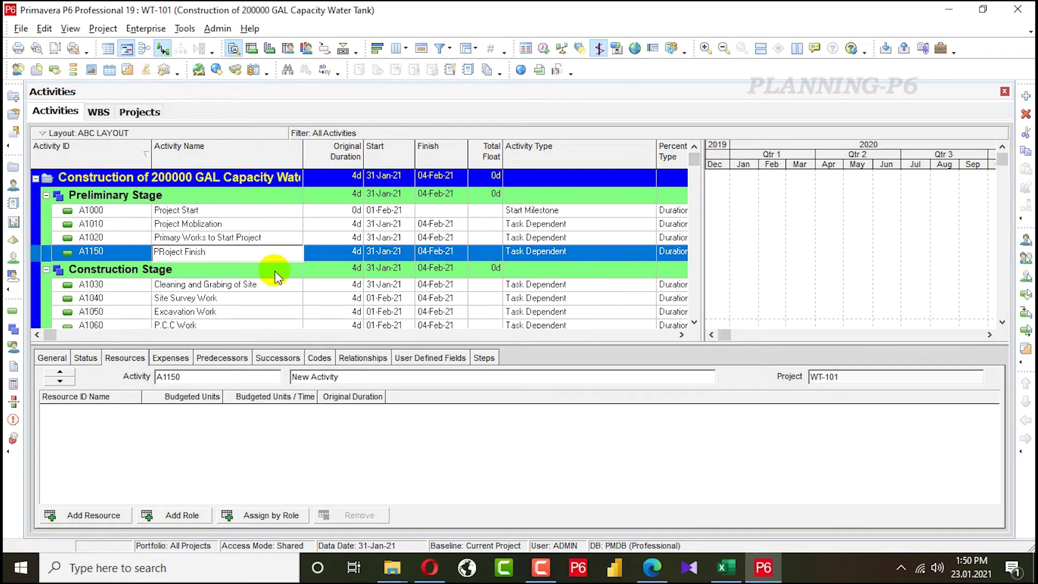
pyautogui.click(414, 250)
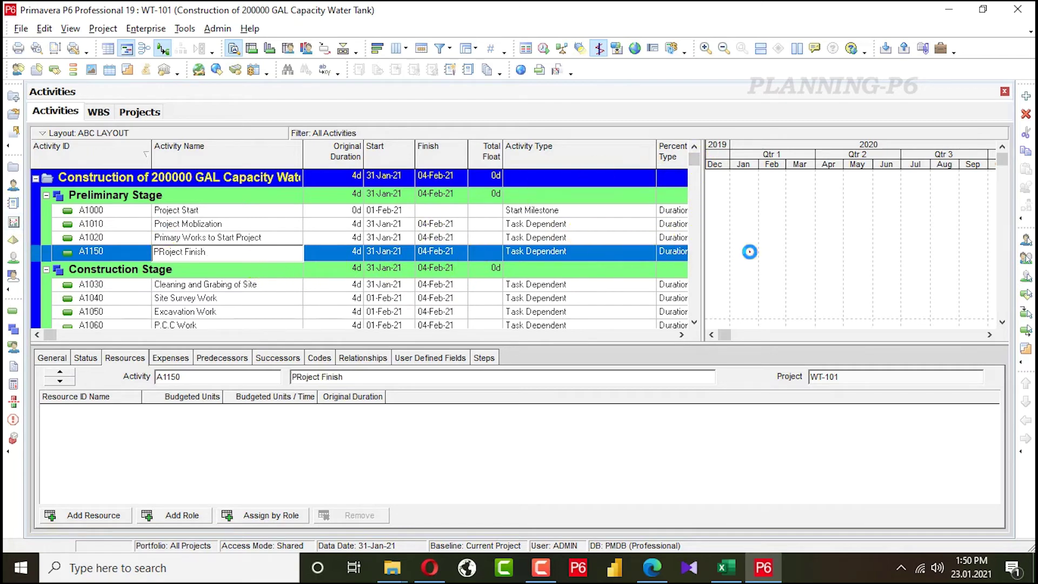
# Set the activity type of PRoject Finish (A1150) to Finish Milestone.
pyautogui.click(590, 258)
pyautogui.click(590, 257)
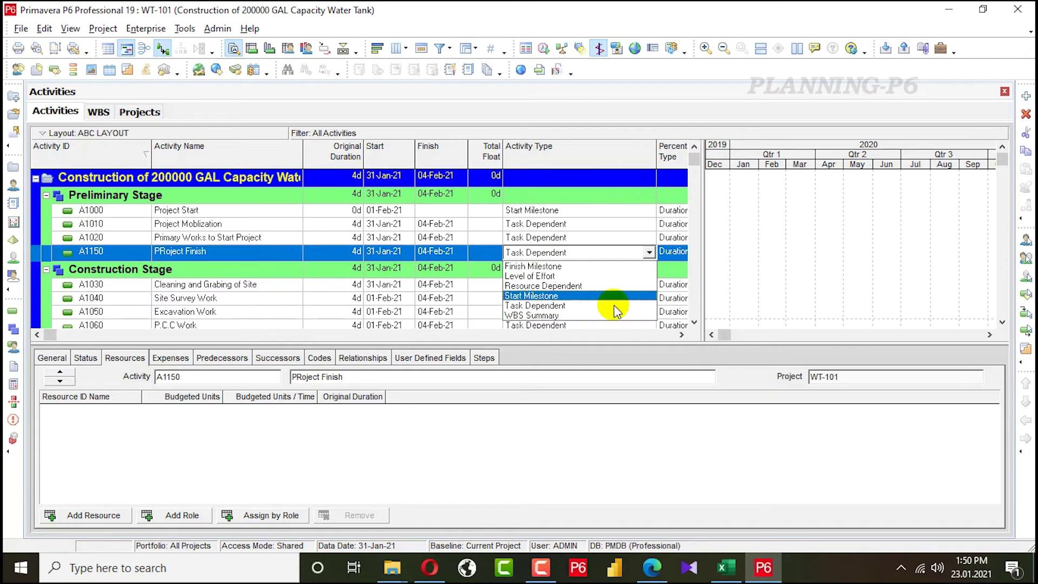
pyautogui.click(540, 264)
pyautogui.click(807, 254)
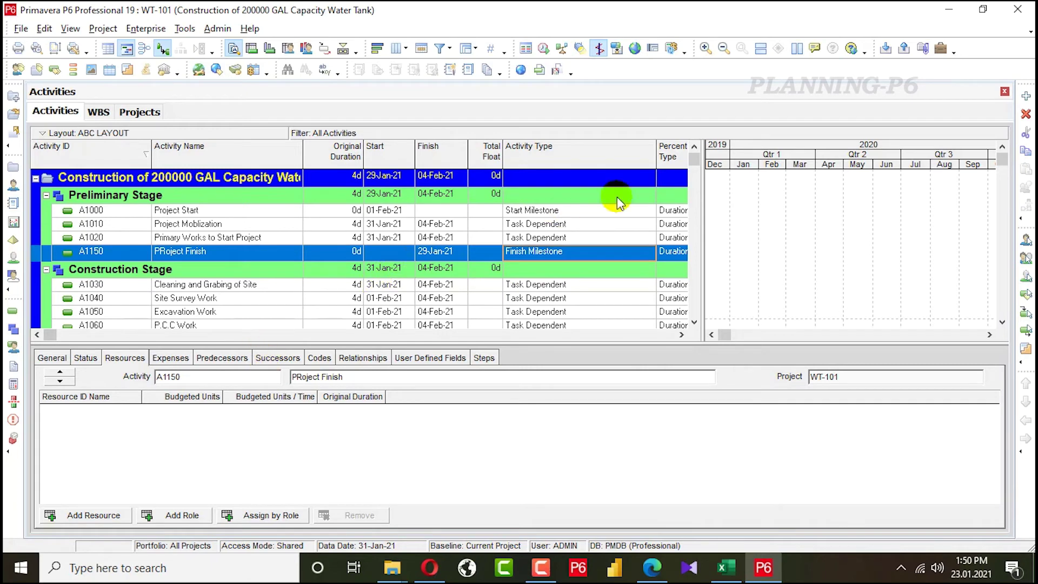
# Remove the Duration Type, Percent Complete Type and Activity Type columns from the activity table and widen the Gantt chart area.
pyautogui.click(558, 157)
pyautogui.rightClick(557, 155)
pyautogui.click(600, 381)
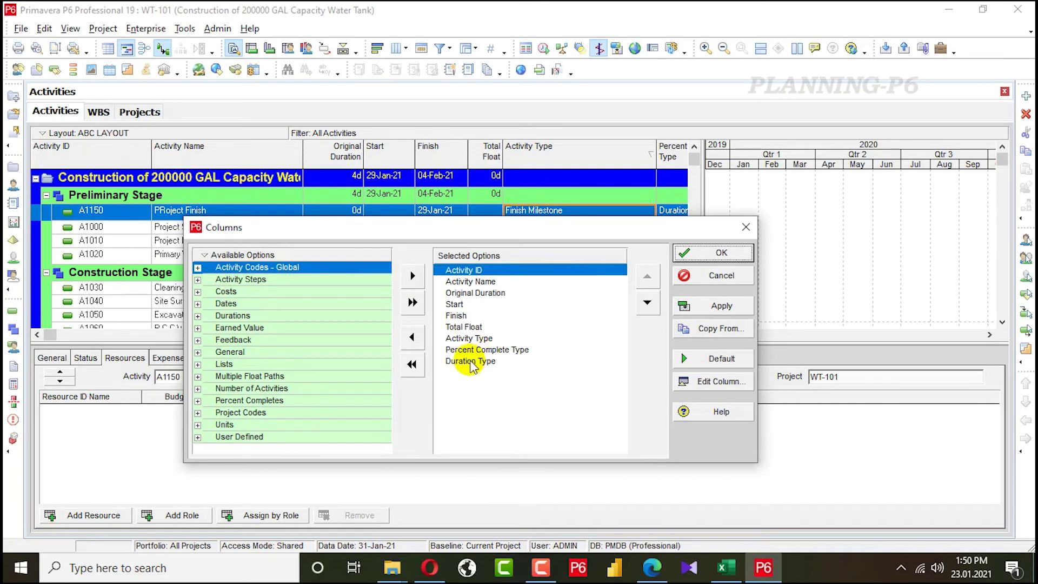
pyautogui.click(471, 363)
pyautogui.click(412, 336)
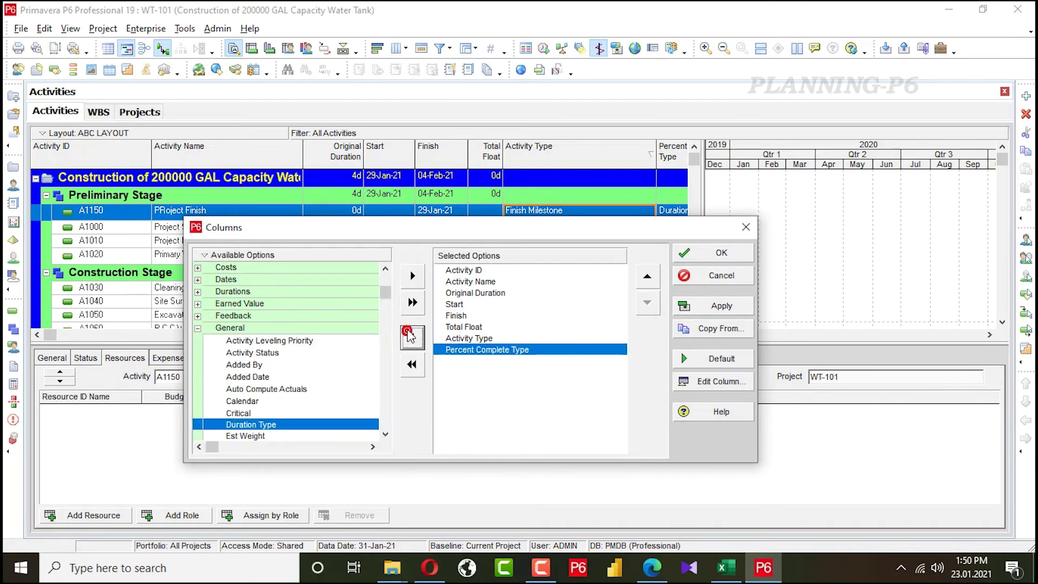
pyautogui.click(409, 335)
pyautogui.click(411, 337)
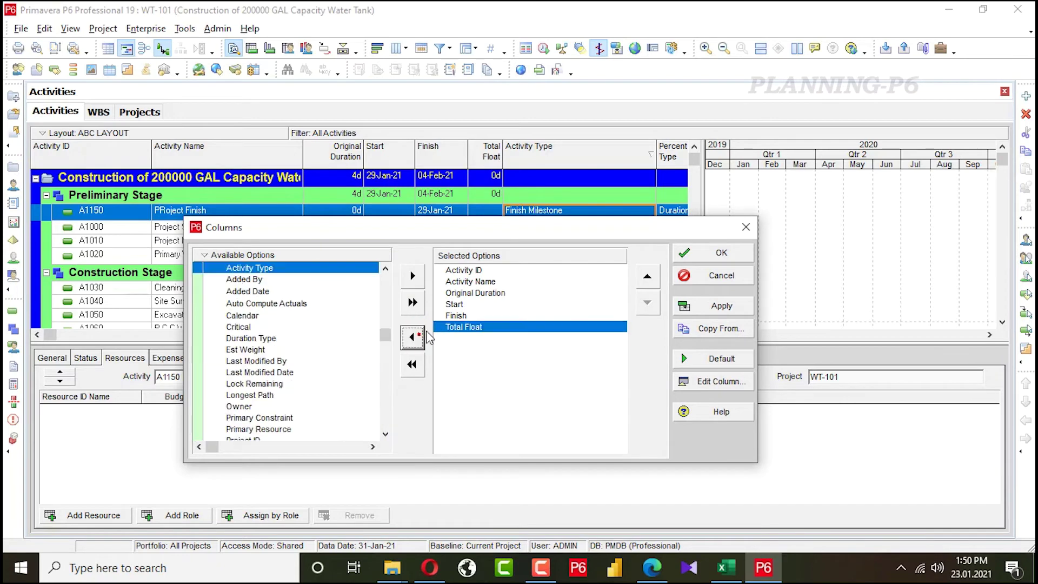
pyautogui.click(682, 253)
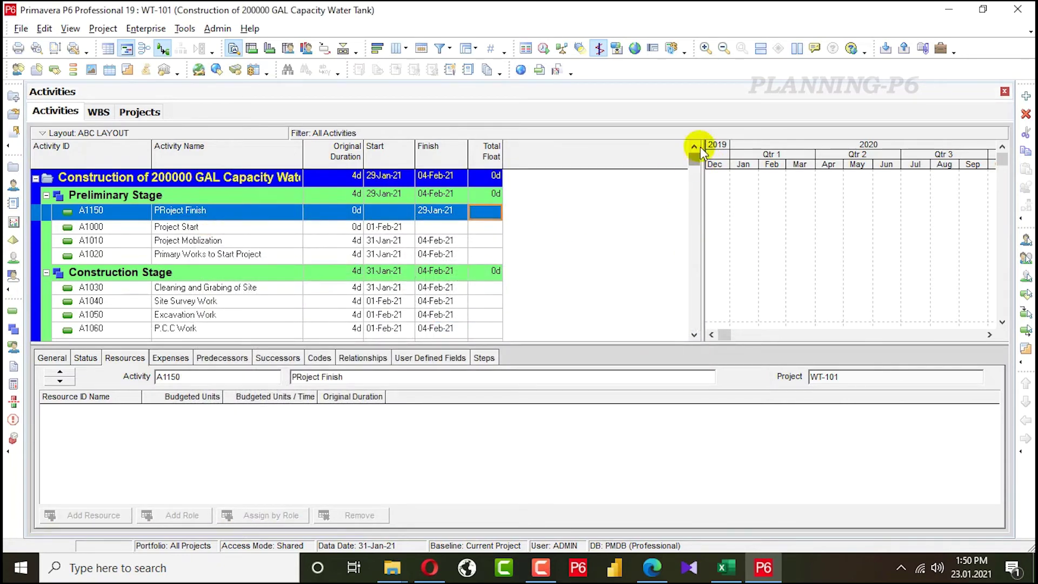
pyautogui.moveTo(577, 155); pyautogui.dragTo(464, 167)
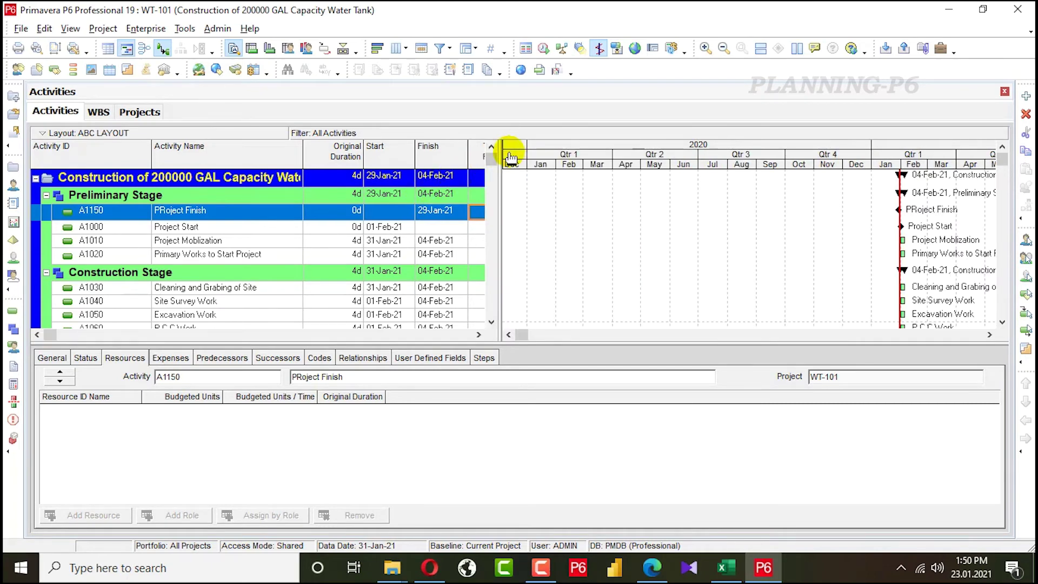
pyautogui.moveTo(500, 146); pyautogui.dragTo(539, 145)
# Set the Must Finish By date of project WT-101 to 30 April 2021 in its schedule dates.
pyautogui.click(141, 106)
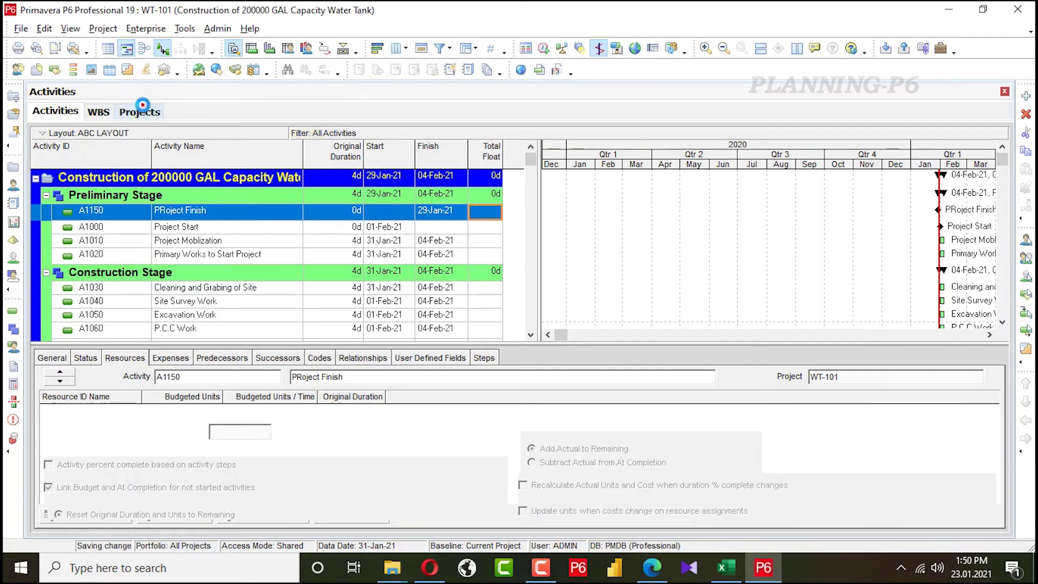
pyautogui.click(103, 112)
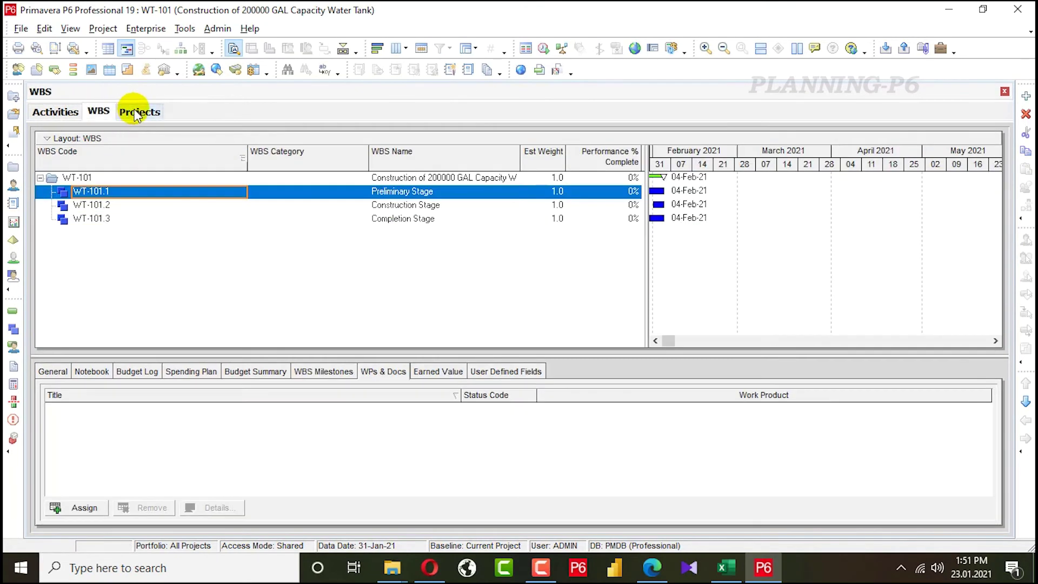
pyautogui.click(136, 111)
pyautogui.click(50, 111)
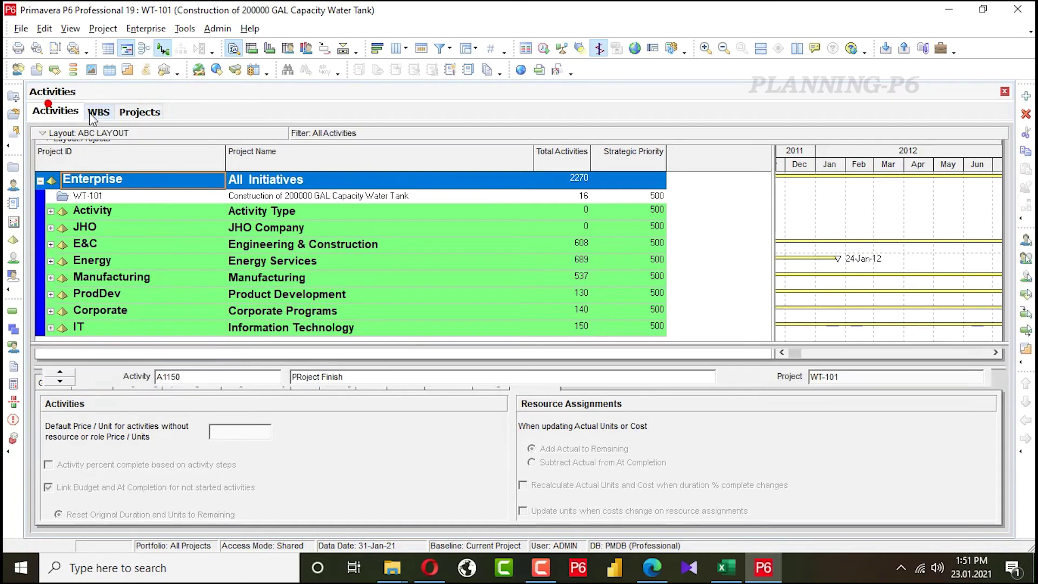
pyautogui.click(140, 111)
pyautogui.click(304, 383)
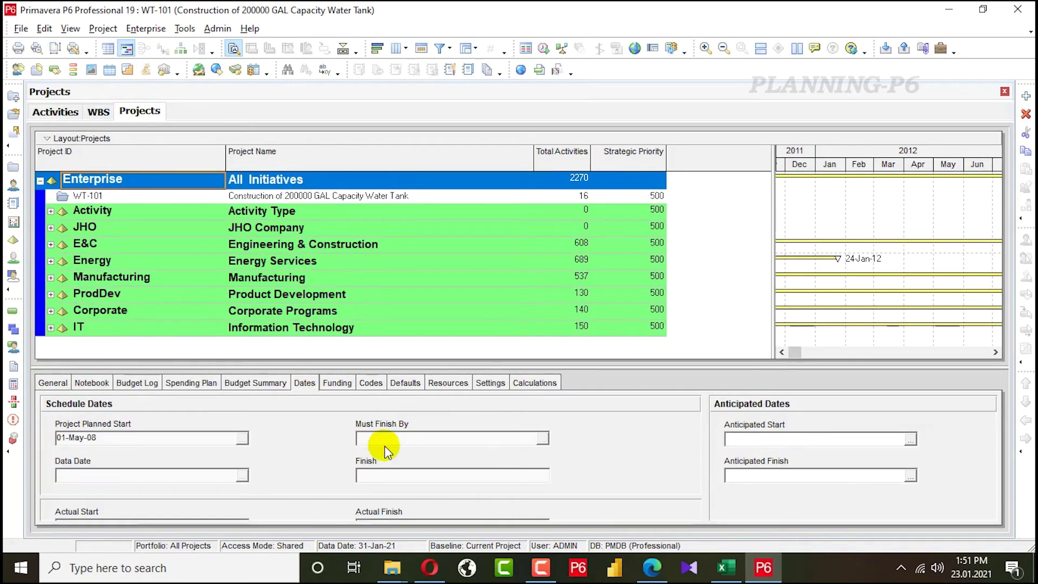
pyautogui.click(535, 438)
pyautogui.click(542, 439)
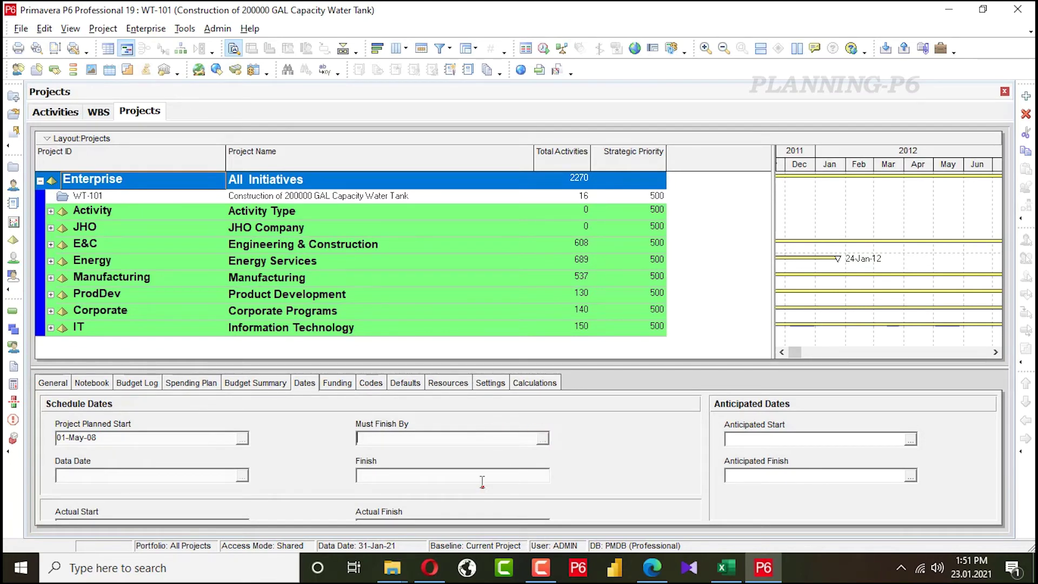
pyautogui.click(222, 196)
pyautogui.click(568, 441)
pyautogui.click(543, 438)
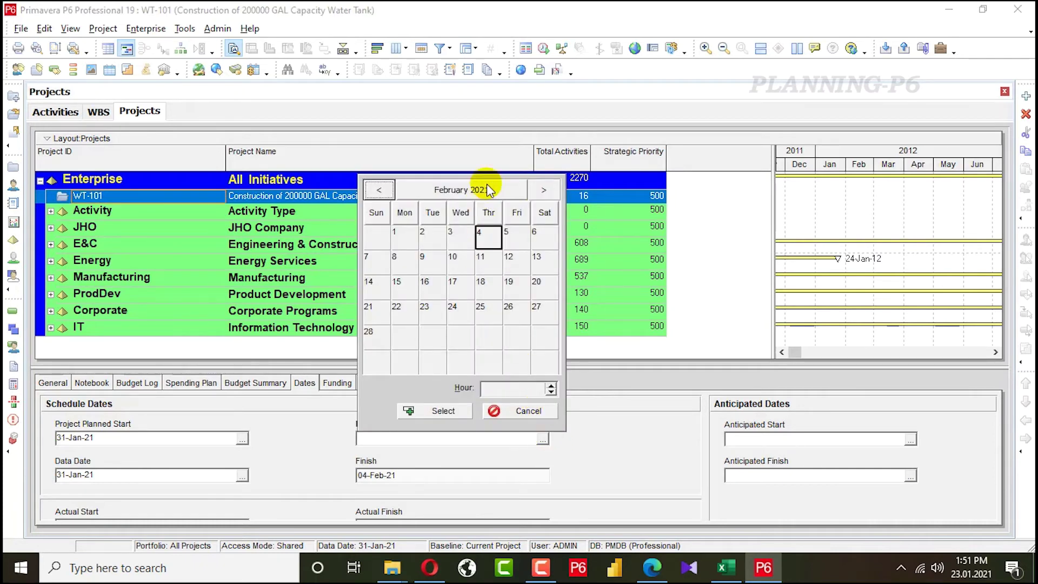
pyautogui.click(543, 190)
pyautogui.click(543, 191)
pyautogui.click(509, 336)
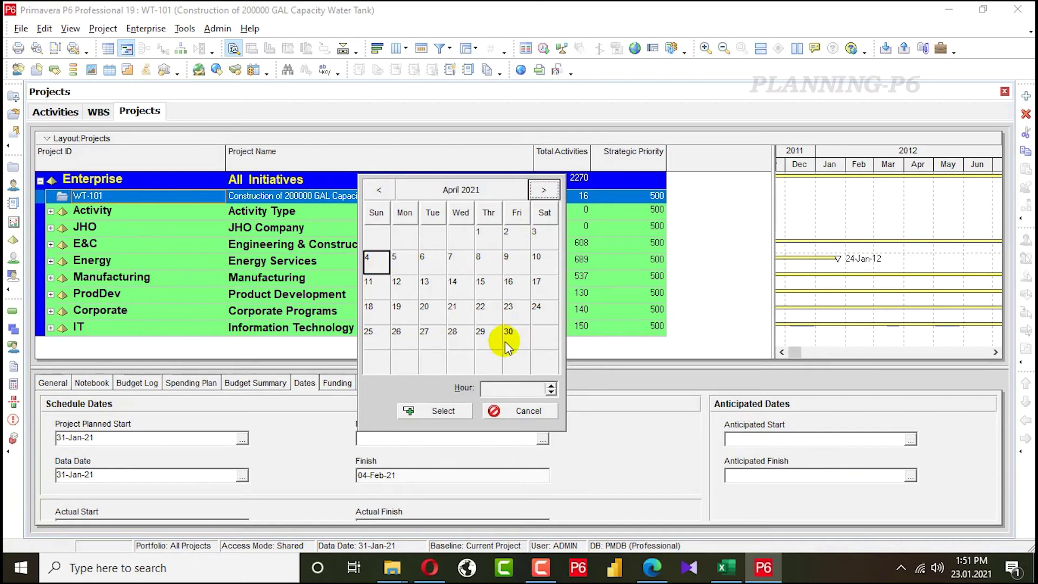
pyautogui.click(459, 406)
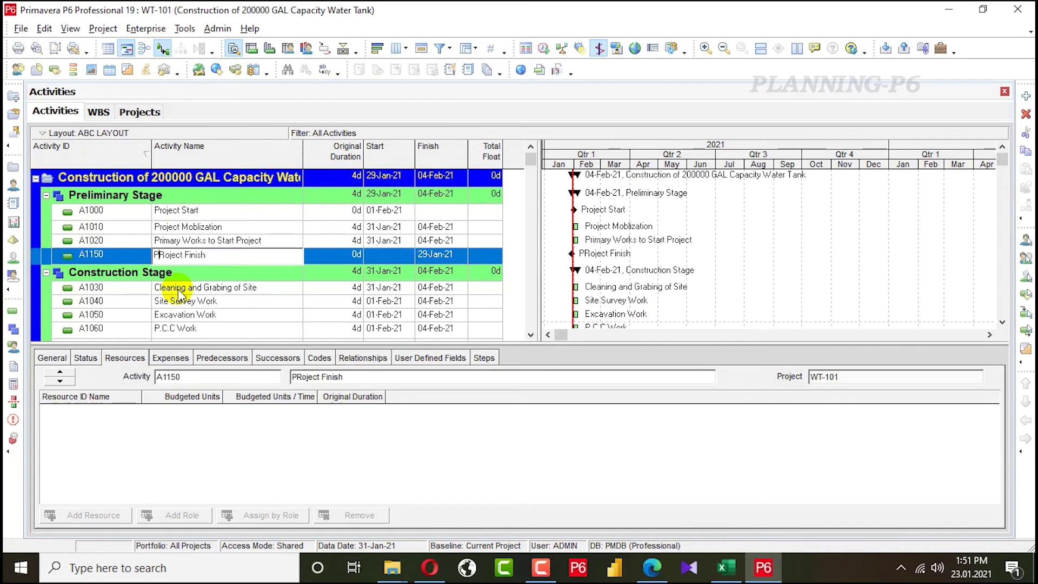
# Correct the name of activity A1150 in the Preliminary Stage to Project Finish.
pyautogui.press('BackSpace')
pyautogui.write('r')
pyautogui.click(178, 210)
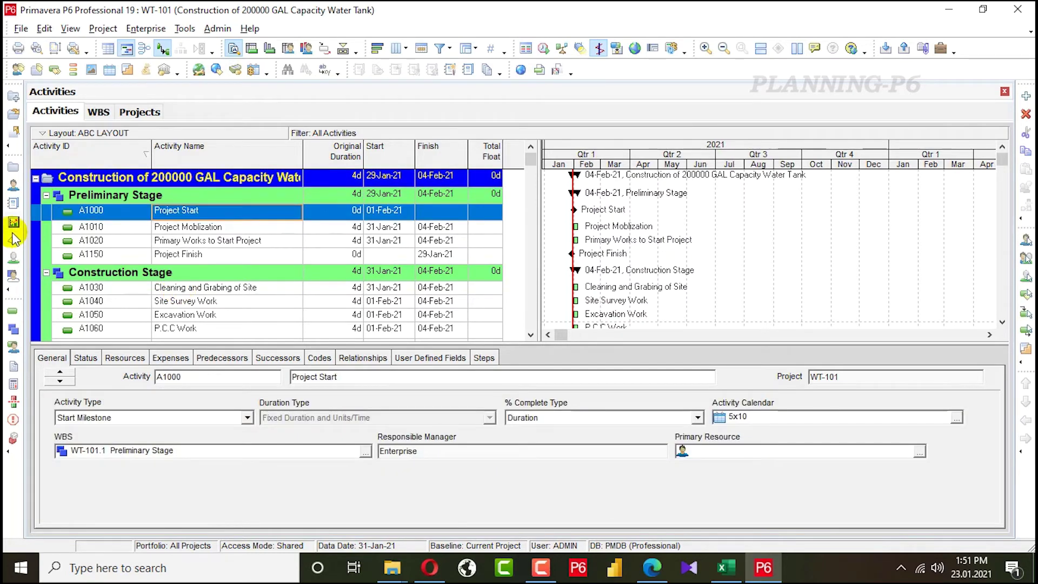
# Show all resources and add a top-level labor resource with ID WT-101 and the name Water tank.
pyautogui.click(13, 350)
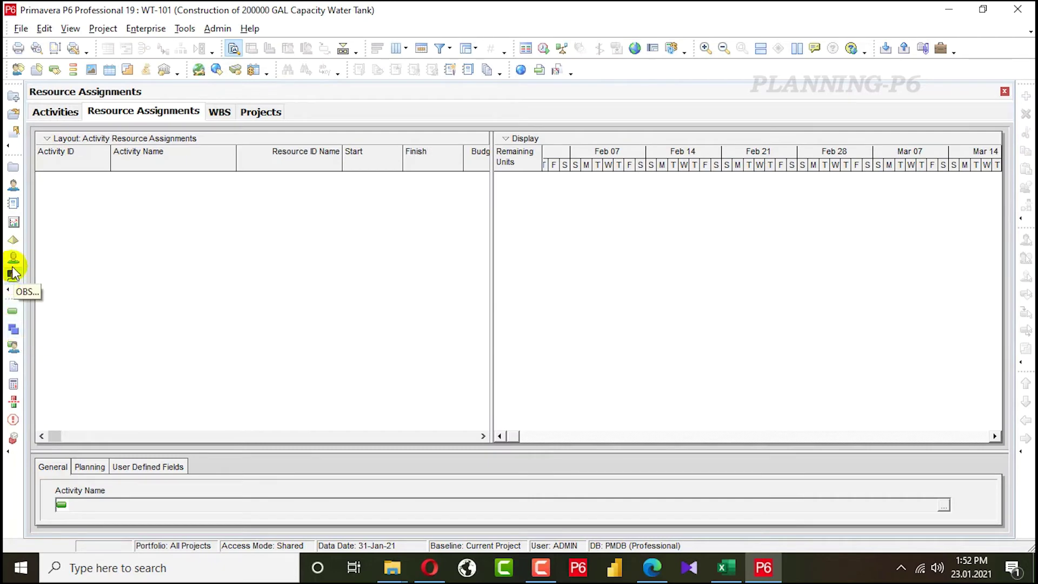
pyautogui.click(13, 187)
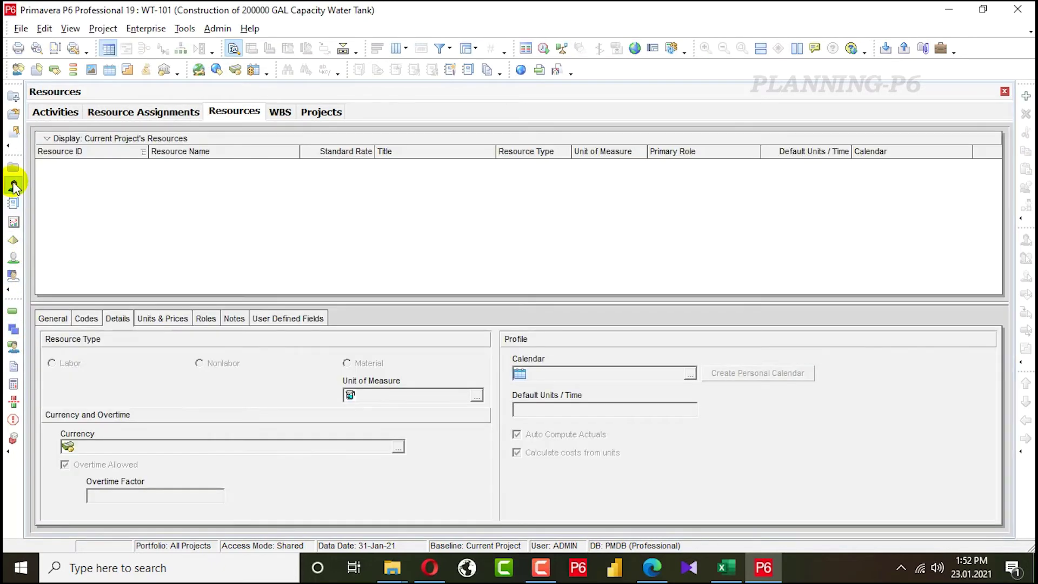
pyautogui.click(185, 114)
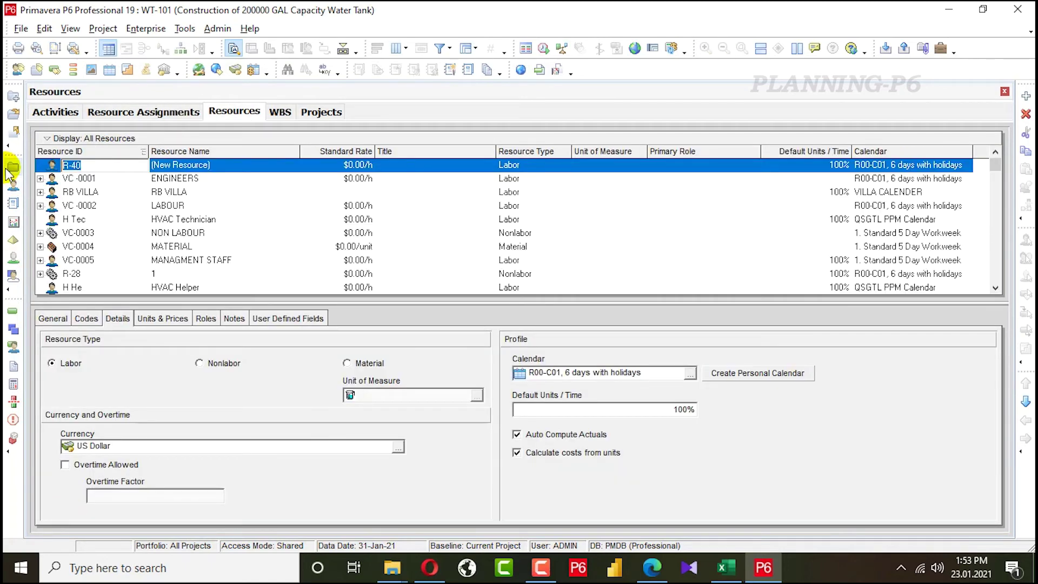
pyautogui.write('W')
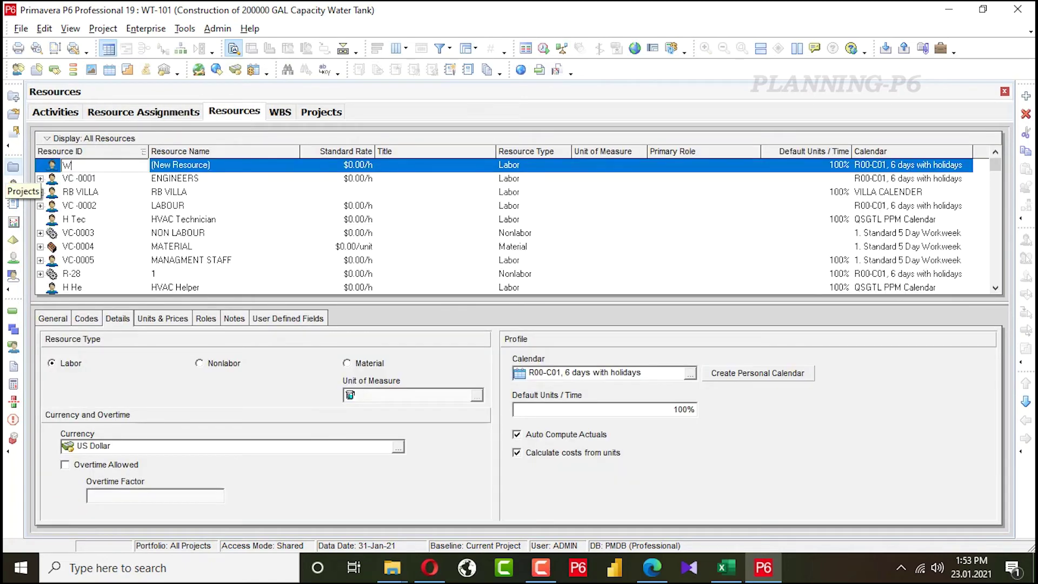
pyautogui.write('t-101')
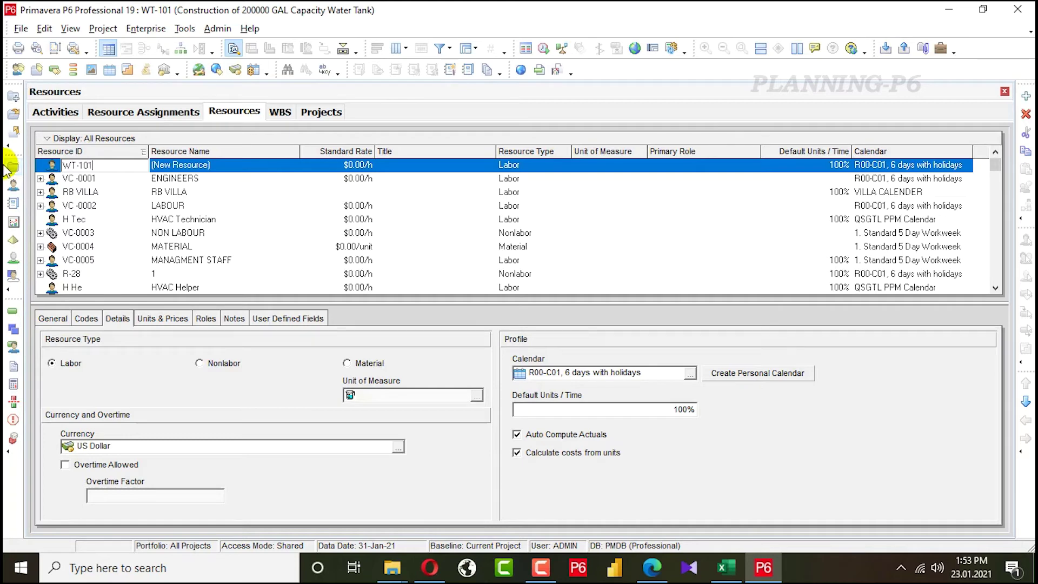
pyautogui.click(231, 165)
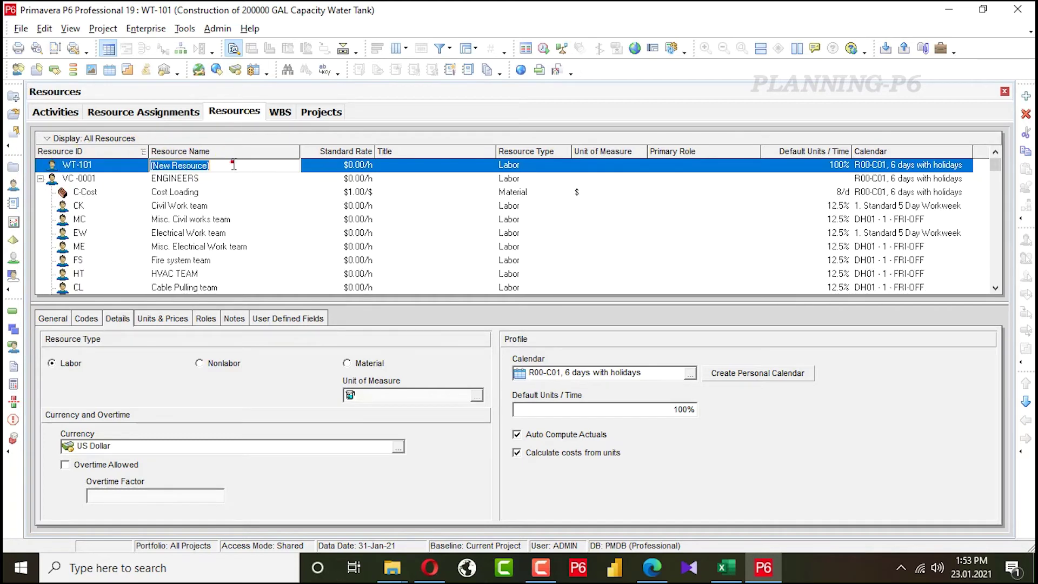
pyautogui.write('Water tank')
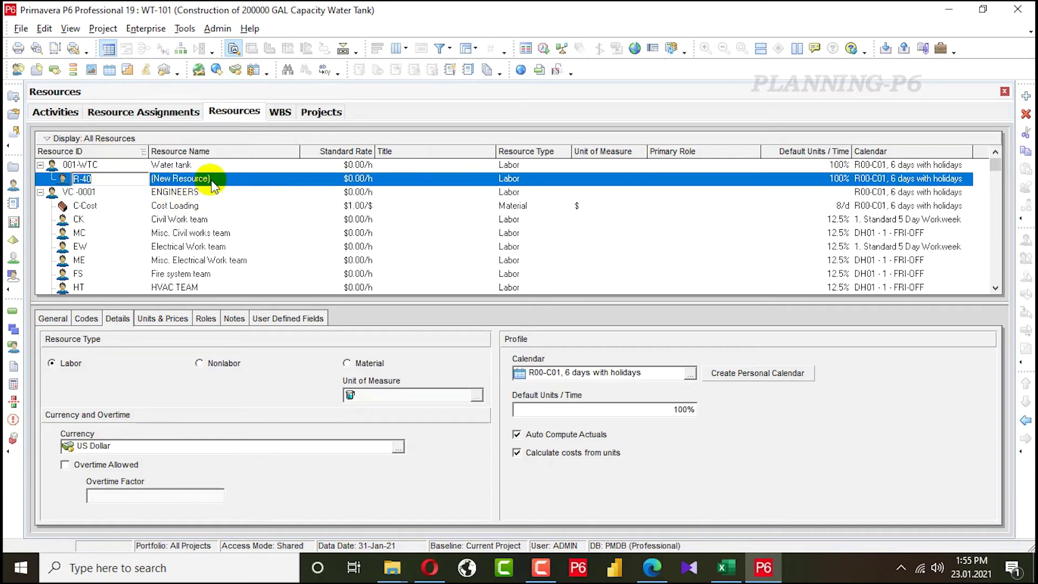
# Give the new resource under Water tank the ID W1 and the name Mason, copied from the Excel Resource Loading Sheet.
pyautogui.click(208, 179)
pyautogui.doubleClick(101, 179)
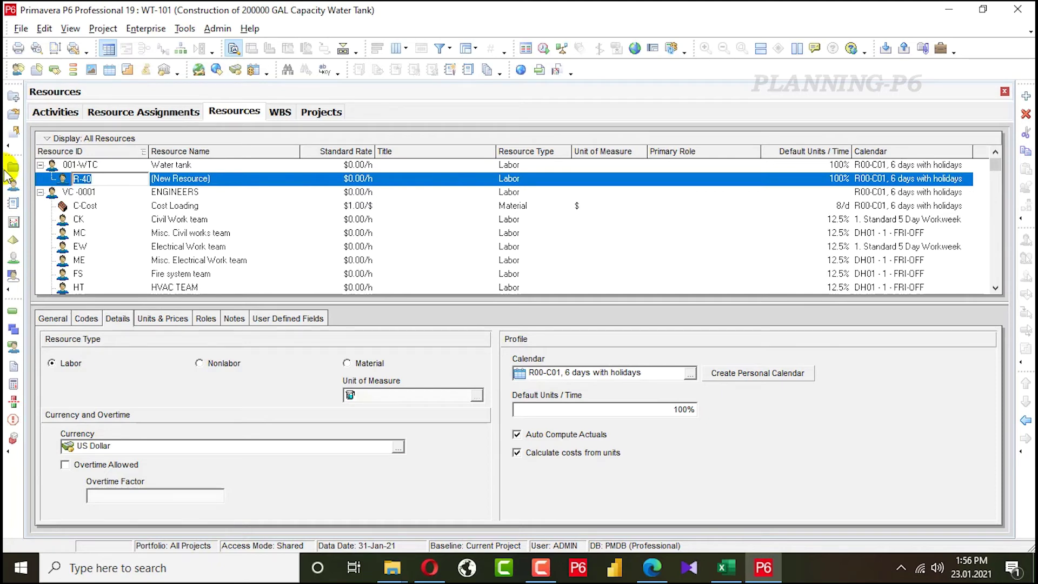
pyautogui.write('w-1')
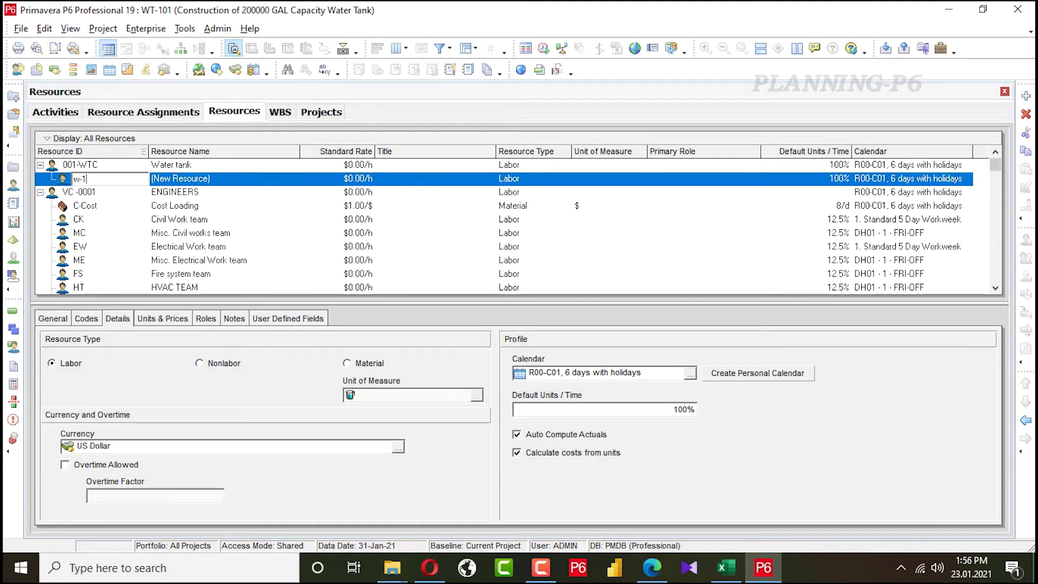
pyautogui.write('W1')
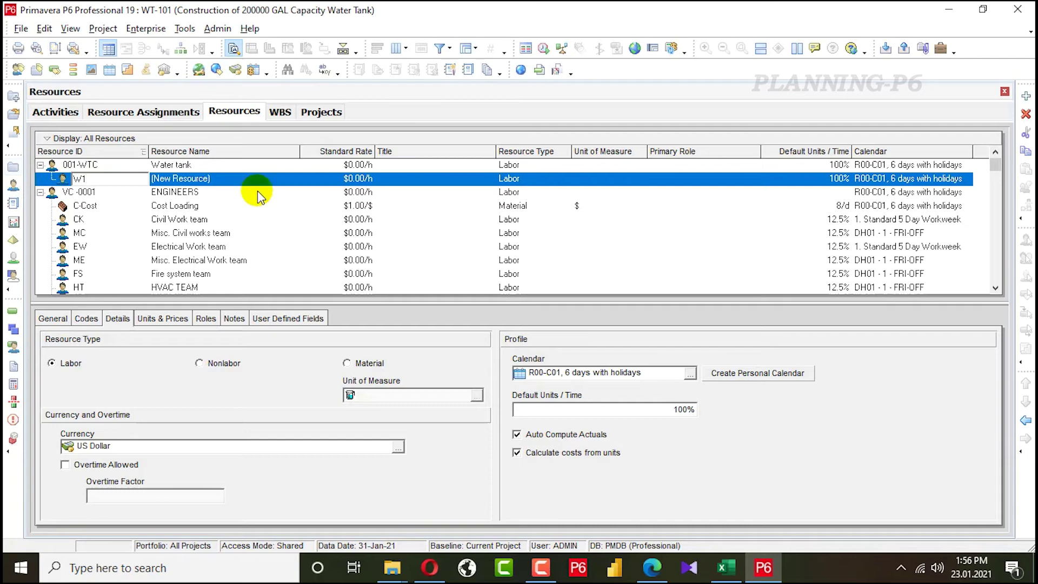
pyautogui.click(236, 178)
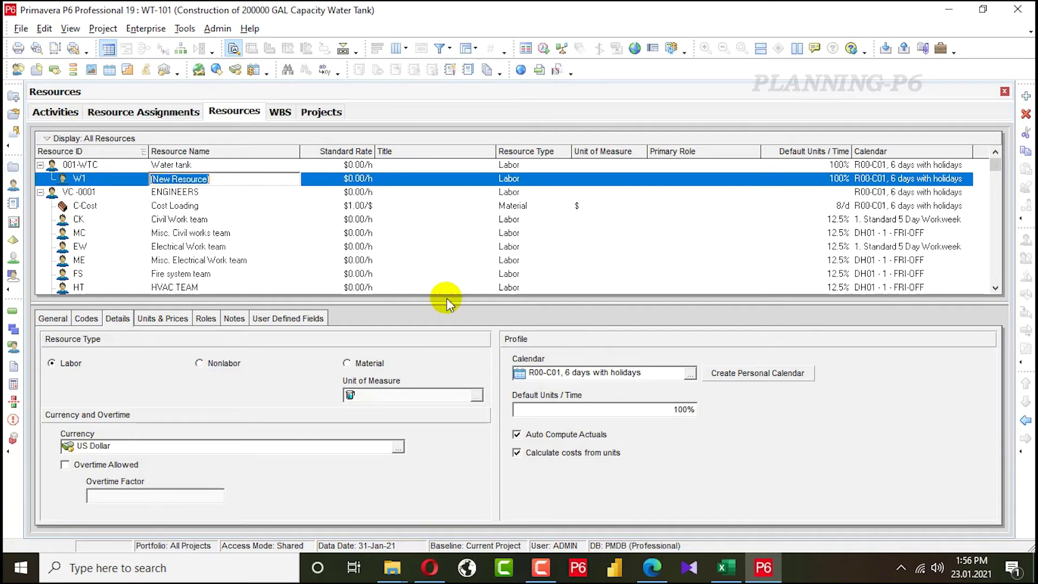
pyautogui.click(725, 566)
pyautogui.click(399, 229)
pyautogui.click(399, 230)
pyautogui.hotkey('ctrl', 'c')
pyautogui.hotkey('alt', 'Tab')
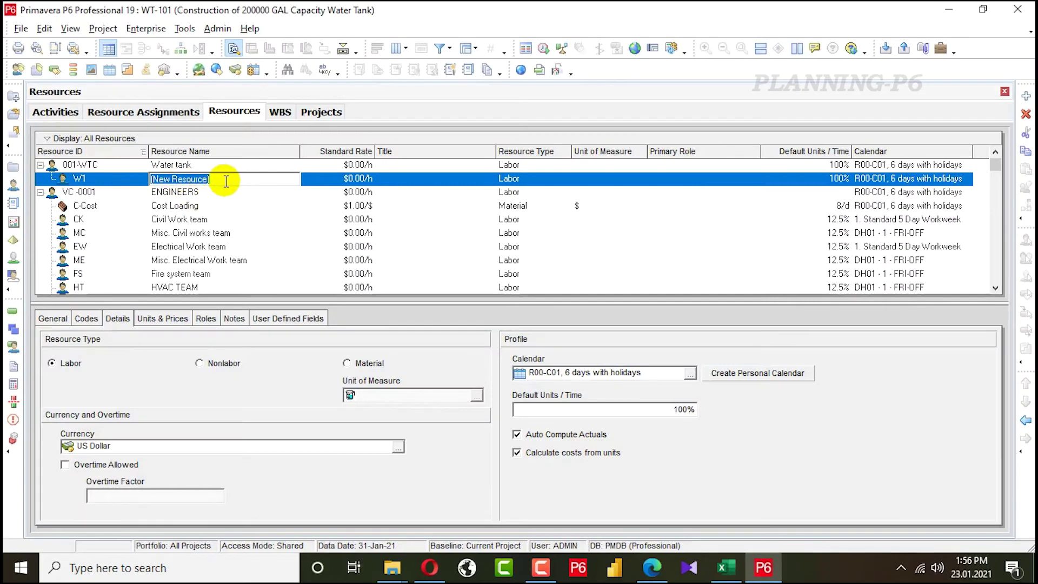
pyautogui.hotkey('ctrl', 'v')
pyautogui.click(326, 209)
# Add a resource under Mason and name it Labour, using the heading in the Excel Resource Loading Sheet.
pyautogui.click(198, 169)
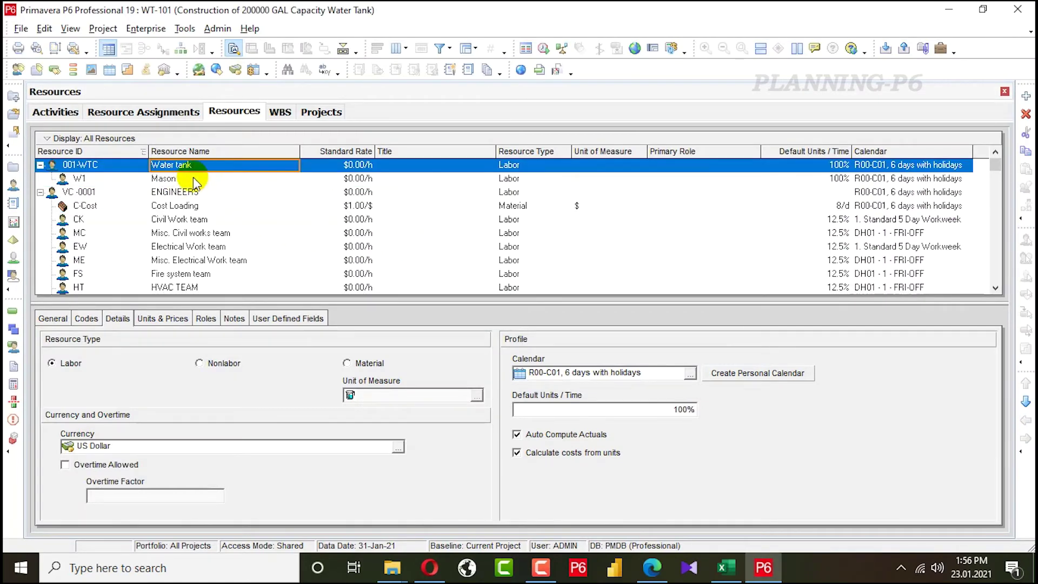
pyautogui.click(193, 177)
pyautogui.press('Insert')
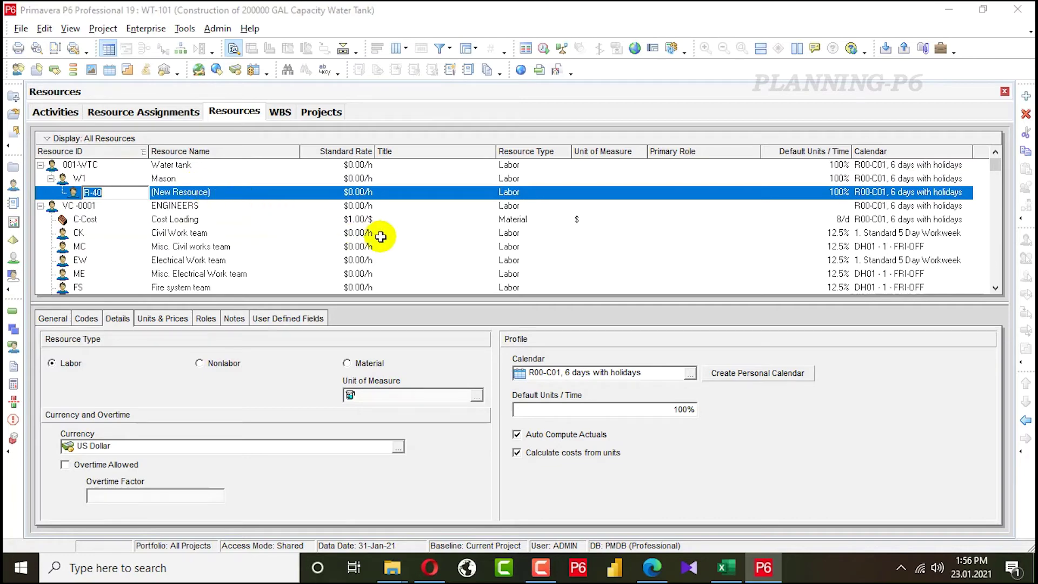
pyautogui.hotkey('alt', 'Tab')
pyautogui.click(456, 229)
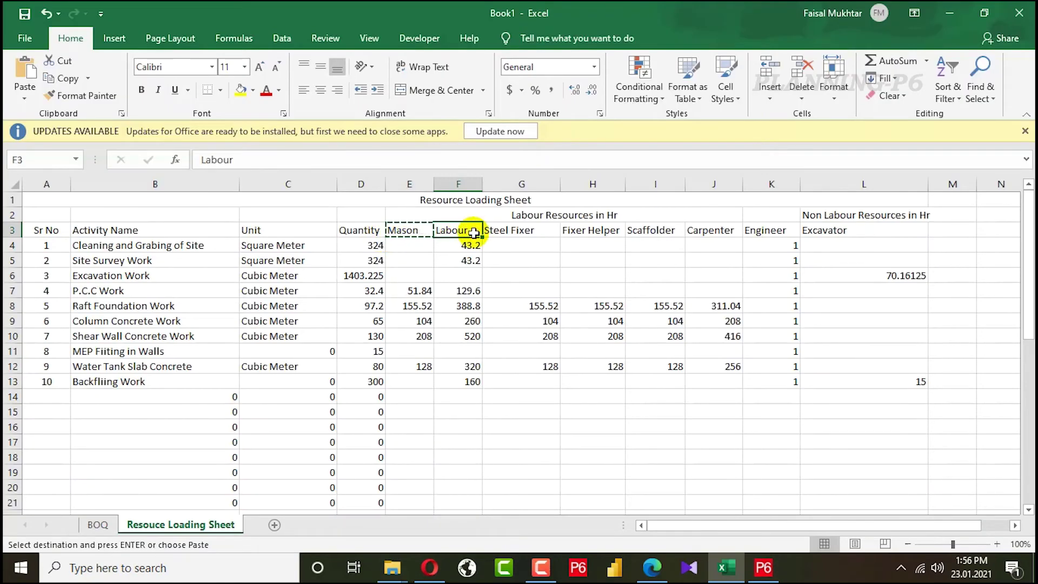
pyautogui.hotkey('alt', 'Tab')
pyautogui.click(205, 190)
pyautogui.moveTo(243, 197); pyautogui.dragTo(85, 190)
pyautogui.hotkey('ctrl', 'v')
pyautogui.hotkey('alt', 'Tab')
pyautogui.hotkey('alt', 'Tab')
pyautogui.click(269, 246)
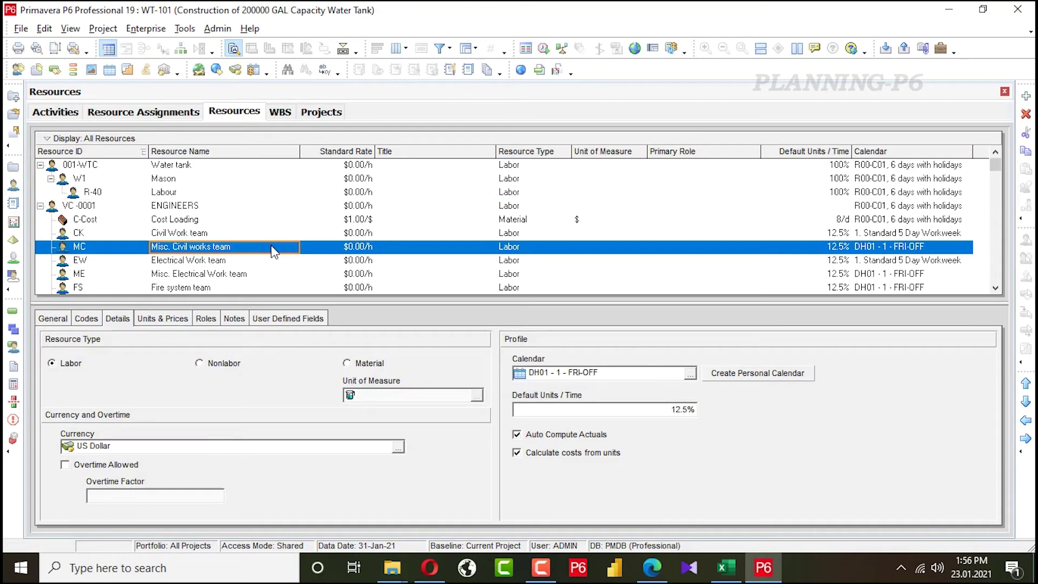
# Add a resource under Labour and name it Steel Fixer, copied from the Excel Resource Loading Sheet.
pyautogui.click(171, 192)
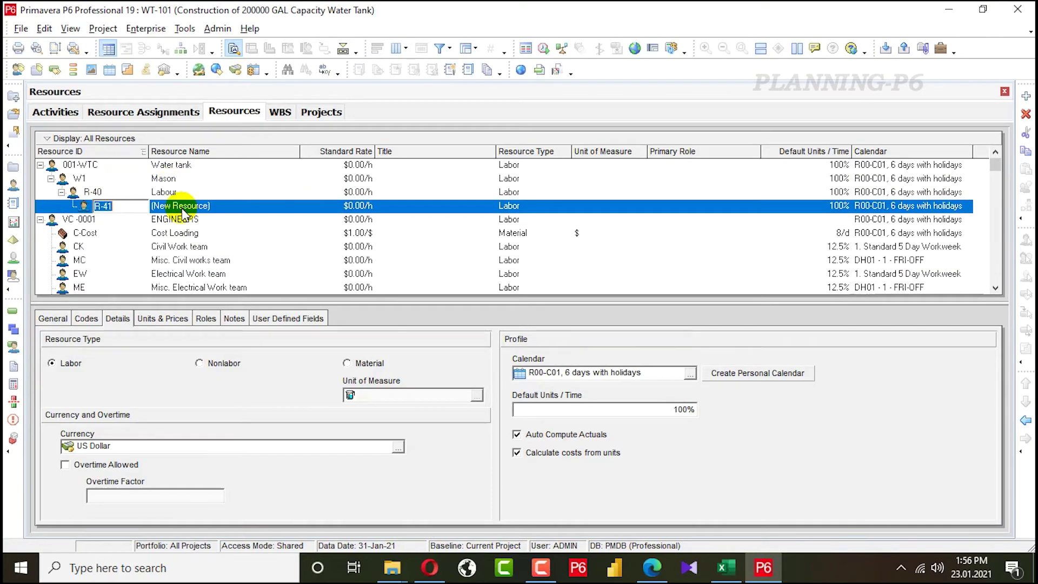
pyautogui.hotkey('alt', 'Tab')
pyautogui.click(501, 228)
pyautogui.hotkey('ctrl', 'c')
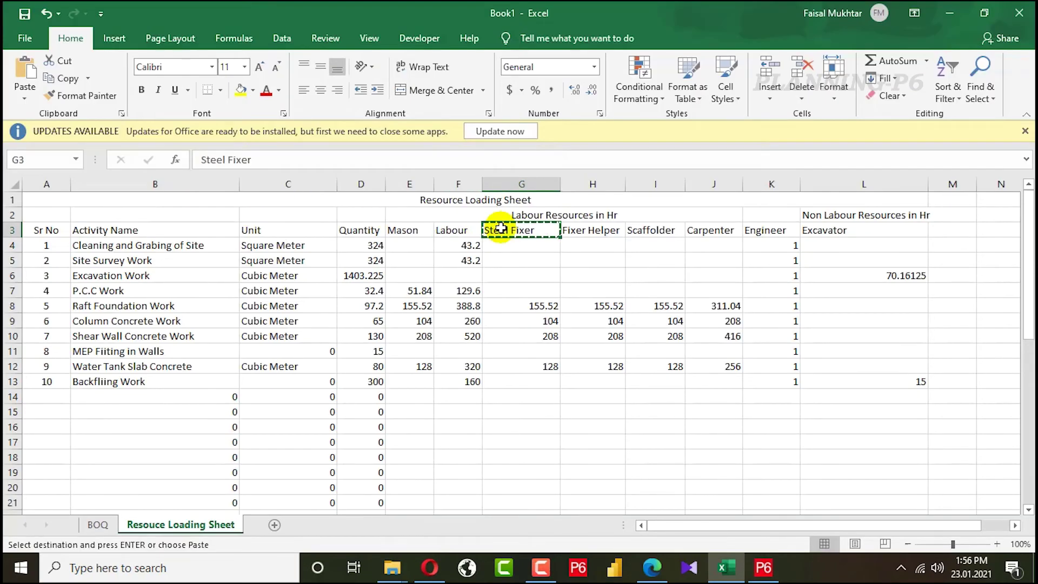
pyautogui.hotkey('alt', 'Tab')
pyautogui.click(219, 208)
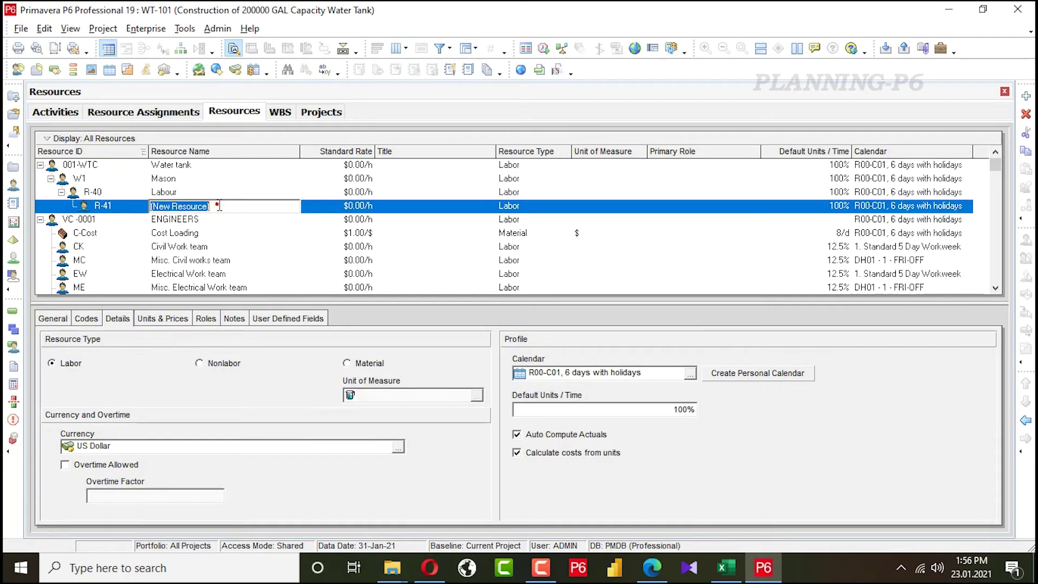
pyautogui.hotkey('ctrl', 'v')
pyautogui.click(254, 245)
# Add a resource under Steel Fixer and name it Fixer Helper, copied from the Excel Resource Loading Sheet.
pyautogui.click(186, 208)
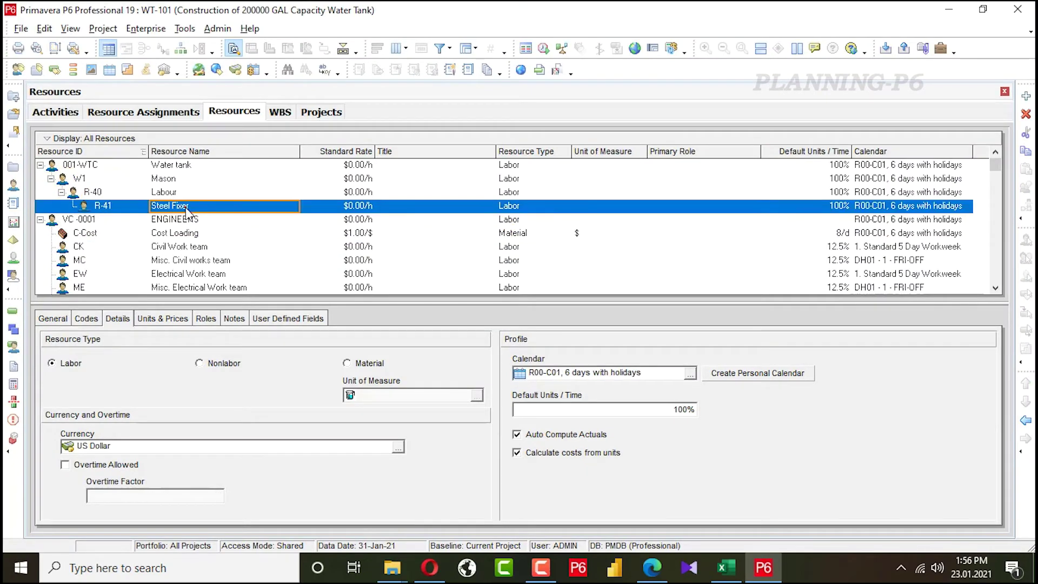
pyautogui.hotkey('alt', 'Tab')
pyautogui.click(574, 230)
pyautogui.hotkey('ctrl', 'c')
pyautogui.hotkey('alt', 'Tab')
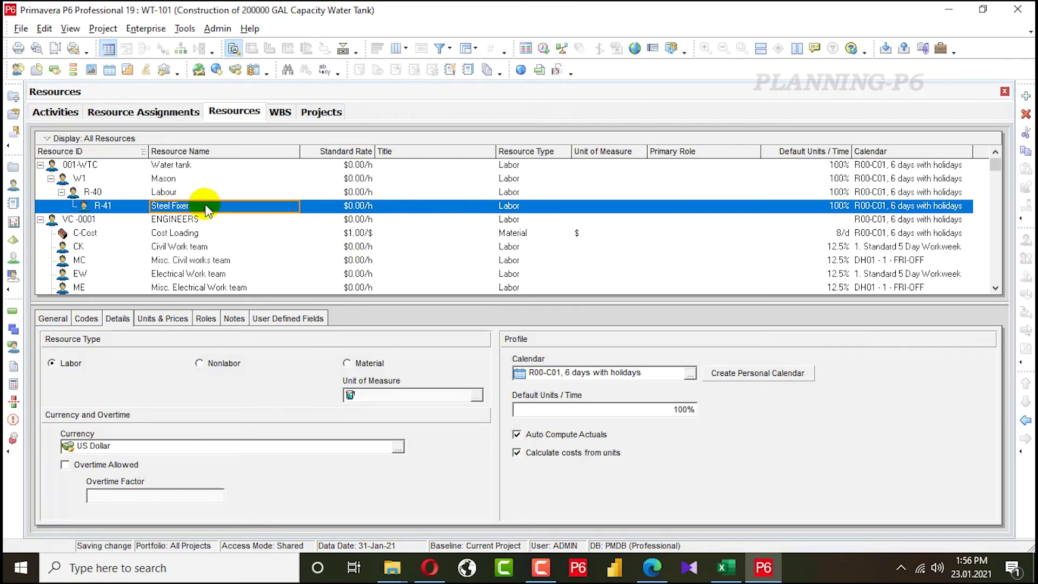
pyautogui.press('Insert')
pyautogui.click(225, 221)
pyautogui.hotkey('ctrl', 'v')
pyautogui.click(287, 260)
# Add a resource under Fixer Helper and name it Scaffolder, copied from the Excel Resource Loading Sheet.
pyautogui.hotkey('alt', 'Tab')
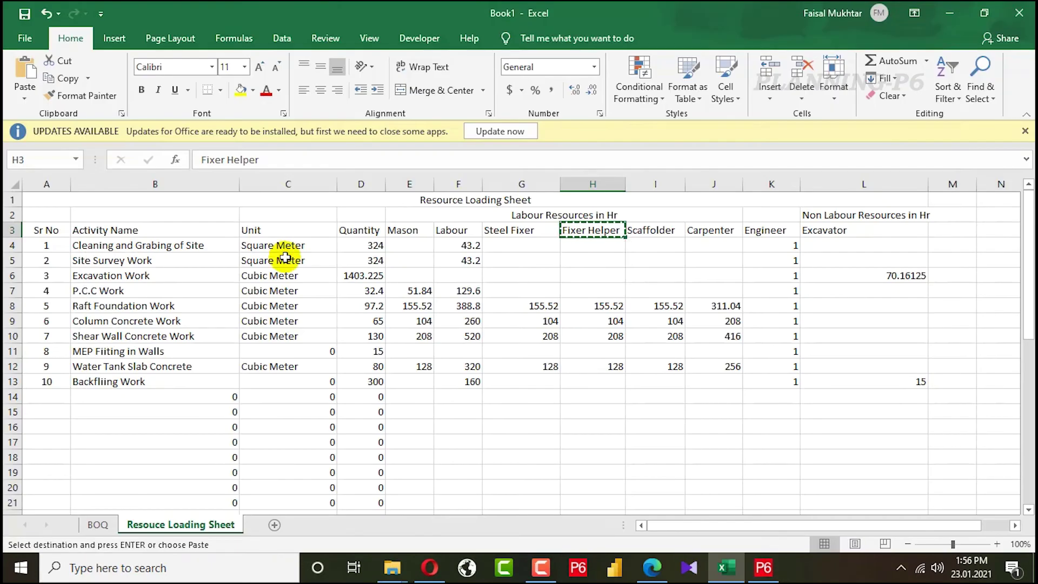
pyautogui.click(651, 231)
pyautogui.hotkey('ctrl', 'c')
pyautogui.hotkey('alt', 'Tab')
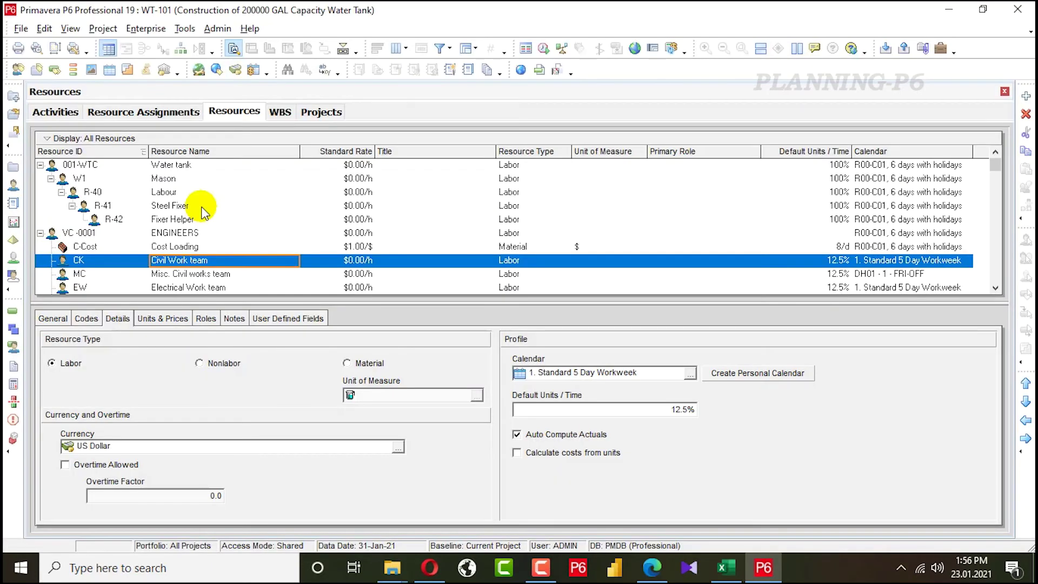
pyautogui.click(171, 219)
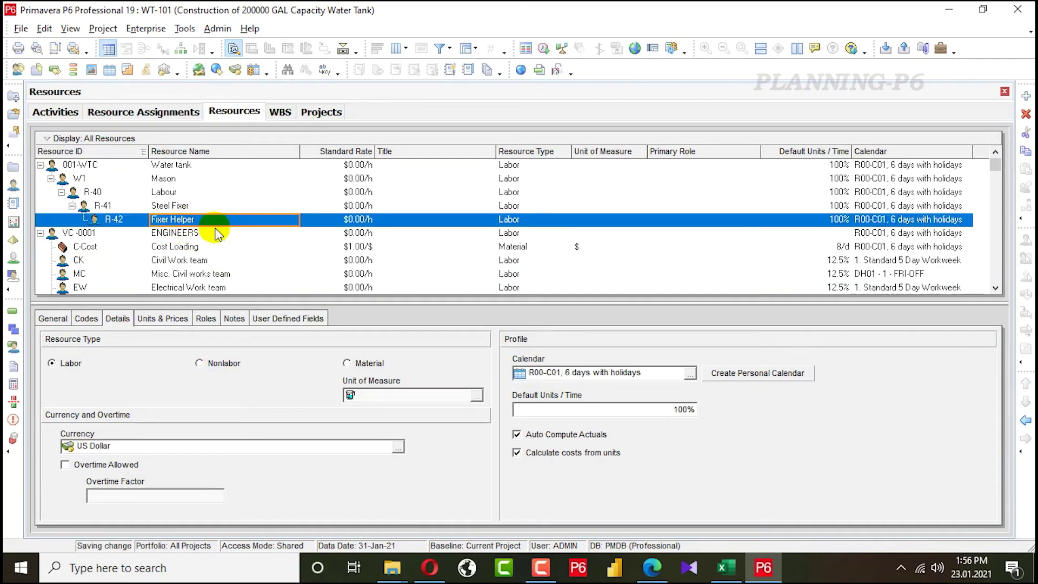
pyautogui.press('Insert')
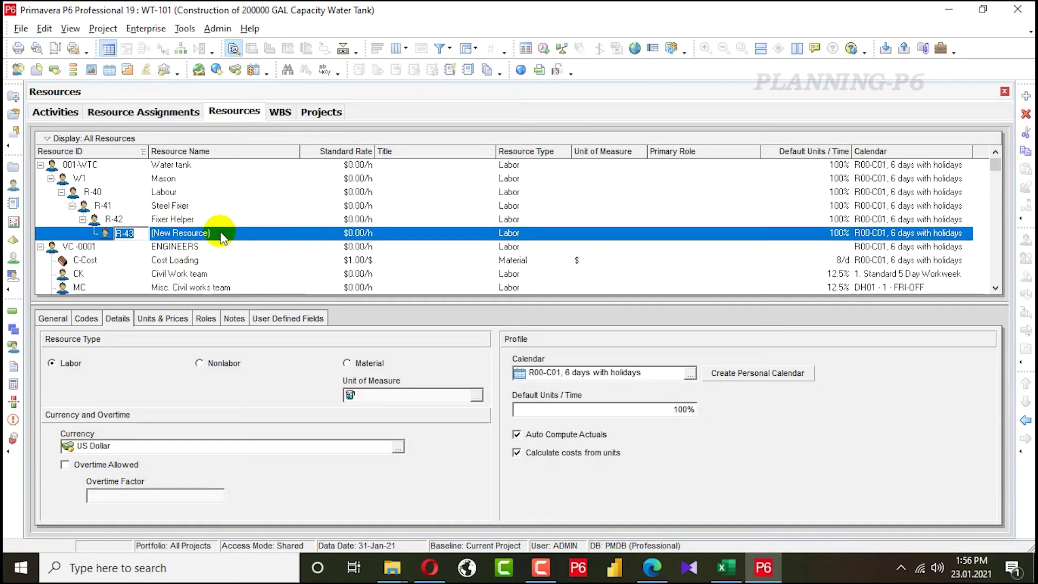
pyautogui.click(222, 235)
pyautogui.hotkey('ctrl', 'v')
pyautogui.click(292, 276)
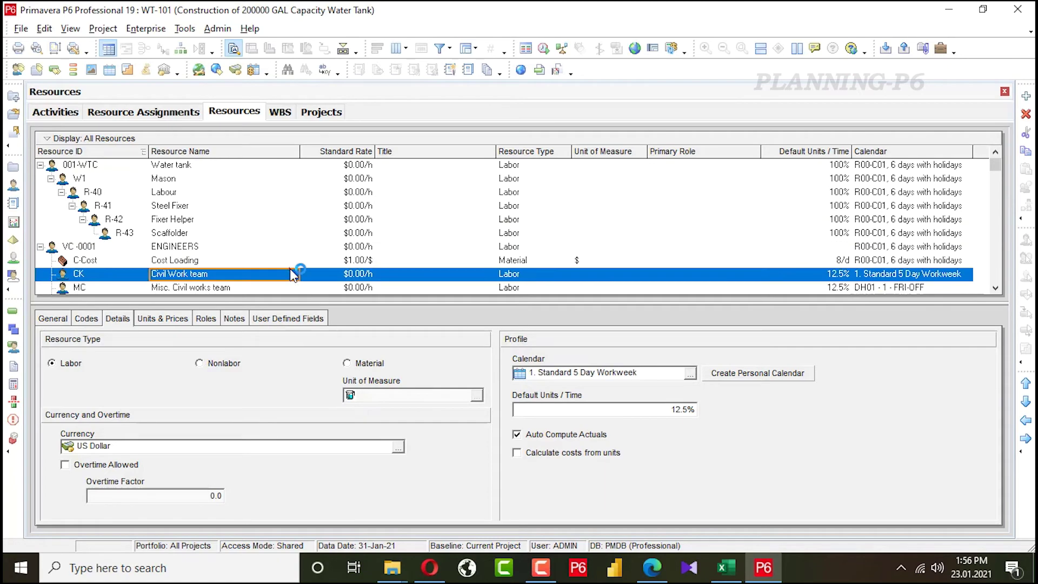
# Add a resource under Scaffolder and name it Carpenter, copied from the Excel Resource Loading Sheet.
pyautogui.hotkey('alt', 'Tab')
pyautogui.click(719, 238)
pyautogui.hotkey('ctrl', 'c')
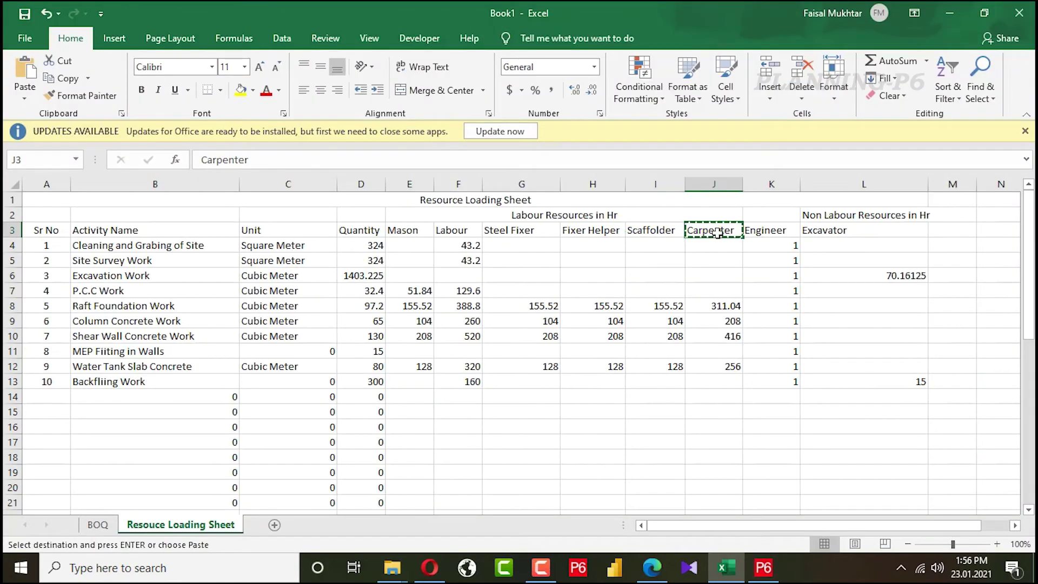
pyautogui.hotkey('alt', 'Tab')
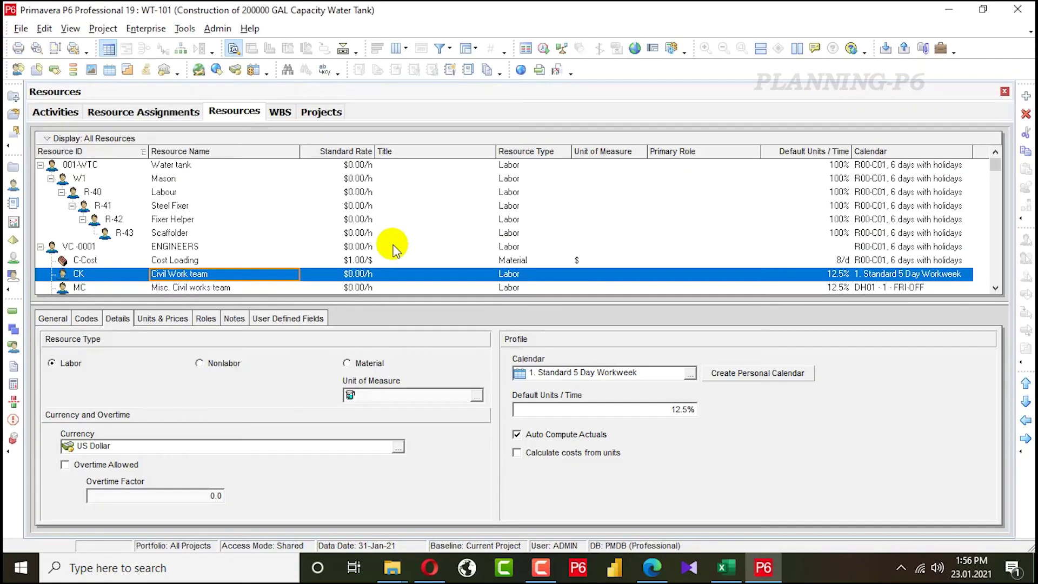
pyautogui.click(200, 234)
pyautogui.press('Insert')
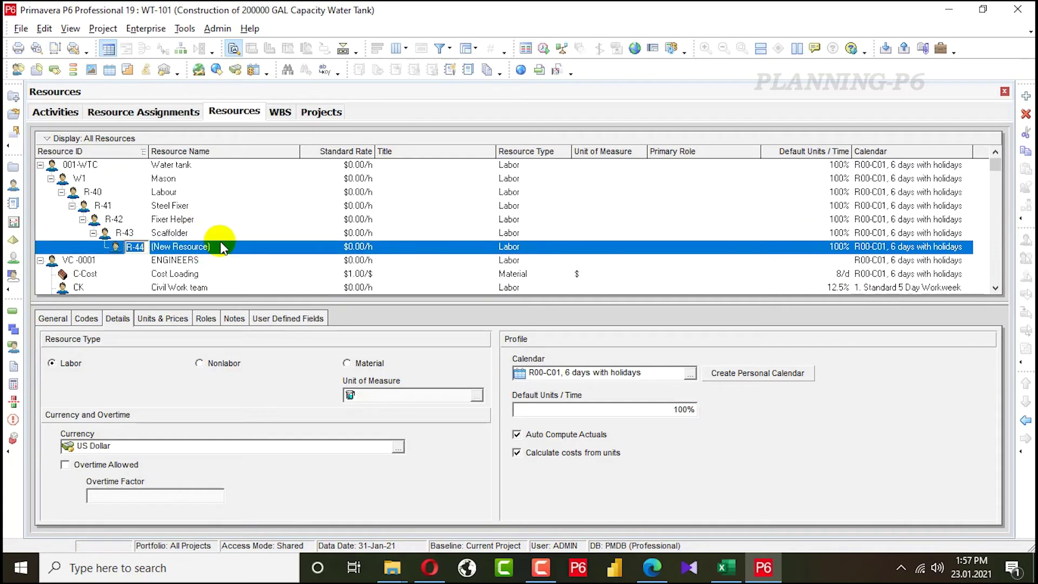
pyautogui.hotkey('ctrl', 'v')
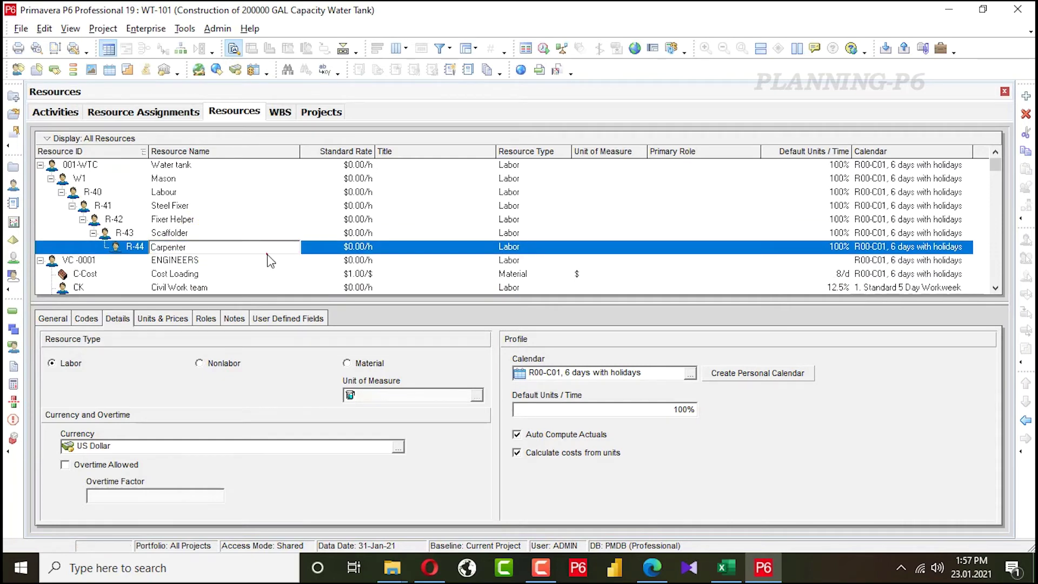
# Add a resource under Carpenter and name it Engineer, using the heading in the Excel Resource Loading Sheet.
pyautogui.hotkey('alt', 'Tab')
pyautogui.click(762, 231)
pyautogui.hotkey('ctrl', 'c')
pyautogui.hotkey('alt', 'Tab')
pyautogui.click(189, 219)
pyautogui.click(189, 233)
pyautogui.click(184, 246)
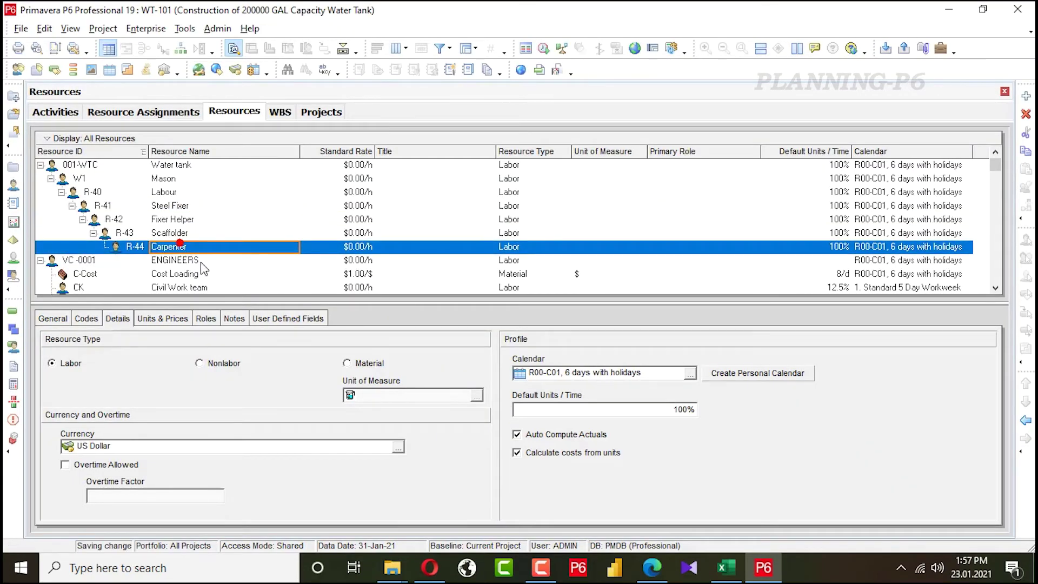
pyautogui.press('Insert')
pyautogui.doubleClick(230, 259)
pyautogui.write('Engineer')
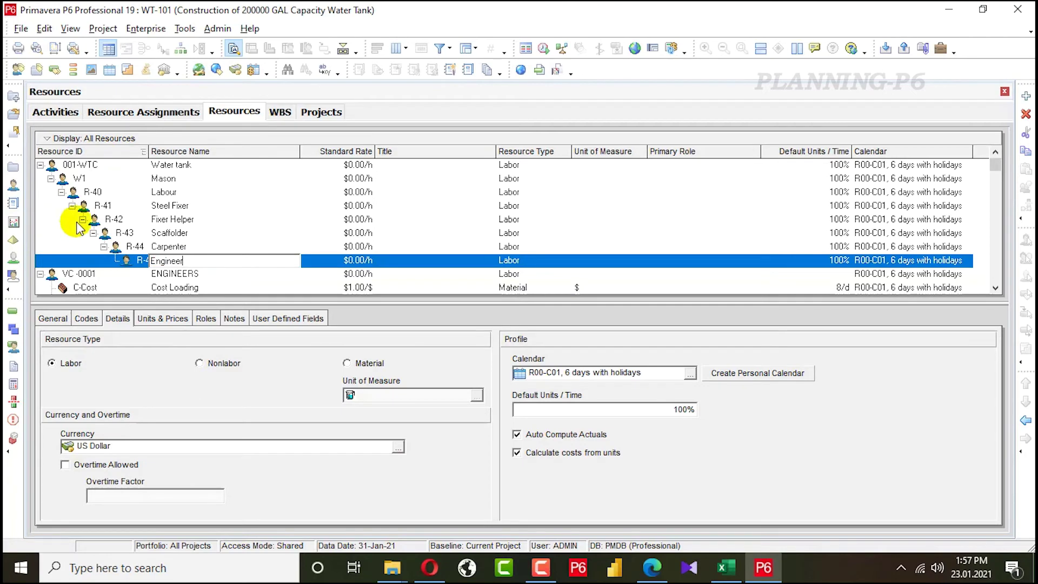
# Add a Nonlabor resource under Engineer and name it Excavator, using the heading in the Excel Resource Loading Sheet.
pyautogui.click(319, 206)
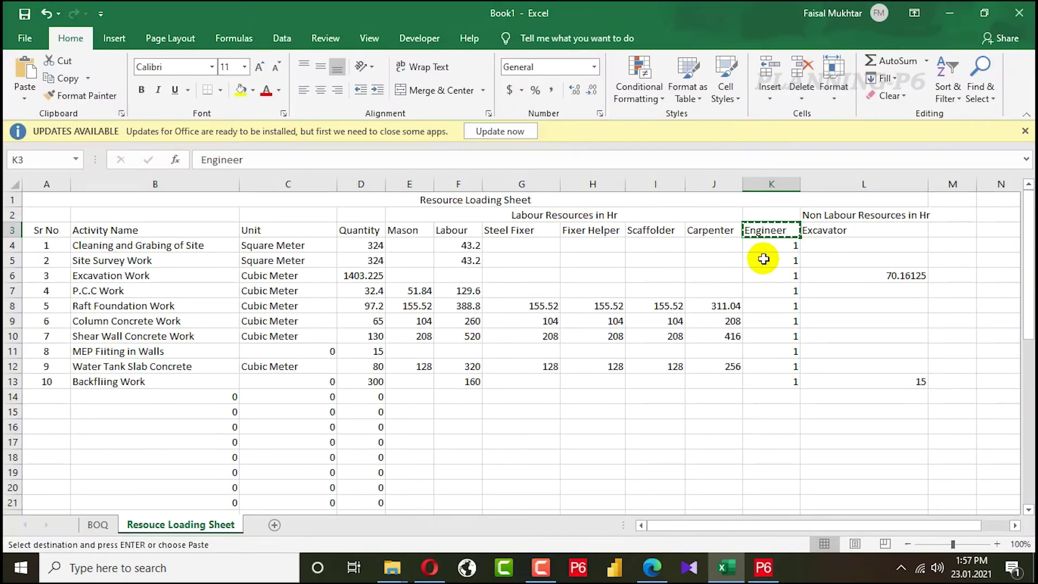
pyautogui.click(816, 229)
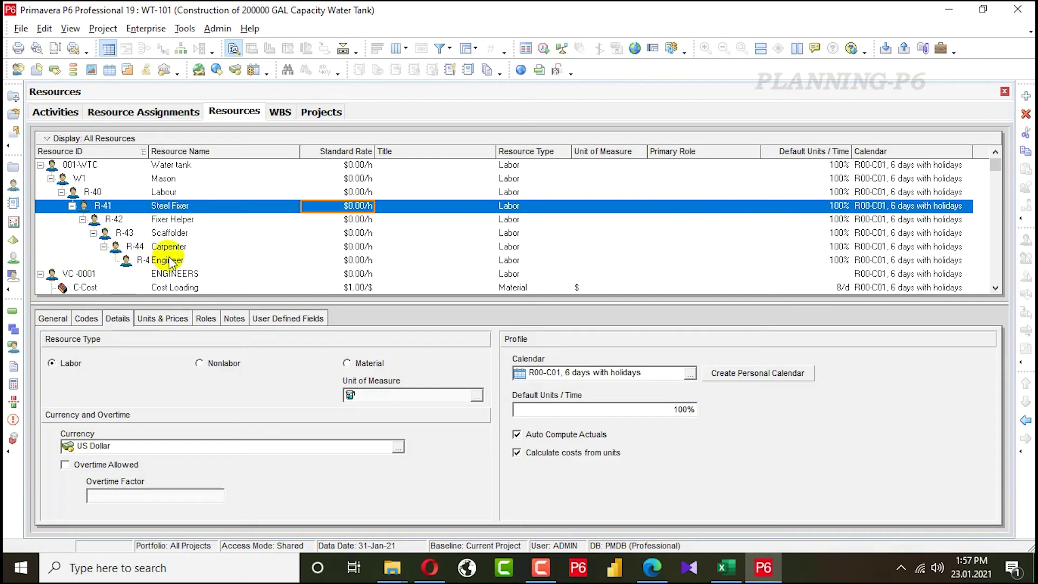
pyautogui.click(171, 261)
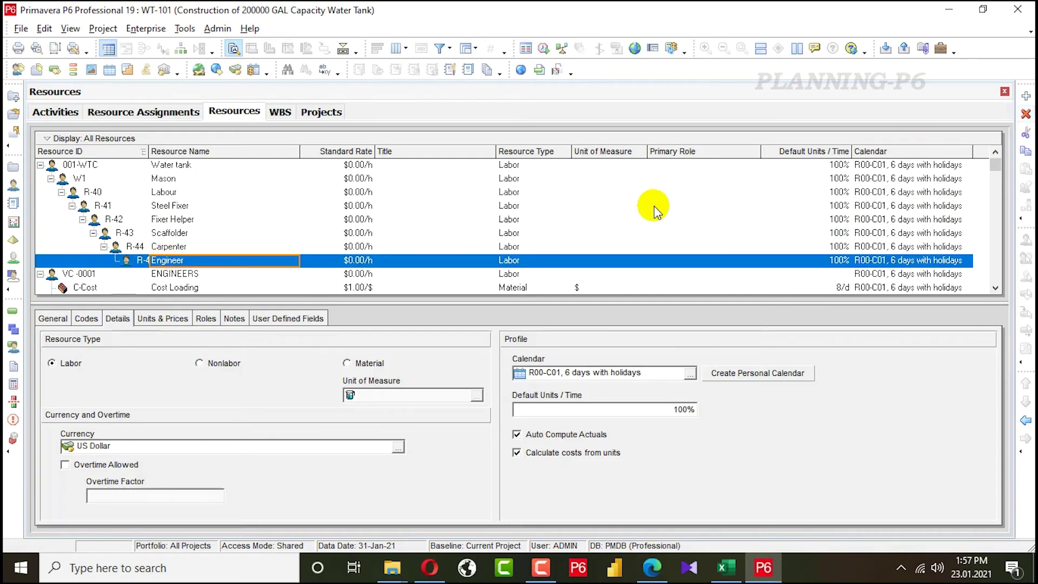
pyautogui.press('Insert')
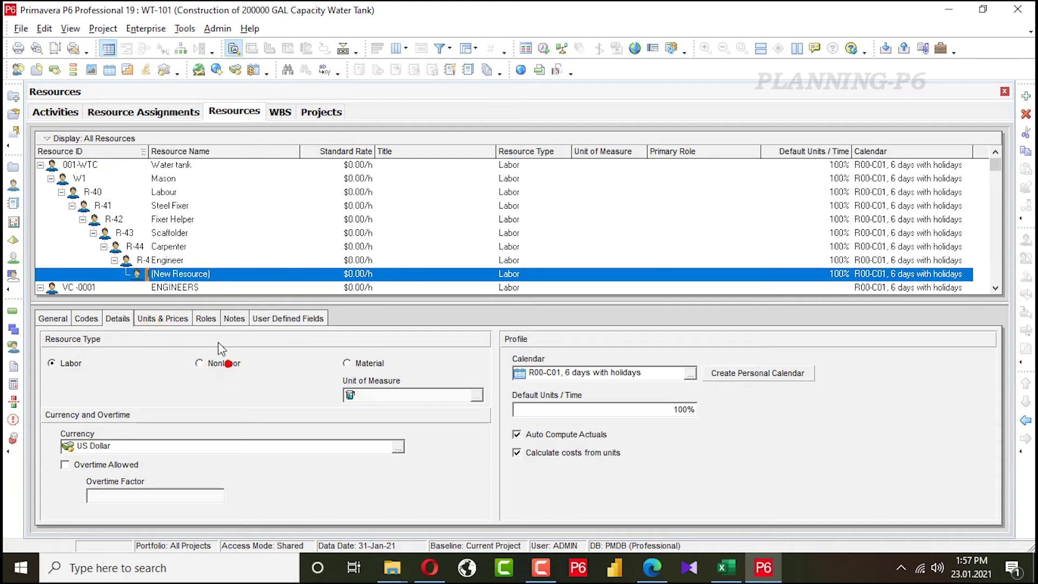
pyautogui.click(205, 364)
pyautogui.click(230, 274)
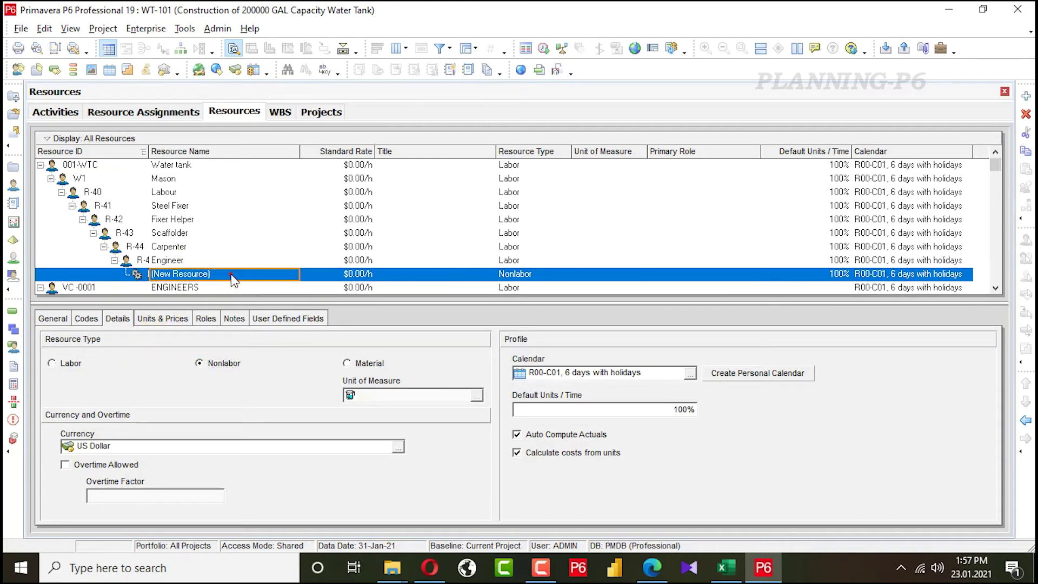
pyautogui.write('Excavator')
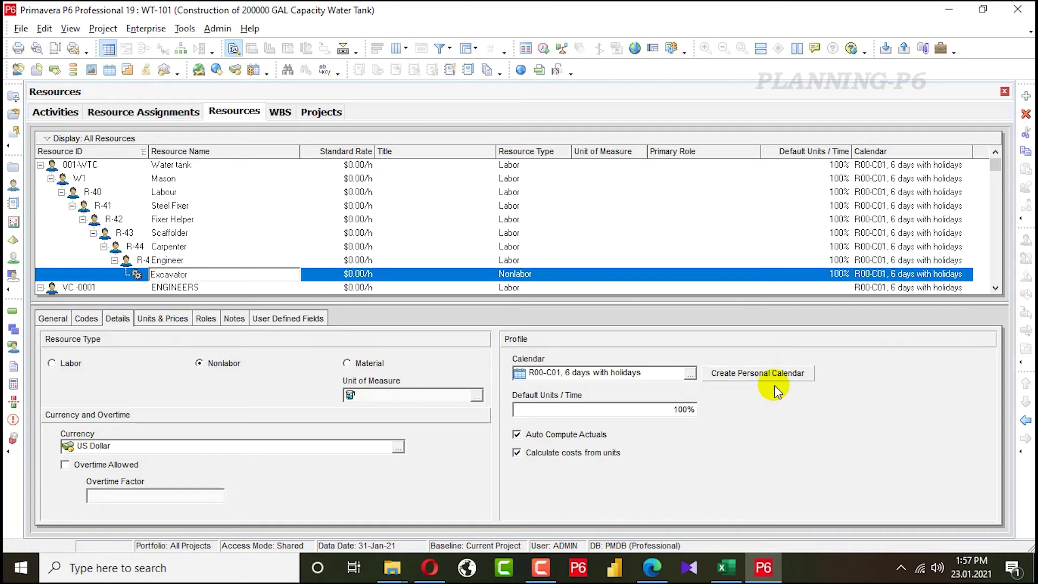
# Set Labour's resource ID to W2 and outdent it to the same level as Mason.
pyautogui.click(93, 193)
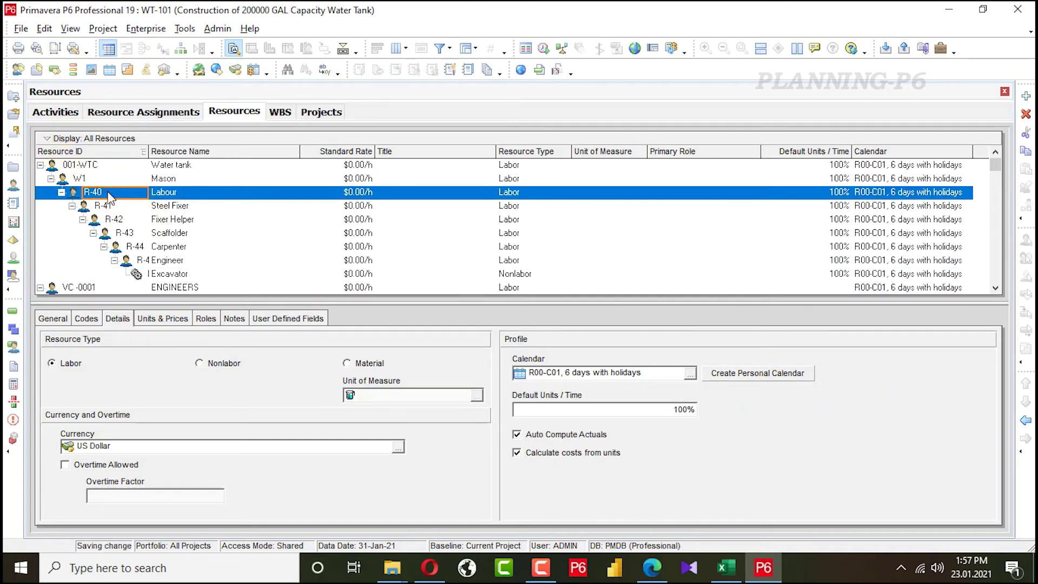
pyautogui.doubleClick(108, 192)
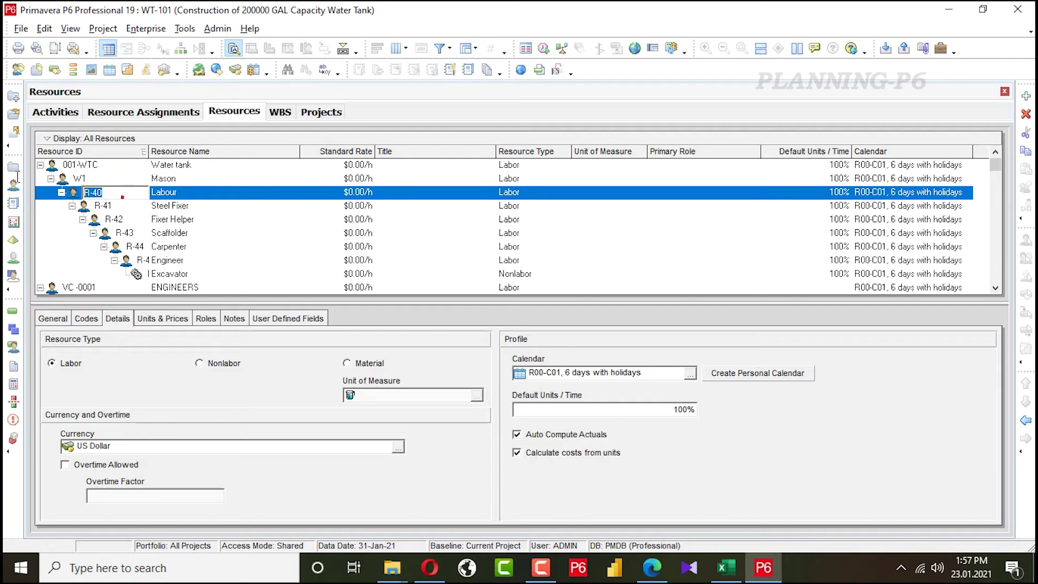
pyautogui.write('W2')
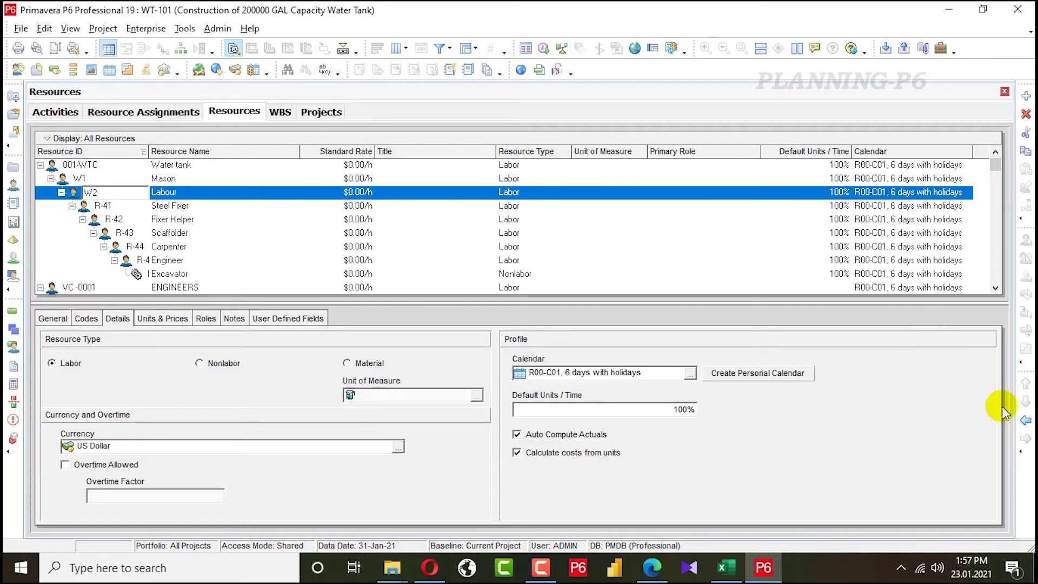
# Set Steel Fixer's resource ID to W3 and outdent it to the same level as Labour.
pyautogui.click(95, 207)
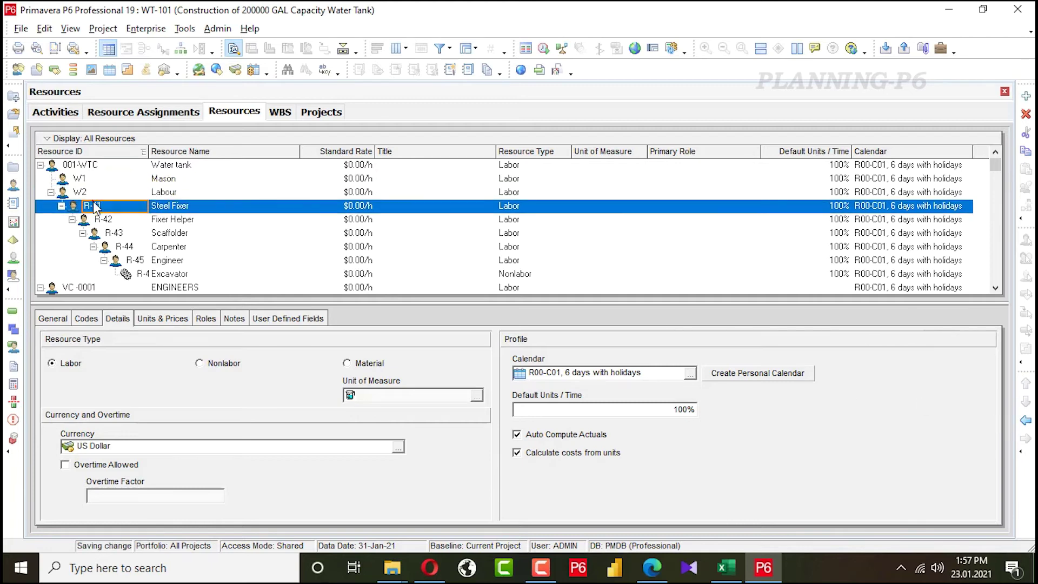
pyautogui.click(97, 208)
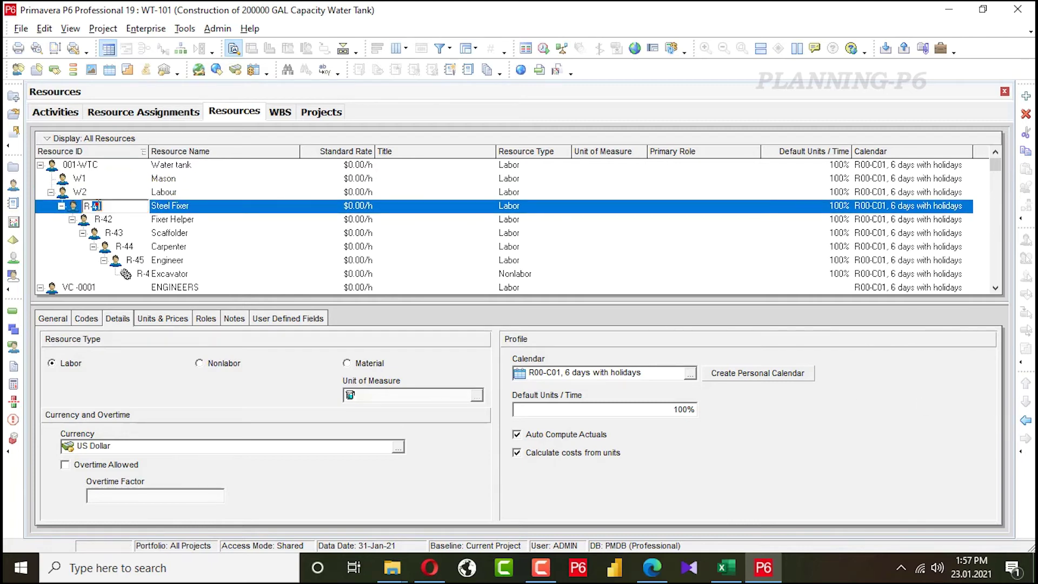
pyautogui.write('W3')
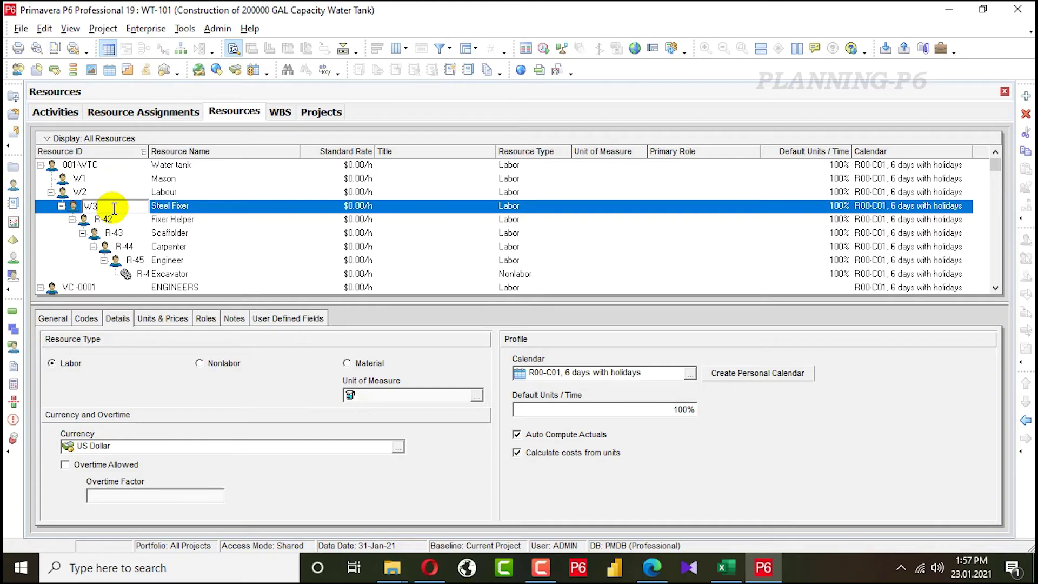
pyautogui.press('Return')
# Change Fixer Helper's resource ID to W4.
pyautogui.click(95, 219)
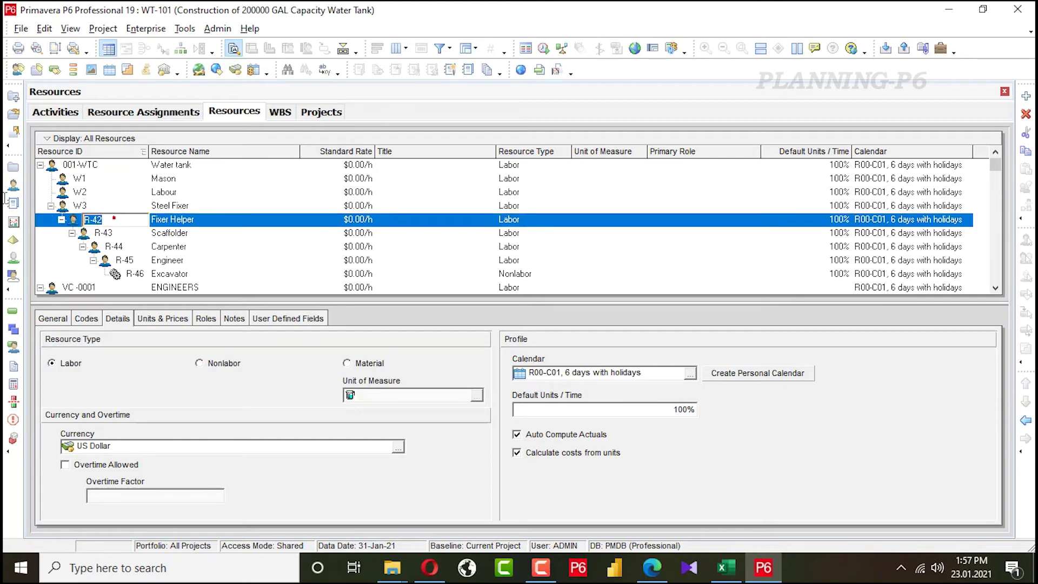
pyautogui.write('W')
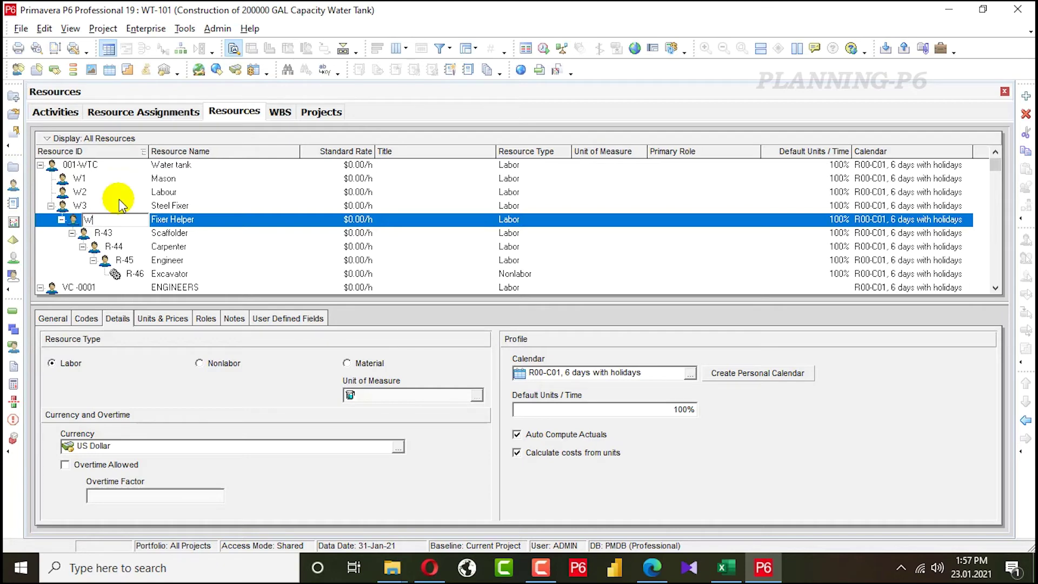
pyautogui.write('4')
# Outdent Scaffolder and Fixer Helper by one level each in the Water tank resource hierarchy.
pyautogui.click(116, 234)
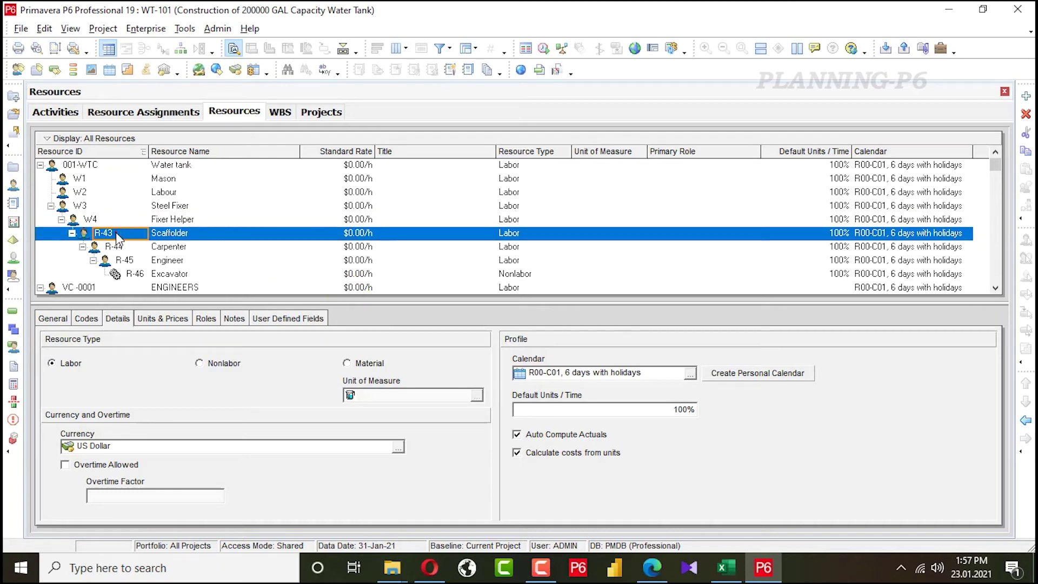
pyautogui.click(1025, 419)
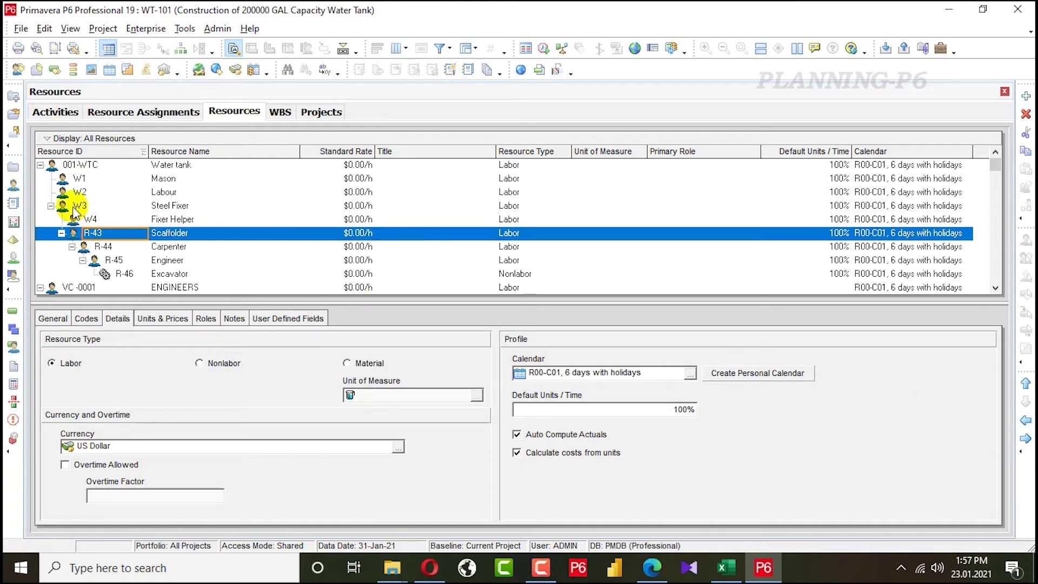
pyautogui.click(108, 224)
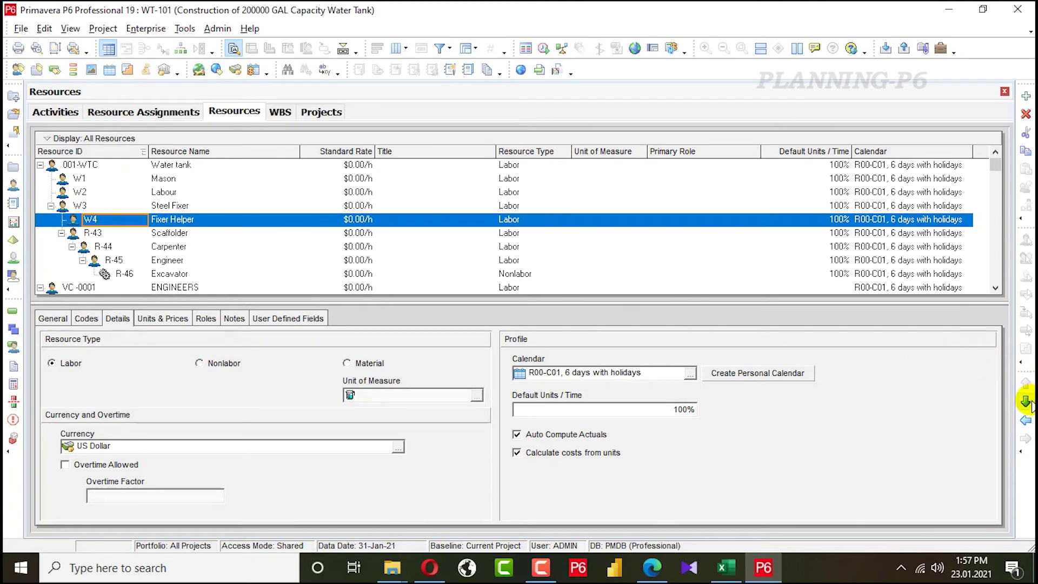
pyautogui.click(1025, 421)
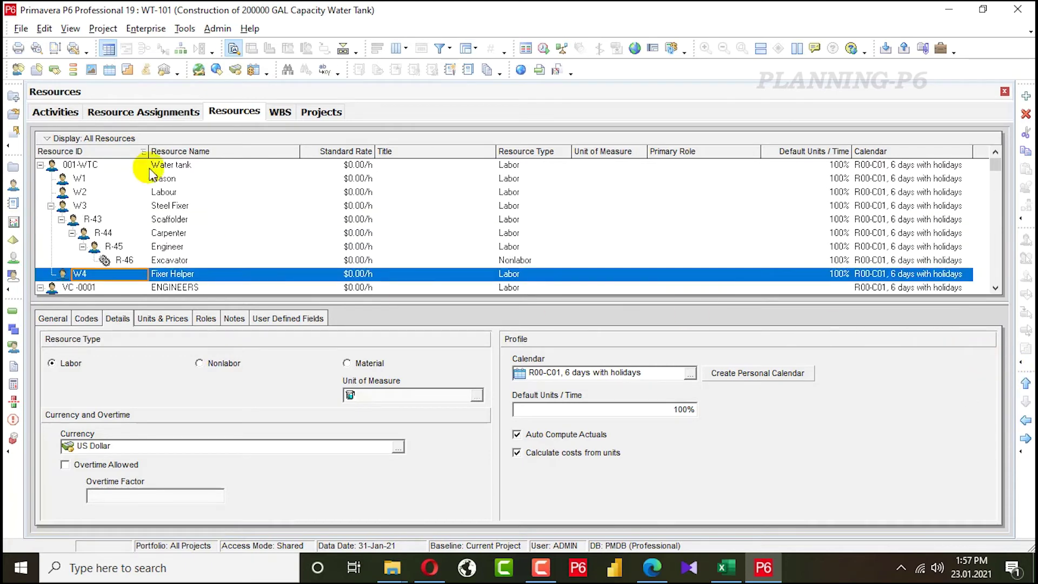
# Set Scaffolder's resource ID to W5 and outdent it to the same level as Steel Fixer.
pyautogui.click(94, 224)
pyautogui.click(100, 220)
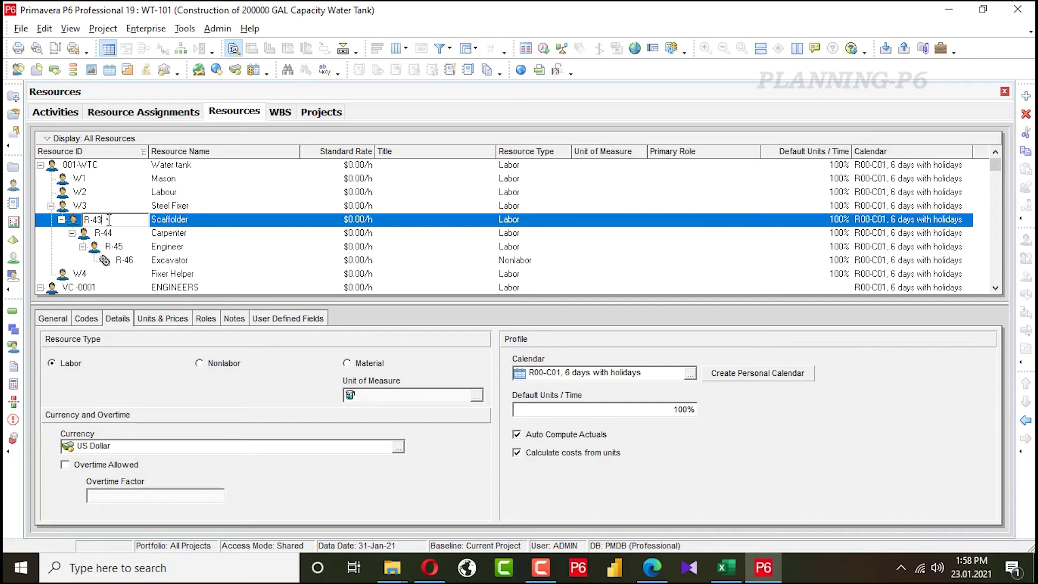
pyautogui.write('W')
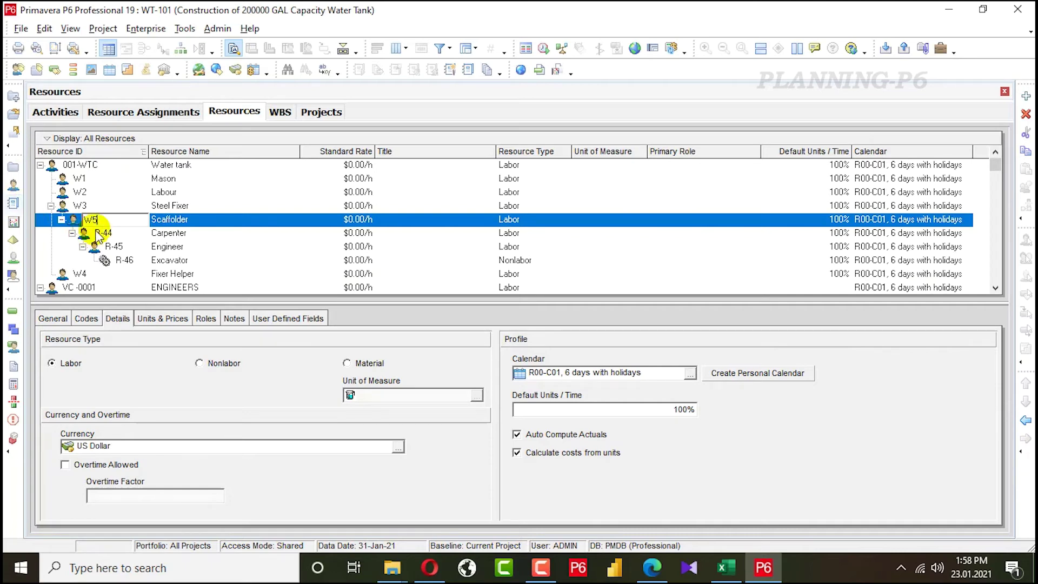
pyautogui.write('5')
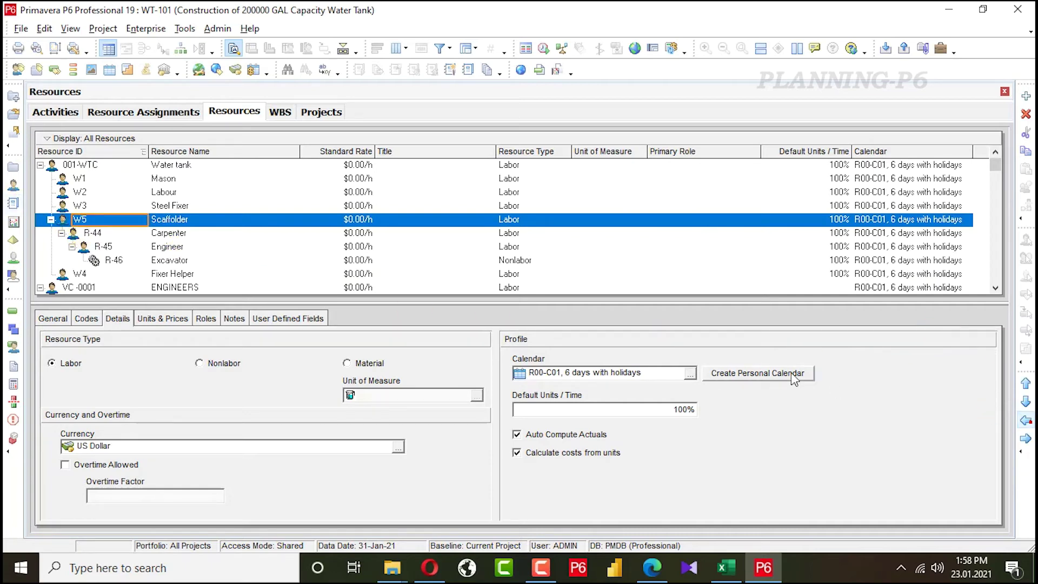
# Change Carpenter's resource ID to W6.
pyautogui.click(107, 235)
pyautogui.click(107, 235)
pyautogui.write('W')
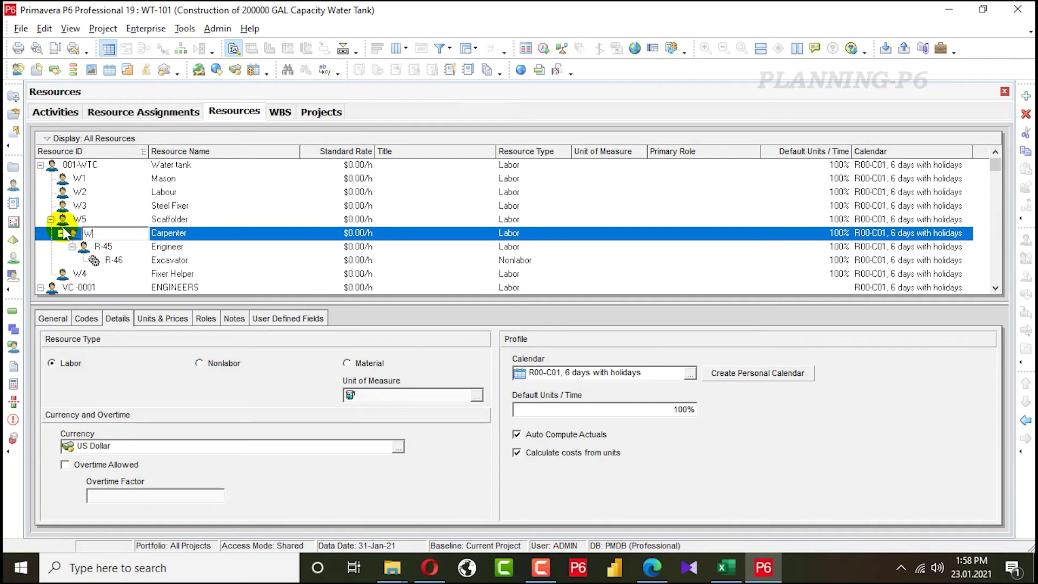
pyautogui.write('6')
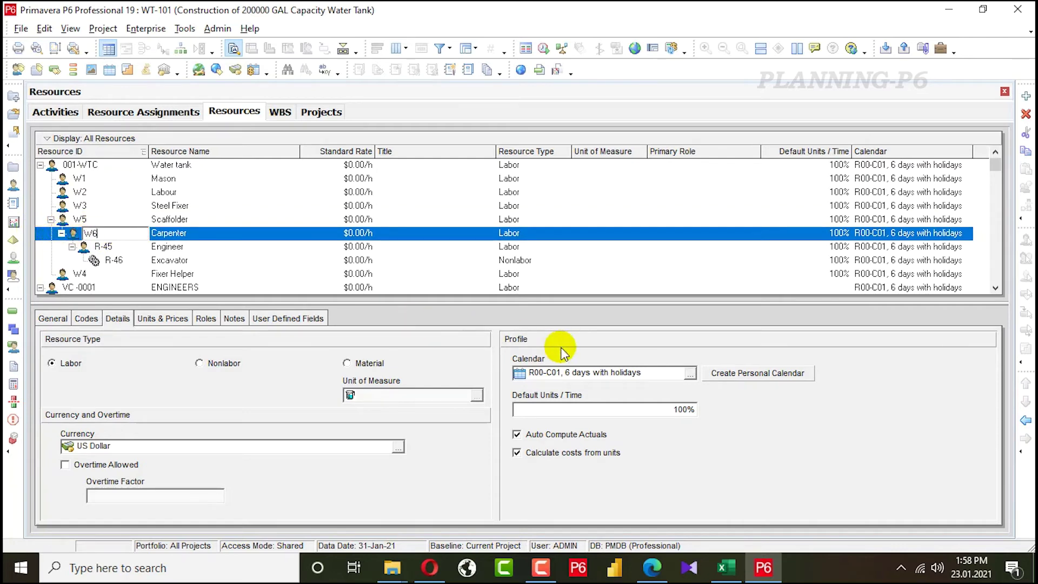
# Set the resource ID of Engineer to W7 and that of Excavator to W8.
pyautogui.click(112, 248)
pyautogui.doubleClick(109, 247)
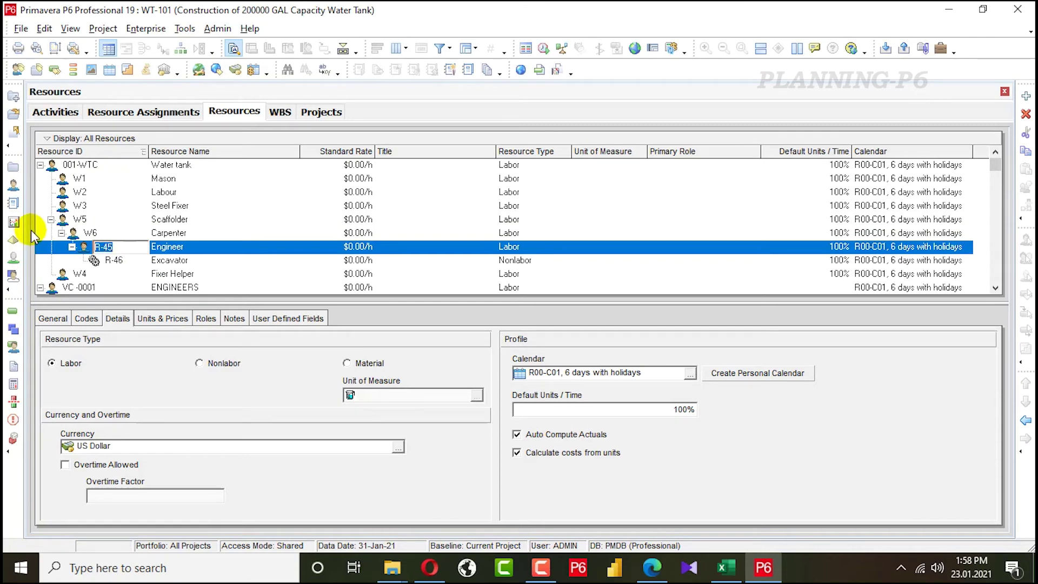
pyautogui.write('W7')
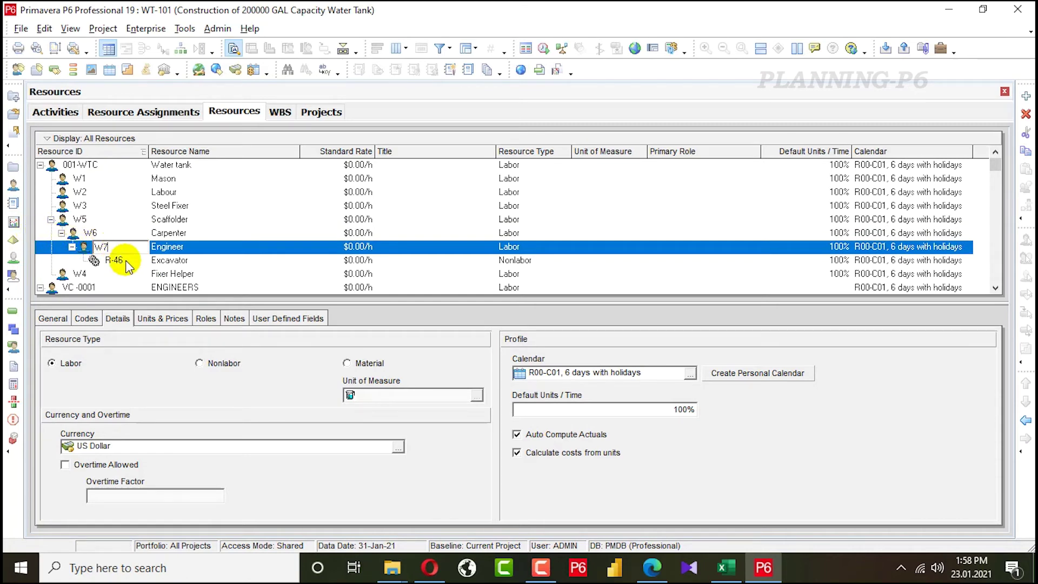
pyautogui.click(126, 265)
pyautogui.doubleClick(114, 261)
pyautogui.write('W8')
pyautogui.click(252, 275)
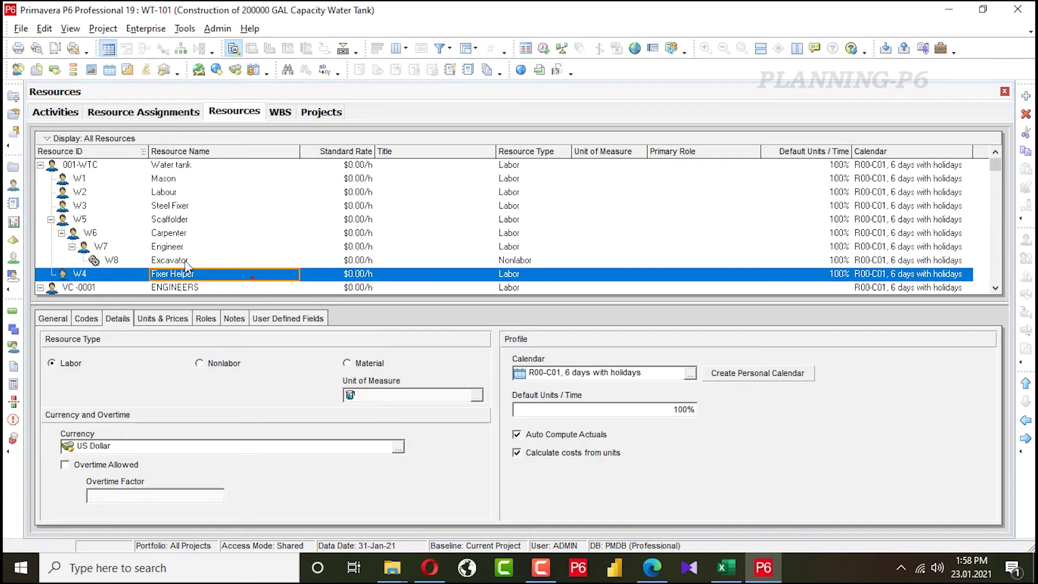
# Outdent Carpenter, Engineer and Excavator in the Water tank resource hierarchy to the same level as Scaffolder.
pyautogui.click(105, 233)
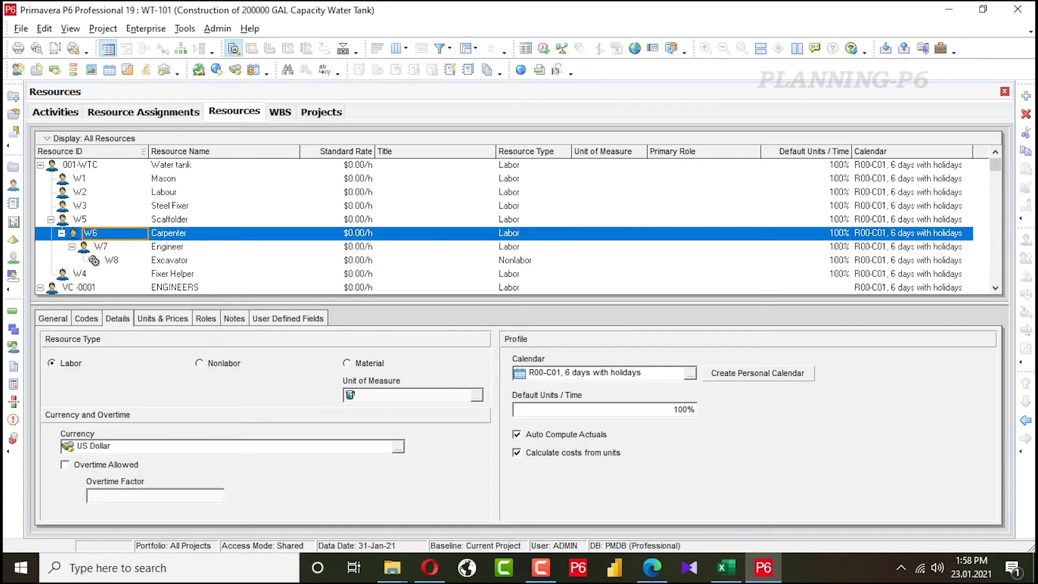
pyautogui.click(1025, 420)
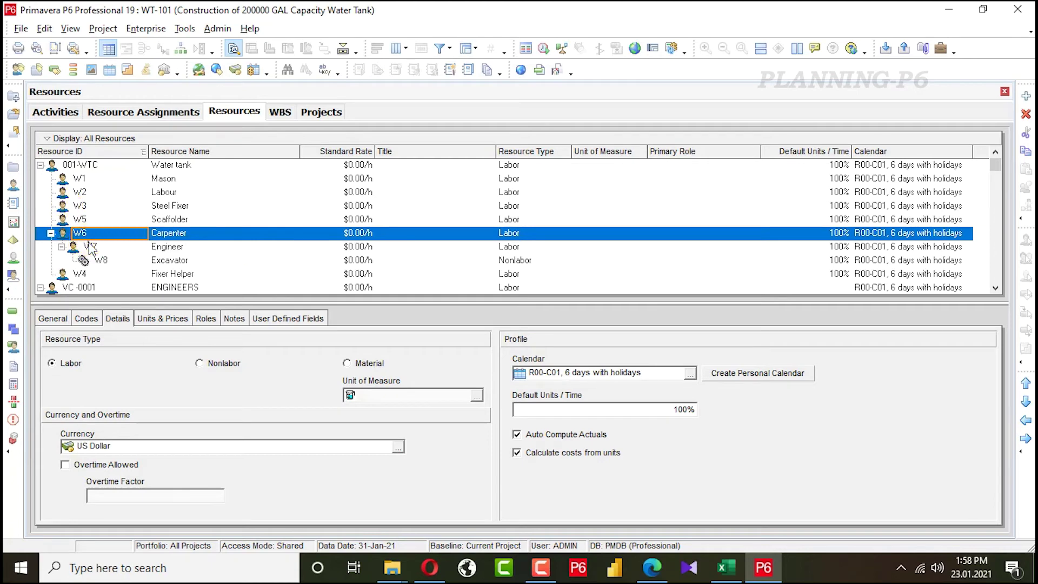
pyautogui.press('Down')
pyautogui.click(1025, 420)
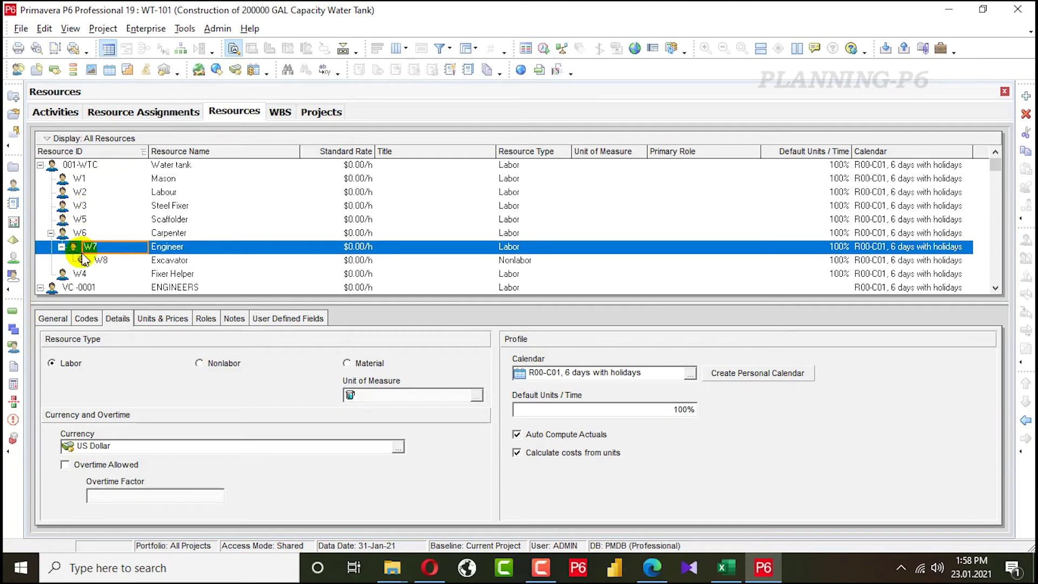
pyautogui.click(99, 261)
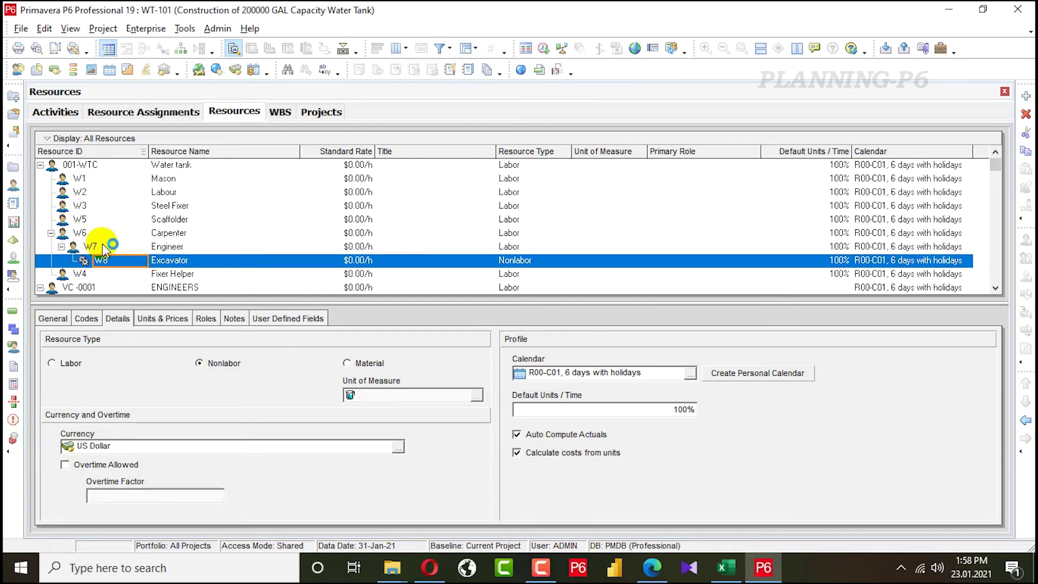
pyautogui.click(102, 245)
pyautogui.click(1025, 422)
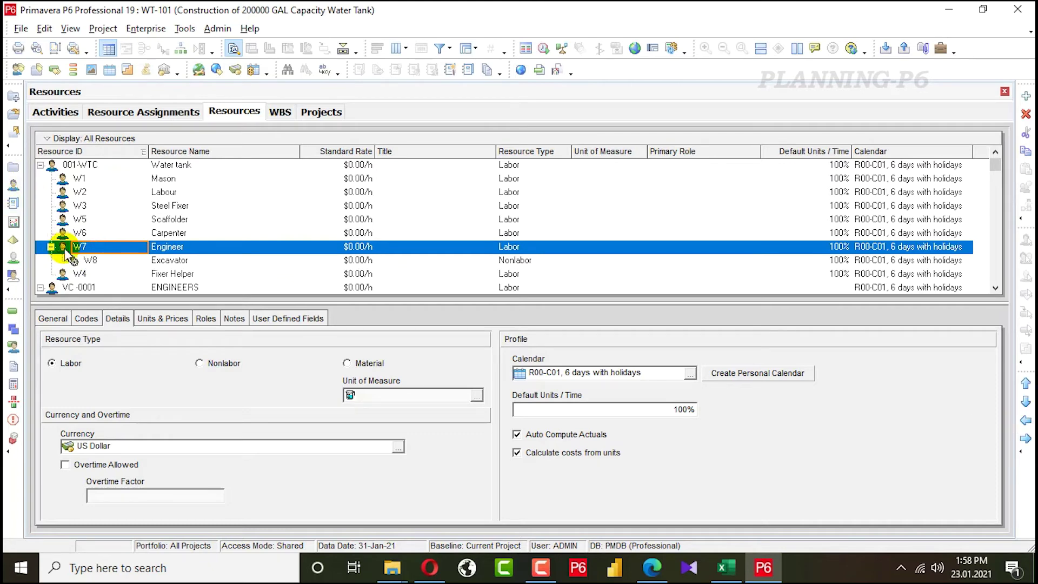
pyautogui.click(93, 261)
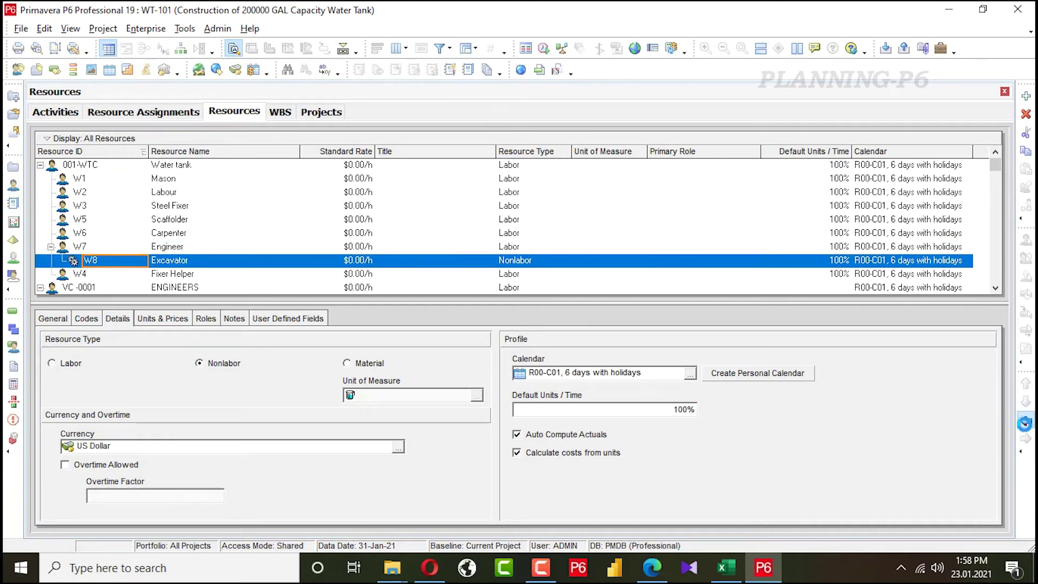
pyautogui.click(62, 273)
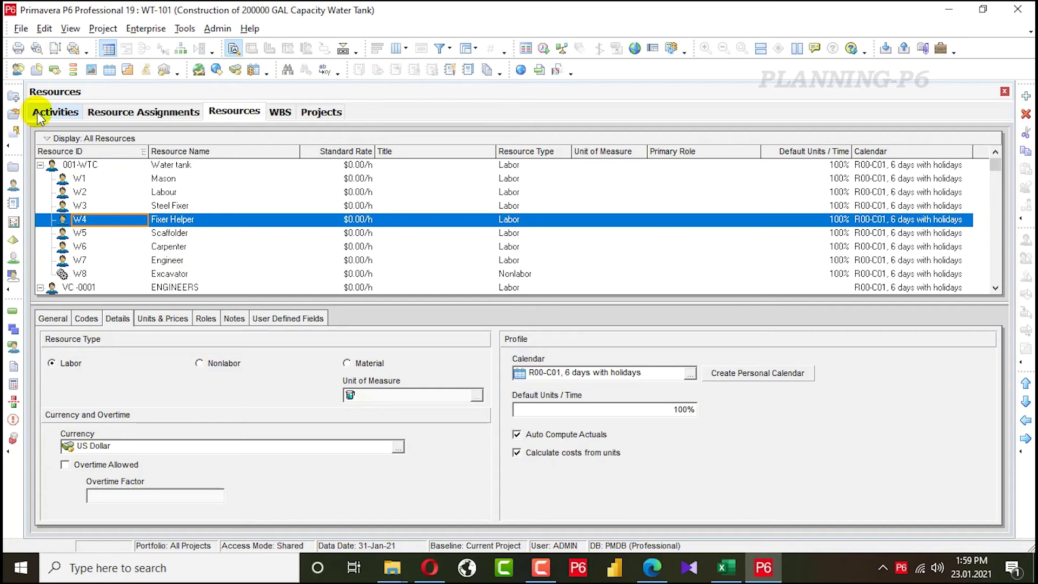
# In the project's activities, assign the W7 Engineer resource to activity A1010 Project Moblization.
pyautogui.click(67, 112)
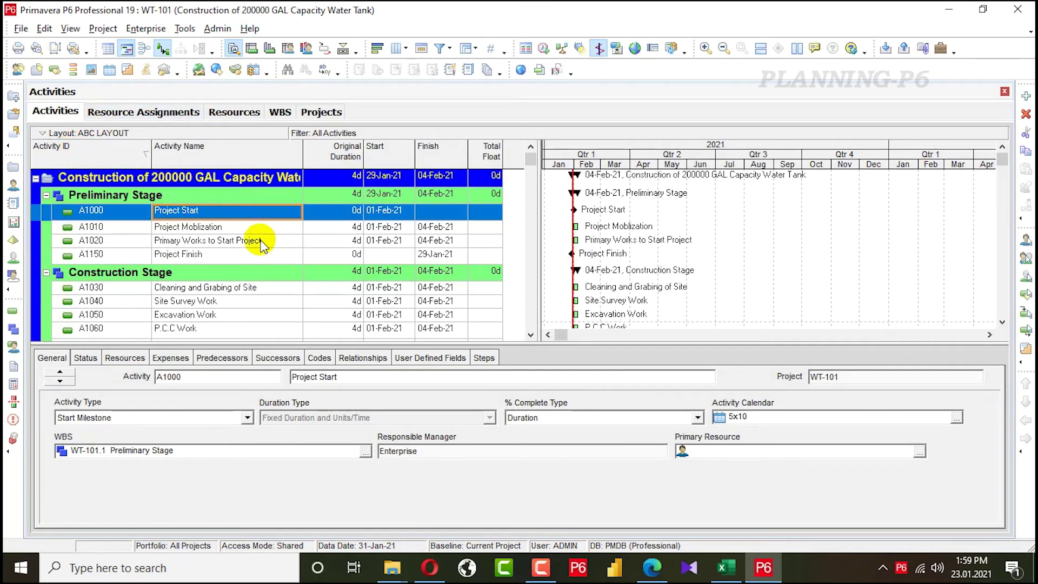
pyautogui.click(123, 359)
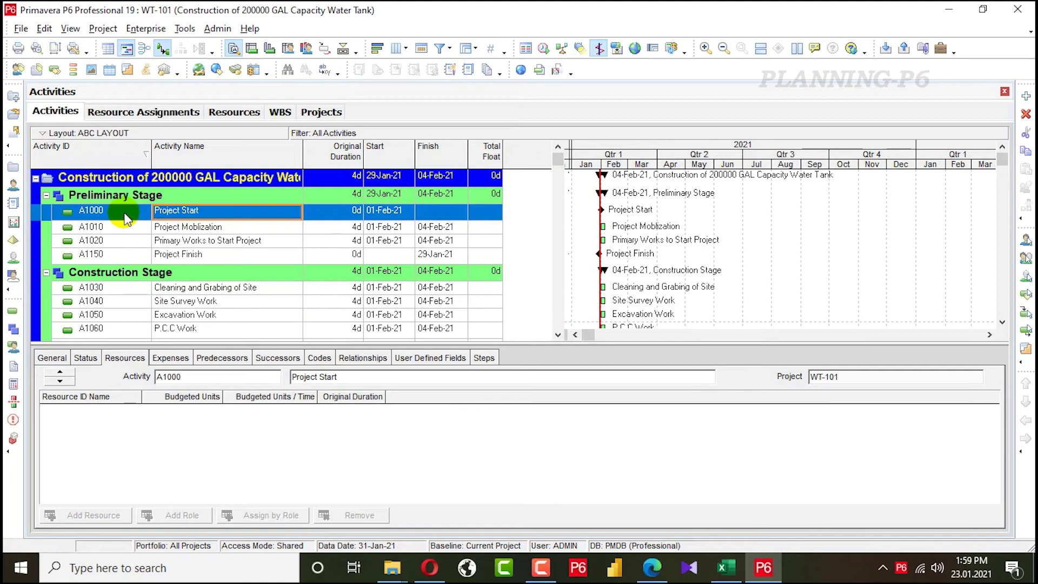
pyautogui.click(120, 232)
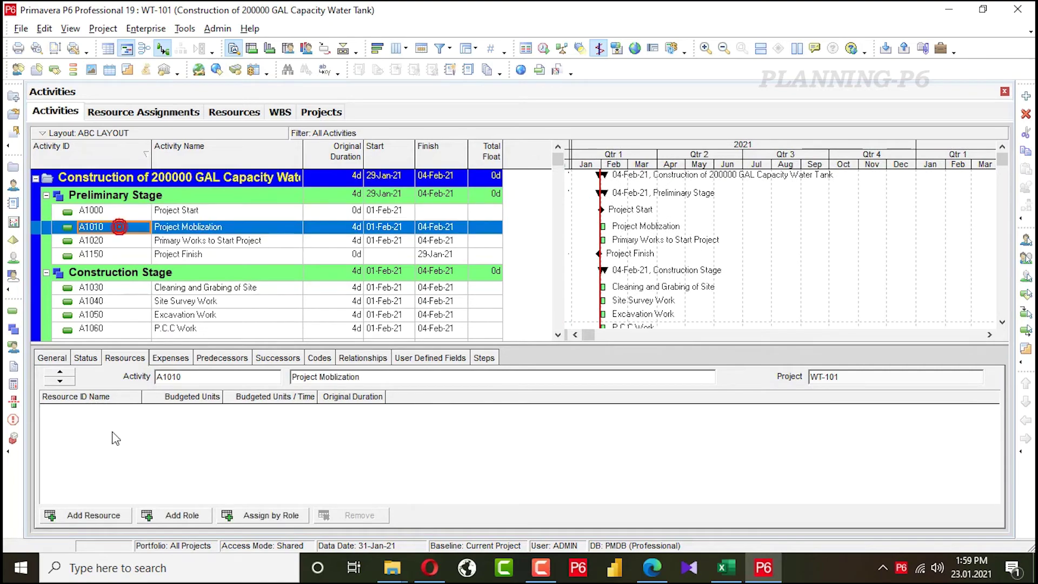
pyautogui.click(85, 511)
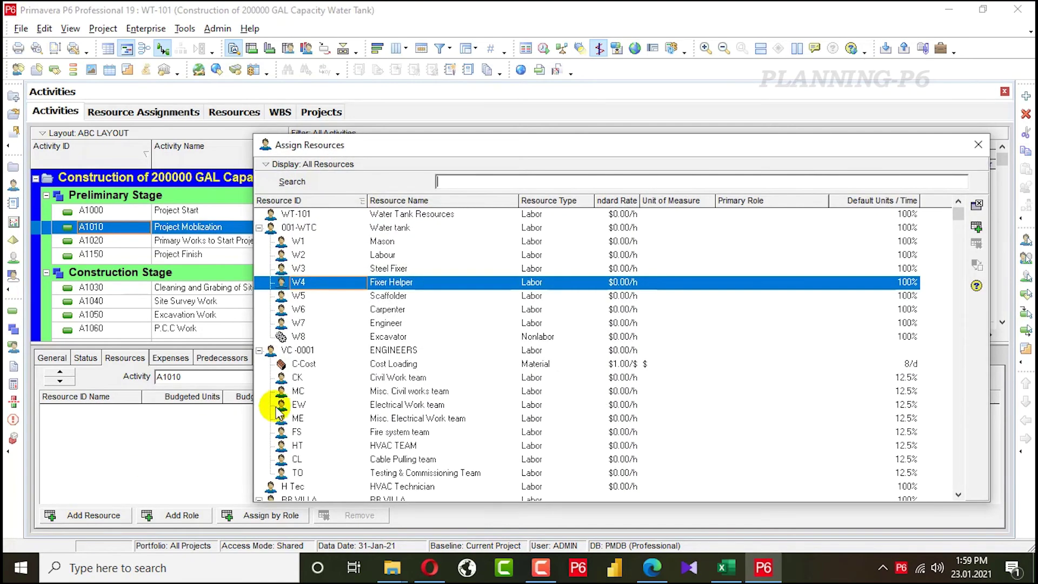
pyautogui.click(401, 323)
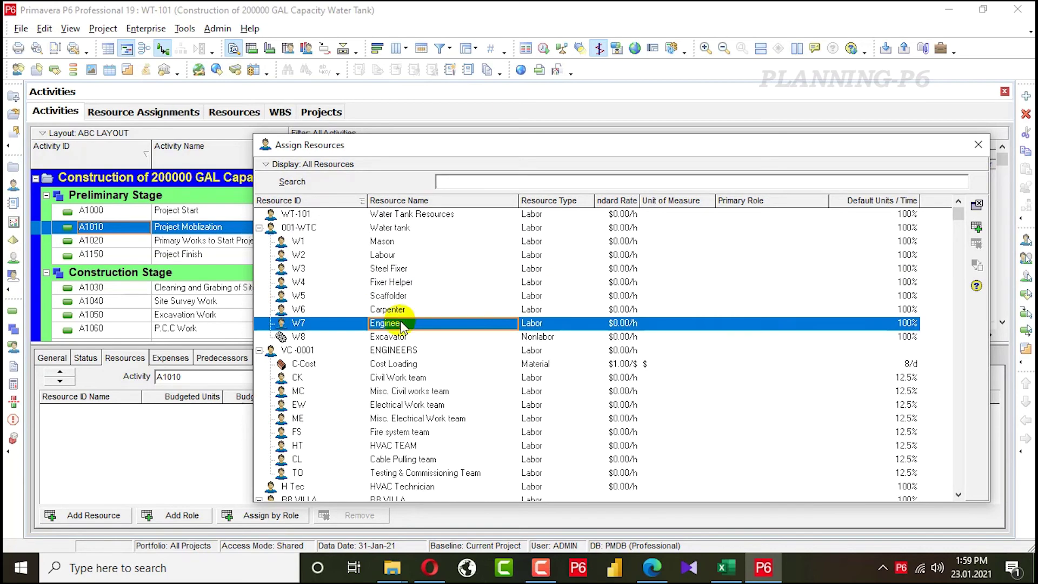
pyautogui.click(978, 144)
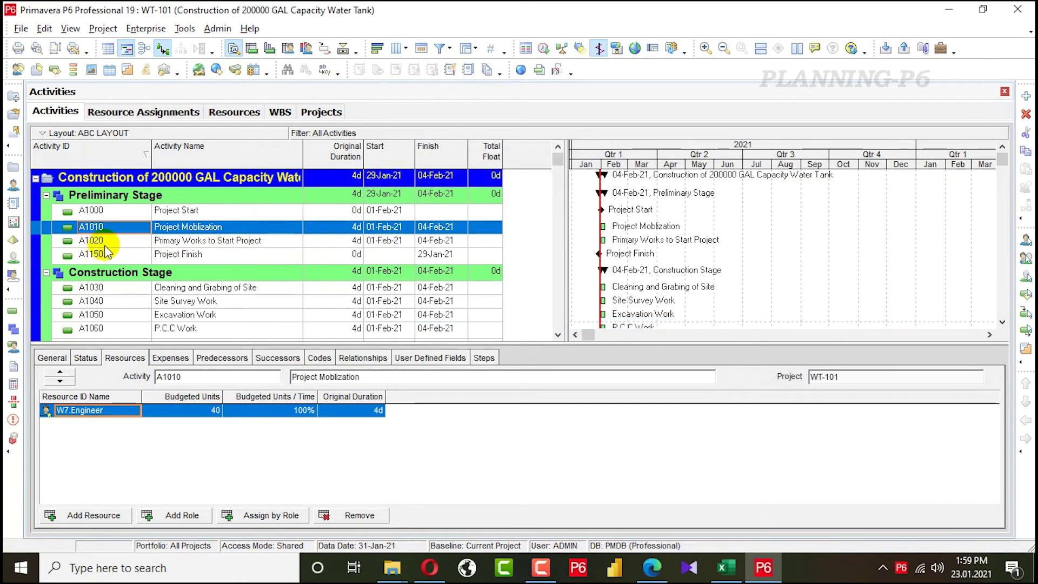
# Assign the W7 Engineer resource to activity A1140 Demoblization in the Completion Stage.
pyautogui.click(115, 240)
pyautogui.click(242, 228)
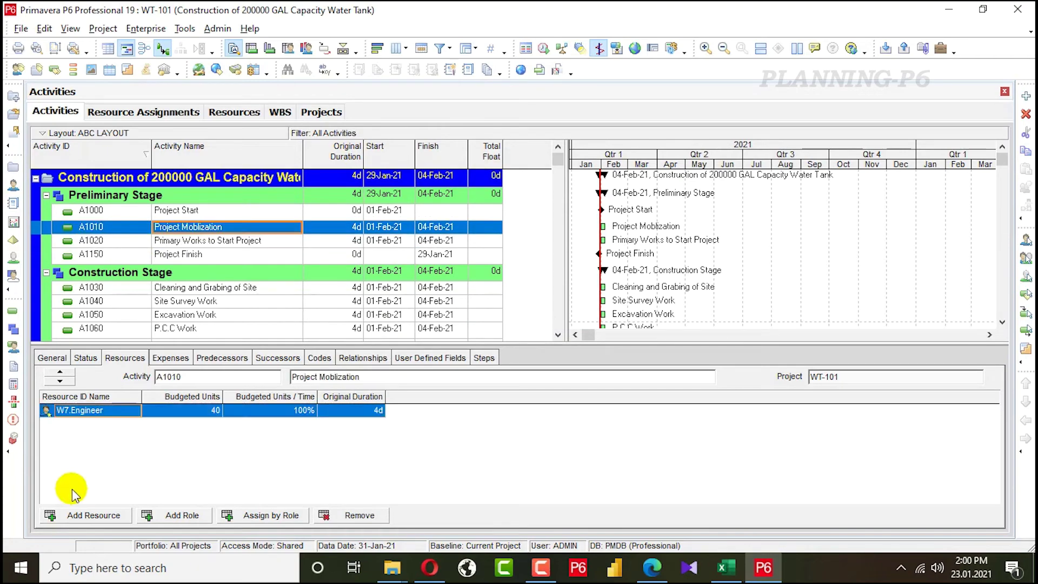
pyautogui.click(83, 515)
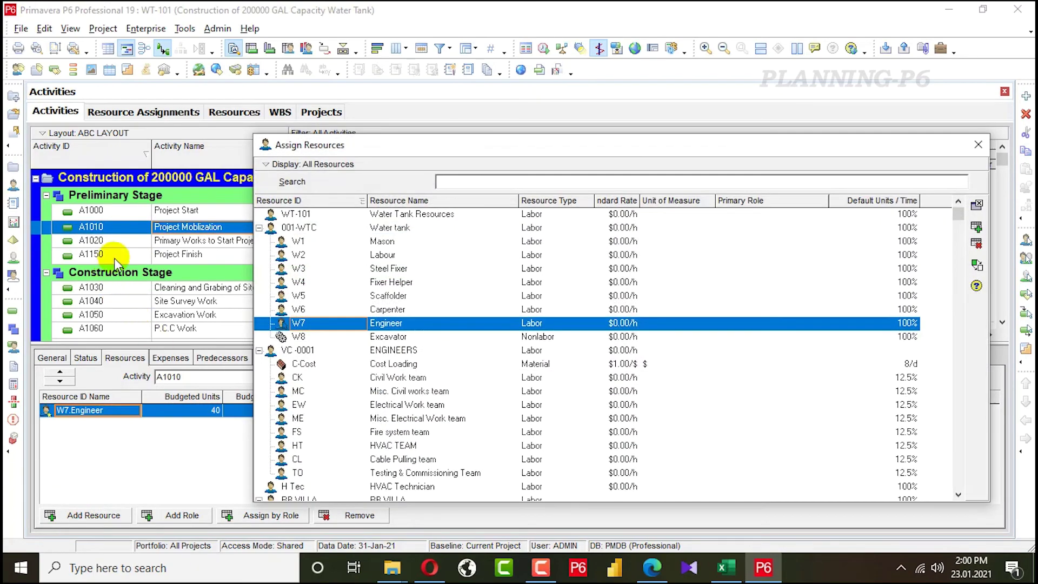
pyautogui.click(126, 240)
pyautogui.scroll(-3, 125, 243)
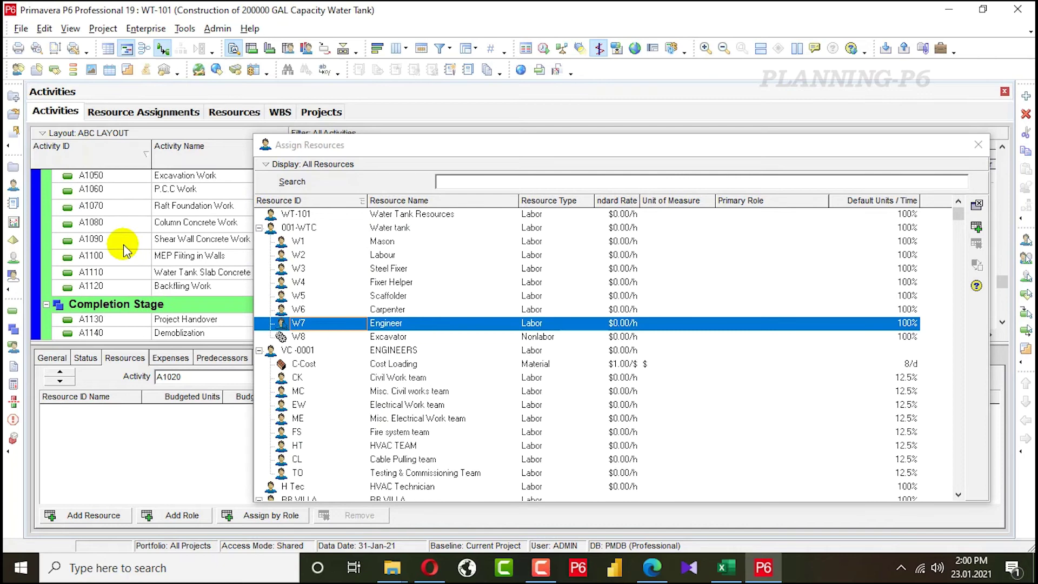
pyautogui.click(105, 332)
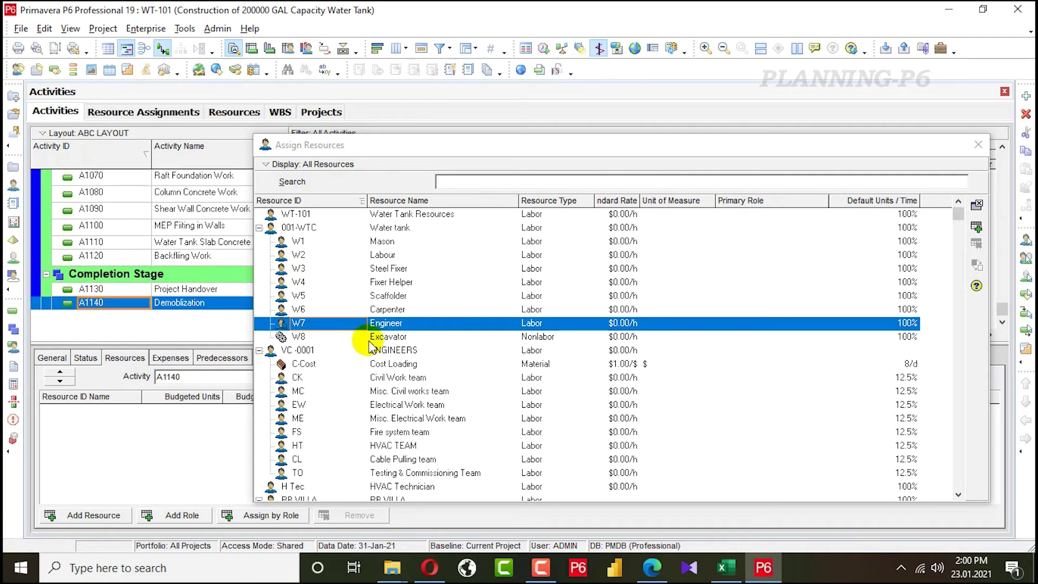
pyautogui.click(376, 324)
pyautogui.doubleClick(375, 324)
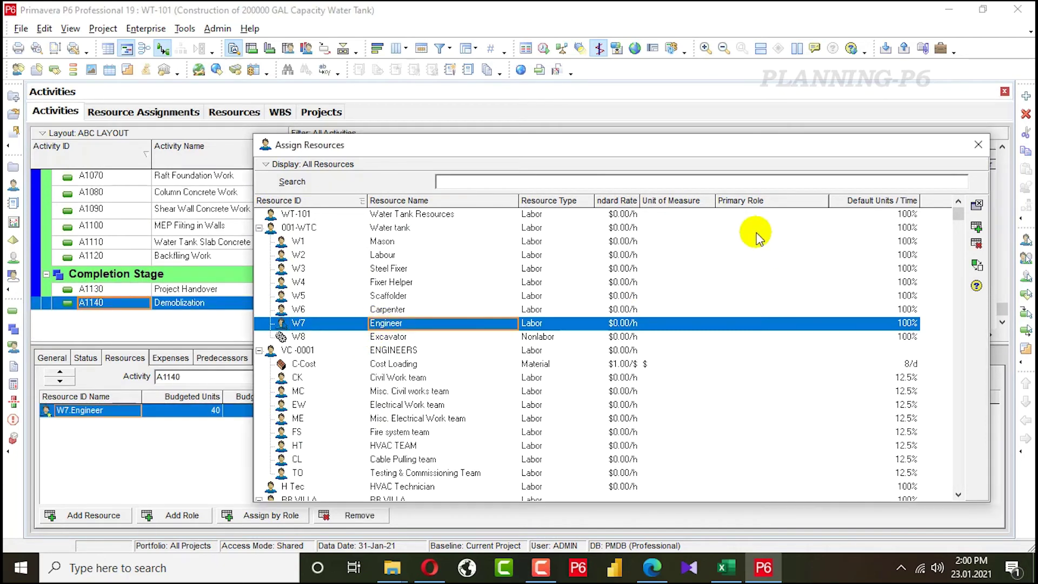
pyautogui.click(978, 144)
# Open the column settings of the activity table and search the available options for DURATION.
pyautogui.scroll(4, 352, 257)
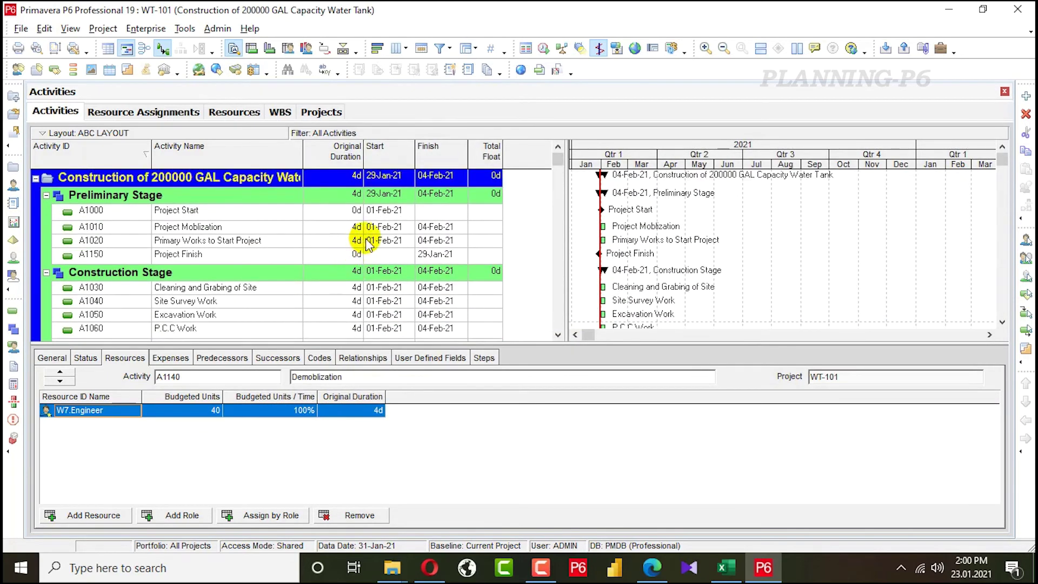
pyautogui.click(81, 357)
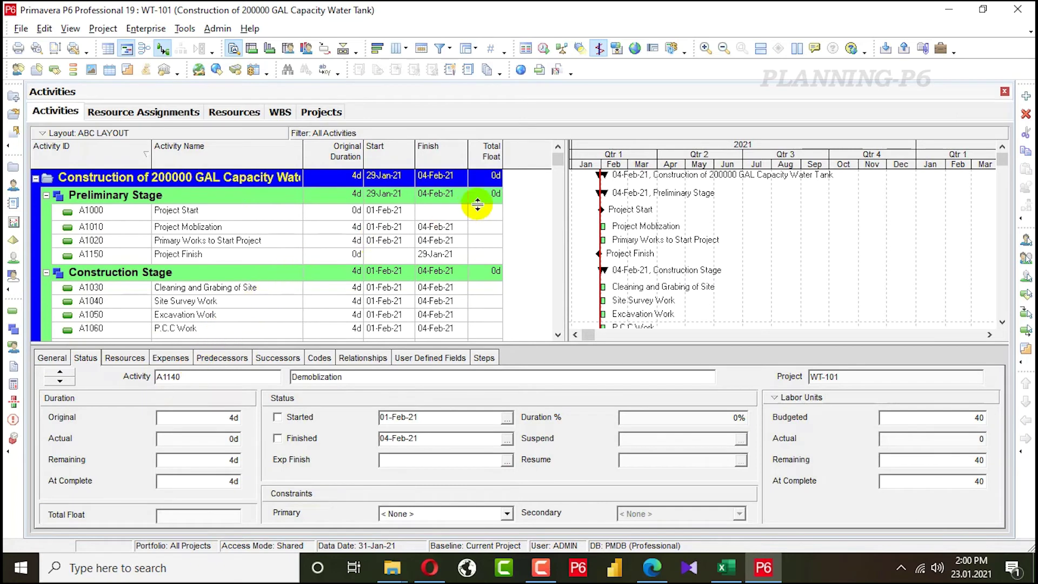
pyautogui.rightClick(535, 162)
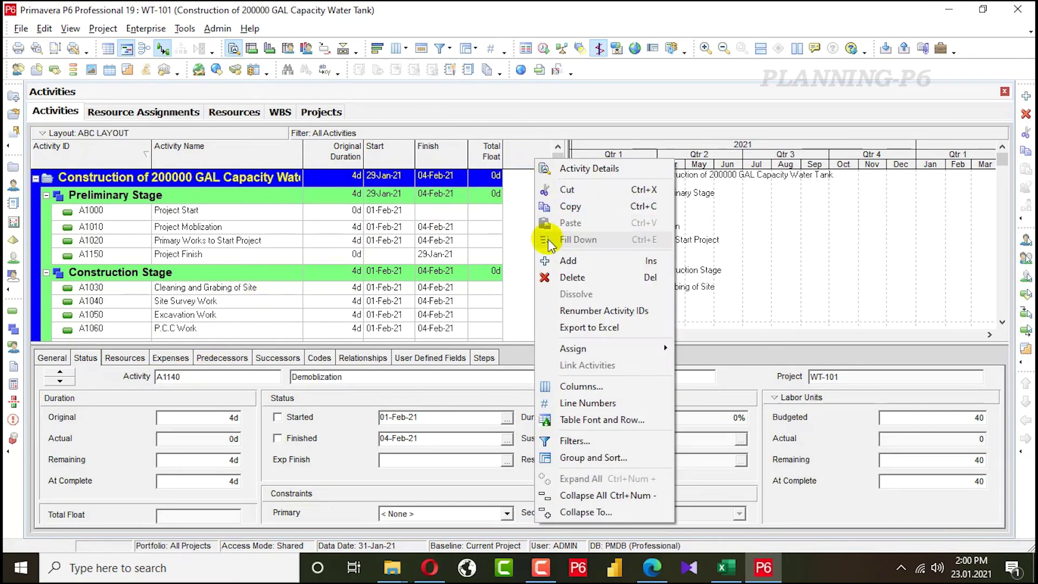
pyautogui.click(54, 357)
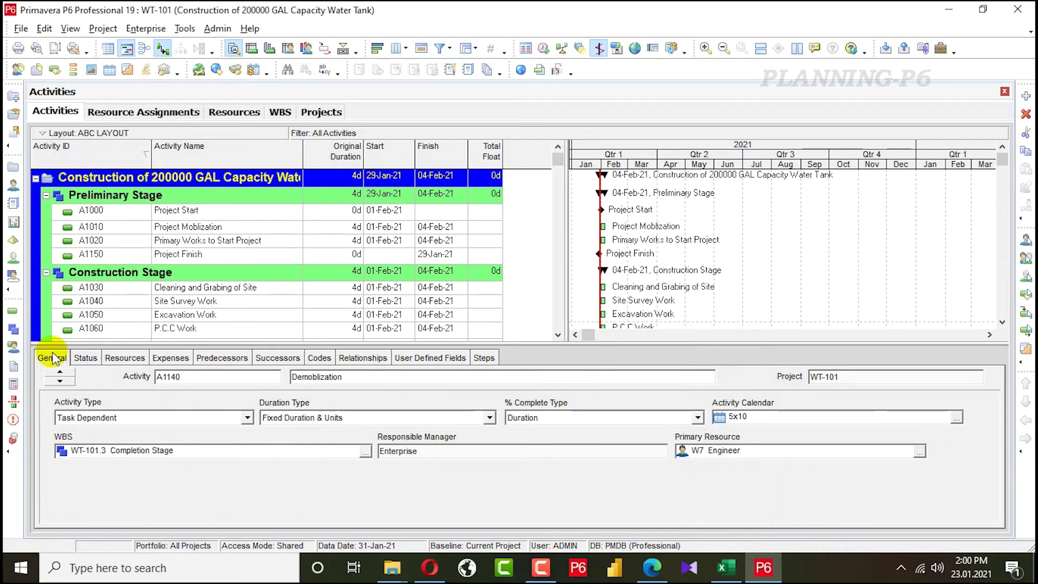
pyautogui.rightClick(529, 158)
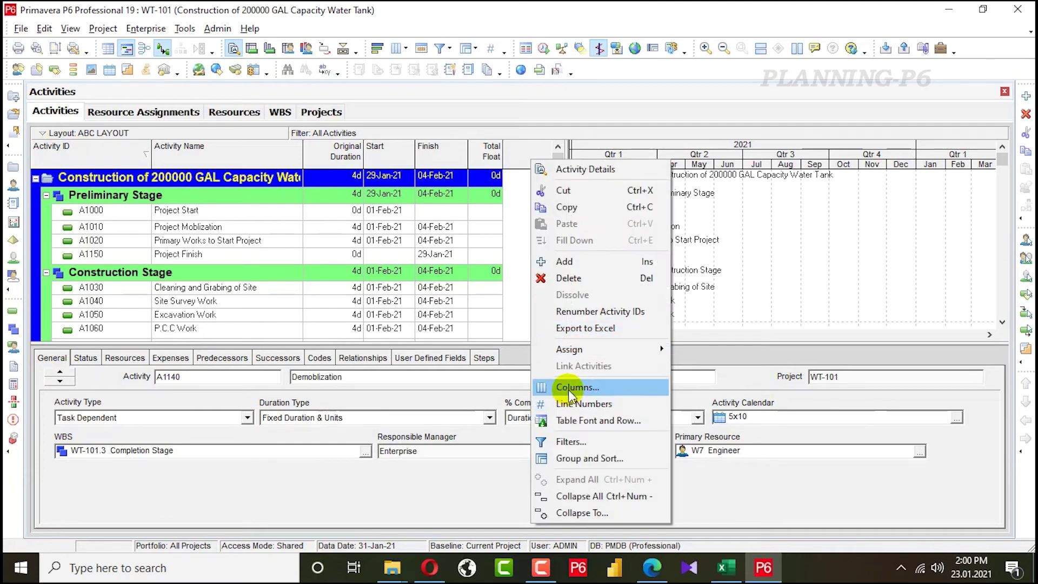
pyautogui.click(569, 388)
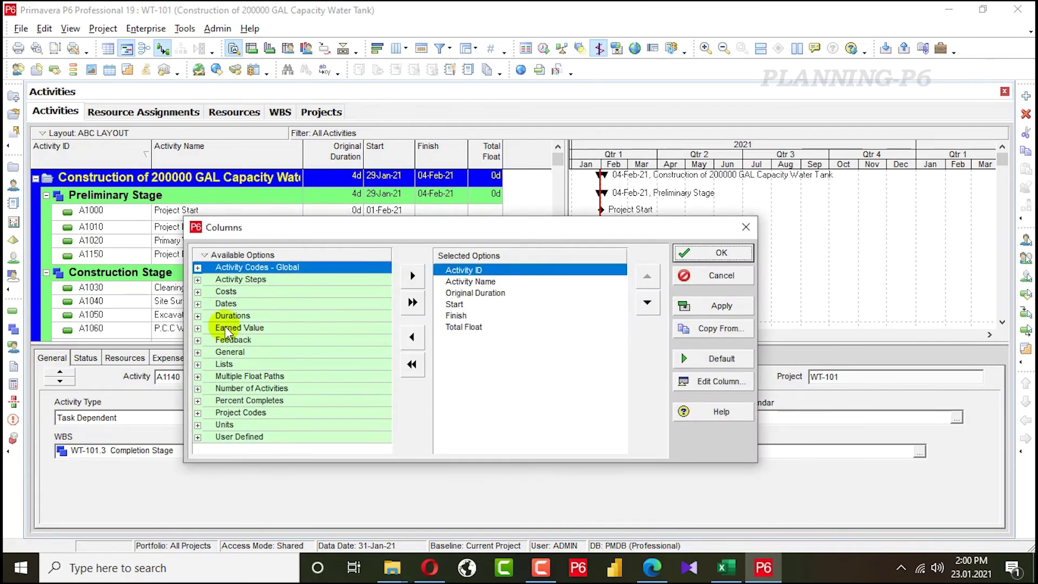
pyautogui.click(222, 316)
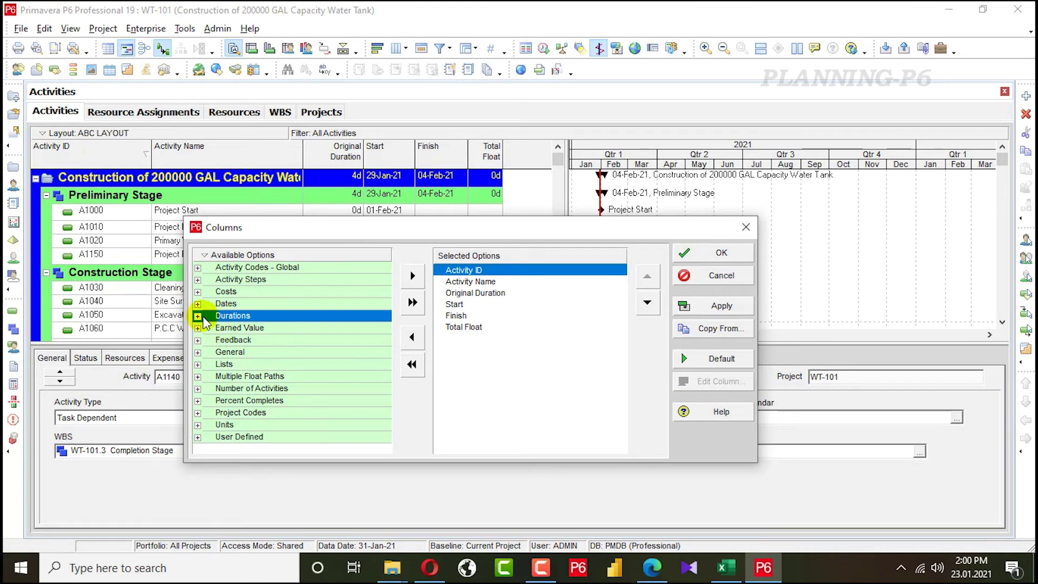
pyautogui.rightClick(235, 255)
pyautogui.click(250, 267)
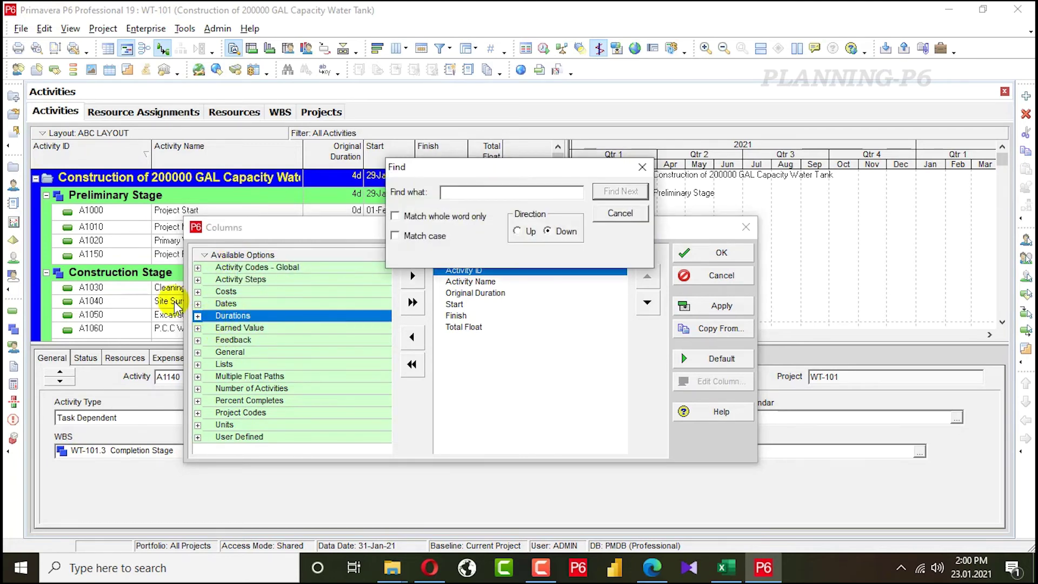
pyautogui.write('dURA')
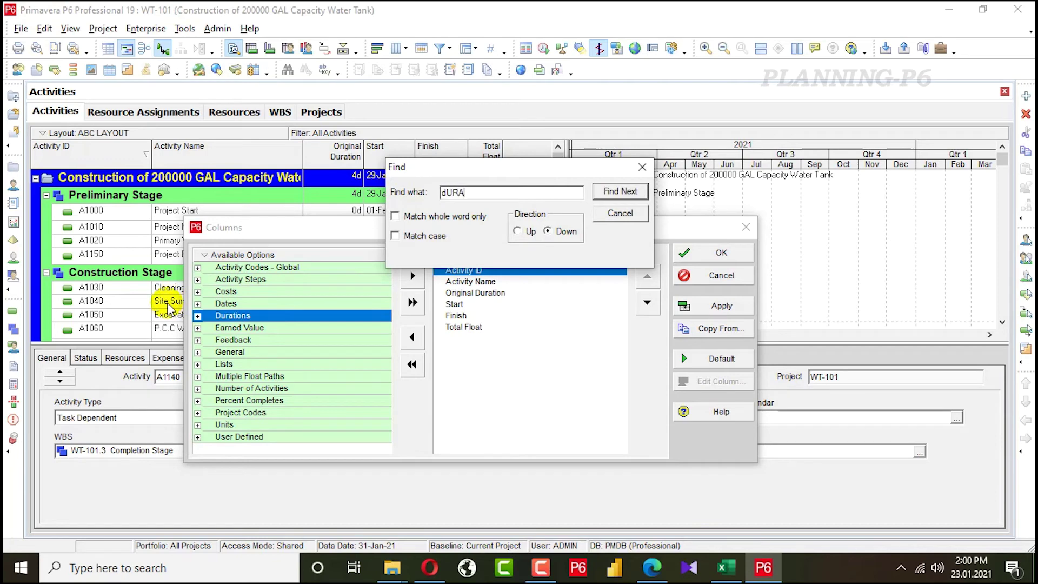
pyautogui.write('DURATION')
pyautogui.press('Return')
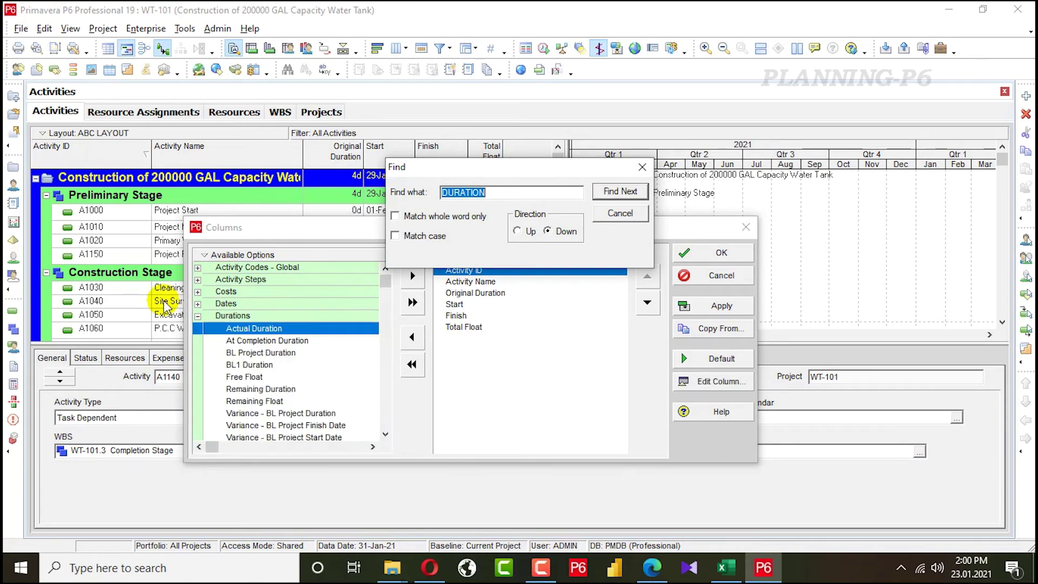
# Go through the DURATION matches to Duration Type in the General group and add it to the selected columns.
pyautogui.press('Return')
pyautogui.press('Return')
pyautogui.press('Return')
pyautogui.press('Return')
pyautogui.press('Return')
pyautogui.press('Return')
pyautogui.press('Return')
pyautogui.press('Return')
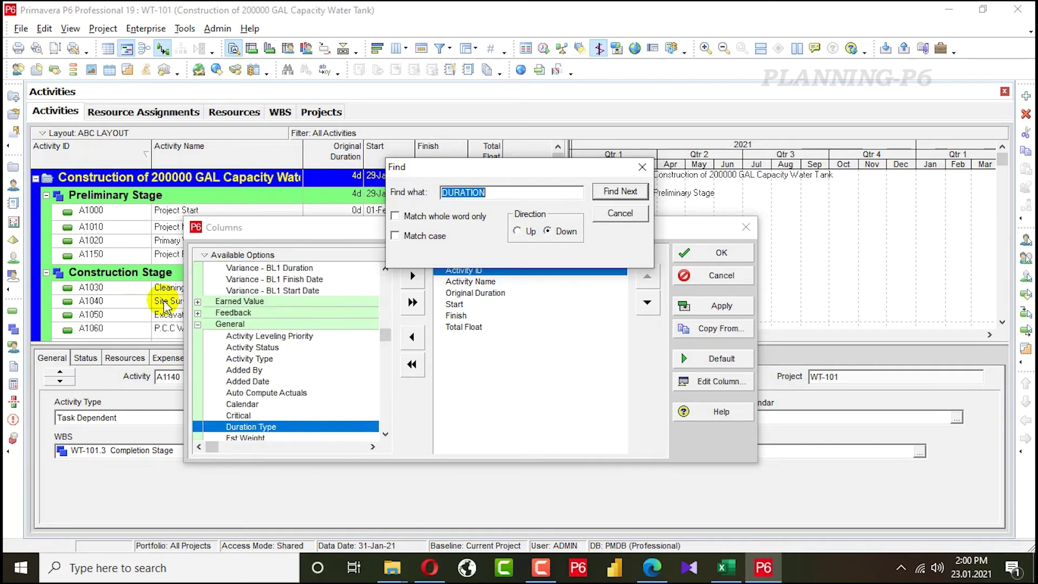
pyautogui.press('Return')
pyautogui.press('Return')
pyautogui.press('Return')
pyautogui.press('Return')
pyautogui.press('Return')
pyautogui.press('Return')
pyautogui.press('Return')
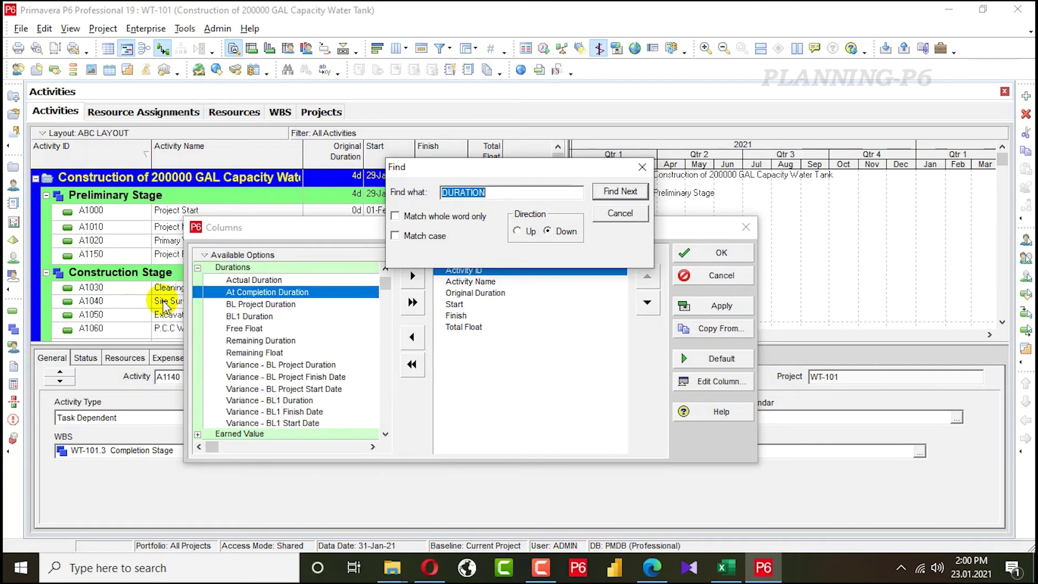
pyautogui.press('Return')
pyautogui.press('Return')
pyautogui.press('Return')
pyautogui.press('Return')
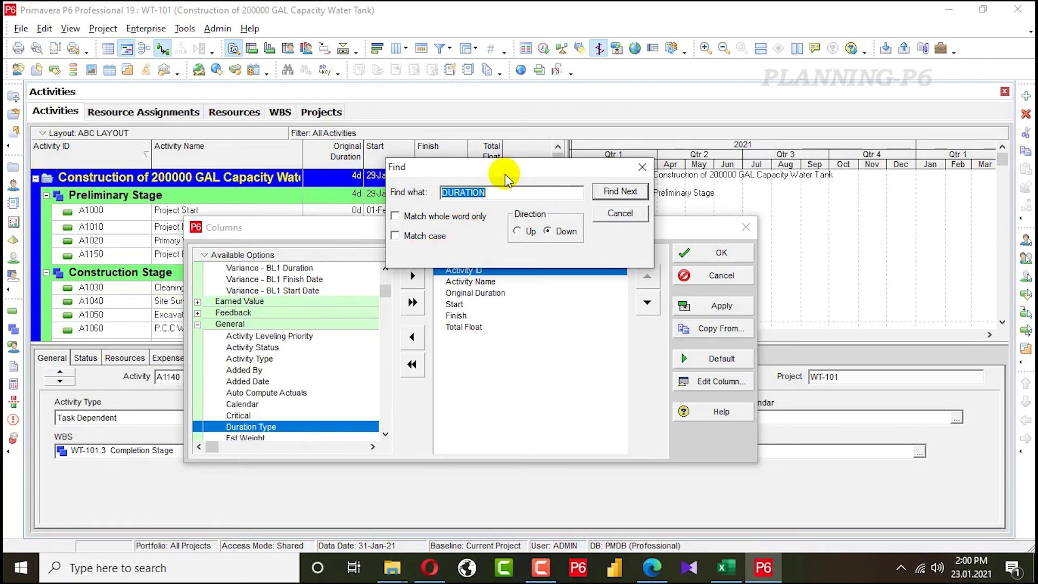
pyautogui.moveTo(502, 166); pyautogui.dragTo(549, 108)
pyautogui.click(412, 275)
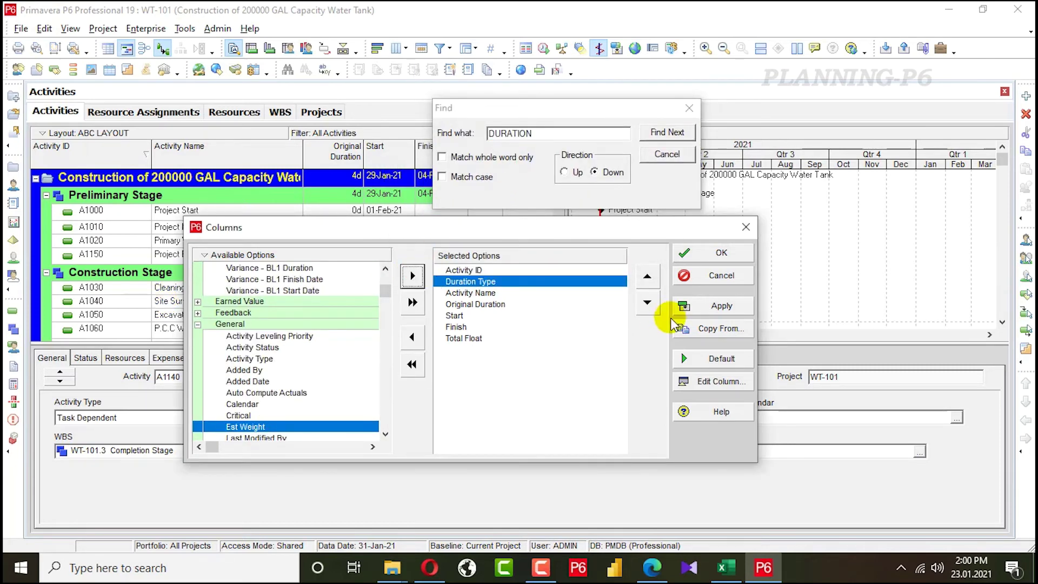
# Move Duration Type below Total Float in the selected columns and apply the column settings.
pyautogui.click(647, 303)
pyautogui.click(648, 303)
pyautogui.click(647, 303)
pyautogui.click(648, 304)
pyautogui.click(648, 303)
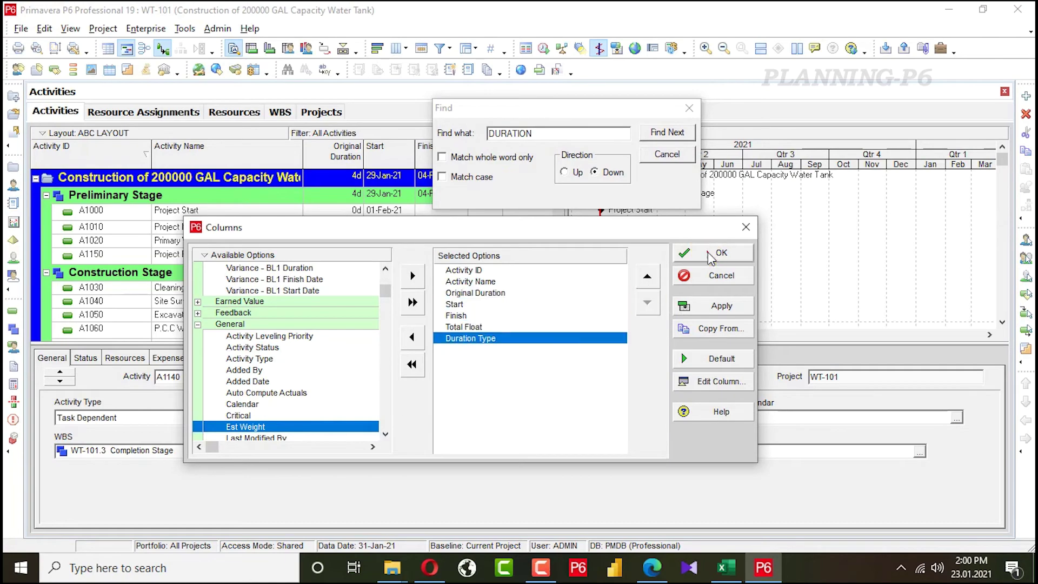
pyautogui.click(712, 253)
# Enlarge the activity table beside the Gantt chart and widen the Duration Type column so its values are readable.
pyautogui.scroll(10, 530, 262)
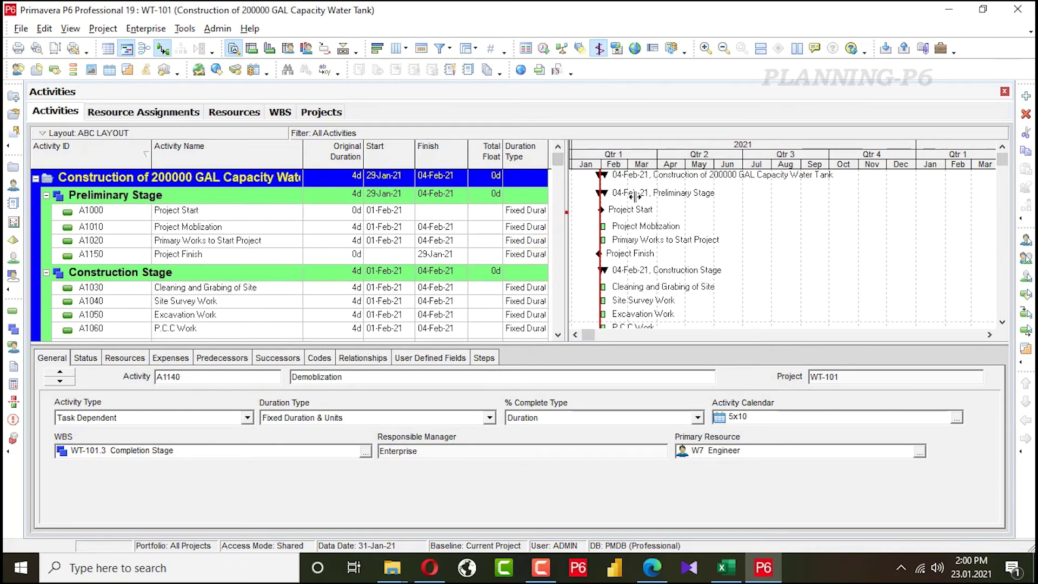
pyautogui.moveTo(634, 196); pyautogui.dragTo(636, 196)
pyautogui.moveTo(549, 158); pyautogui.dragTo(613, 147)
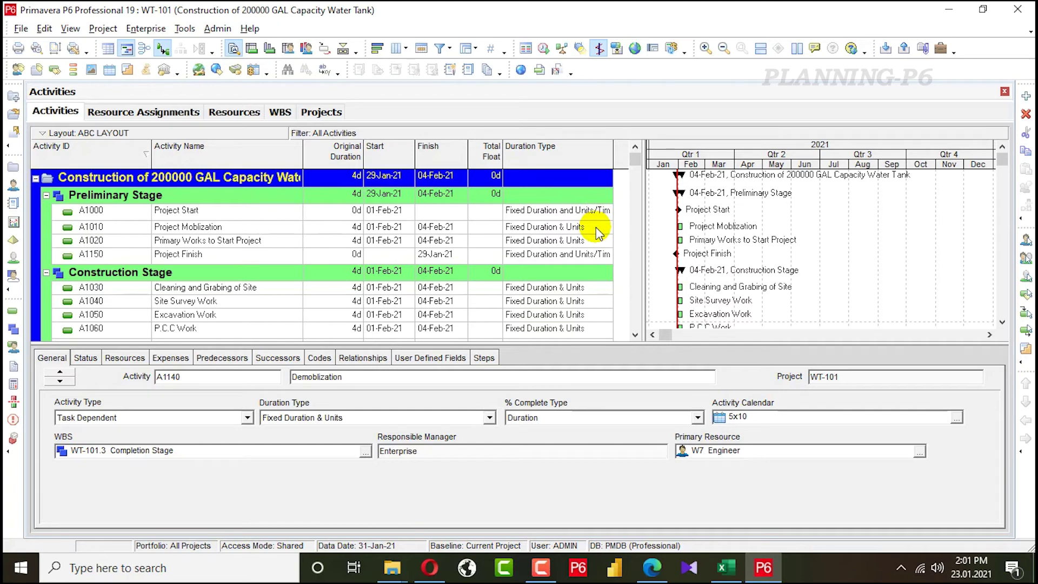
# Set the duration type of the Project Moblization activity (A1010) to Fixed Units/Time.
pyautogui.click(598, 232)
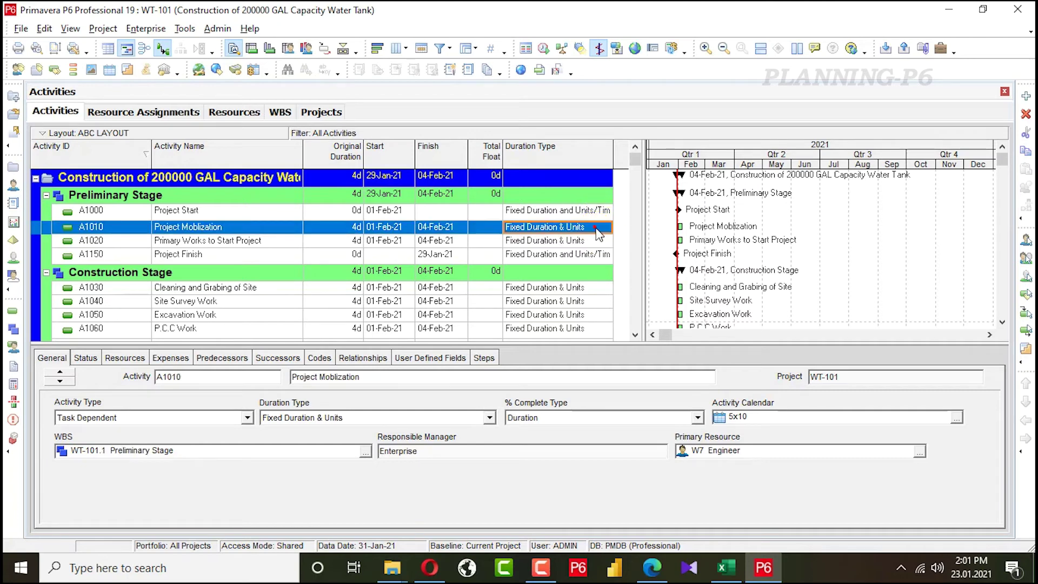
pyautogui.click(606, 226)
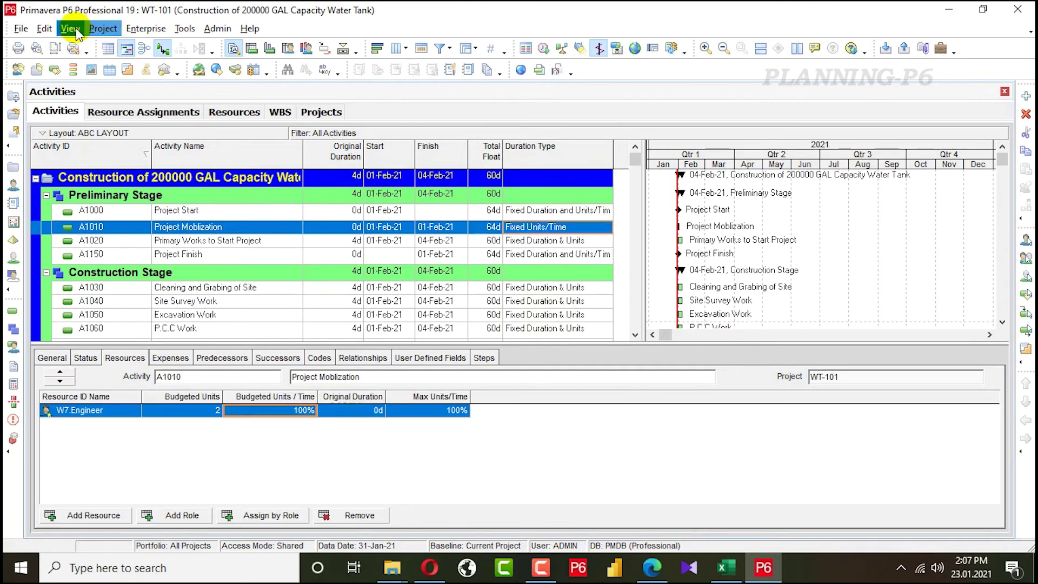
# Change the user preferences so that resource units/time is shown as units/duration (4h/d).
pyautogui.click(70, 28)
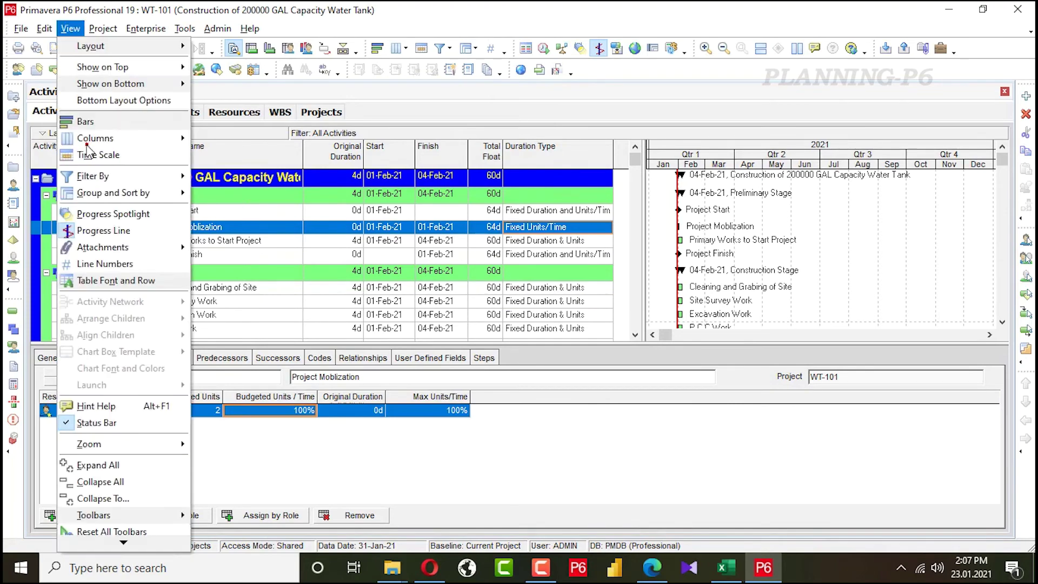
pyautogui.click(44, 28)
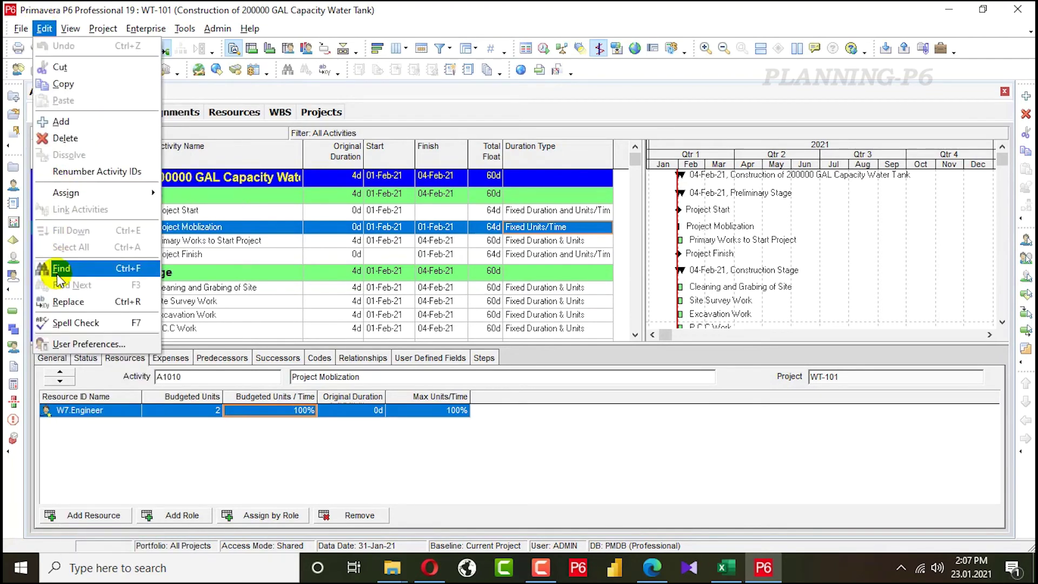
pyautogui.click(59, 343)
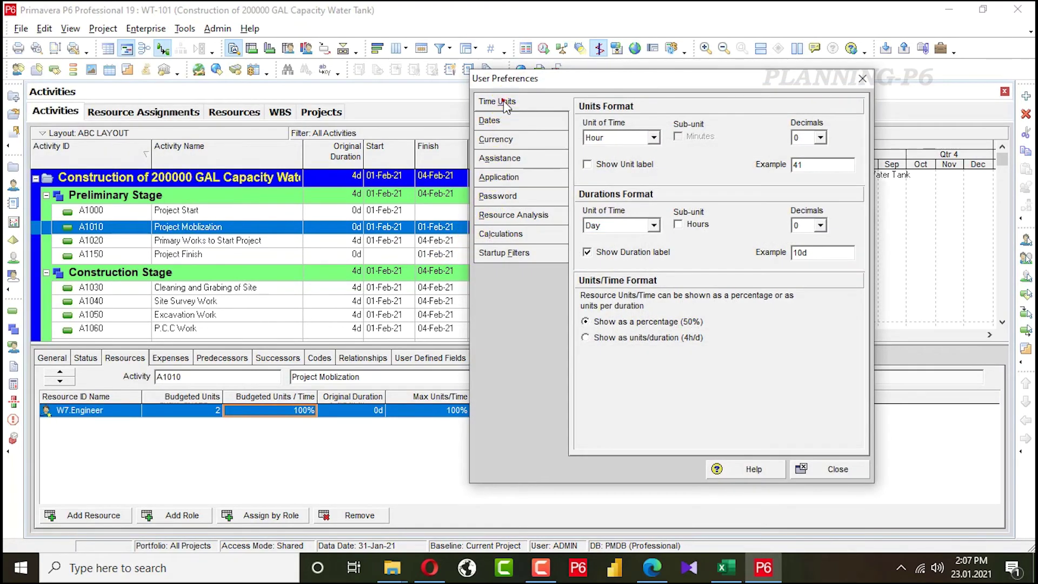
pyautogui.click(631, 339)
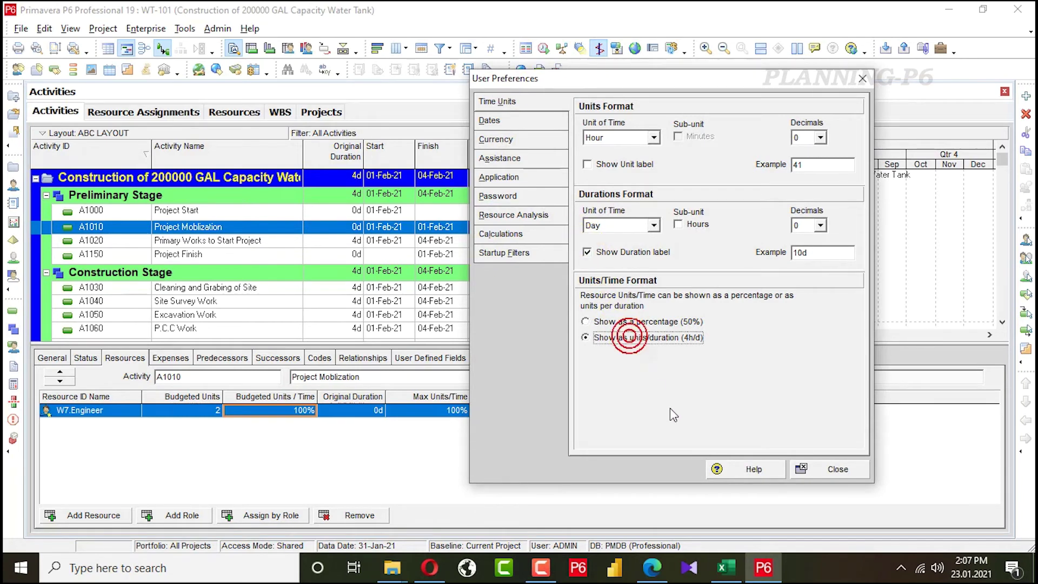
pyautogui.click(839, 469)
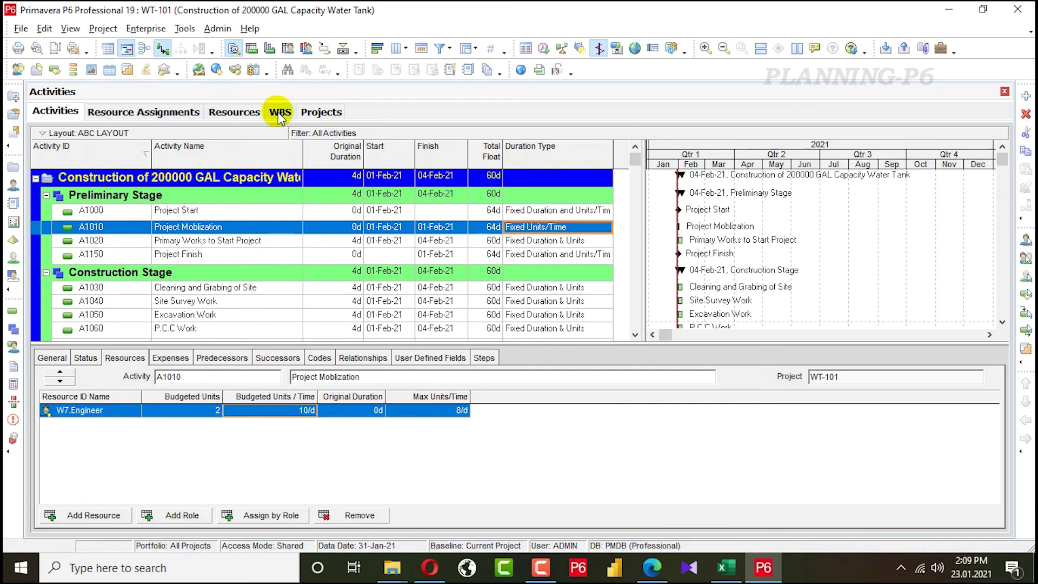
# Set the Default Units / Time of the resources W1 Mason and W2 Labour to 8 per day.
pyautogui.click(249, 115)
pyautogui.moveTo(660, 410); pyautogui.dragTo(428, 389)
pyautogui.write('8')
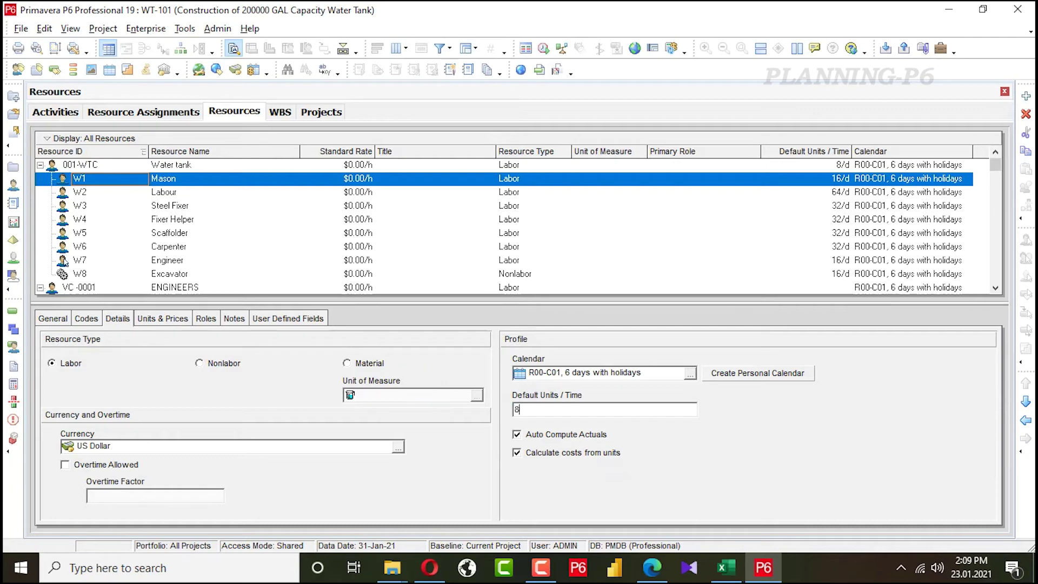
pyautogui.click(163, 192)
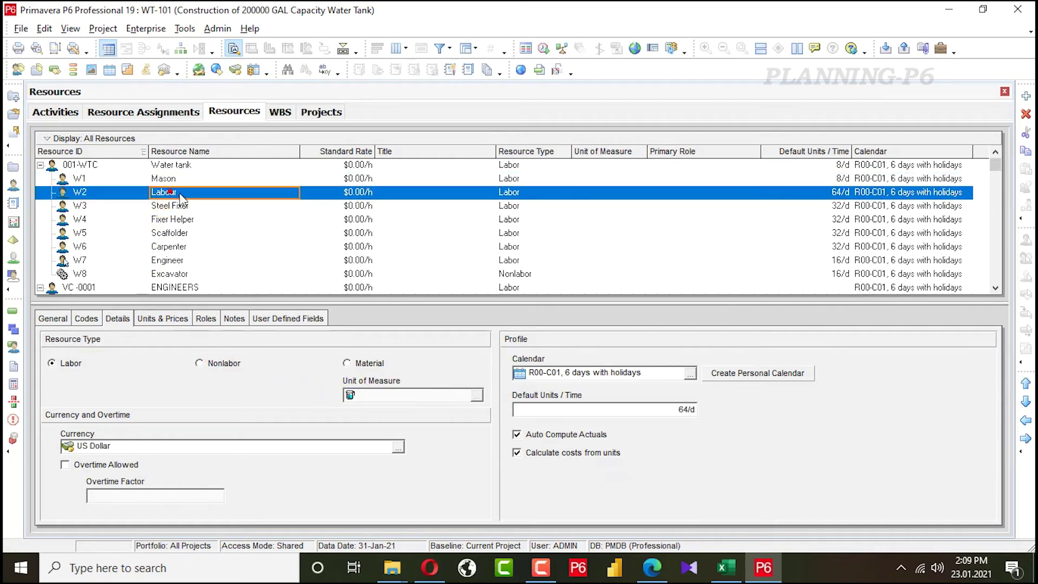
pyautogui.click(617, 404)
pyautogui.write('8')
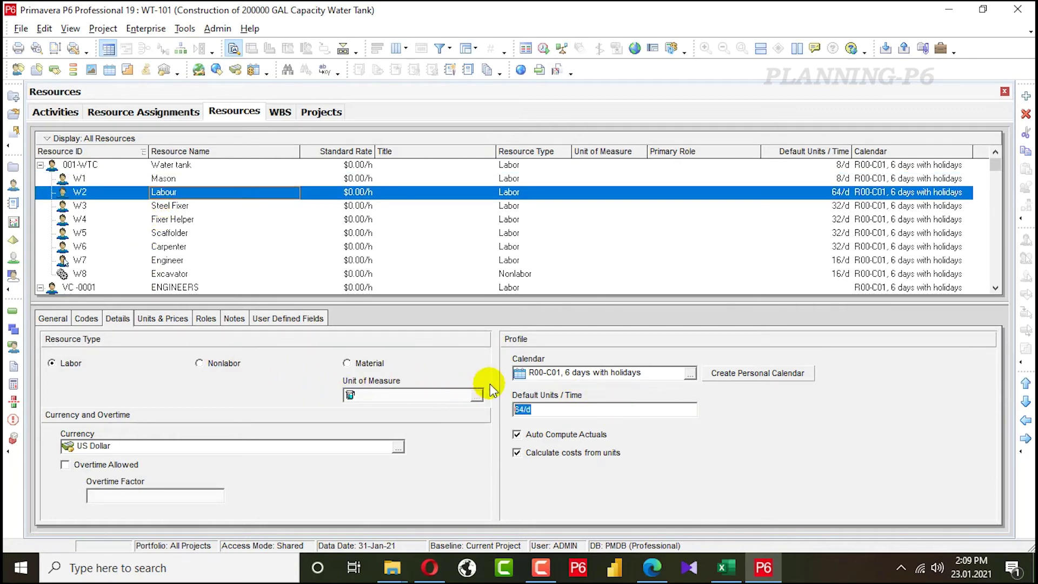
# Set the default units/time of the Labour, Steel Fixer and Fixer Helper resources to 8/d.
pyautogui.click(222, 206)
pyautogui.click(582, 409)
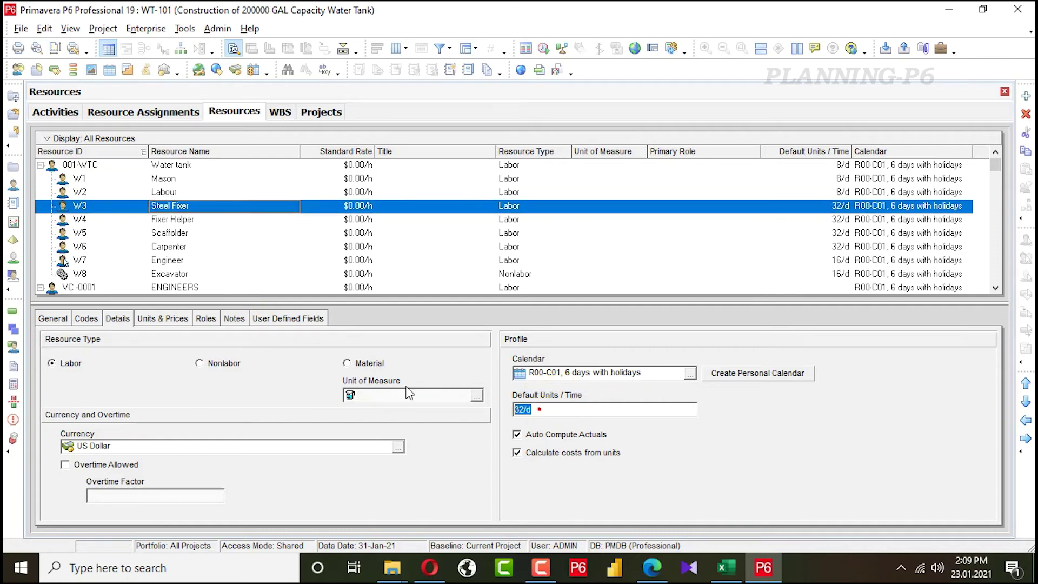
pyautogui.click(172, 219)
pyautogui.click(621, 411)
pyautogui.write('8')
# Set the default units/time of the Scaffolder and Carpenter resources to 8/d.
pyautogui.click(128, 233)
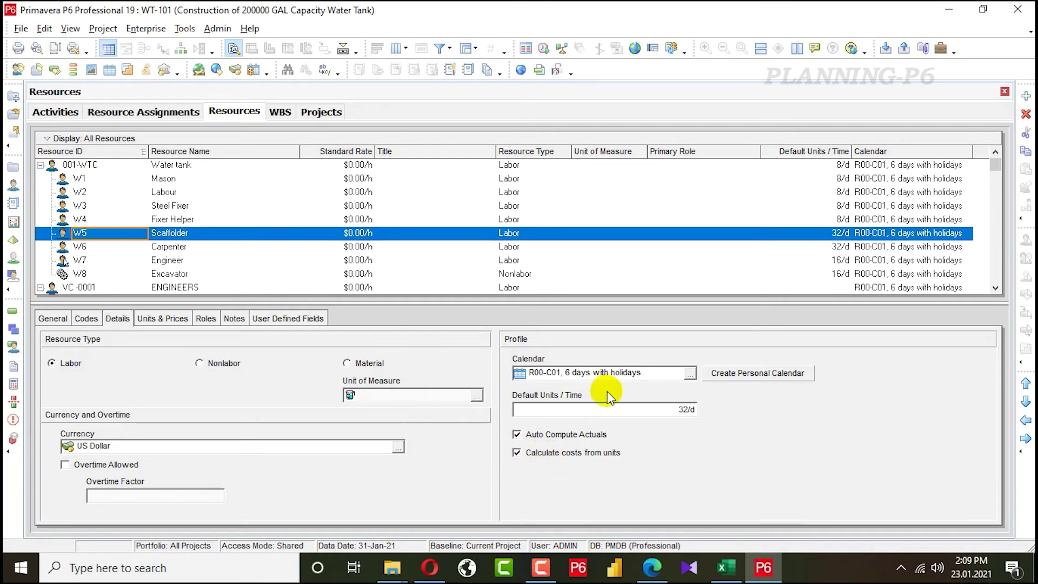
pyautogui.click(614, 413)
pyautogui.write('8')
pyautogui.click(109, 247)
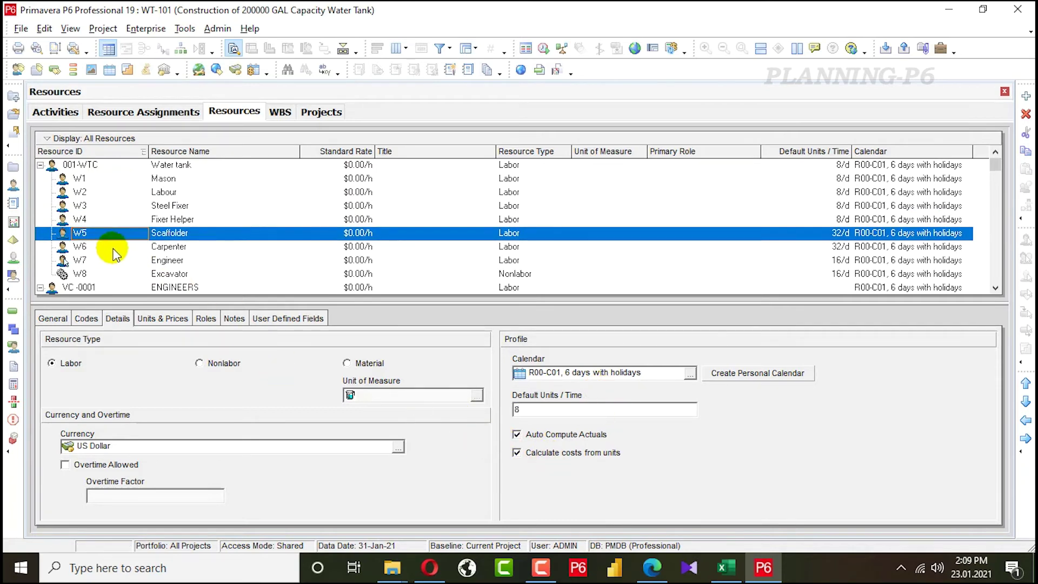
pyautogui.click(633, 409)
pyautogui.write('8')
# Set the default units/time of the Engineer and Excavator resources to 8/d.
pyautogui.click(103, 262)
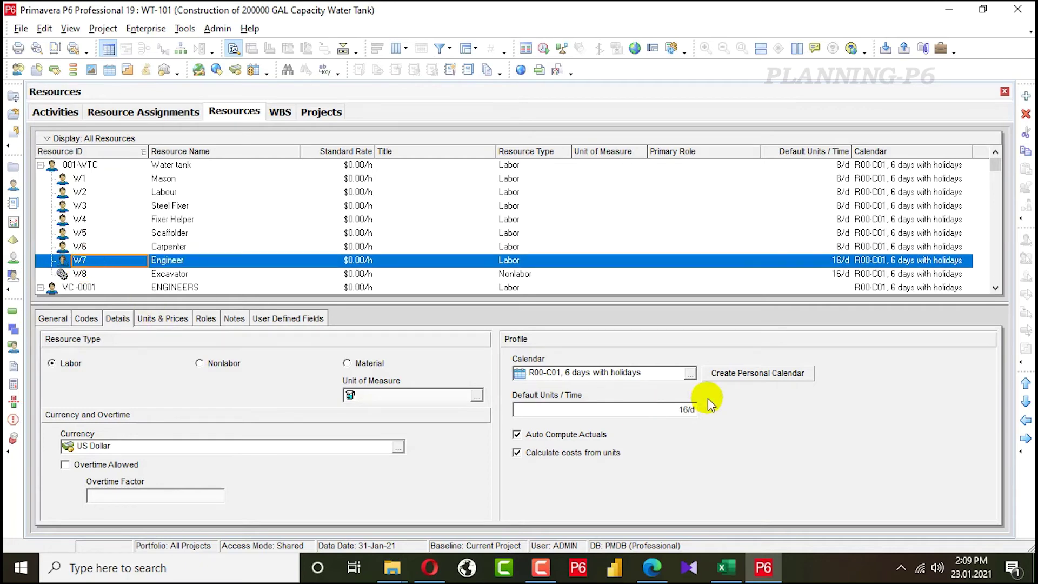
pyautogui.click(656, 410)
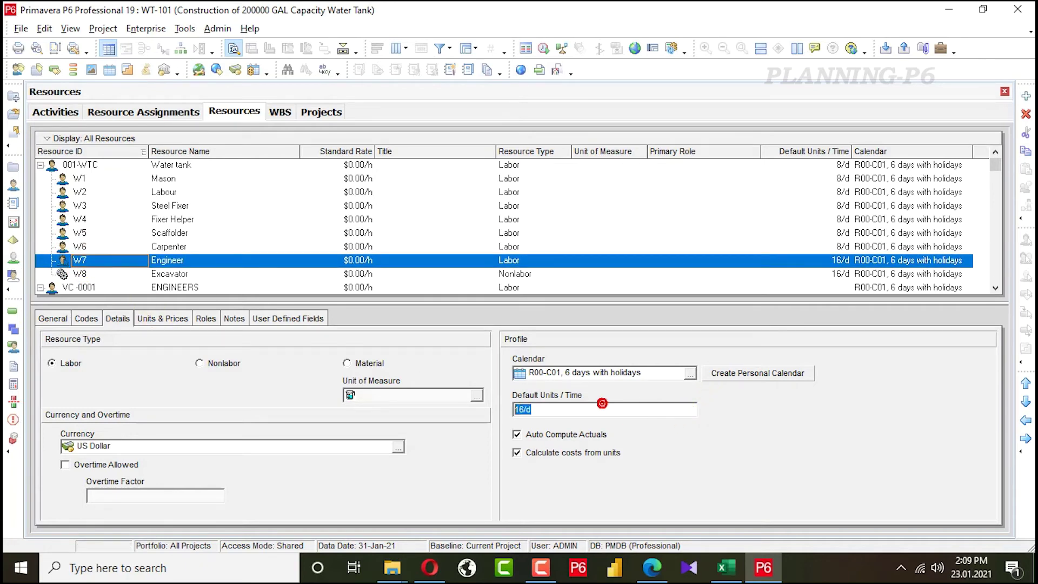
pyautogui.click(169, 272)
pyautogui.click(644, 411)
pyautogui.doubleClick(645, 411)
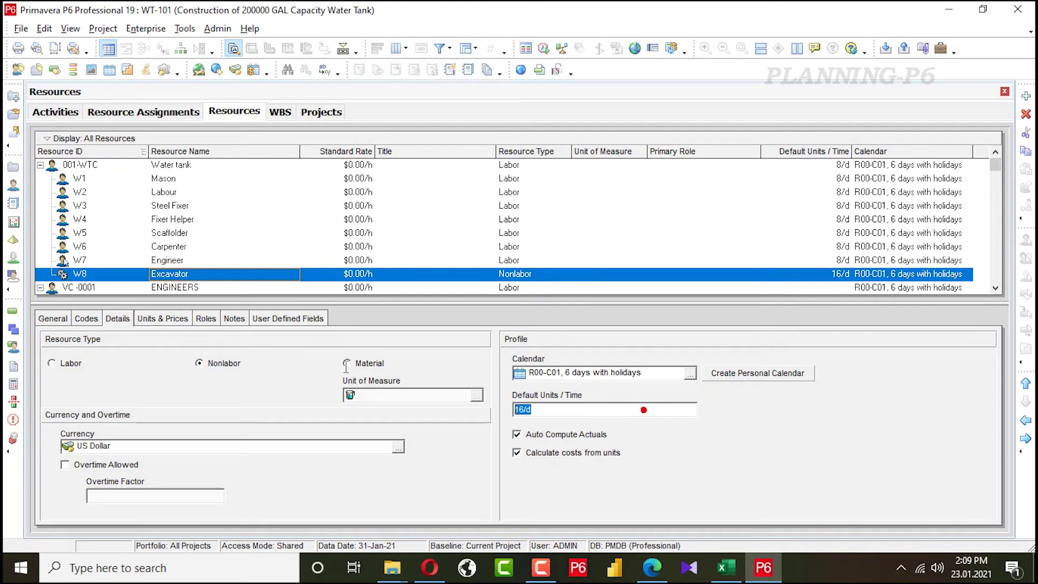
# Set the max units/time of the Mason resource to 24/d and of the Labour resource to 96/d.
pyautogui.click(134, 176)
pyautogui.click(179, 318)
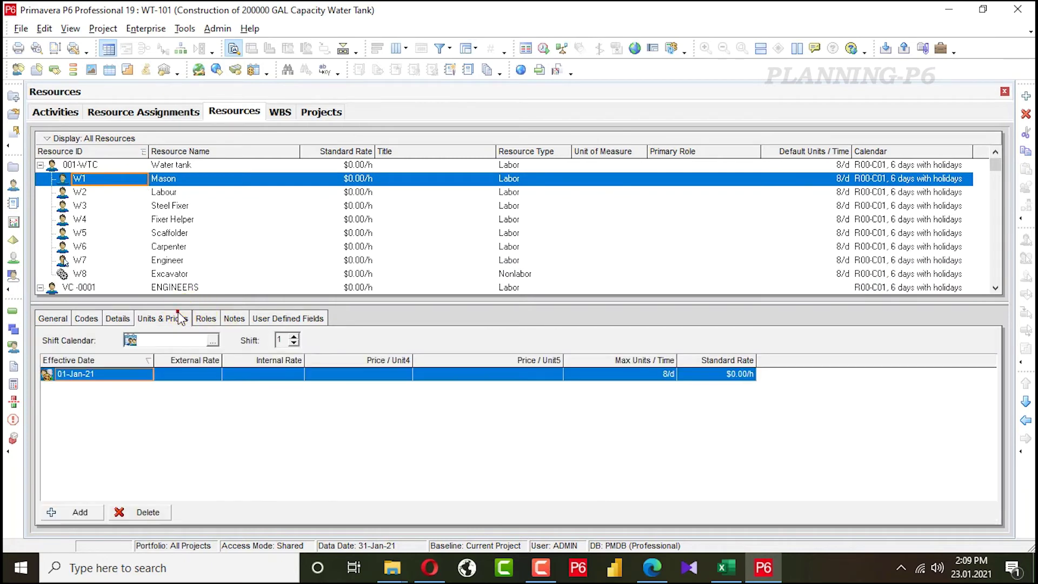
pyautogui.click(620, 374)
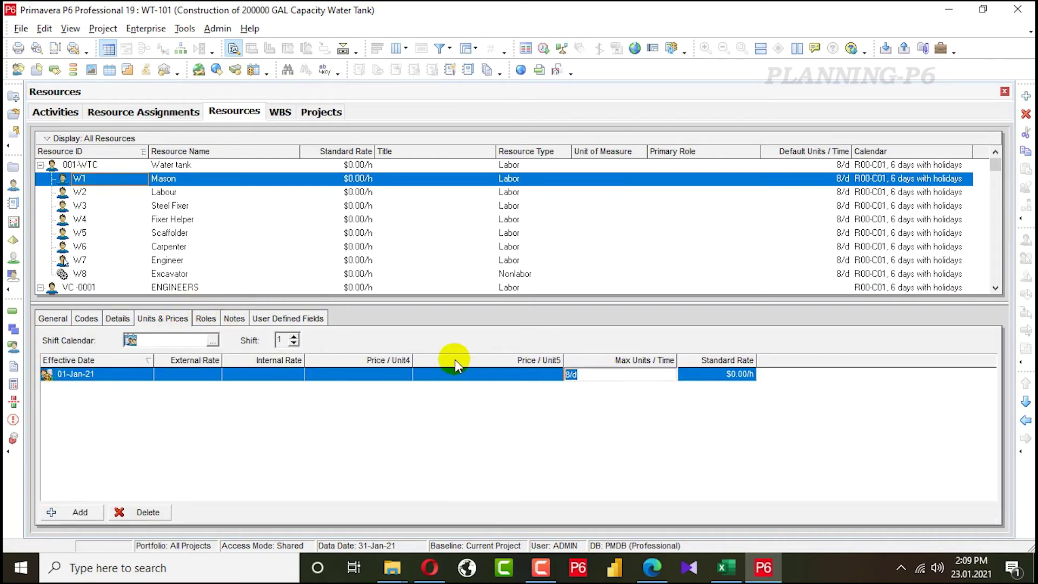
pyautogui.write('24')
pyautogui.click(161, 193)
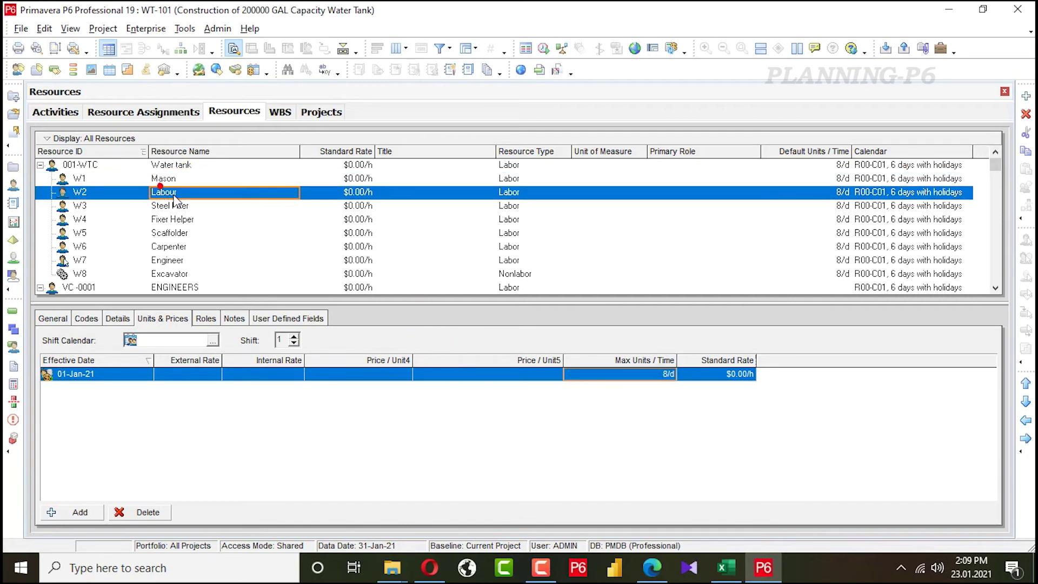
pyautogui.click(624, 374)
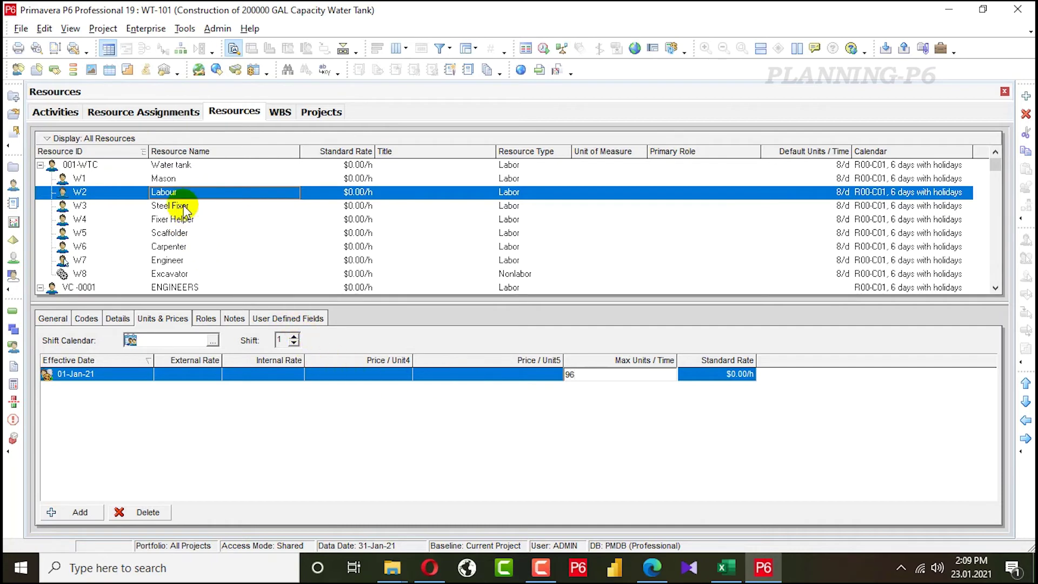
# Set the max units/time of the Steel Fixer and Fixer Helper resources to 48/d.
pyautogui.click(186, 205)
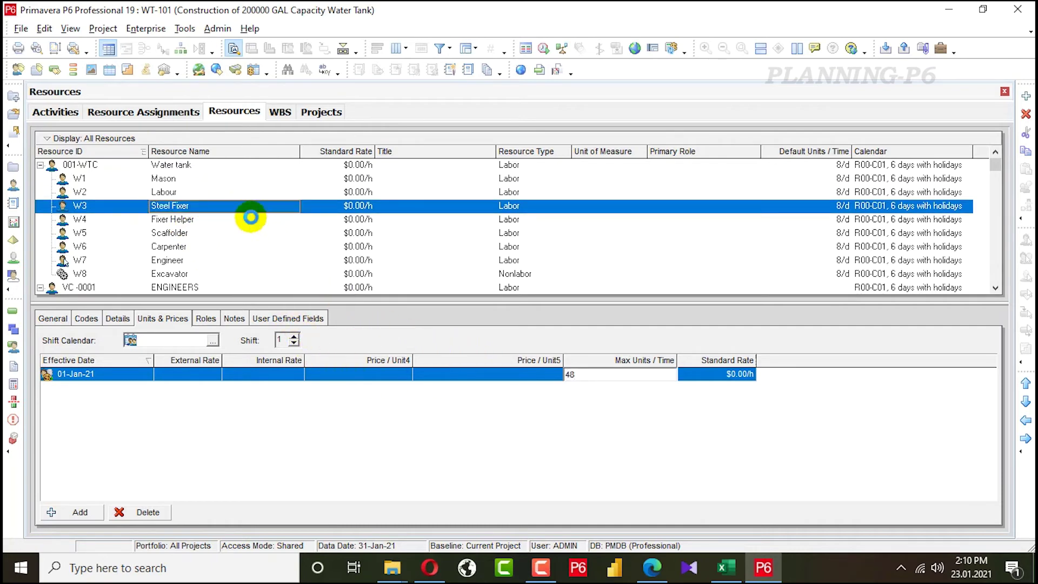
pyautogui.click(251, 218)
pyautogui.write('48')
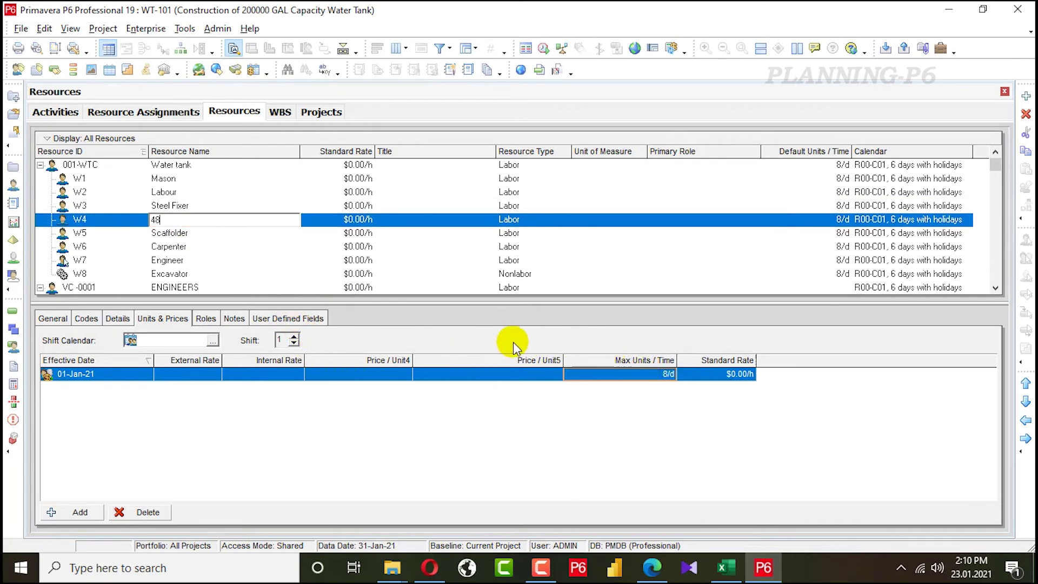
pyautogui.press('Escape')
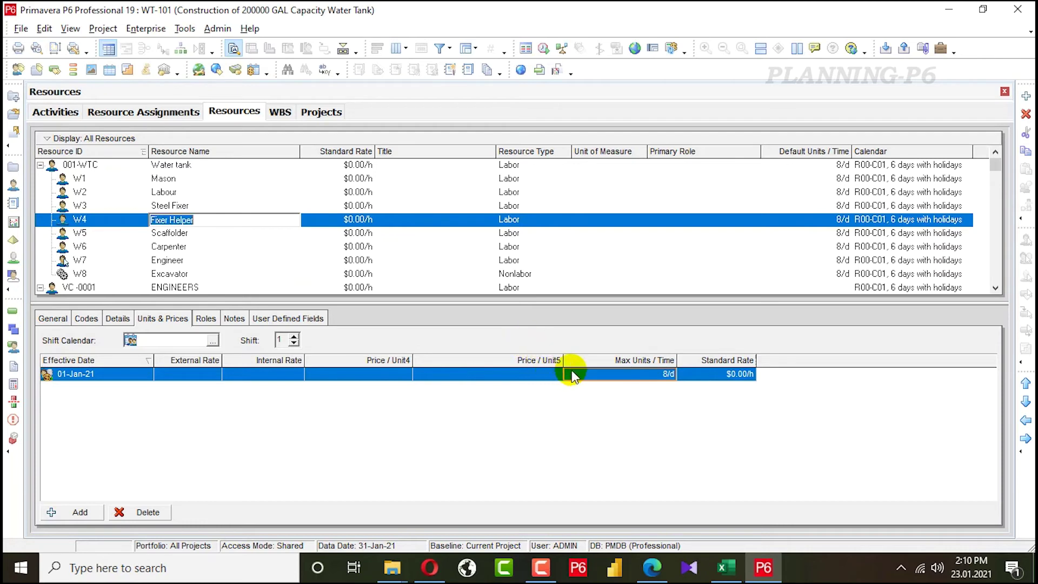
pyautogui.click(653, 378)
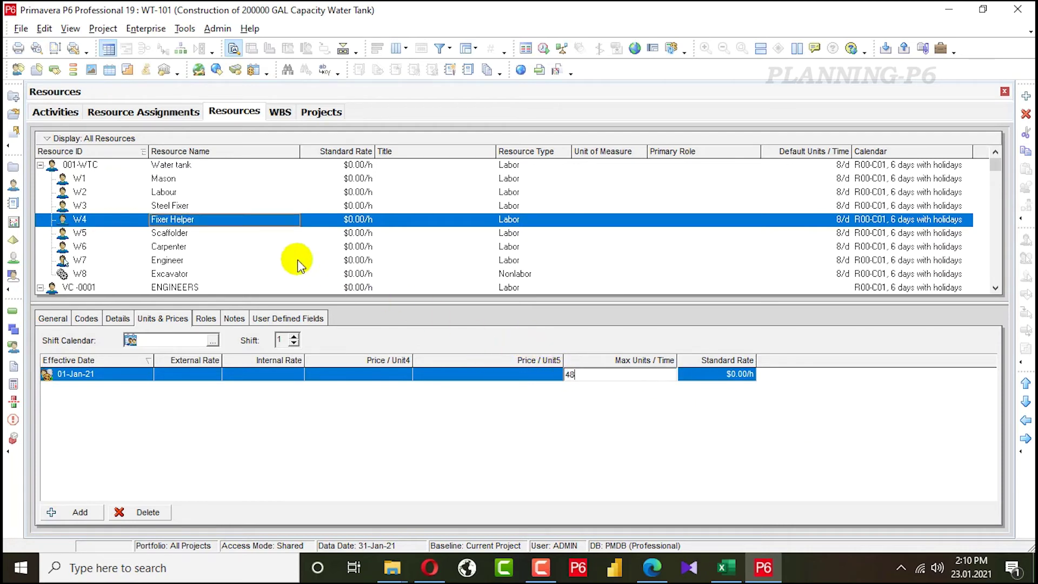
# Set the max units/time of the Scaffolder and Carpenter resources to 48/d.
pyautogui.click(195, 232)
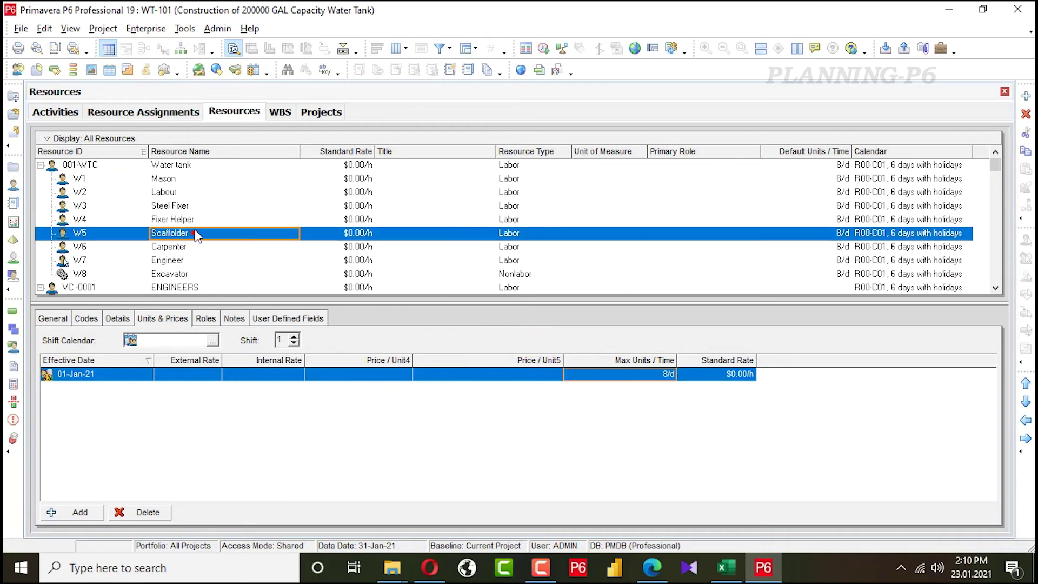
pyautogui.click(622, 374)
pyautogui.write('48')
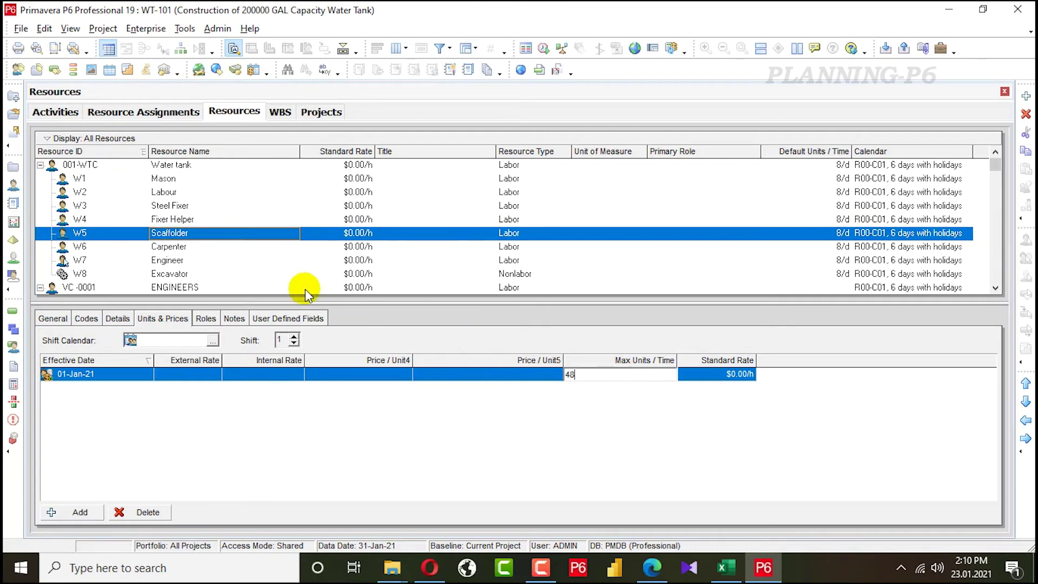
pyautogui.click(190, 247)
pyautogui.click(635, 376)
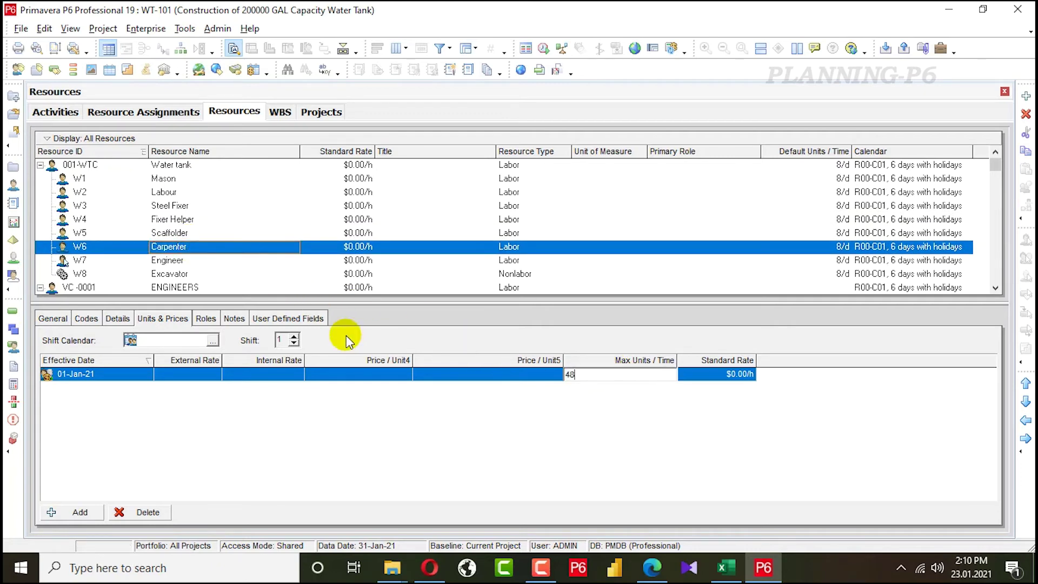
# Set the max units/time of the Engineer and Excavator resources to 16/d.
pyautogui.click(183, 262)
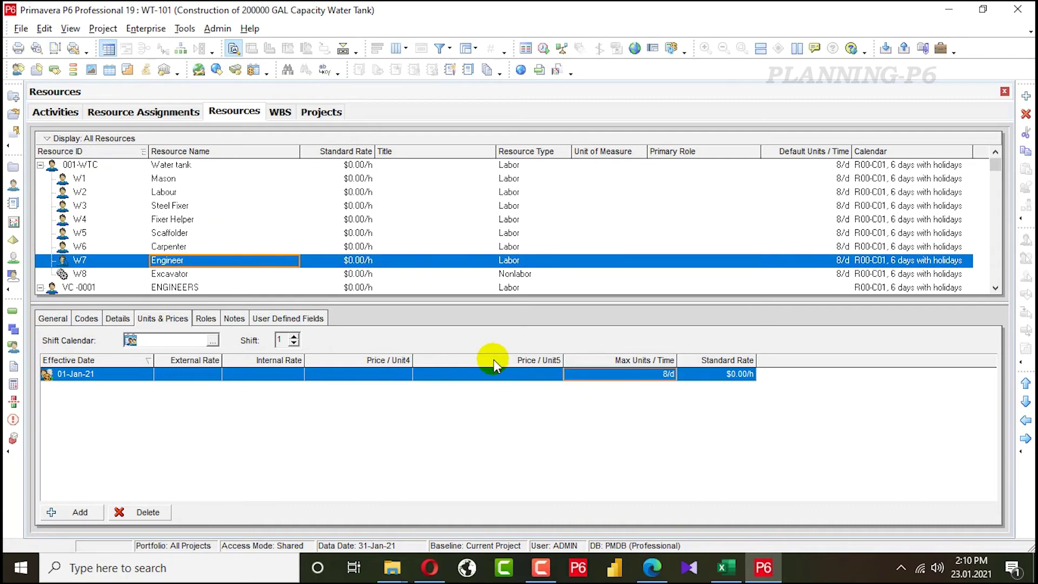
pyautogui.write('16')
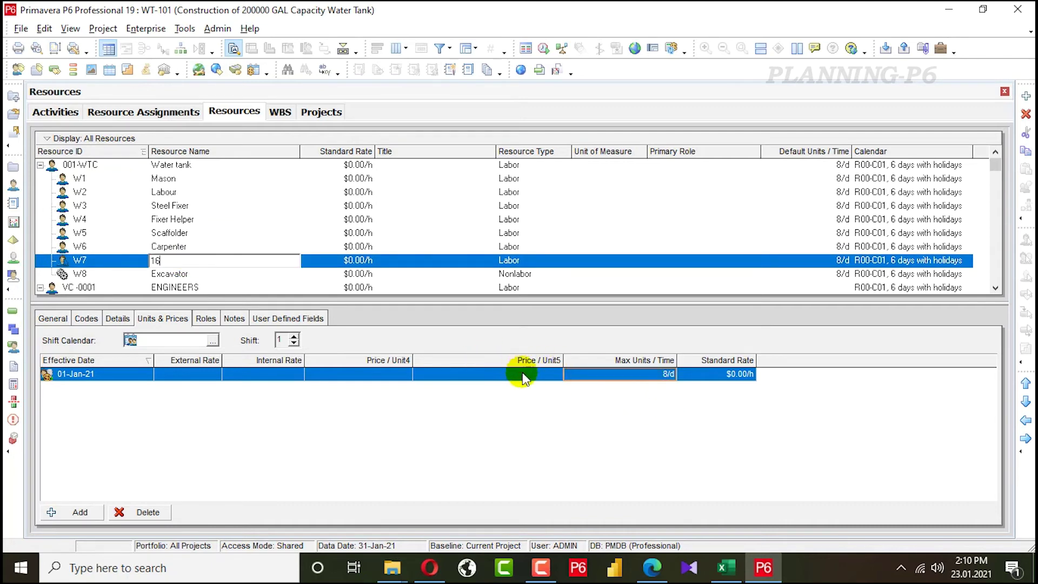
pyautogui.click(642, 374)
pyautogui.write('16')
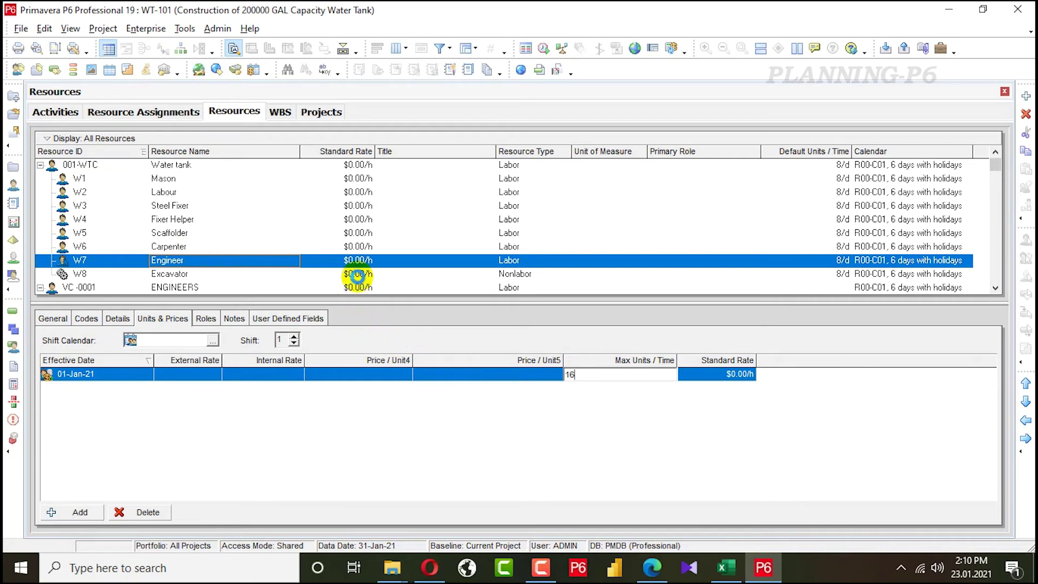
pyautogui.click(357, 276)
pyautogui.click(659, 374)
pyautogui.write('16')
pyautogui.press('Return')
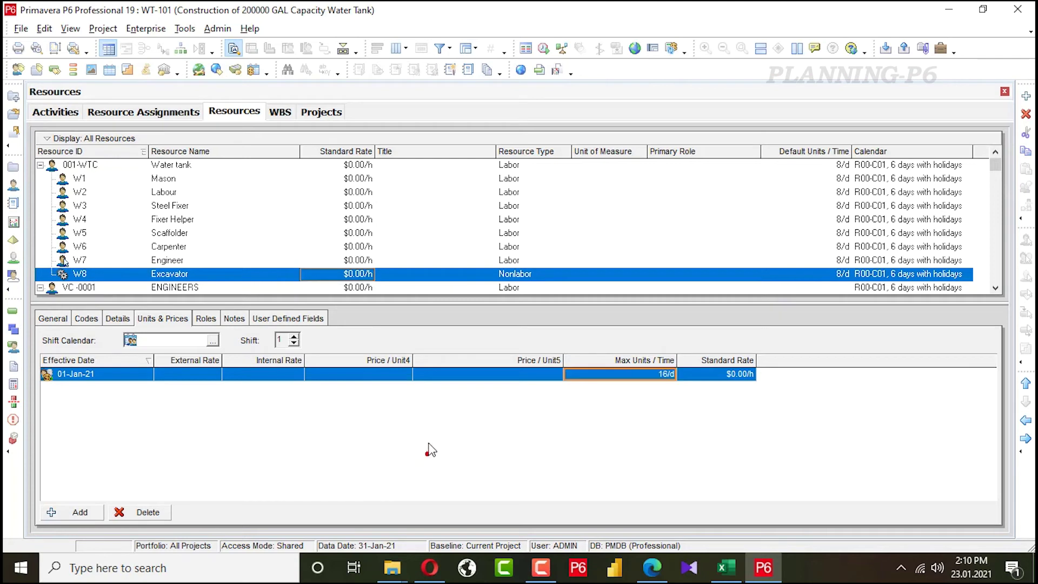
# Remove resource W7 Engineer from all activities through A1140 Demoblization, resetting their labor units to zero and suppressing further confirmation prompts.
pyautogui.click(56, 111)
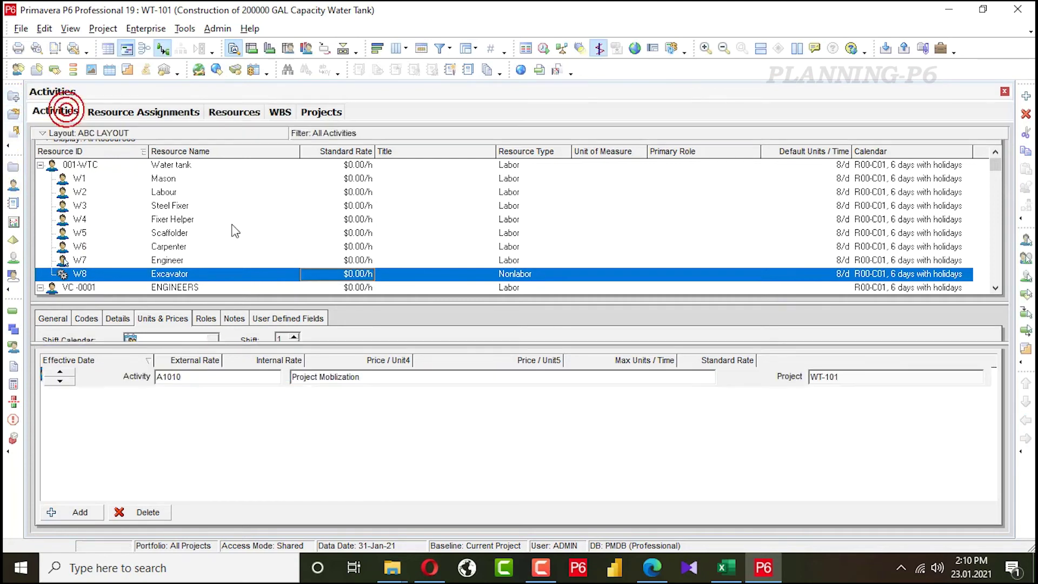
pyautogui.click(101, 207)
pyautogui.scroll(-3, 102, 215)
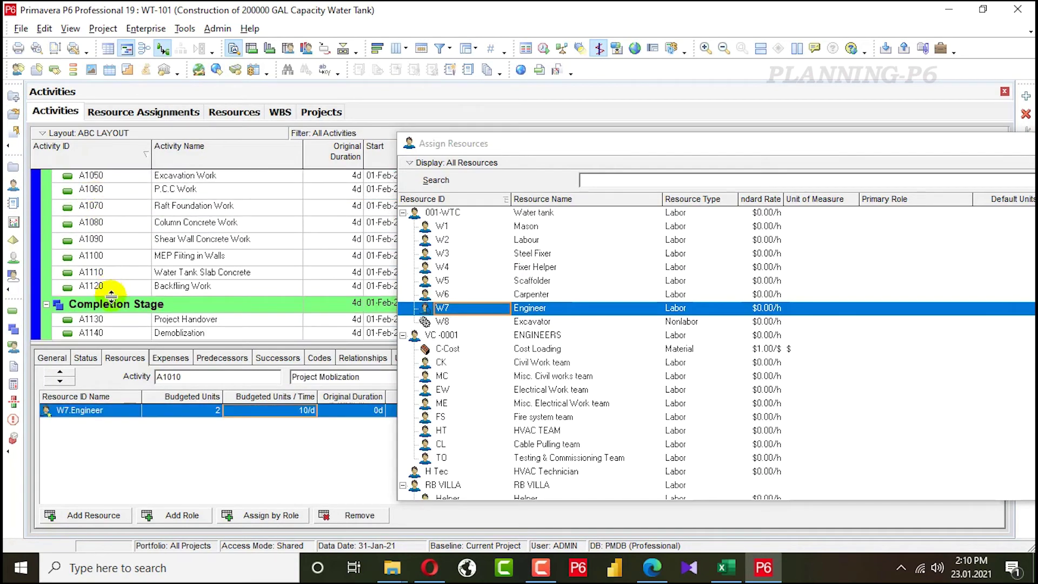
pyautogui.keyDown('shift'); pyautogui.click(104, 330); pyautogui.keyUp('shift')
pyautogui.moveTo(489, 144); pyautogui.dragTo(238, 131)
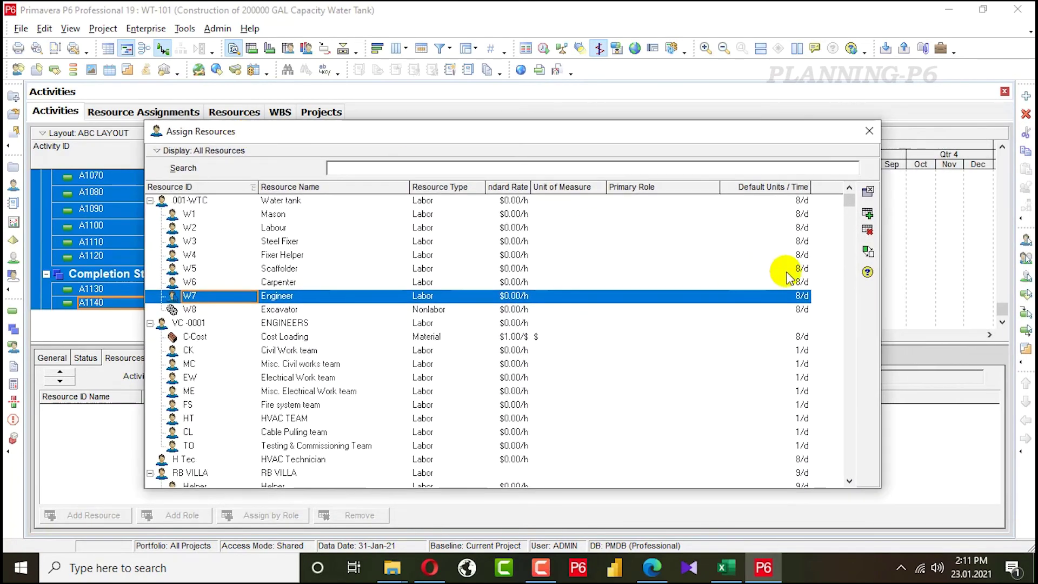
pyautogui.click(867, 231)
pyautogui.click(479, 308)
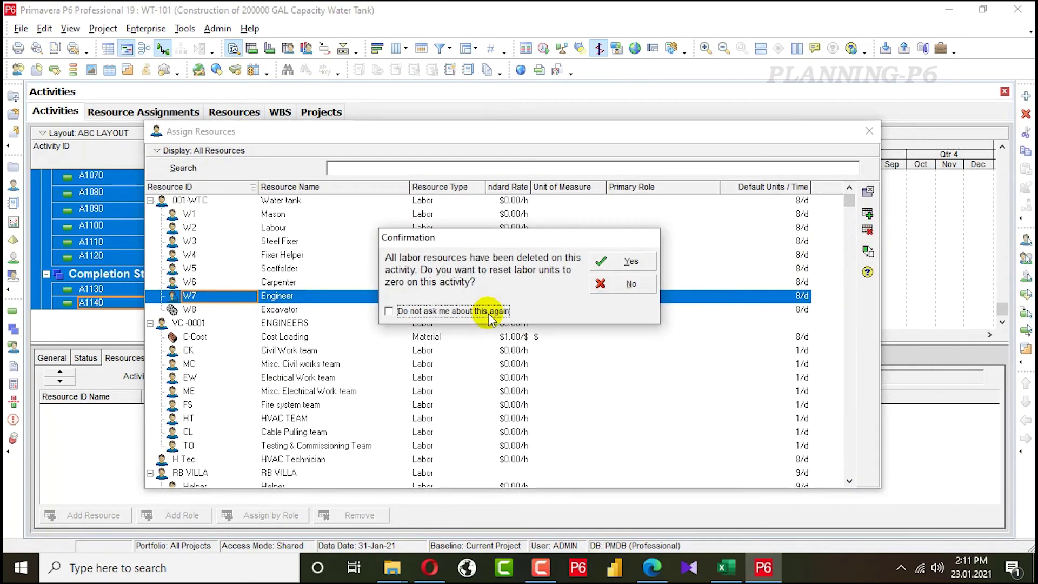
pyautogui.click(452, 311)
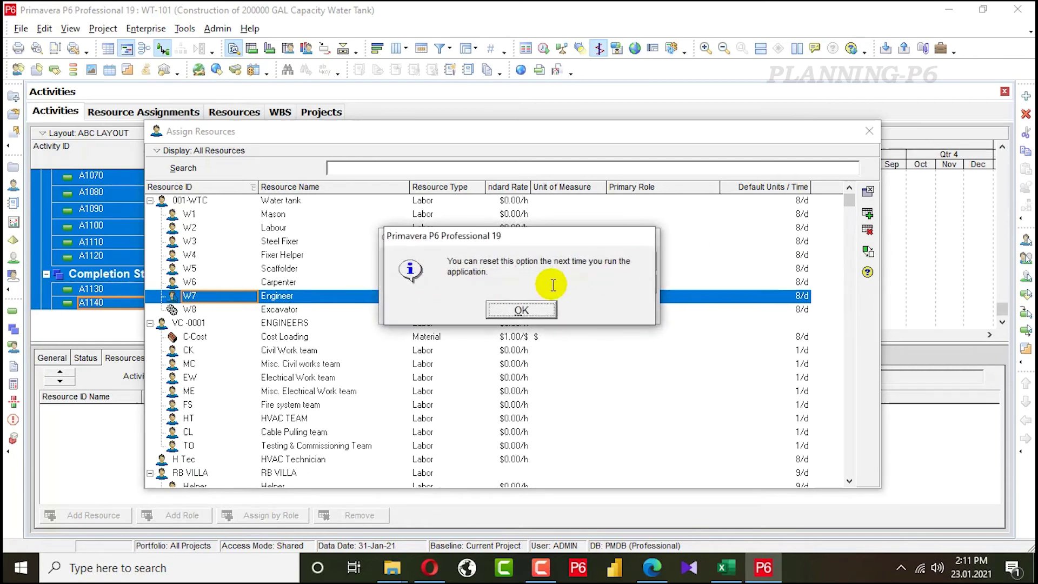
pyautogui.click(521, 310)
pyautogui.click(616, 261)
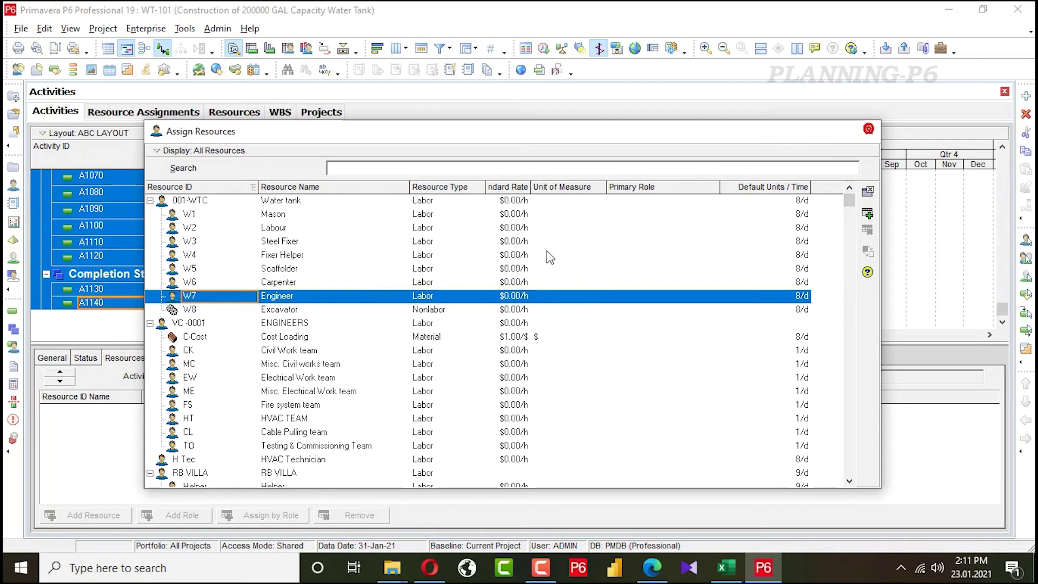
# Assign resource W7 Engineer to the selected activities again and check the assignment of A1010 Project Moblization.
pyautogui.click(863, 214)
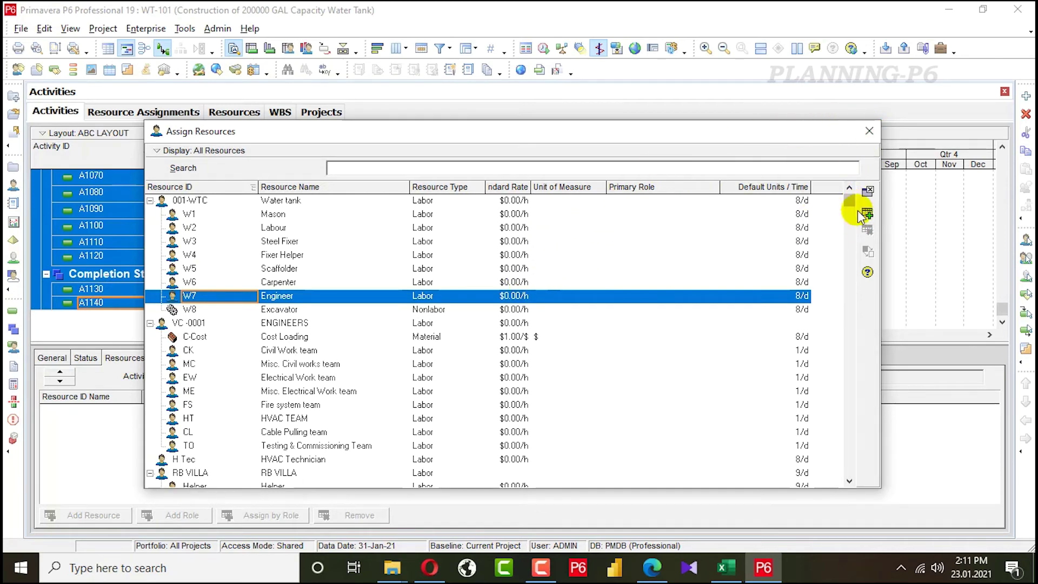
pyautogui.click(868, 132)
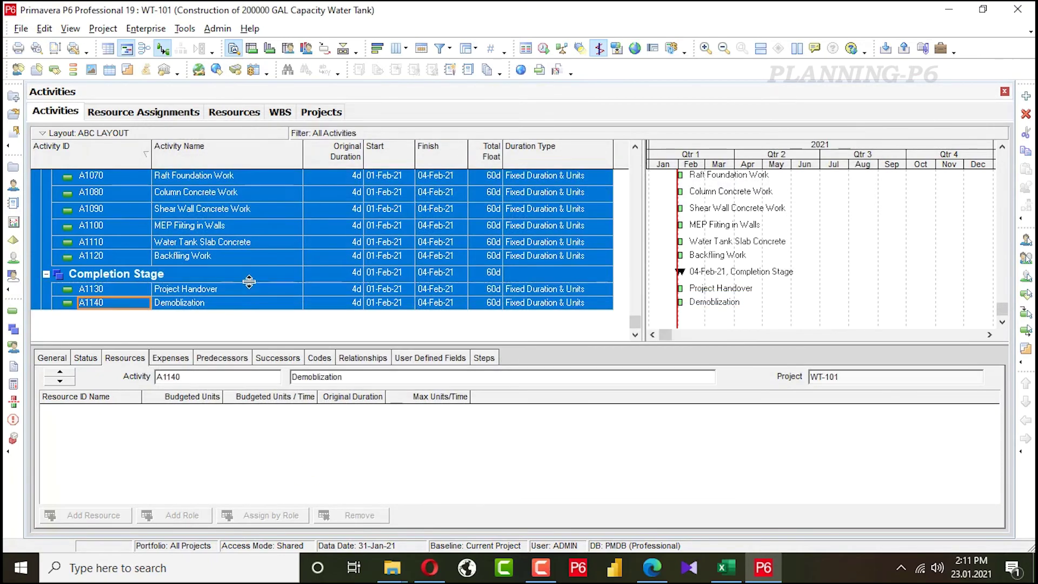
pyautogui.scroll(4, 269, 287)
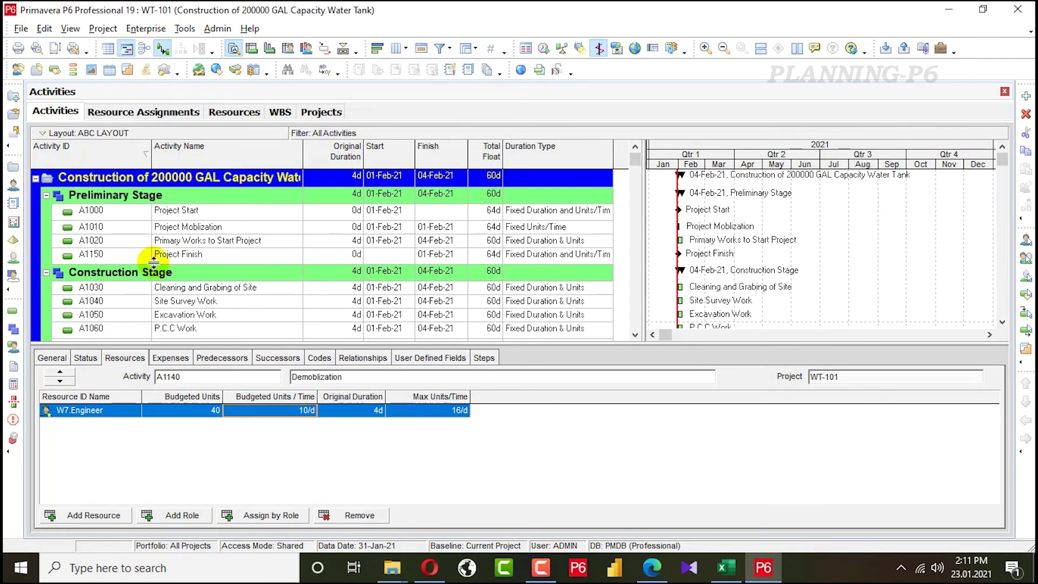
pyautogui.click(127, 229)
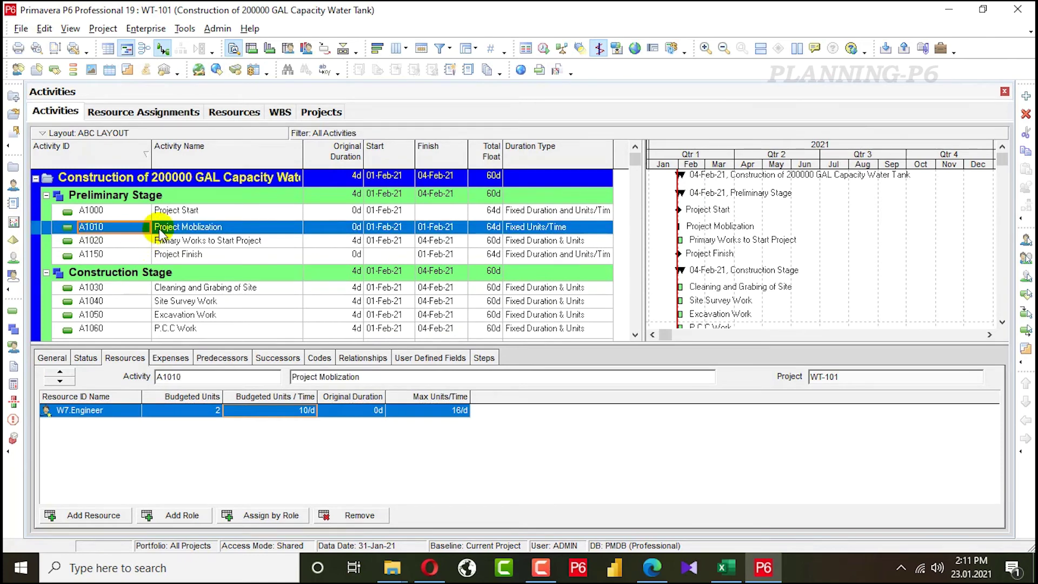
pyautogui.scroll(-2, 308, 252)
pyautogui.scroll(2, 308, 253)
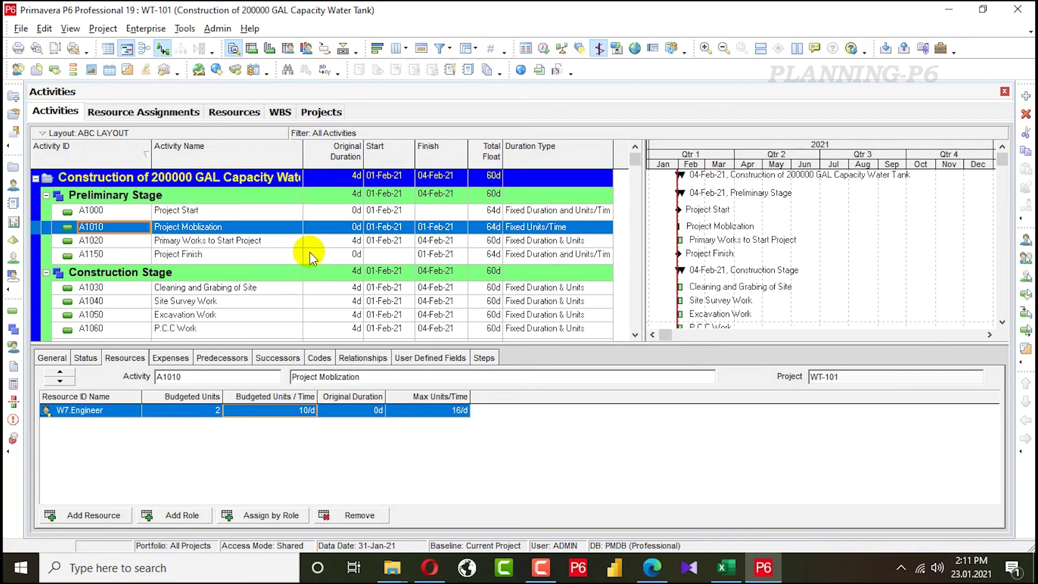
# Set the original duration of A1020 Primary Works to Start Project and the Construction Stage activities to 1d.
pyautogui.click(346, 244)
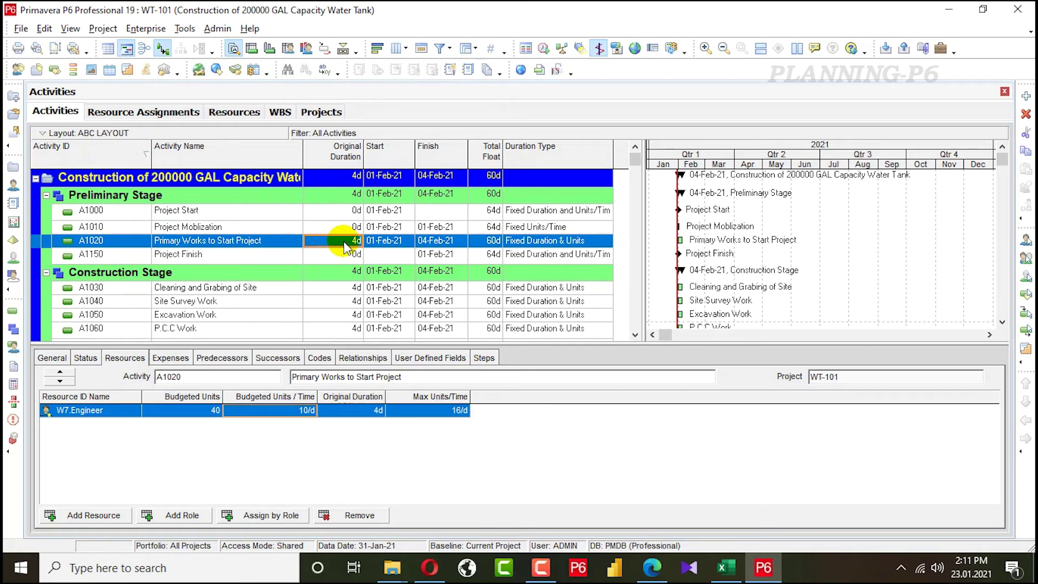
pyautogui.write('1')
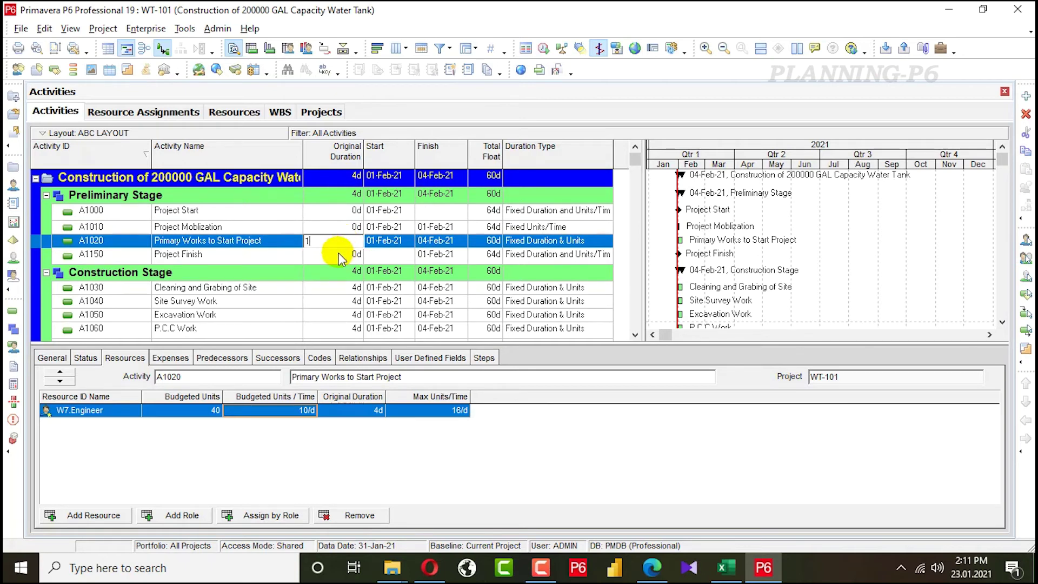
pyautogui.press('Return')
pyautogui.click(343, 229)
pyautogui.click(344, 229)
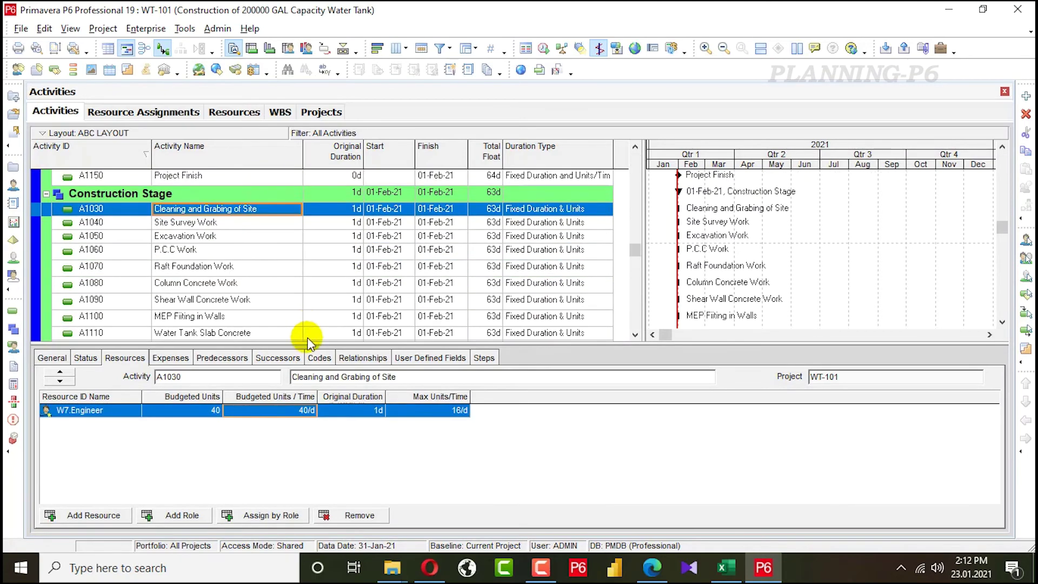
pyautogui.hotkey('alt', 'Tab')
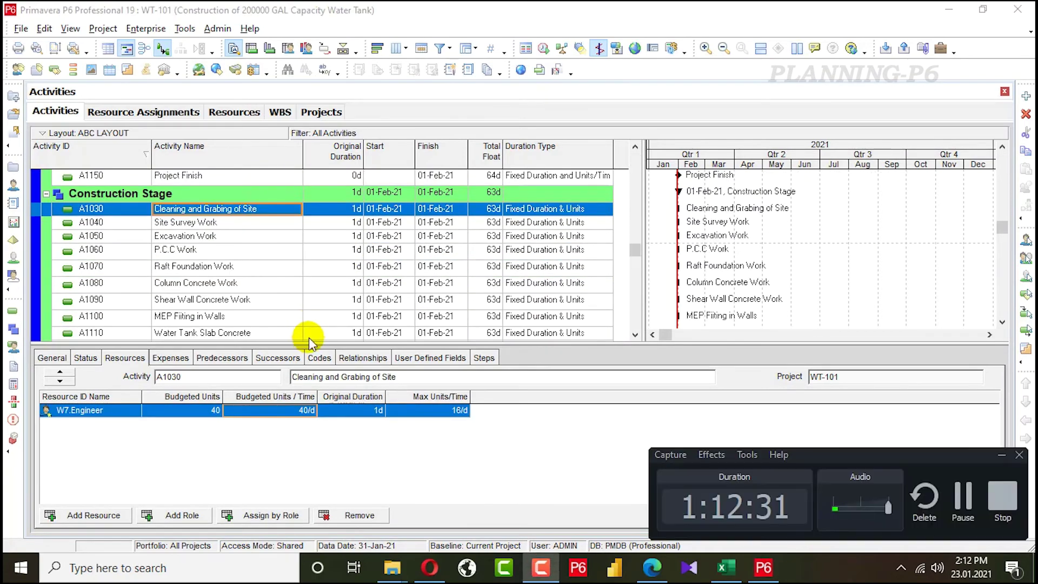
pyautogui.hotkey('alt', 'Tab')
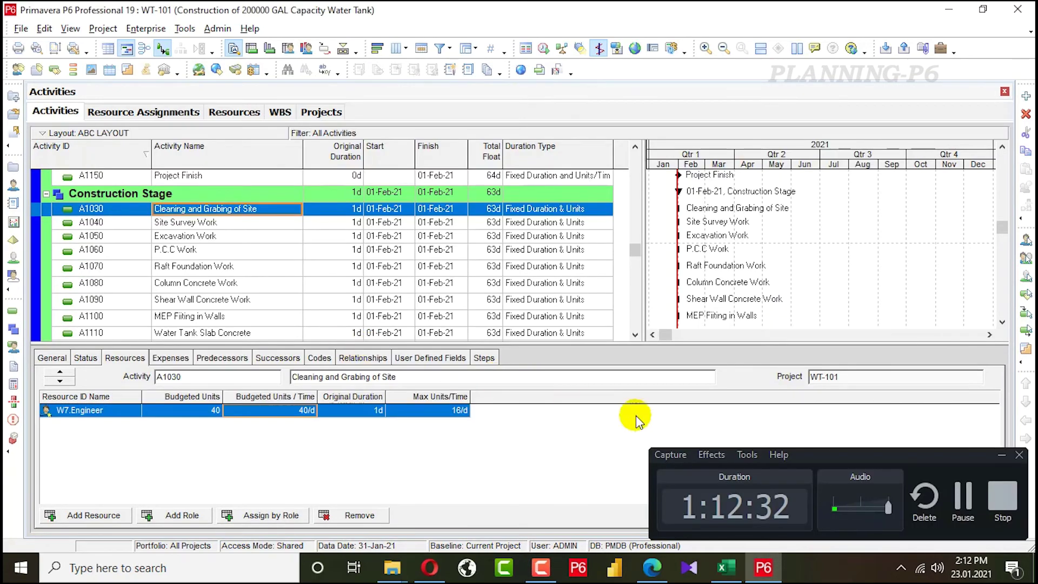
pyautogui.click(1001, 455)
# Cancel the pending copy of the Excavator cell in the Excel workbook and assign resource W2 Labour to A1030 Cleaning and Grabing of Site.
pyautogui.click(720, 571)
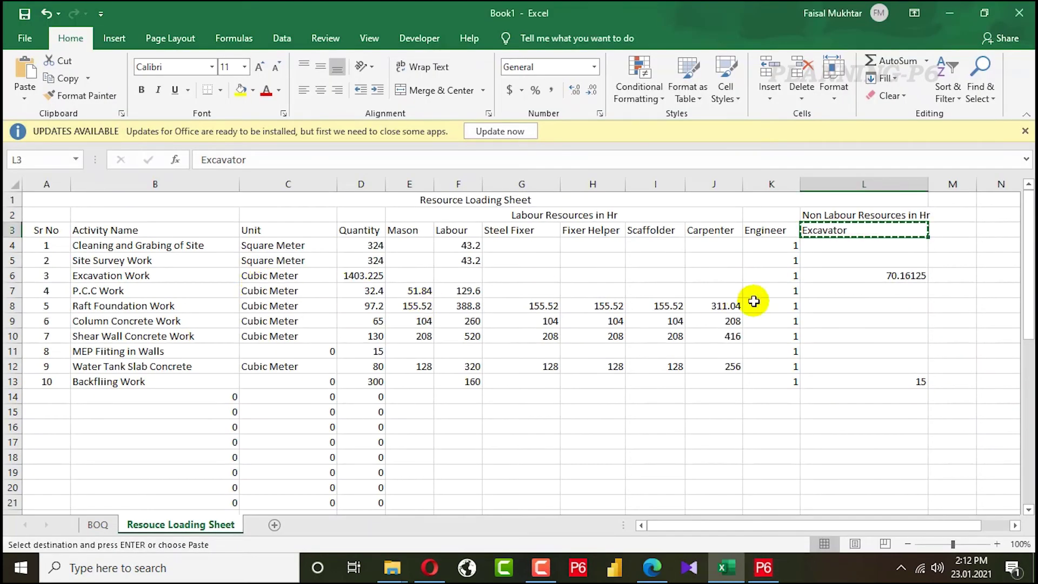
pyautogui.press('Escape')
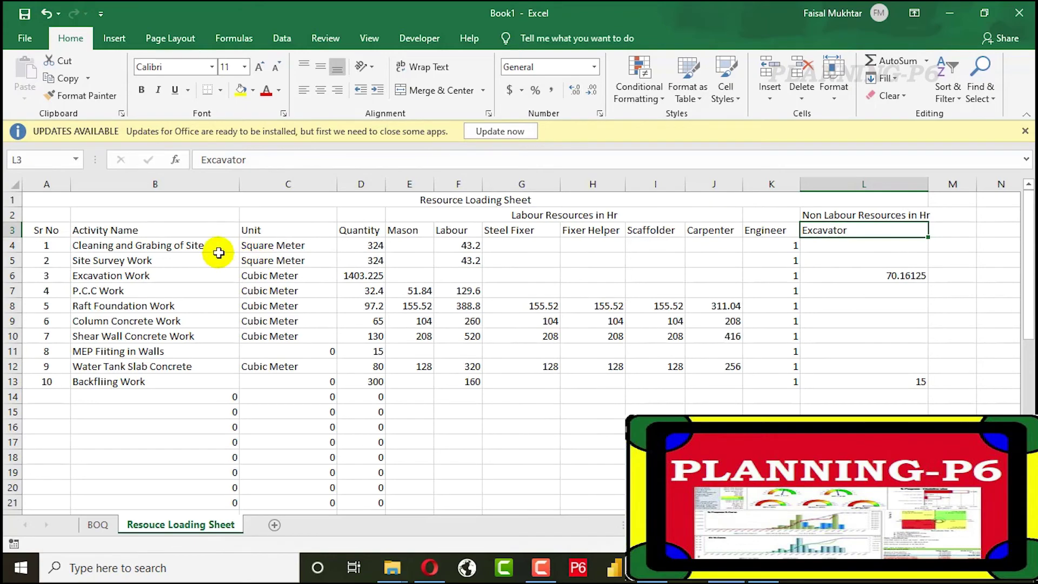
pyautogui.hotkey('alt', 'Tab')
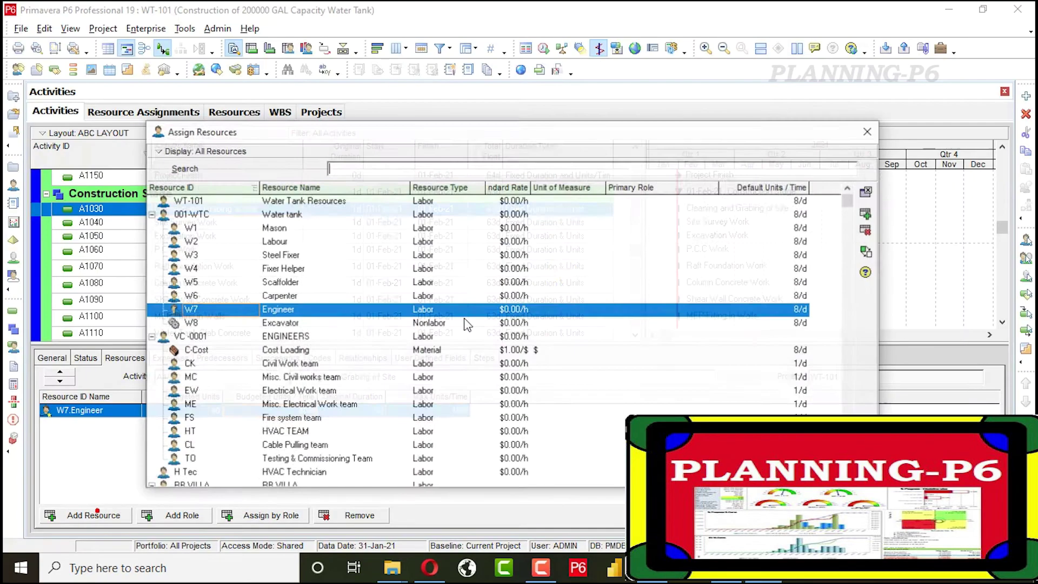
pyautogui.moveTo(521, 134); pyautogui.dragTo(740, 118)
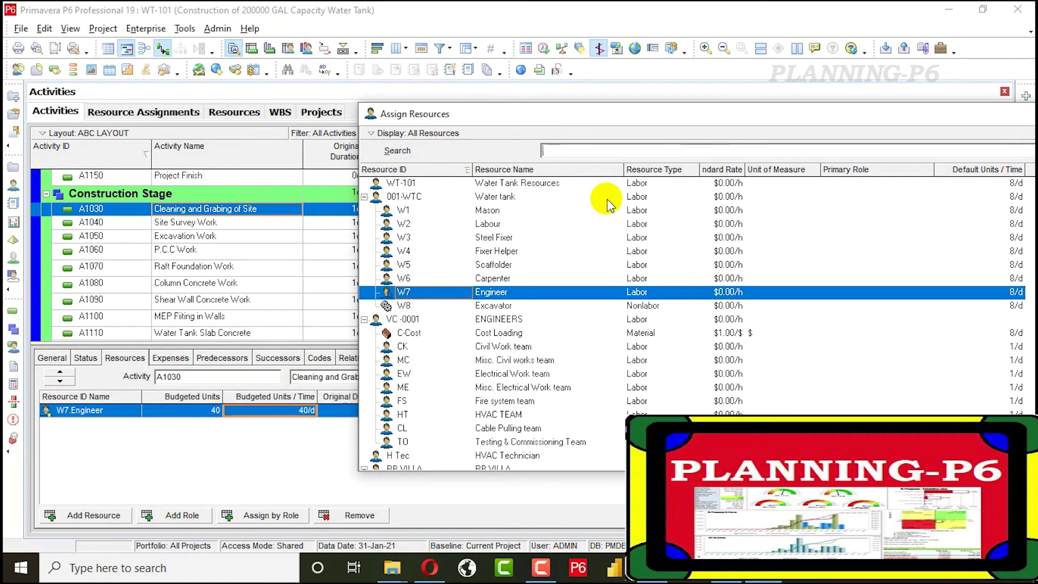
pyautogui.click(449, 223)
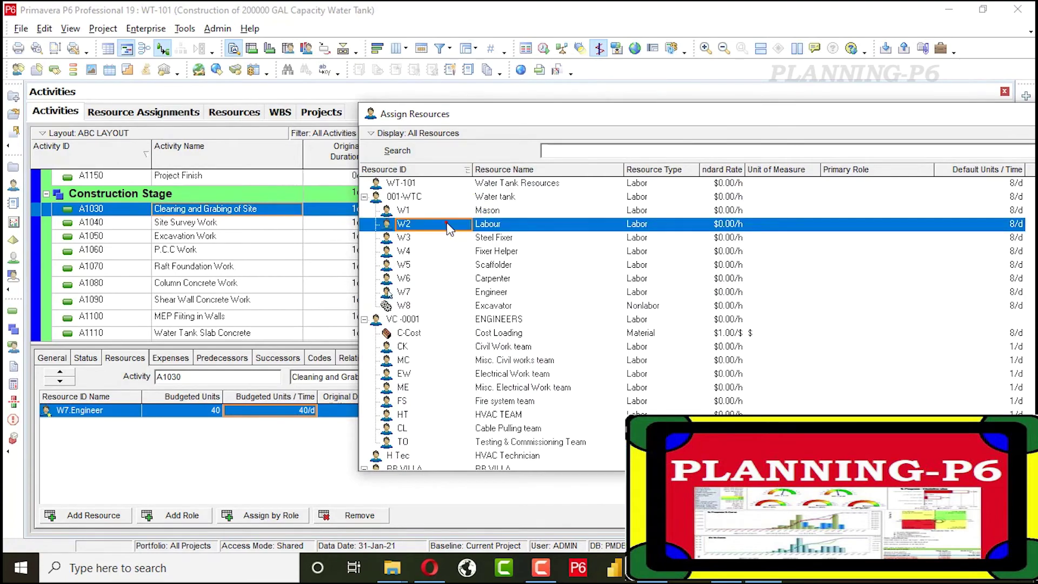
pyautogui.moveTo(557, 114); pyautogui.dragTo(697, 92)
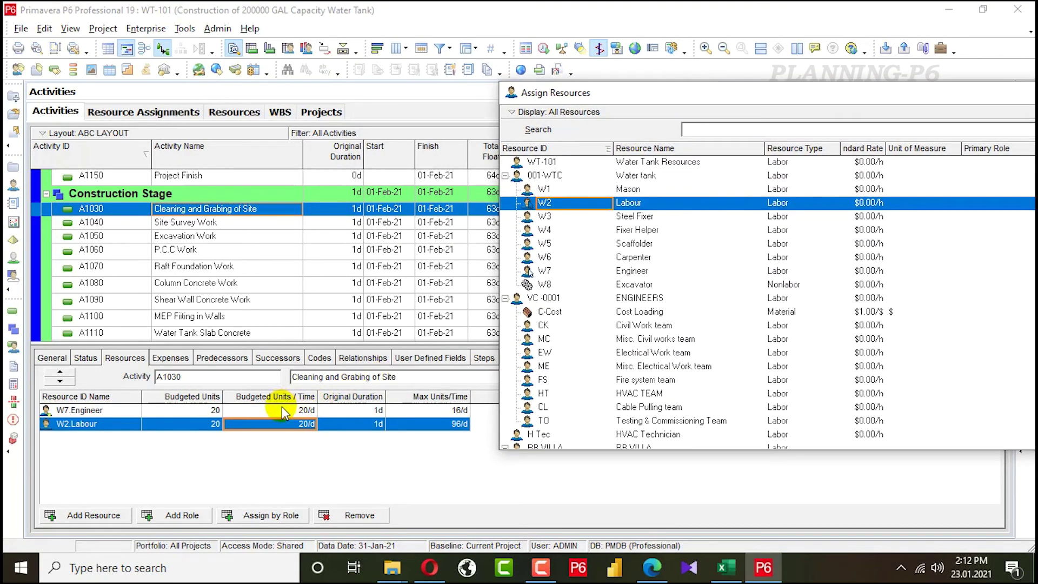
# Look up the Labour hours in the Excel resource loading sheet and set W2 Labour's budgeted units on A1030 to 43.
pyautogui.hotkey('alt', 'Tab')
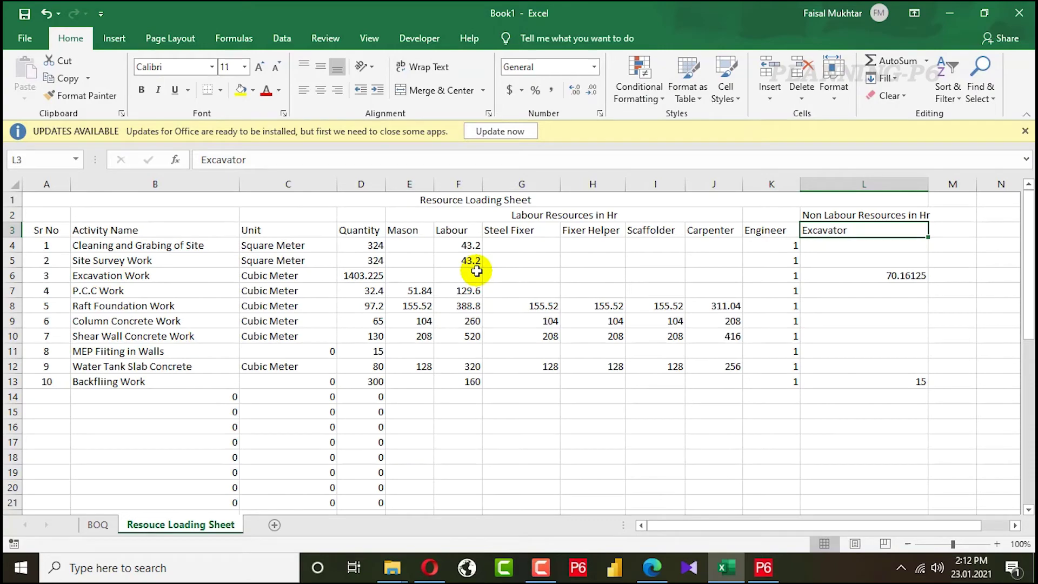
pyautogui.hotkey('alt', 'Tab')
pyautogui.hotkey('alt', 'Tab')
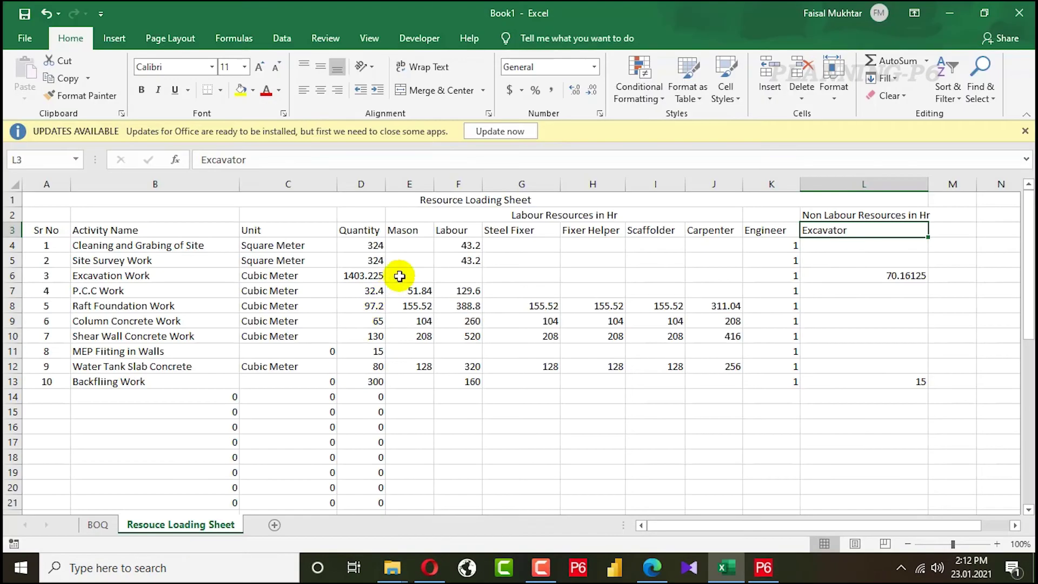
pyautogui.hotkey('alt', 'Tab')
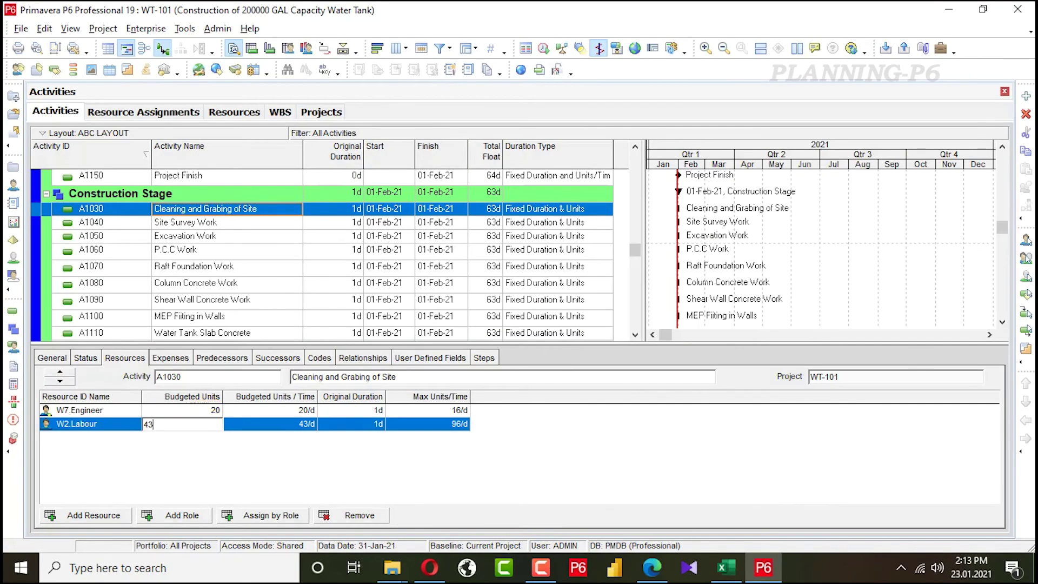
pyautogui.click(270, 446)
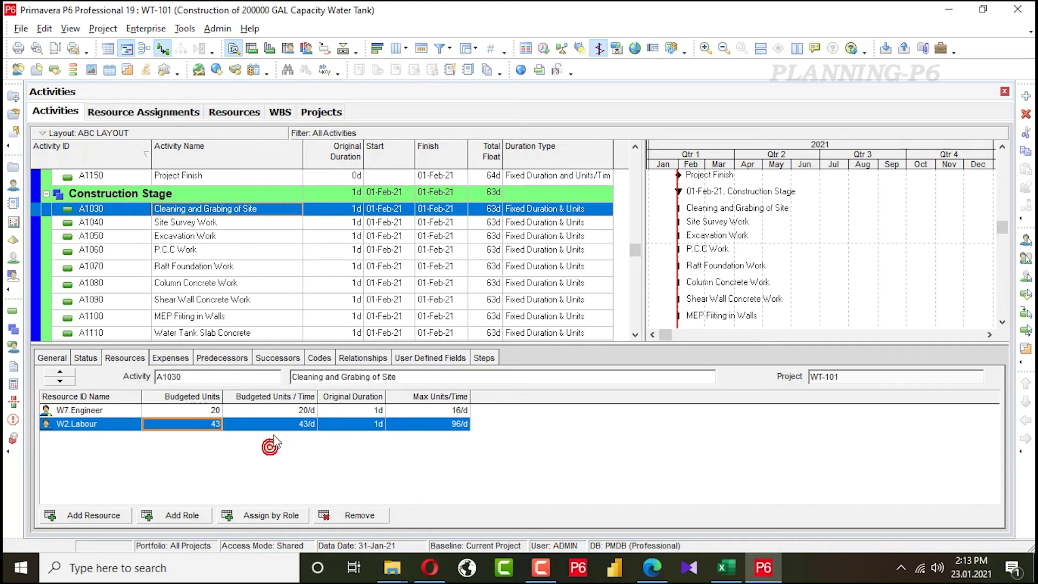
# Try to set the budgeted units/time of W2 Labour on A1030 to 20.
pyautogui.click(300, 411)
pyautogui.click(302, 424)
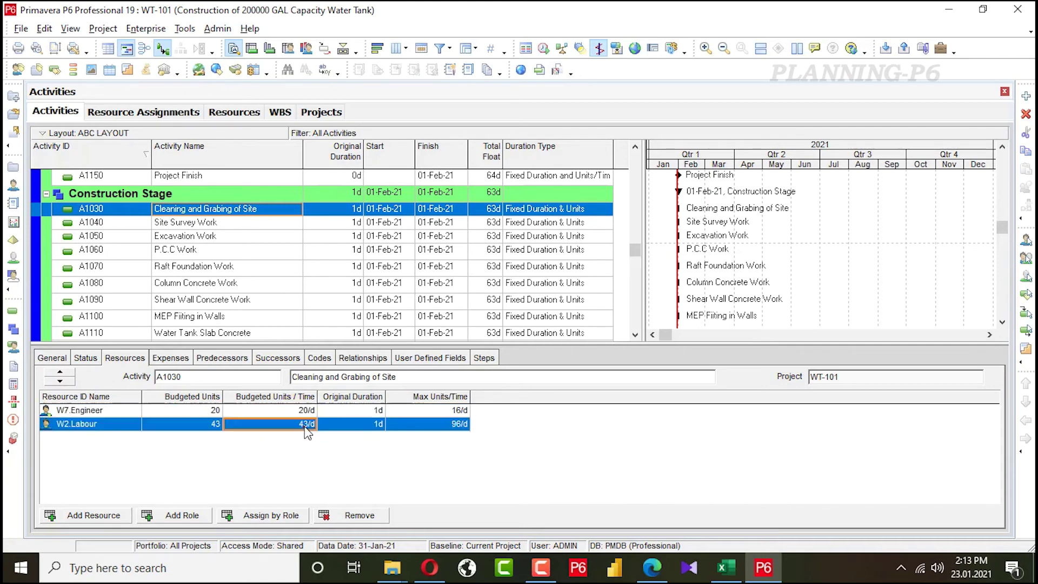
pyautogui.write('20')
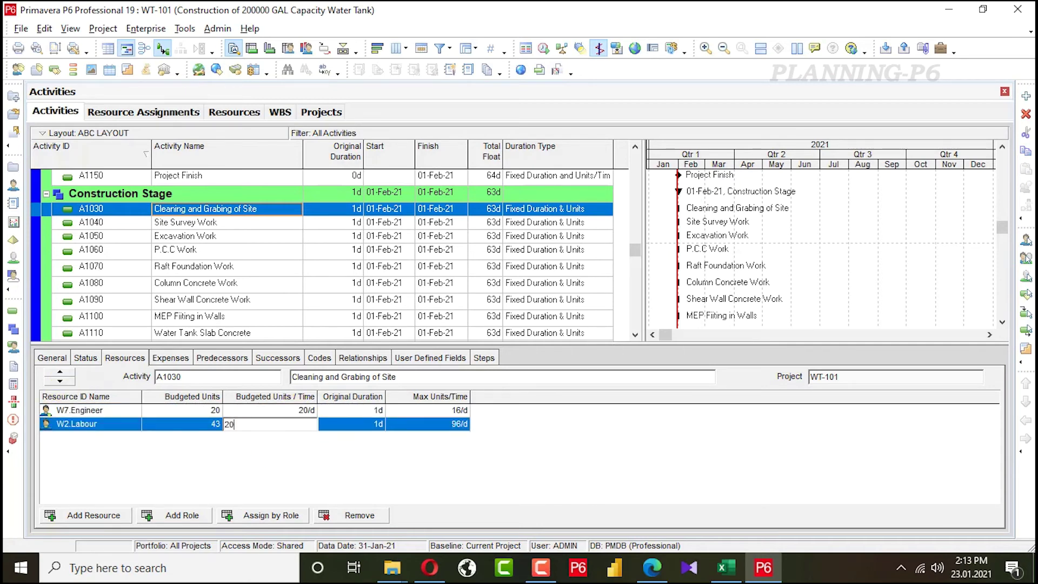
pyautogui.press('Return')
pyautogui.click(196, 424)
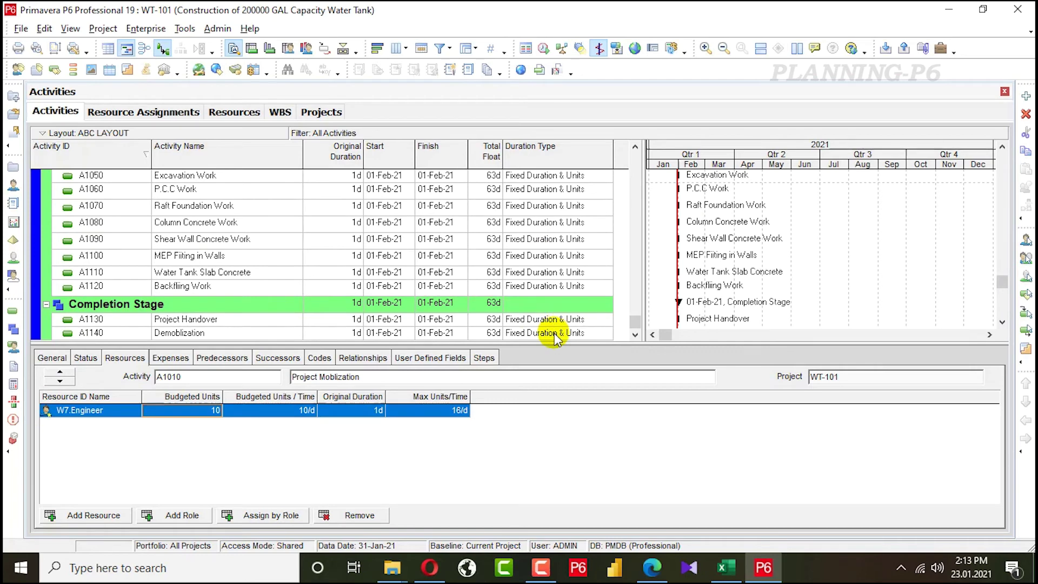
# Try to fill the Fixed Units/Time duration type of A1010 Project Moblization down through the last activities of the Completion Stage.
pyautogui.rightClick(555, 333)
pyautogui.click(489, 267)
pyautogui.scroll(3, 474, 265)
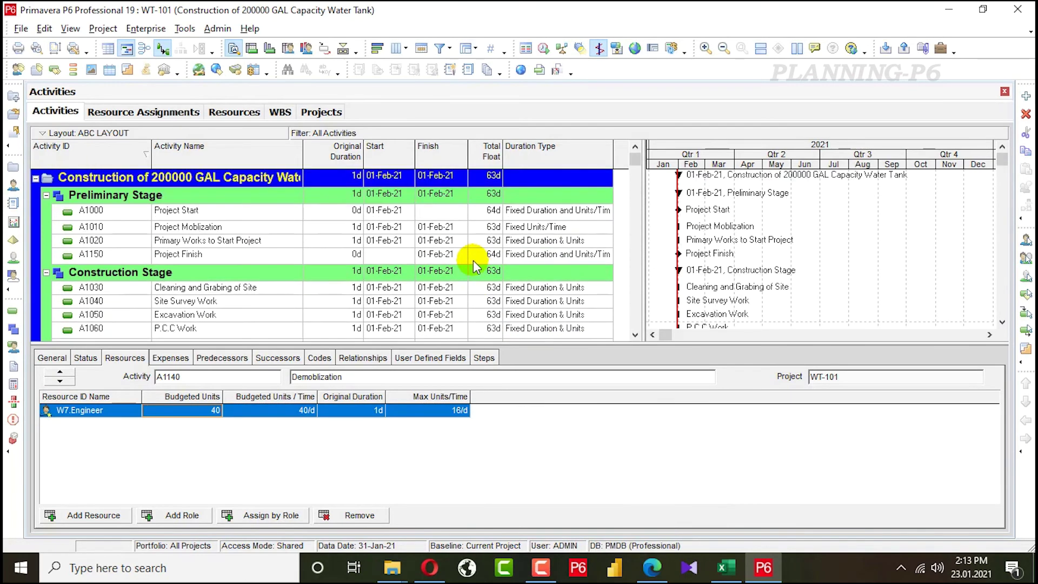
pyautogui.click(557, 226)
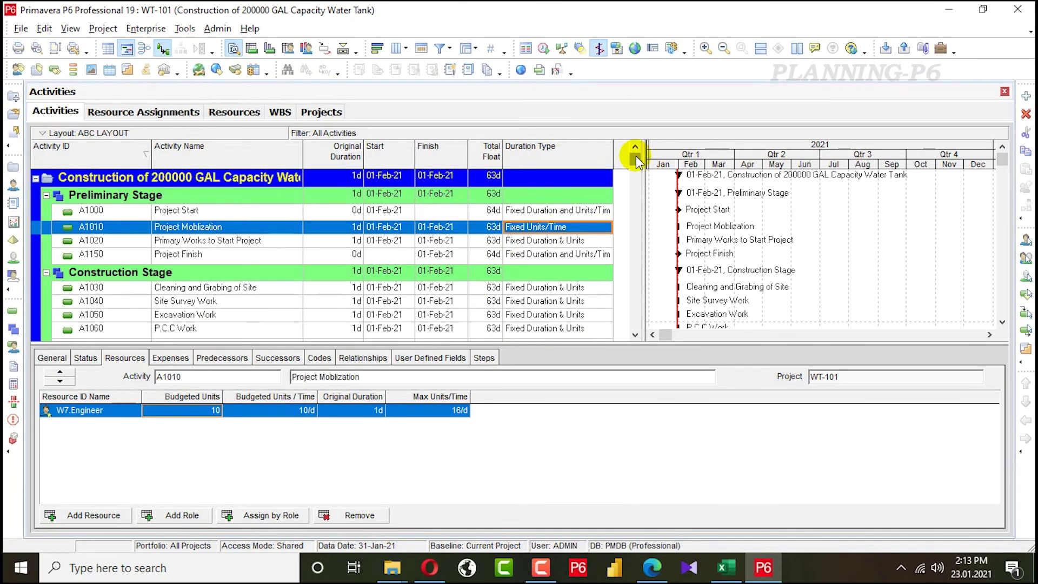
pyautogui.moveTo(636, 159); pyautogui.dragTo(562, 339)
pyautogui.rightClick(559, 336)
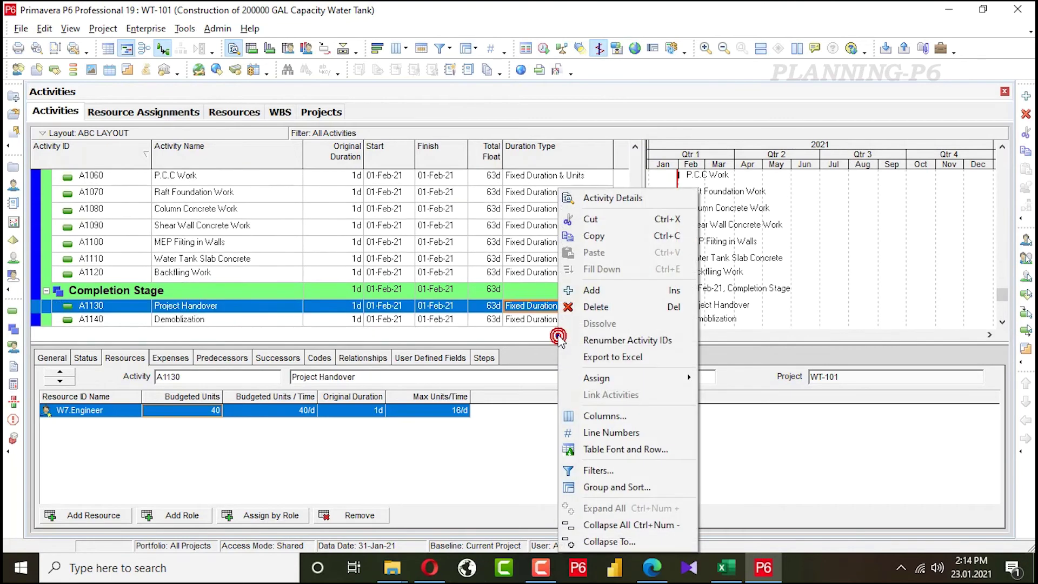
pyautogui.click(520, 252)
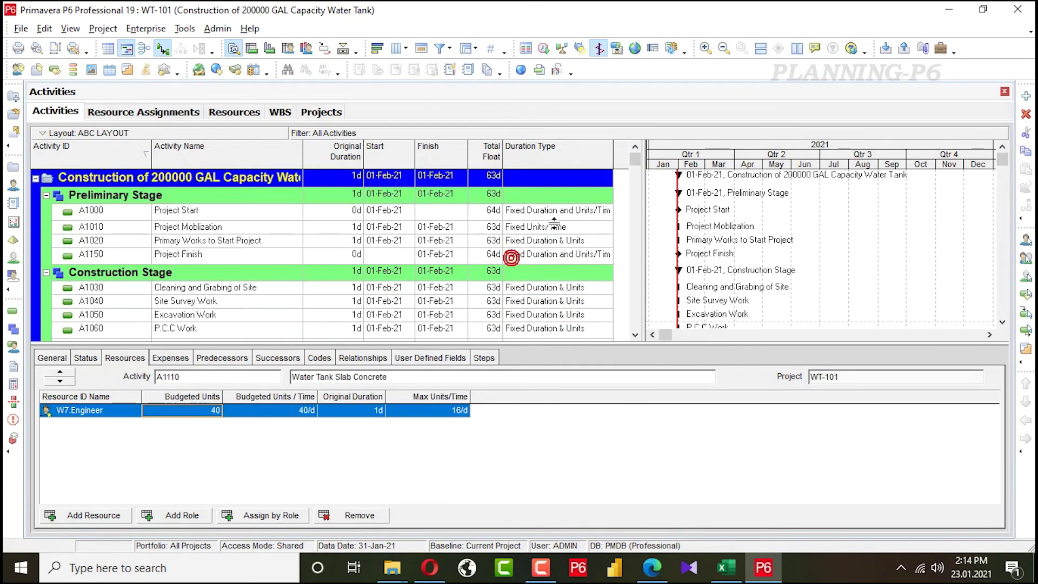
pyautogui.click(554, 224)
pyautogui.moveTo(643, 163); pyautogui.dragTo(575, 331)
pyautogui.rightClick(576, 331)
pyautogui.click(511, 259)
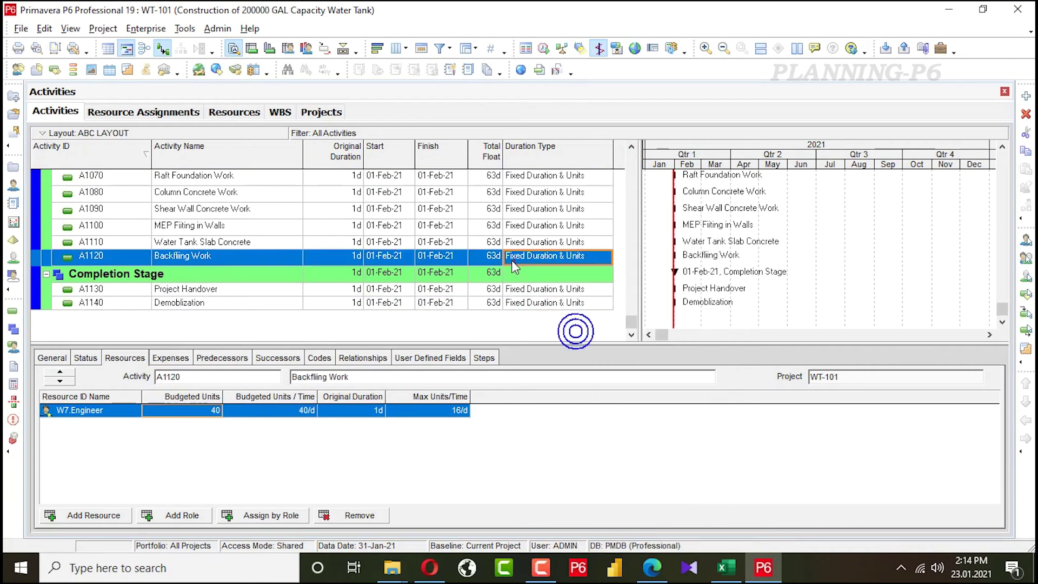
# Fill the Fixed Units/Time duration type down from A1010 Project Moblization through A1140 Demoblization.
pyautogui.scroll(4, 501, 255)
pyautogui.scroll(-1, 551, 220)
pyautogui.click(569, 208)
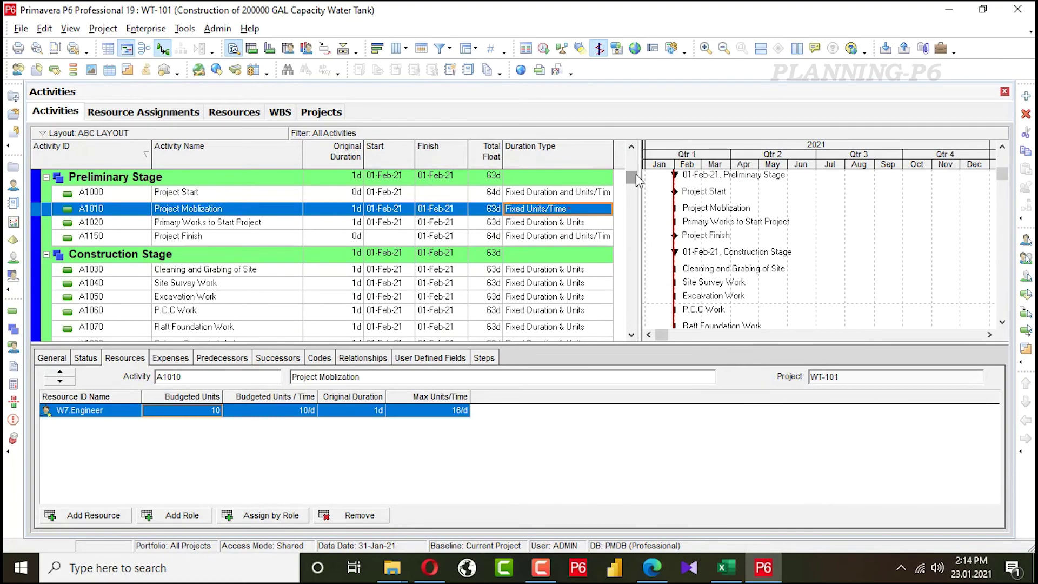
pyautogui.moveTo(635, 181); pyautogui.dragTo(563, 341)
pyautogui.moveTo(633, 183); pyautogui.dragTo(626, 326)
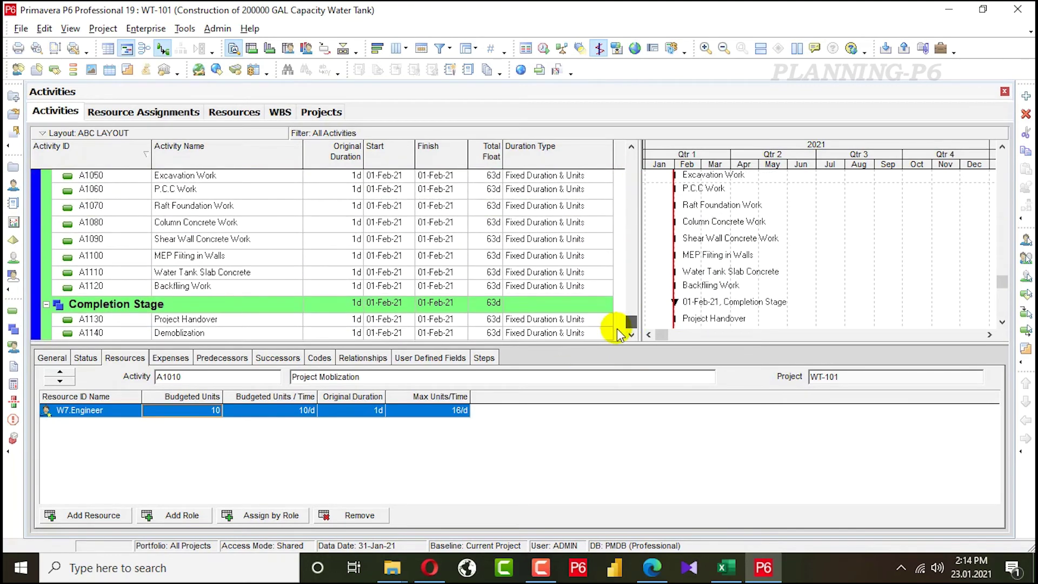
pyautogui.keyDown('shift'); pyautogui.click(541, 333); pyautogui.keyUp('shift')
pyautogui.rightClick(540, 333)
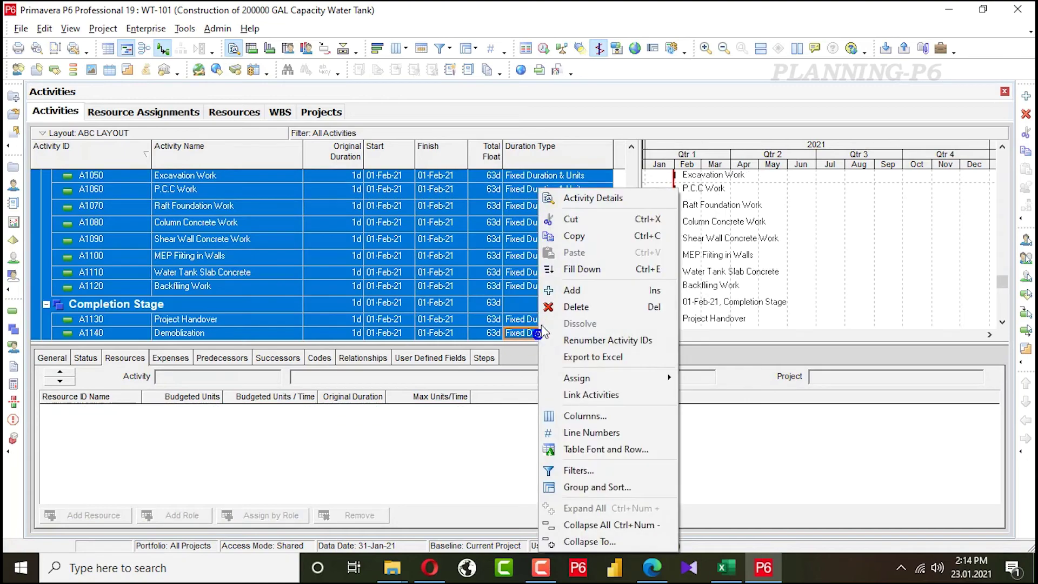
pyautogui.click(584, 271)
# Set the budgeted units/time of W2 Labour on A1030 Cleaning and Grabing of Site to 16.
pyautogui.scroll(-2, 493, 277)
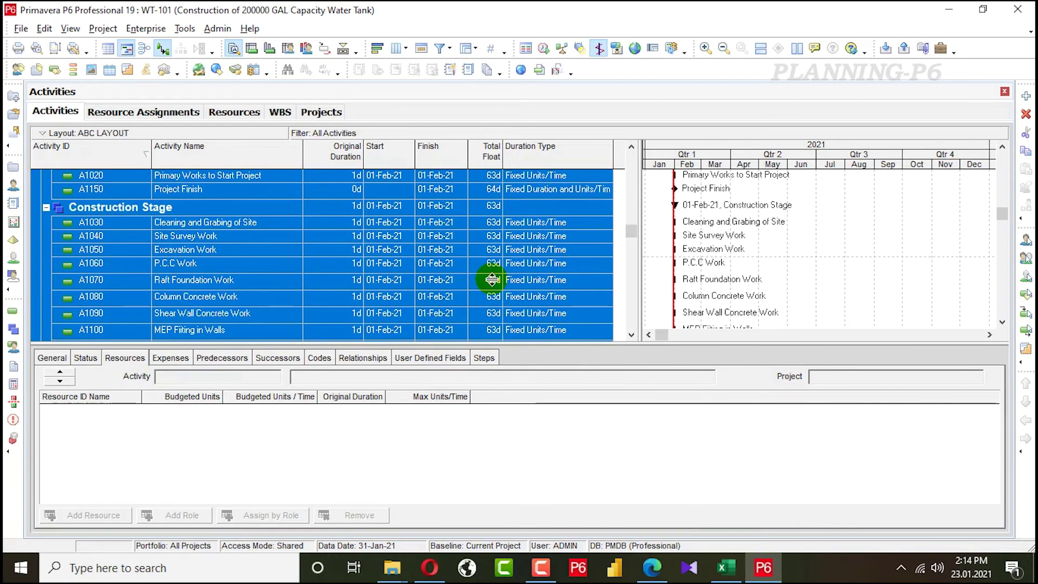
pyautogui.click(196, 223)
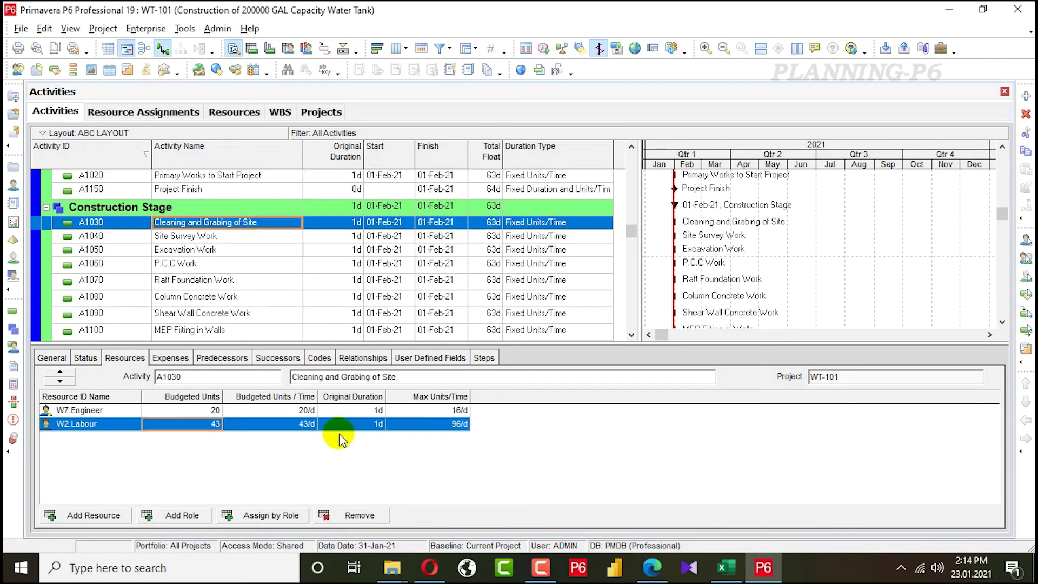
pyautogui.click(213, 424)
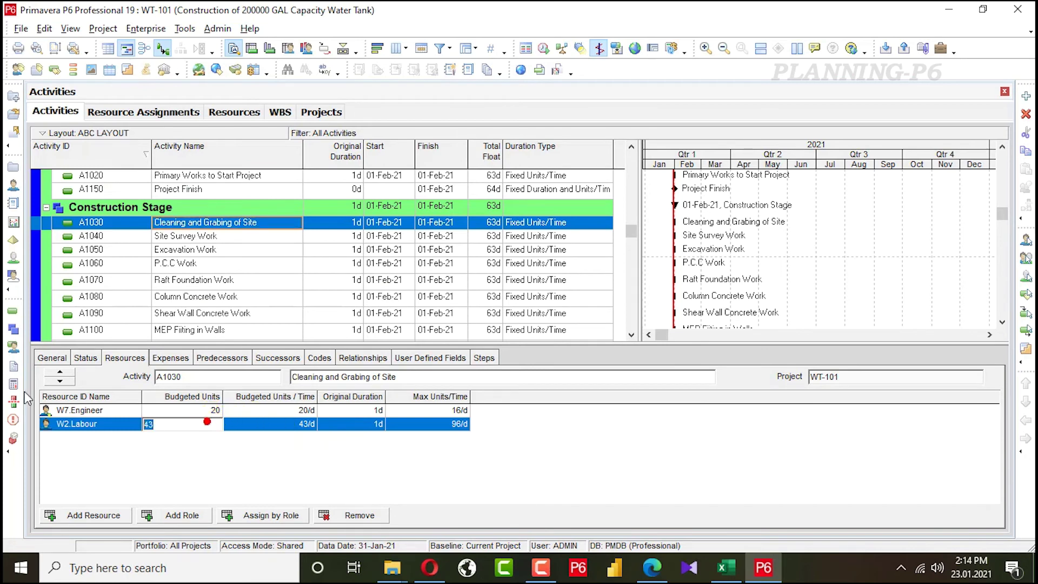
pyautogui.click(346, 481)
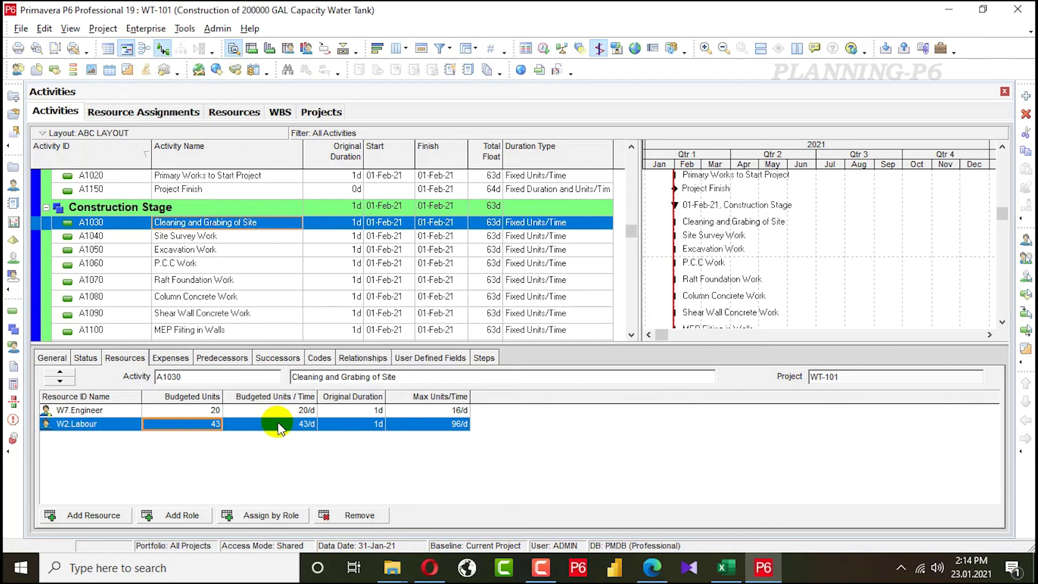
pyautogui.write('16')
pyautogui.click(278, 455)
# Assign A1010 Project Moblization as the successor of A1000 Project Start.
pyautogui.click(363, 357)
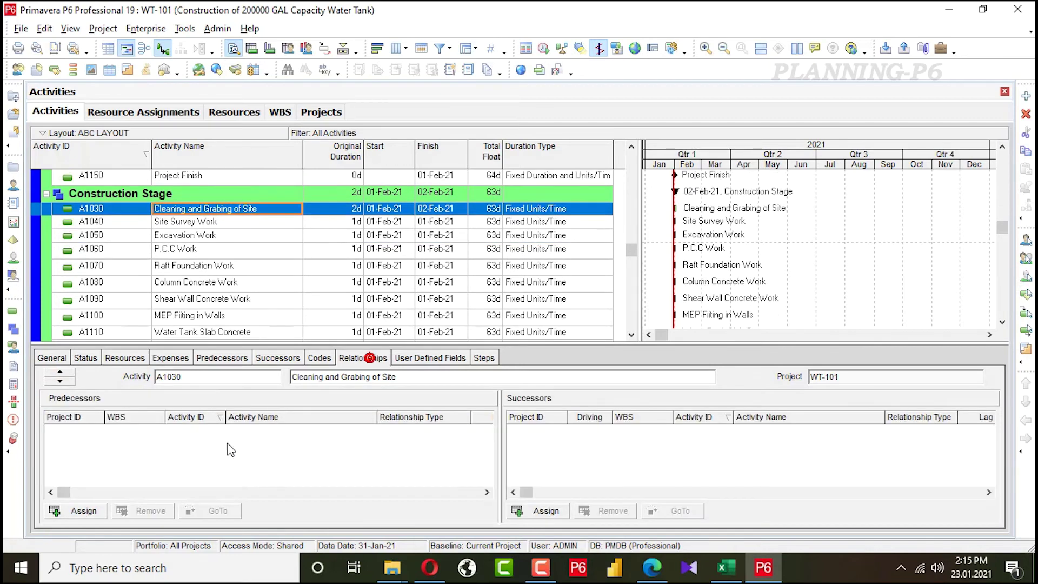
pyautogui.scroll(2, 324, 301)
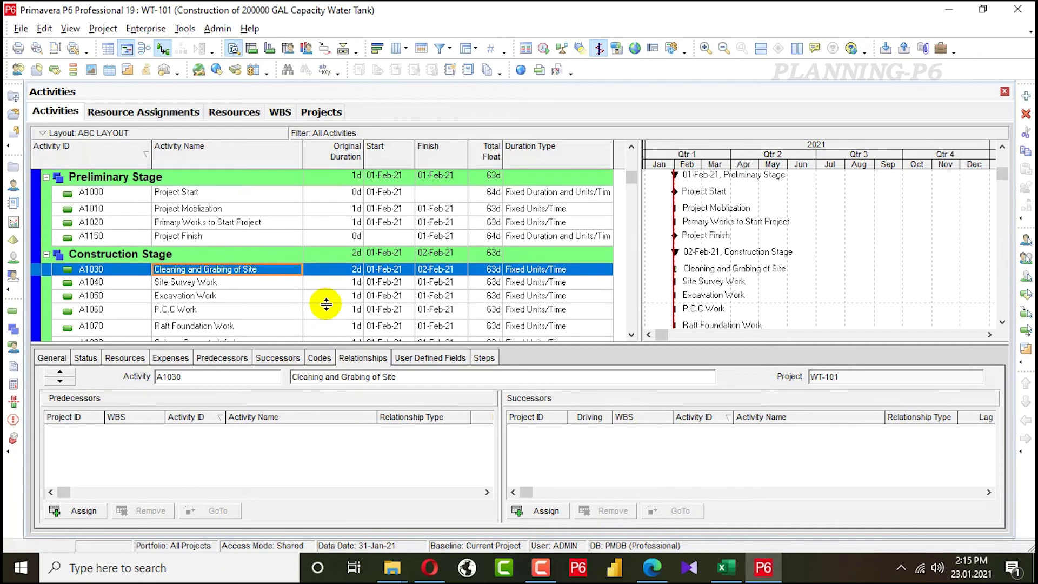
pyautogui.click(240, 194)
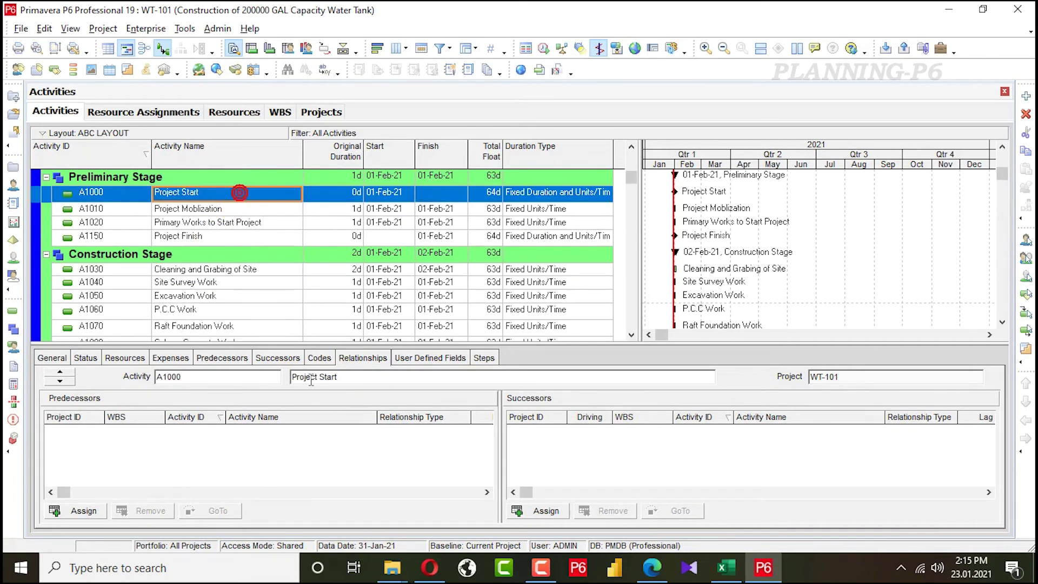
pyautogui.click(545, 511)
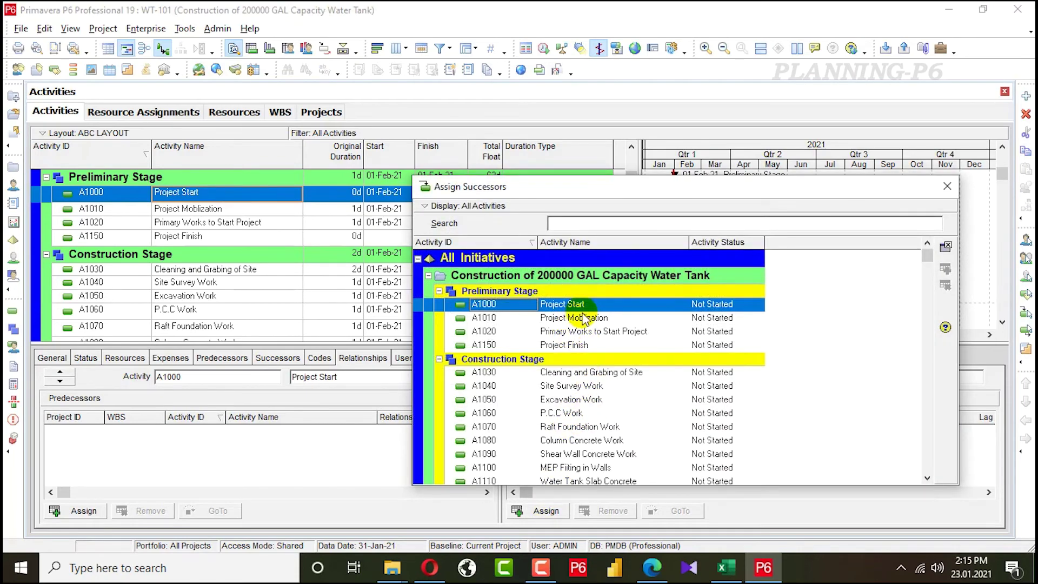
pyautogui.click(584, 321)
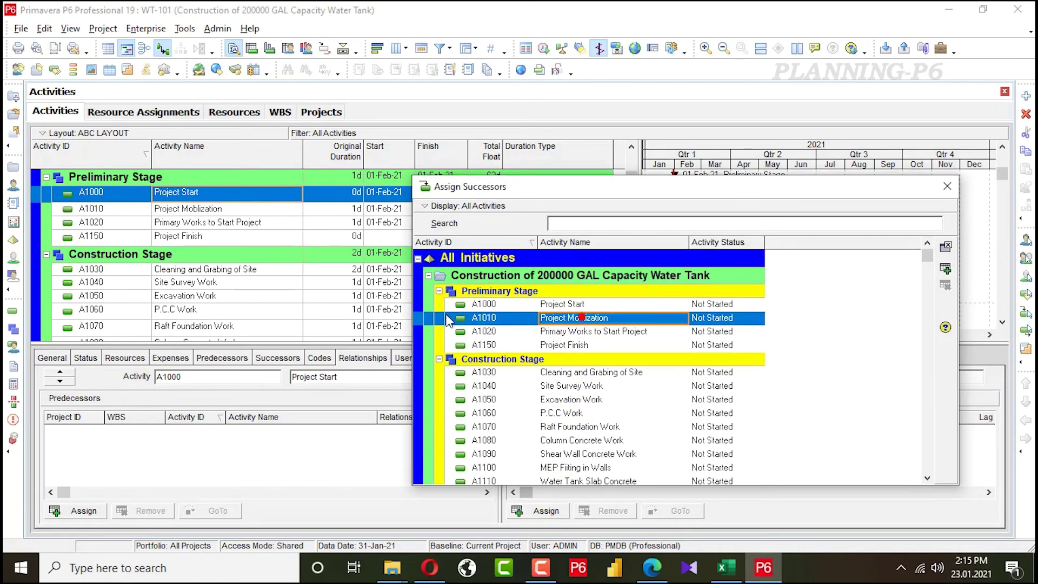
# Assign A1020 Primary Works to Start Project as the successor of A1010 Project Moblization.
pyautogui.click(186, 207)
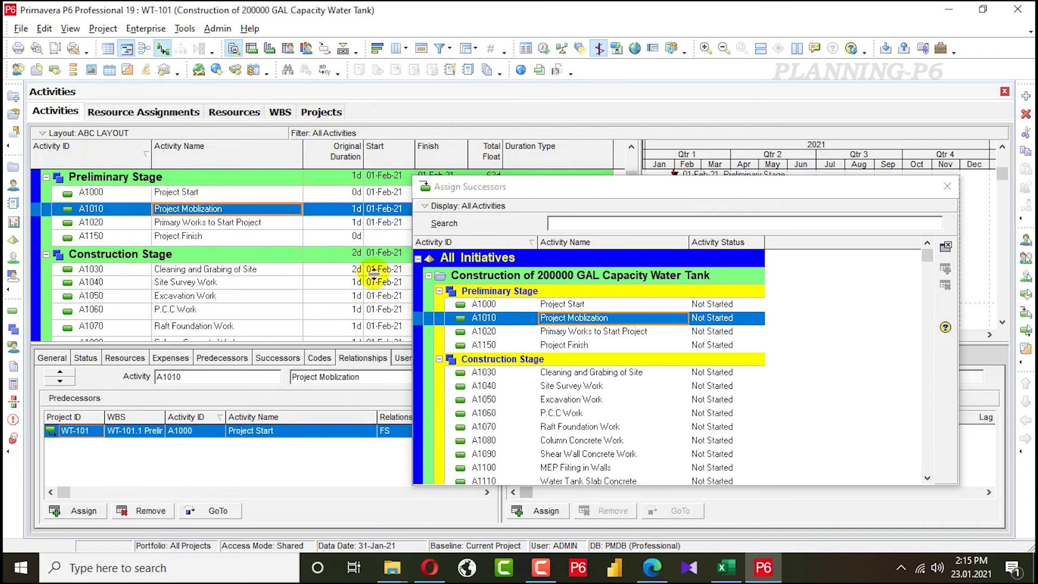
pyautogui.click(606, 333)
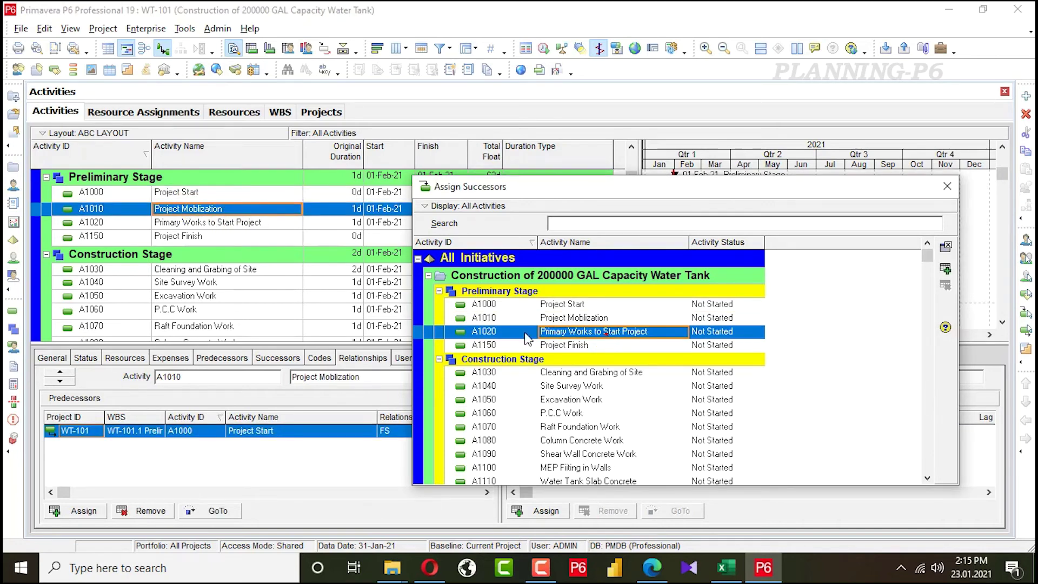
pyautogui.click(205, 222)
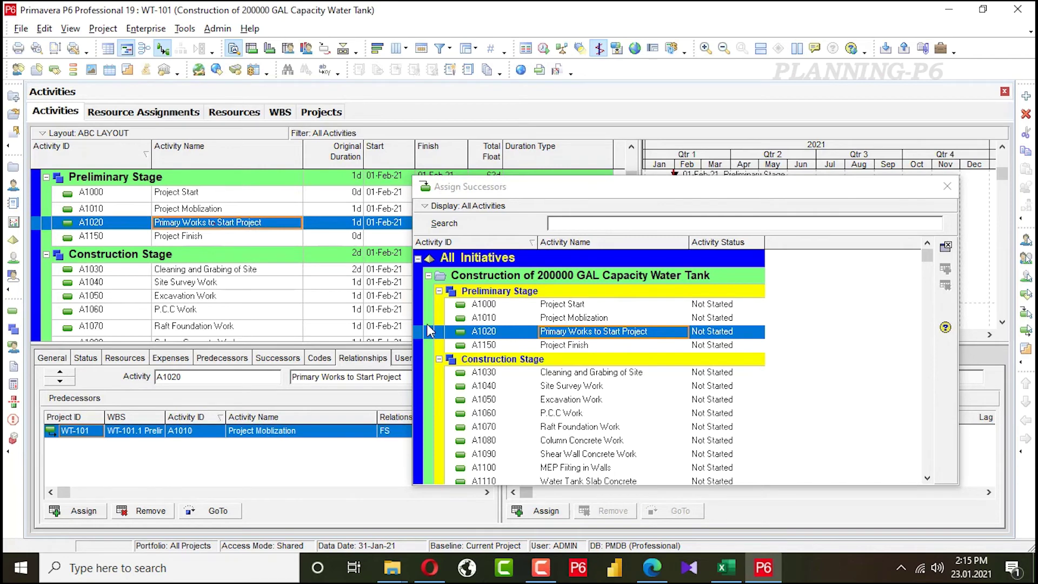
# Assign A1030 Cleaning and Grabing of Site as successor of A1020, A1040 Site Survey Work of A1030, and A1050 Excavation Work of A1040.
pyautogui.click(557, 374)
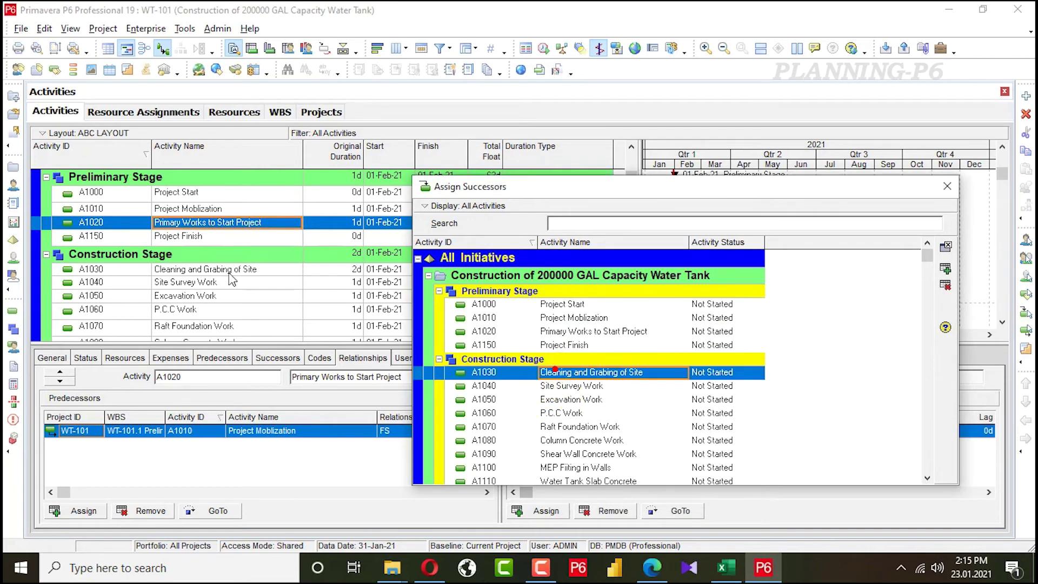
pyautogui.click(228, 269)
pyautogui.click(569, 386)
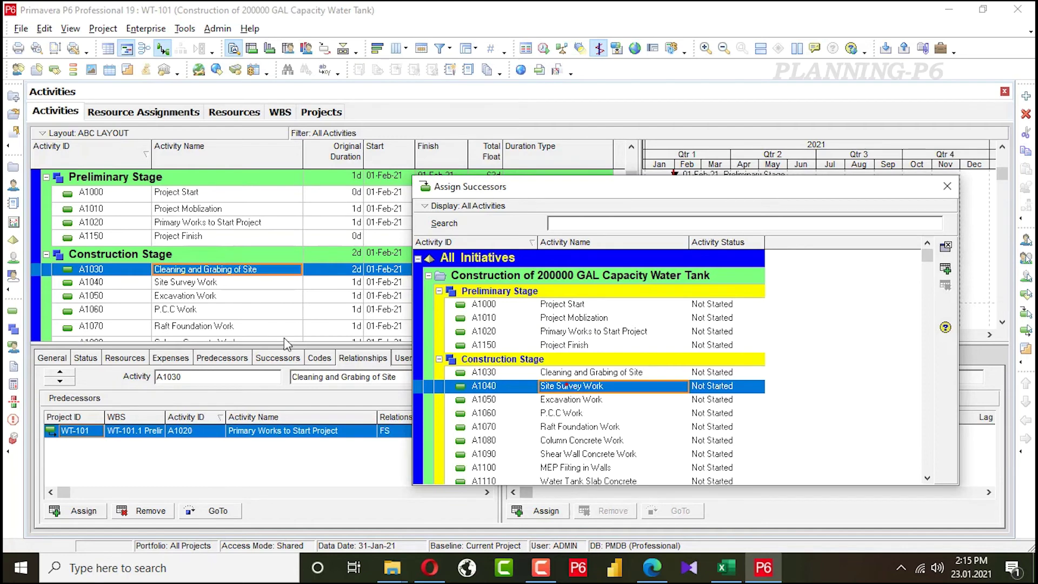
pyautogui.click(208, 282)
pyautogui.click(523, 409)
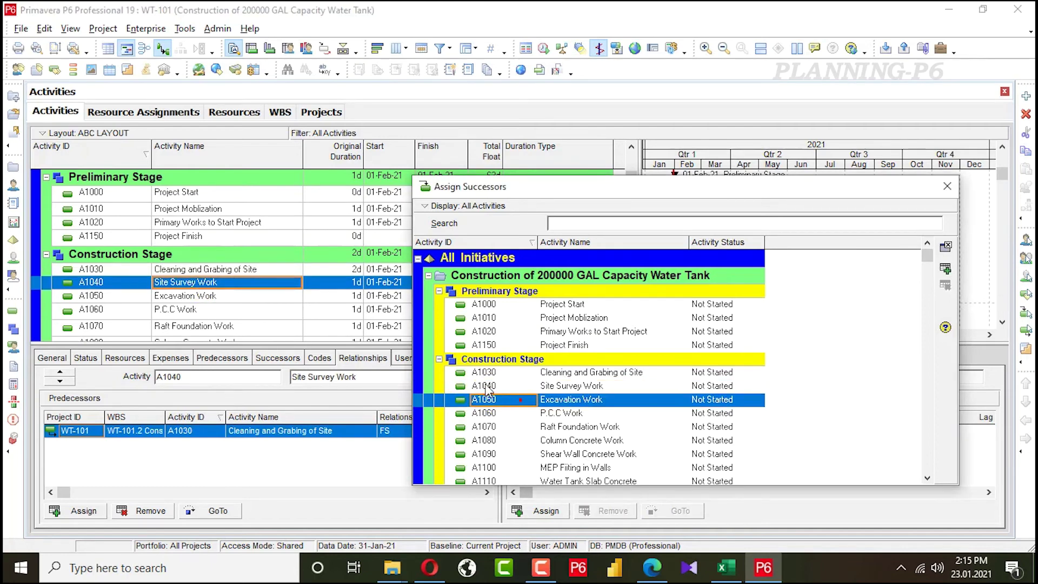
# Link the activities from A1050 Excavation Work through A1090 Shear Wall Concrete Work by assigning each following activity as the successor.
pyautogui.click(547, 413)
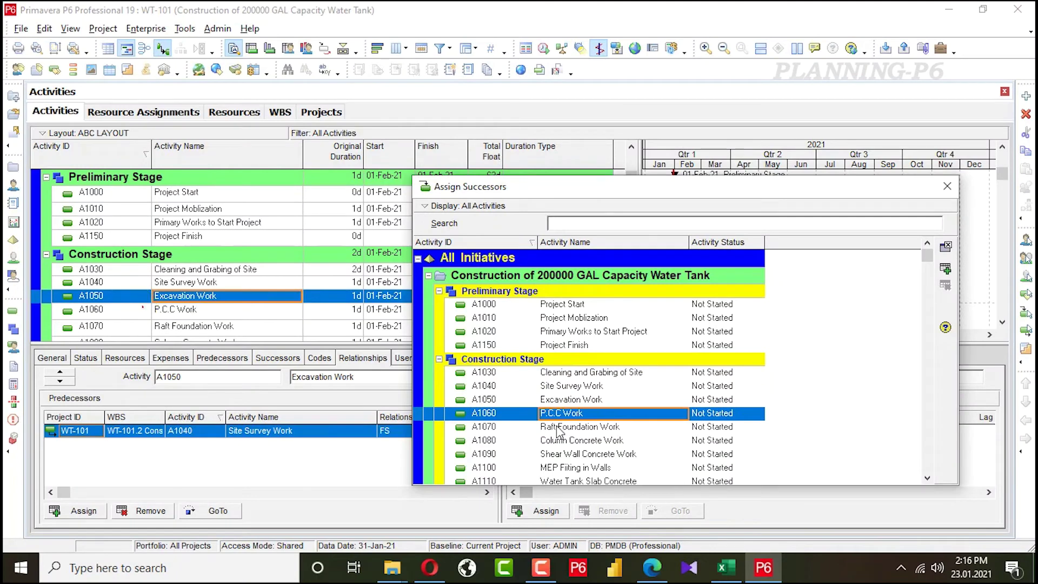
pyautogui.click(560, 428)
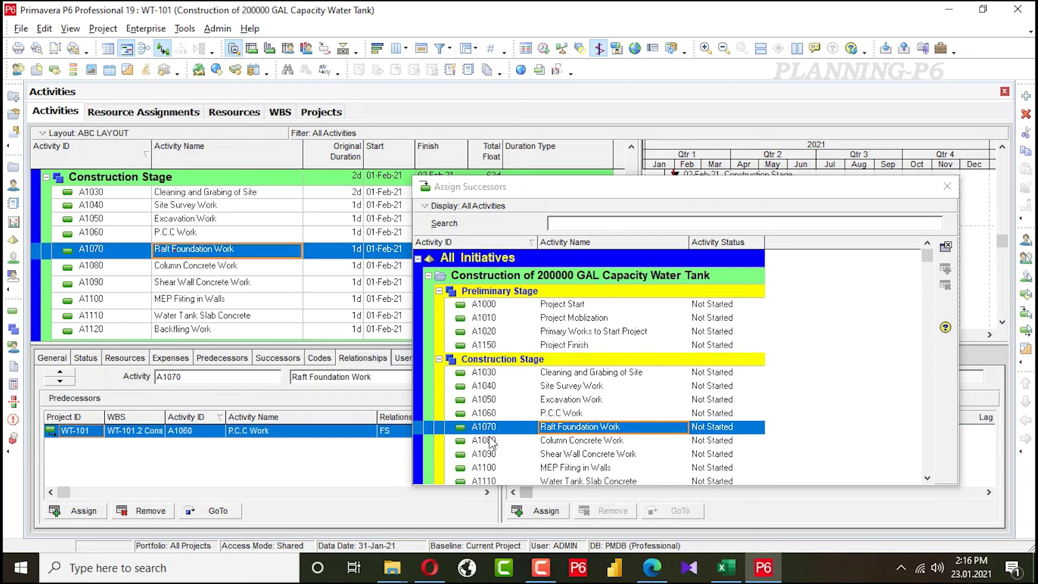
pyautogui.click(525, 442)
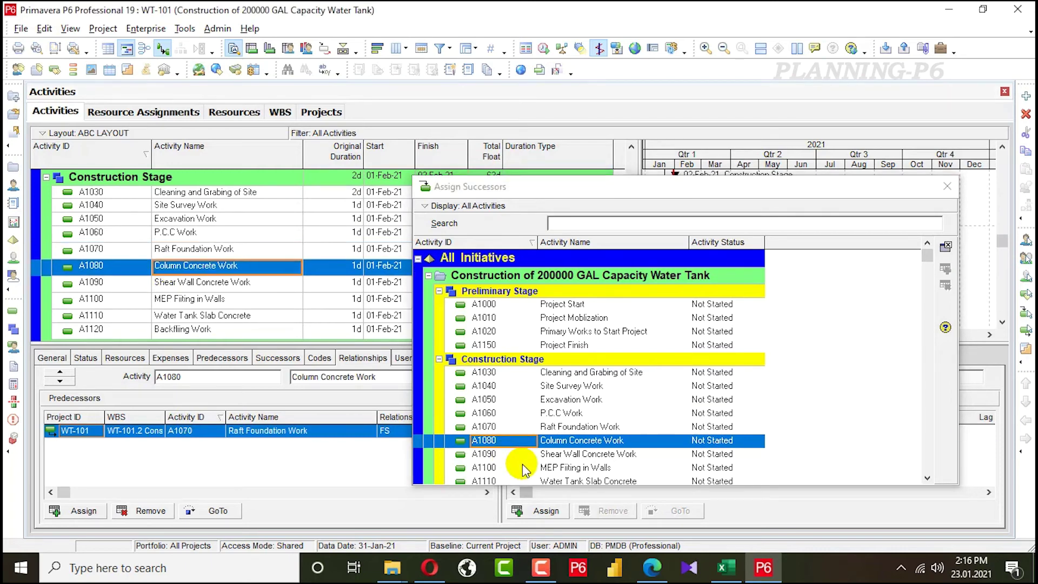
pyautogui.click(541, 456)
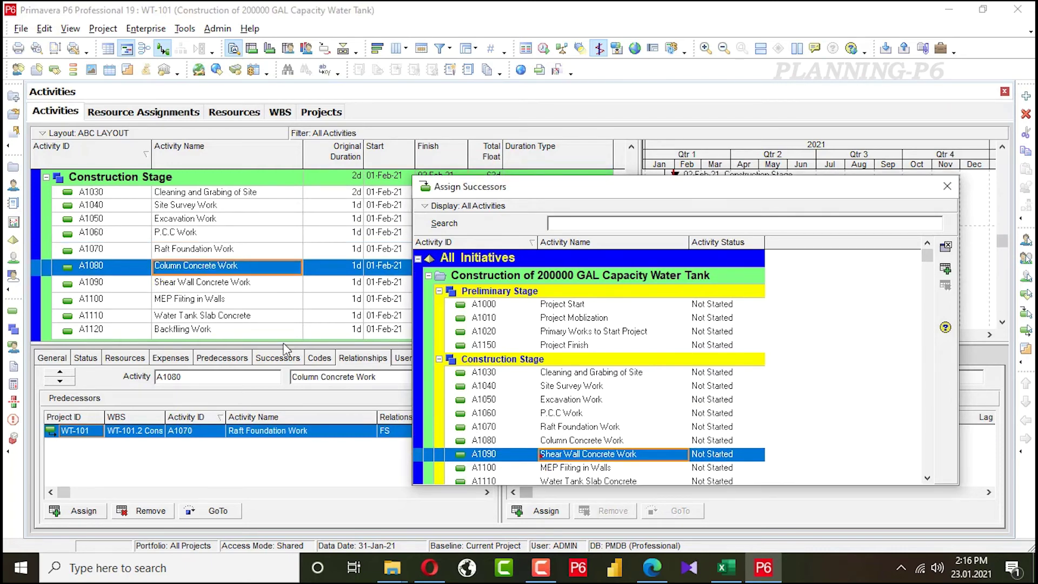
# Assign A1100 MEP Fiiting in Walls as successor of A1090, A1110 Water Tank Slab Concrete of A1100, and A1120 Backfliing Work of A1110.
pyautogui.click(172, 292)
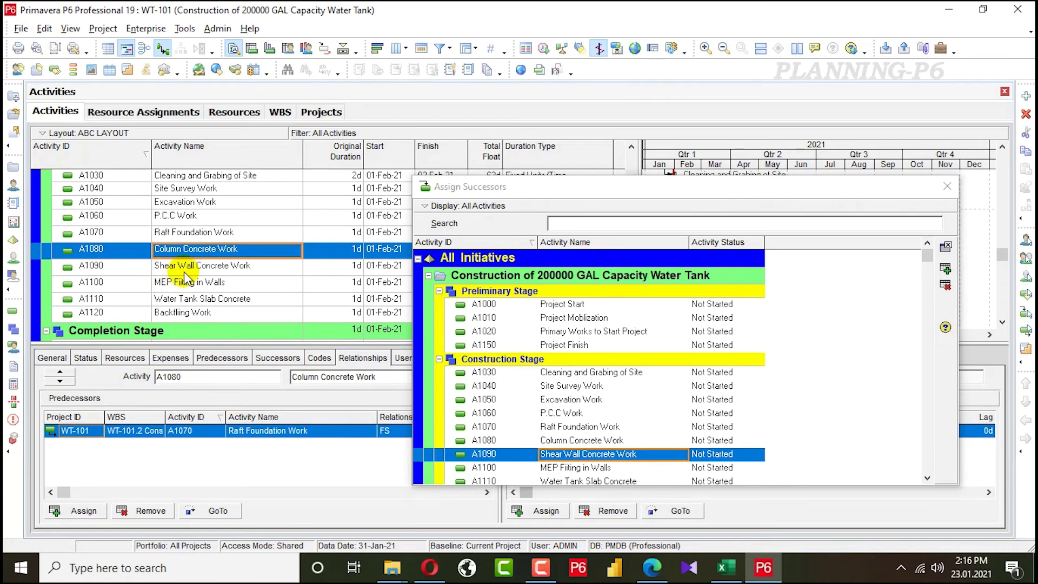
pyautogui.click(185, 269)
pyautogui.click(562, 469)
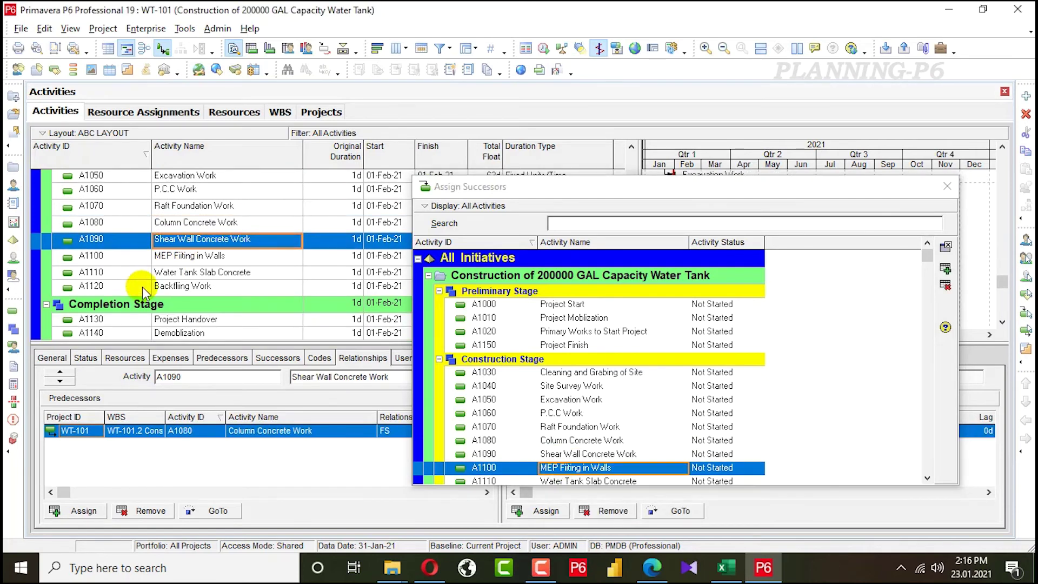
pyautogui.click(169, 257)
pyautogui.click(503, 465)
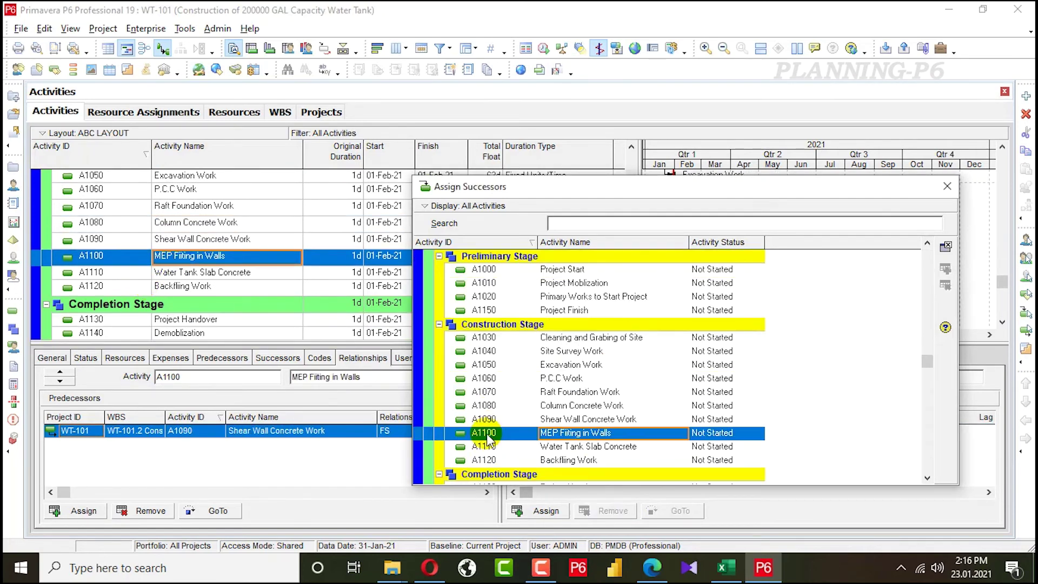
pyautogui.click(513, 446)
pyautogui.click(220, 272)
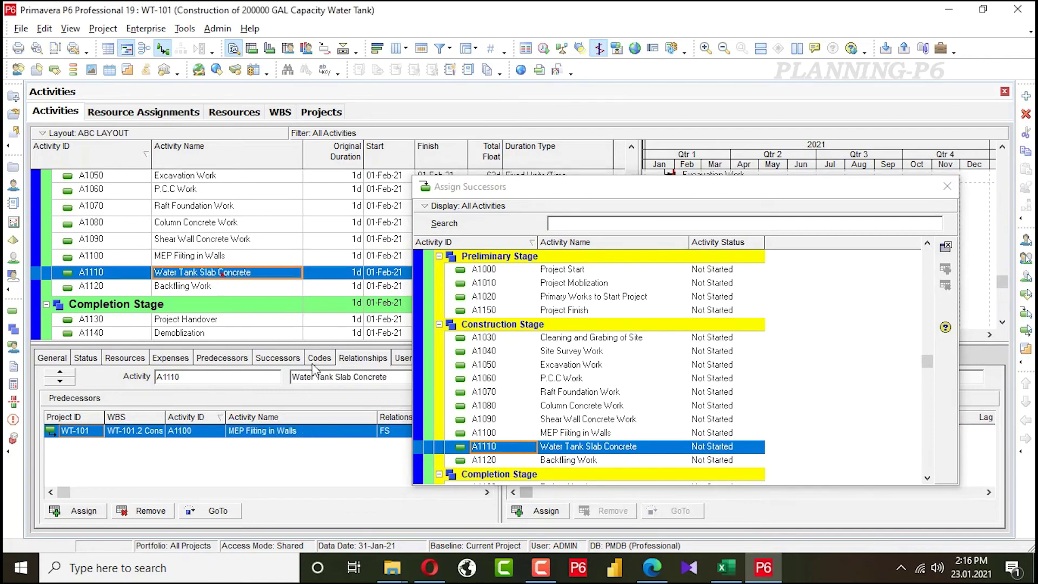
pyautogui.click(523, 463)
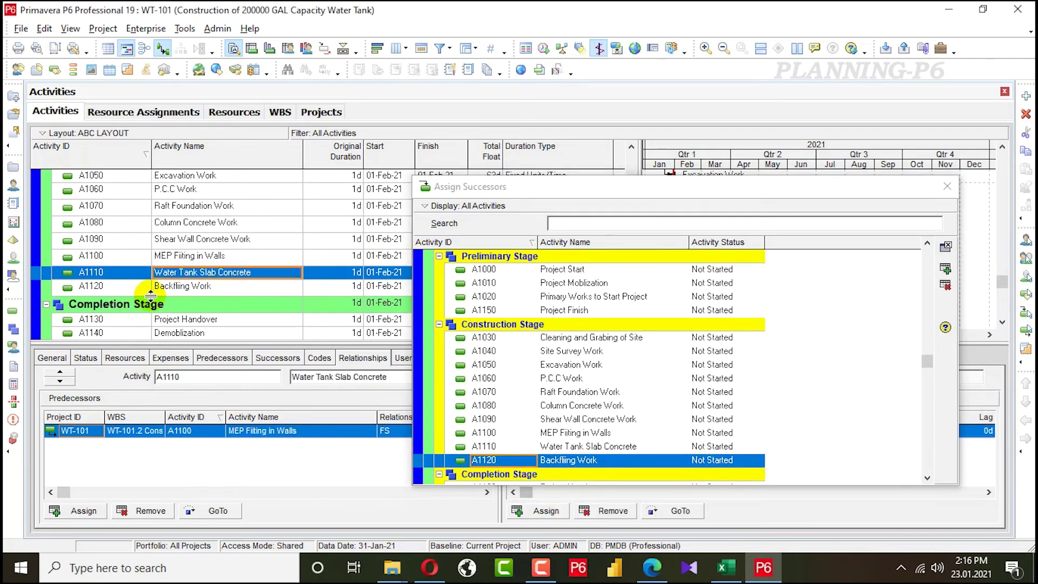
# Assign A1130 Project Handover as successor of A1120, A1140 Demoblization of A1130, and A1150 Project Finish of A1140, closing the successor assignment.
pyautogui.click(160, 291)
pyautogui.click(497, 459)
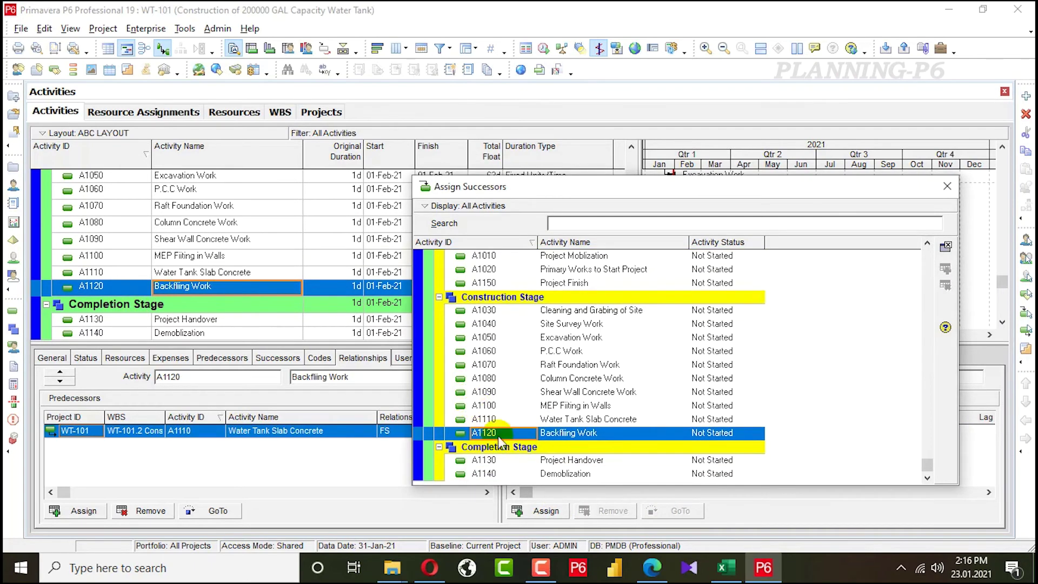
pyautogui.click(505, 460)
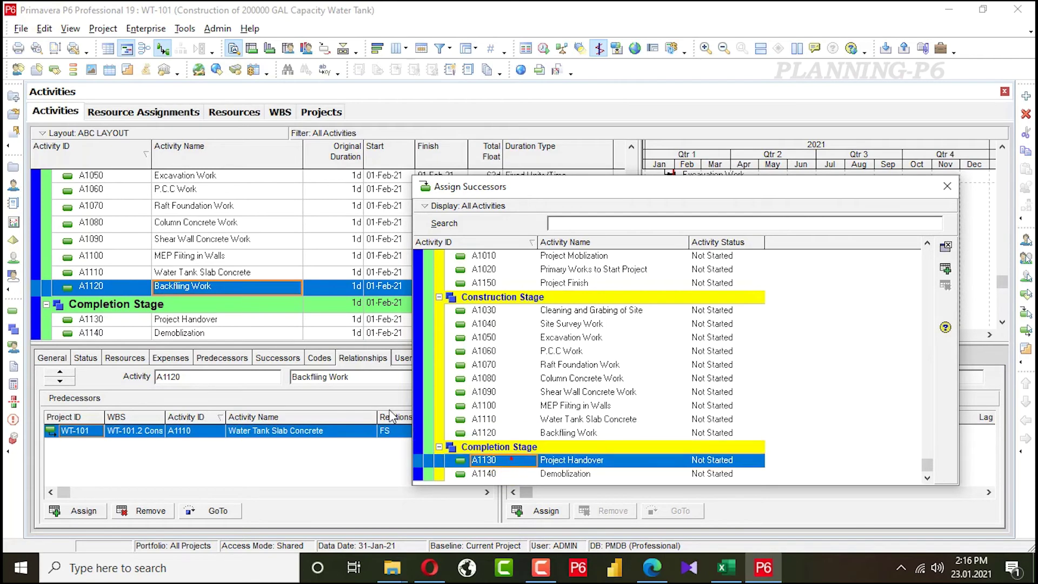
pyautogui.doubleClick(544, 471)
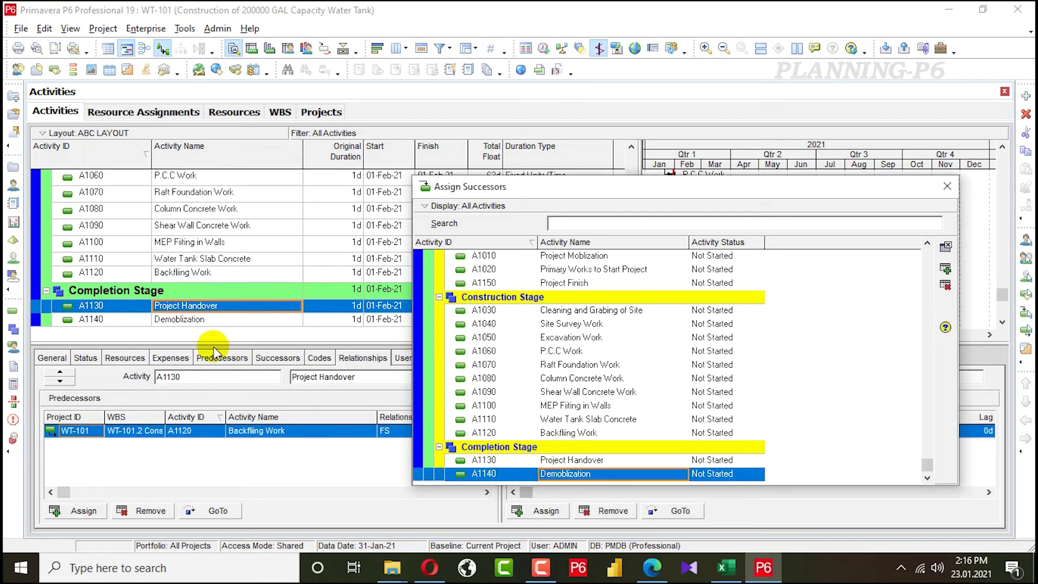
pyautogui.click(193, 322)
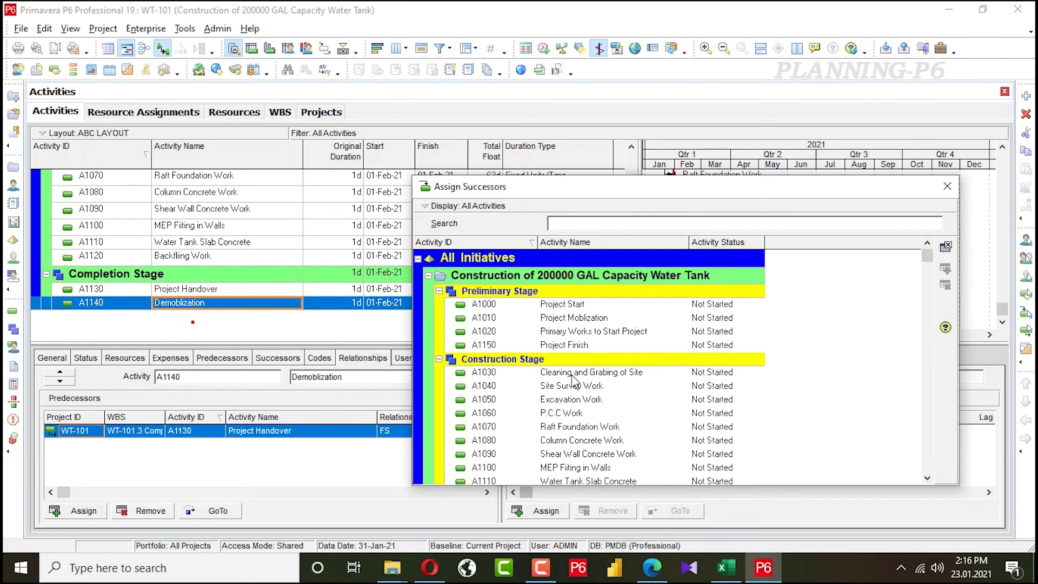
pyautogui.click(572, 346)
pyautogui.click(941, 190)
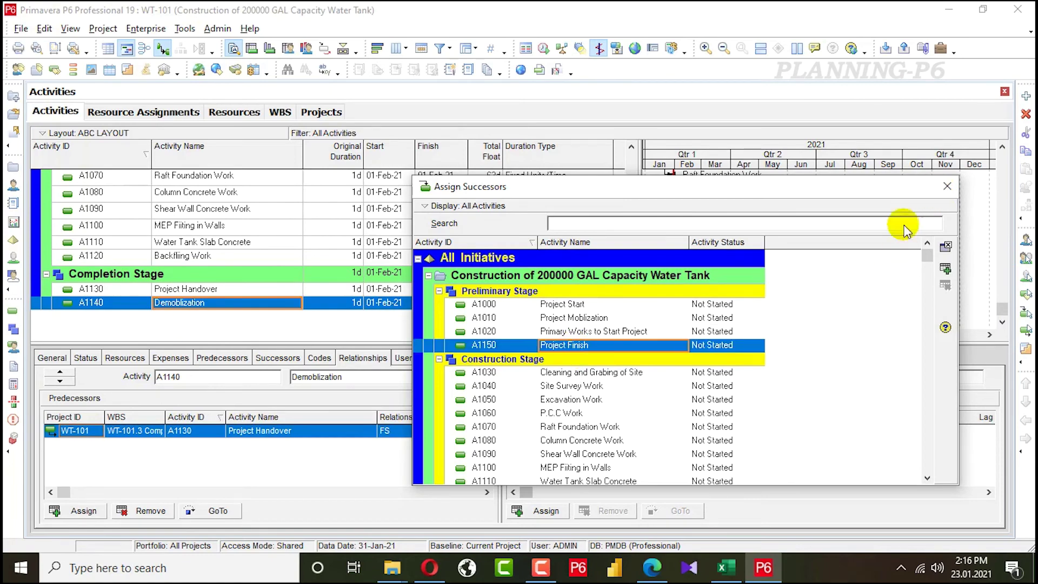
# Review the scheduled activity dates and compare the resources of A1040 Site Survey Work with the Resource Loading Sheet in Excel.
pyautogui.scroll(-2, 706, 249)
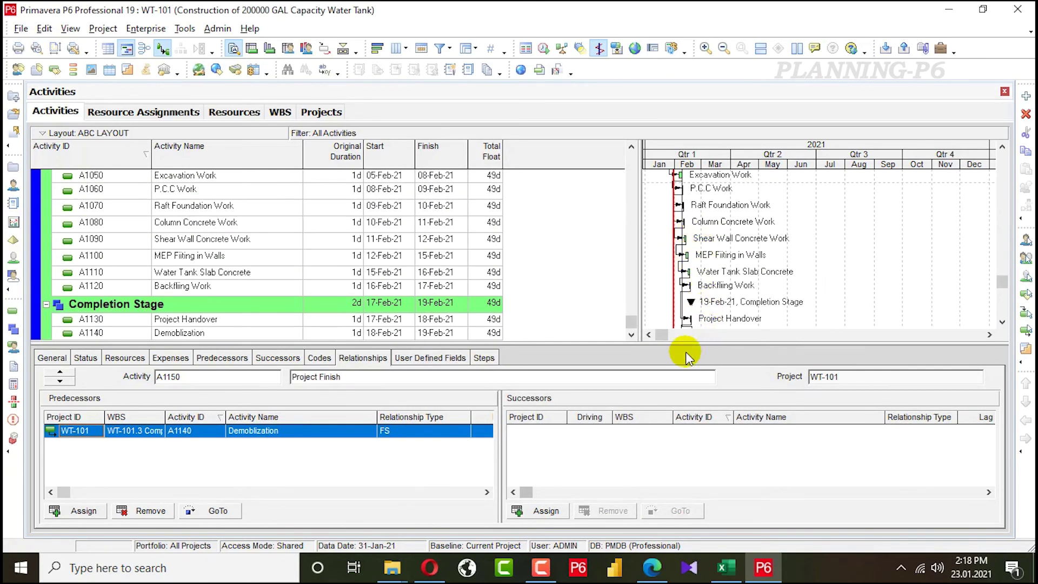
pyautogui.scroll(3, 658, 332)
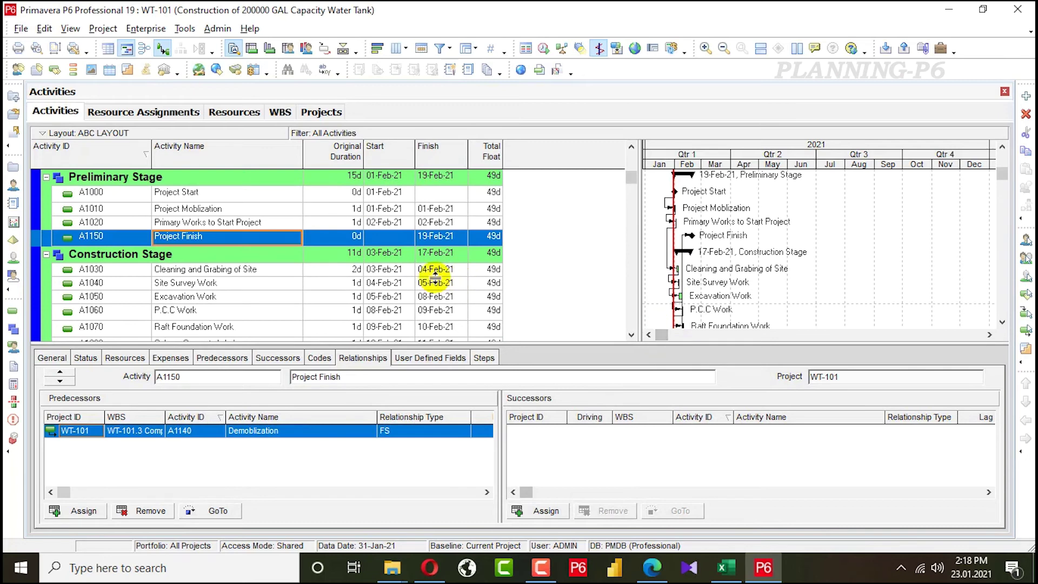
pyautogui.click(216, 270)
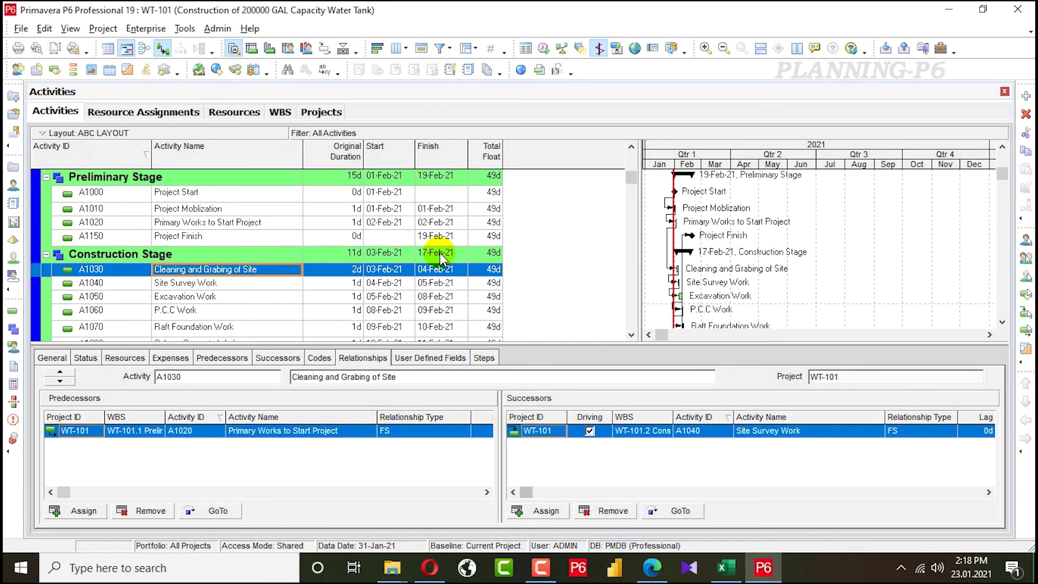
pyautogui.scroll(-1, 343, 247)
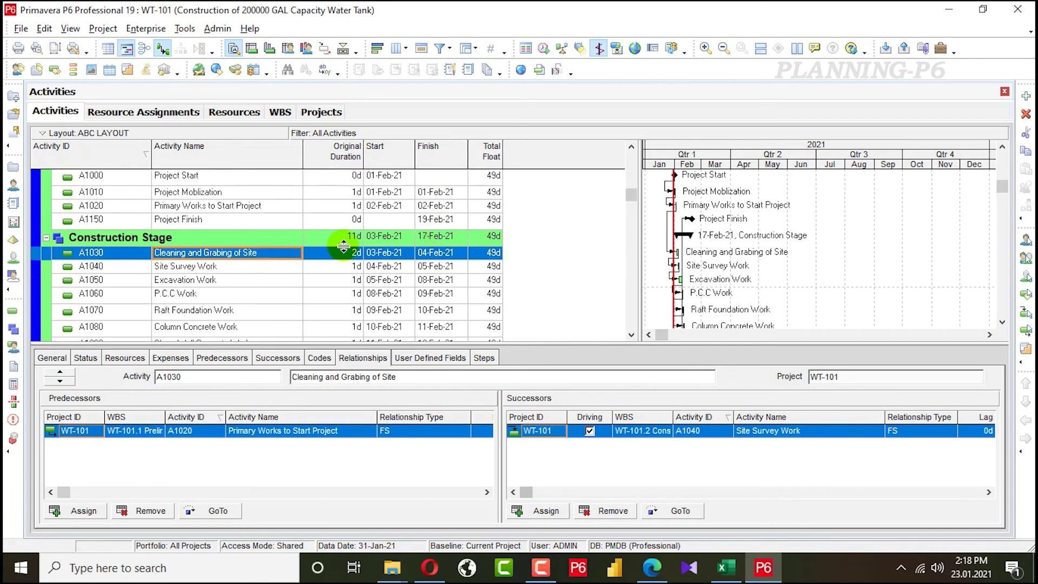
pyautogui.click(210, 266)
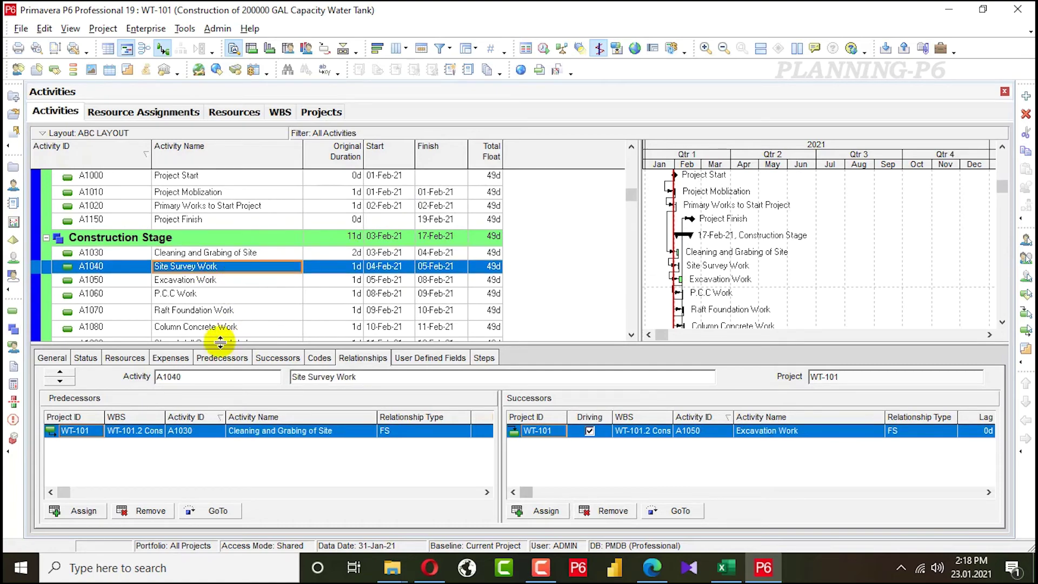
pyautogui.click(125, 357)
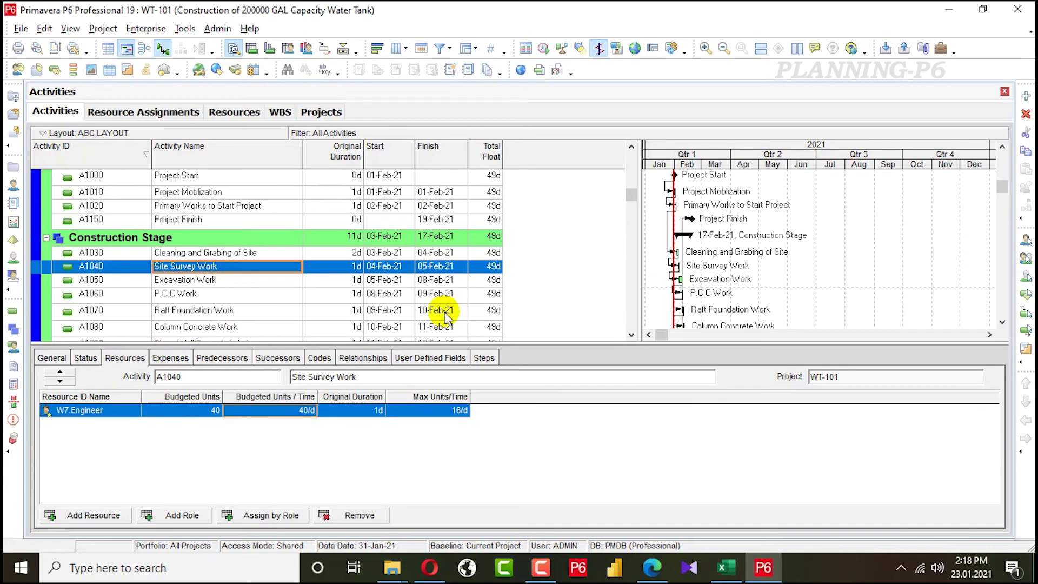
pyautogui.hotkey('alt', 'Tab')
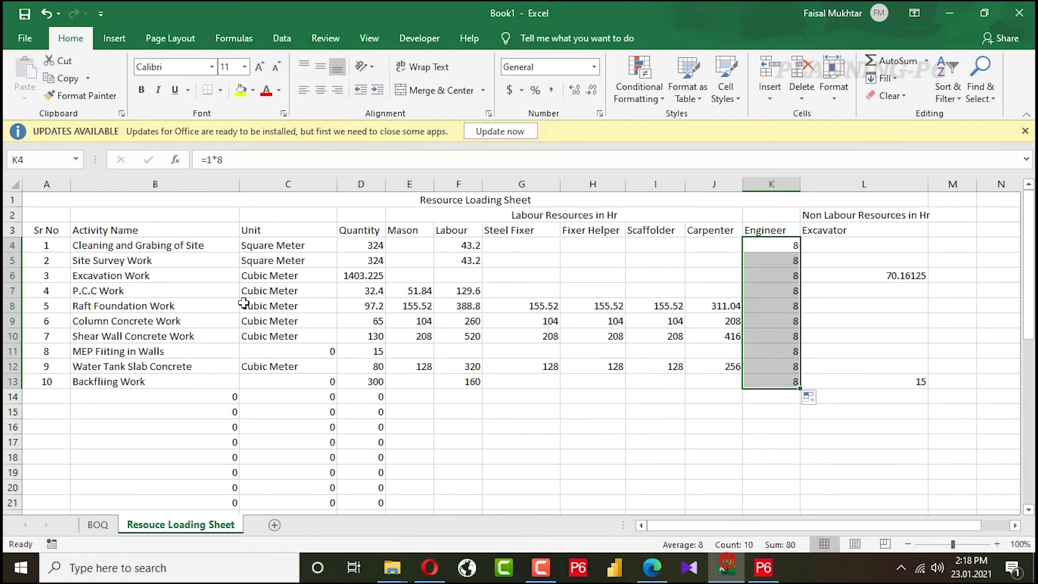
pyautogui.hotkey('alt', 'Tab')
pyautogui.hotkey('alt', 'Tab')
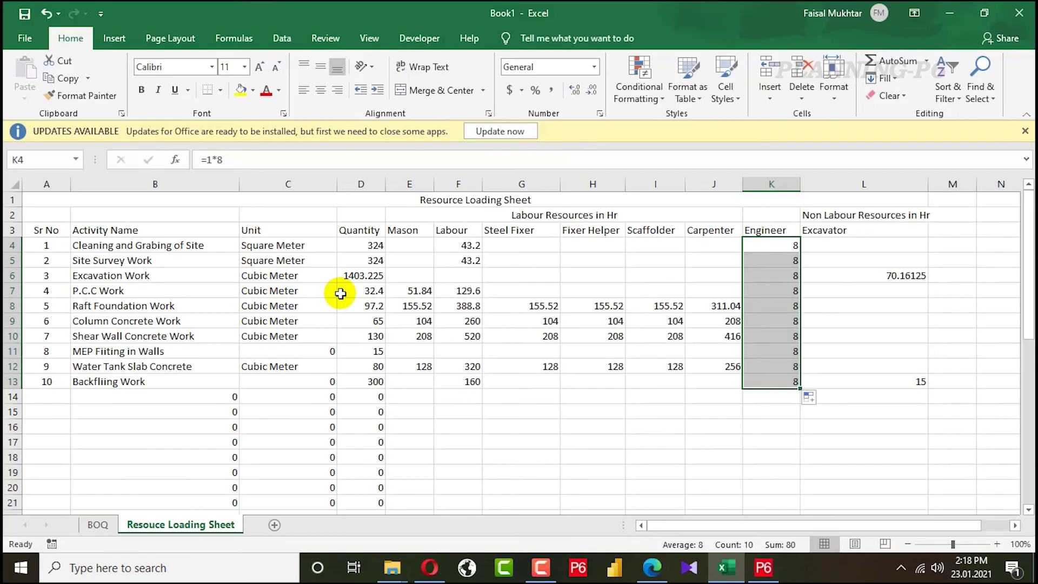
pyautogui.hotkey('alt', 'Tab')
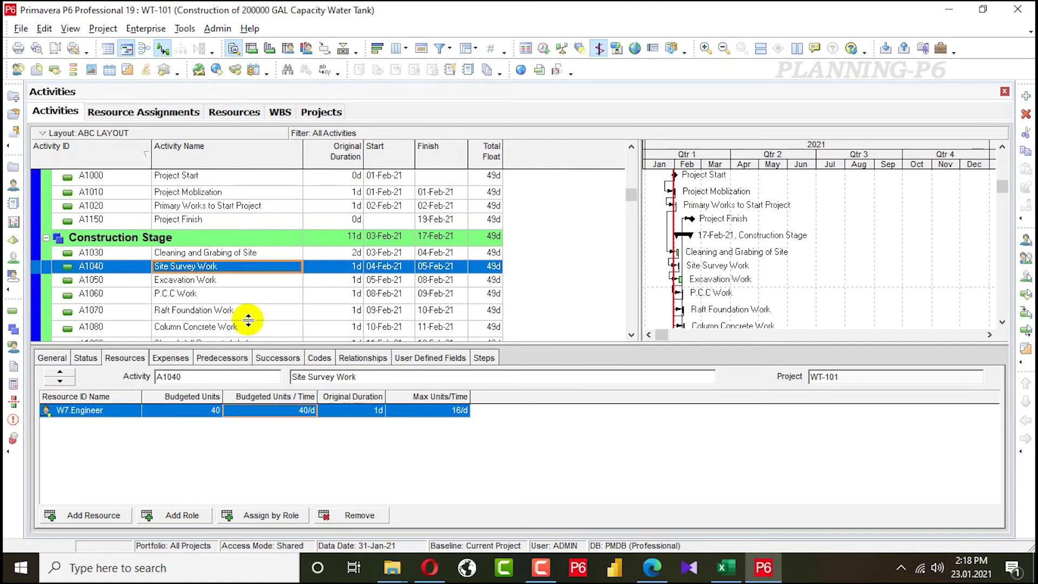
# Assign the W2 Labour resource to A1040 Site Survey Work with 43 budgeted units.
pyautogui.click(92, 514)
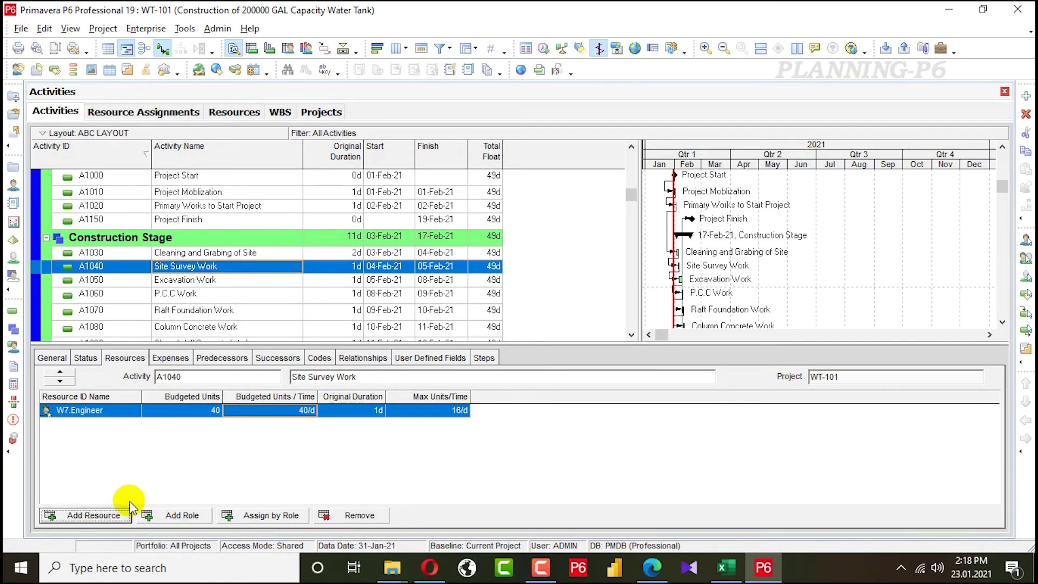
pyautogui.click(96, 516)
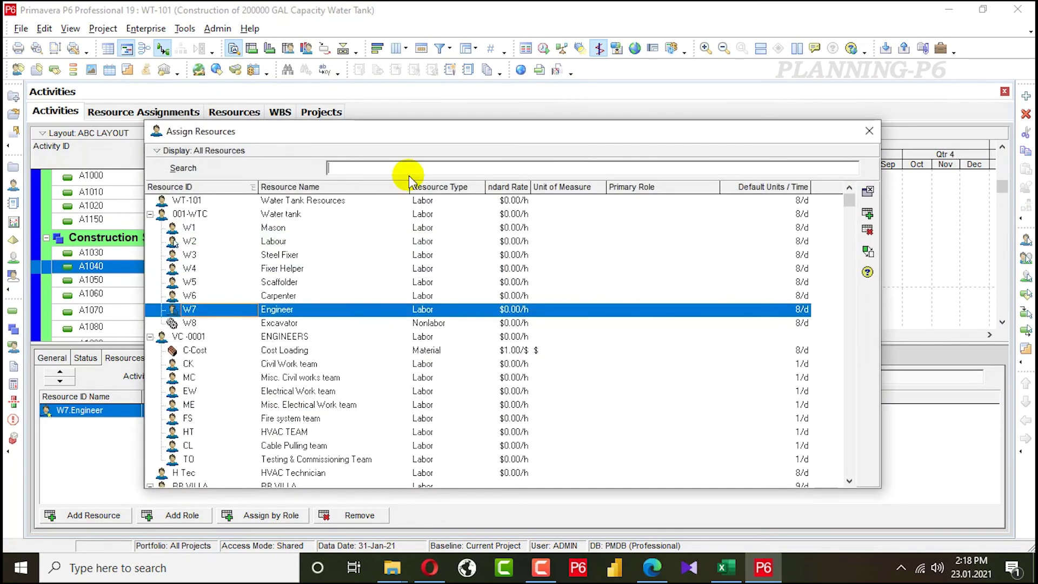
pyautogui.moveTo(439, 133); pyautogui.dragTo(608, 85)
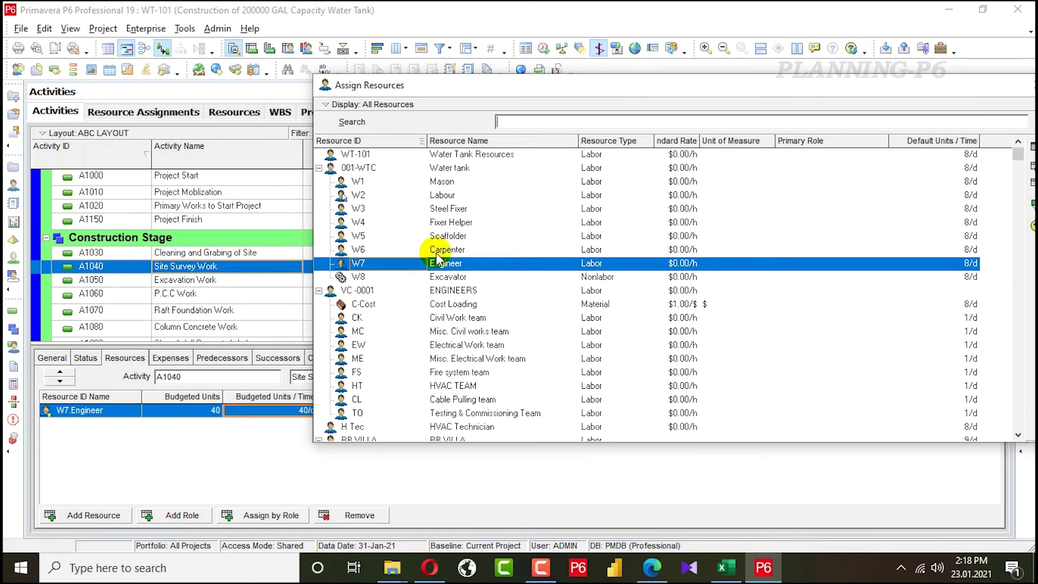
pyautogui.click(433, 196)
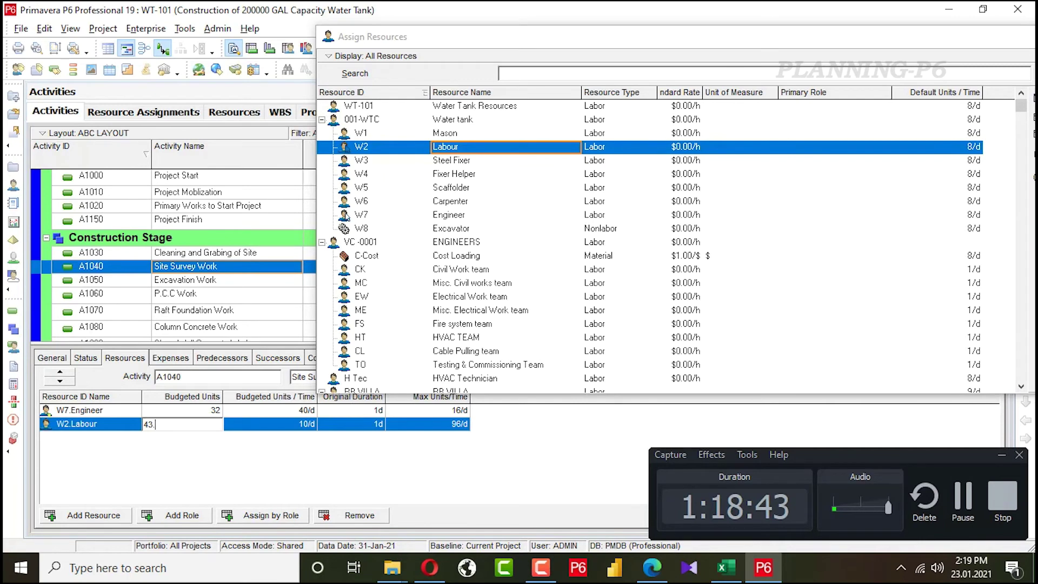
pyautogui.press('Return')
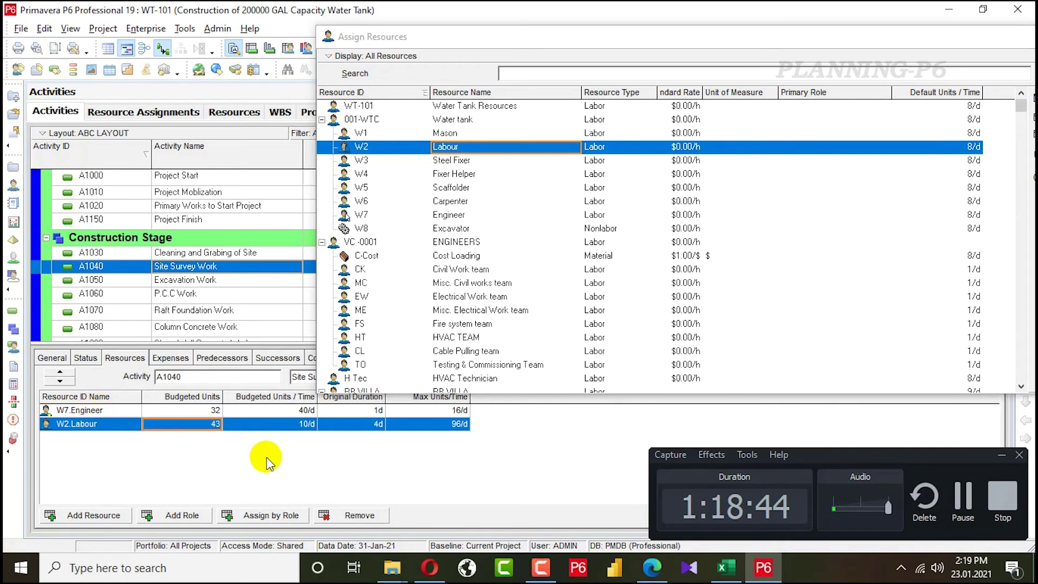
# Set the budgeted units/time of W2 Labour on A1040 Site Survey Work to 32 per day.
pyautogui.click(285, 424)
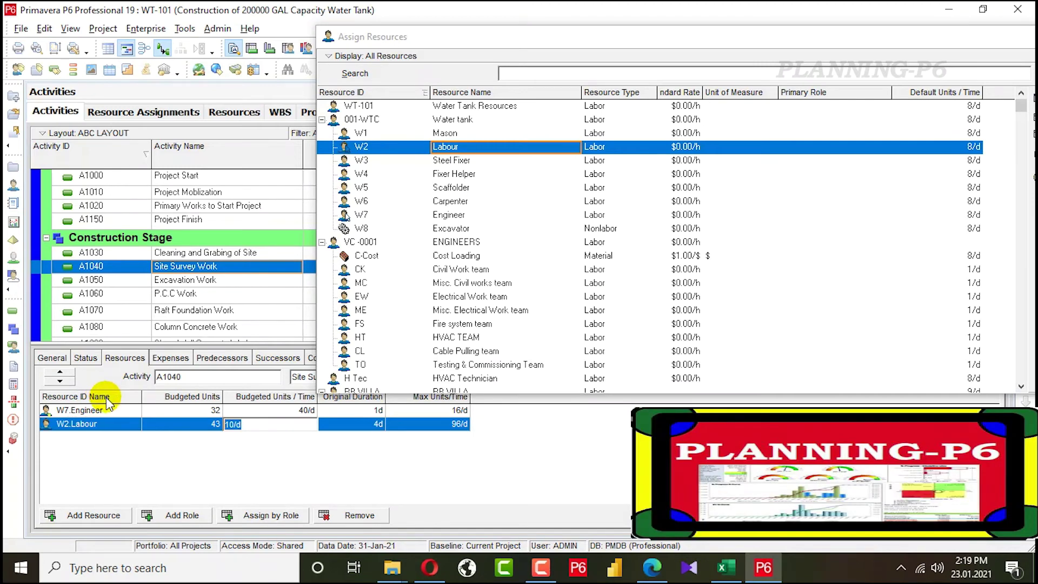
pyautogui.write('32')
pyautogui.press('Return')
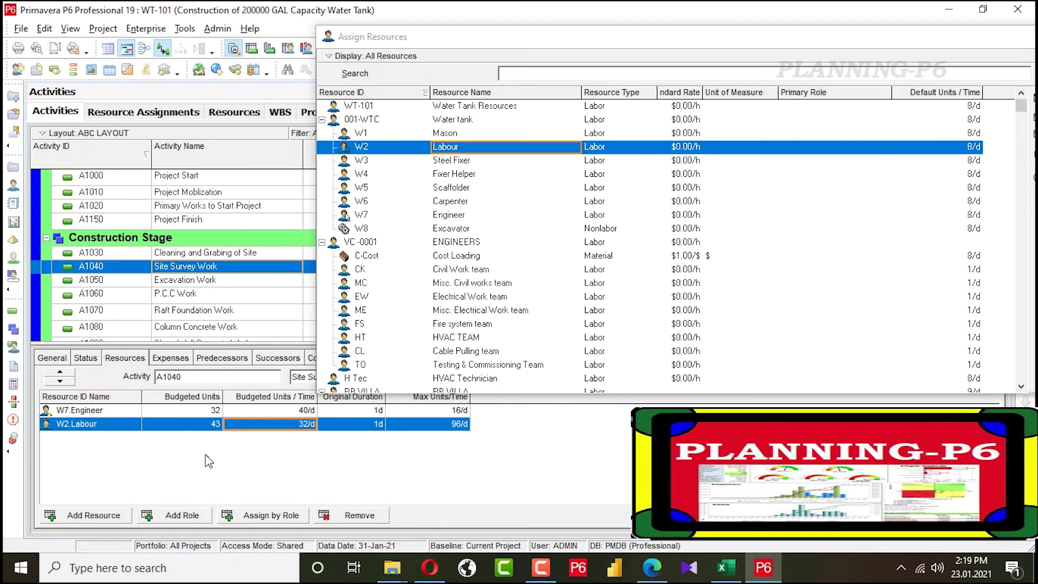
# Switch to Excel and check the activities' resource hours in the Resource Loading Sheet.
pyautogui.hotkey('alt', 'Tab')
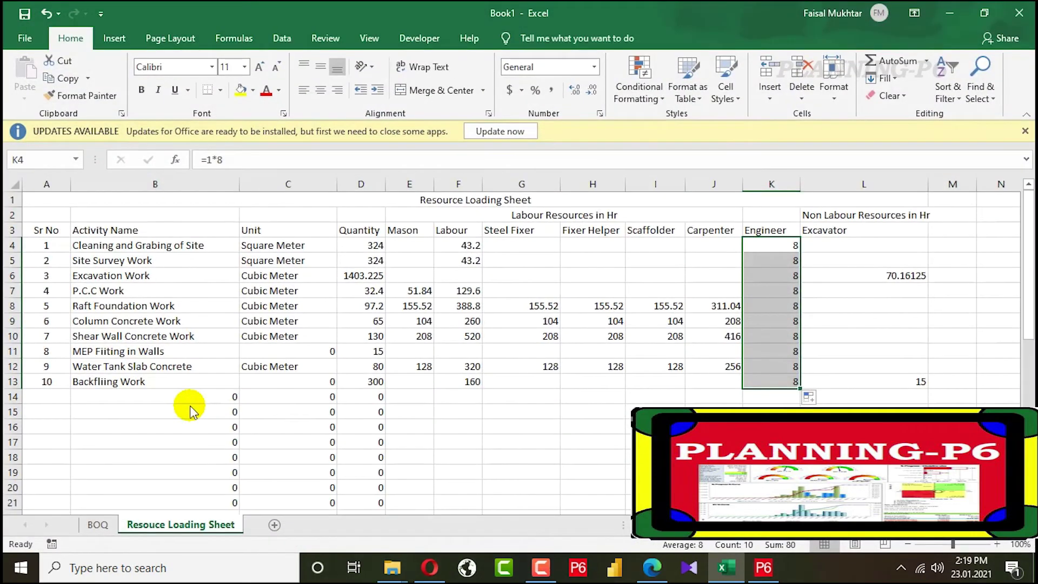
pyautogui.hotkey('alt', 'Tab')
pyautogui.click(726, 574)
pyautogui.click(726, 574)
pyautogui.click(725, 574)
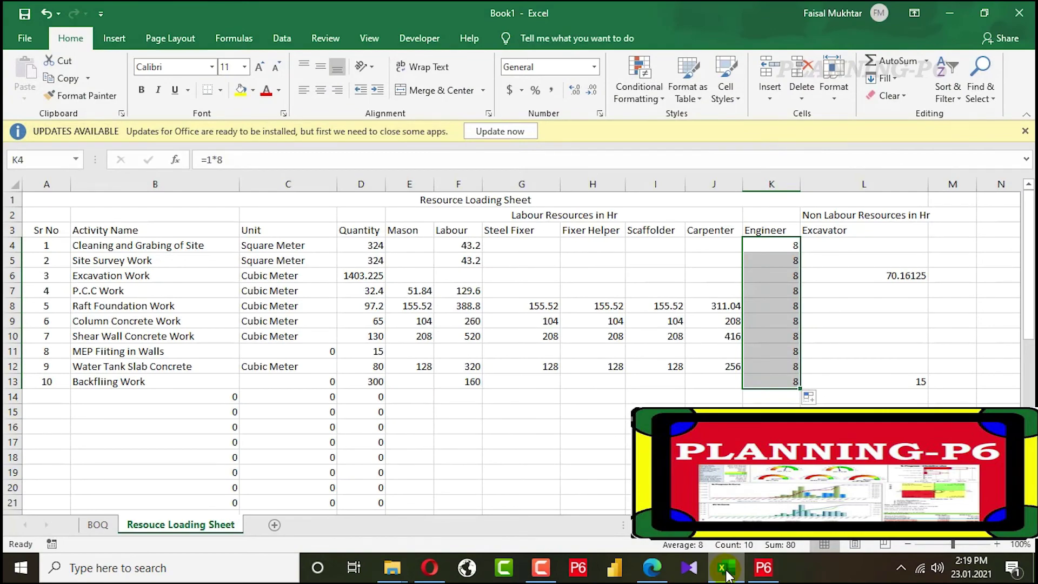
# Return to Primavera P6 and assign the W8 Excavator resource to A1050 Excavation Work with 70.16 budgeted units.
pyautogui.click(726, 573)
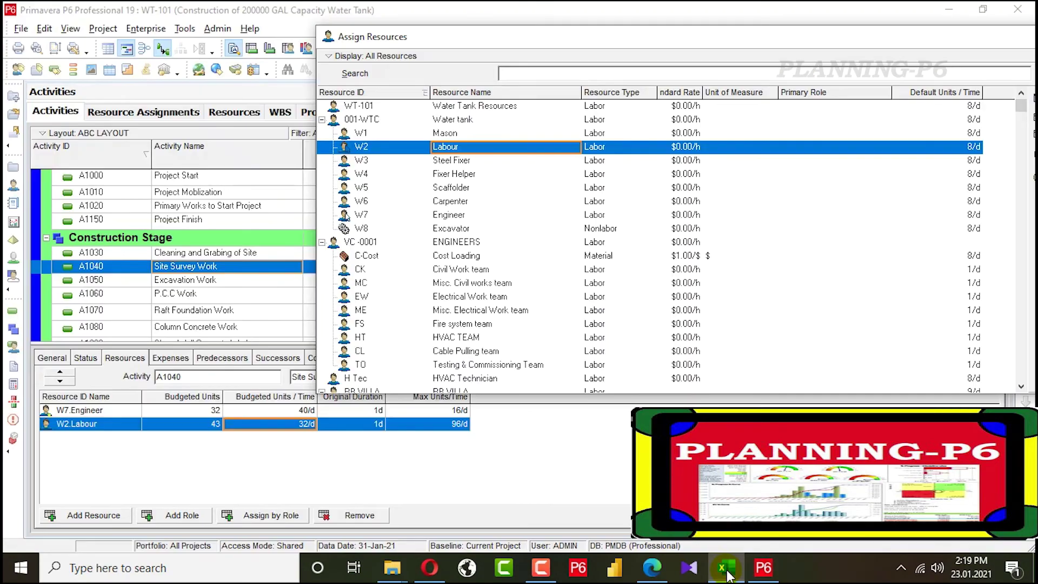
pyautogui.click(169, 281)
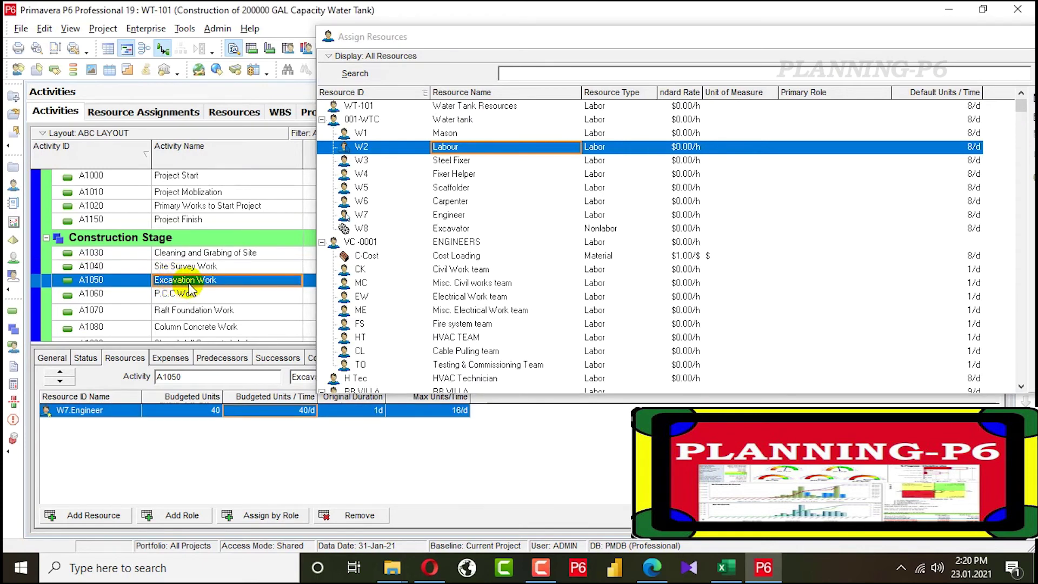
pyautogui.doubleClick(441, 232)
pyautogui.click(209, 423)
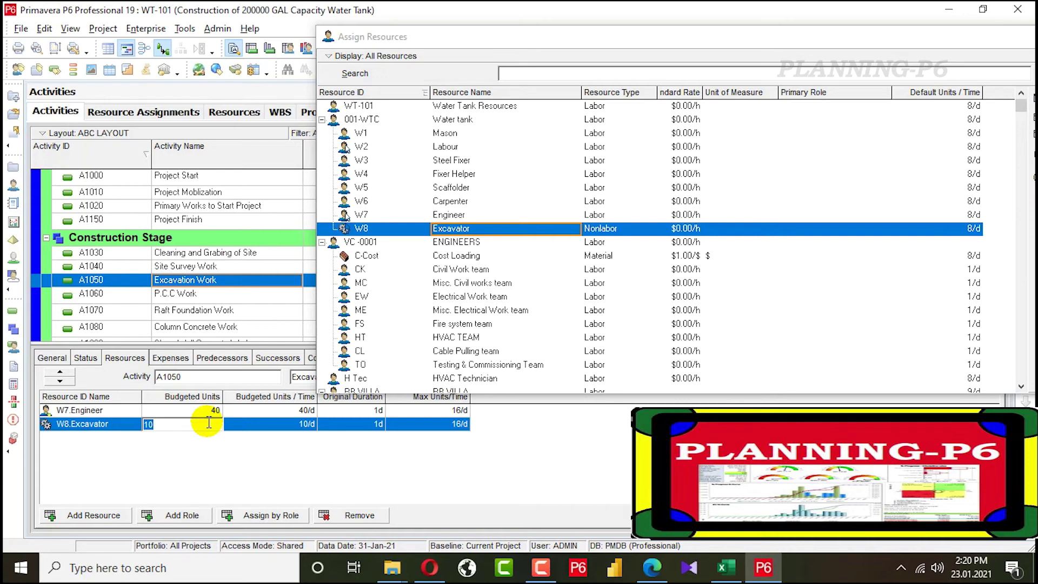
pyautogui.doubleClick(174, 425)
pyautogui.hotkey('alt', 'Tab')
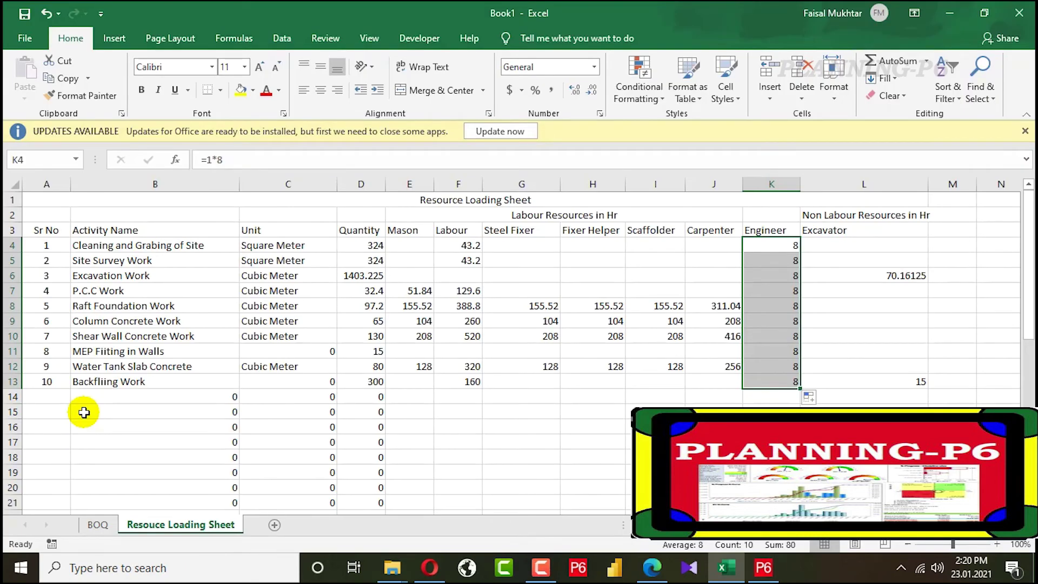
pyautogui.hotkey('alt', 'Tab')
pyautogui.write('70')
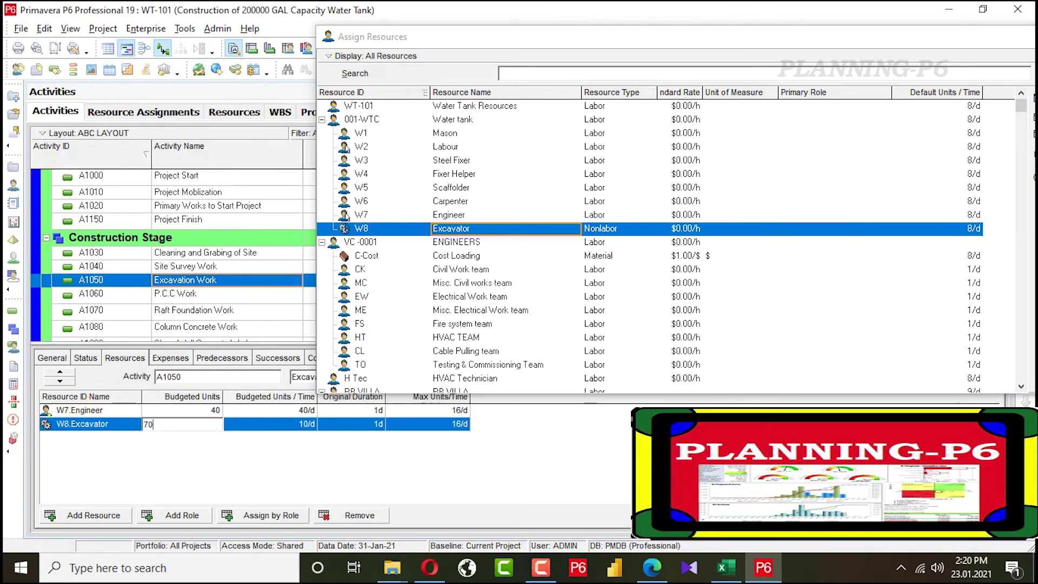
pyautogui.write('.16')
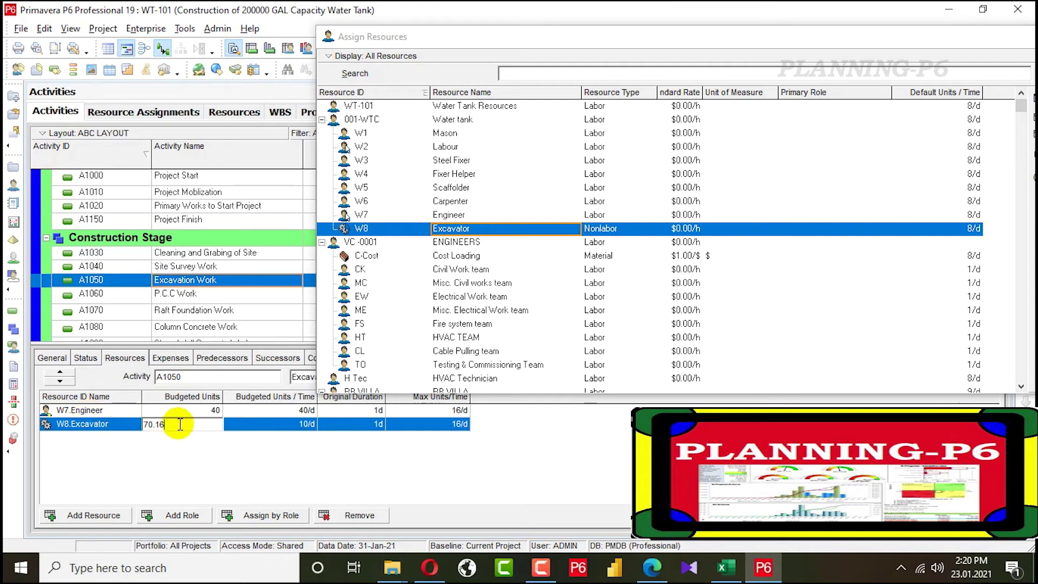
# Set the budgeted units/time of W8 Excavator on A1050 Excavation Work to 32 per day.
pyautogui.click(296, 424)
pyautogui.write('32')
pyautogui.press('Return')
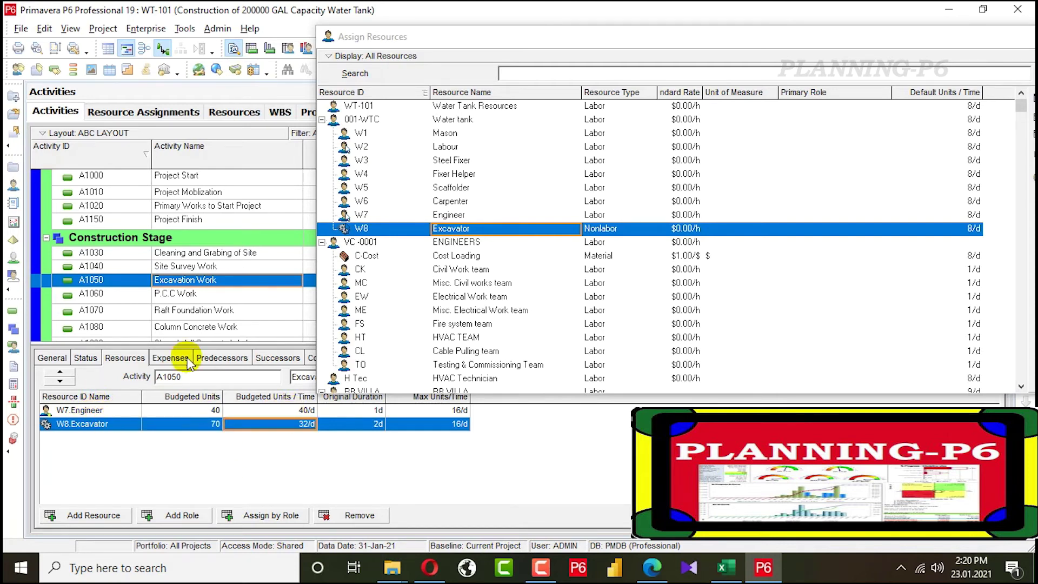
# Assign the W1 Mason and W2 Labour resources to A1060 P.C.C Work and sort its assigned resources by resource ID.
pyautogui.click(191, 295)
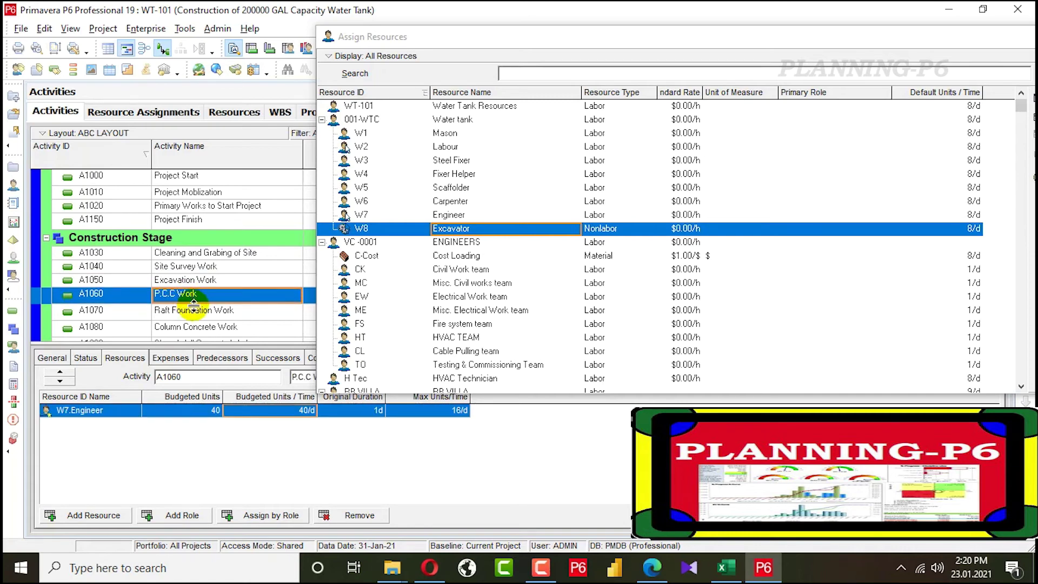
pyautogui.hotkey('alt', 'Tab')
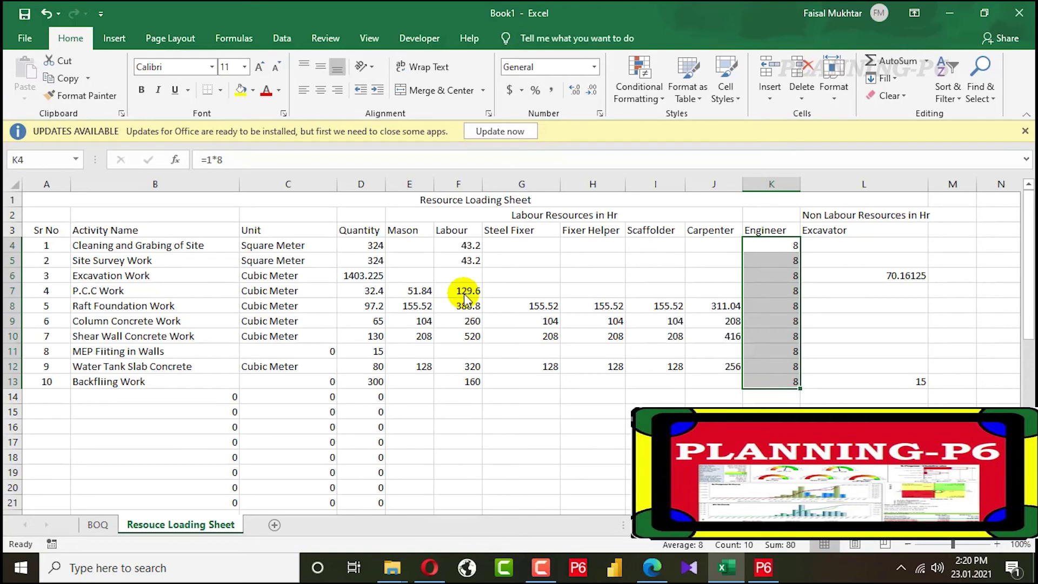
pyautogui.hotkey('alt', 'Tab')
pyautogui.doubleClick(443, 133)
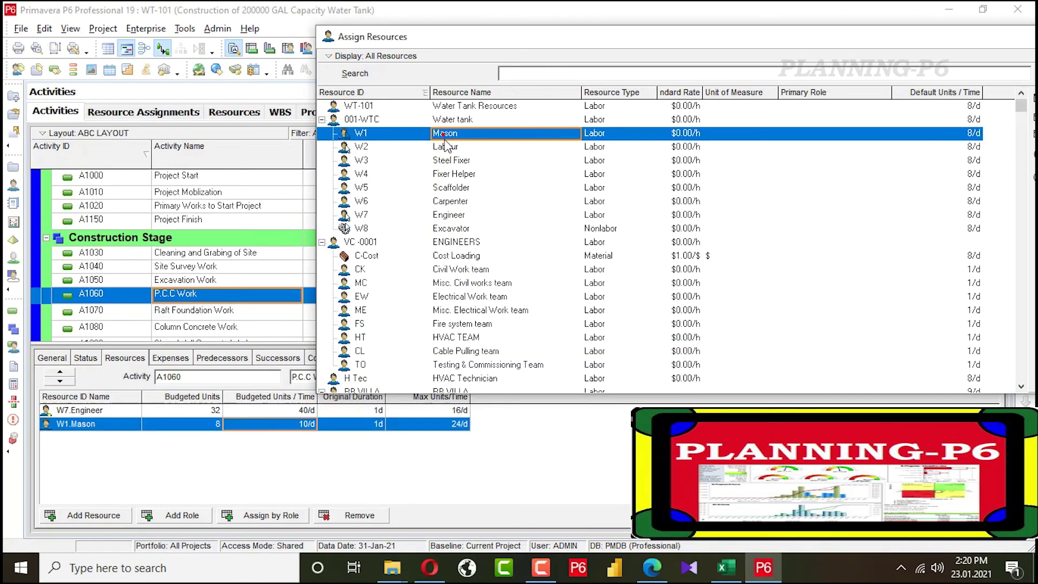
pyautogui.doubleClick(444, 146)
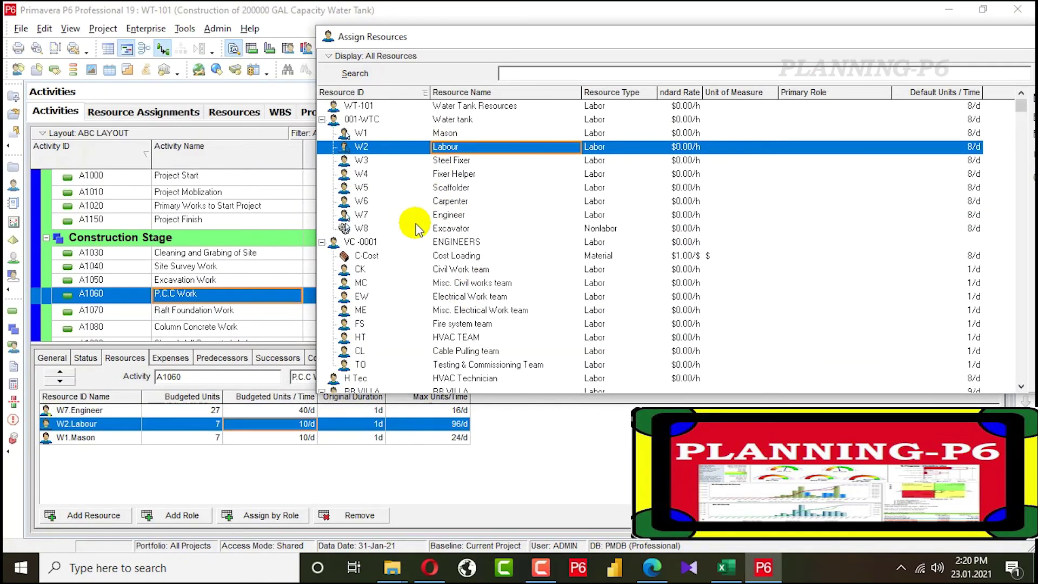
pyautogui.click(116, 398)
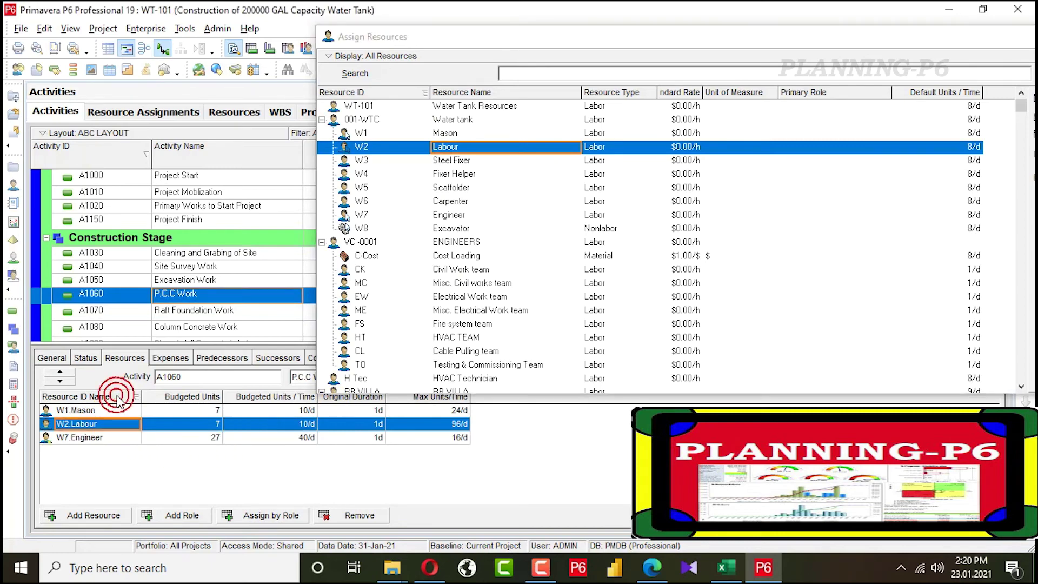
# Switch to Excel and format the Mason through Engineer columns of the Resource Loading Sheet in comma style without decimals.
pyautogui.hotkey('alt', 'Tab')
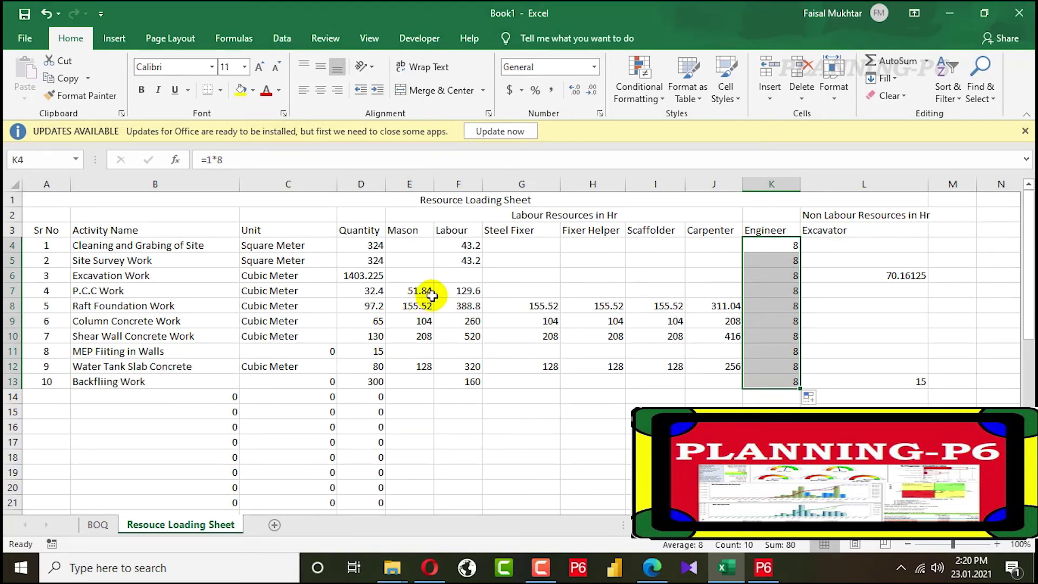
pyautogui.moveTo(413, 184); pyautogui.dragTo(752, 186)
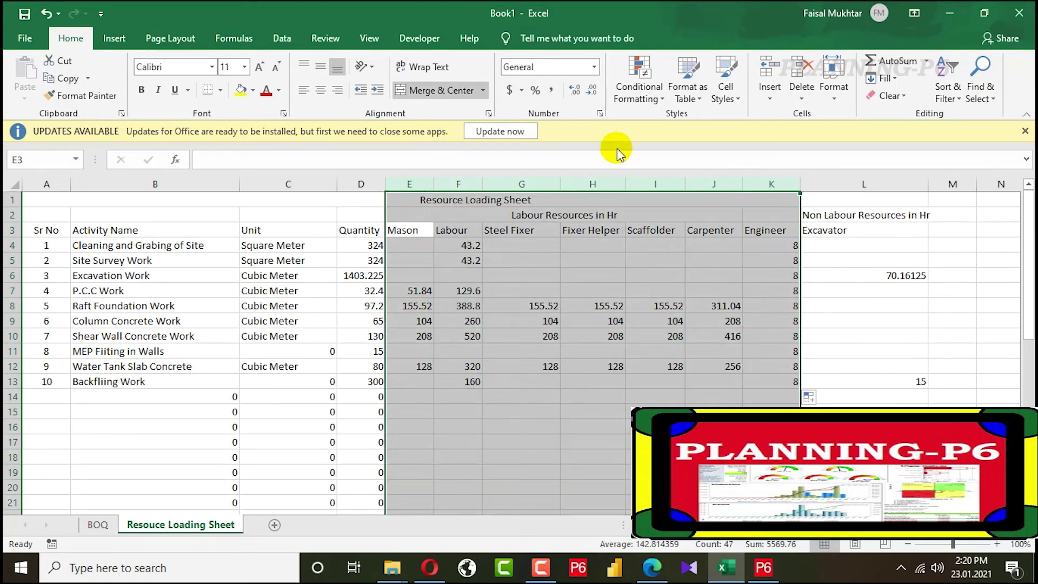
pyautogui.click(551, 96)
pyautogui.click(591, 90)
pyautogui.click(592, 91)
pyautogui.click(523, 423)
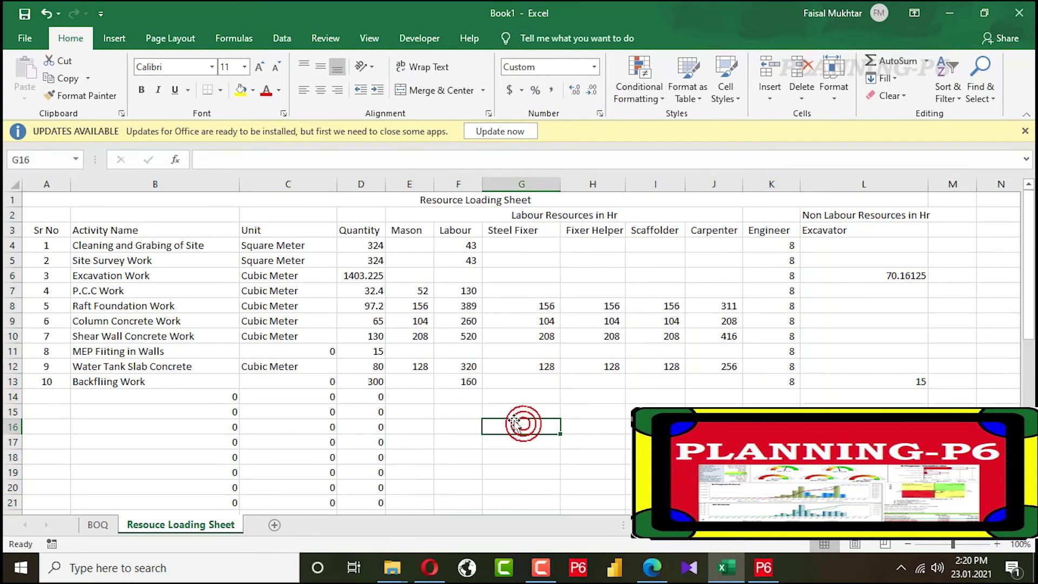
# Back in Primavera P6, set the budgeted units on A1060 P.C.C Work to 52 for W1 Mason and 130 for W2 Labour.
pyautogui.hotkey('alt', 'Tab')
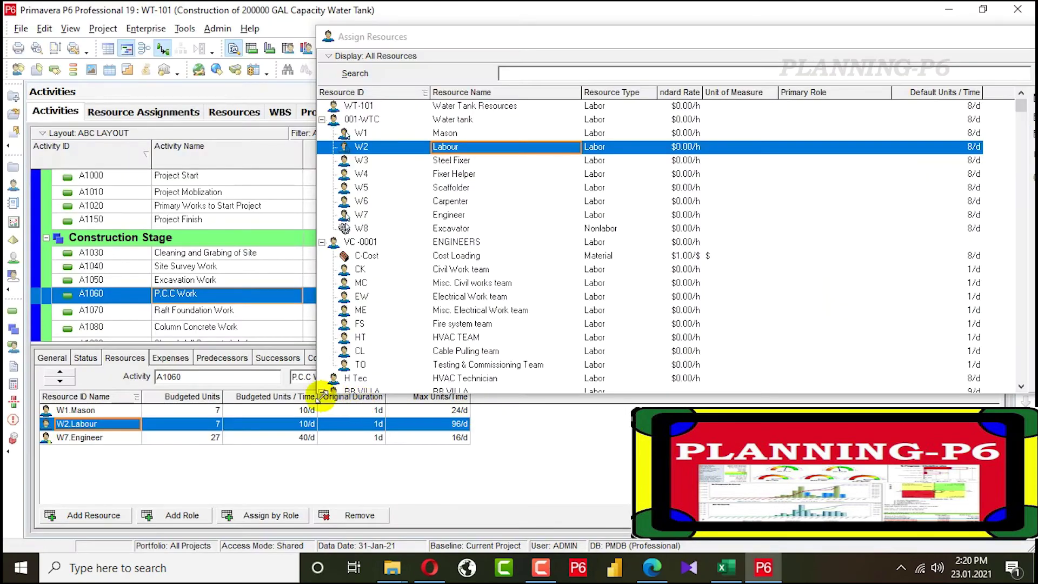
pyautogui.click(205, 409)
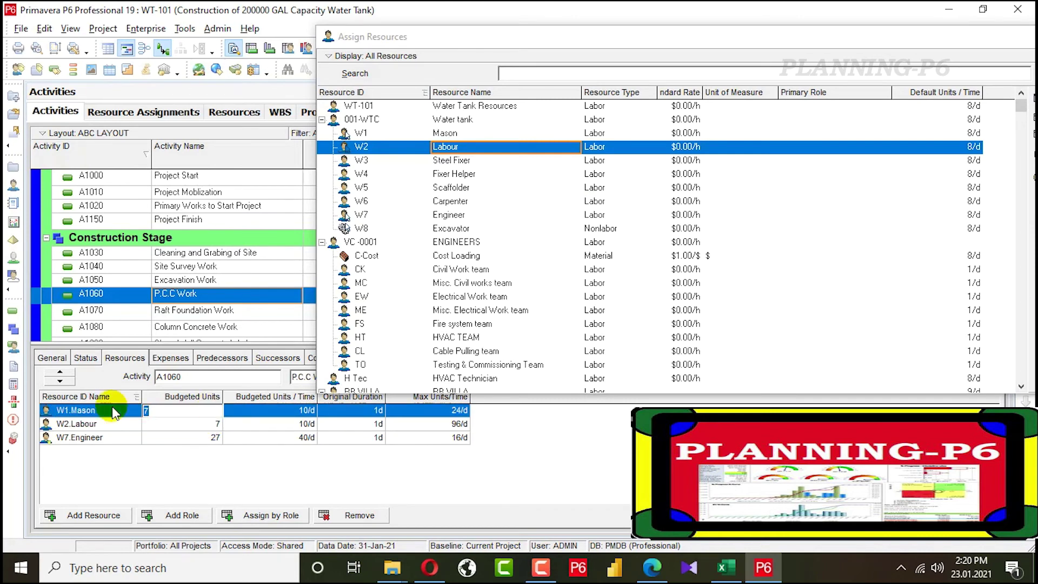
pyautogui.write('52')
pyautogui.press('Return')
pyautogui.press('Down')
pyautogui.write('130')
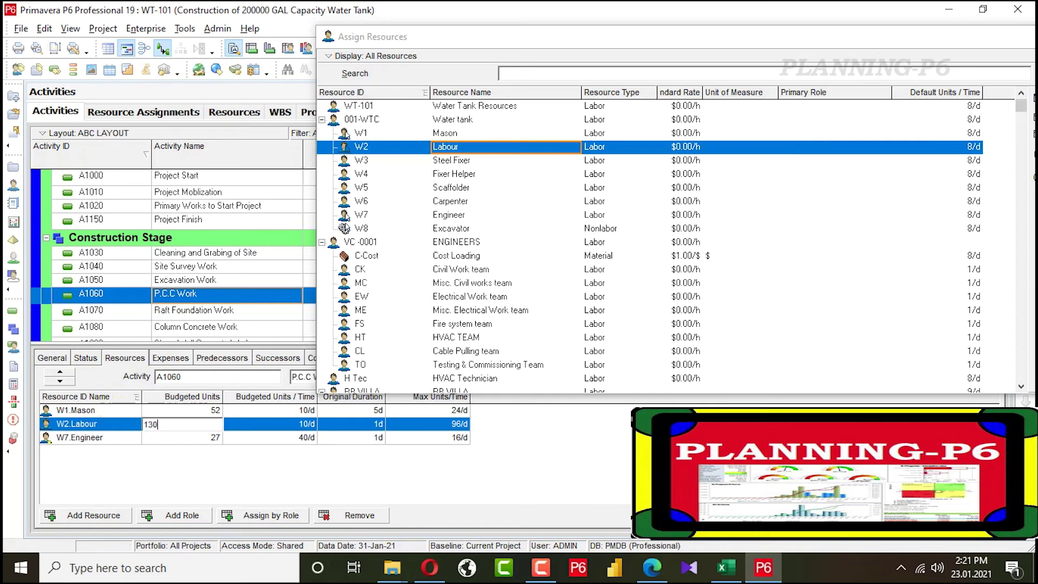
pyautogui.press('Return')
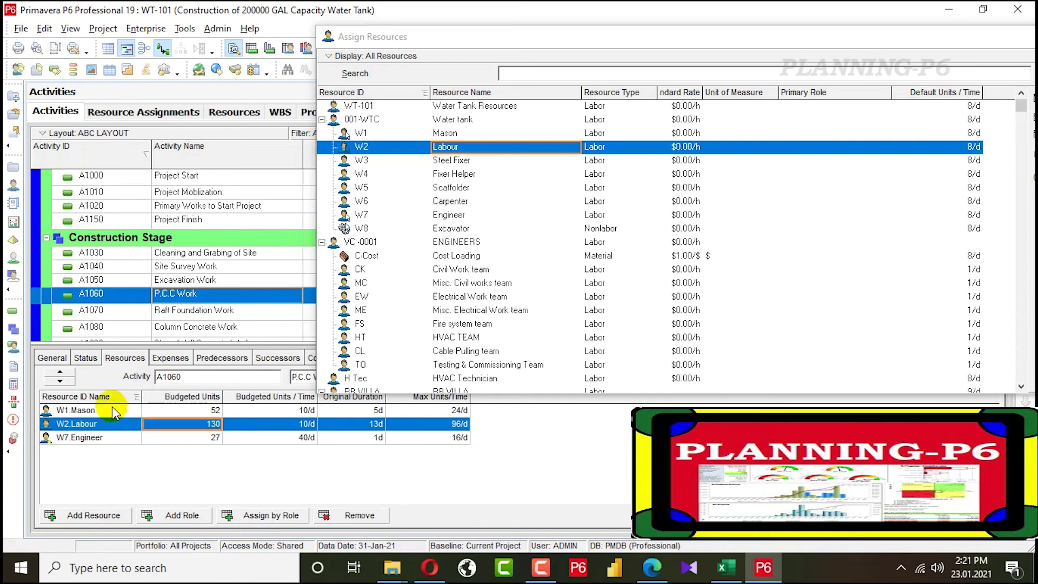
# Set the budgeted units/time on A1060 P.C.C Work to 16 per day for W1 Mason and 48 per day for W2 Labour.
pyautogui.click(296, 412)
pyautogui.click(296, 412)
pyautogui.write('16')
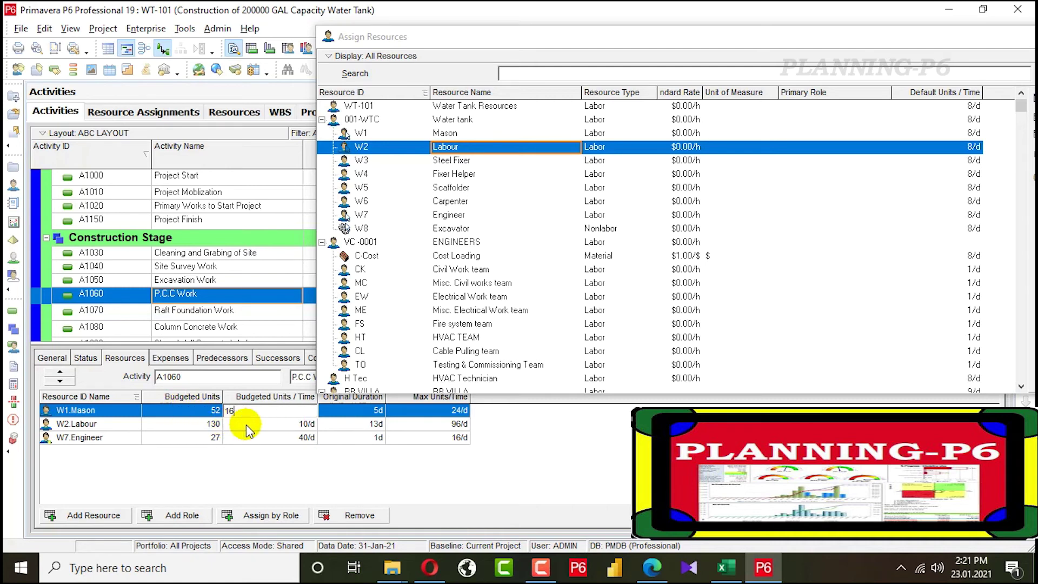
pyautogui.click(245, 424)
pyautogui.click(266, 424)
pyautogui.moveTo(266, 424); pyautogui.dragTo(168, 394)
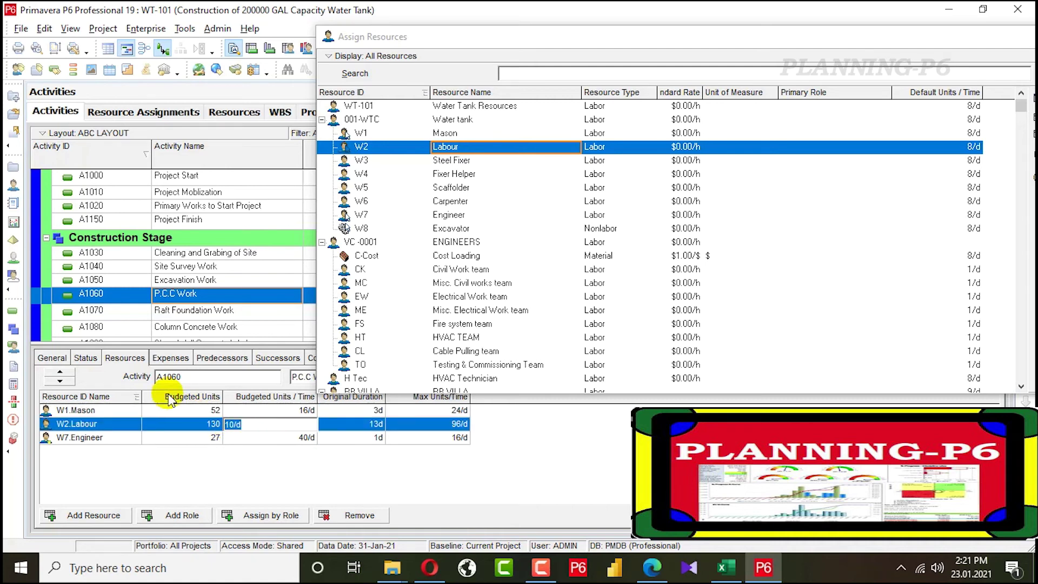
pyautogui.write('48')
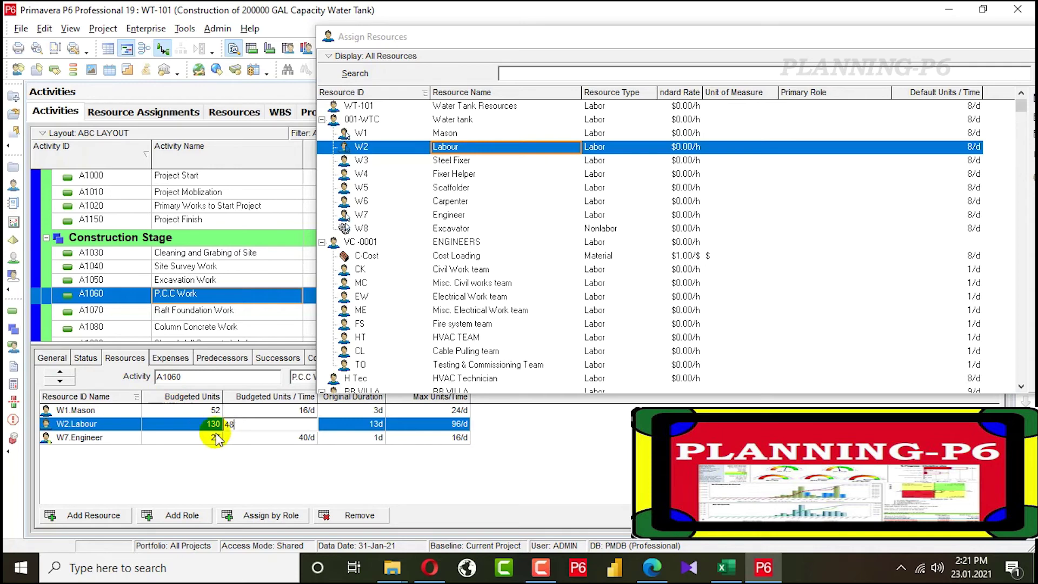
pyautogui.click(325, 491)
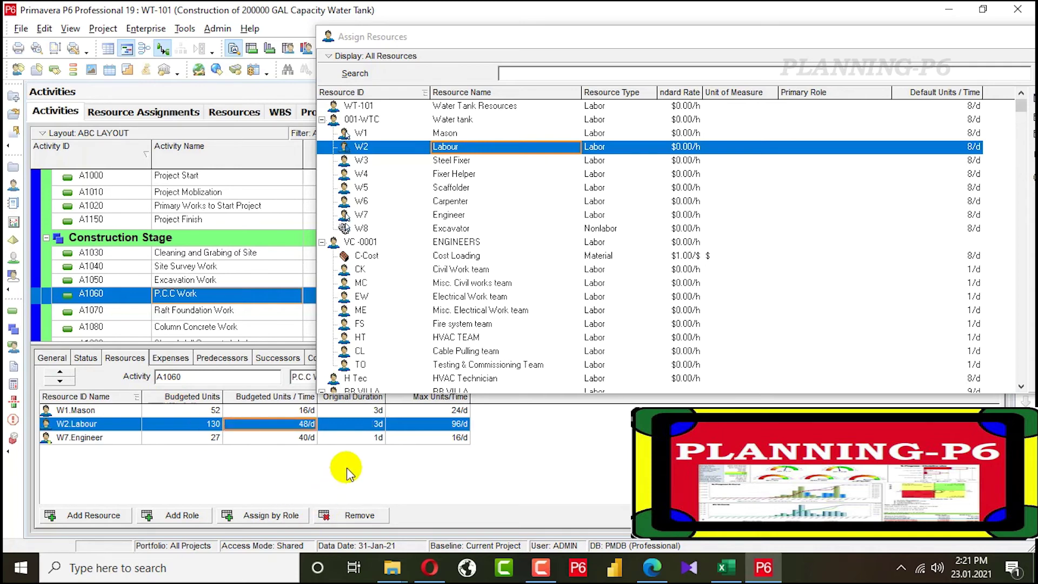
# Check the Excel sheet for Raft Foundation Work and assign resources W1 Mason through W6 Carpenter to activity A1070.
pyautogui.moveTo(520, 41); pyautogui.dragTo(661, 63)
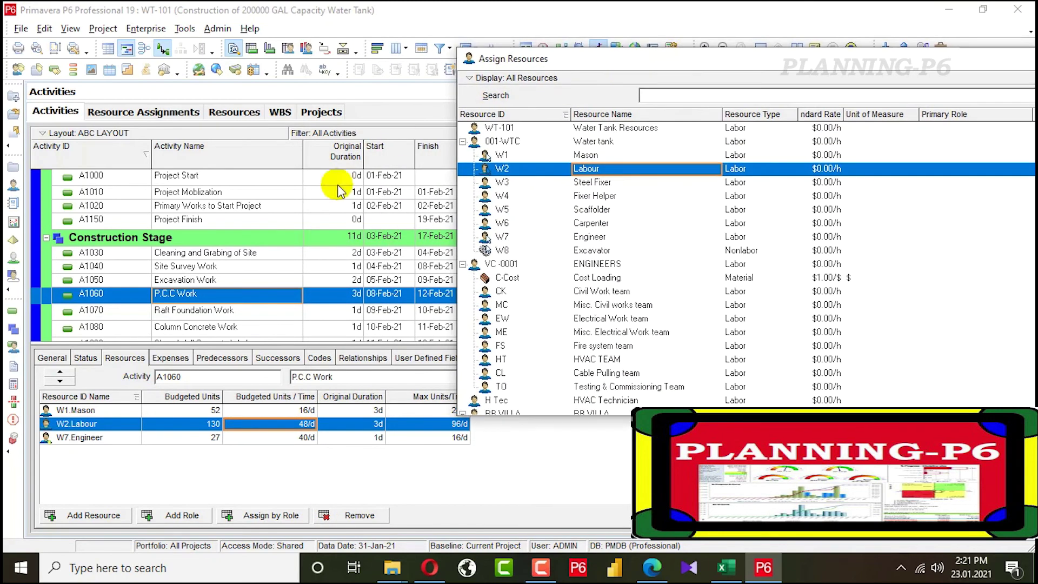
pyautogui.click(218, 309)
pyautogui.hotkey('alt', 'Tab')
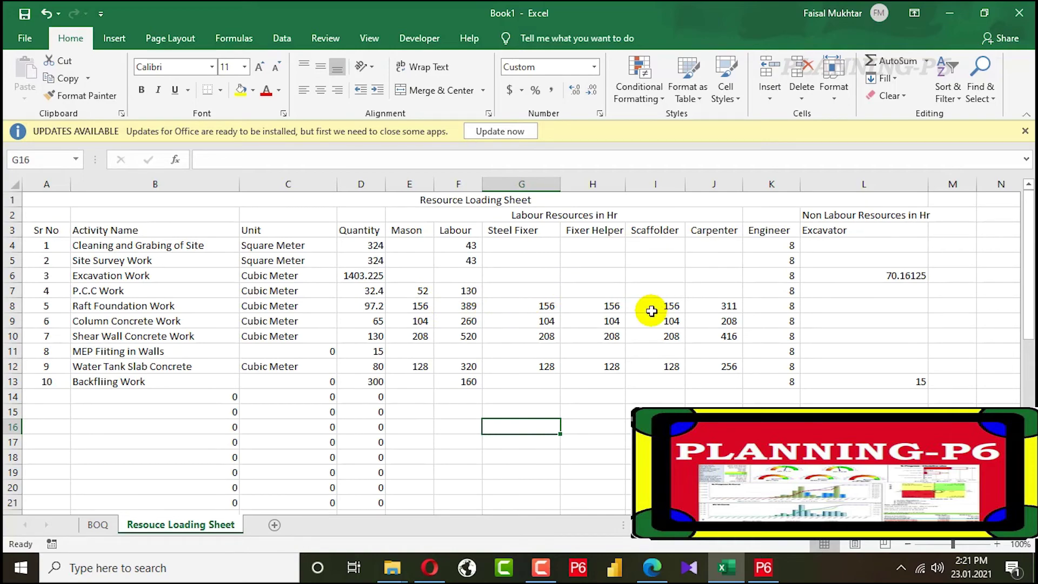
pyautogui.hotkey('alt', 'Tab')
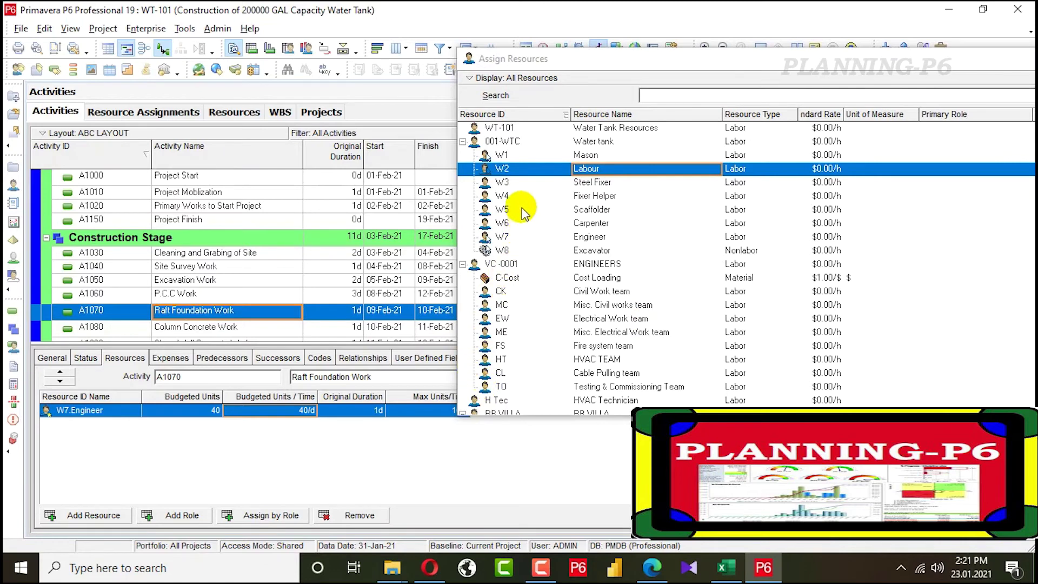
pyautogui.click(549, 156)
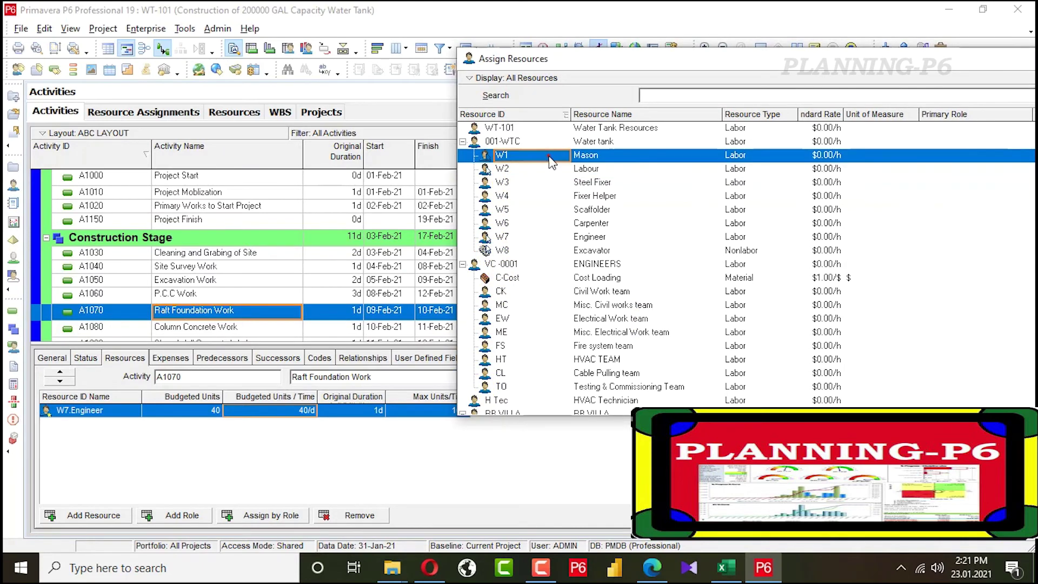
pyautogui.doubleClick(552, 170)
pyautogui.doubleClick(552, 182)
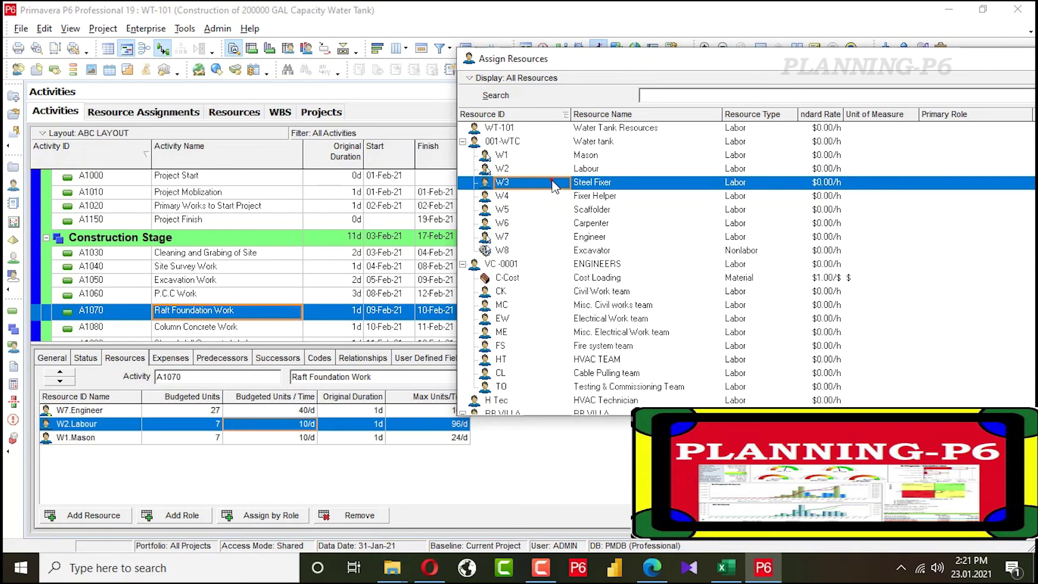
pyautogui.doubleClick(549, 195)
pyautogui.doubleClick(550, 210)
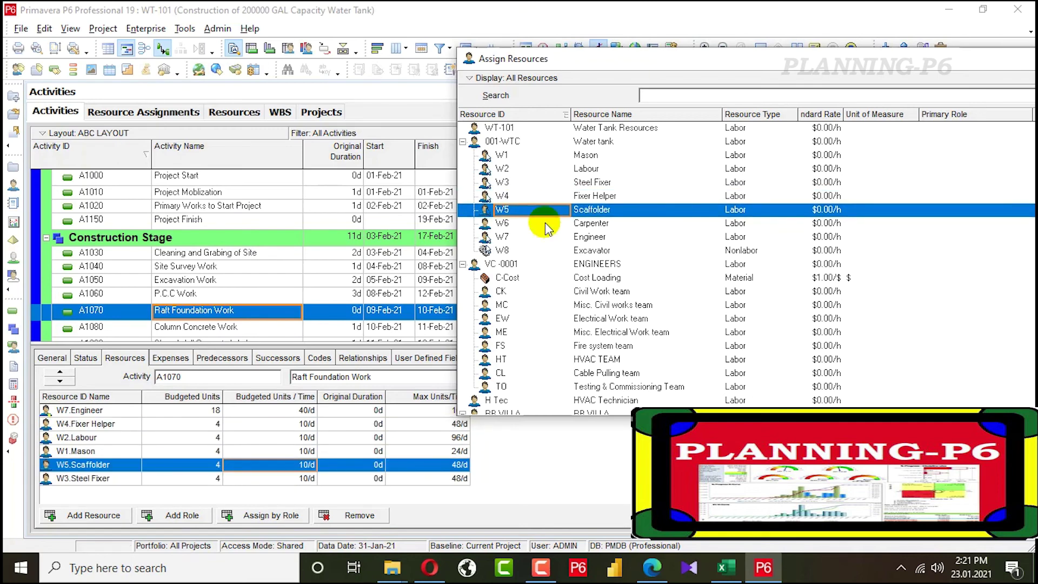
pyautogui.doubleClick(546, 224)
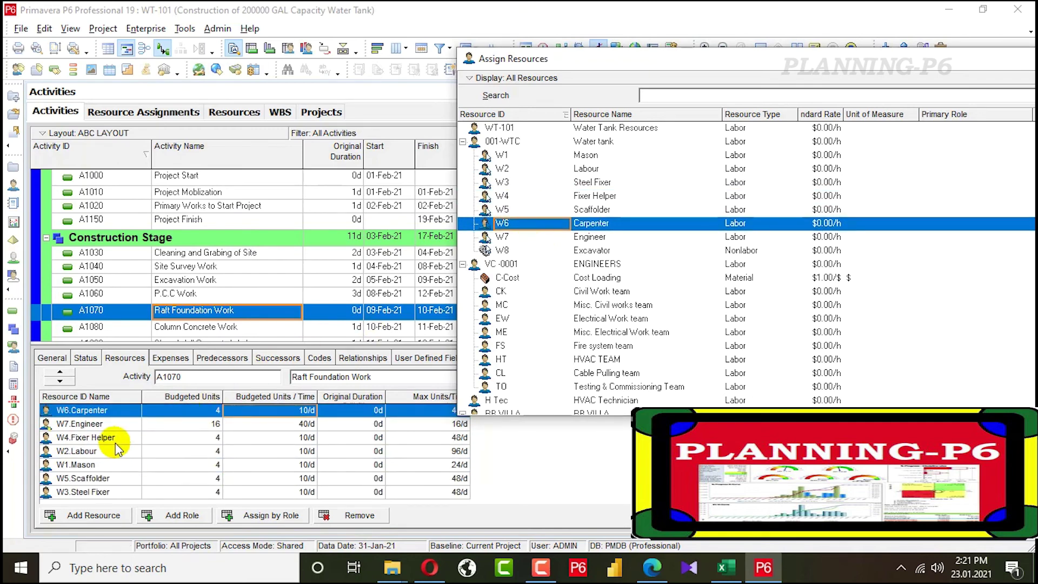
pyautogui.scroll(-1, 112, 413)
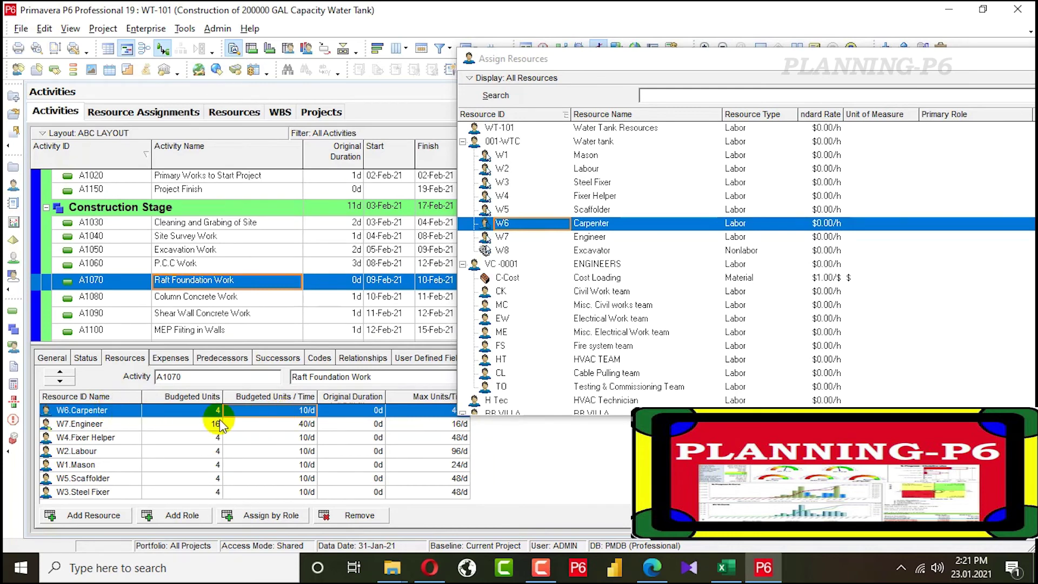
# Look up the carpenter hours in the Excel loading sheet and set W6 Carpenter on A1070 Raft Foundation Work to 311 budgeted units.
pyautogui.hotkey('alt', 'Tab')
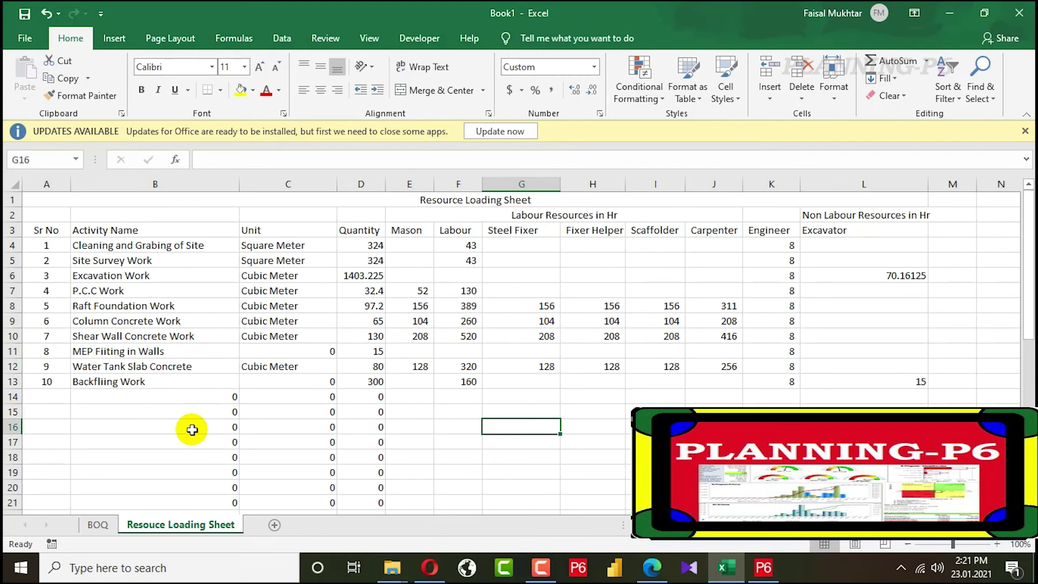
pyautogui.hotkey('alt', 'Tab')
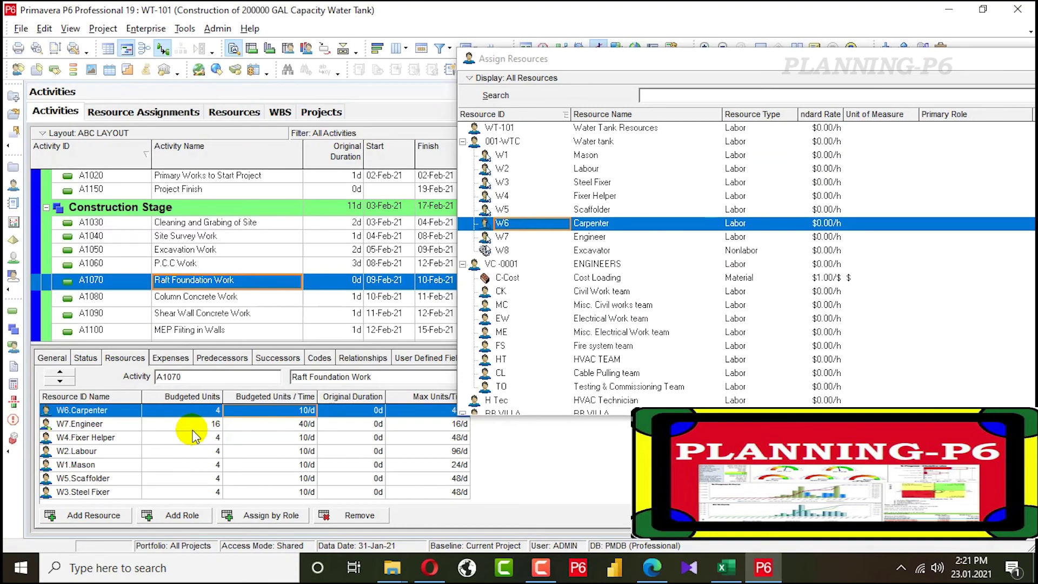
pyautogui.click(205, 409)
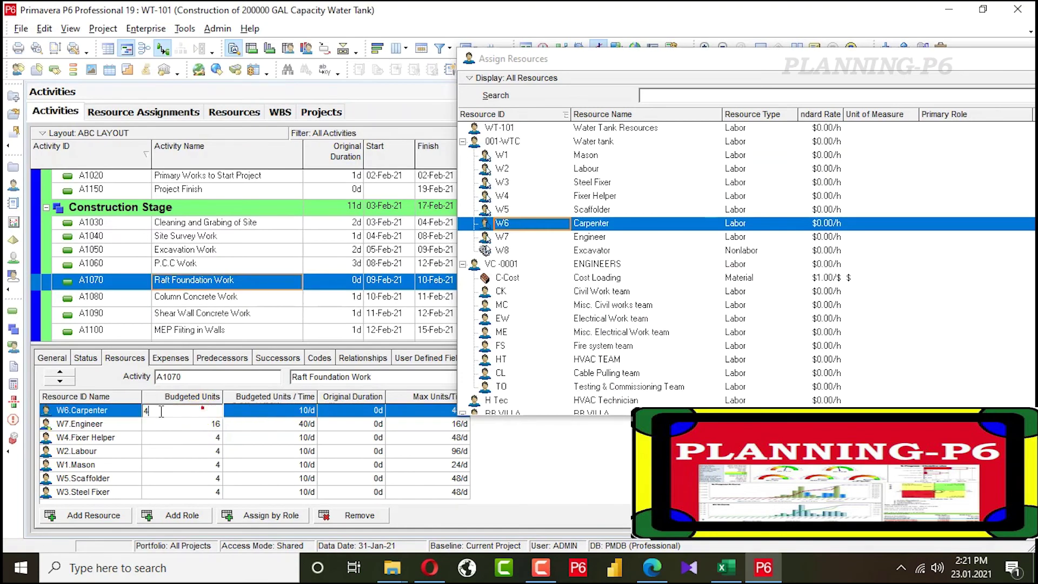
pyautogui.write('311')
pyautogui.press('Return')
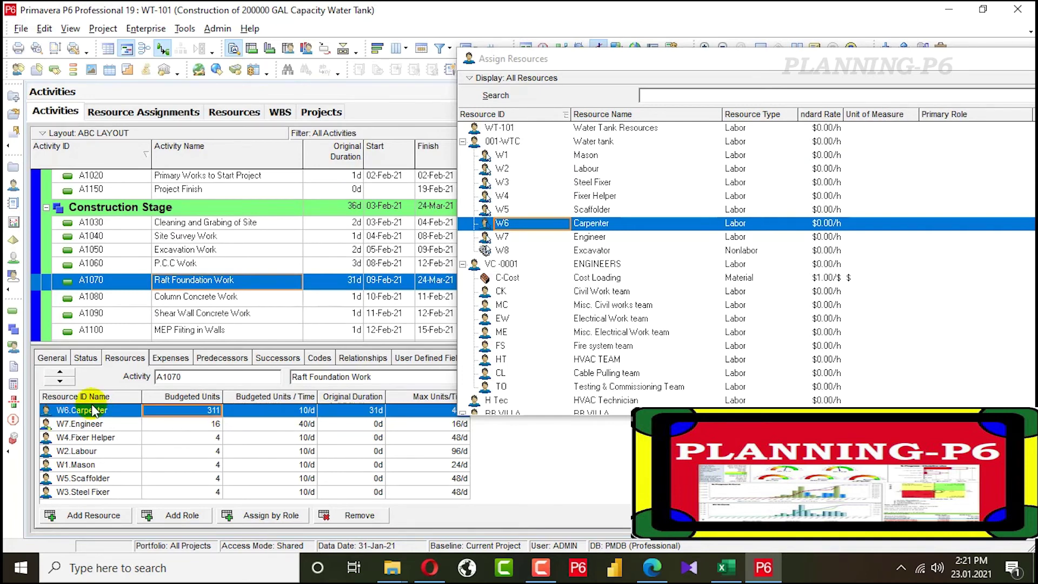
# Set the budgeted units on A1070 Raft Foundation Work to 156 for W7 Engineer and W4 Fixer Helper, checking the Excel loading sheet.
pyautogui.press('Down')
pyautogui.write('156')
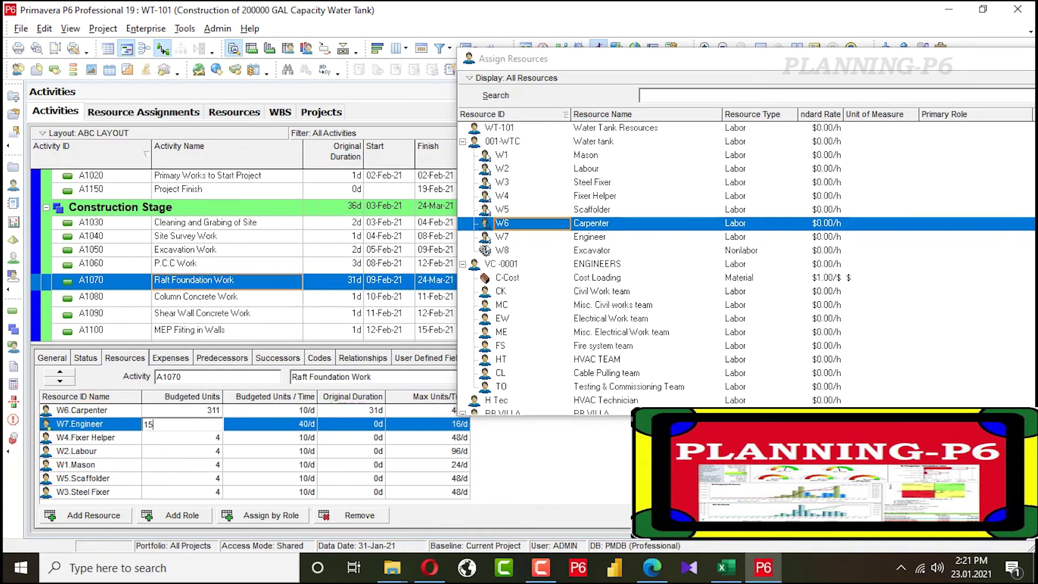
pyautogui.press('Return')
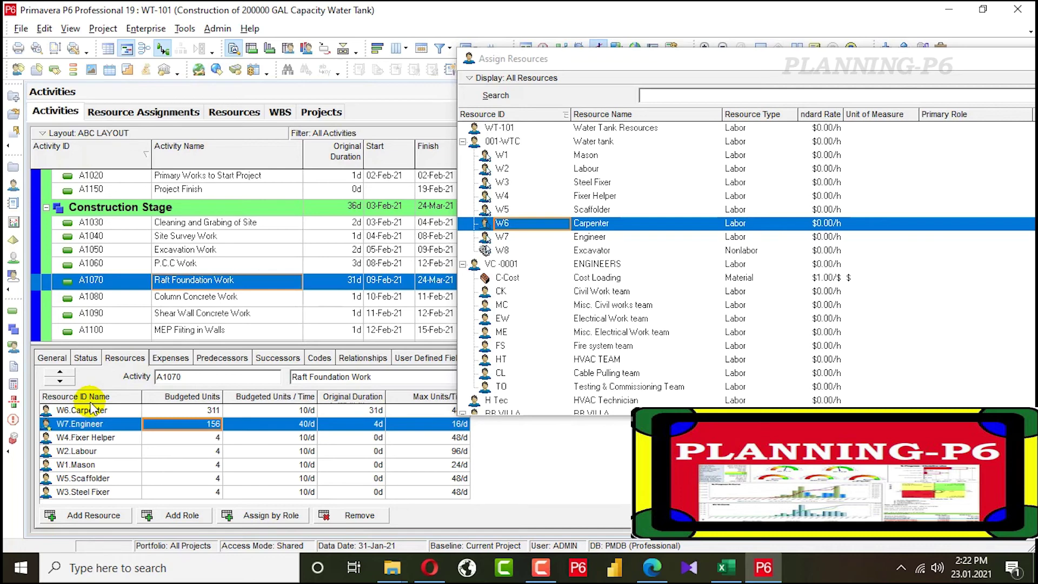
pyautogui.press('Down')
pyautogui.hotkey('alt', 'Tab')
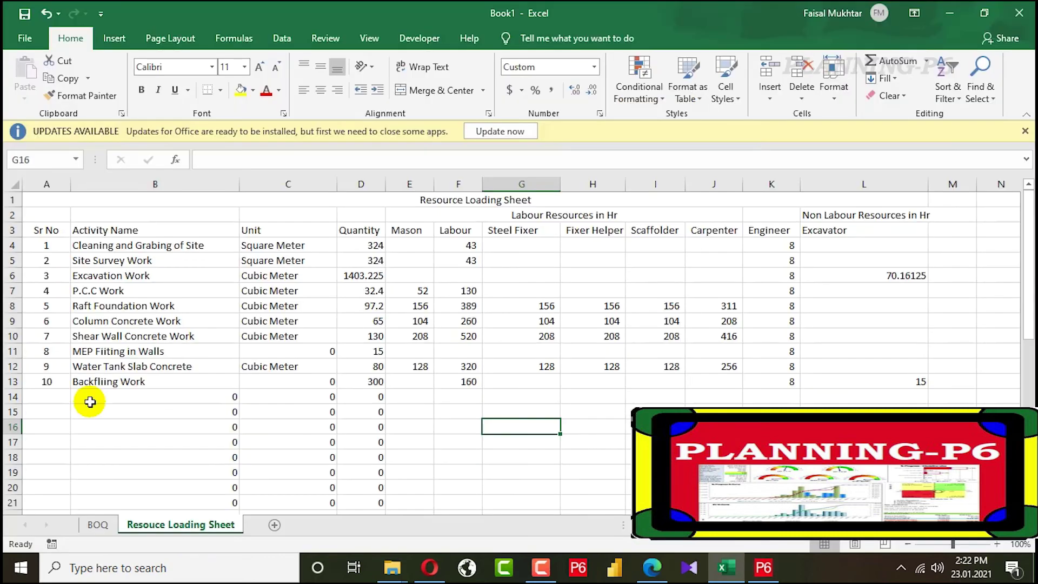
pyautogui.hotkey('alt', 'Tab')
pyautogui.write('156')
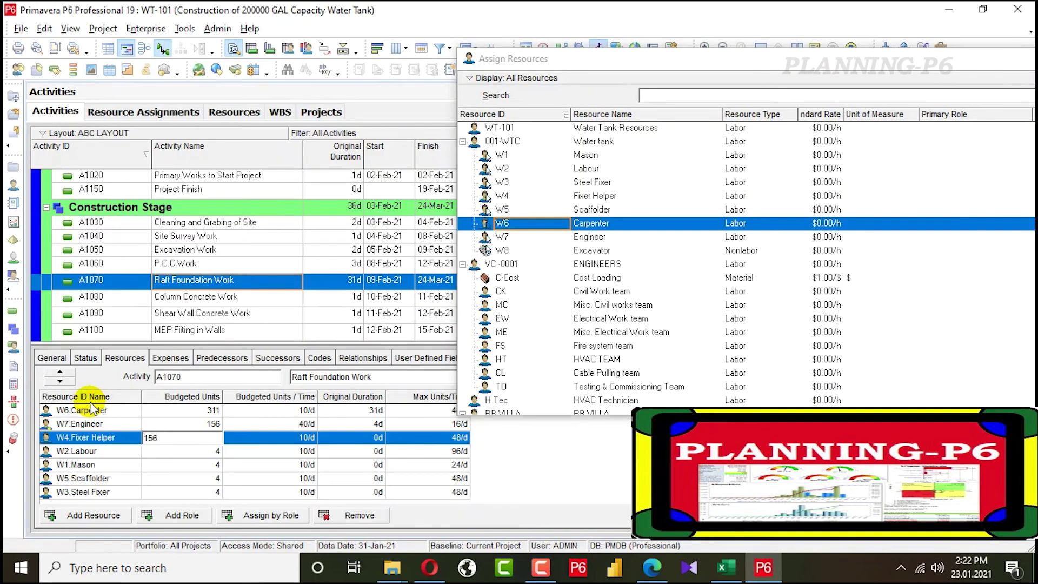
pyautogui.press('Return')
# Set W5 Scaffolder on A1070 Raft Foundation Work to 156 budgeted units.
pyautogui.press('Down')
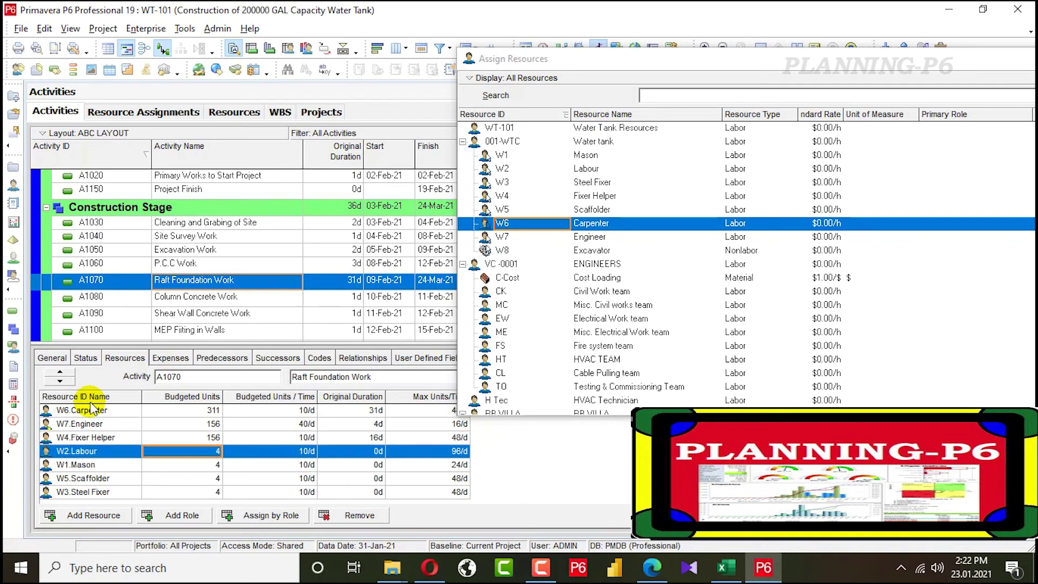
pyautogui.press('Down')
pyautogui.press('Down')
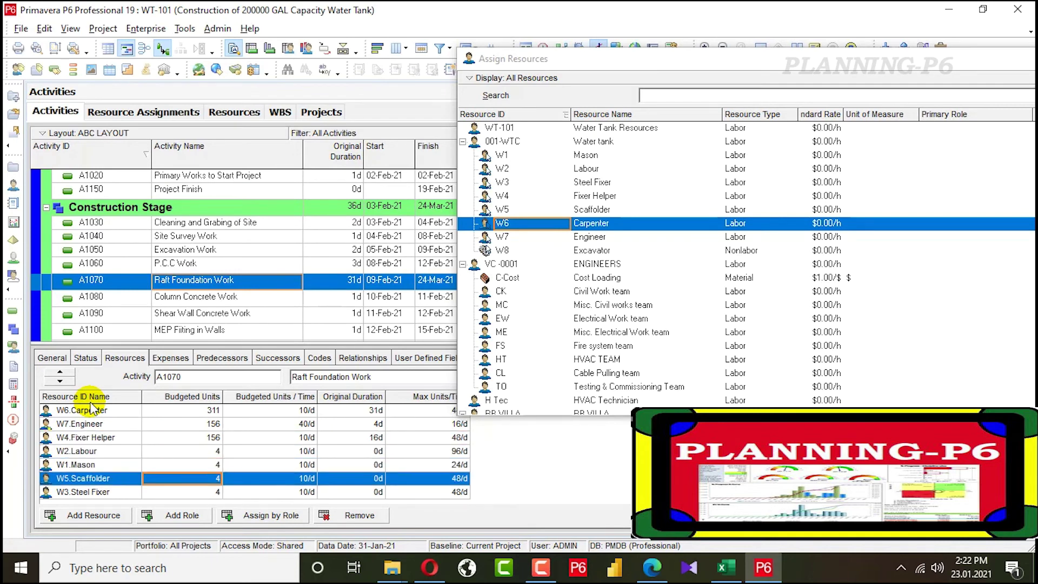
pyautogui.write('156')
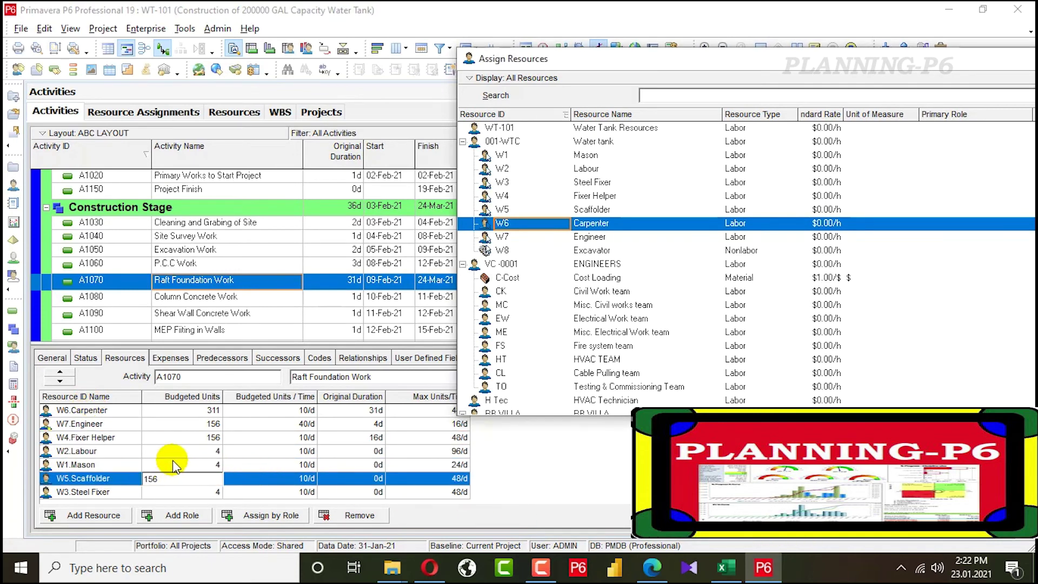
pyautogui.press('F9')
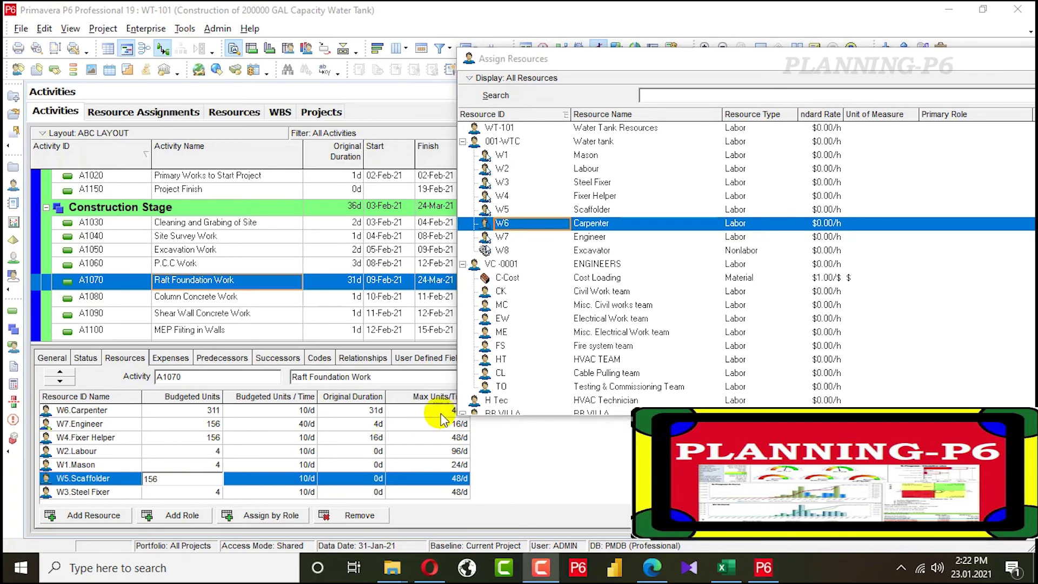
# Check the labour hours in the Excel loading sheet and set A1070's budgeted units to 389 for W2 Labour and 156 for W1 Mason.
pyautogui.click(195, 451)
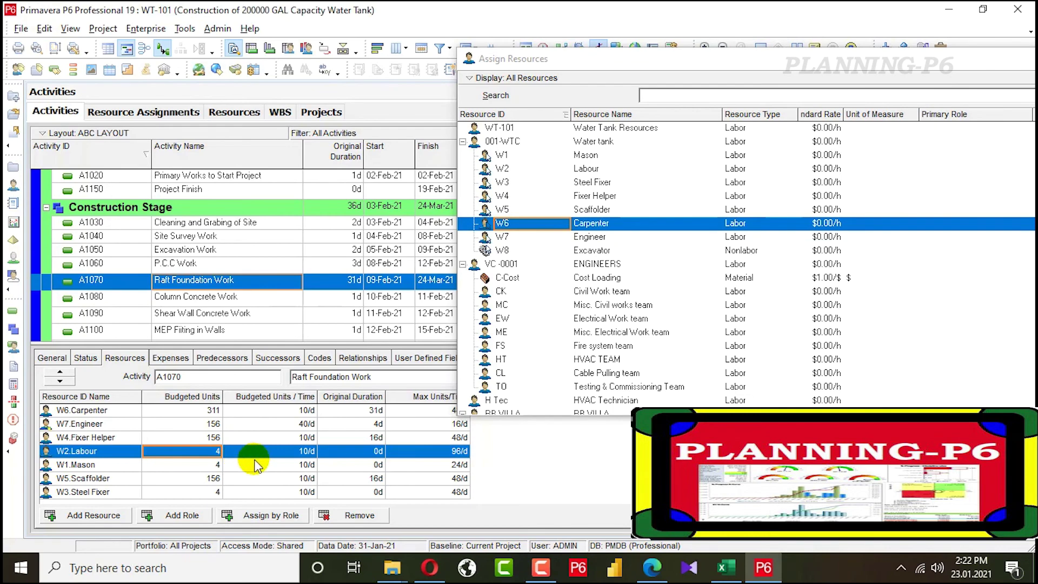
pyautogui.click(727, 568)
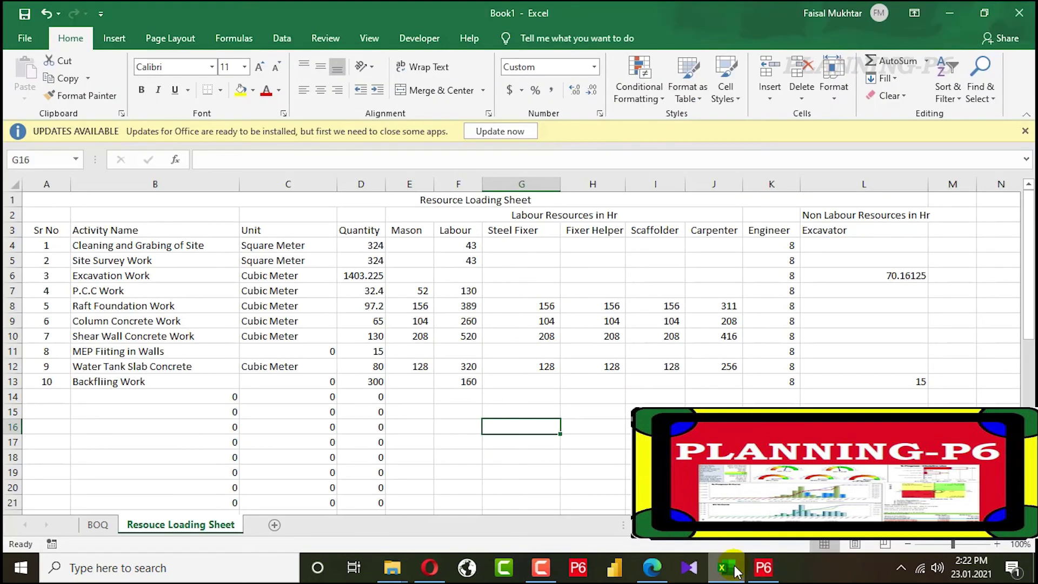
pyautogui.click(733, 569)
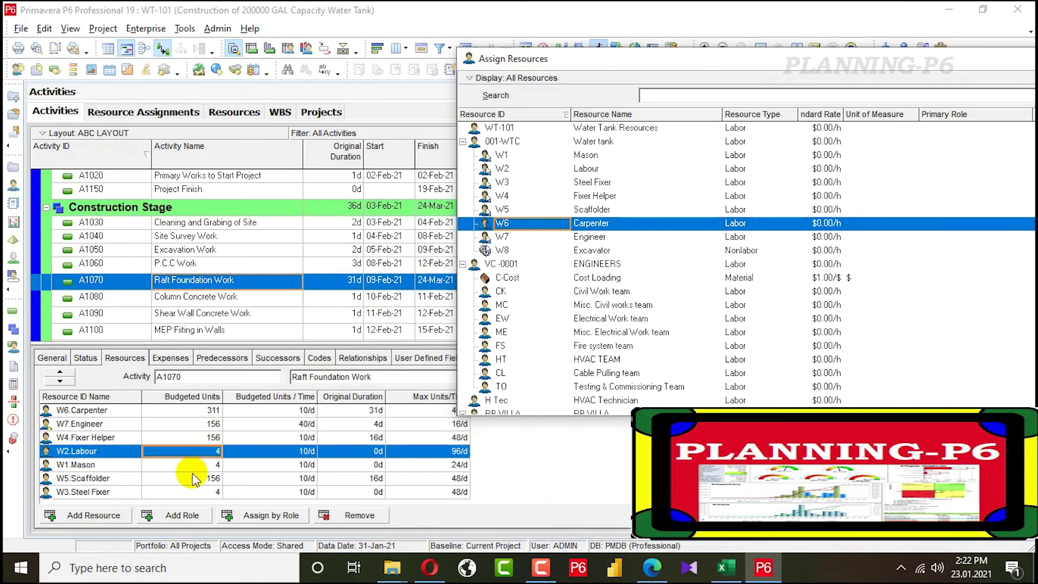
pyautogui.click(195, 451)
pyautogui.write('389')
pyautogui.click(193, 464)
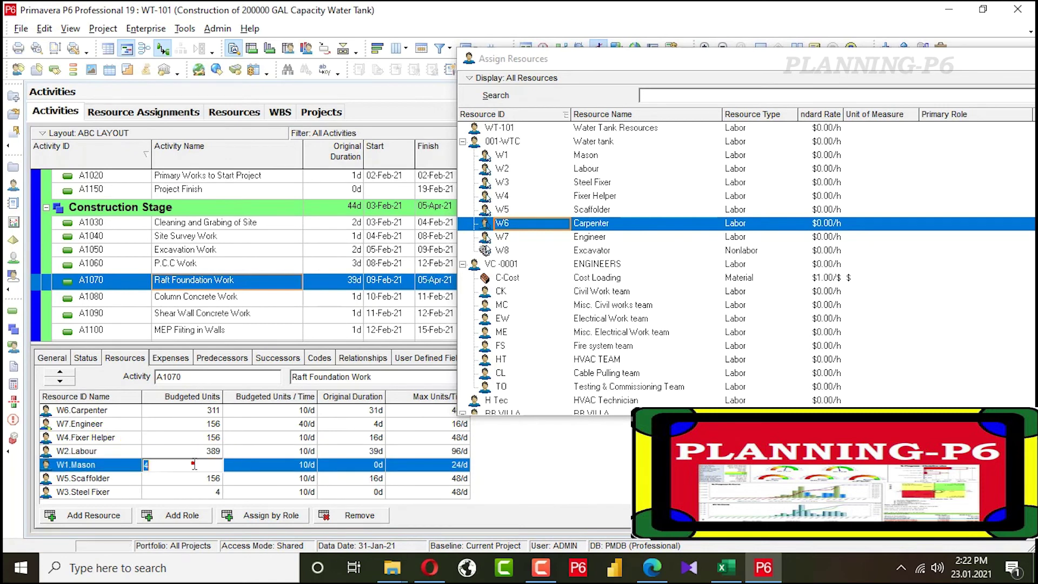
pyautogui.write('156')
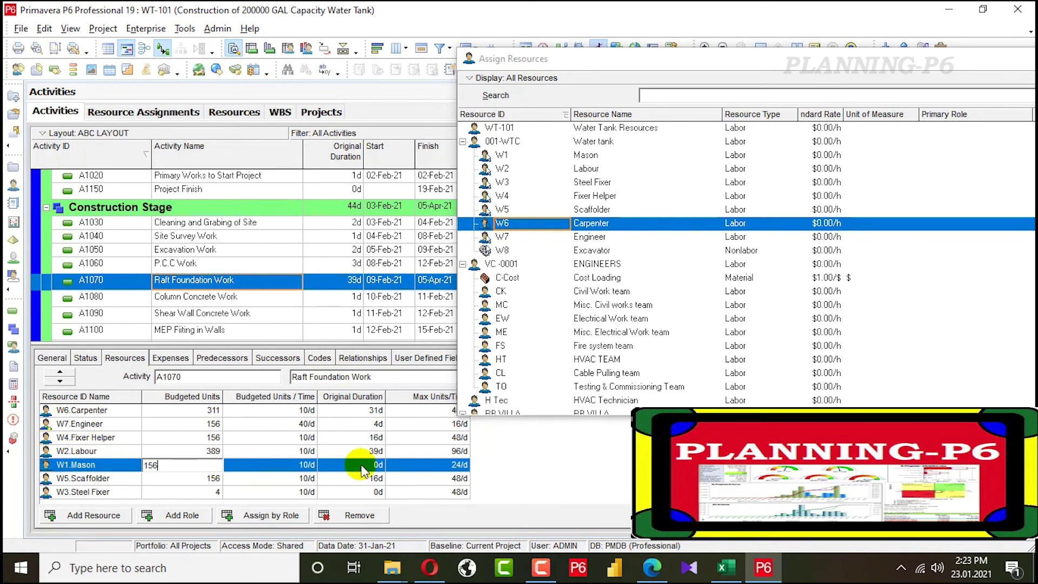
# Set the budgeted units/time on A1070 Raft Foundation Work to 24 per day for W6 Carpenter and 16 per day for W7 Engineer.
pyautogui.click(292, 412)
pyautogui.click(292, 415)
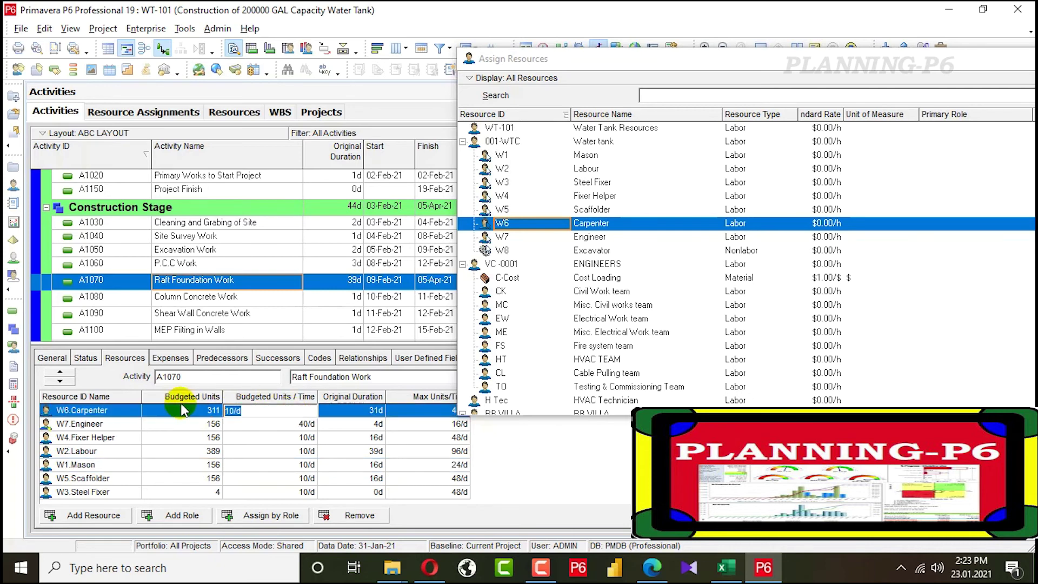
pyautogui.write('24')
pyautogui.click(285, 429)
pyautogui.click(285, 427)
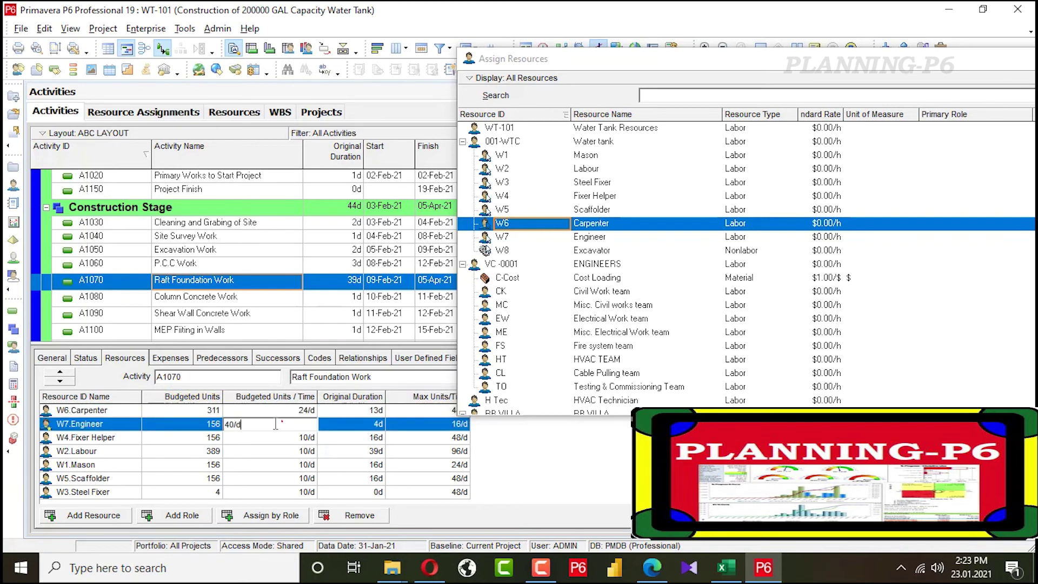
pyautogui.write('16')
# Set the budgeted units/time on A1070 to 16 per day for W4 Fixer Helper and 24 per day for W2 Labour.
pyautogui.click(266, 436)
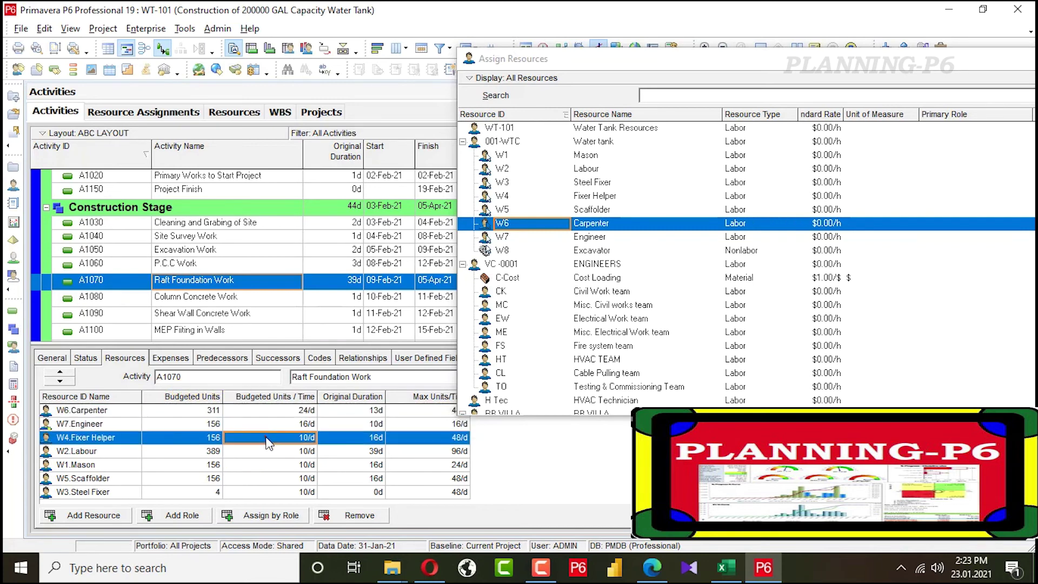
pyautogui.click(266, 436)
pyautogui.write('16')
pyautogui.click(292, 451)
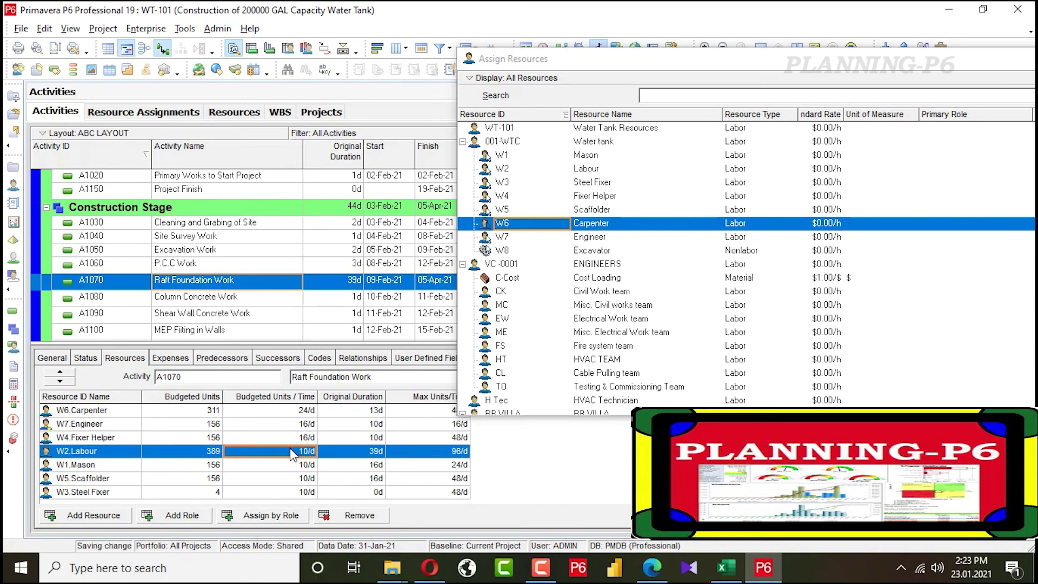
pyautogui.click(289, 452)
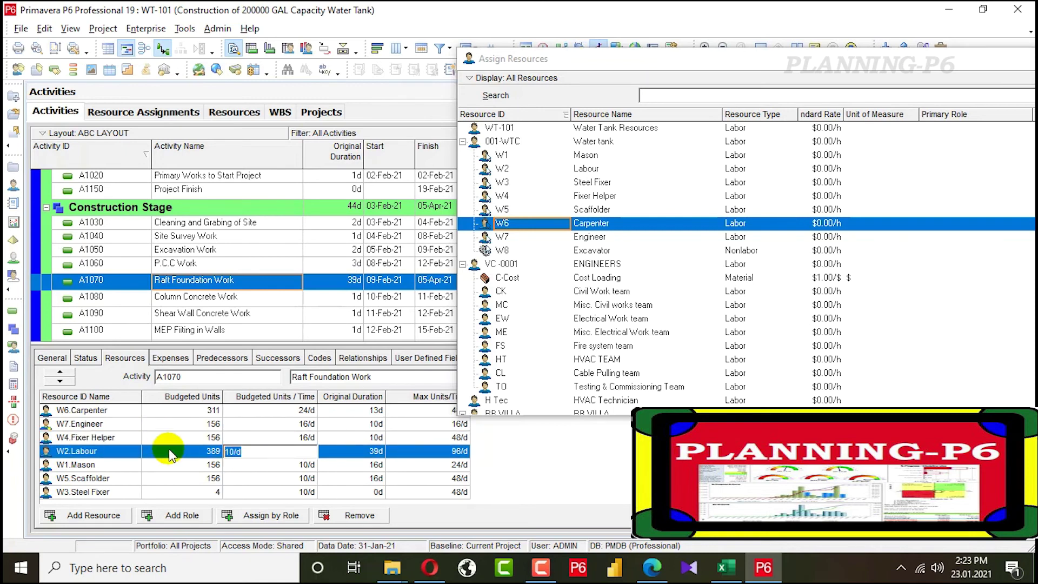
pyautogui.write('24')
# Set the budgeted units/time on A1070 to 16 per day for both W1 Mason and W5 Scaffolder.
pyautogui.click(271, 466)
pyautogui.write('16')
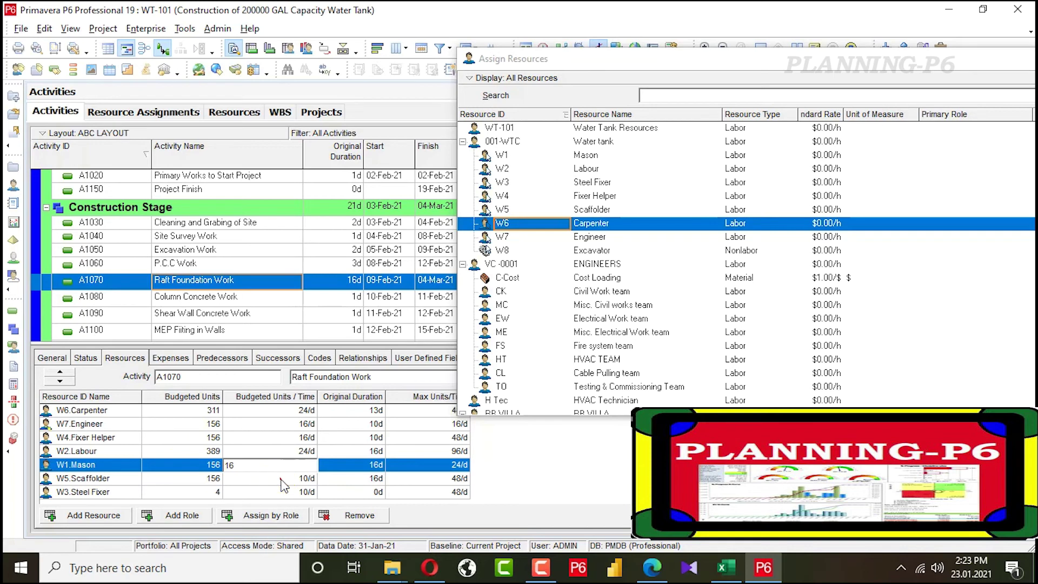
pyautogui.click(280, 479)
pyautogui.click(282, 478)
pyautogui.write('16')
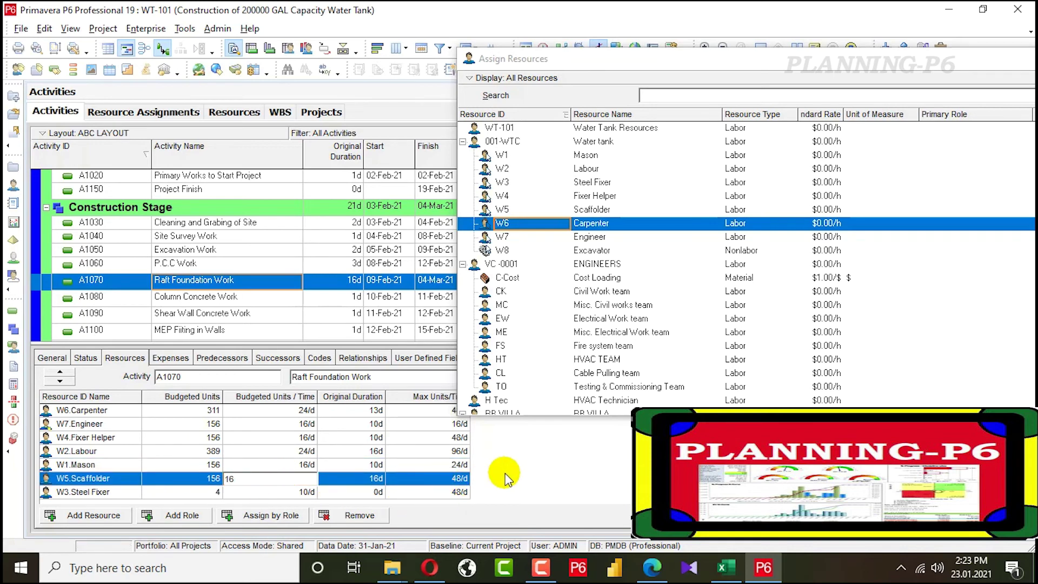
pyautogui.press('Return')
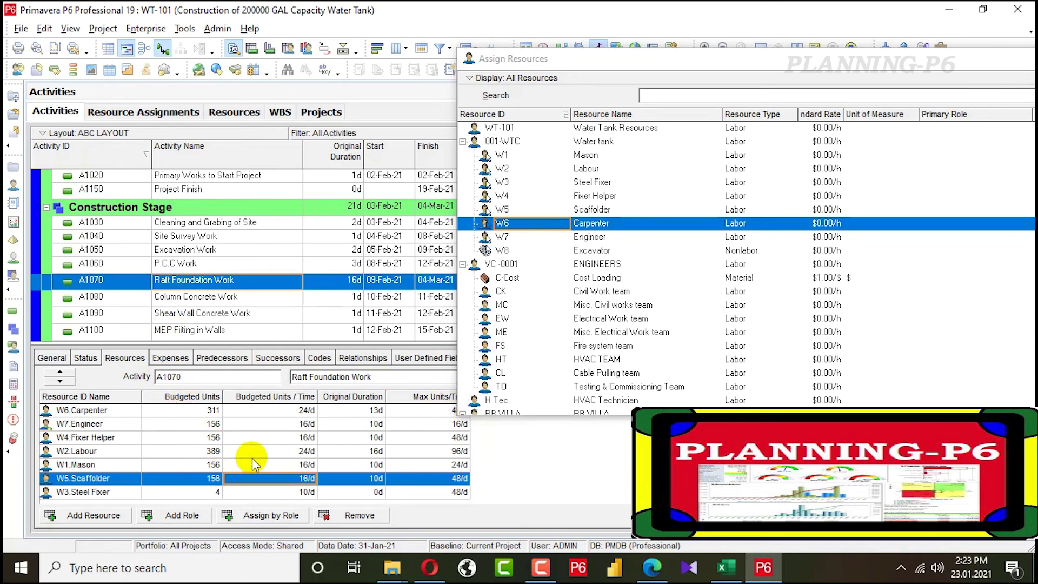
# Reschedule the project with the resource assignment window closed.
pyautogui.click(404, 431)
pyautogui.press('F9')
pyautogui.press('Return')
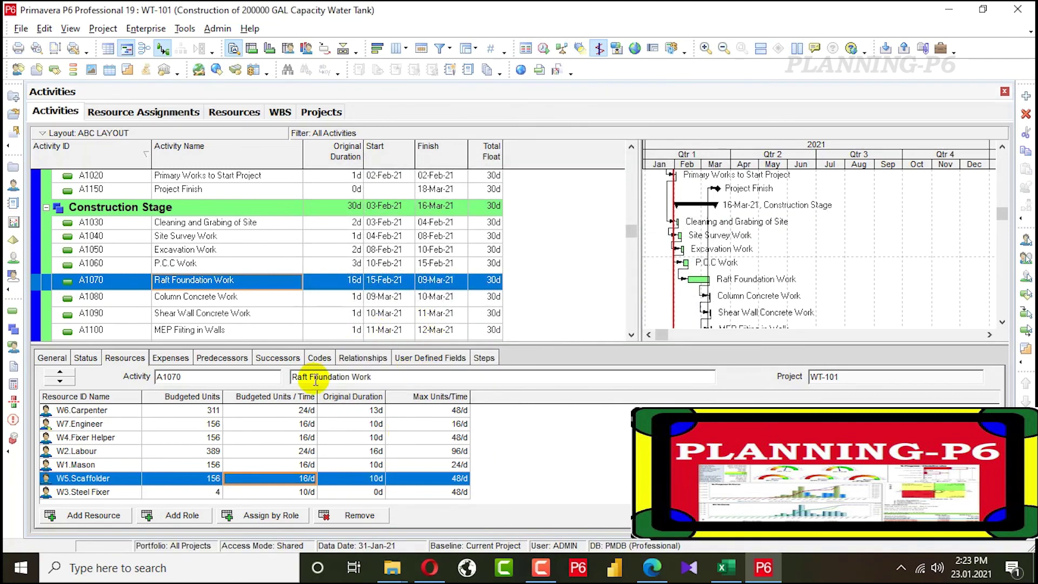
# Assign resources W1 Mason through W6 Carpenter to A1080 Column Concrete Work per the Excel sheet, and sort its resource list by ID.
pyautogui.click(204, 299)
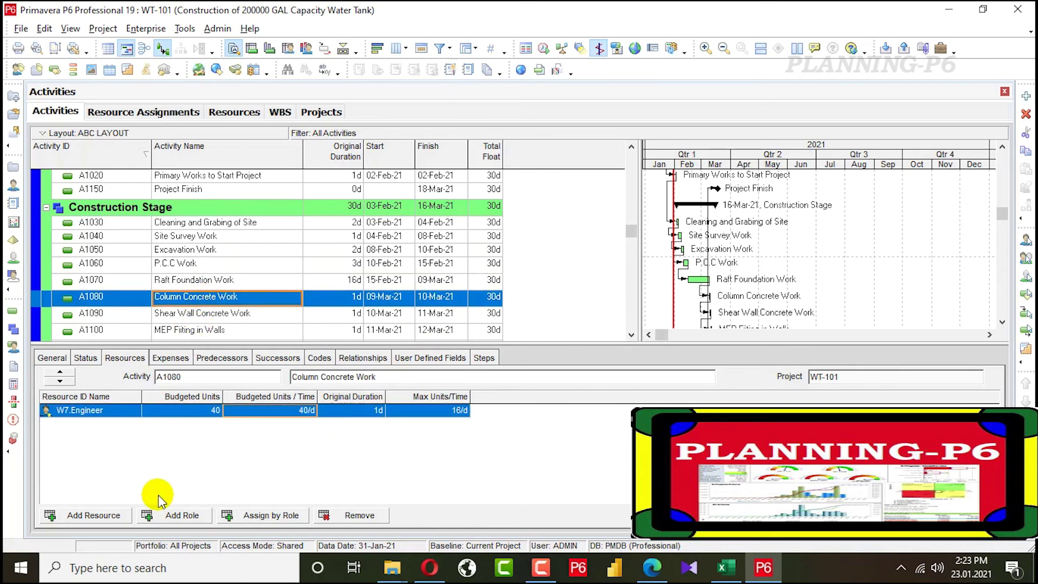
pyautogui.click(86, 513)
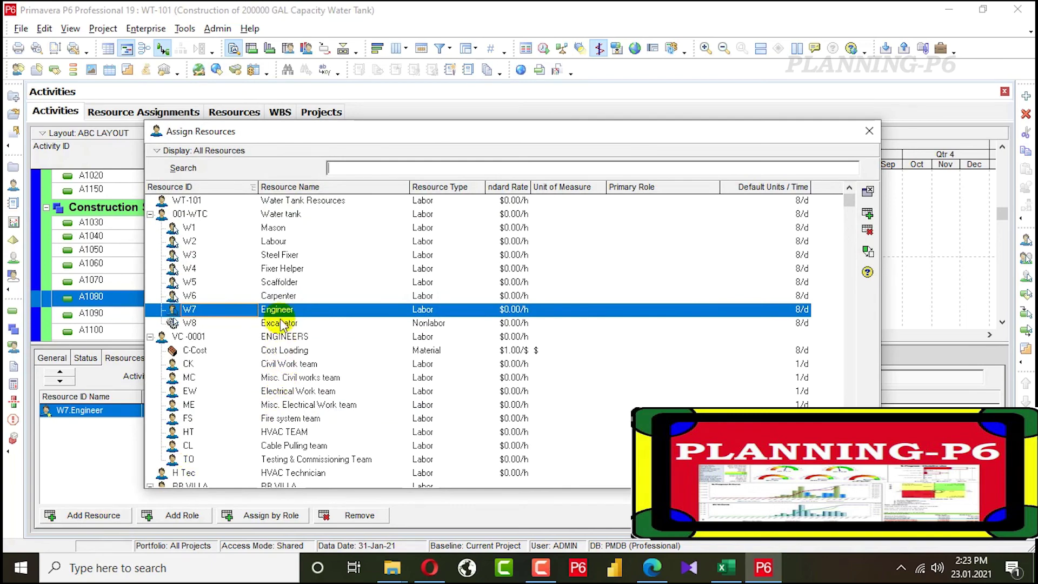
pyautogui.click(276, 227)
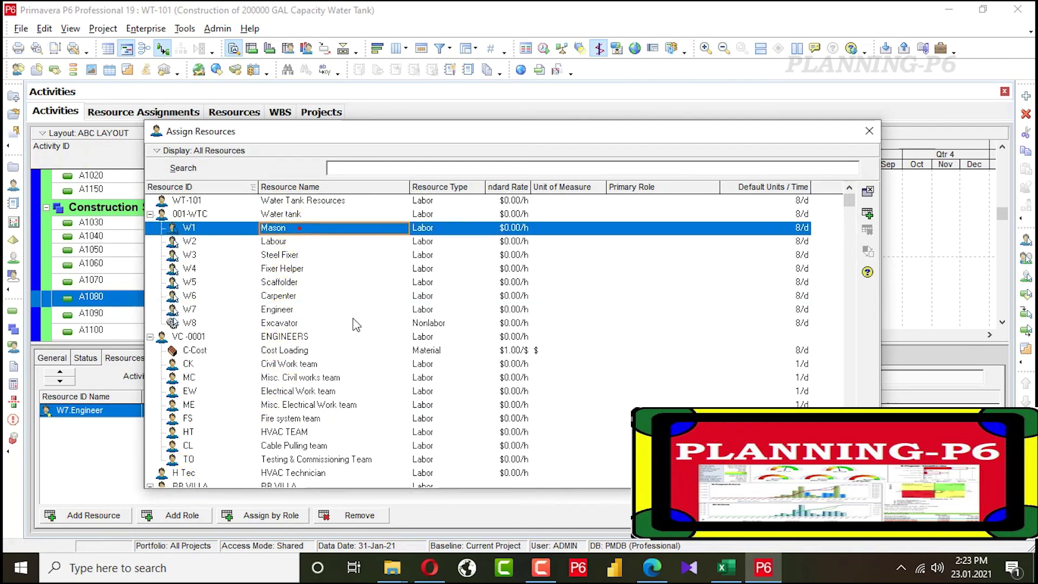
pyautogui.click(721, 565)
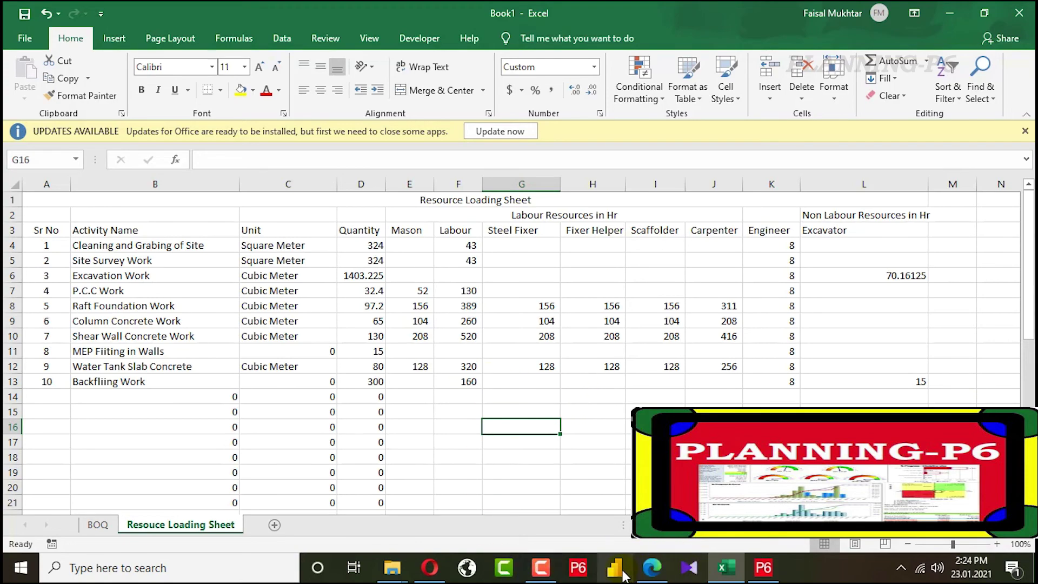
pyautogui.click(763, 567)
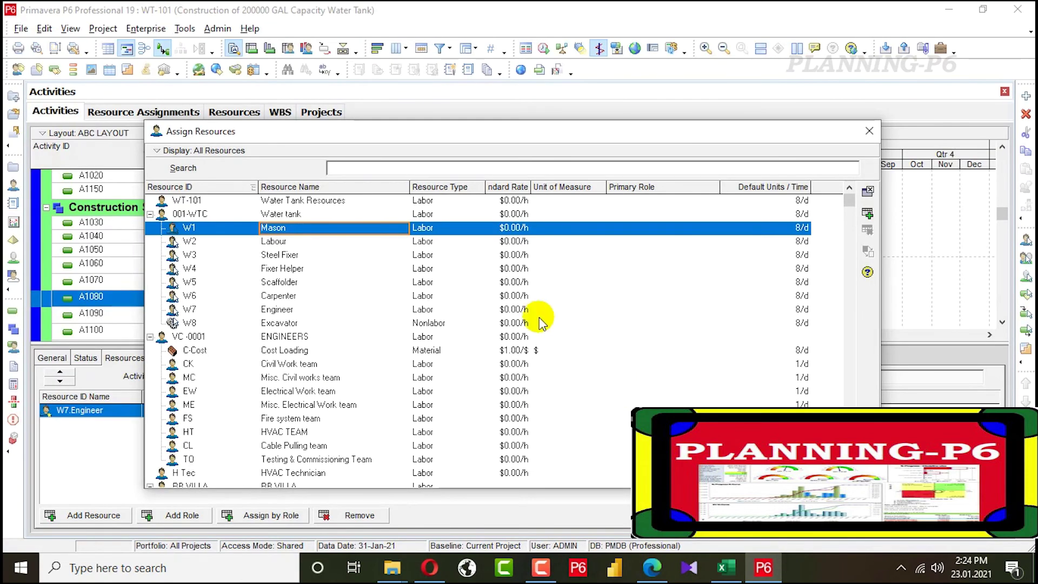
pyautogui.doubleClick(273, 241)
pyautogui.doubleClick(255, 255)
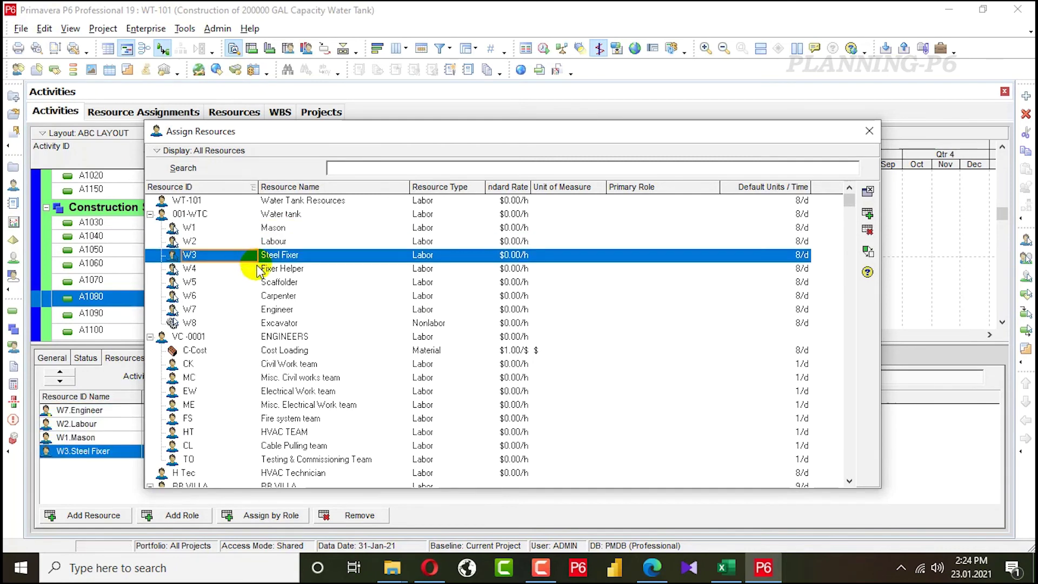
pyautogui.click(258, 269)
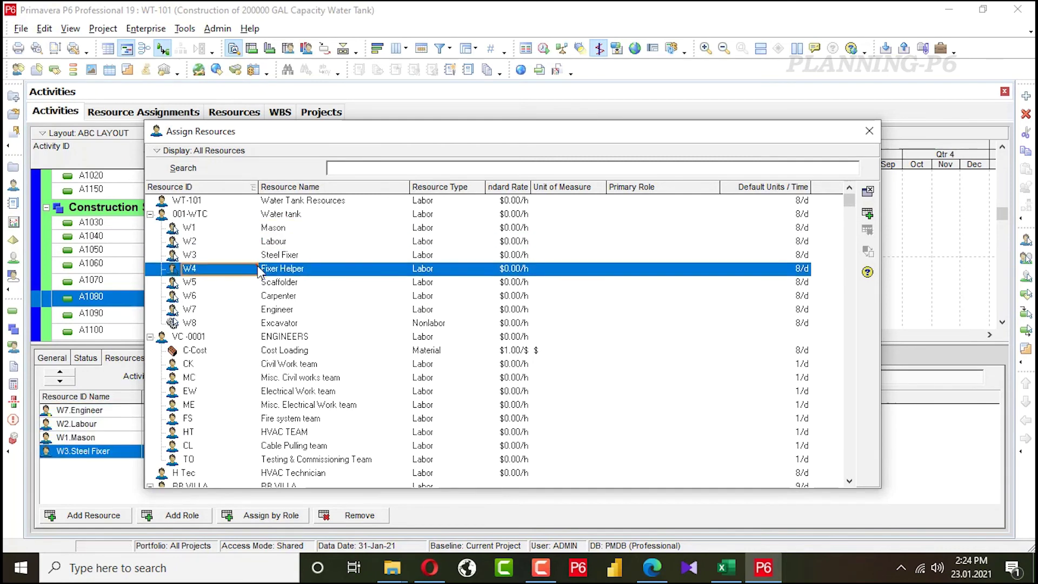
pyautogui.doubleClick(255, 297)
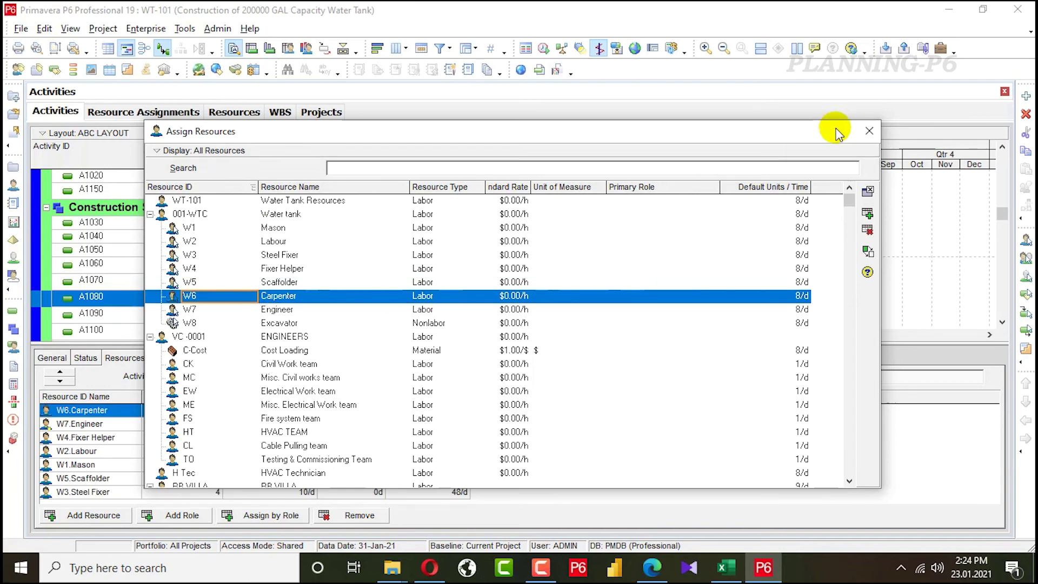
pyautogui.click(869, 131)
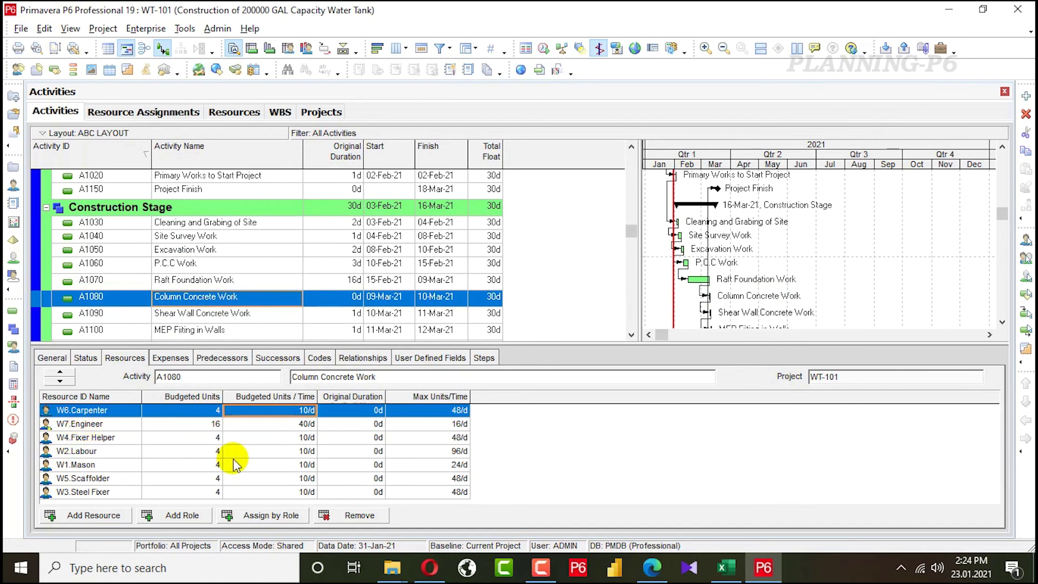
pyautogui.click(110, 398)
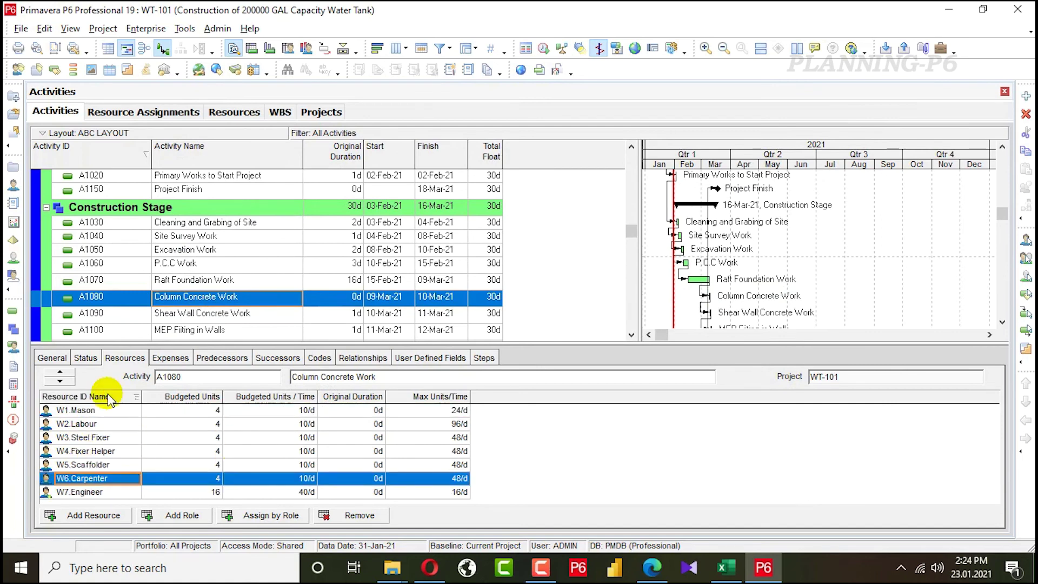
# Set A1080's budgeted units to 104 for W1 Mason and 260 for W2 Labour, per the Excel loading sheet.
pyautogui.click(729, 567)
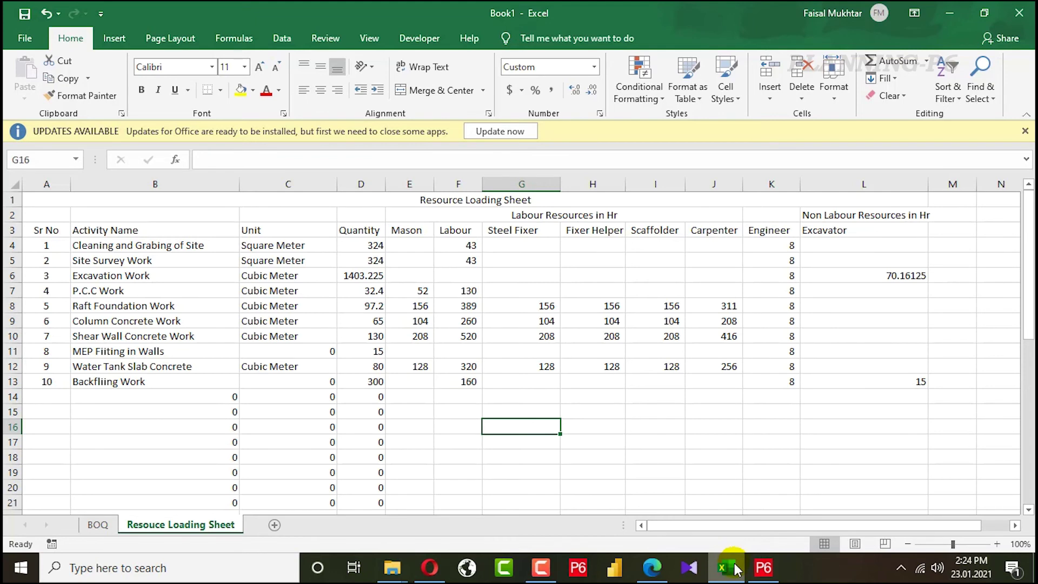
pyautogui.click(762, 567)
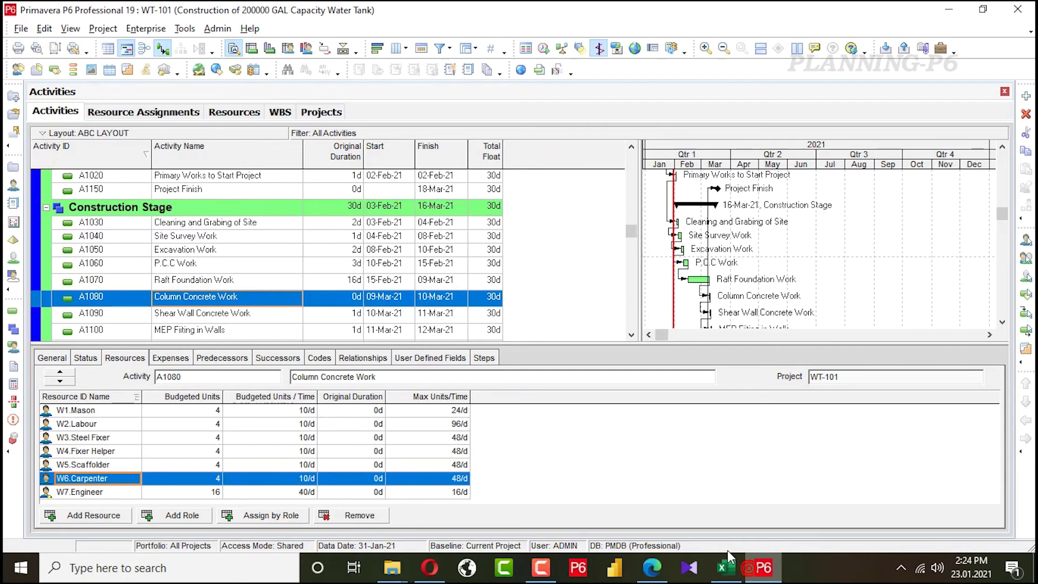
pyautogui.doubleClick(206, 409)
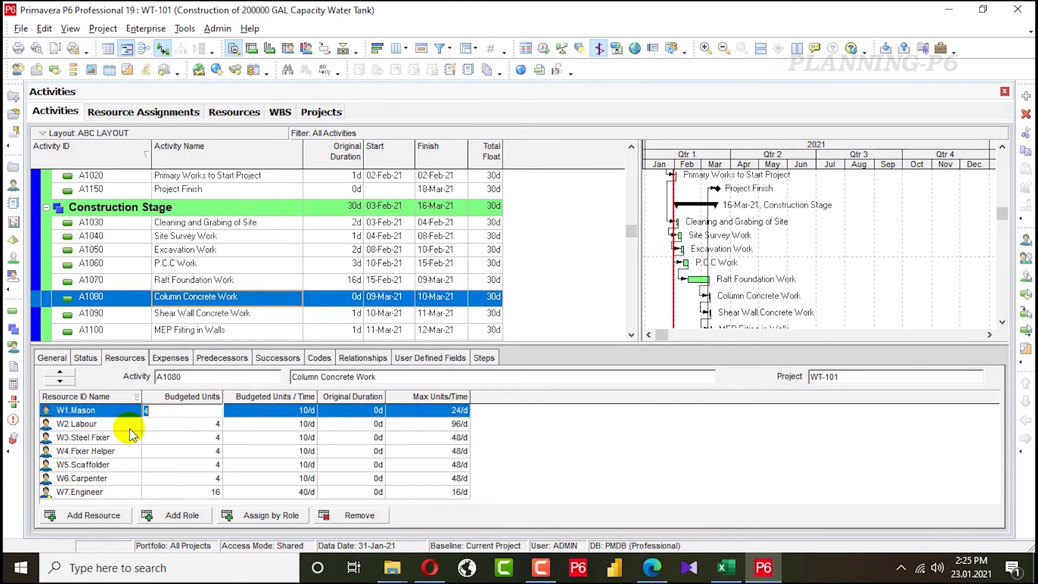
pyautogui.write('104')
pyautogui.press('Return')
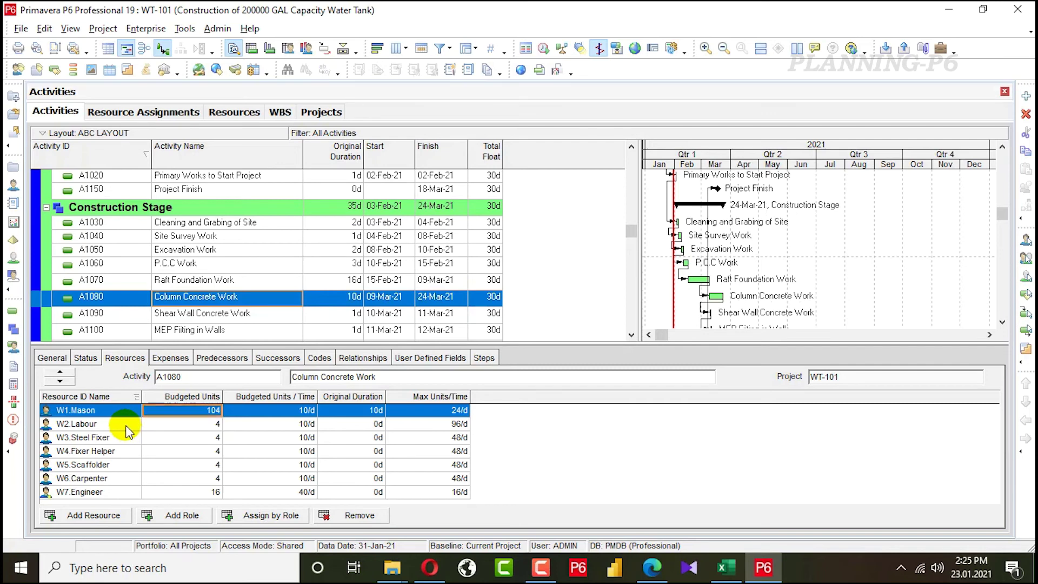
pyautogui.press('Down')
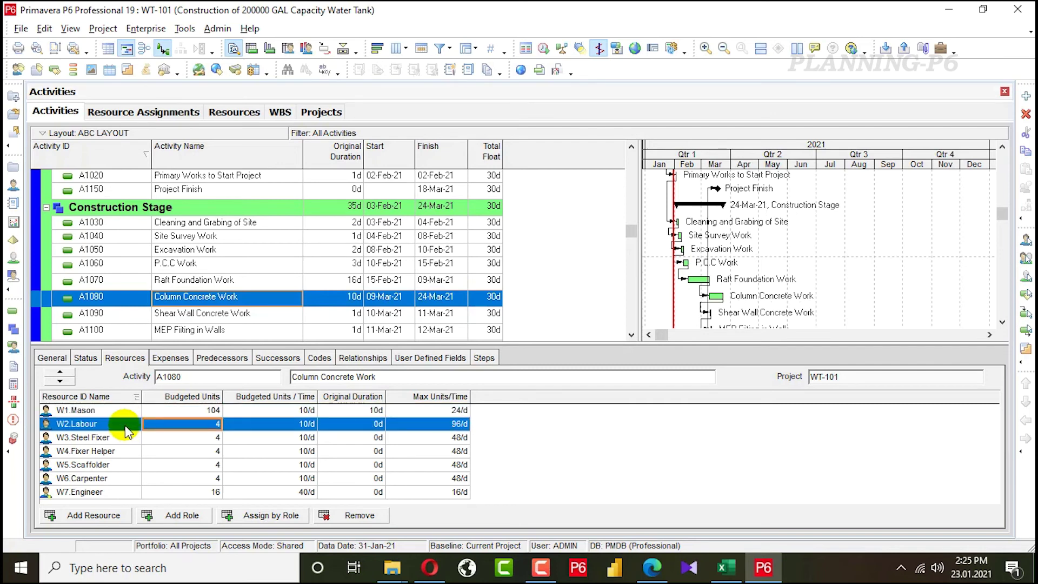
pyautogui.write('260')
pyautogui.press('Return')
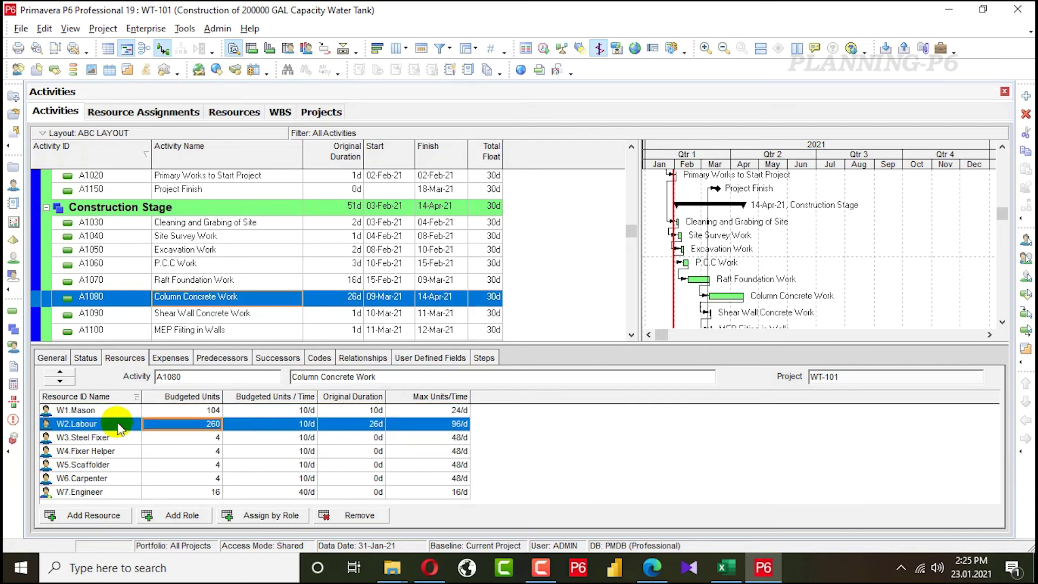
# Set the budgeted units on A1080 to 104 each for W3 Steel Fixer, W4 Fixer Helper and W5 Scaffolder.
pyautogui.click(186, 439)
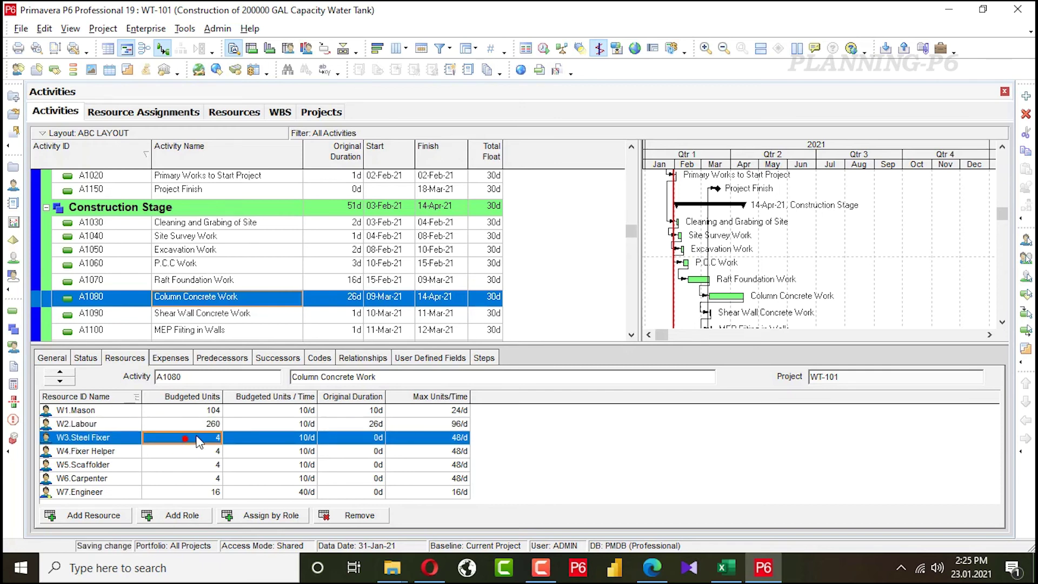
pyautogui.click(194, 439)
pyautogui.write('10')
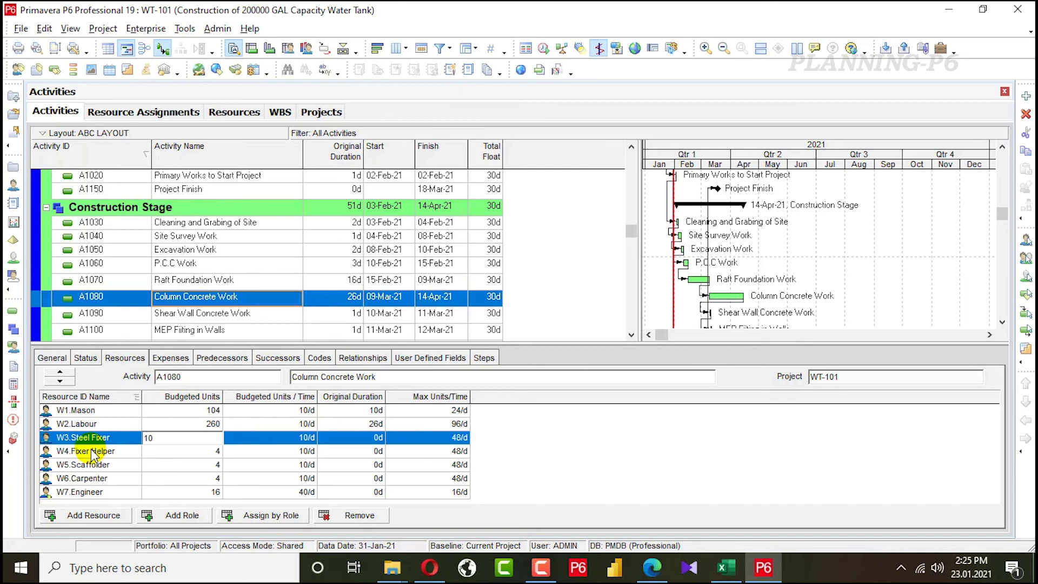
pyautogui.write('4')
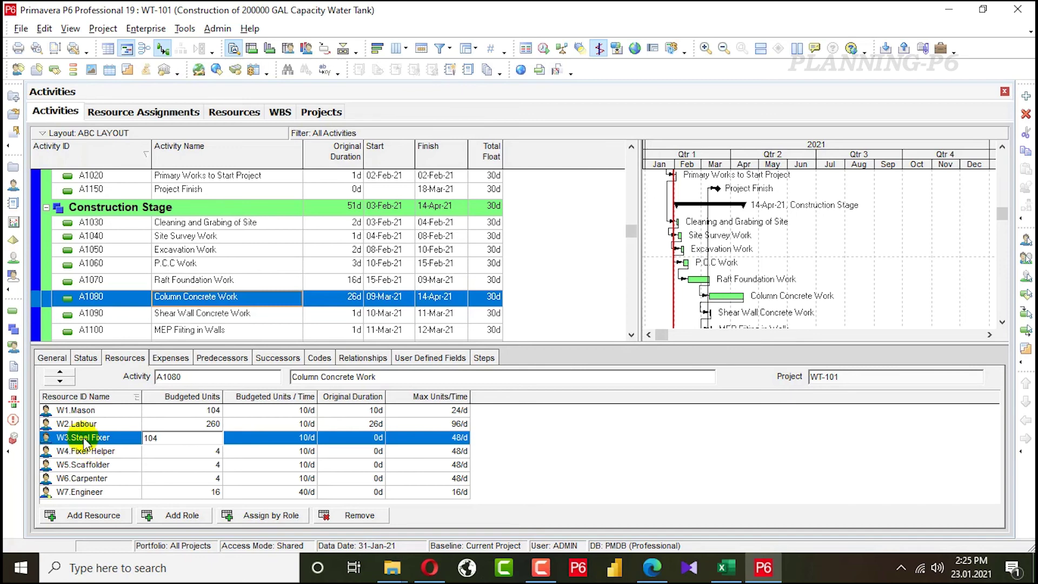
pyautogui.click(155, 453)
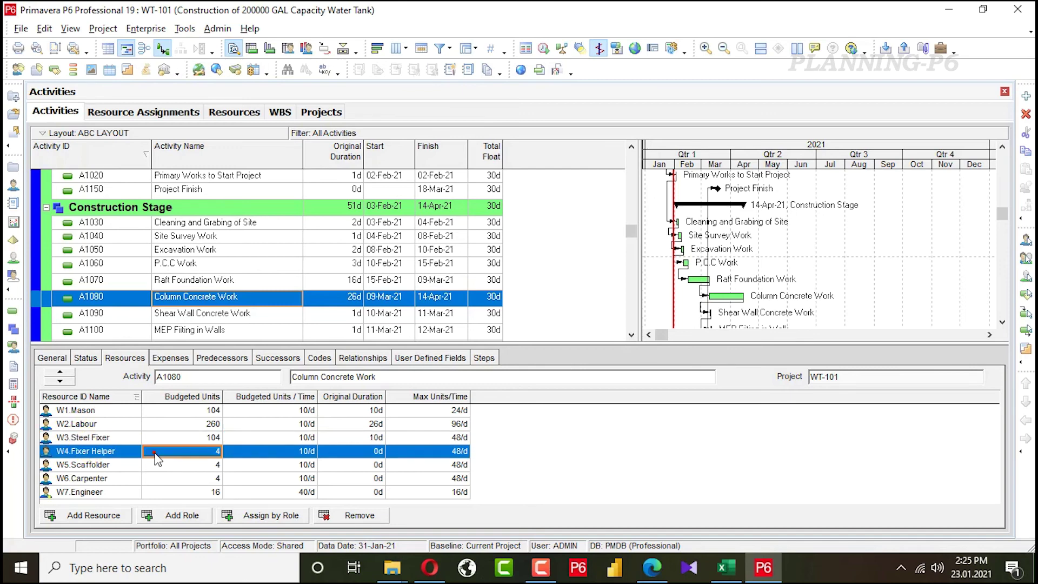
pyautogui.click(207, 452)
pyautogui.write('104')
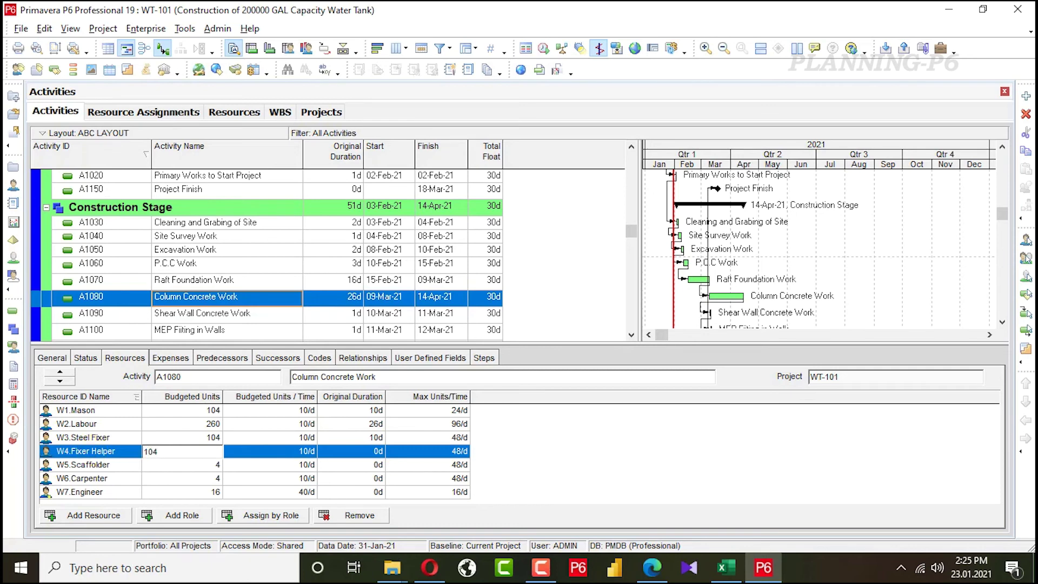
pyautogui.click(165, 468)
pyautogui.click(171, 467)
pyautogui.write('104')
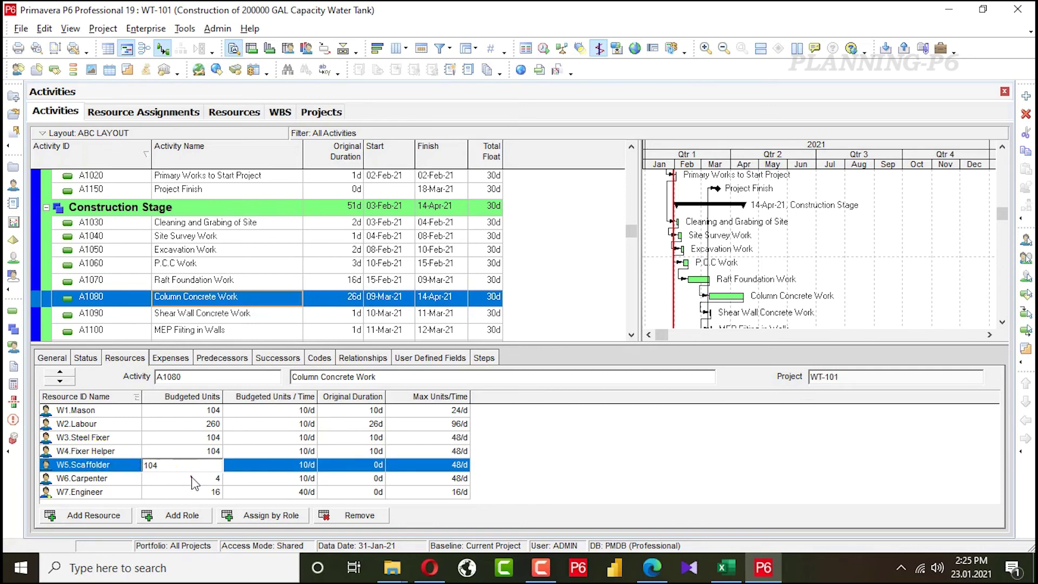
# Set W6 Carpenter's budgeted units on A1080 to 208, checking the value against the Excel loading sheet.
pyautogui.click(192, 478)
pyautogui.click(192, 478)
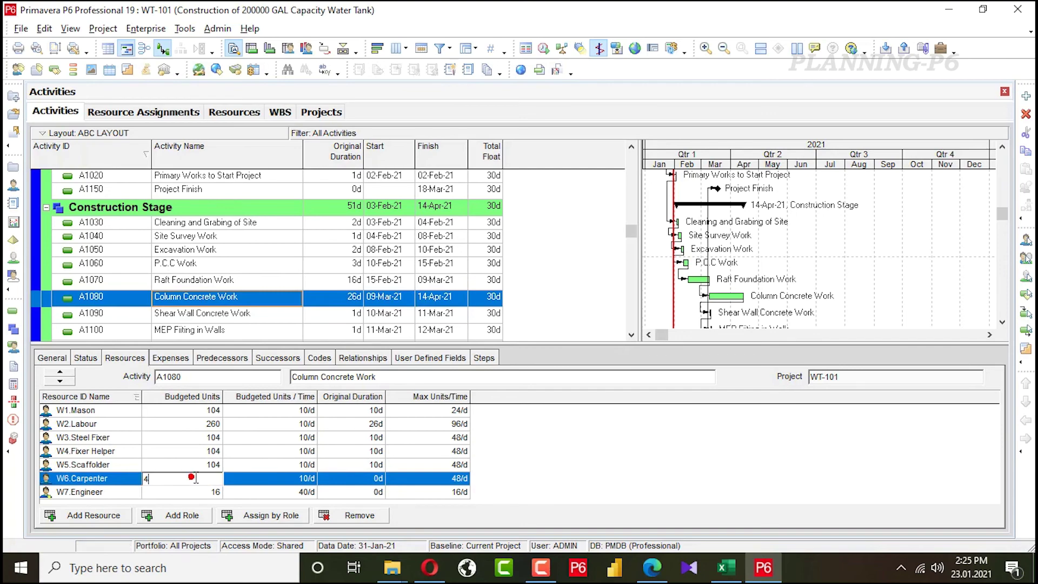
pyautogui.click(735, 570)
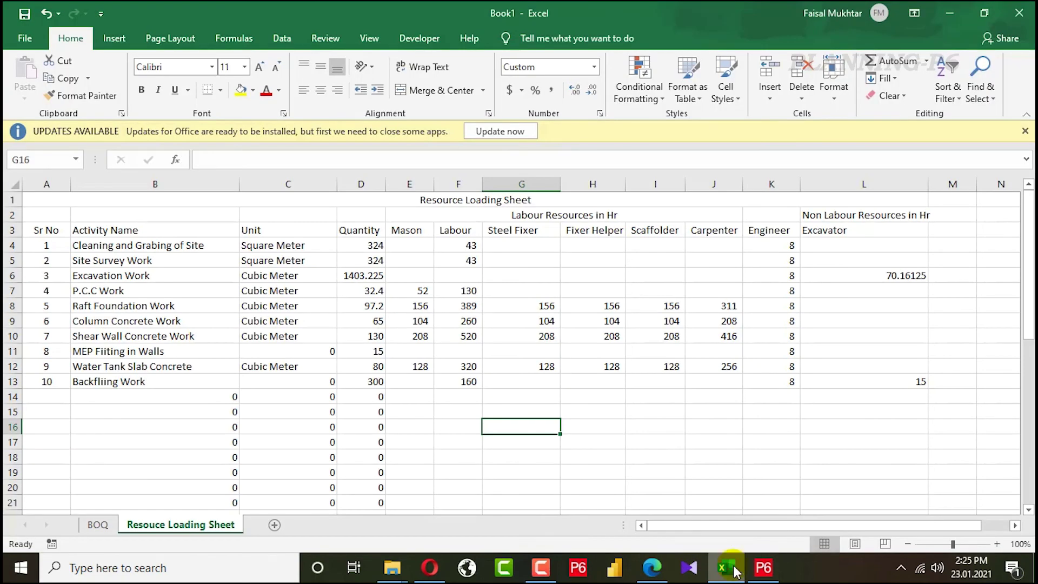
pyautogui.click(735, 570)
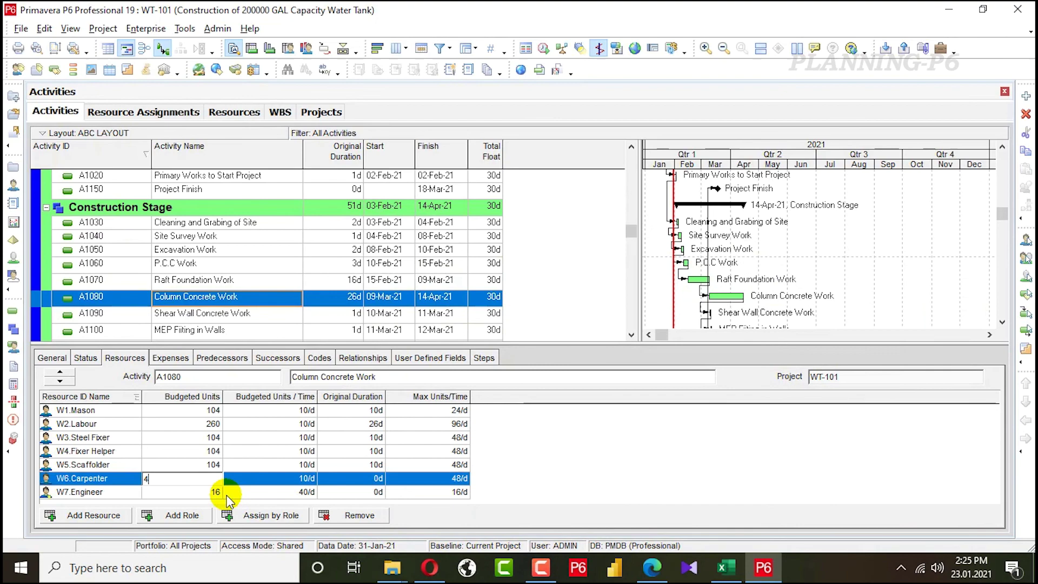
pyautogui.write('209')
pyautogui.press('BackSpace')
pyautogui.write('8')
pyautogui.press('Return')
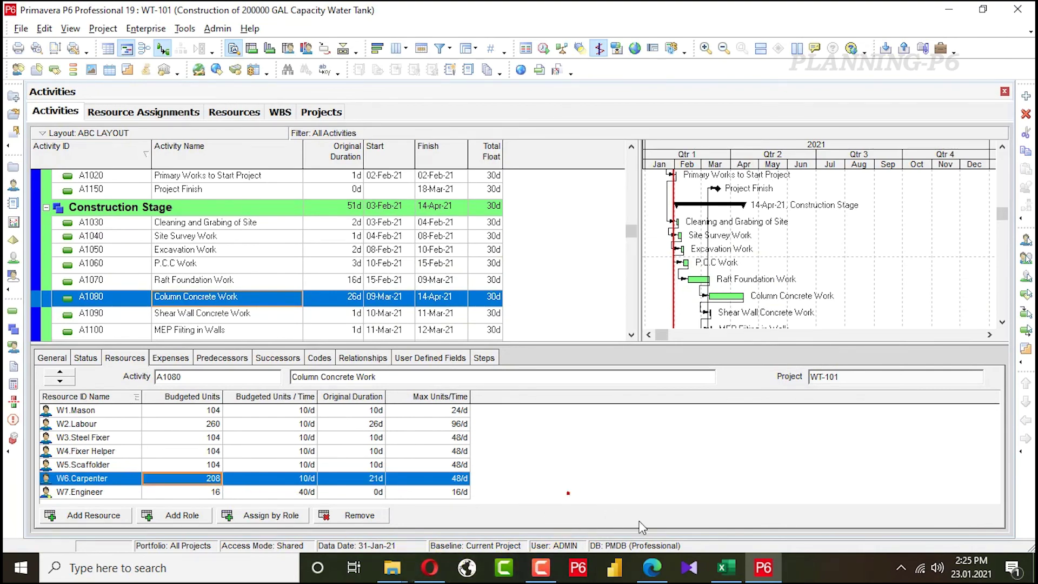
pyautogui.click(727, 568)
pyautogui.click(763, 567)
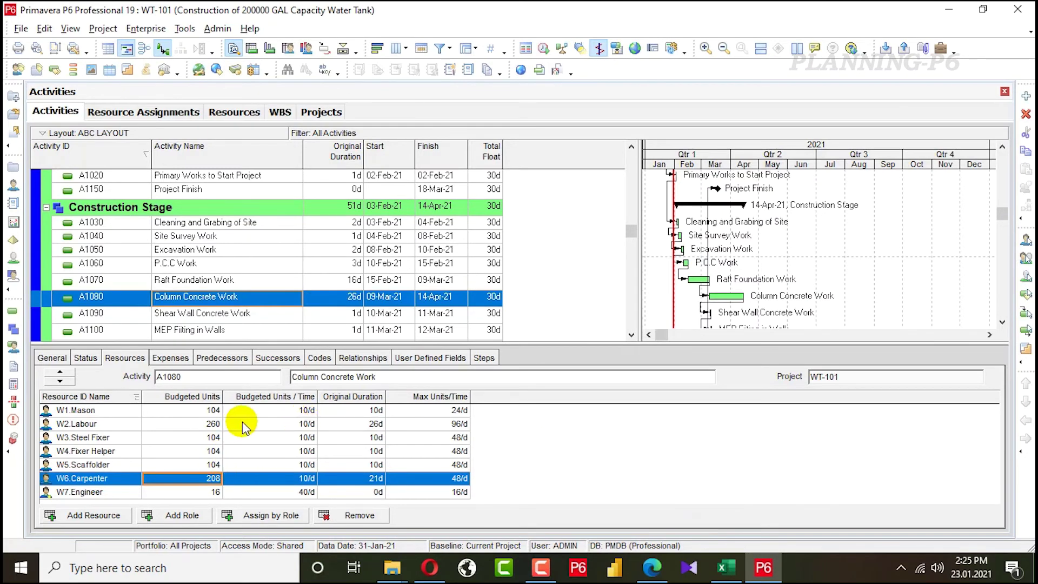
# Set the budgeted units/time on A1080 to 24 per day for W1 Mason and 48 per day for W2 Labour.
pyautogui.click(281, 411)
pyautogui.click(281, 410)
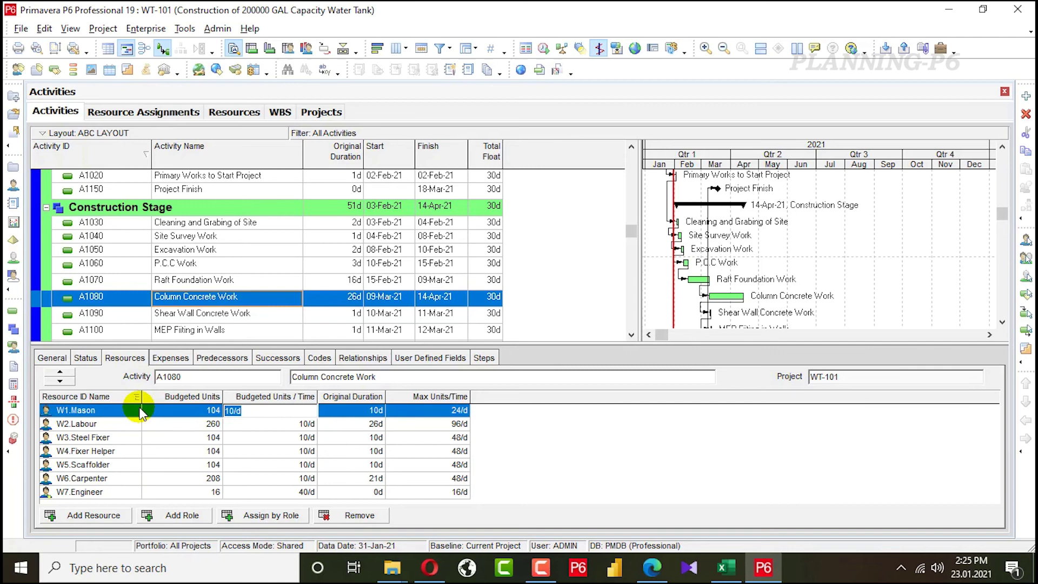
pyautogui.write('24')
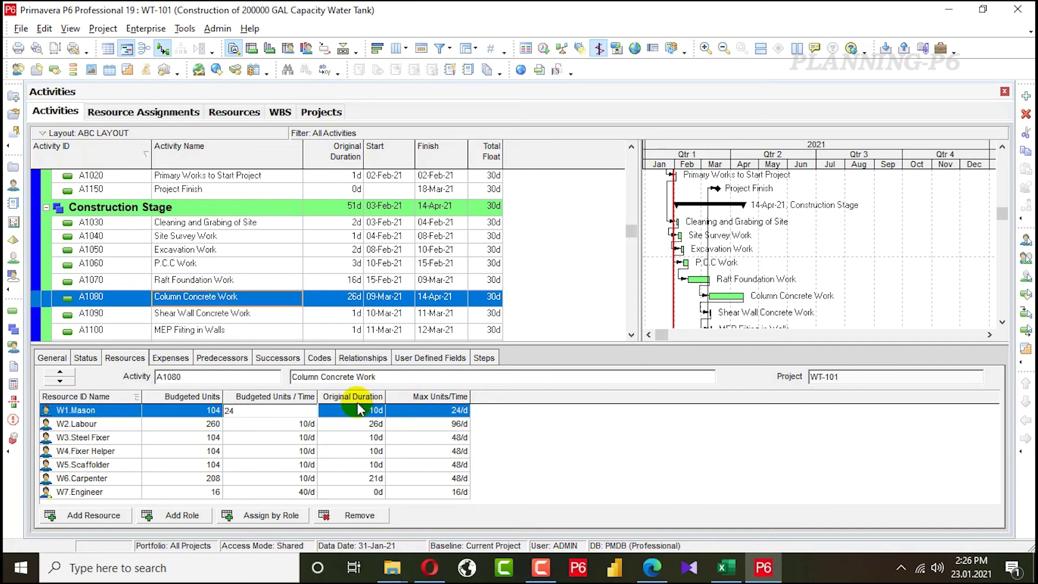
pyautogui.click(307, 425)
pyautogui.click(299, 425)
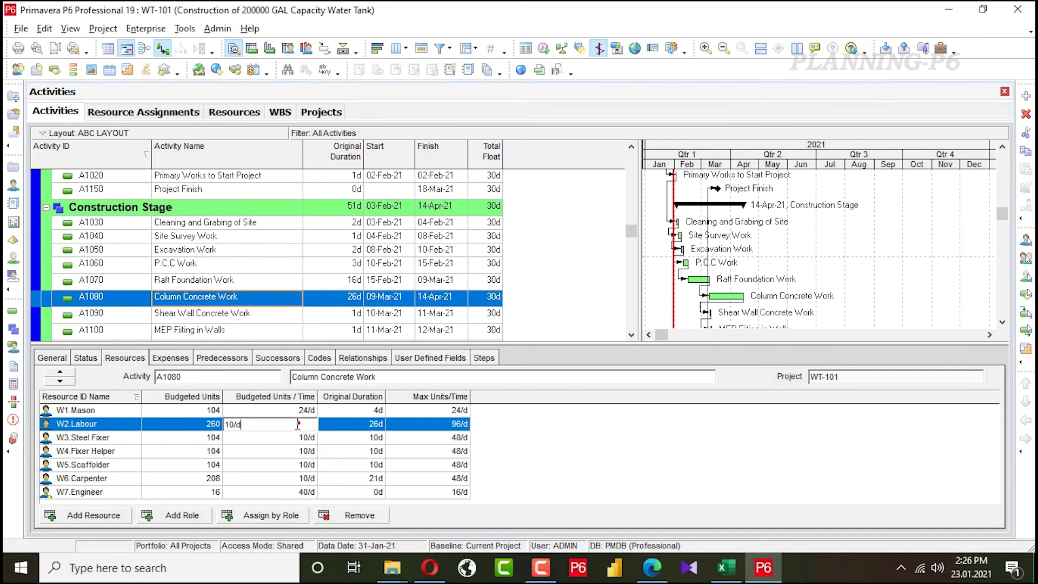
pyautogui.write('48')
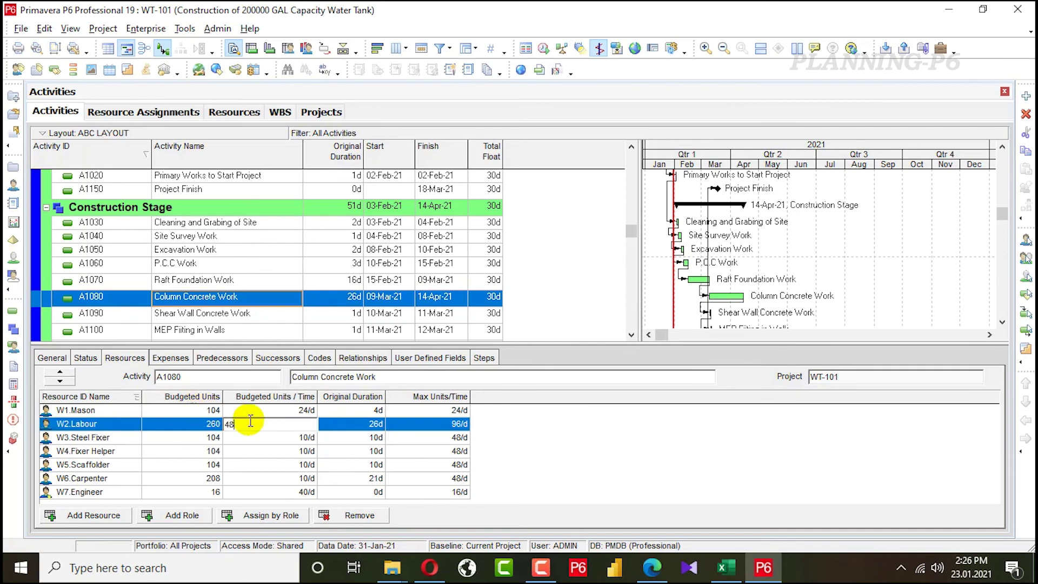
# Set the budgeted units/time on A1080 to 24 per day for W3 Steel Fixer, W4 Fixer Helper and W5 Scaffolder.
pyautogui.click(280, 438)
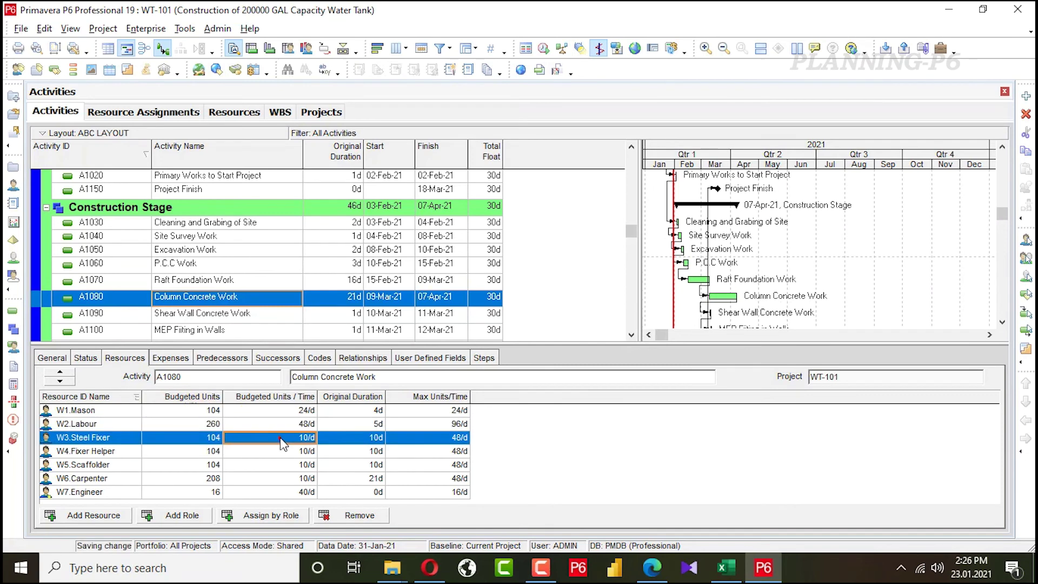
pyautogui.click(284, 440)
pyautogui.write('24')
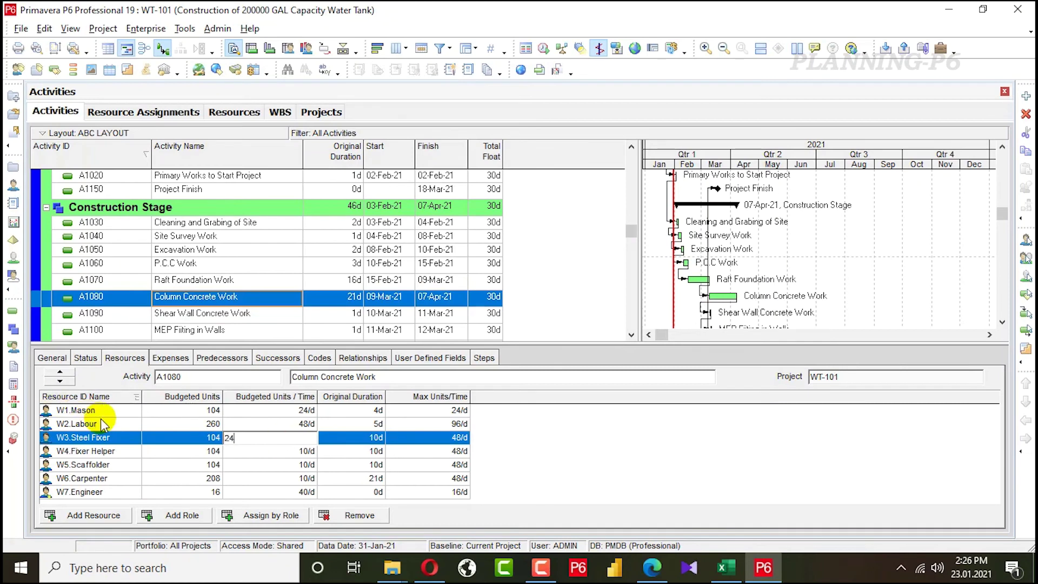
pyautogui.click(265, 450)
pyautogui.click(265, 447)
pyautogui.write('24')
pyautogui.click(254, 466)
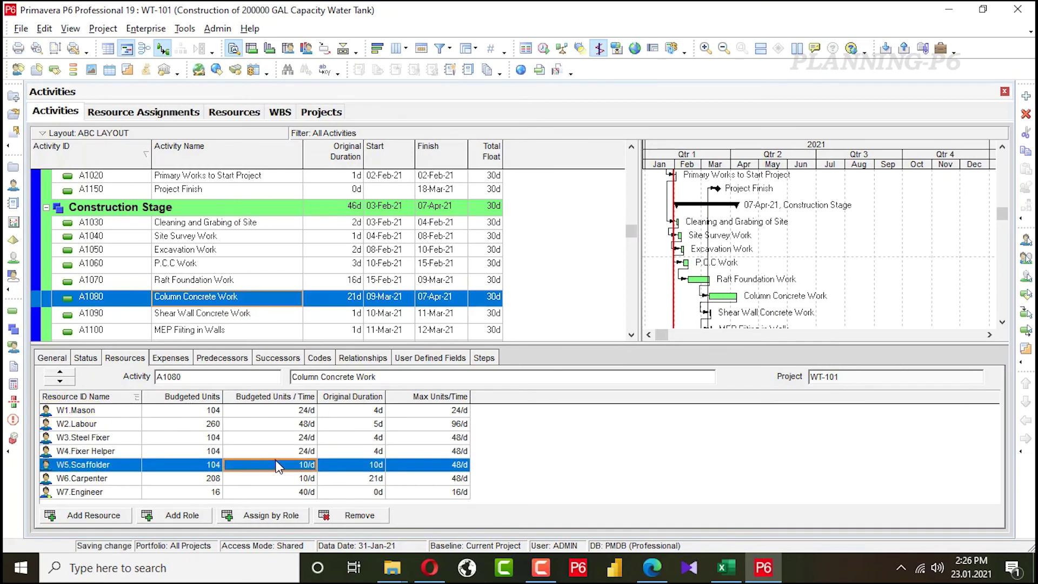
pyautogui.click(280, 463)
pyautogui.write('24')
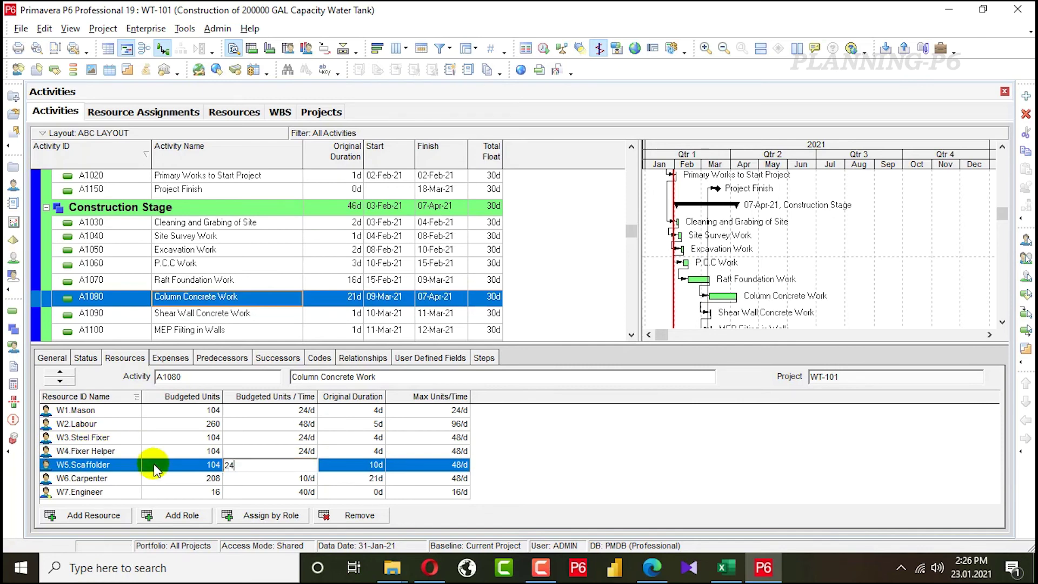
# Set W6 Carpenter's budgeted units/time on A1080 to 18 per day.
pyautogui.click(270, 481)
pyautogui.click(273, 479)
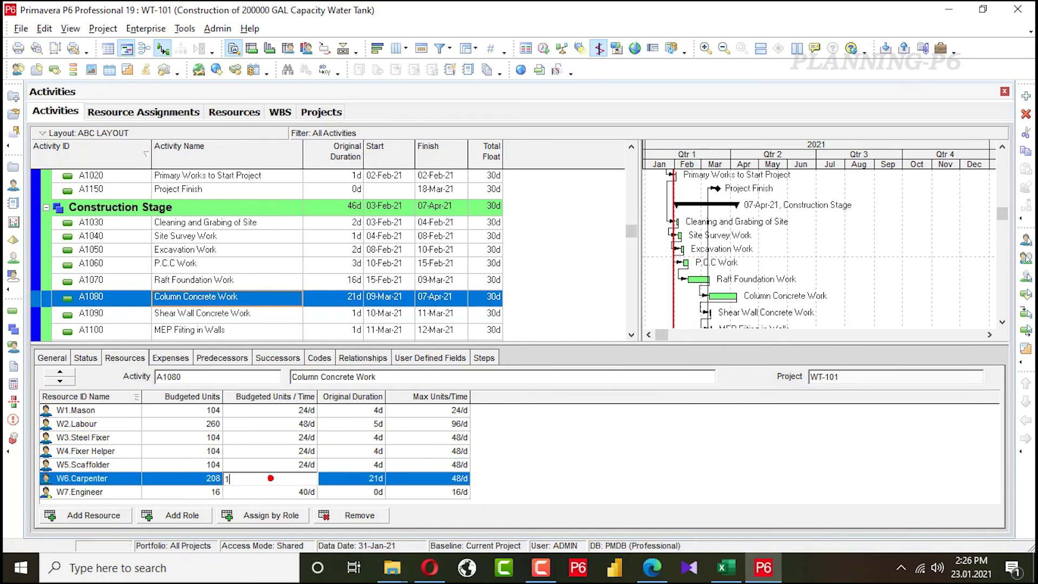
pyautogui.click(627, 466)
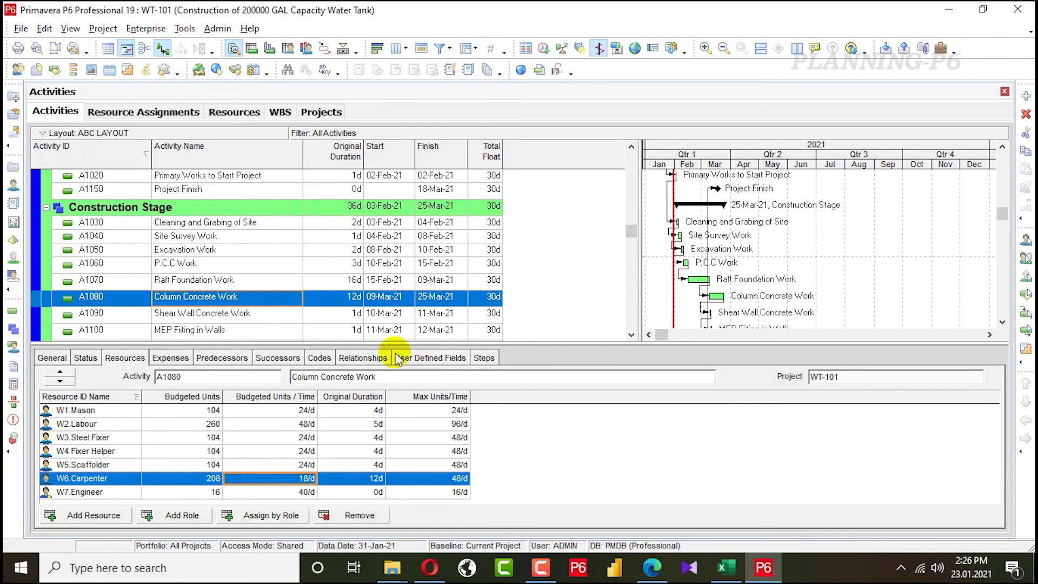
# Select A1090 Shear Wall Concrete Work and reschedule the project with the 31-Jan-21 data date.
pyautogui.click(332, 313)
pyautogui.scroll(-1, 273, 238)
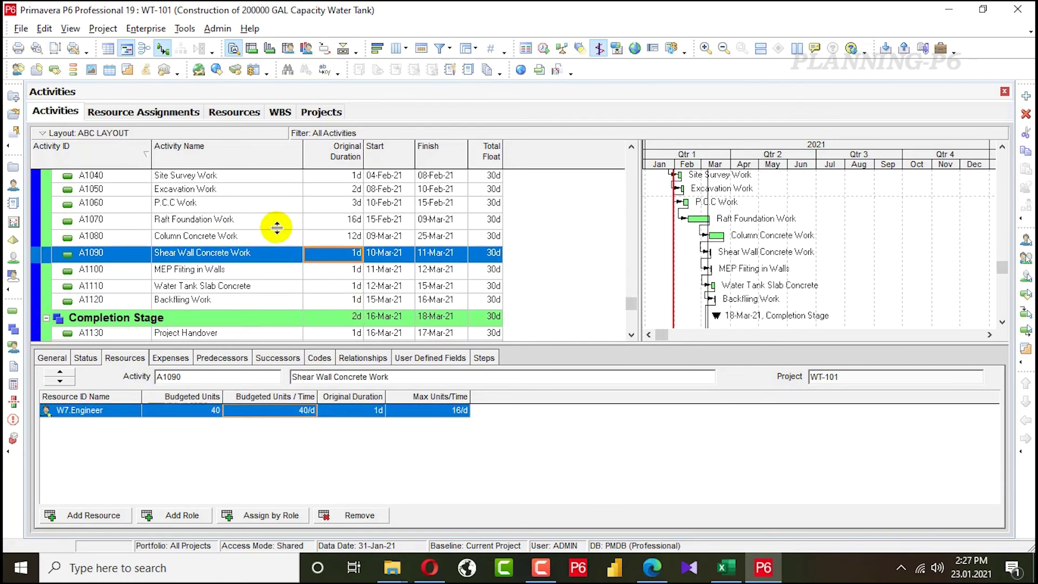
pyautogui.press('F9')
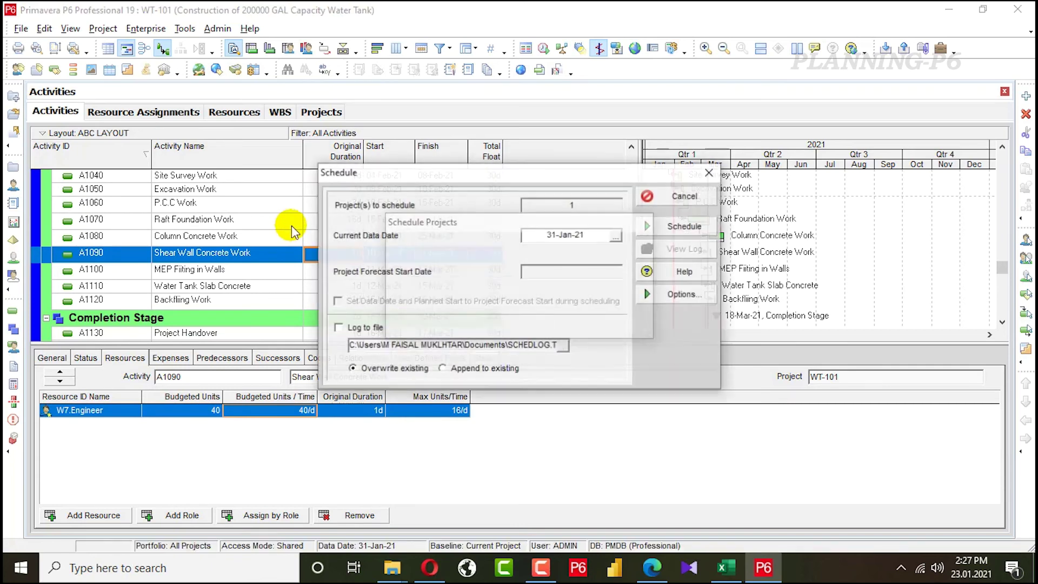
pyautogui.press('Return')
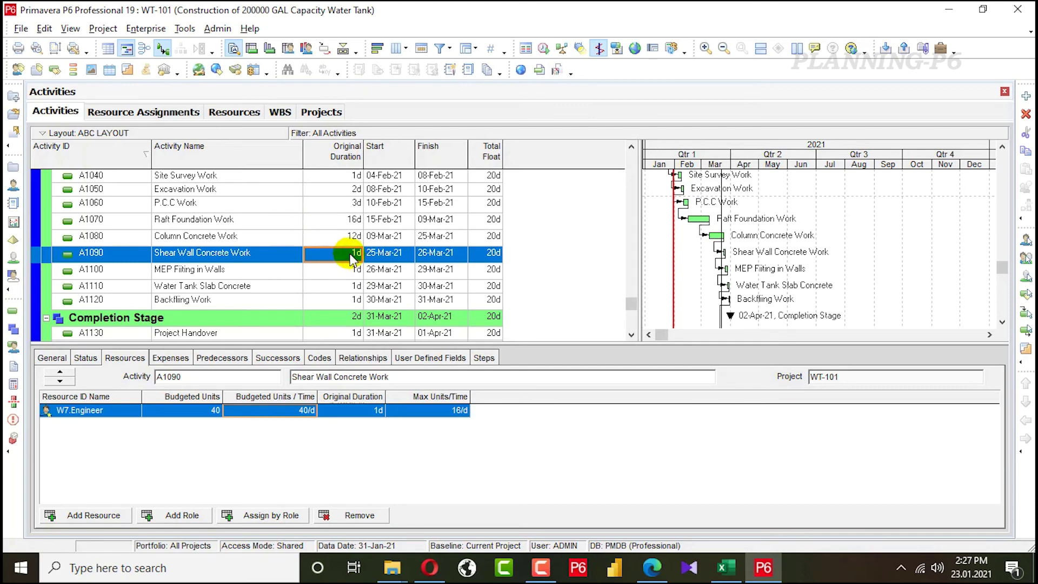
# Assign resources W1 Mason through W6 Carpenter to A1090 Shear Wall Concrete Work and close the resource assignment window.
pyautogui.click(71, 516)
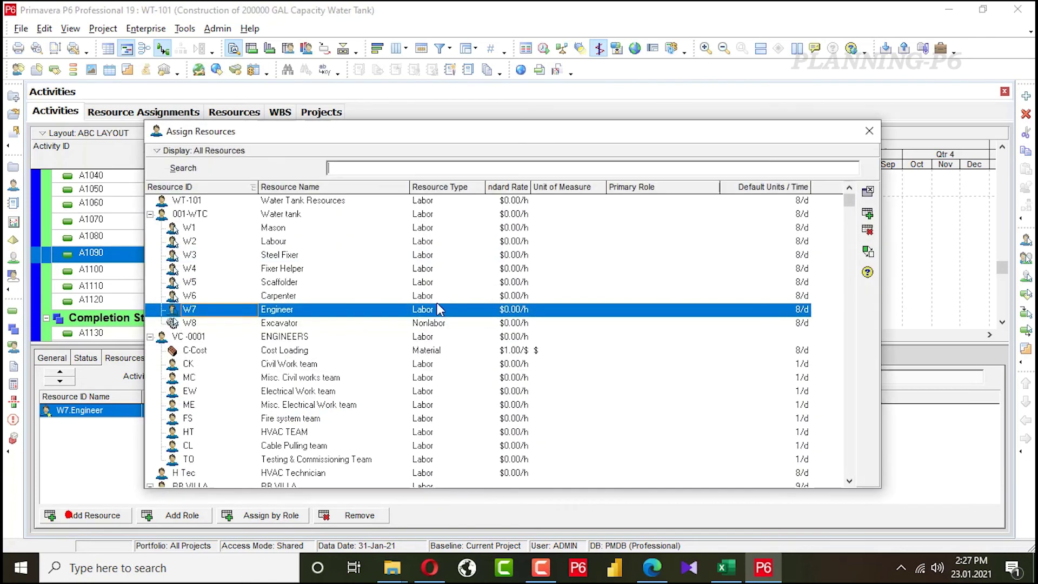
pyautogui.click(226, 228)
pyautogui.click(234, 241)
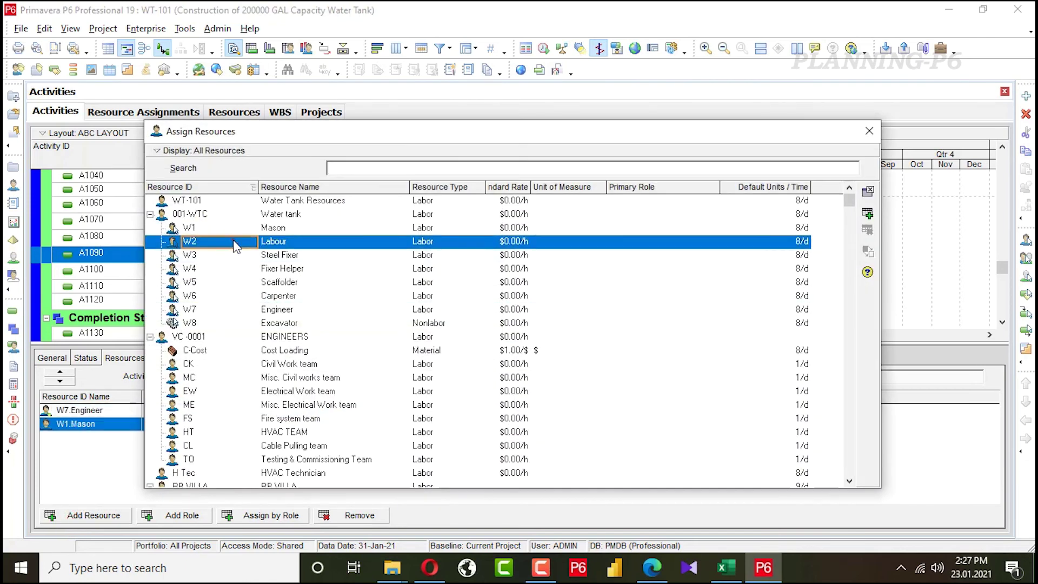
pyautogui.click(233, 255)
pyautogui.click(228, 268)
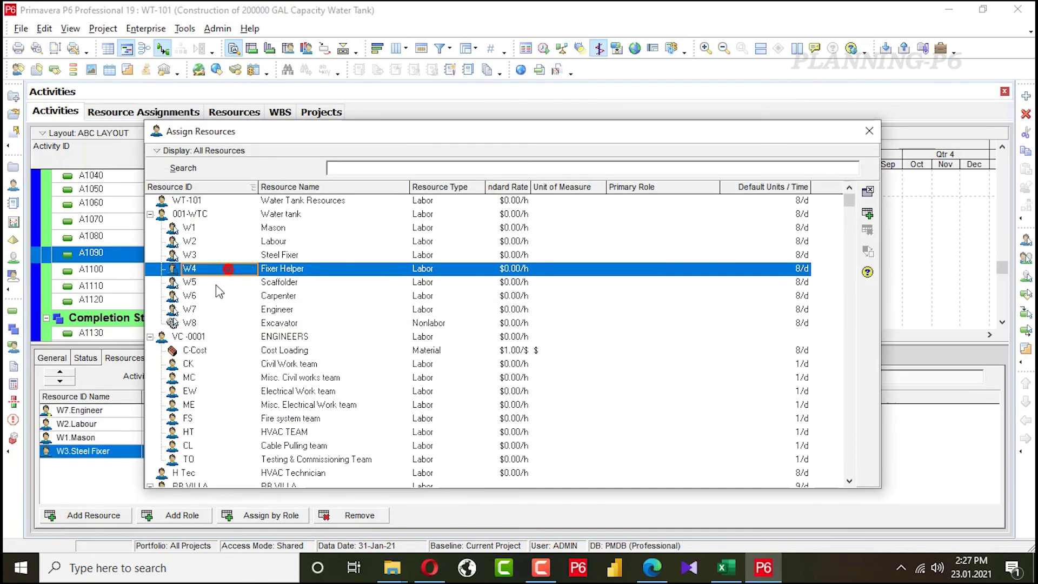
pyautogui.click(216, 283)
pyautogui.click(216, 296)
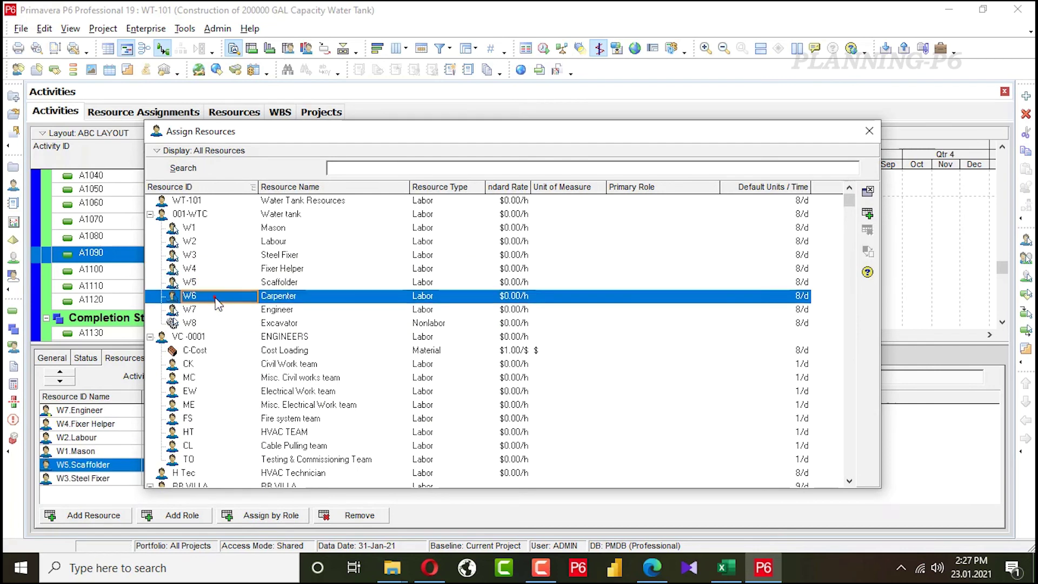
pyautogui.click(869, 130)
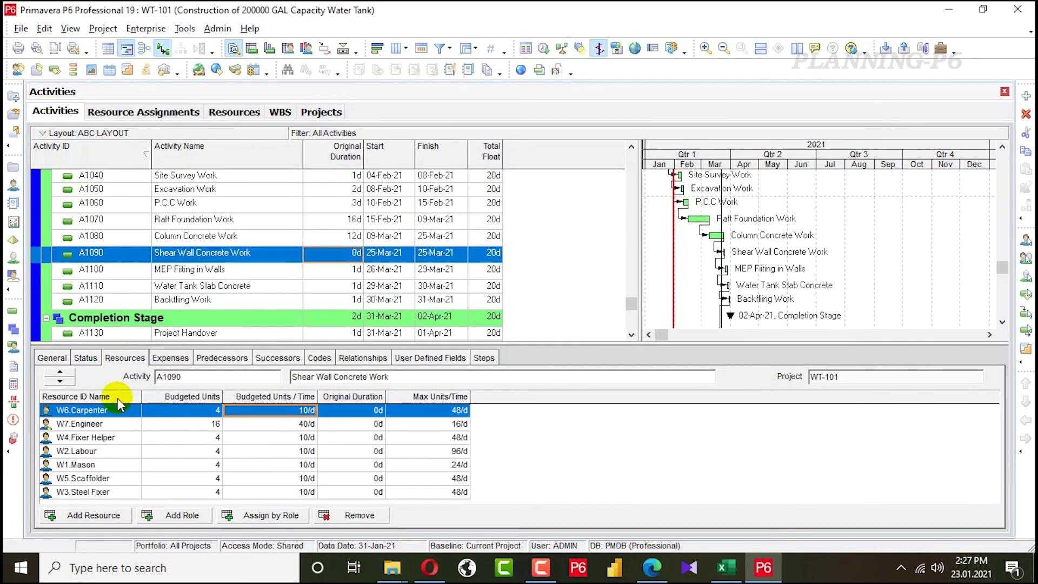
# Consult the Excel loading sheet and set A1090's budgeted units to 208 for W1 Mason and 520 for W2 Labour.
pyautogui.click(735, 573)
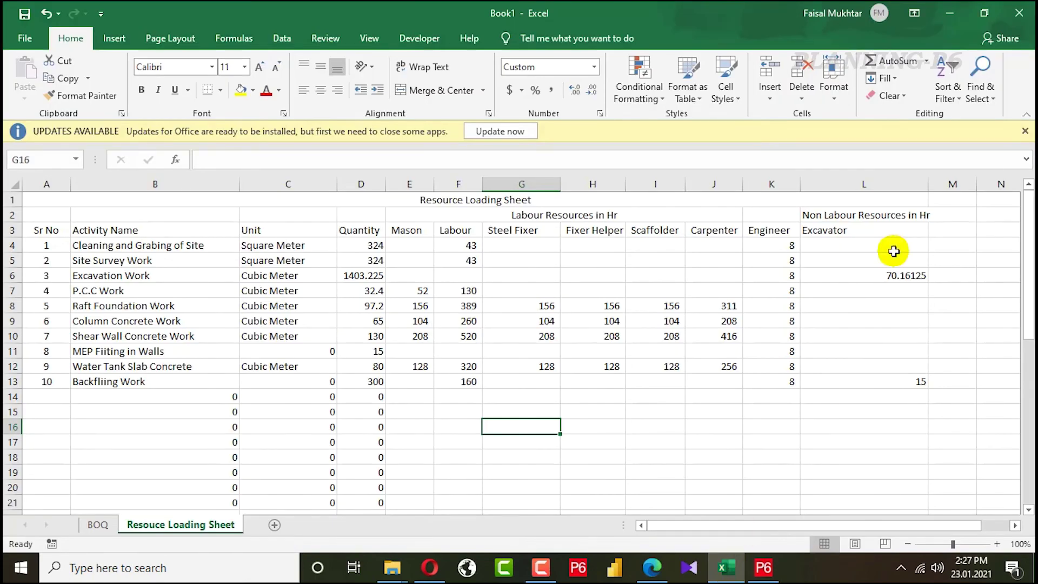
pyautogui.click(949, 13)
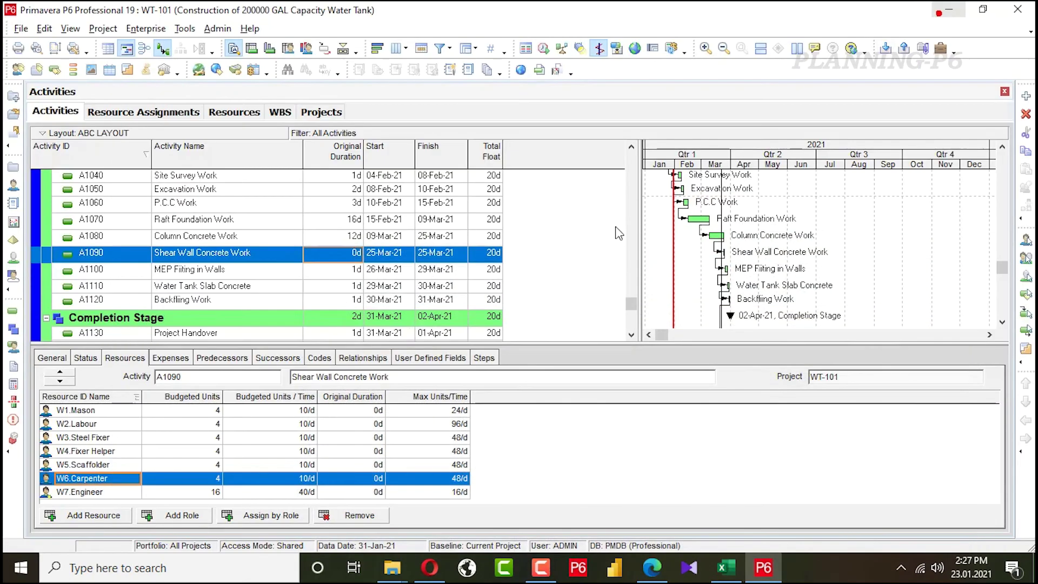
pyautogui.doubleClick(204, 411)
pyautogui.write('208')
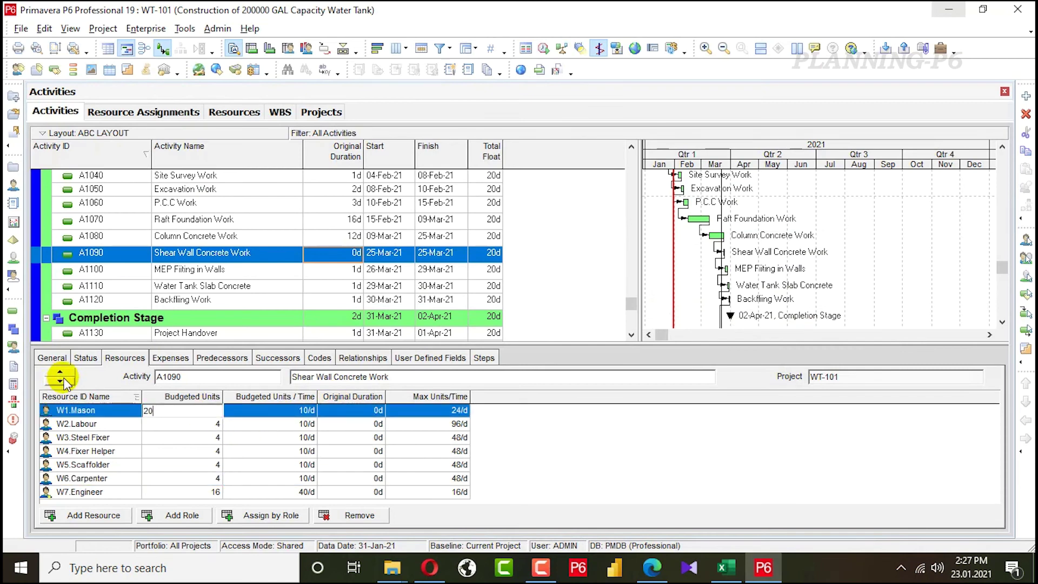
pyautogui.click(194, 423)
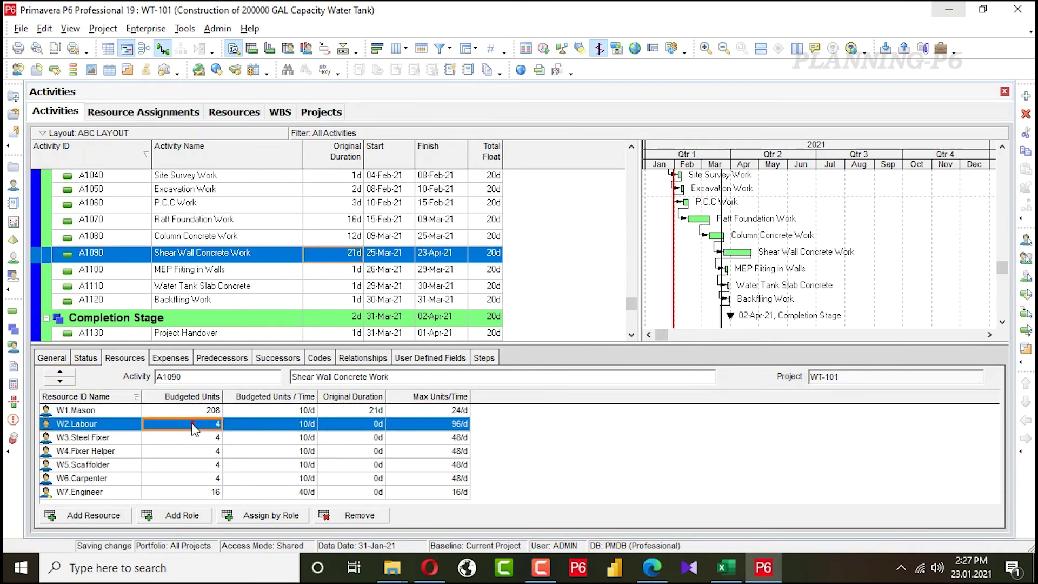
pyautogui.click(191, 423)
pyautogui.write('520')
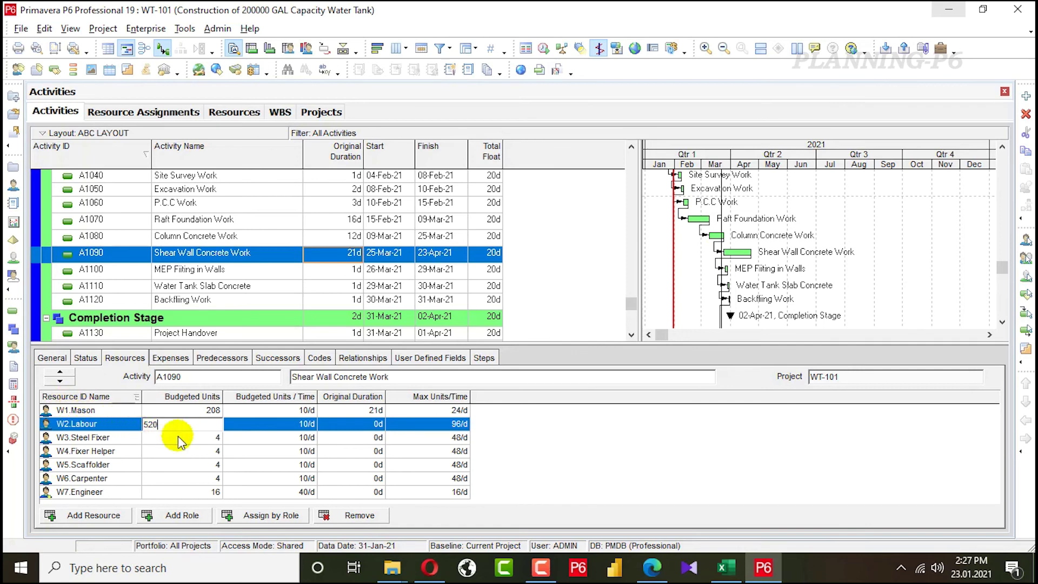
# Set the budgeted units on A1090 to 208 for W3 Steel Fixer, W4 Fixer Helper and W5 Scaffolder.
pyautogui.click(194, 437)
pyautogui.click(194, 437)
pyautogui.write('208')
pyautogui.click(187, 451)
pyautogui.click(188, 451)
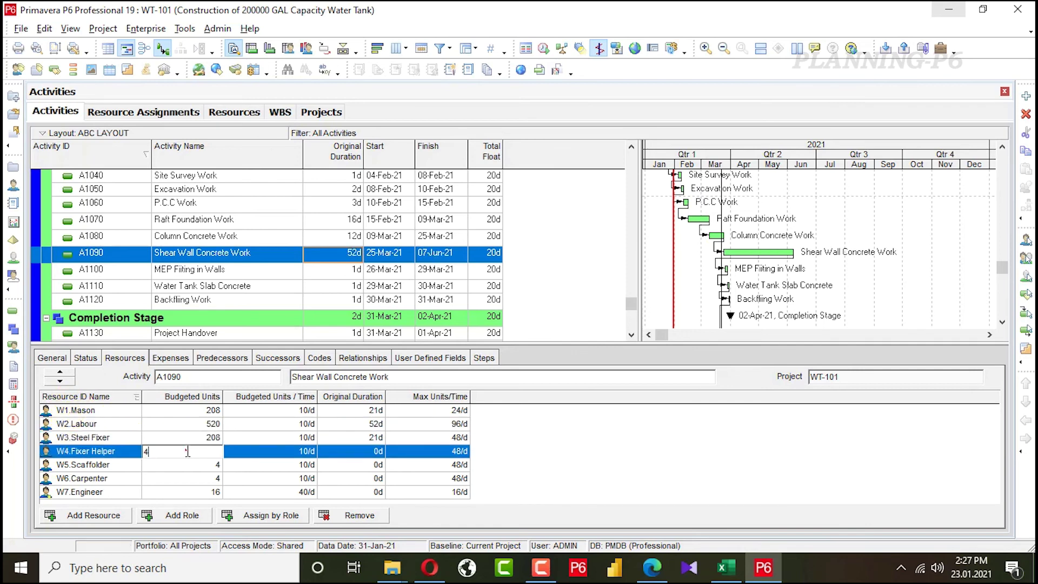
pyautogui.write('208')
pyautogui.click(191, 464)
pyautogui.click(190, 466)
pyautogui.write('208')
# Recheck the Shear Wall Concrete Work row in the Excel sheet and set W6 Carpenter's budgeted units on A1090 to 416.
pyautogui.hotkey('alt', 'Tab')
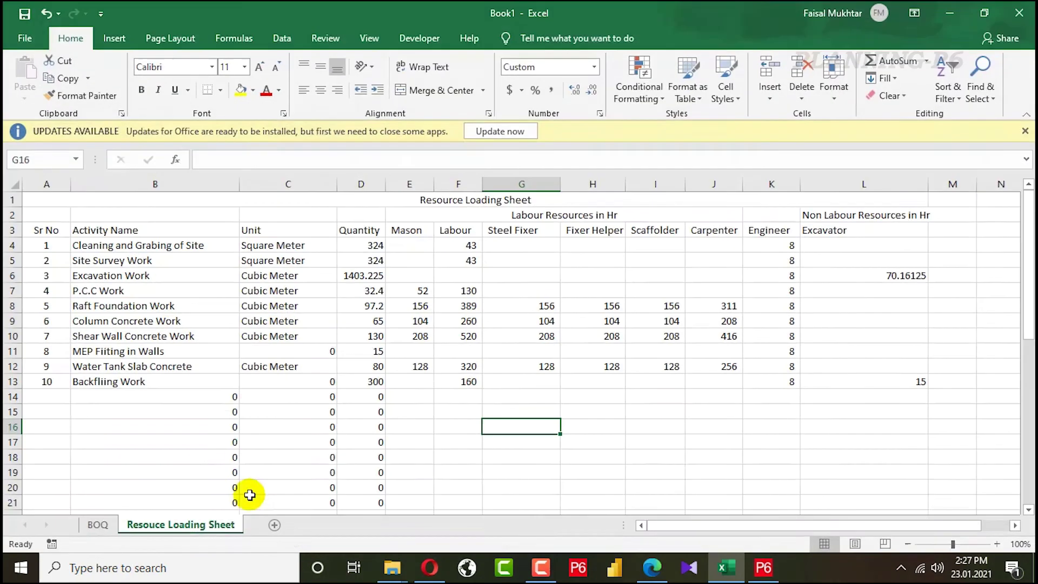
pyautogui.hotkey('alt', 'Tab')
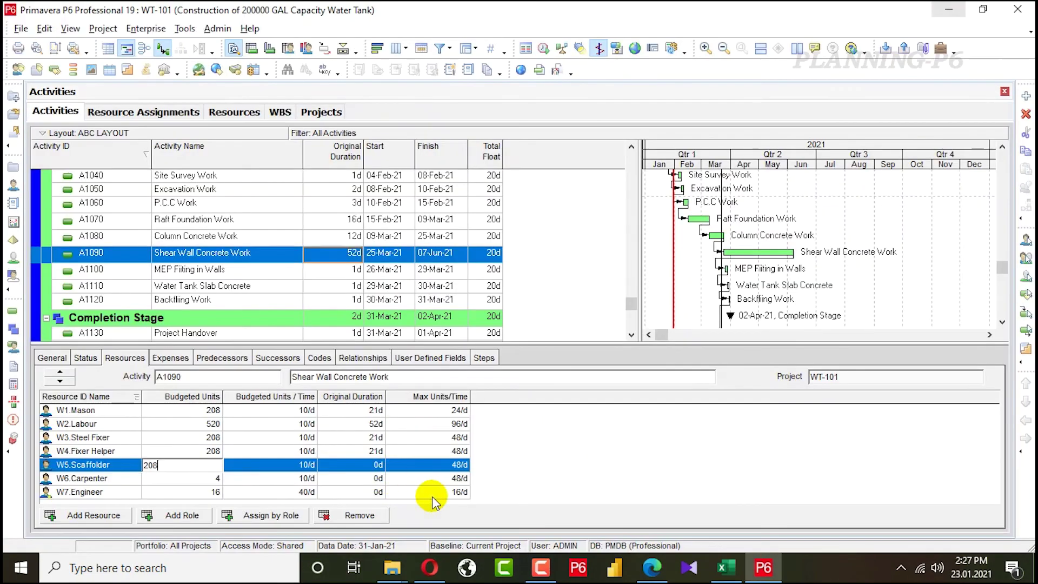
pyautogui.click(198, 478)
pyautogui.click(192, 482)
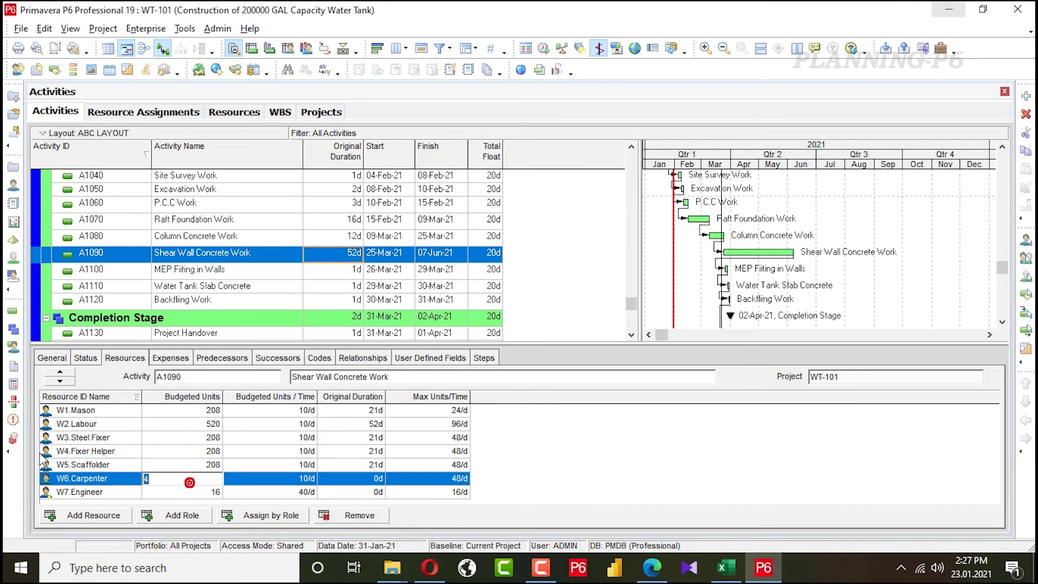
pyautogui.write('416')
# Set the budgeted units/time on A1090 to 24 per day for W1 Mason and 56 per day for W2 Labour.
pyautogui.click(283, 413)
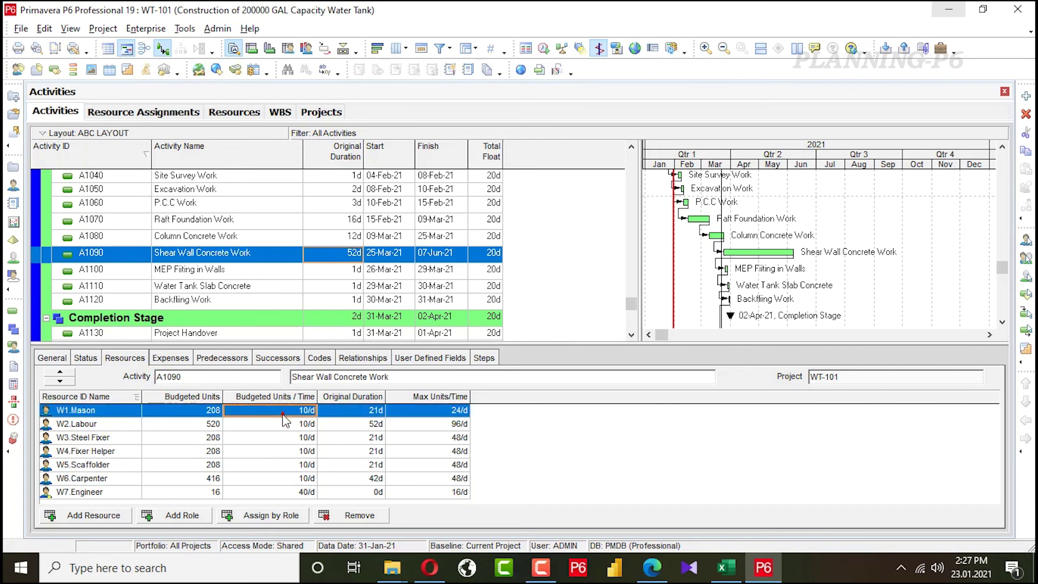
pyautogui.write('24')
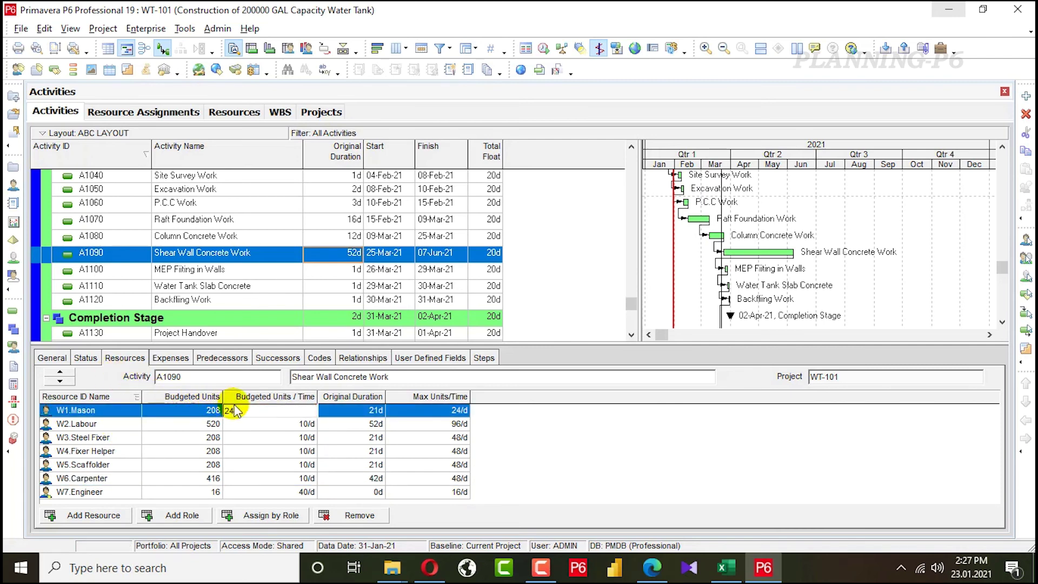
pyautogui.click(277, 426)
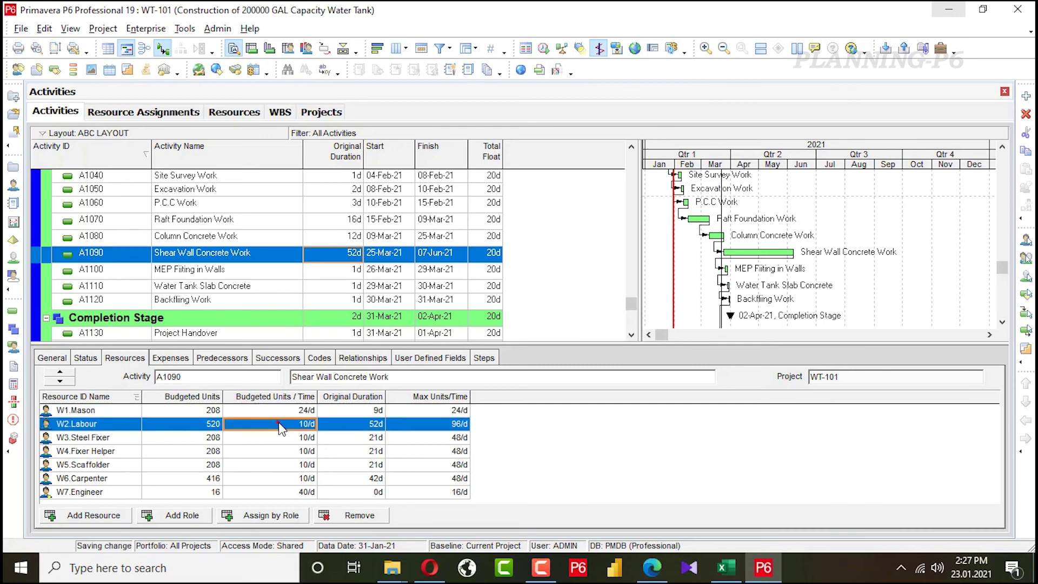
pyautogui.click(300, 424)
pyautogui.write('56')
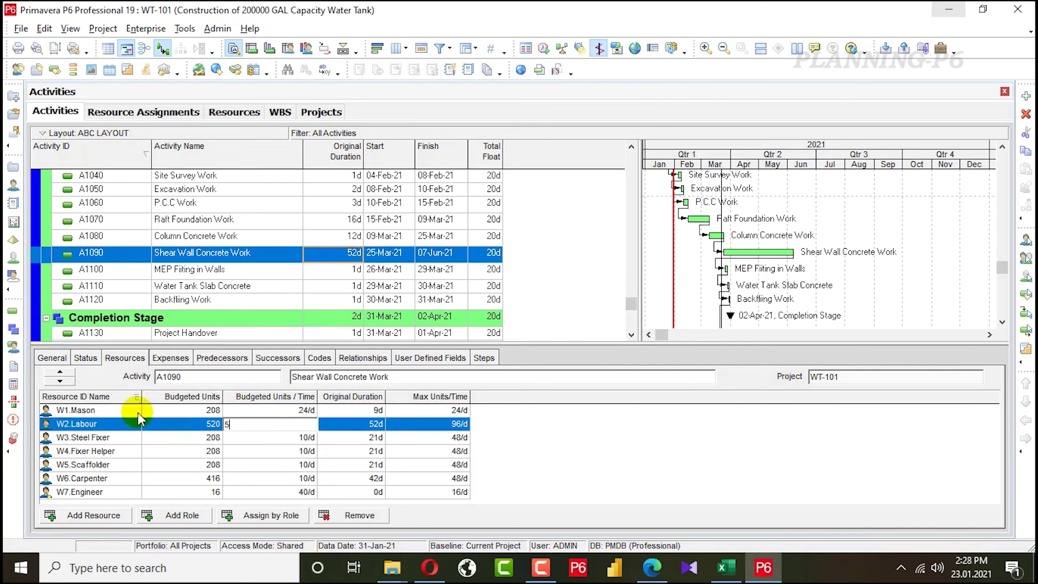
# Set the budgeted units/time on A1090 to 24 per day for W3 Steel Fixer, W4 Fixer Helper and W5 Scaffolder.
pyautogui.click(266, 437)
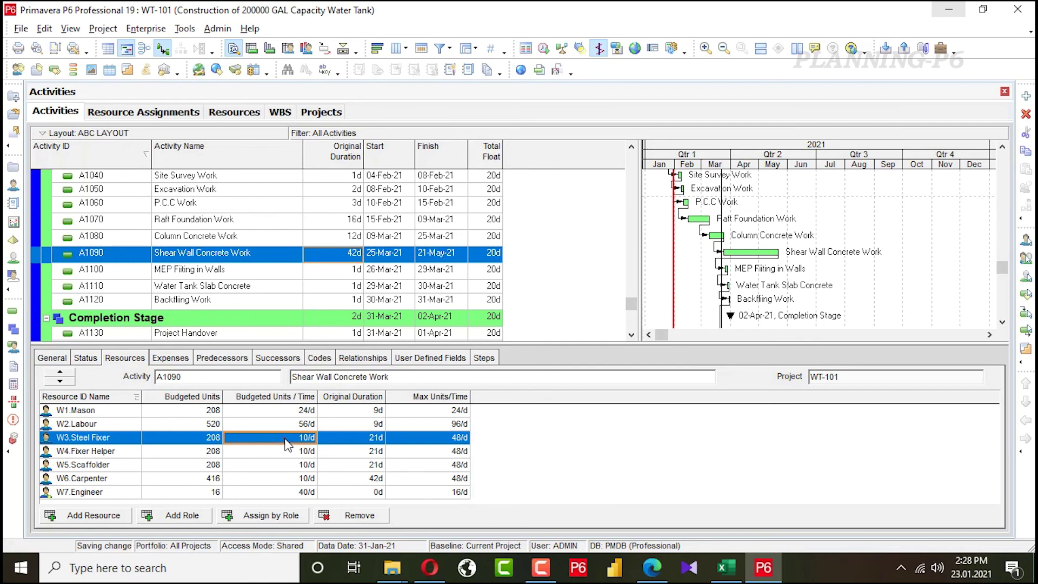
pyautogui.click(288, 438)
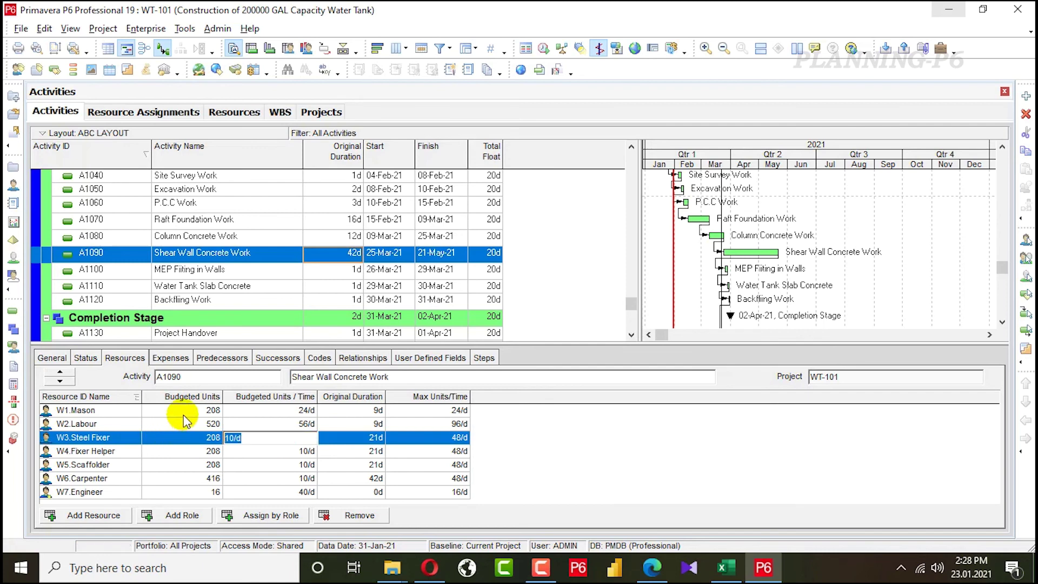
pyautogui.write('24')
pyautogui.click(279, 453)
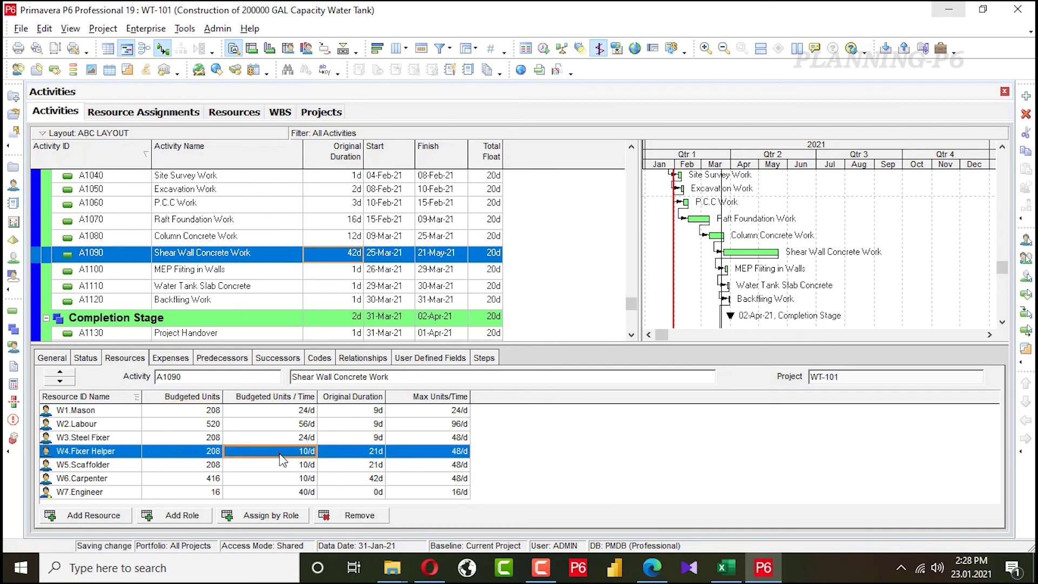
pyautogui.click(279, 453)
pyautogui.write('24')
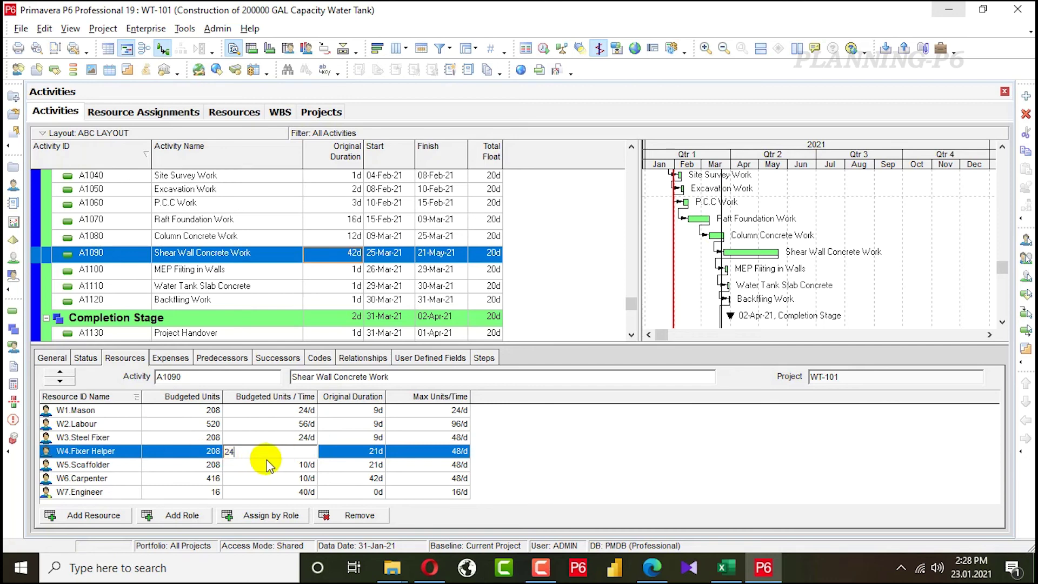
pyautogui.click(268, 463)
pyautogui.click(270, 465)
pyautogui.write('24')
# Set W6 Carpenter's budgeted units/time on A1090 to 48 per day.
pyautogui.click(263, 479)
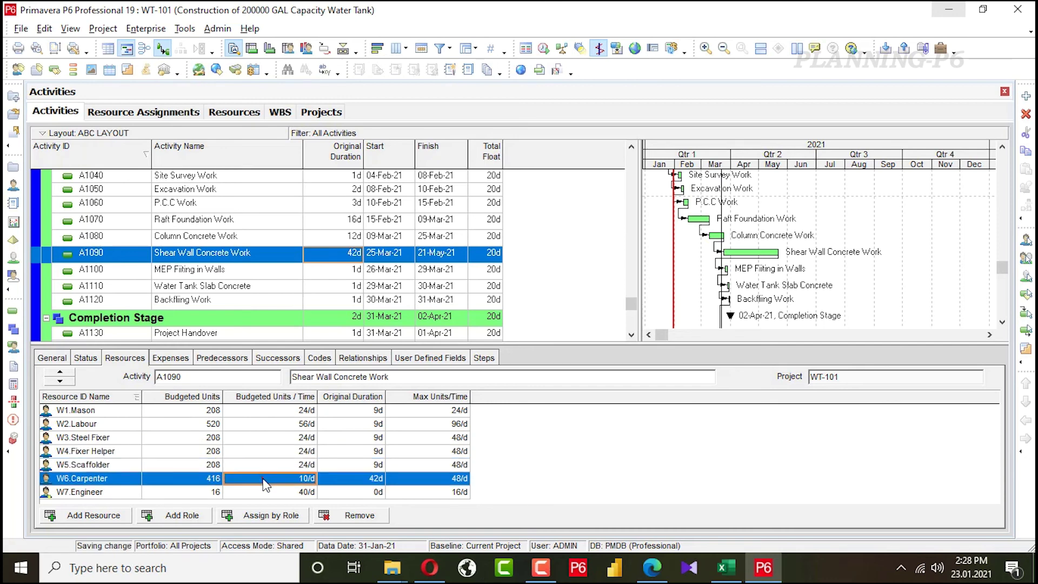
pyautogui.click(263, 479)
pyautogui.write('48')
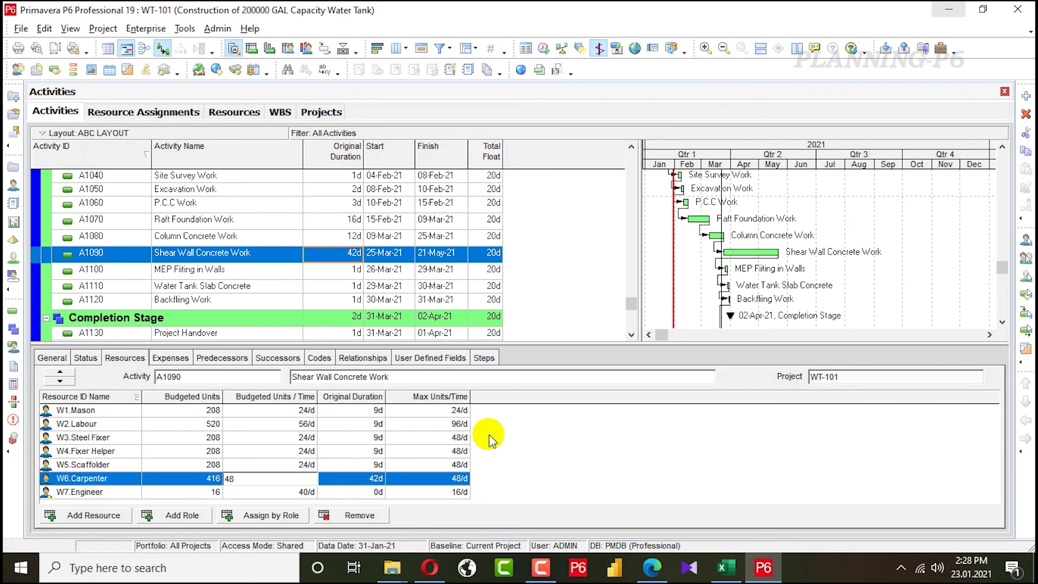
pyautogui.press('Return')
# Reschedule the project and assign resources W1 Mason through W6 Carpenter to A1110 Water Tank Slab Concrete.
pyautogui.click(171, 268)
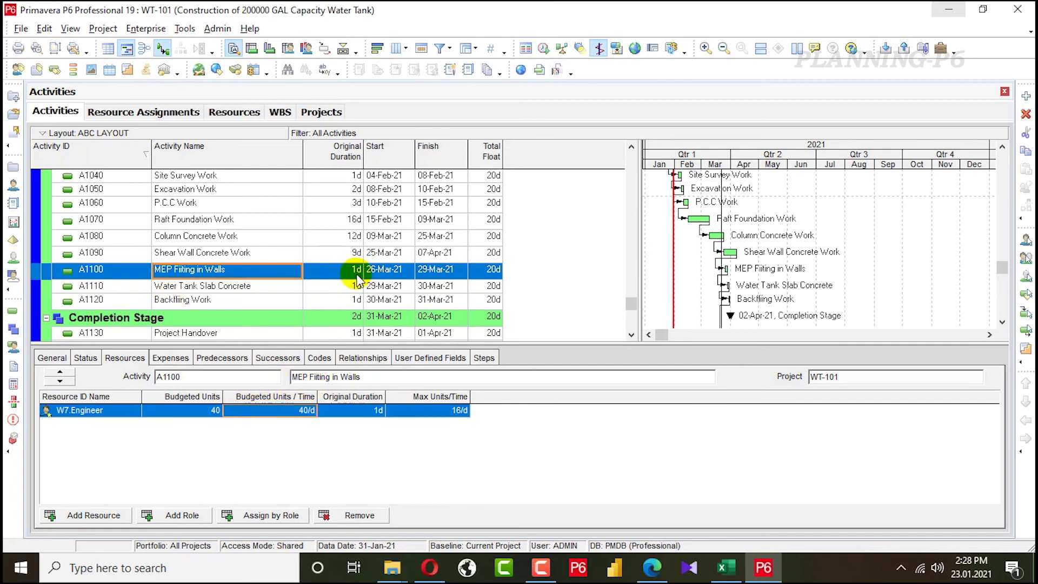
pyautogui.click(264, 289)
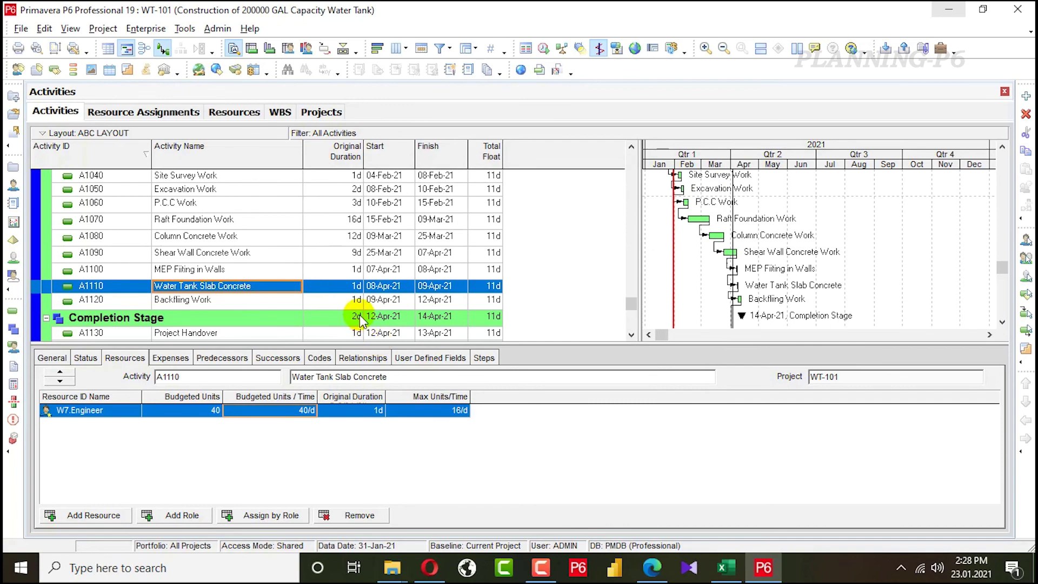
pyautogui.click(93, 518)
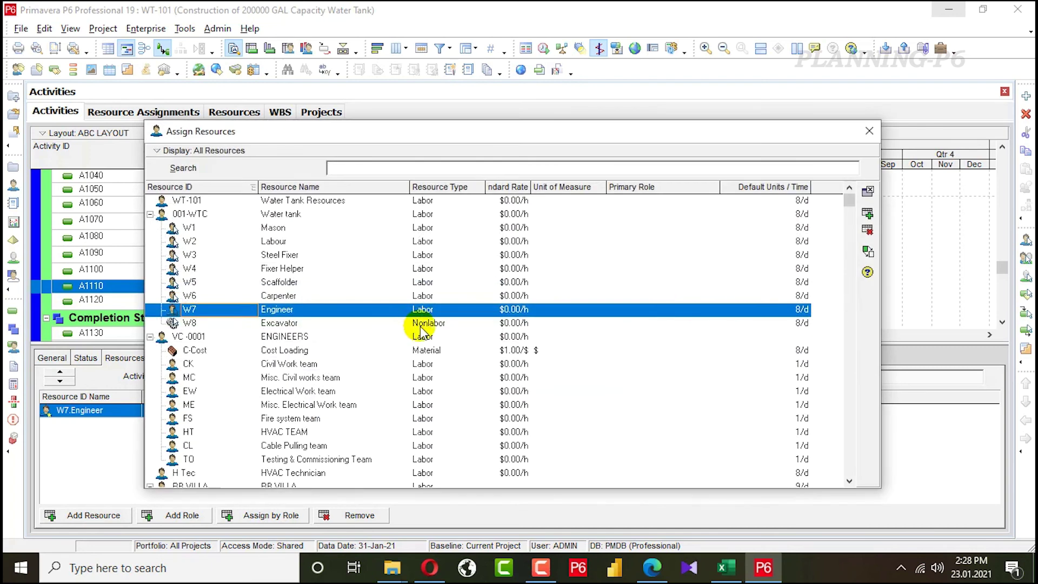
pyautogui.doubleClick(273, 227)
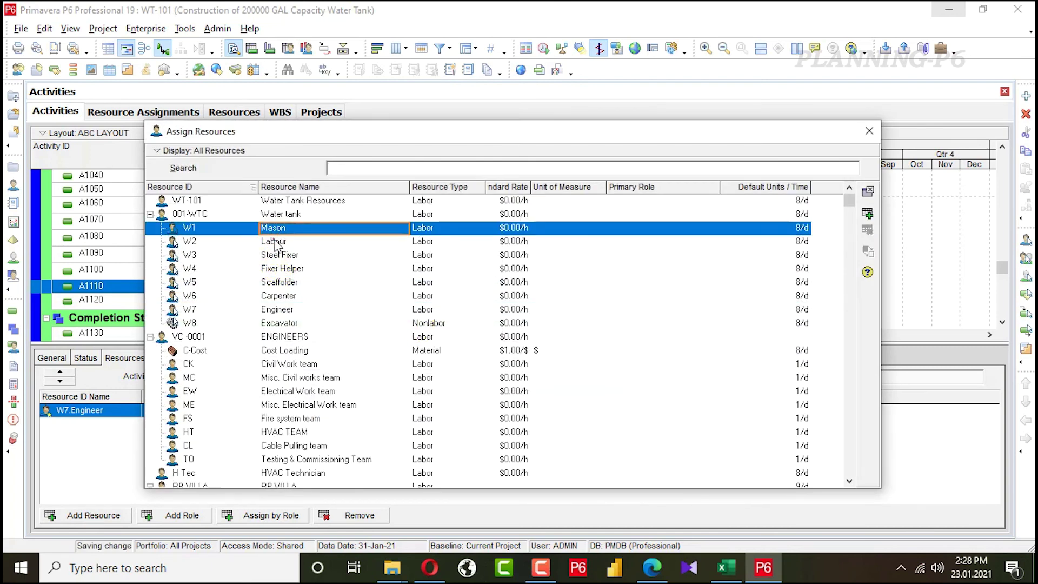
pyautogui.doubleClick(273, 241)
pyautogui.click(268, 258)
pyautogui.click(868, 130)
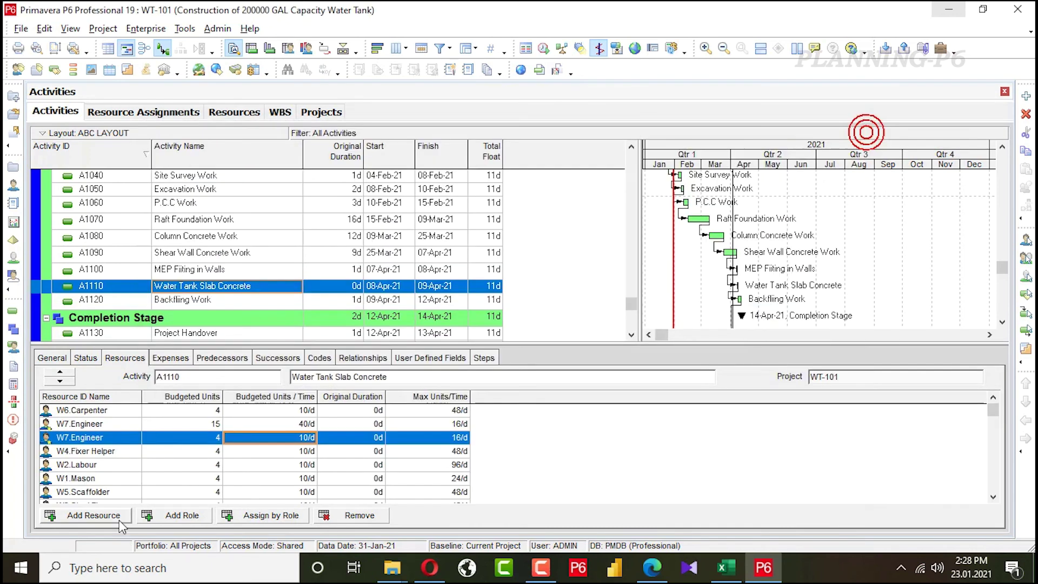
# Delete the duplicate W7 Engineer assignment from A1110 and sort its assigned resources by resource ID.
pyautogui.click(344, 520)
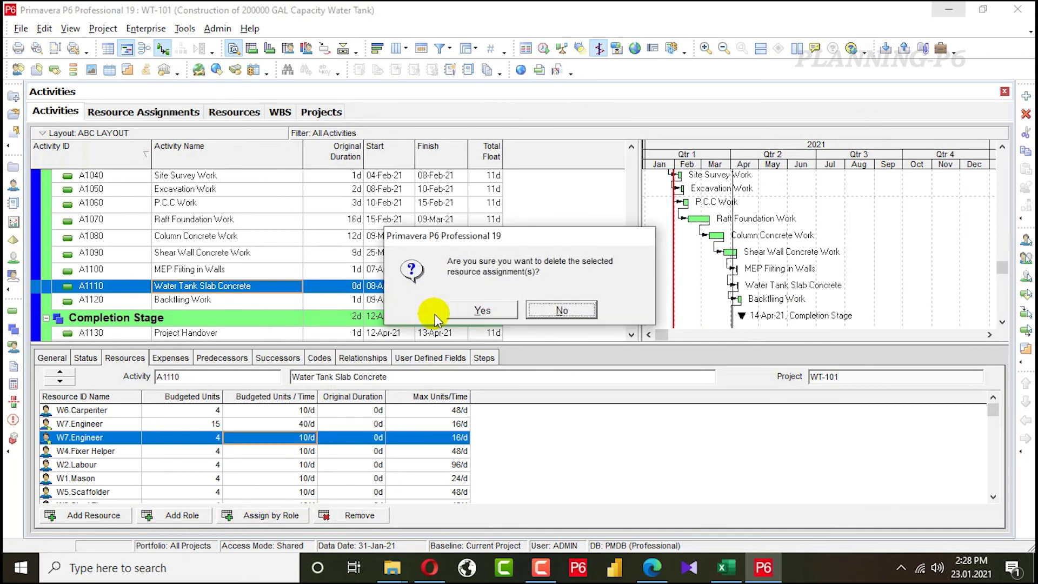
pyautogui.click(481, 308)
pyautogui.click(98, 396)
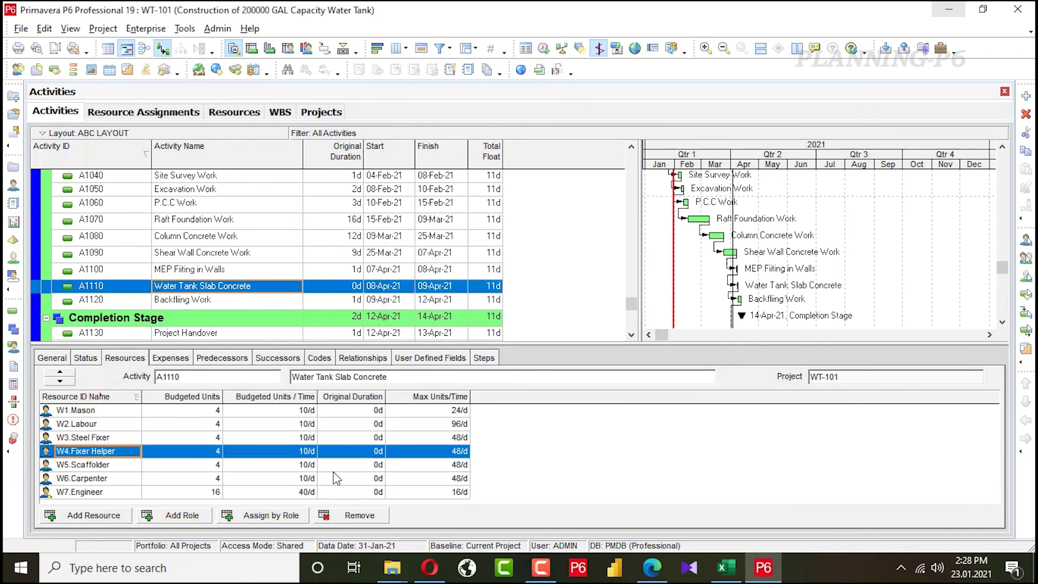
# Consult the Excel loading sheet and set A1110's budgeted units to 128 for W1 Mason and 320 for W2 Labour.
pyautogui.click(727, 567)
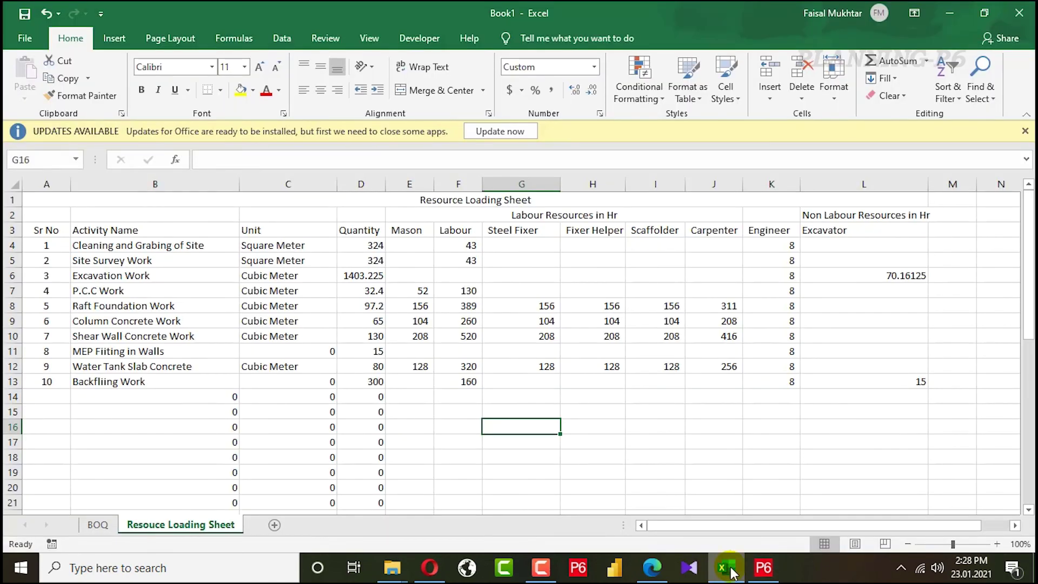
pyautogui.click(763, 567)
pyautogui.click(205, 411)
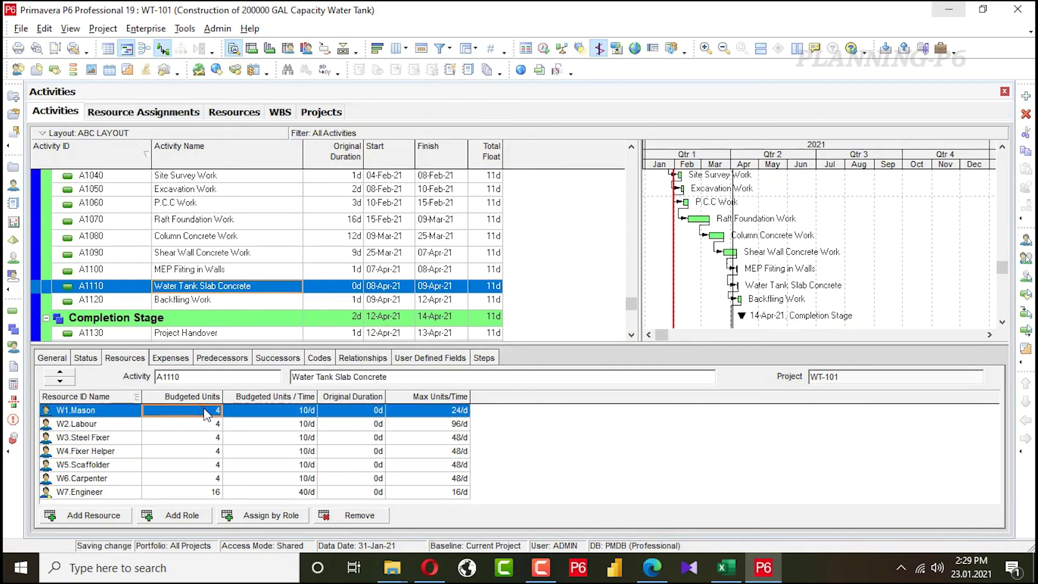
pyautogui.click(205, 411)
pyautogui.write('128')
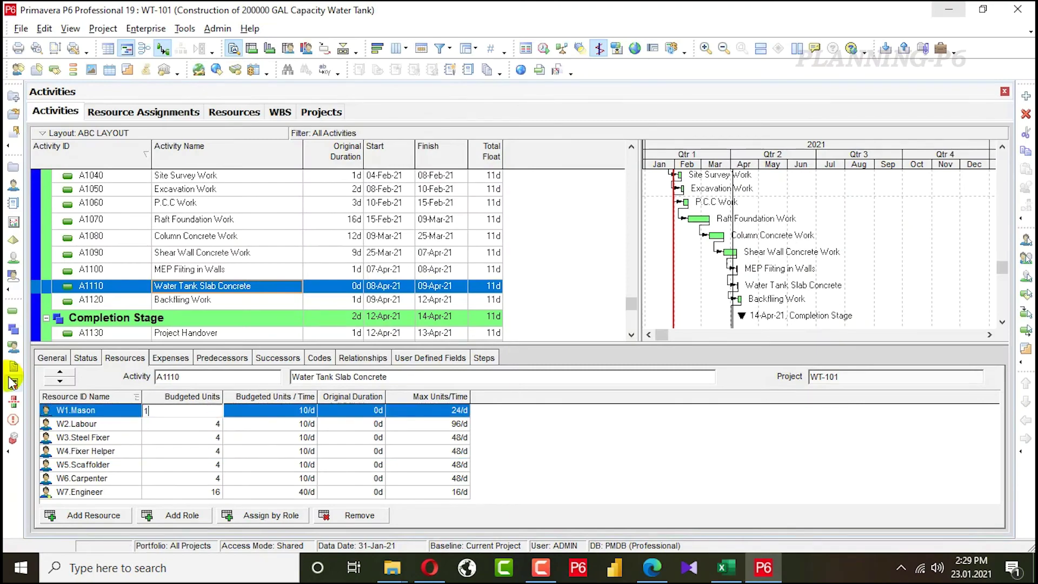
pyautogui.click(721, 568)
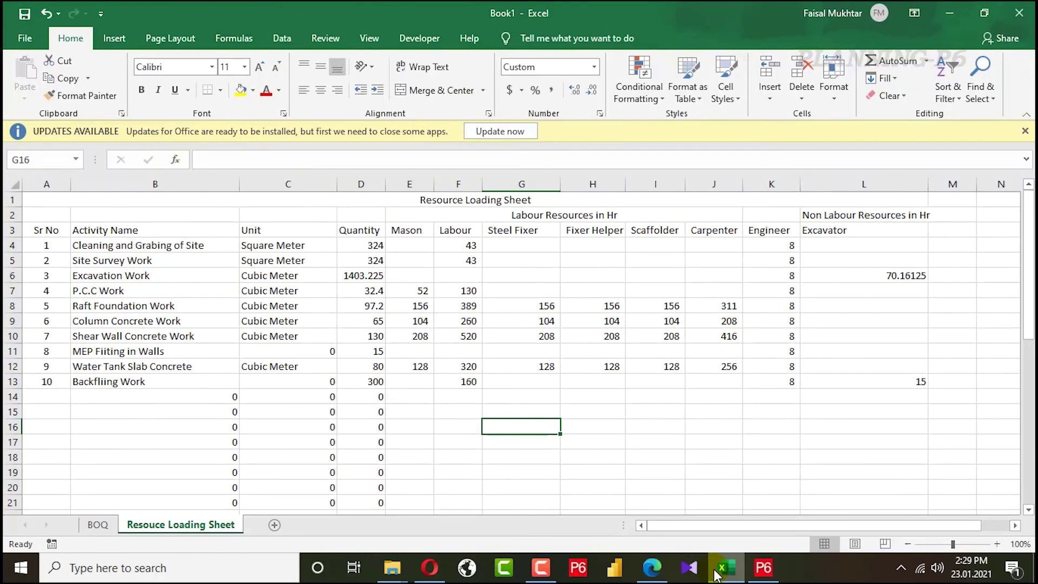
pyautogui.click(716, 574)
pyautogui.click(201, 424)
pyautogui.click(201, 426)
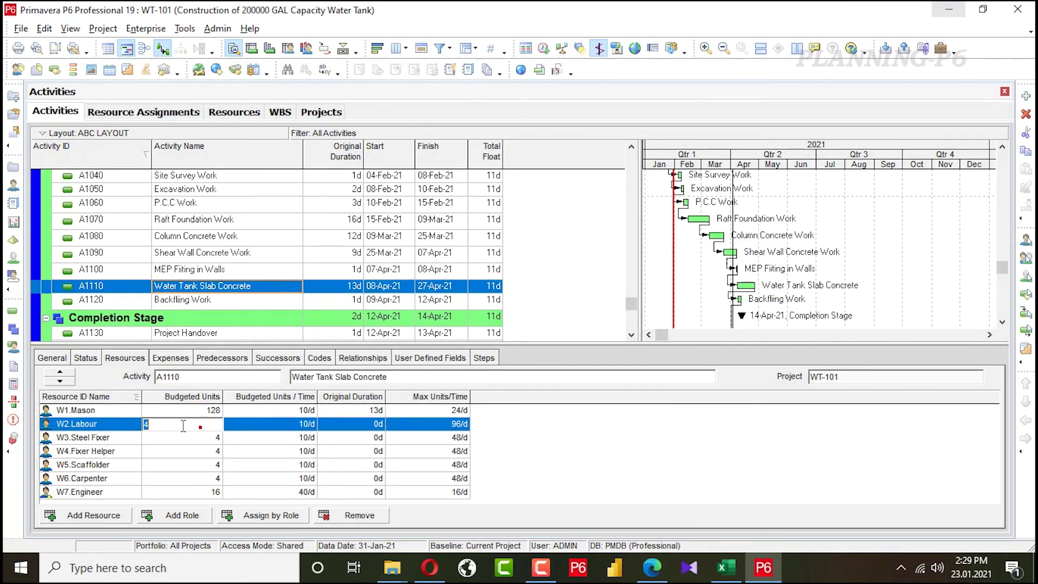
pyautogui.write('320')
# Set the budgeted units on A1110 to 128 for W3 Steel Fixer, W4 Fixer Helper and W5 Scaffolder.
pyautogui.click(200, 439)
pyautogui.click(201, 439)
pyautogui.write('128')
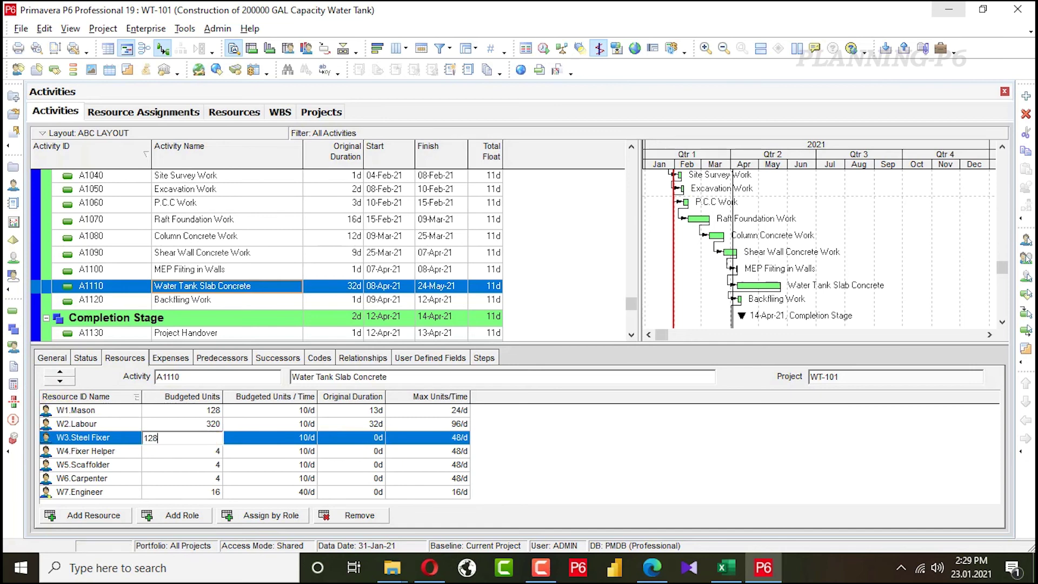
pyautogui.click(203, 453)
pyautogui.click(191, 453)
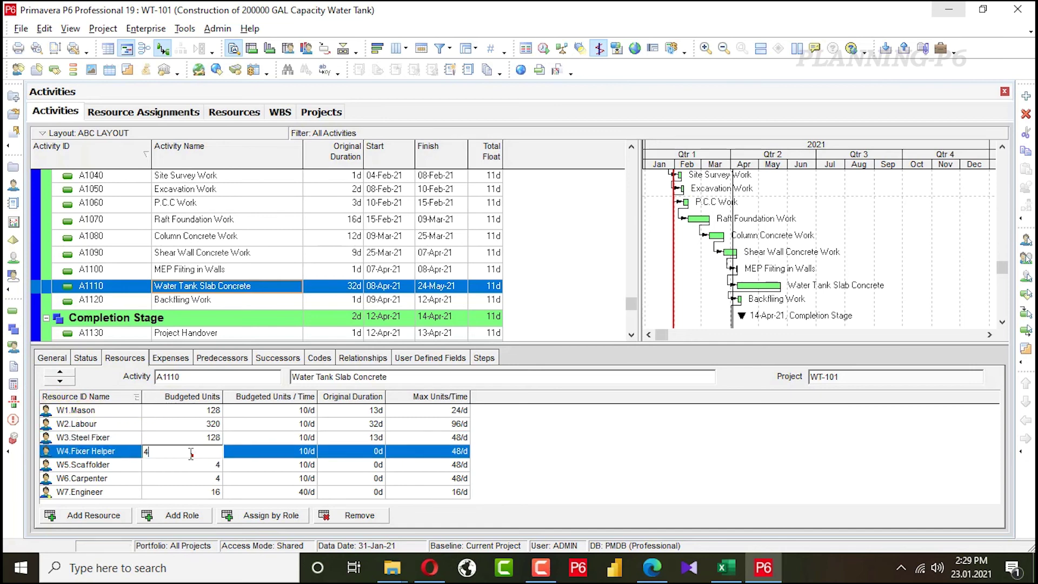
pyautogui.write('128')
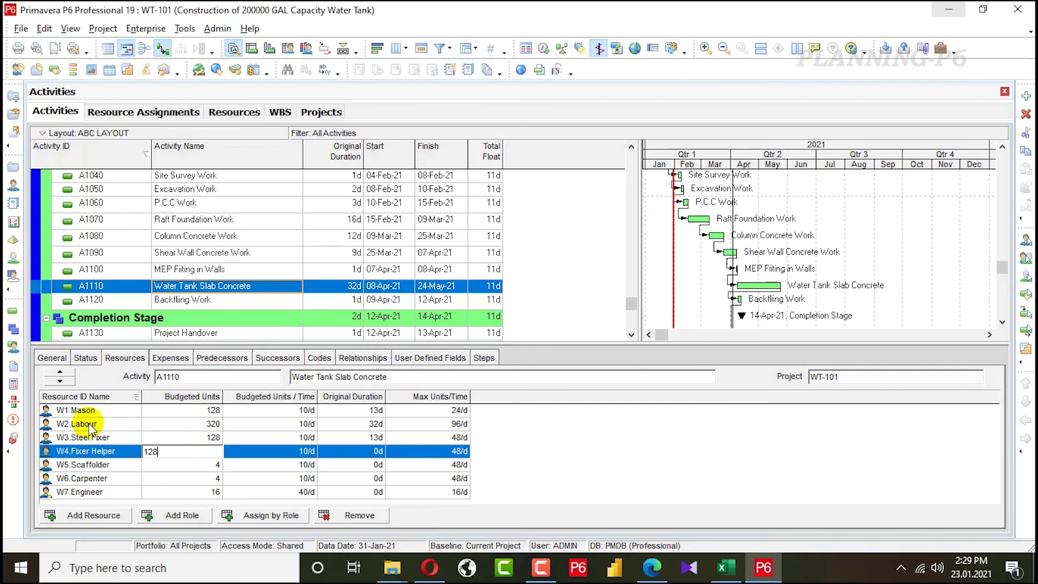
pyautogui.click(200, 464)
pyautogui.click(200, 465)
pyautogui.write('128')
# Set W6 Carpenter's budgeted units on A1110 to 256.
pyautogui.click(200, 479)
pyautogui.click(200, 478)
pyautogui.write('256')
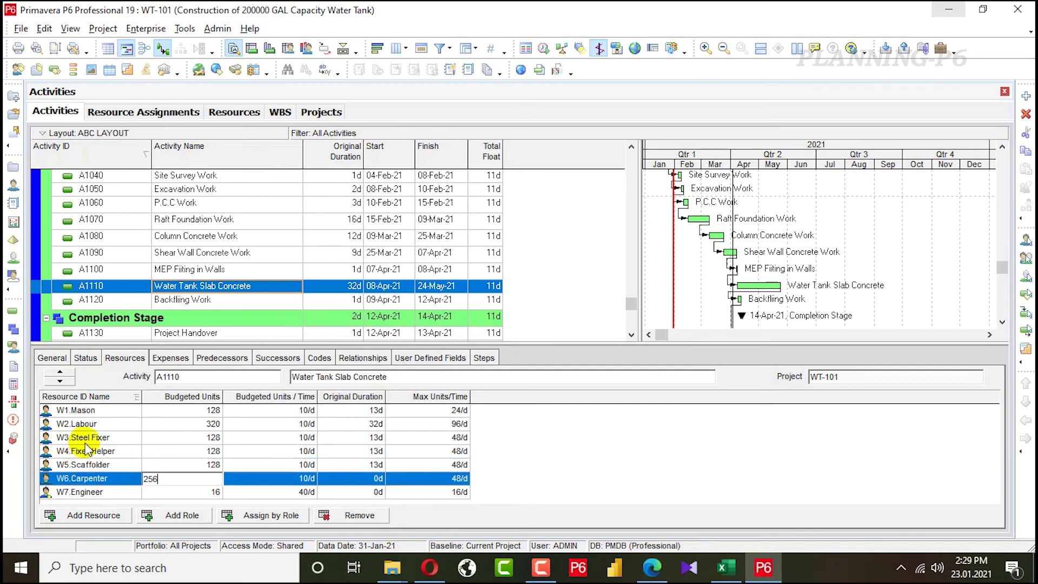
# Set the budgeted units/time on A1110 to 24/d for W1 Mason and 48/d for W2 Labour.
pyautogui.click(625, 452)
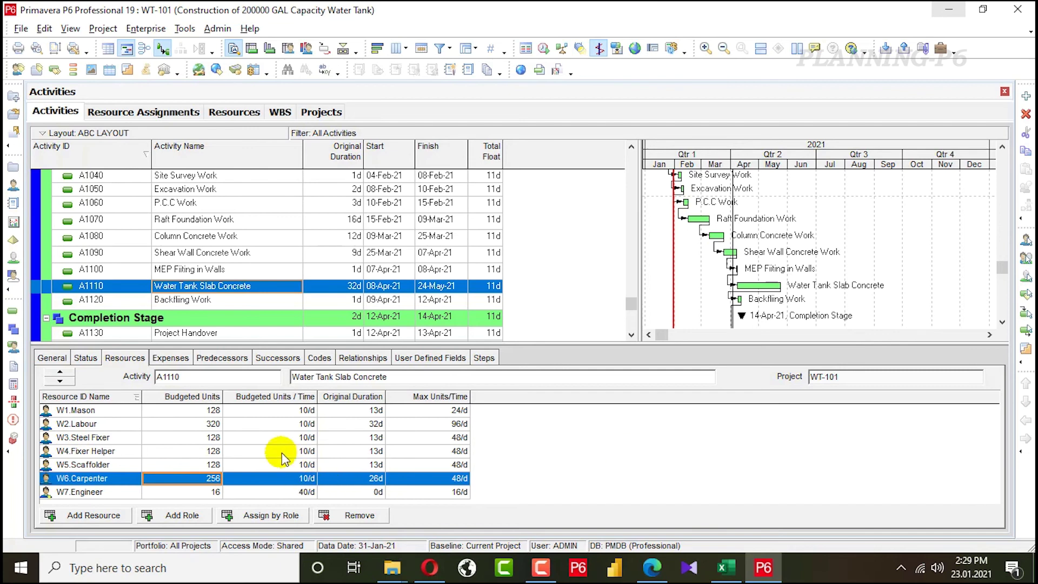
pyautogui.click(269, 410)
pyautogui.click(269, 411)
pyautogui.write('24')
pyautogui.click(280, 427)
pyautogui.click(281, 427)
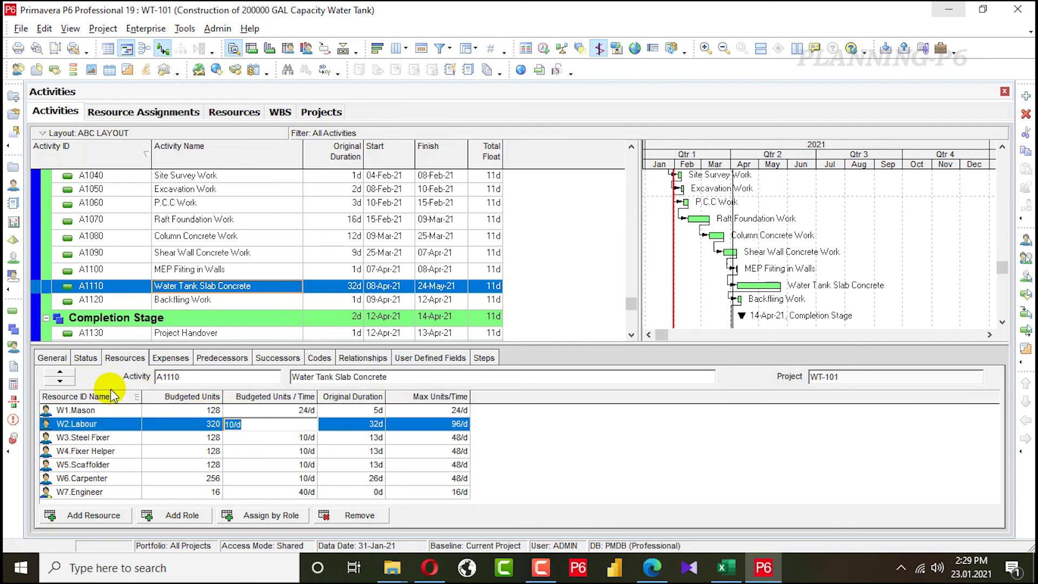
pyautogui.write('3')
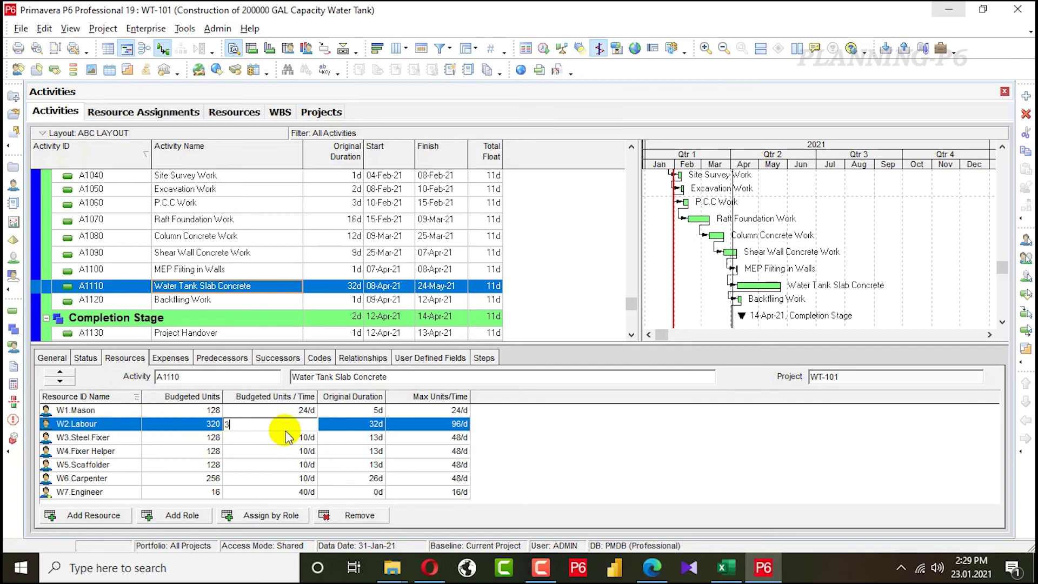
pyautogui.write('248')
# Set A1110's budgeted units/time to 24/d for W3 Steel Fixer, W4 Fixer Helper and W5 Scaffolder, and 48/d for W6 Carpenter.
pyautogui.click(265, 438)
pyautogui.write('24')
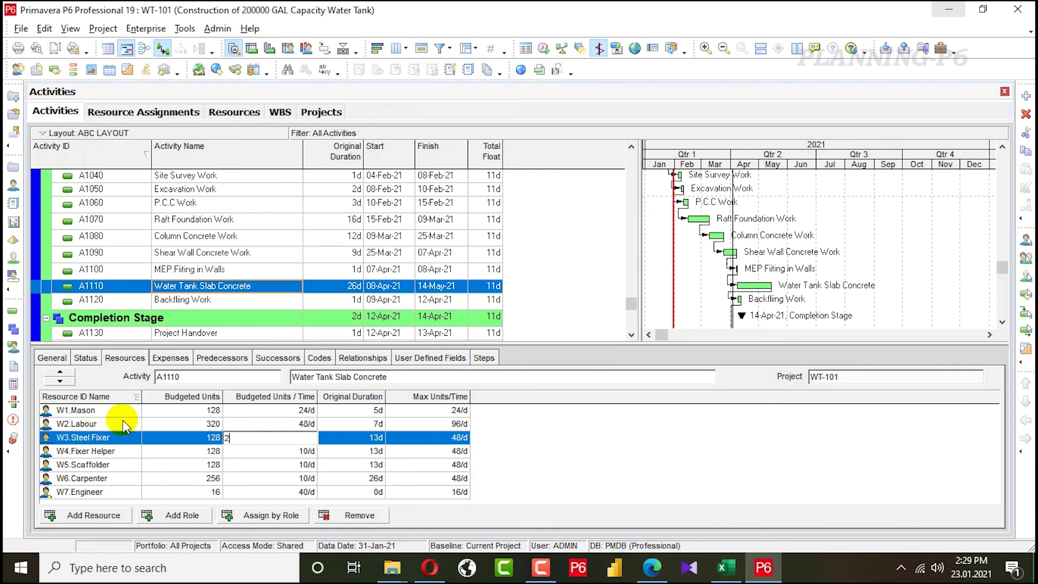
pyautogui.click(281, 451)
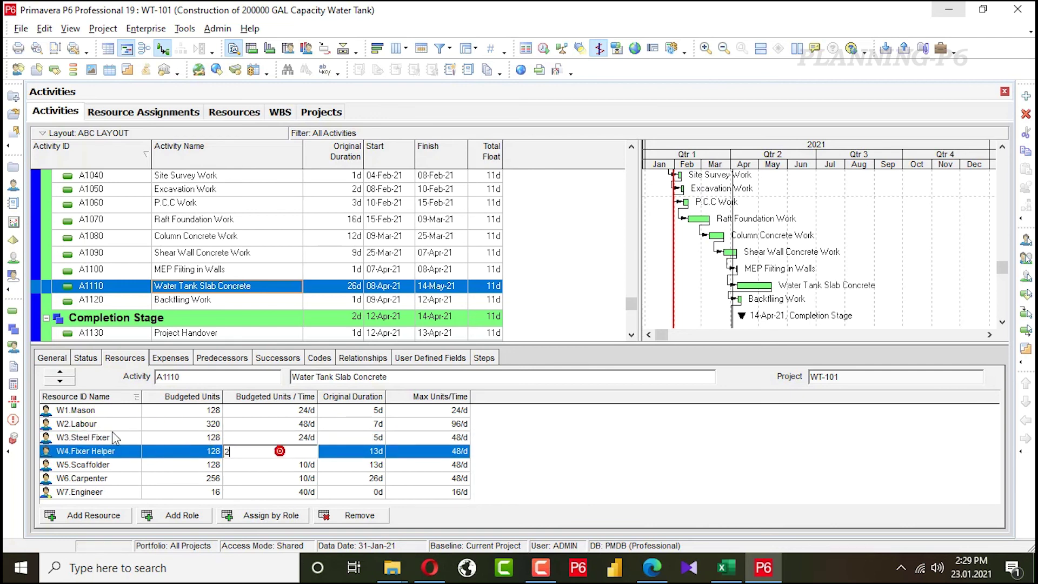
pyautogui.click(246, 464)
pyautogui.write('24')
pyautogui.click(255, 478)
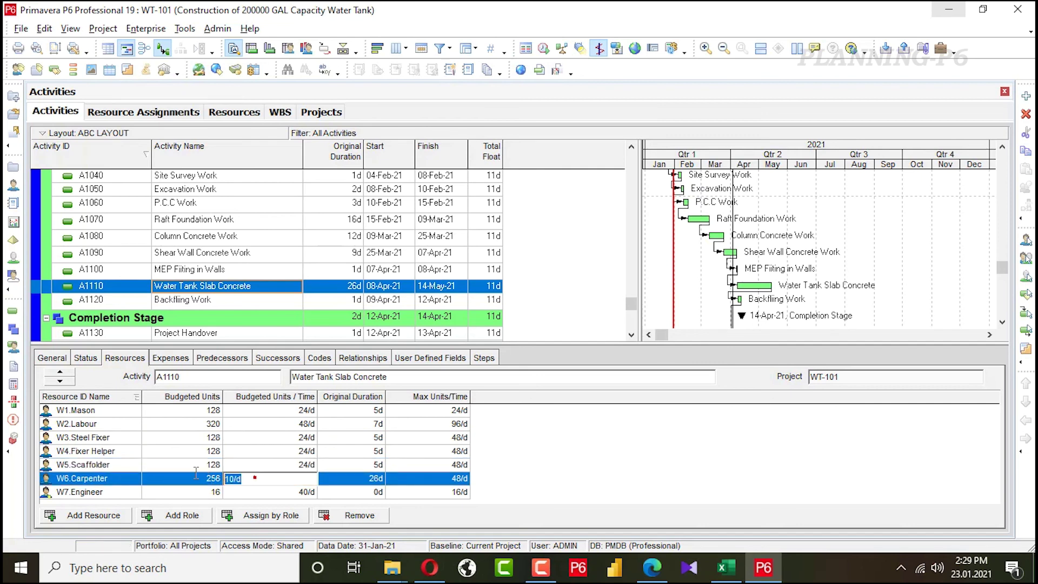
pyautogui.write('48')
pyautogui.click(553, 466)
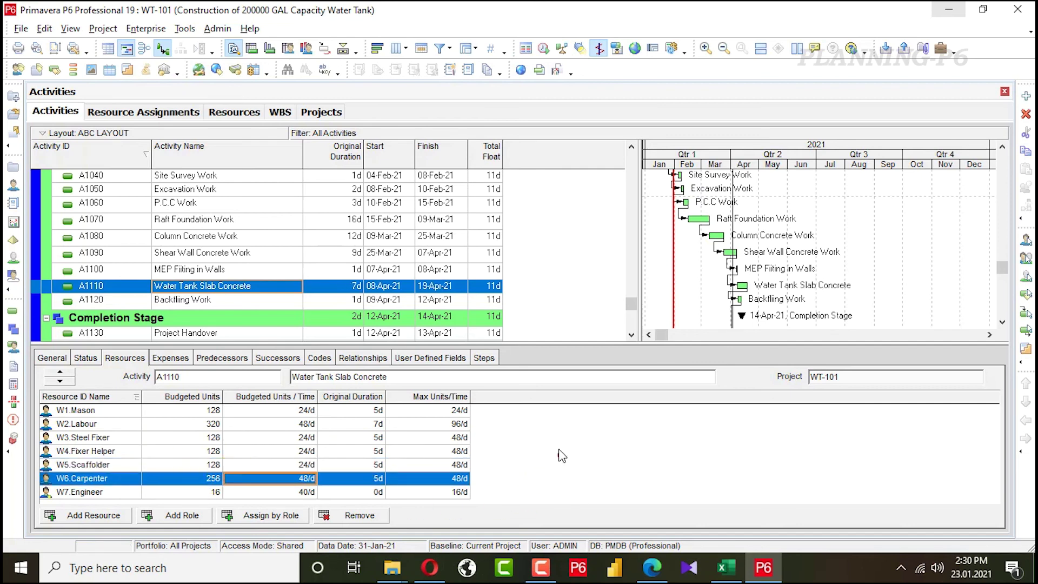
# Consult the Excel loading sheet for Backfilling Work and assign resource W2 Labour to activity A1120.
pyautogui.click(341, 302)
pyautogui.click(763, 567)
pyautogui.click(762, 570)
pyautogui.click(726, 568)
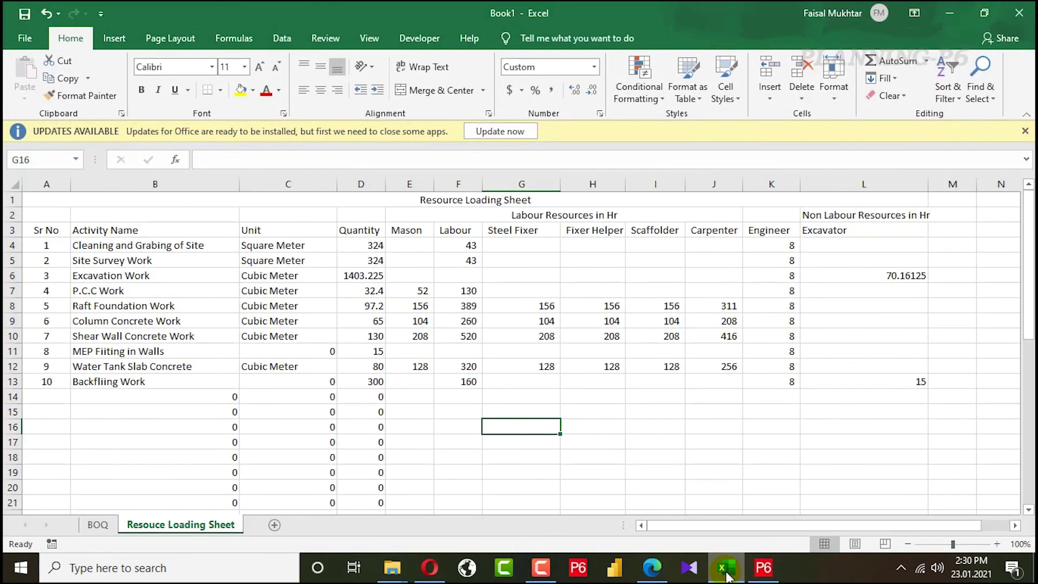
pyautogui.click(726, 568)
pyautogui.click(94, 515)
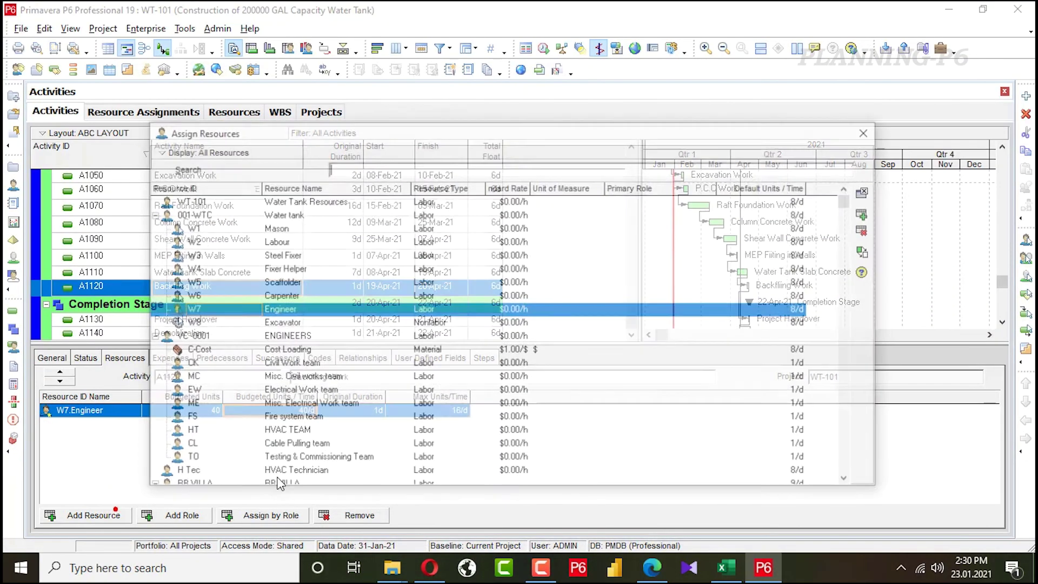
pyautogui.click(251, 241)
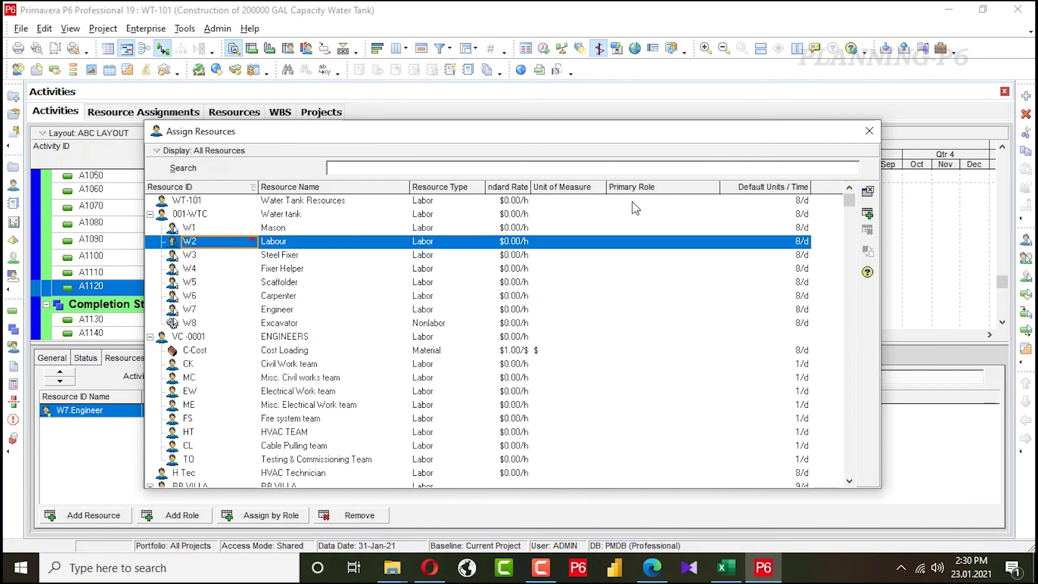
pyautogui.click(868, 130)
# Set W2 Labour on A1120 to 160 budgeted units at 32/d and reschedule the project.
pyautogui.click(220, 424)
pyautogui.write('160')
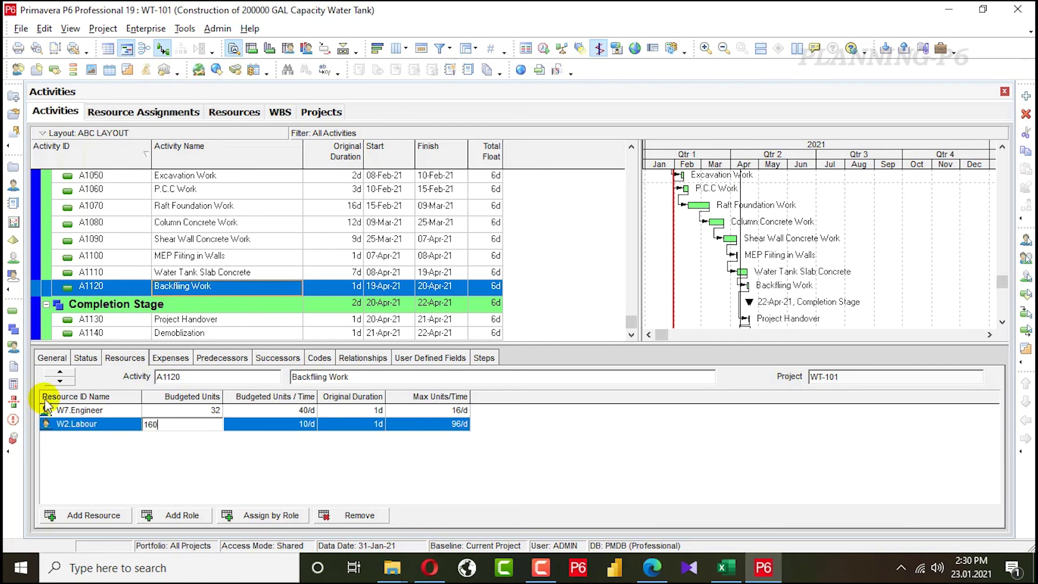
pyautogui.click(275, 425)
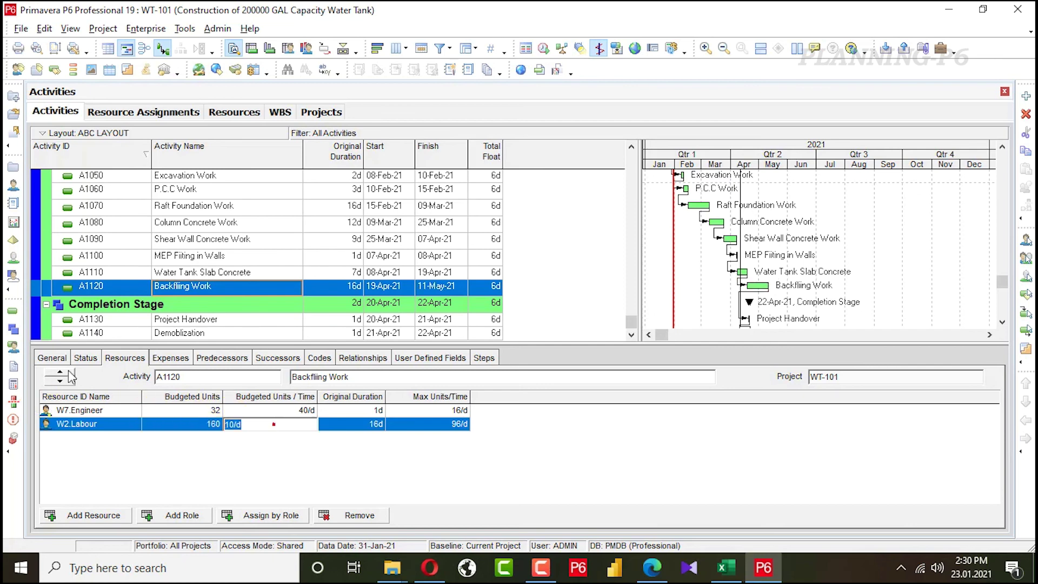
pyautogui.write('32')
pyautogui.press('Return')
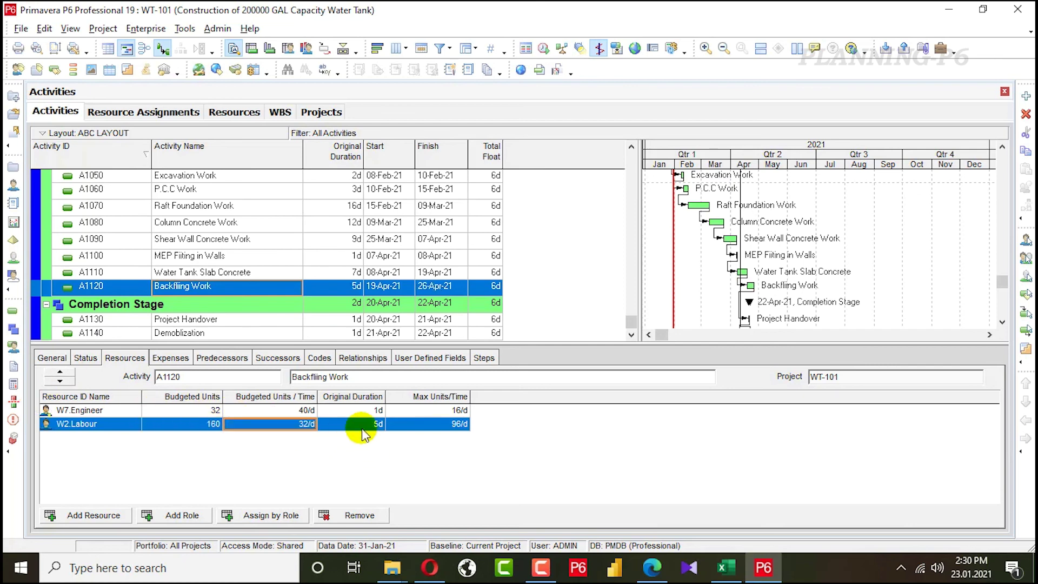
pyautogui.press('F9')
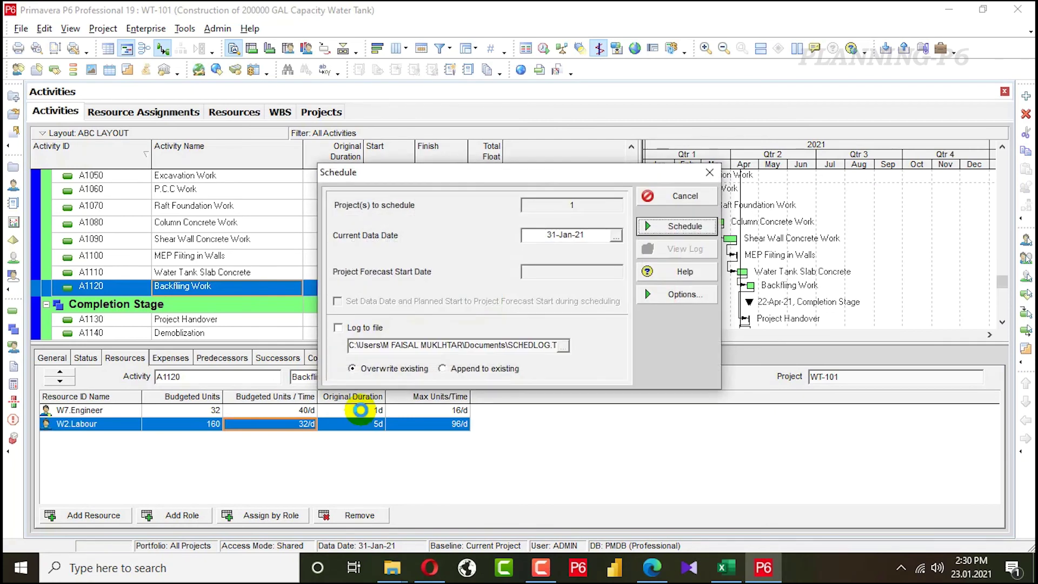
pyautogui.press('Return')
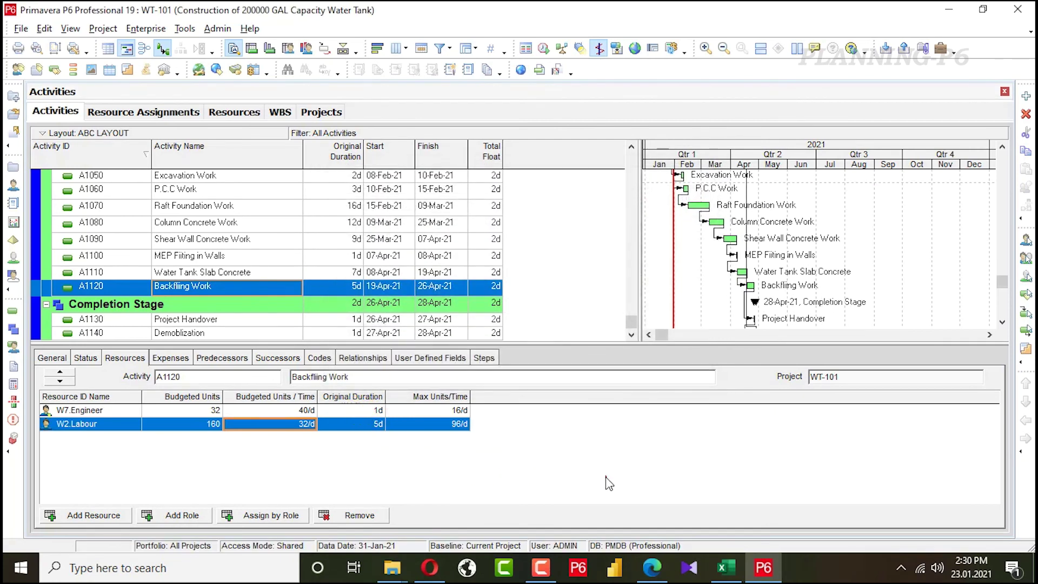
# Set W2 Labour's budgeted units/time on A1120 to 48/d and reschedule the project.
pyautogui.click(286, 423)
pyautogui.write('48')
pyautogui.press('Return')
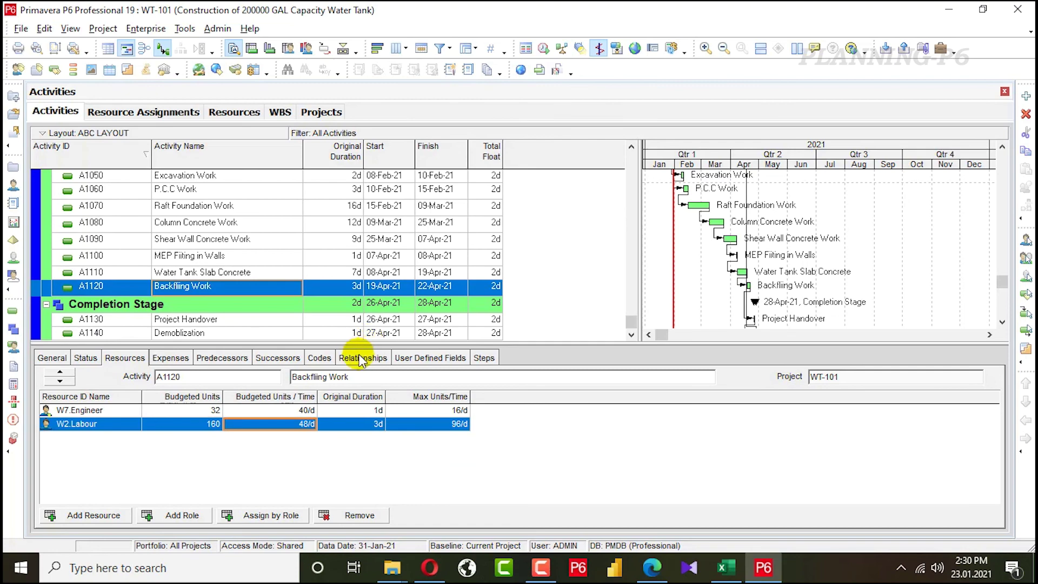
pyautogui.press('F9')
pyautogui.press('Return')
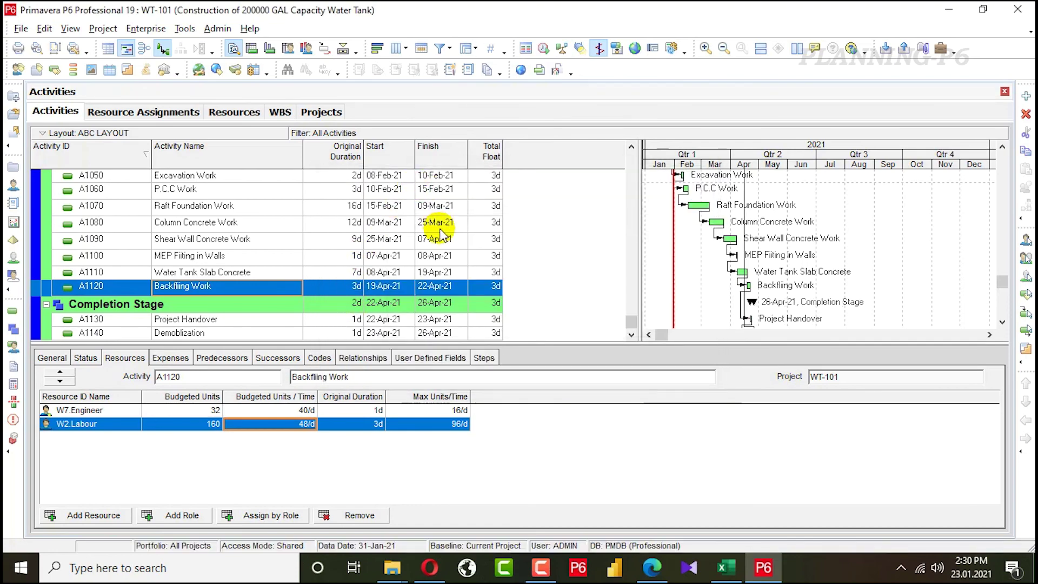
# Review the durations, start and finish dates and total float of all activities from the Preliminary to the Completion Stage.
pyautogui.scroll(2, 532, 230)
pyautogui.scroll(2, 532, 230)
pyautogui.scroll(-4, 533, 230)
pyautogui.scroll(2, 532, 229)
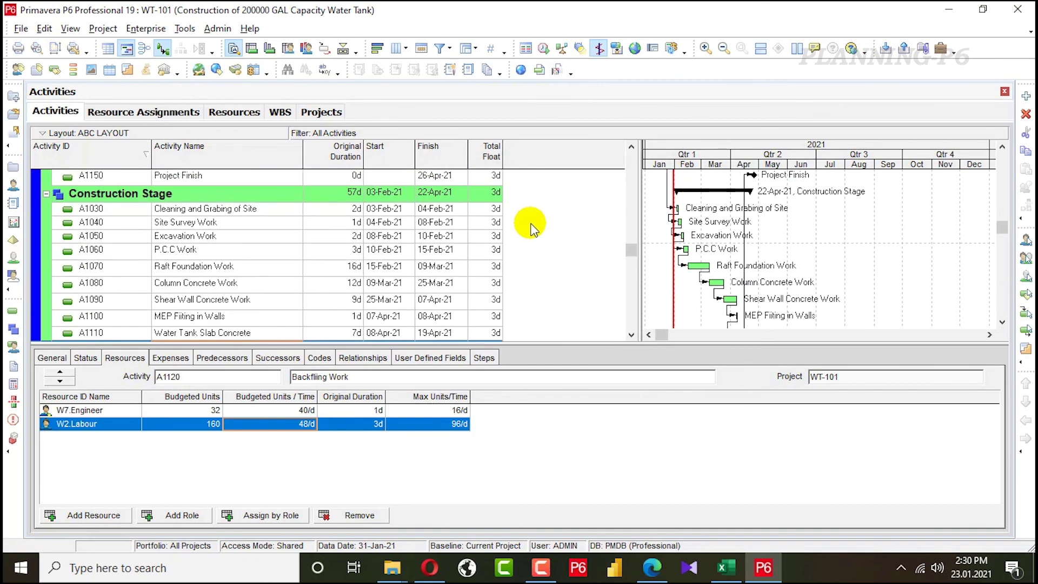
pyautogui.scroll(-1, 533, 230)
pyautogui.scroll(4, 530, 227)
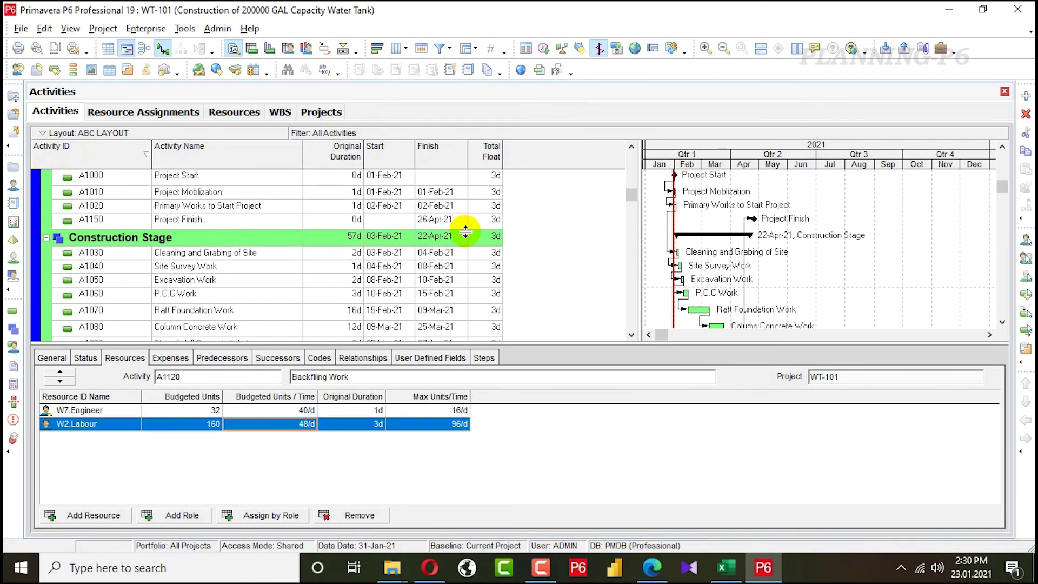
pyautogui.scroll(-1, 411, 235)
pyautogui.scroll(-1, 420, 241)
pyautogui.scroll(3, 421, 243)
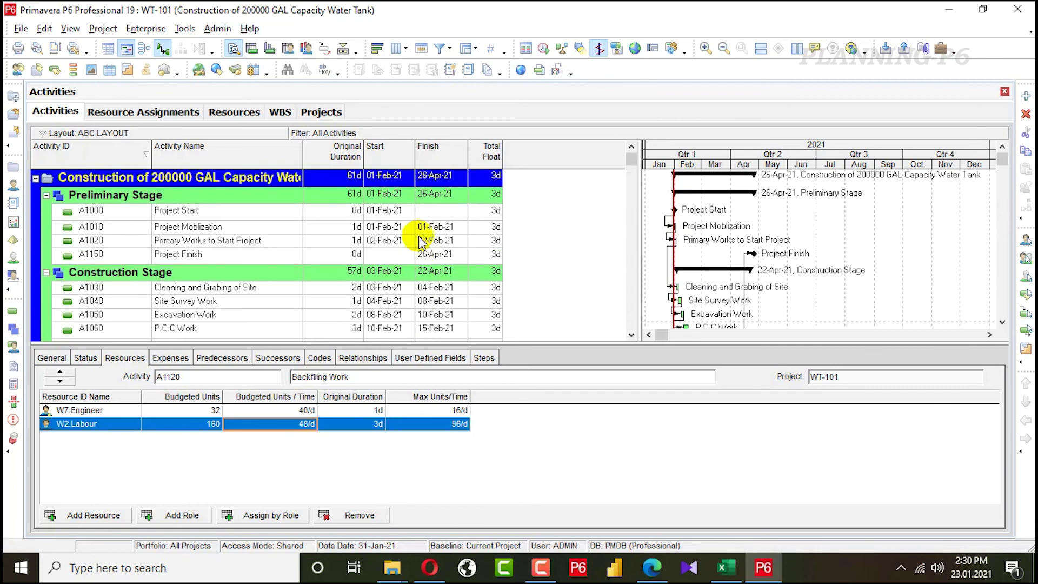
pyautogui.scroll(-3, 422, 242)
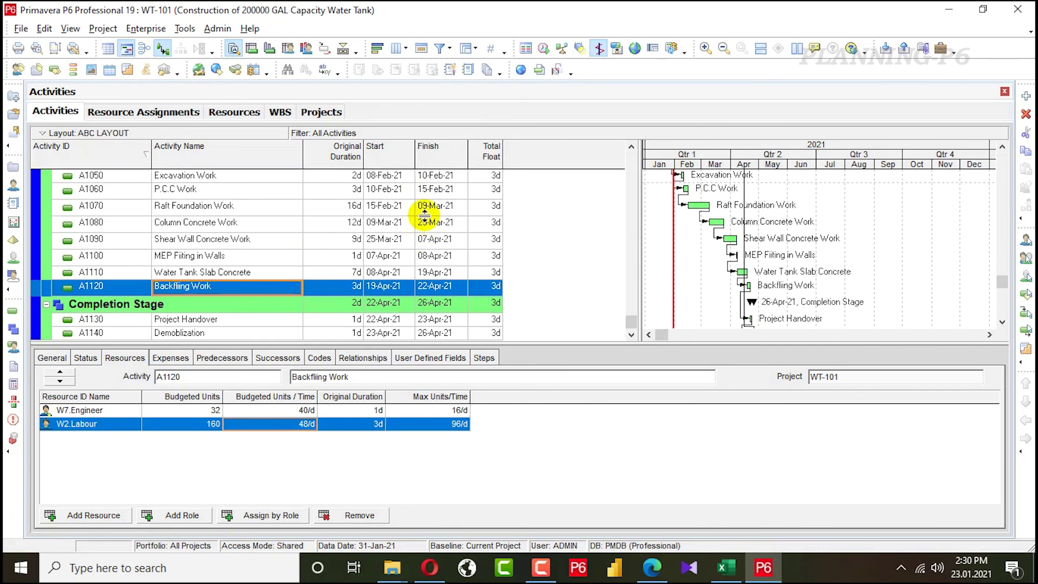
pyautogui.scroll(3, 425, 217)
pyautogui.scroll(-3, 433, 216)
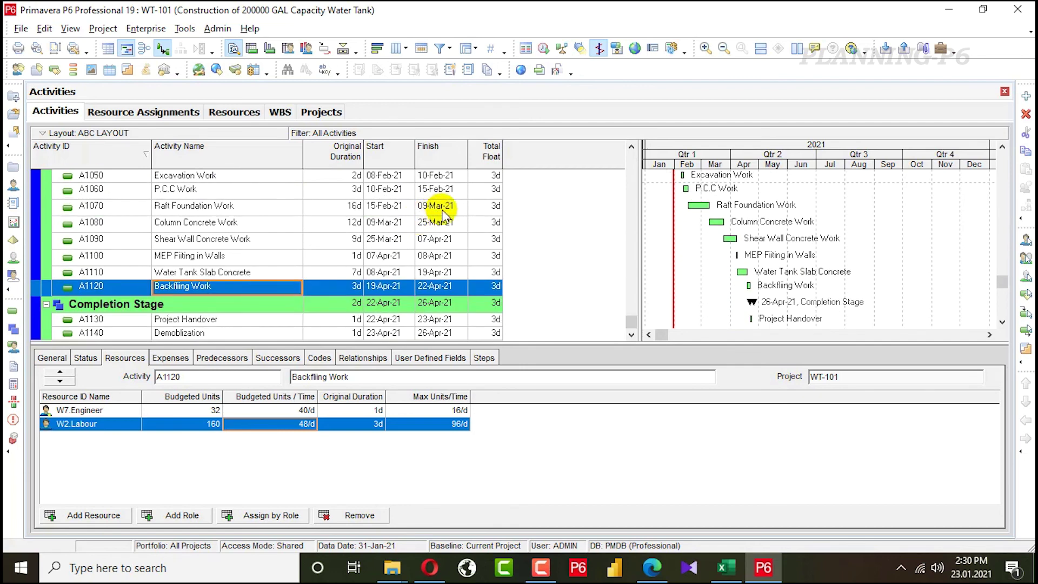
pyautogui.scroll(3, 553, 294)
# View the activity usage profile and the resource usage spreadsheet, and open the project's resource assignments.
pyautogui.click(270, 49)
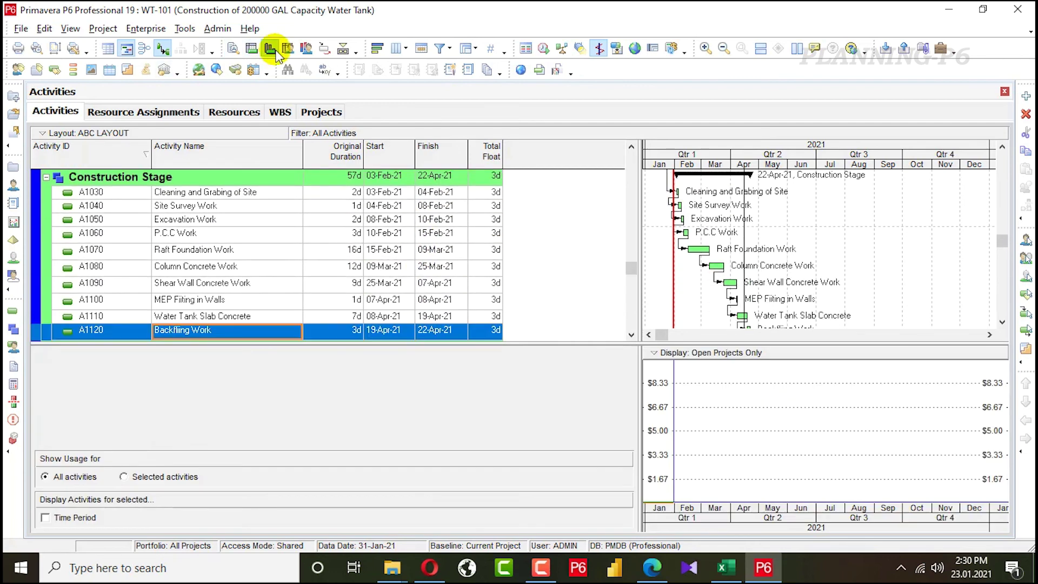
pyautogui.click(289, 50)
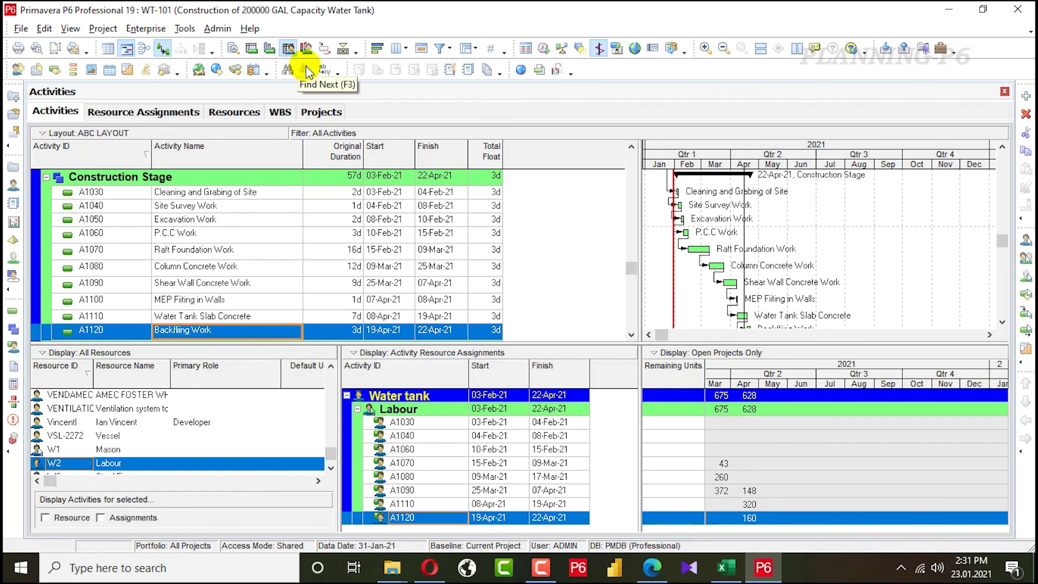
pyautogui.click(172, 113)
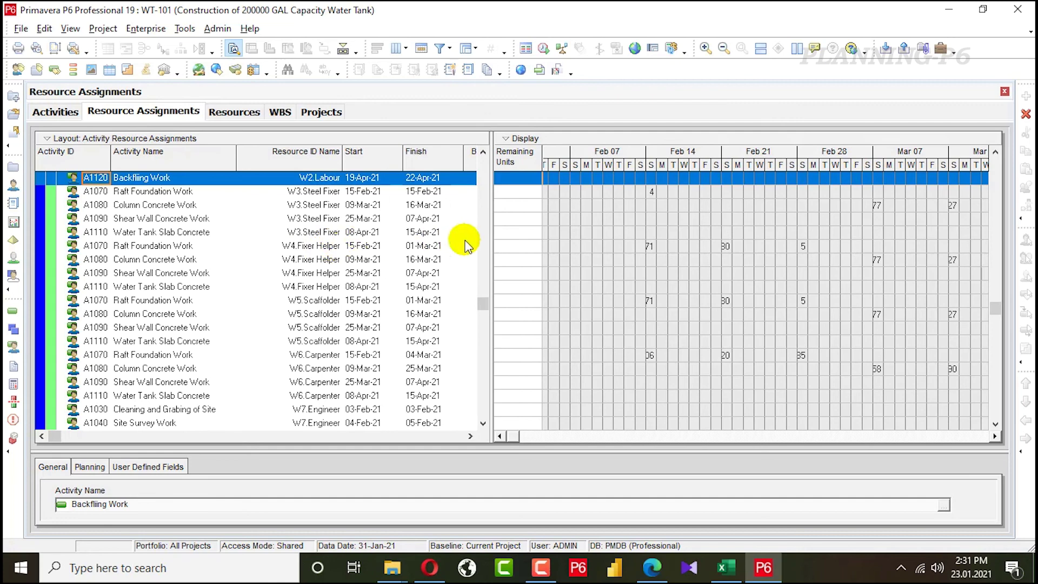
pyautogui.rightClick(693, 152)
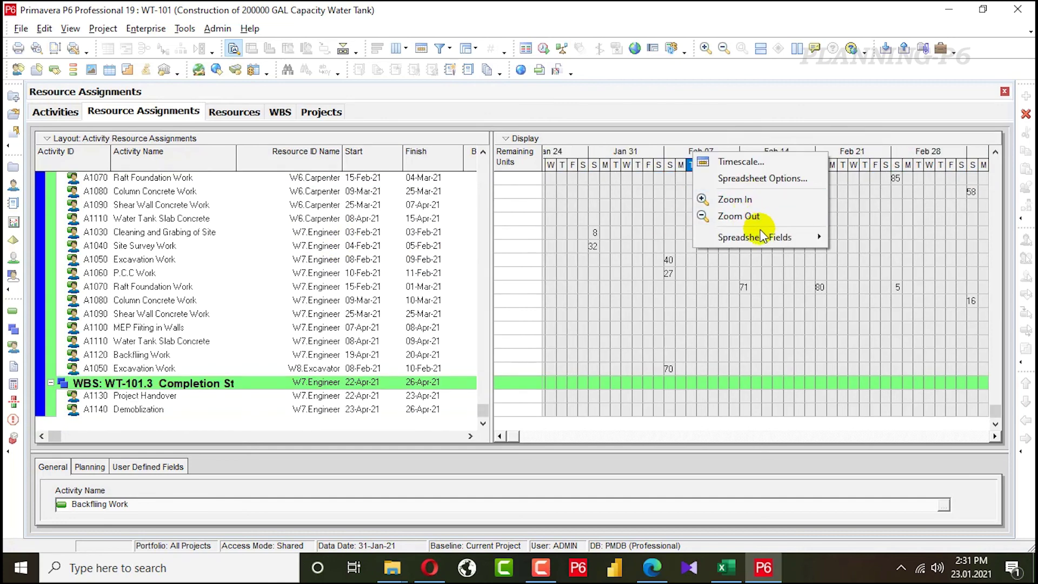
pyautogui.moveTo(762, 238)
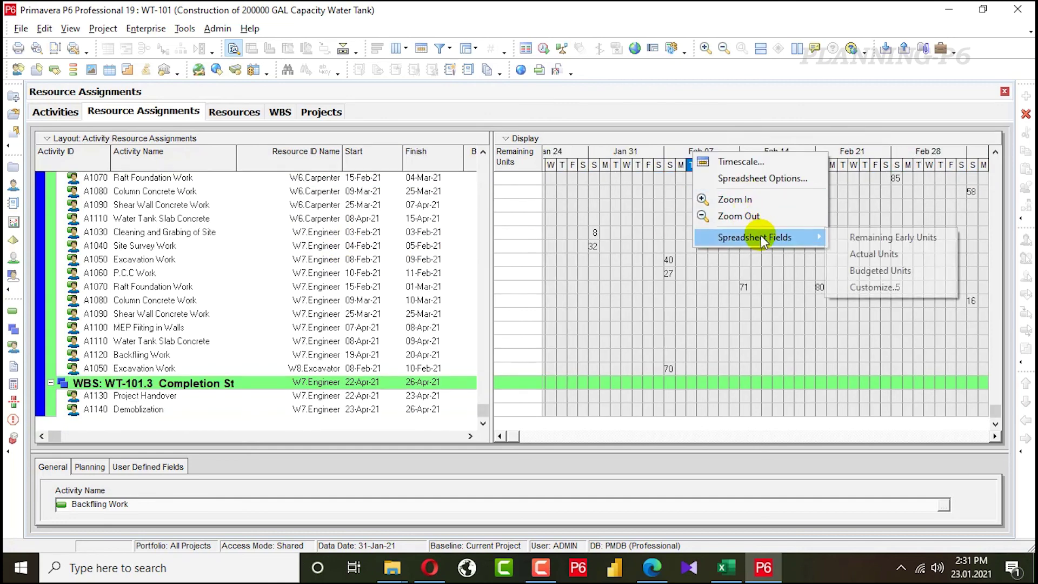
pyautogui.click(763, 178)
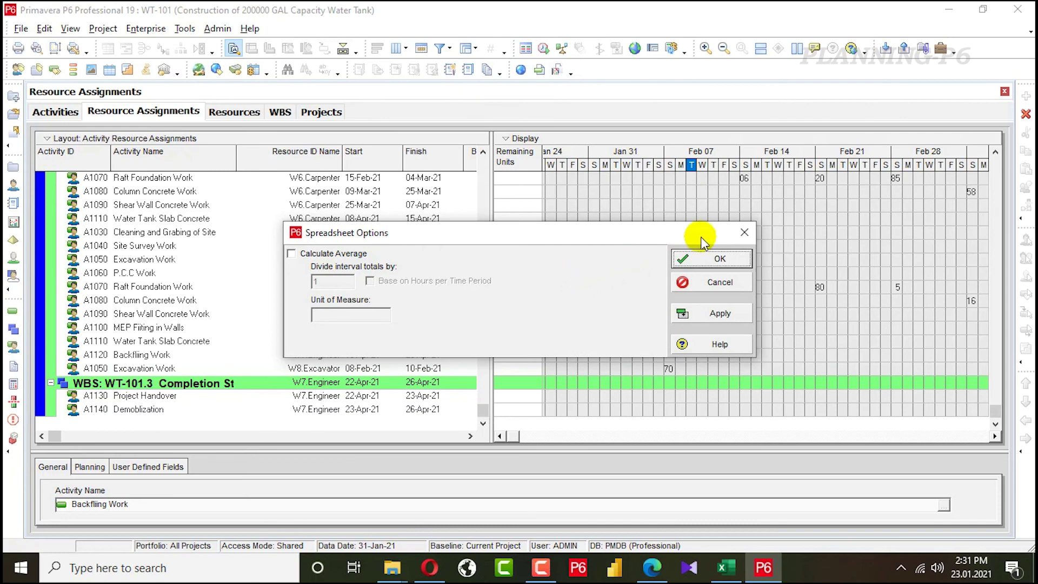
pyautogui.click(740, 253)
pyautogui.rightClick(679, 146)
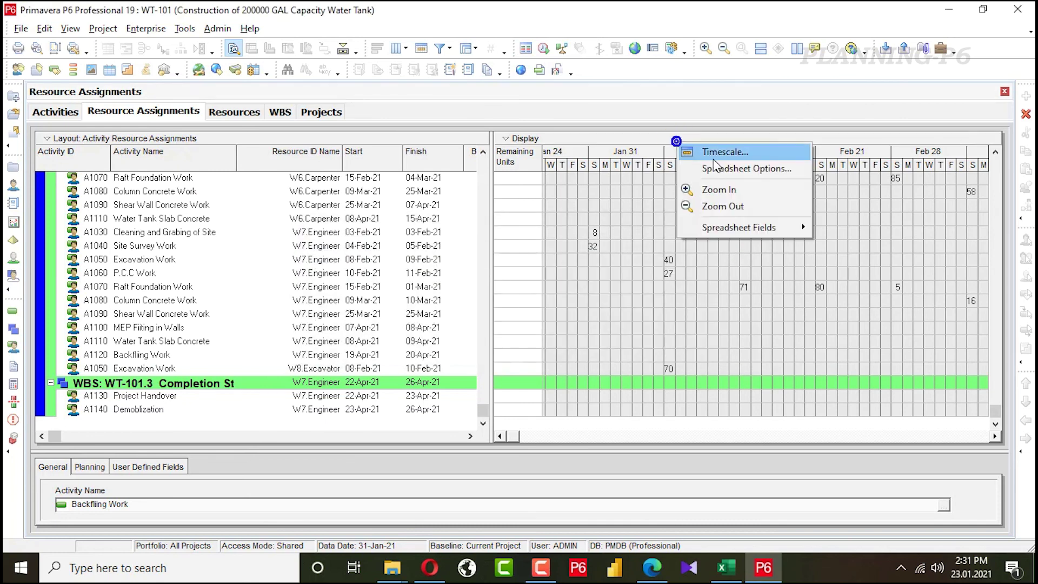
pyautogui.click(744, 171)
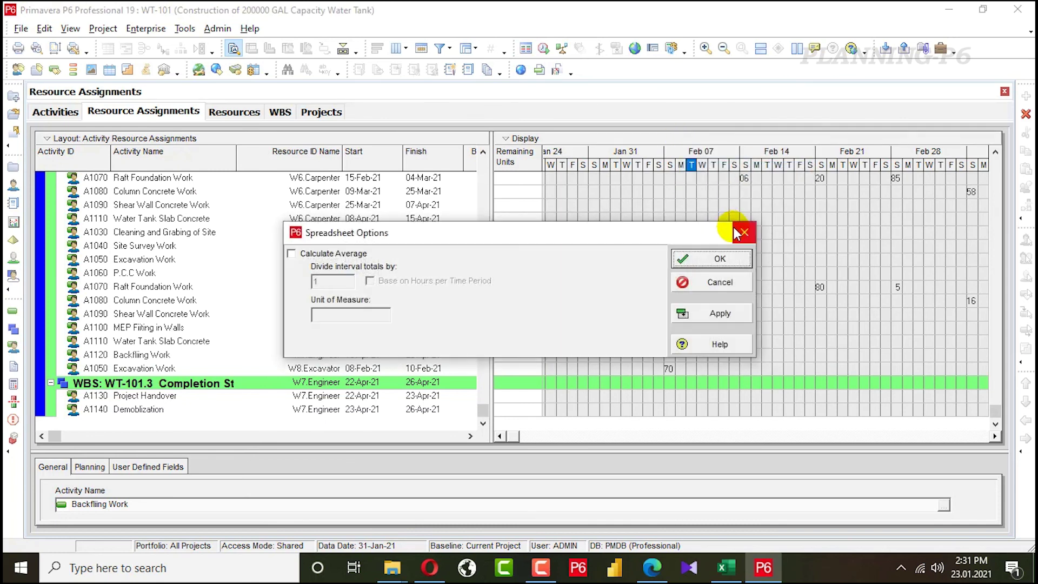
pyautogui.click(741, 232)
# Set the date interval of the resource assignments timescale to Month/Week.
pyautogui.rightClick(669, 145)
pyautogui.click(695, 151)
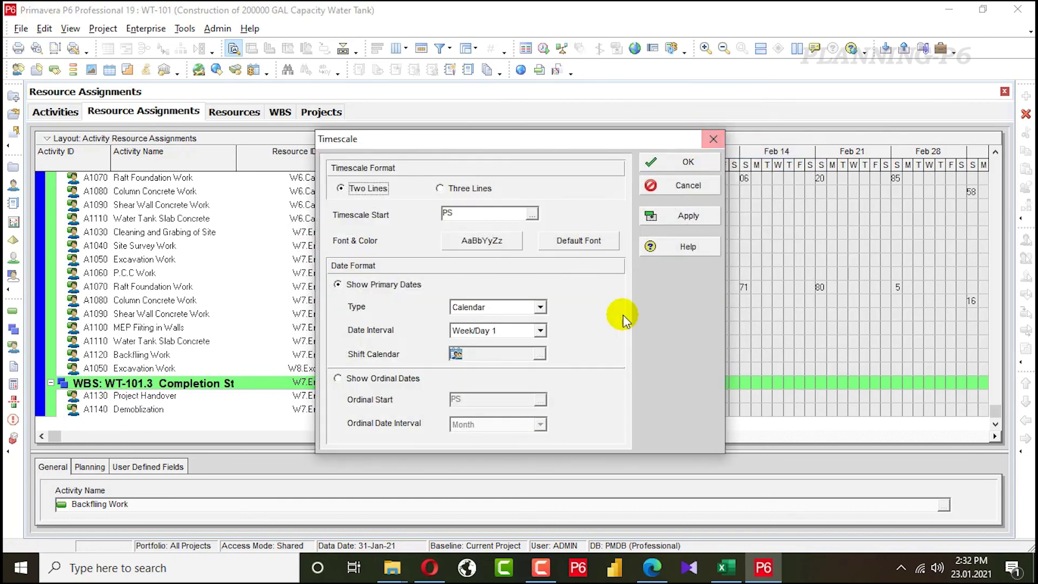
pyautogui.click(540, 331)
pyautogui.scroll(1, 492, 361)
pyautogui.click(491, 362)
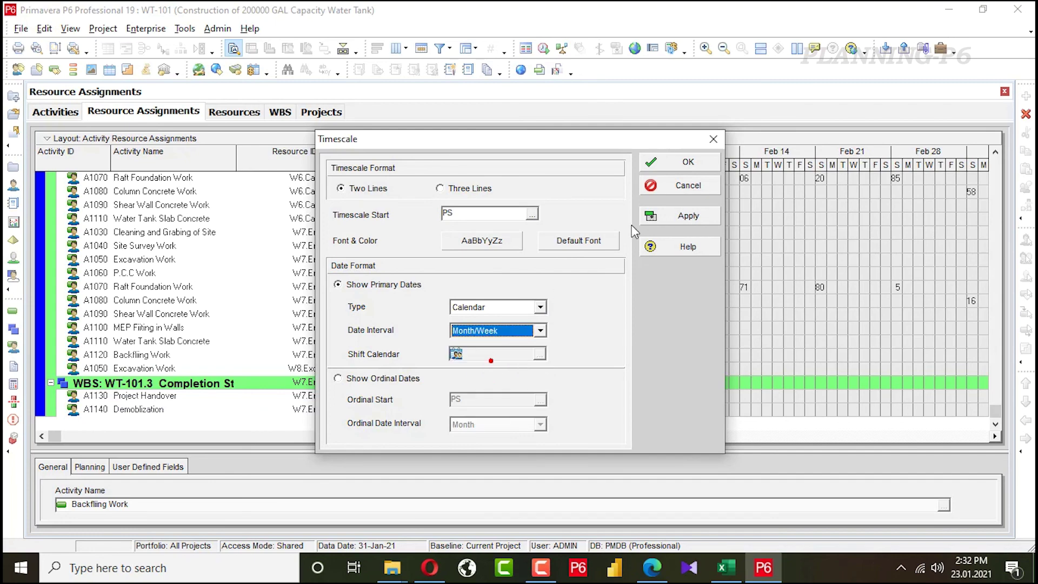
pyautogui.click(696, 167)
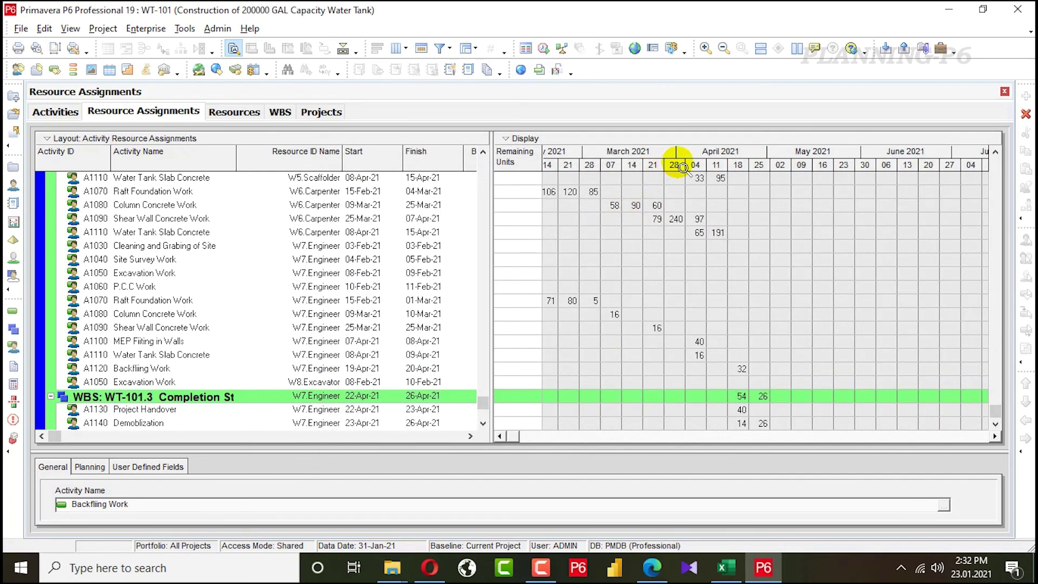
# Examine the weekly remaining units of each resource assignment and the project's weekly totals.
pyautogui.scroll(8, 678, 201)
pyautogui.scroll(-5, 673, 189)
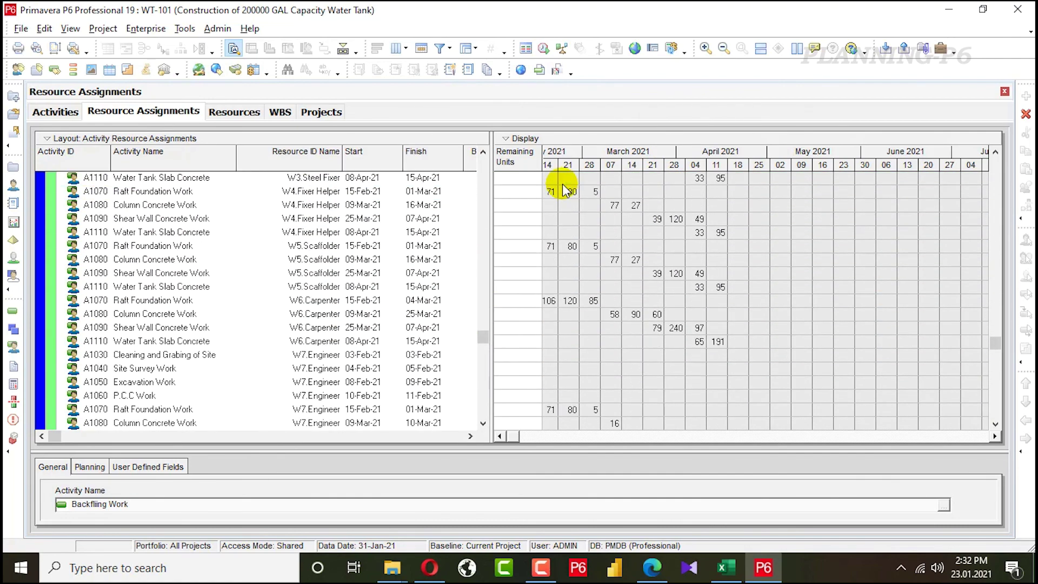
pyautogui.scroll(-2, 564, 190)
pyautogui.scroll(4, 565, 191)
pyautogui.scroll(5, 564, 189)
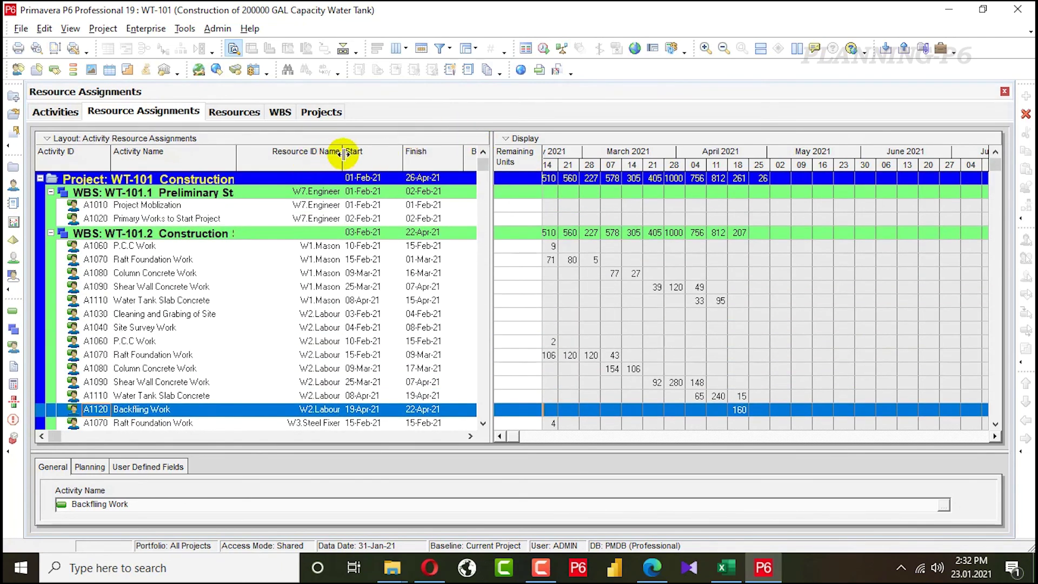
# Widen the Resource ID Name column and the assignments table, and examine each resource's assignments with their start and finish dates.
pyautogui.moveTo(350, 155); pyautogui.dragTo(384, 155)
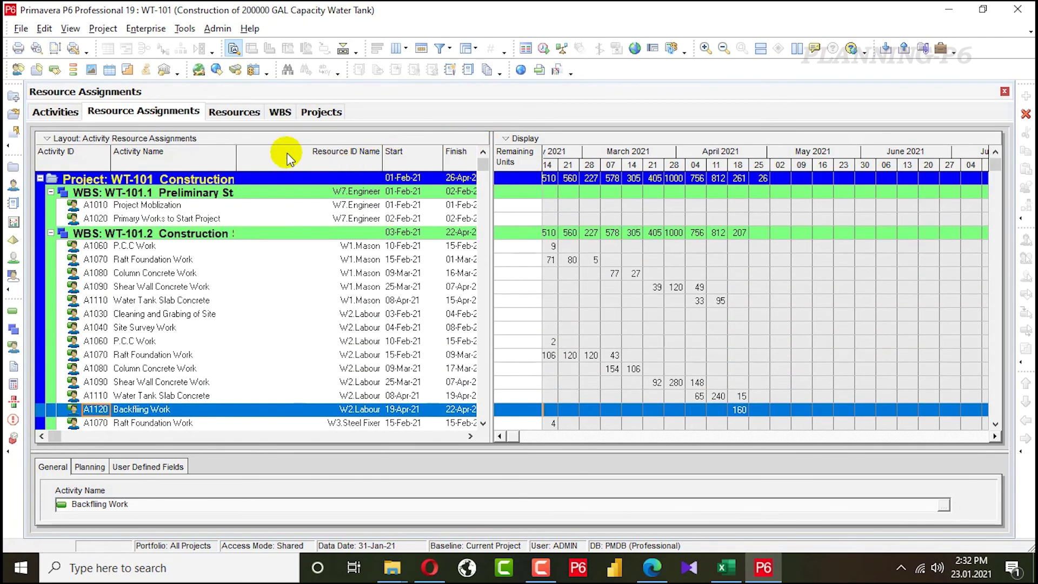
pyautogui.scroll(-3, 456, 205)
pyautogui.scroll(-5, 454, 206)
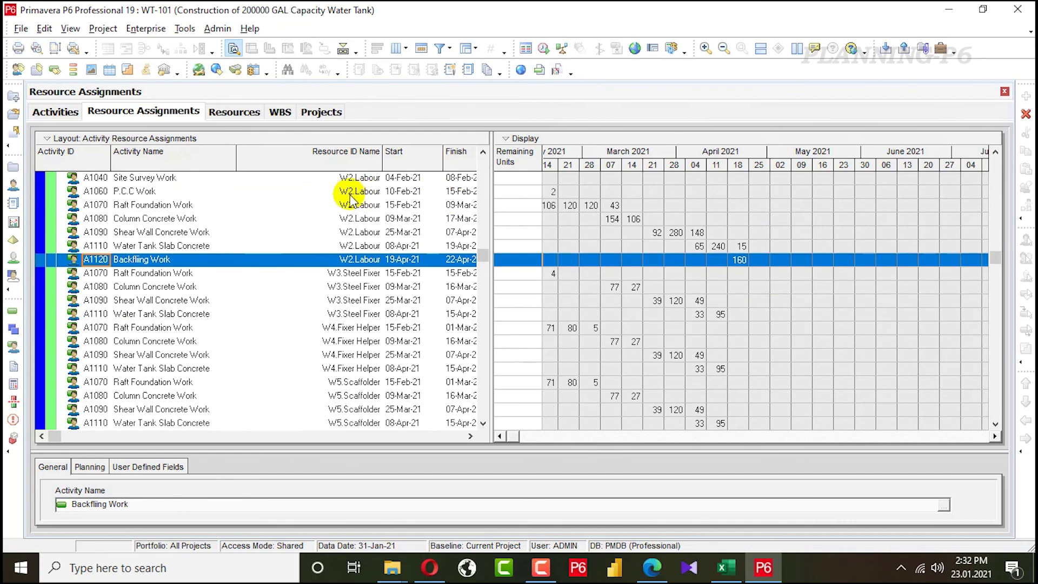
pyautogui.scroll(2, 351, 218)
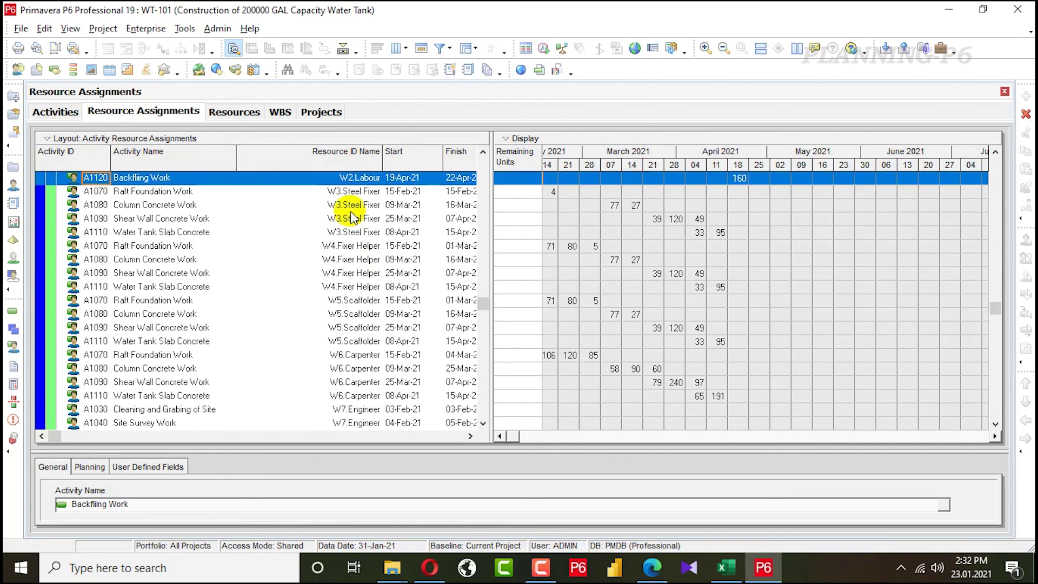
pyautogui.scroll(-4, 355, 211)
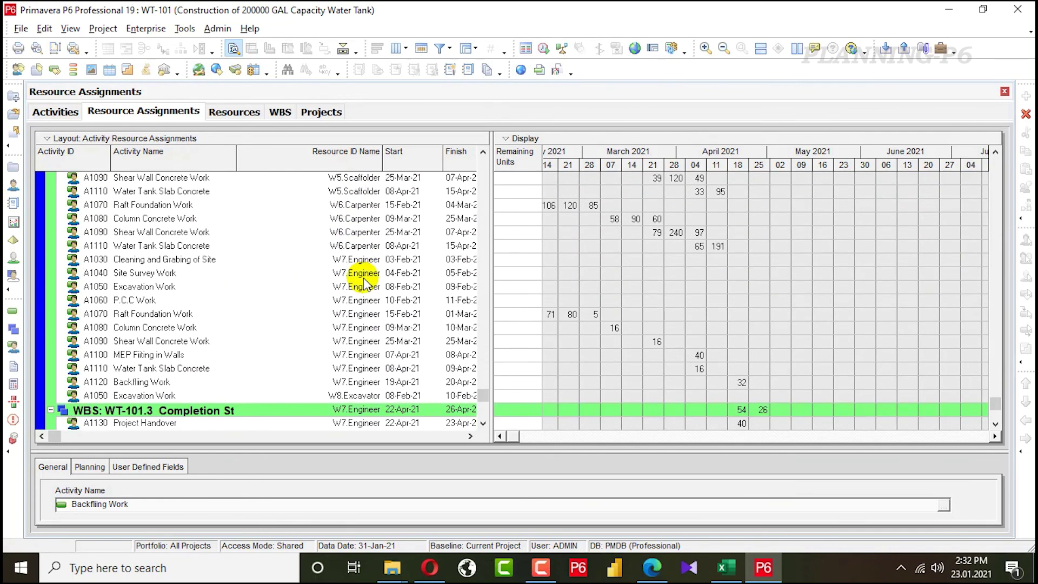
pyautogui.scroll(7, 354, 291)
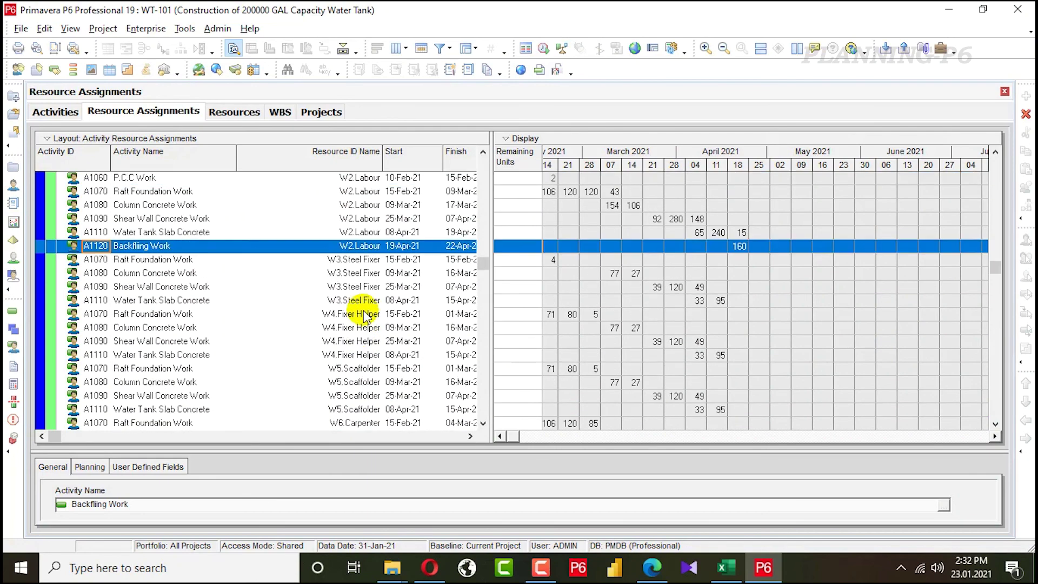
pyautogui.scroll(2, 361, 312)
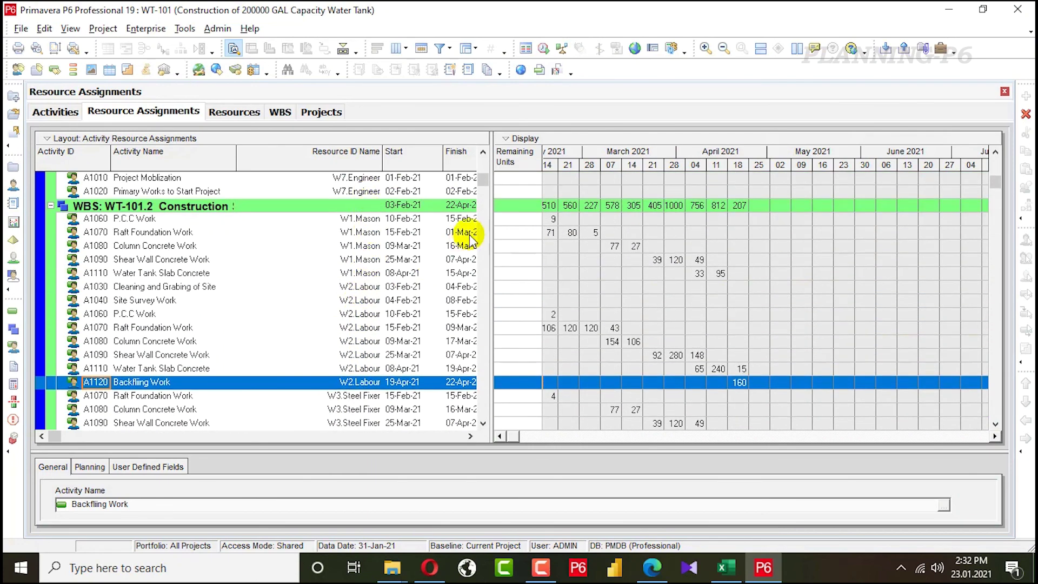
pyautogui.moveTo(546, 131); pyautogui.dragTo(545, 133)
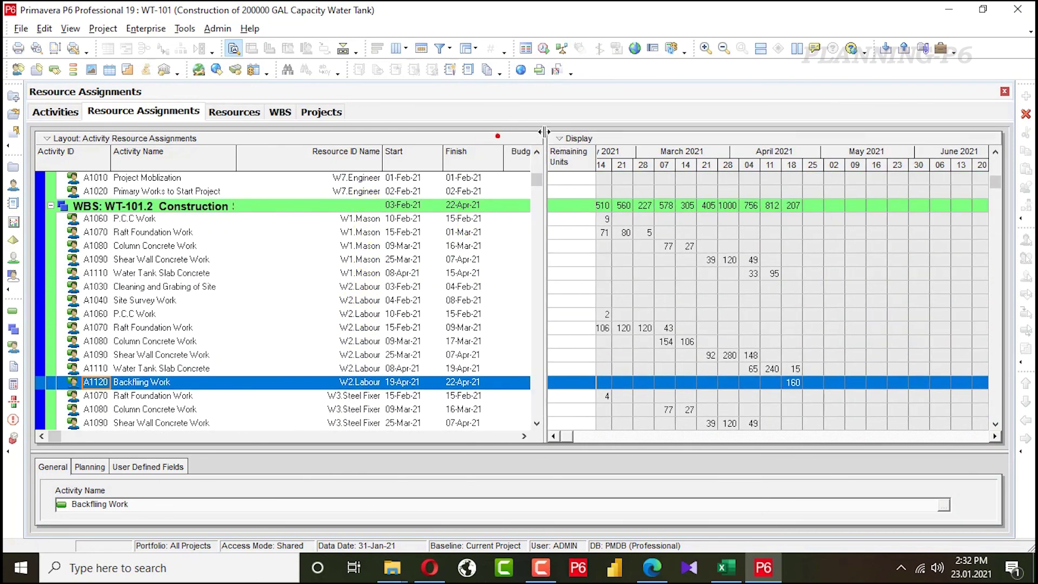
pyautogui.scroll(2, 176, 179)
pyautogui.scroll(-1, 238, 248)
pyautogui.scroll(1, 220, 231)
pyautogui.scroll(-5, 220, 225)
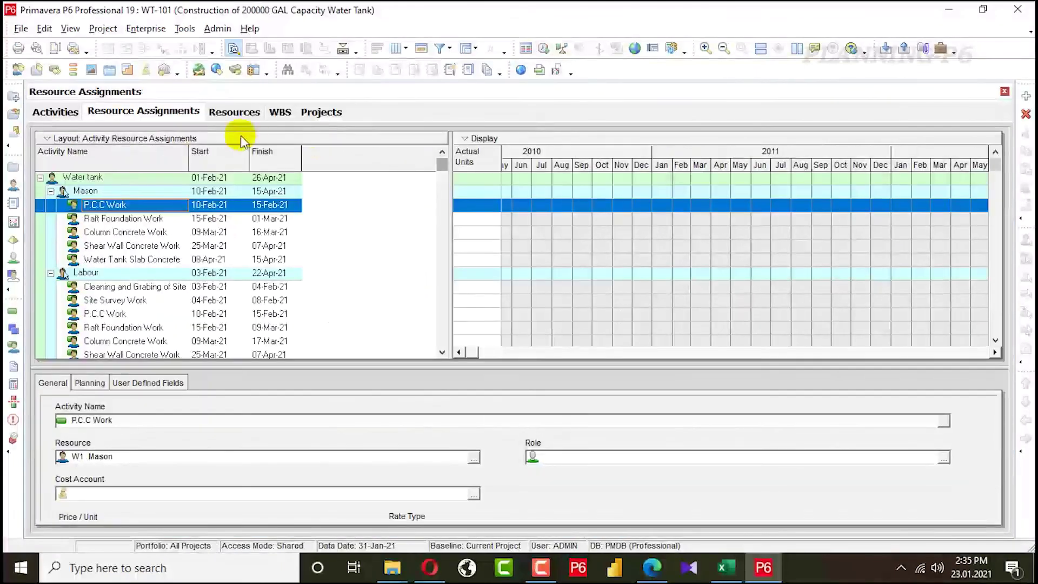
# Group the resource assignments by Activity Name instead of Resource ID Name.
pyautogui.rightClick(135, 149)
pyautogui.moveTo(257, 296)
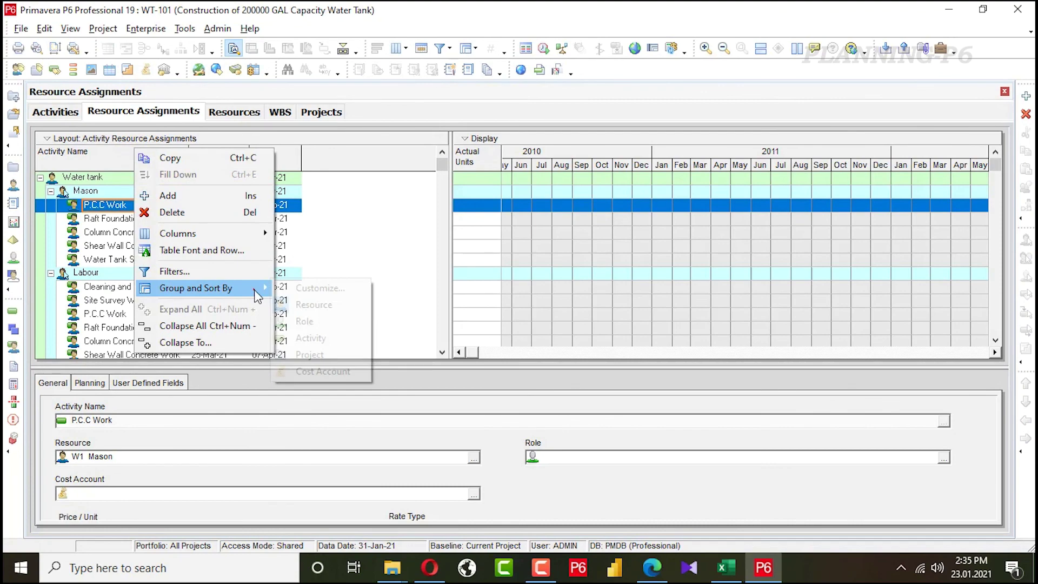
pyautogui.click(313, 288)
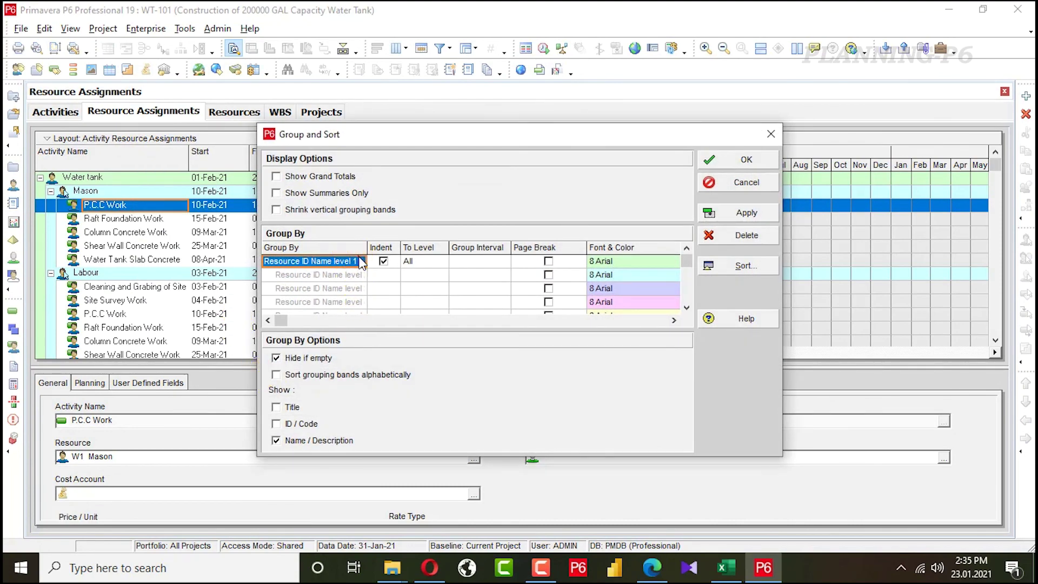
pyautogui.click(361, 263)
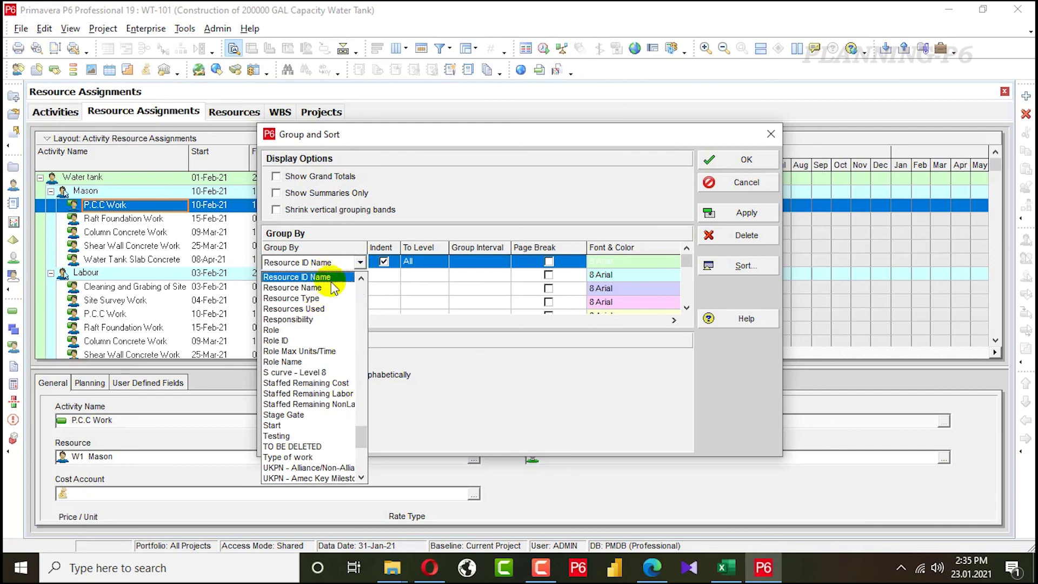
pyautogui.moveTo(363, 449); pyautogui.dragTo(375, 292)
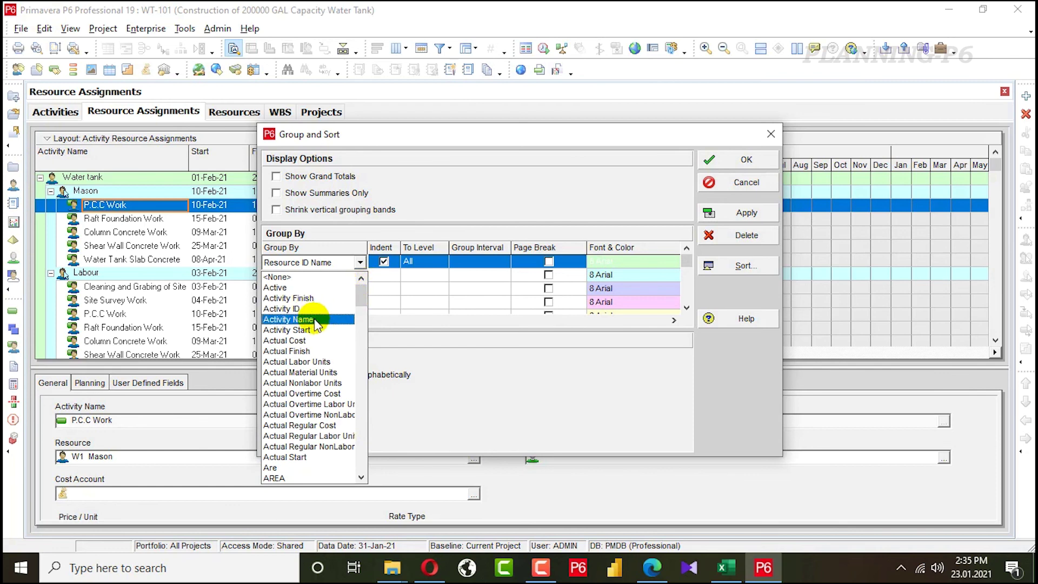
pyautogui.click(340, 319)
pyautogui.click(743, 213)
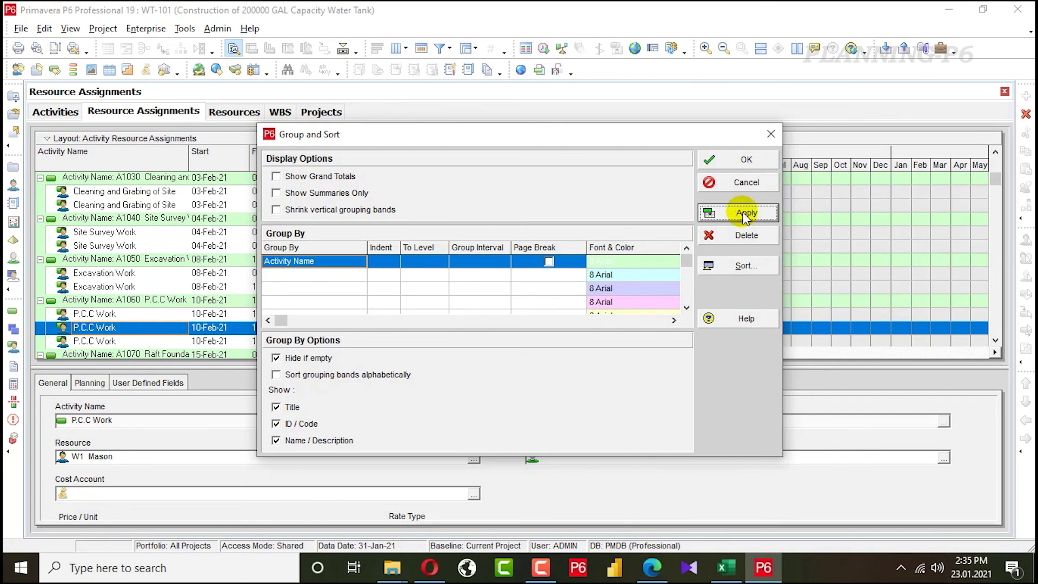
pyautogui.click(744, 160)
pyautogui.scroll(2, 167, 216)
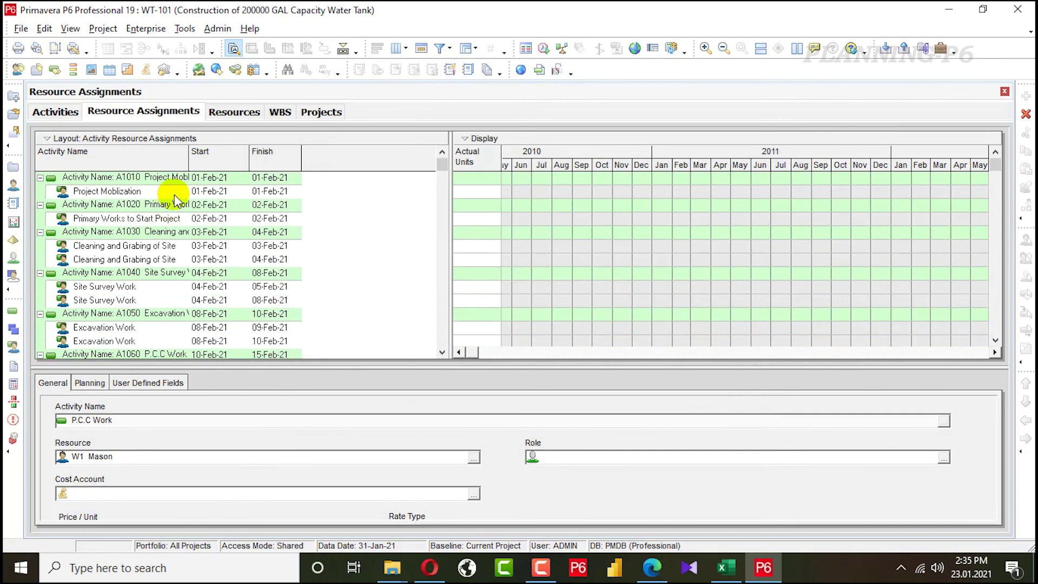
# Search the available column options for "resource" and add the Resource Name column after Finish.
pyautogui.rightClick(185, 156)
pyautogui.moveTo(291, 241)
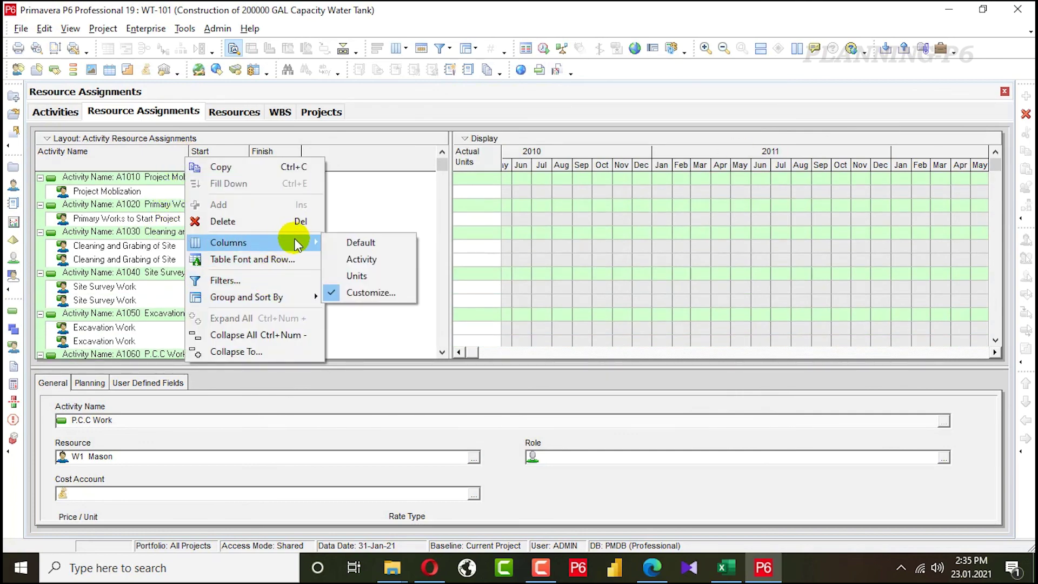
pyautogui.click(374, 292)
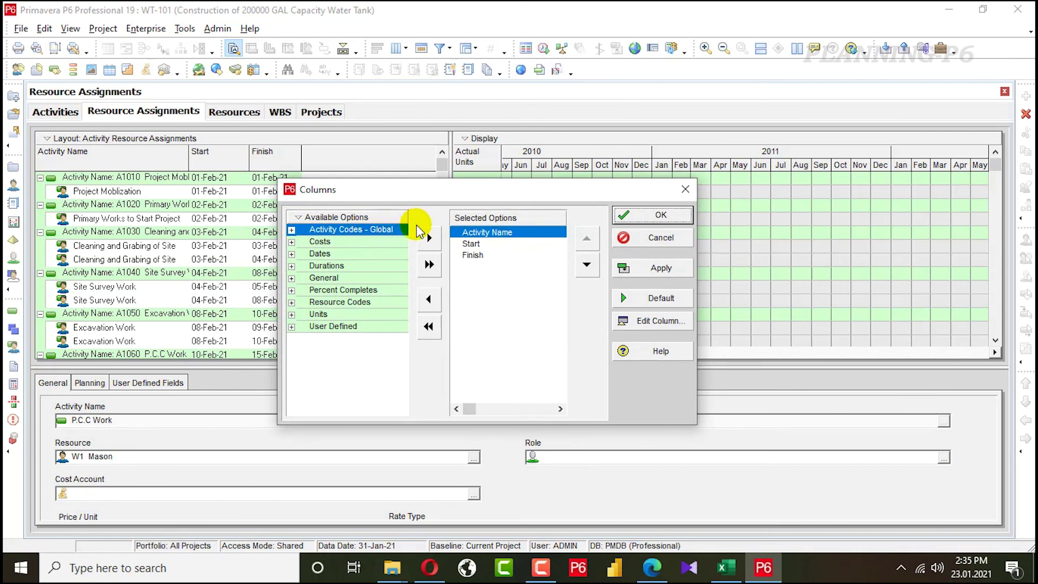
pyautogui.rightClick(373, 222)
pyautogui.click(403, 223)
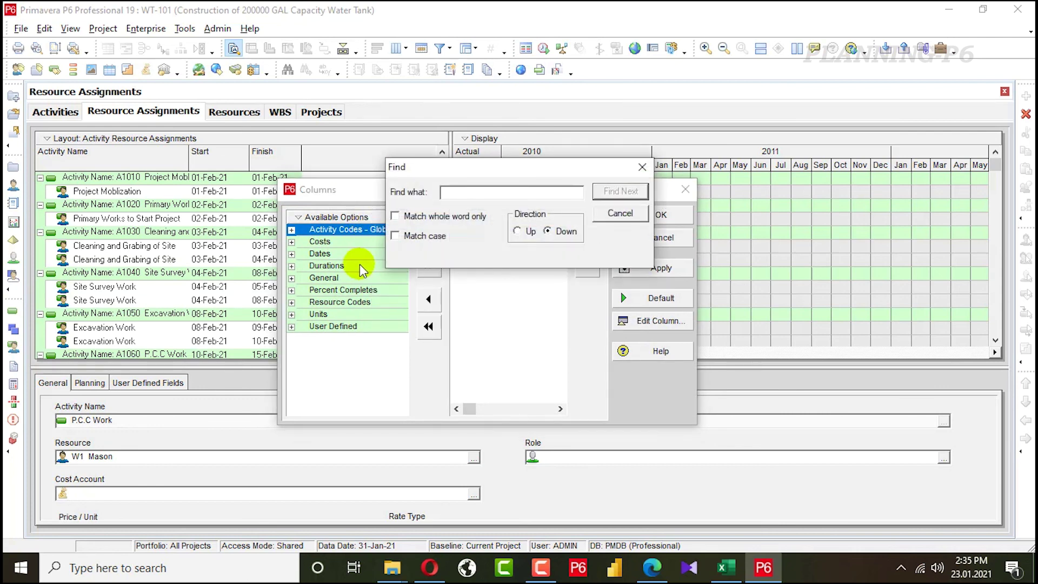
pyautogui.write('resource')
pyautogui.click(626, 191)
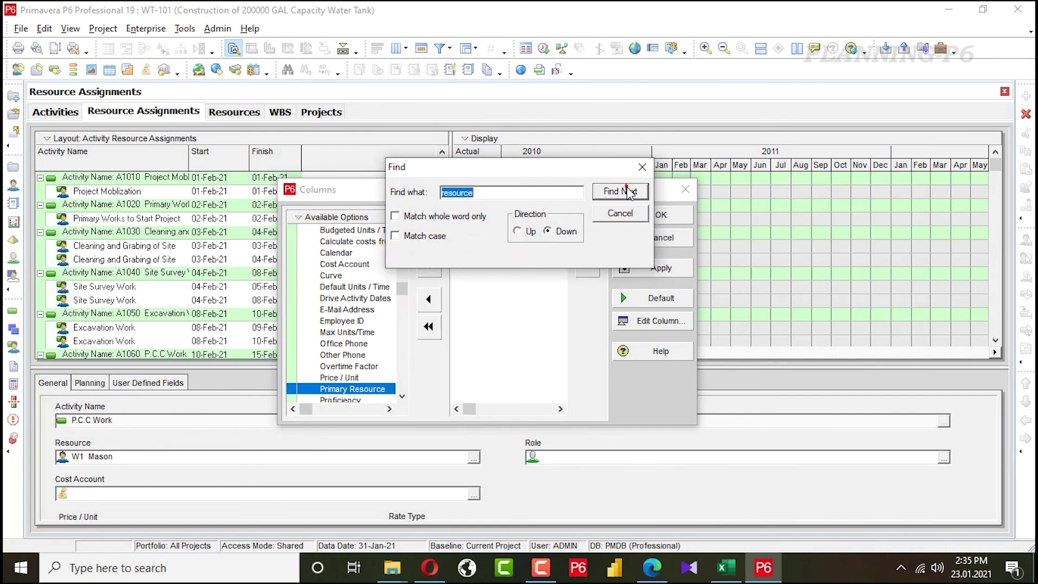
pyautogui.click(630, 193)
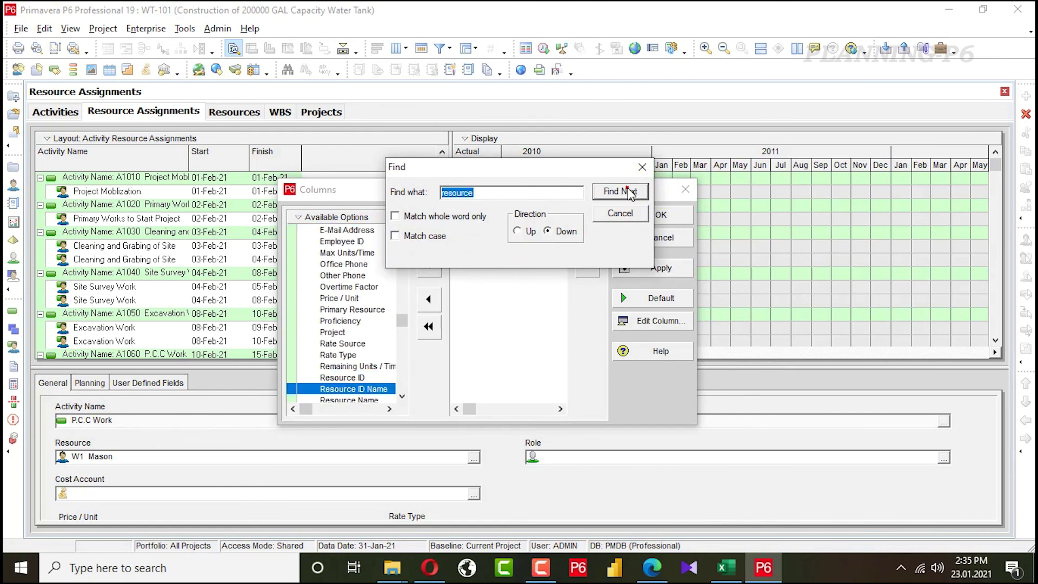
pyautogui.click(632, 193)
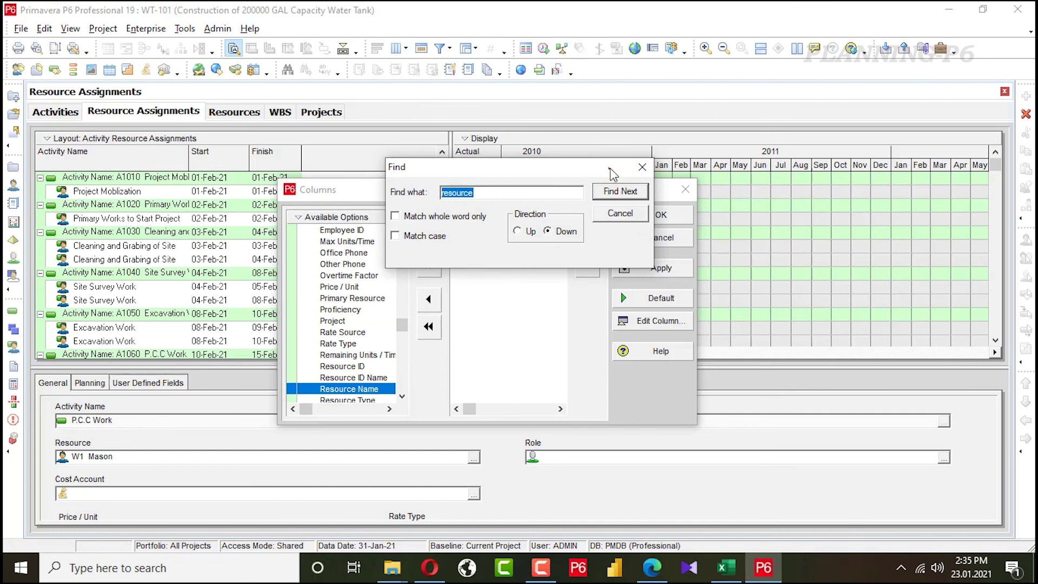
pyautogui.moveTo(607, 169); pyautogui.dragTo(701, 95)
pyautogui.click(430, 237)
pyautogui.click(587, 264)
pyautogui.click(586, 264)
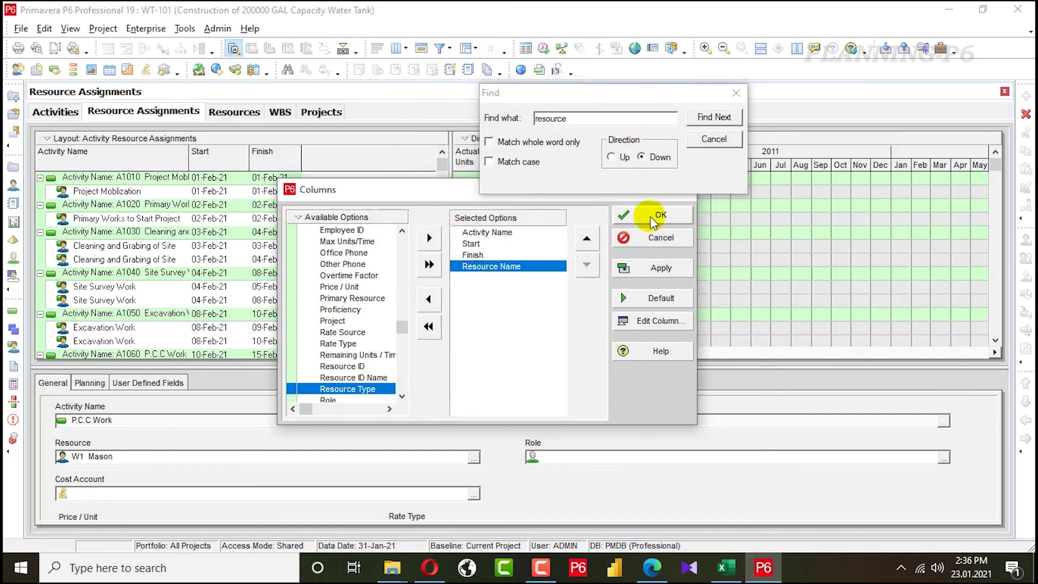
pyautogui.click(638, 269)
# Search the available column options for "Budgeted" and add the Budgeted Units column after Resource Name.
pyautogui.moveTo(433, 194); pyautogui.dragTo(543, 243)
pyautogui.rightClick(457, 265)
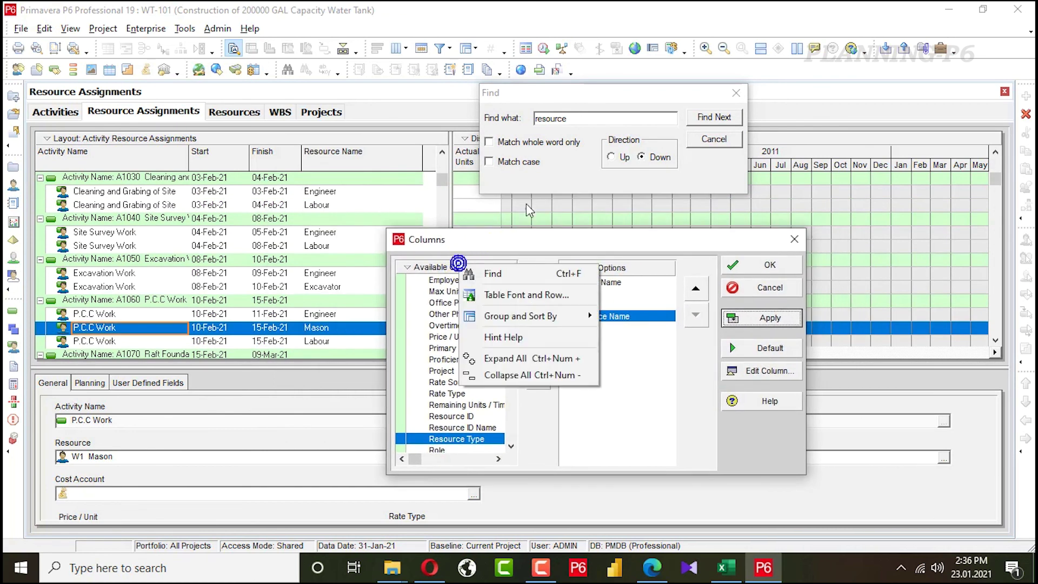
pyautogui.click(602, 119)
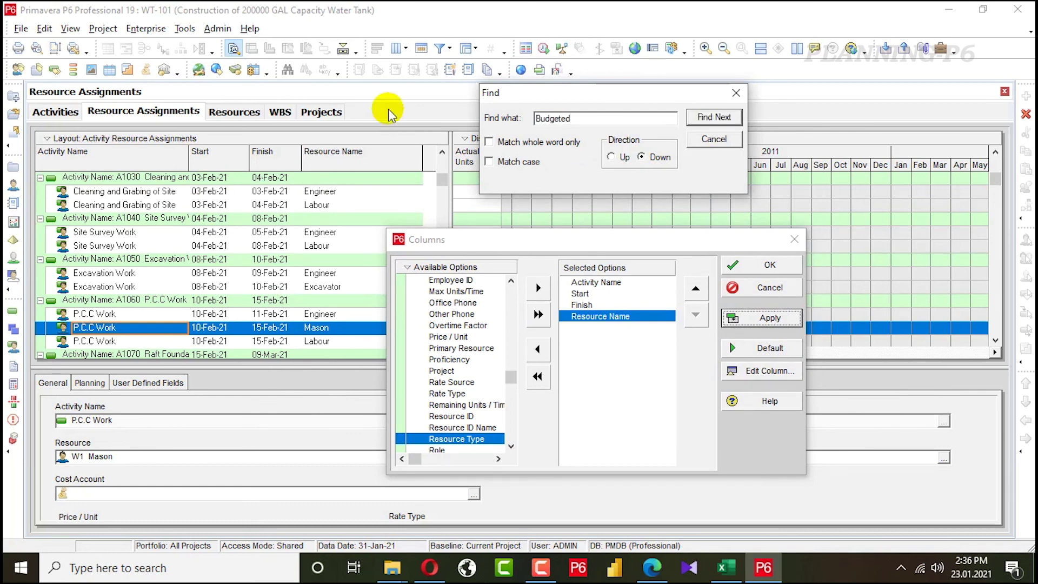
pyautogui.click(712, 119)
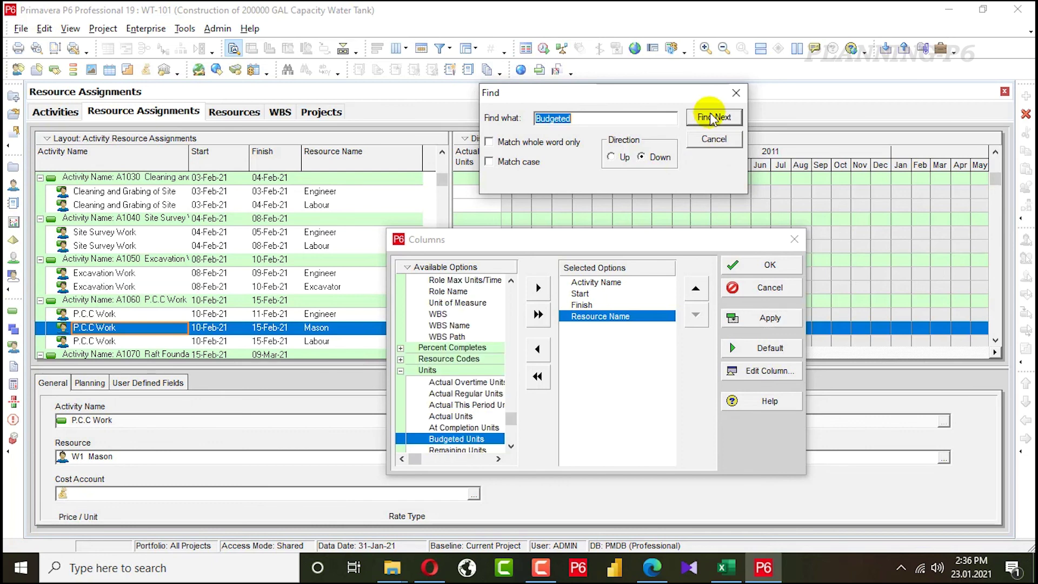
pyautogui.click(539, 288)
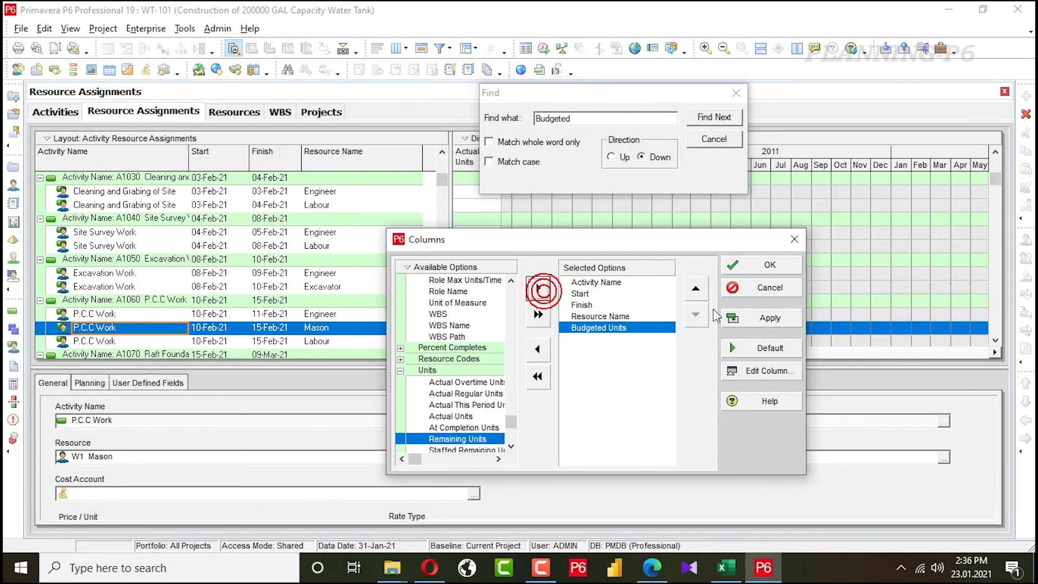
pyautogui.click(764, 317)
pyautogui.click(753, 267)
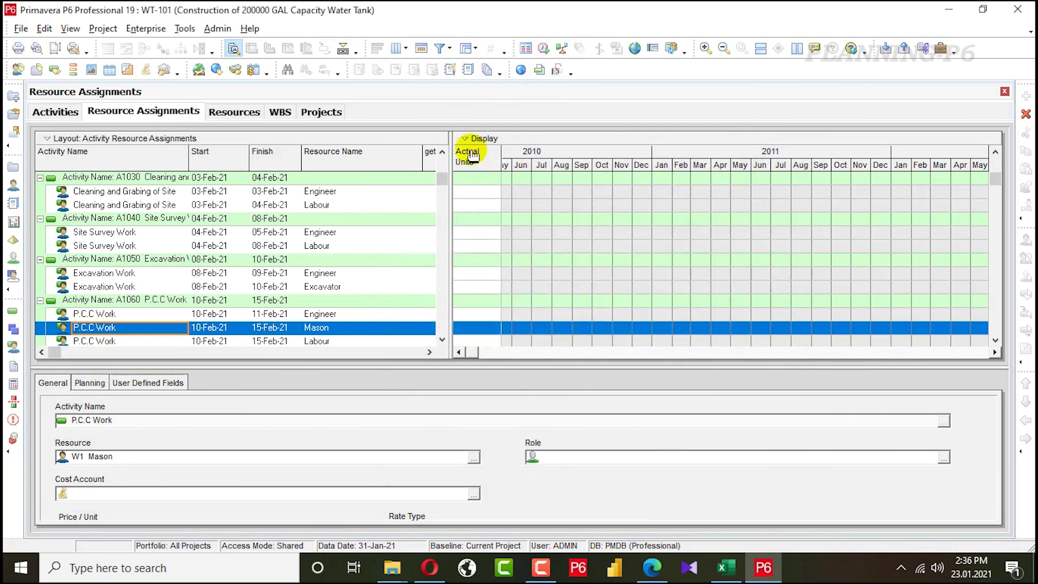
# Review the budgeted units of each activity's resources and bring the earlier weeks of the timescale into view.
pyautogui.click(406, 218)
pyautogui.scroll(-4, 640, 205)
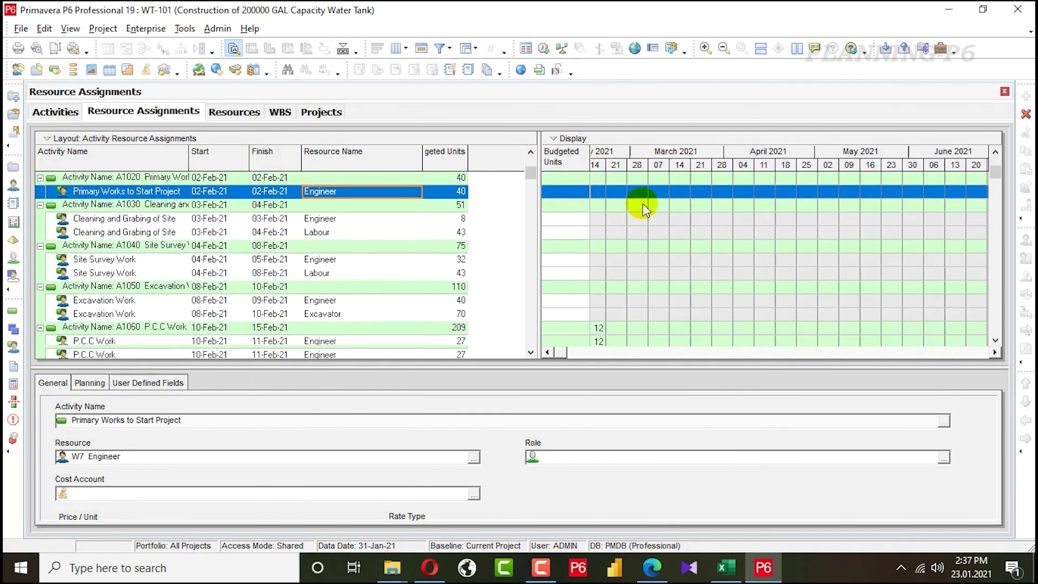
pyautogui.click(547, 352)
pyautogui.click(547, 352)
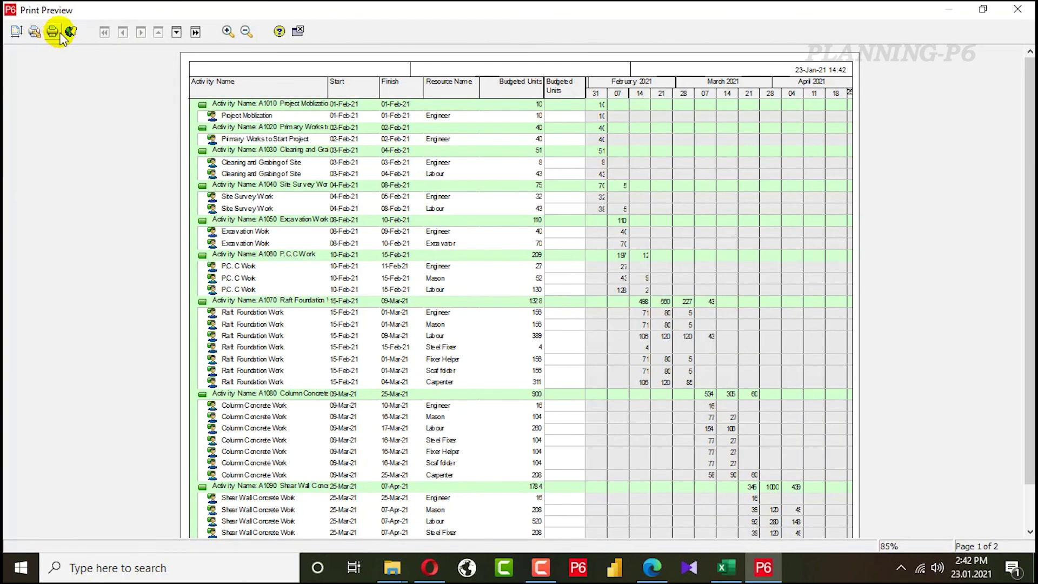
# Print all pages of the previewed resource assignments report to the doPDF v7 printer.
pyautogui.click(54, 32)
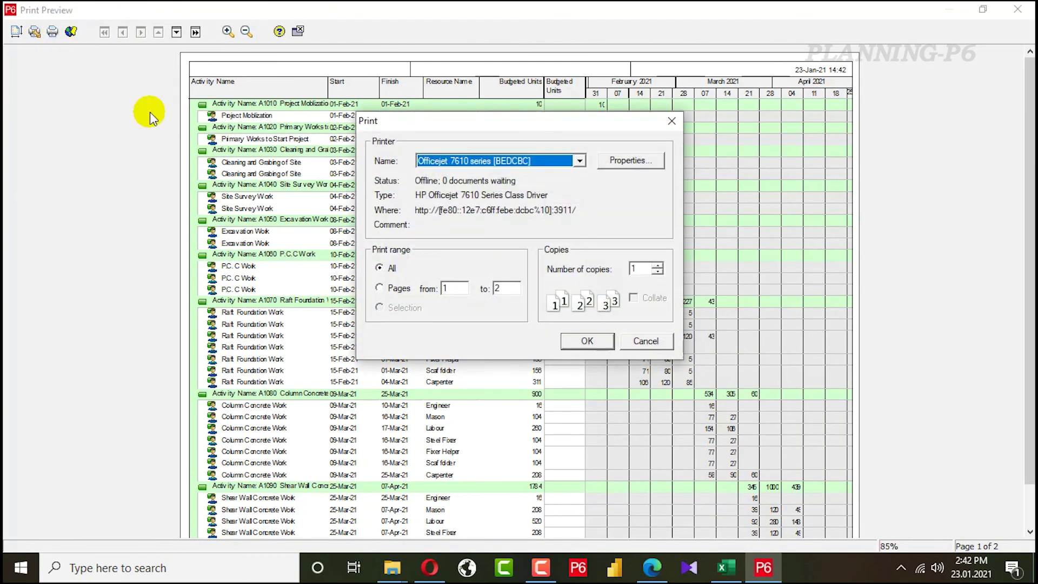
pyautogui.click(546, 165)
pyautogui.click(499, 176)
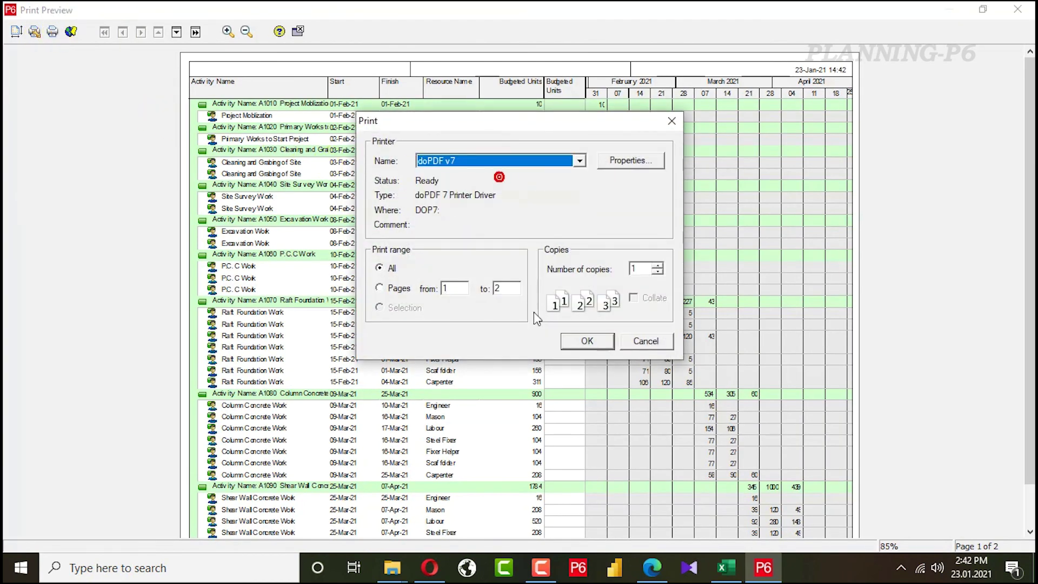
pyautogui.click(586, 342)
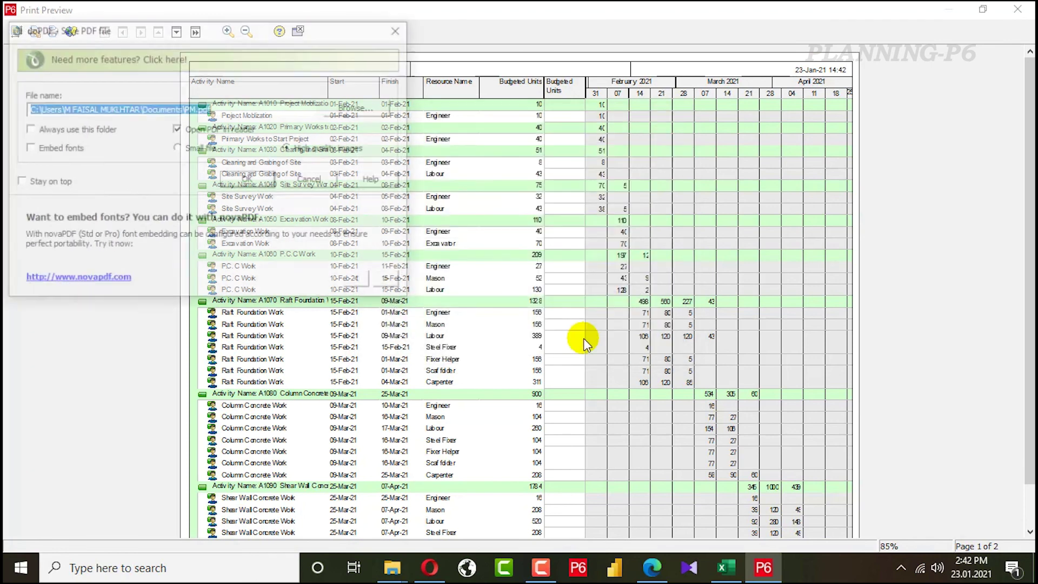
# Save the report PDF as Resource Spread Sheet in the desktop's Water Tank Project Files folder and finish printing.
pyautogui.click(345, 113)
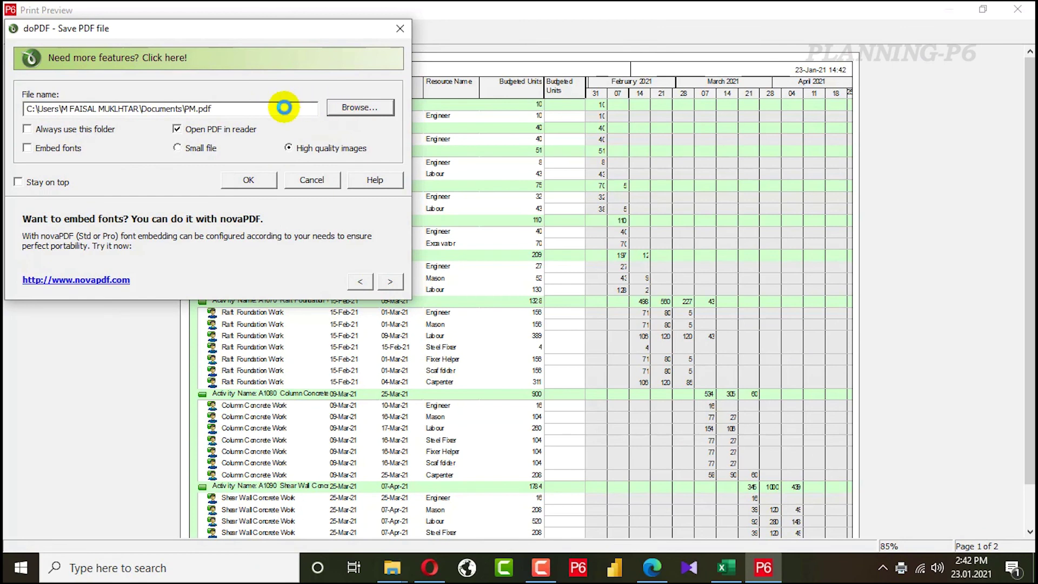
pyautogui.scroll(3, 108, 198)
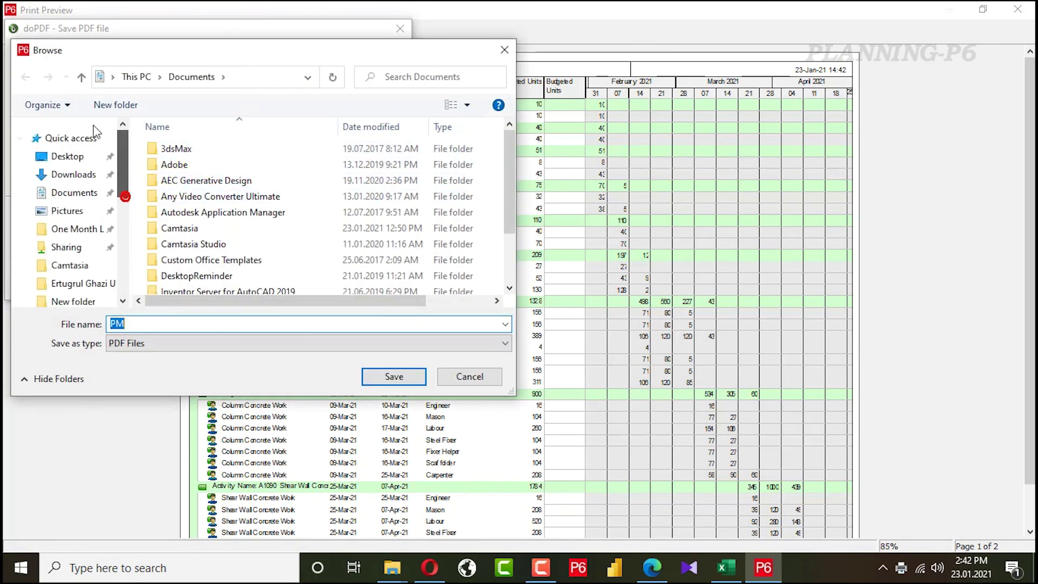
pyautogui.click(67, 156)
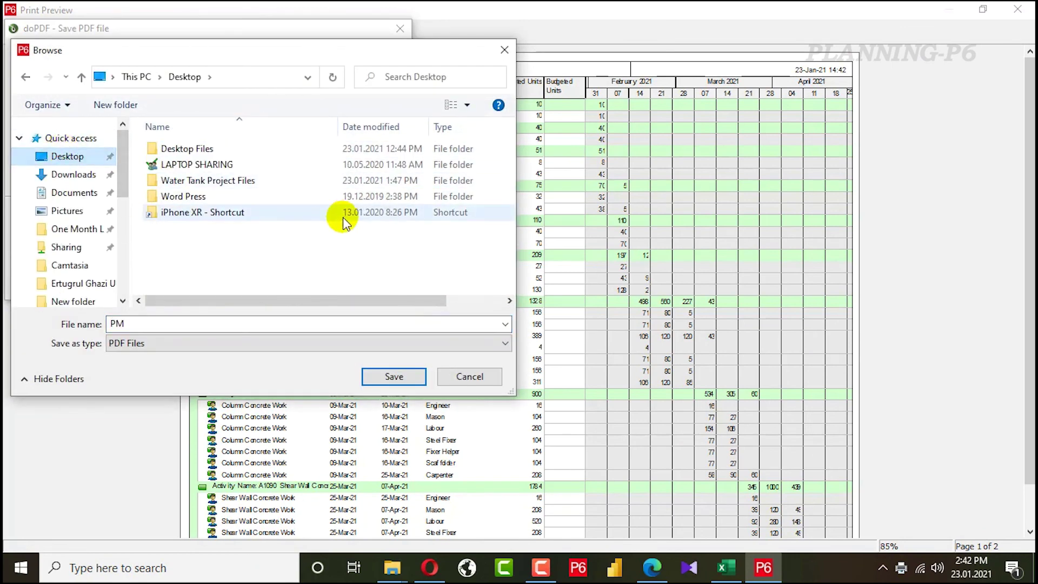
pyautogui.doubleClick(200, 183)
pyautogui.click(165, 328)
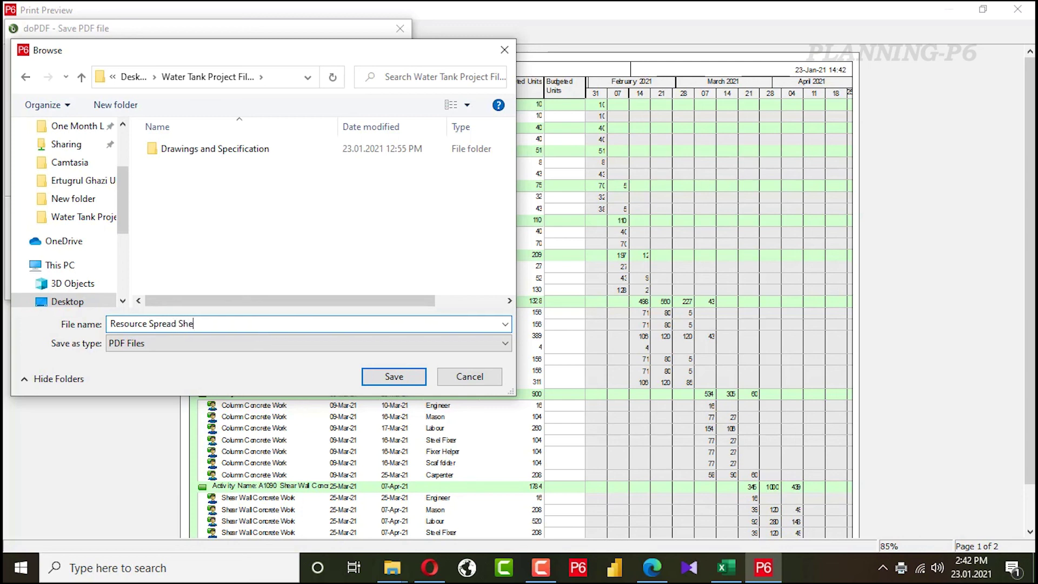
pyautogui.click(373, 376)
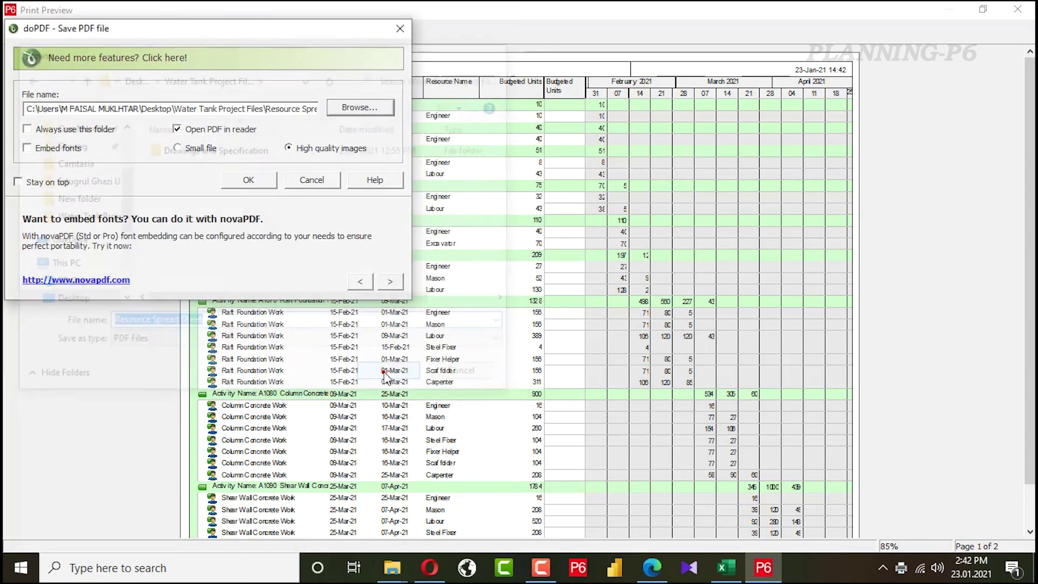
pyautogui.click(243, 181)
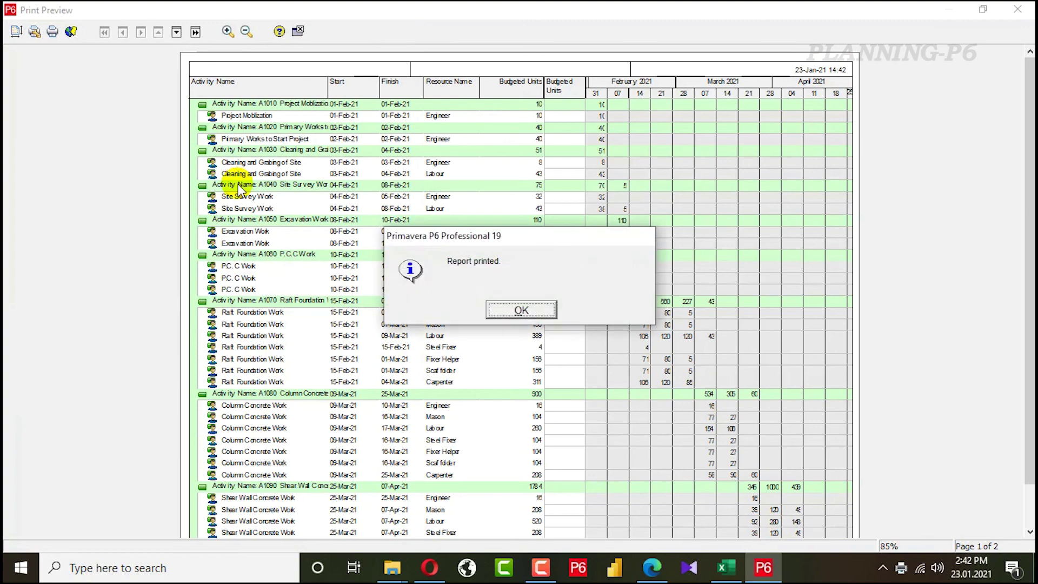
pyautogui.click(533, 308)
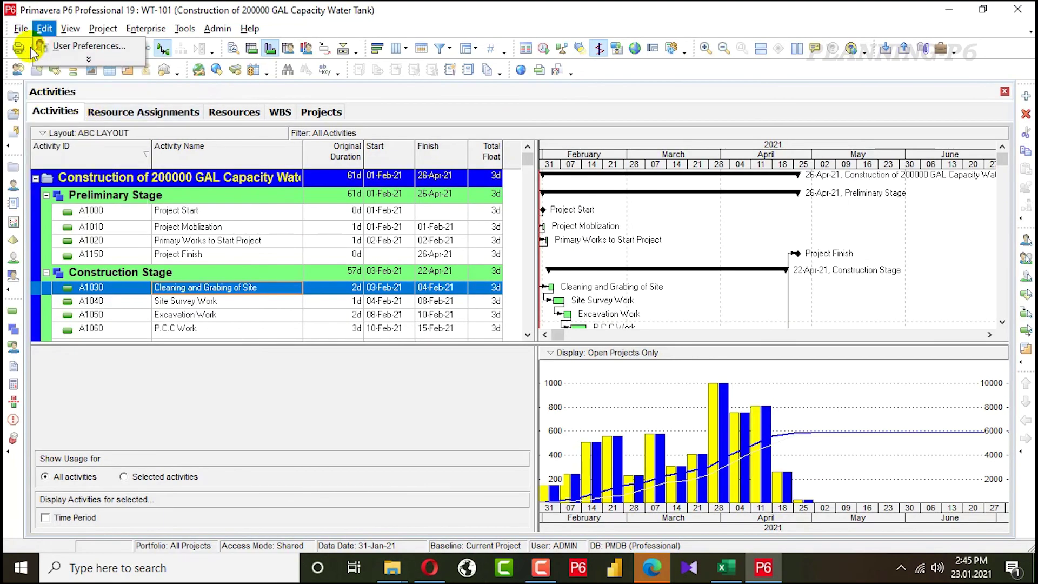
# Preview the activities layout for printing and set its paper size to A3.
pyautogui.click(21, 28)
pyautogui.click(57, 106)
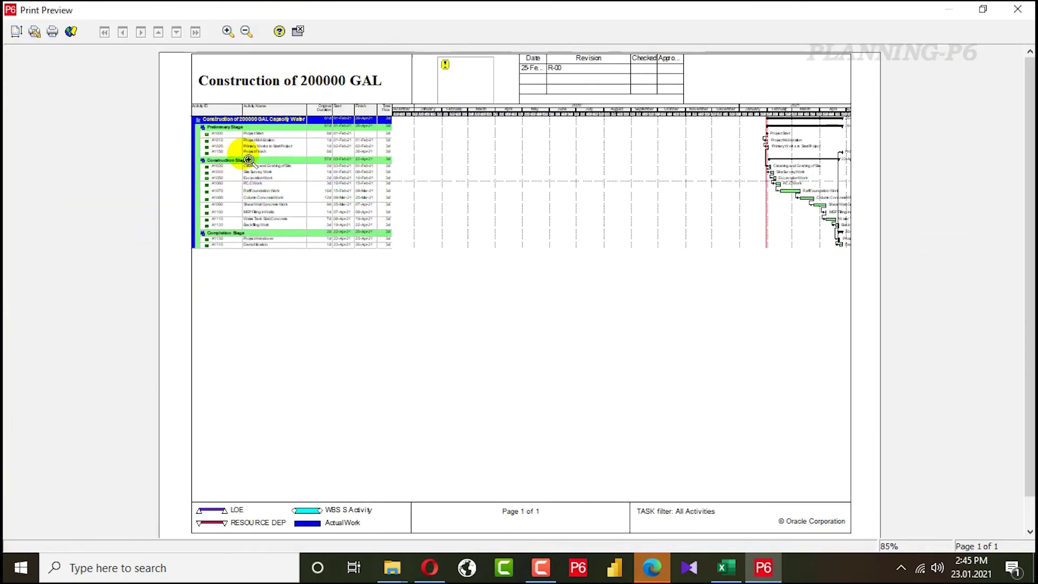
pyautogui.click(16, 31)
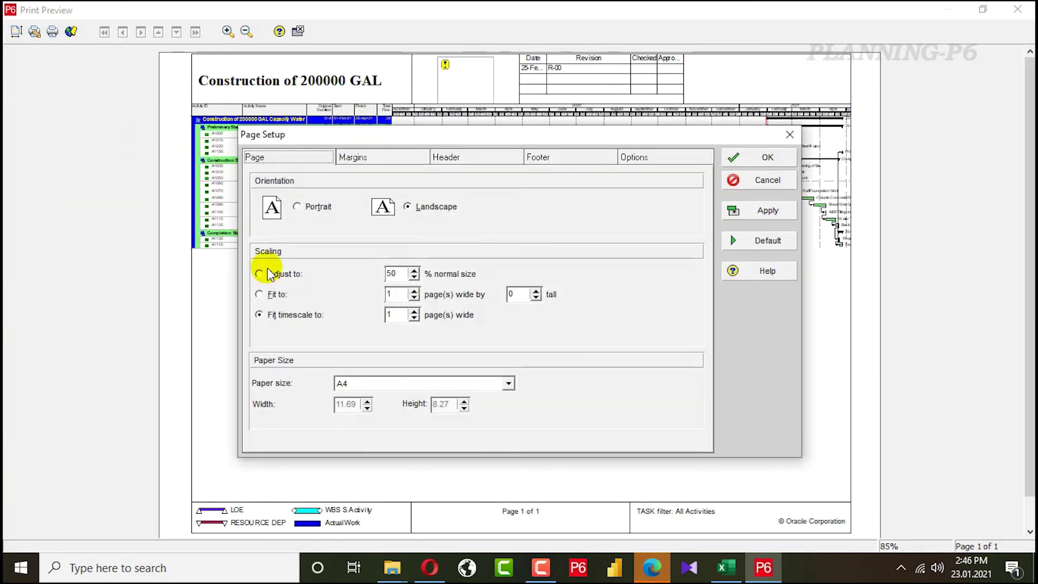
pyautogui.click(437, 383)
pyautogui.scroll(-20, 444, 419)
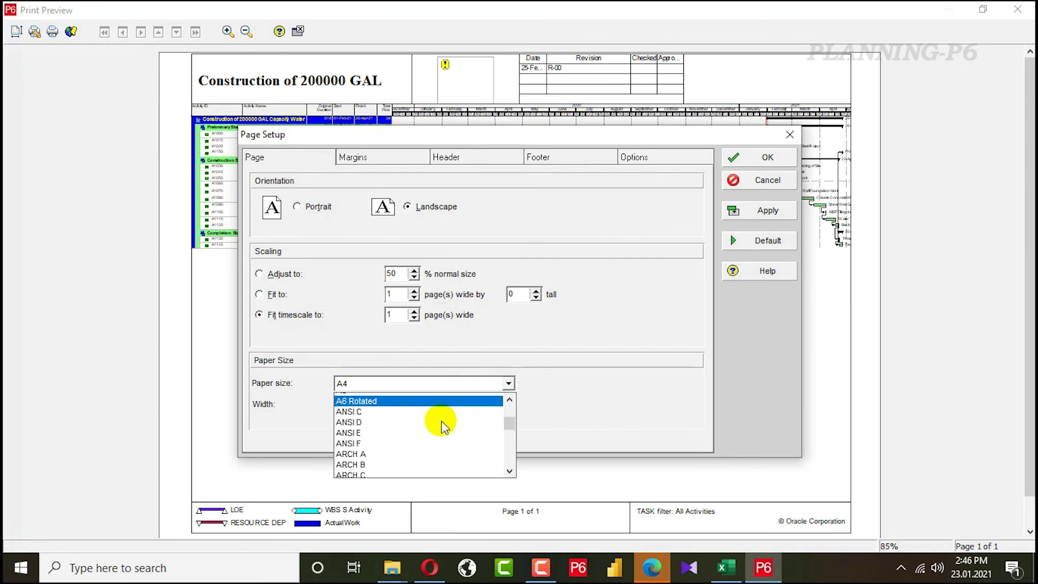
pyautogui.scroll(-3, 382, 414)
pyautogui.click(359, 384)
pyautogui.click(359, 384)
pyautogui.scroll(10, 368, 421)
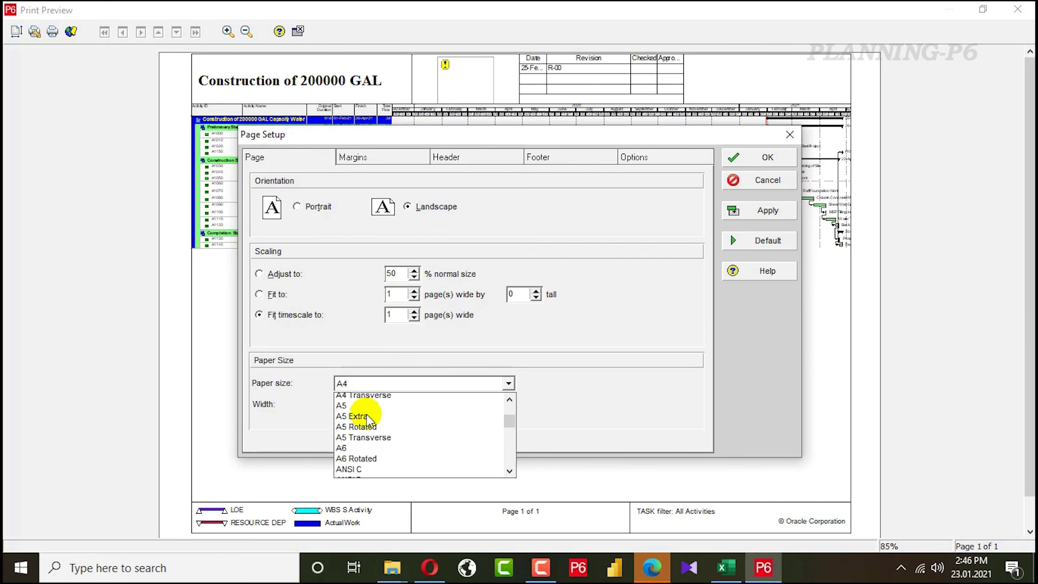
pyautogui.scroll(-2, 347, 403)
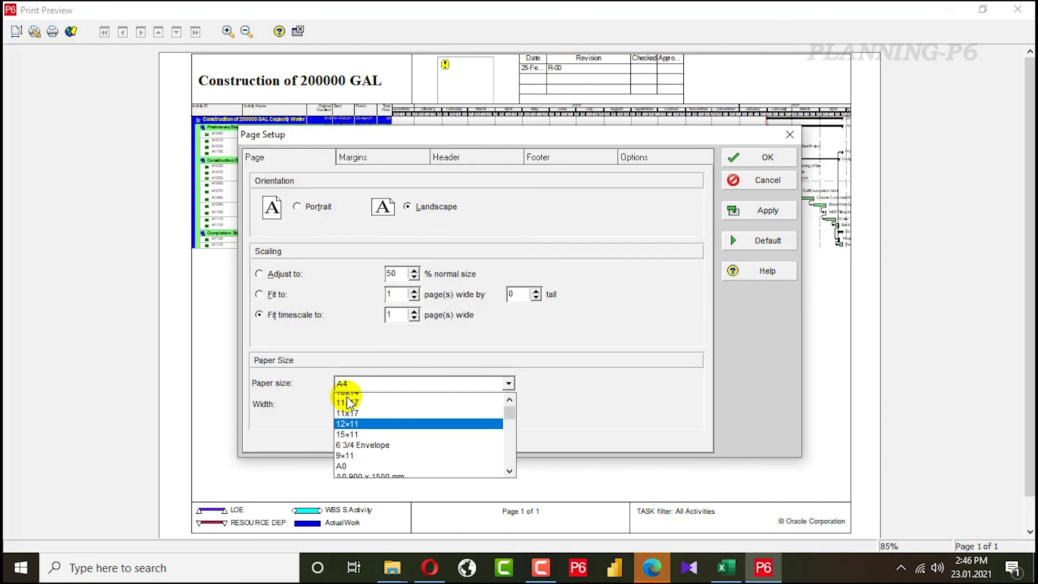
pyautogui.scroll(2, 348, 403)
pyautogui.scroll(-1, 347, 402)
pyautogui.scroll(-2, 351, 421)
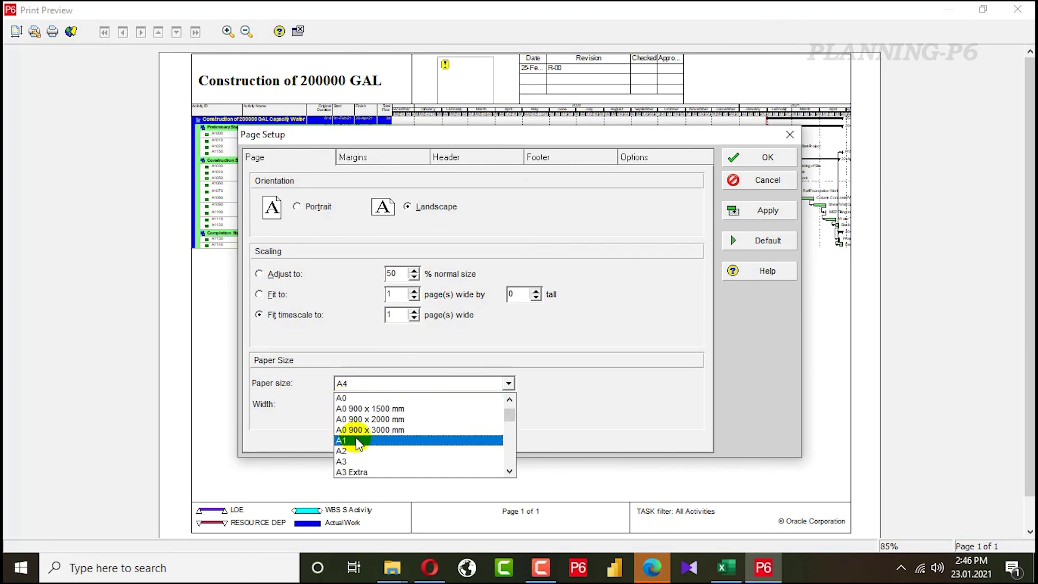
pyautogui.click(347, 461)
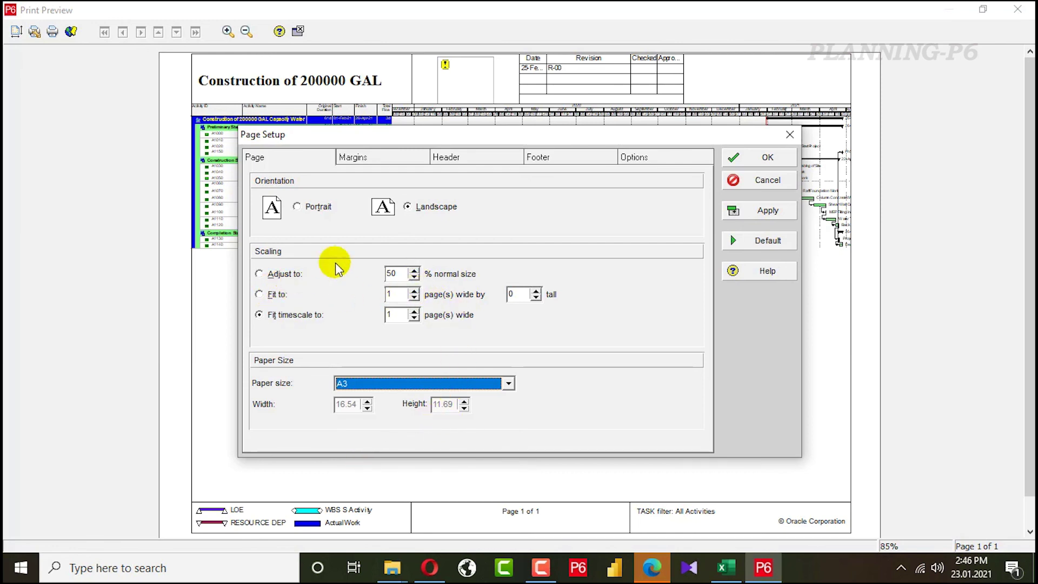
# Set the printed timescale to run from PS to PF, include all columns and the profile, and apply the page setup.
pyautogui.click(633, 160)
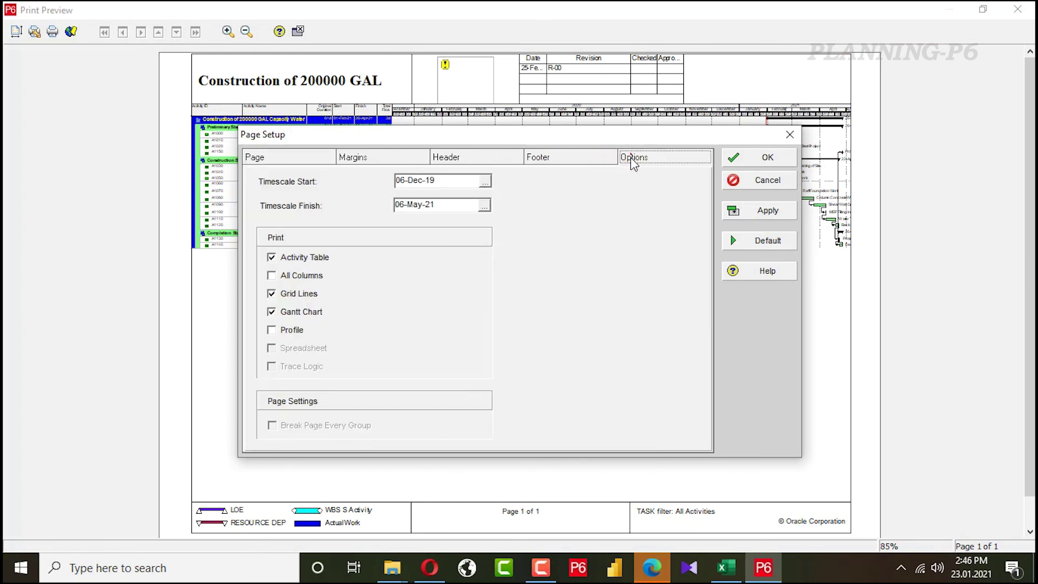
pyautogui.click(485, 181)
pyautogui.click(541, 203)
pyautogui.click(483, 205)
pyautogui.click(512, 240)
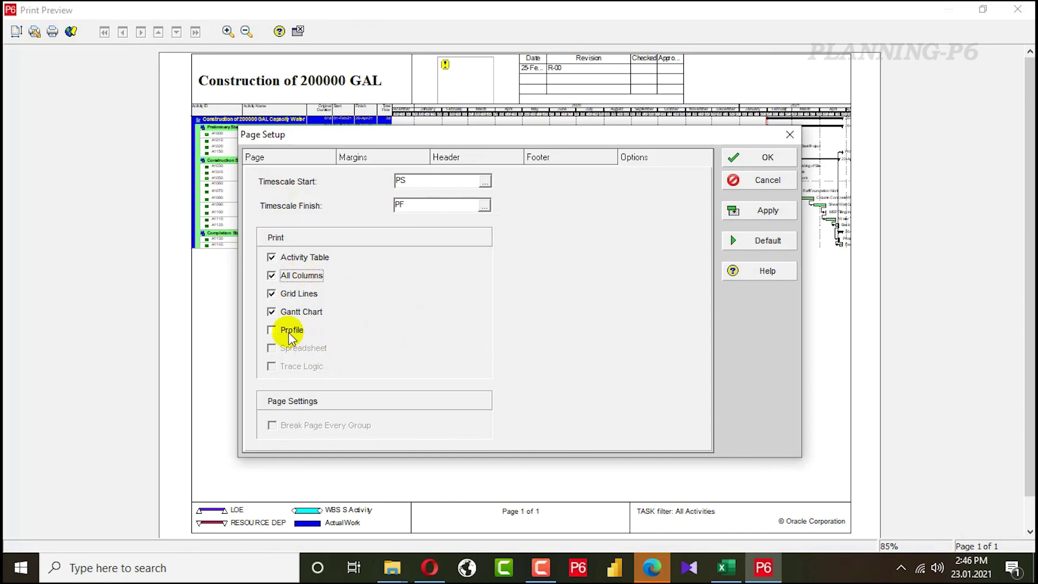
pyautogui.click(764, 210)
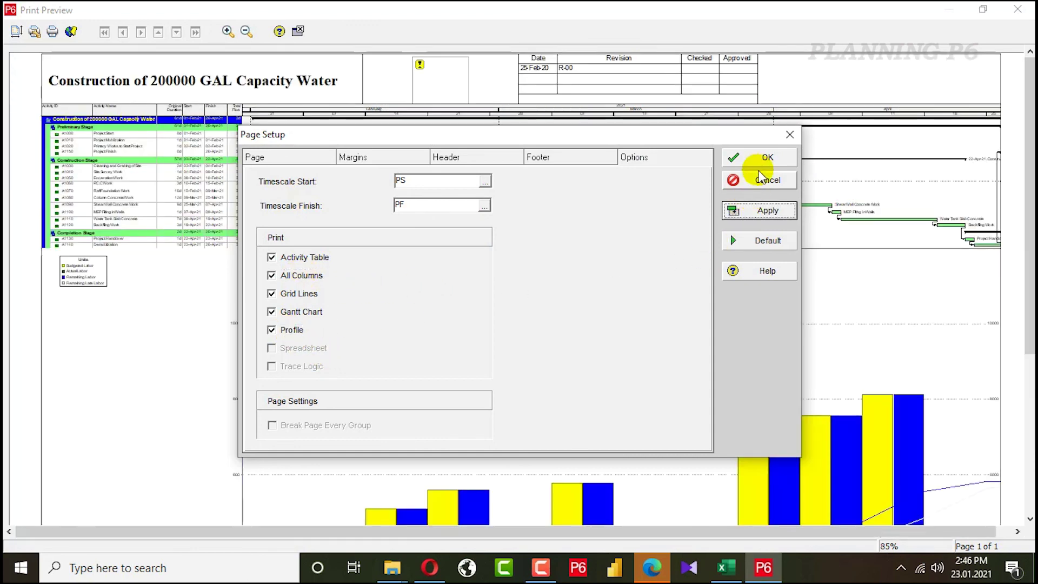
pyautogui.click(767, 159)
pyautogui.click(523, 241)
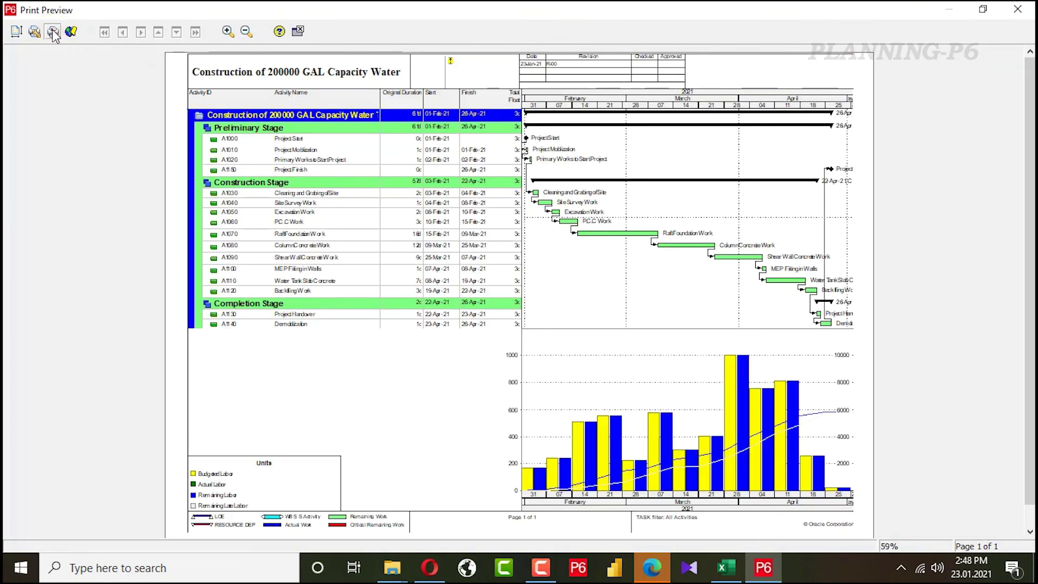
# Print the whole schedule preview to doPDF v7, saving it as Schedule in the desktop's Water Tank Project Files folder.
pyautogui.click(53, 31)
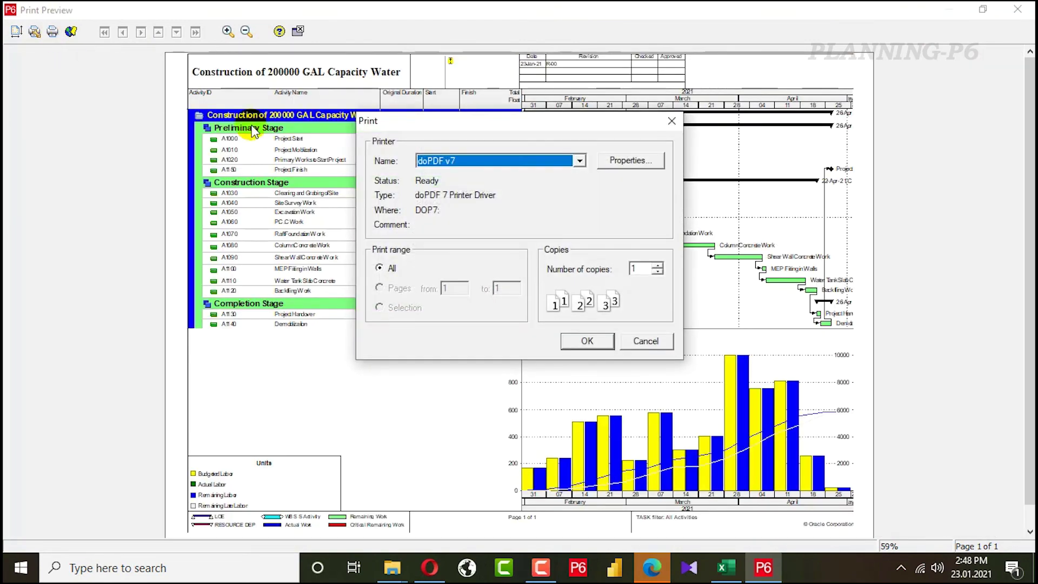
pyautogui.click(588, 339)
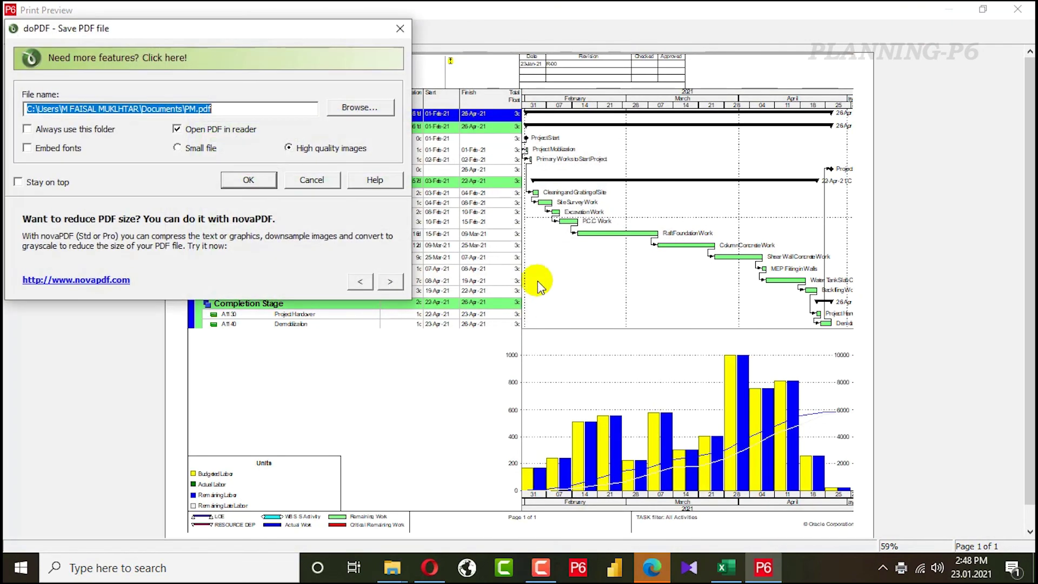
pyautogui.click(360, 107)
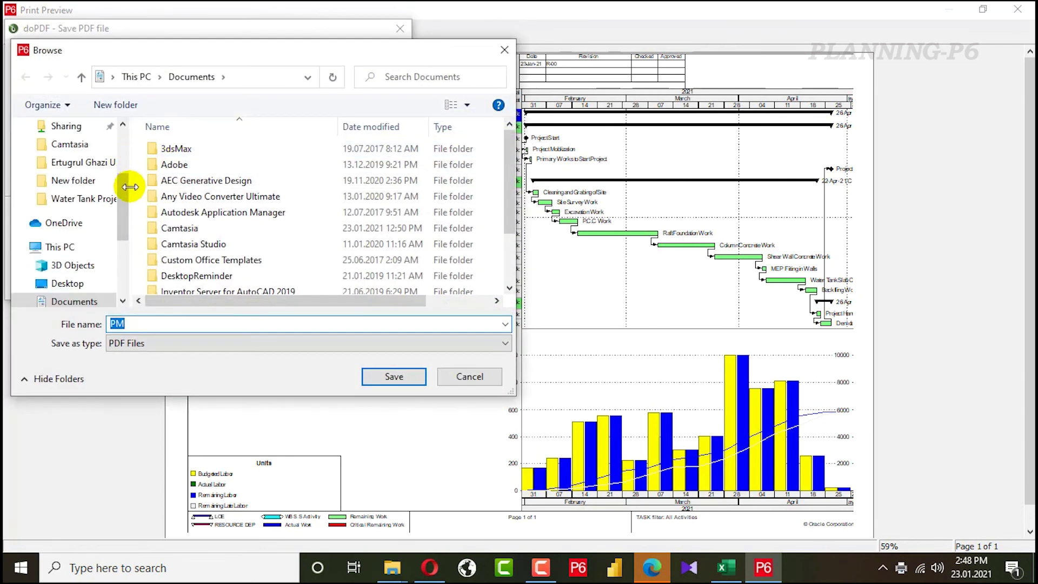
pyautogui.scroll(5, 81, 172)
pyautogui.click(55, 156)
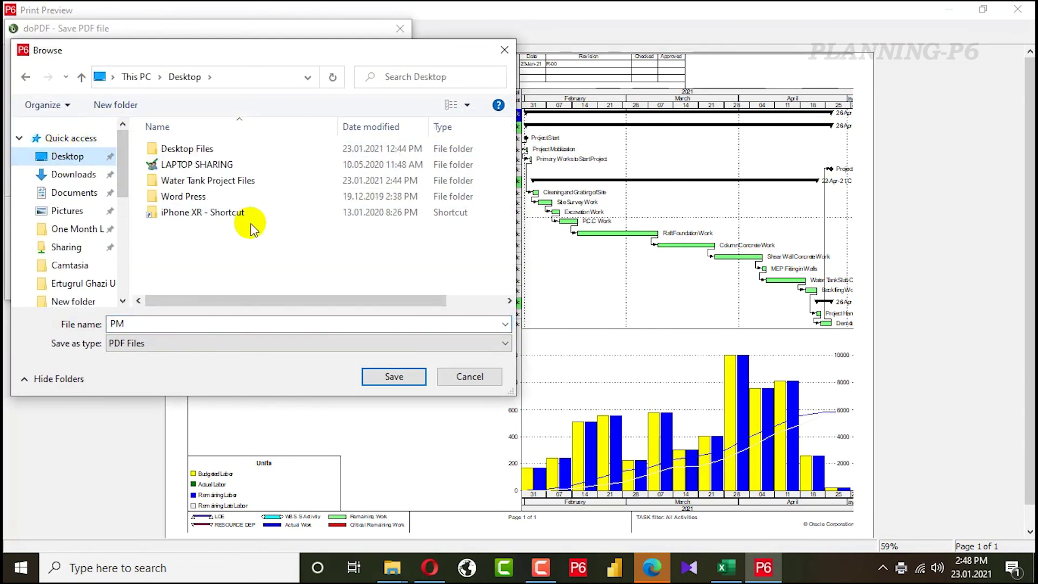
pyautogui.click(211, 183)
pyautogui.doubleClick(212, 187)
pyautogui.moveTo(176, 317); pyautogui.dragTo(40, 368)
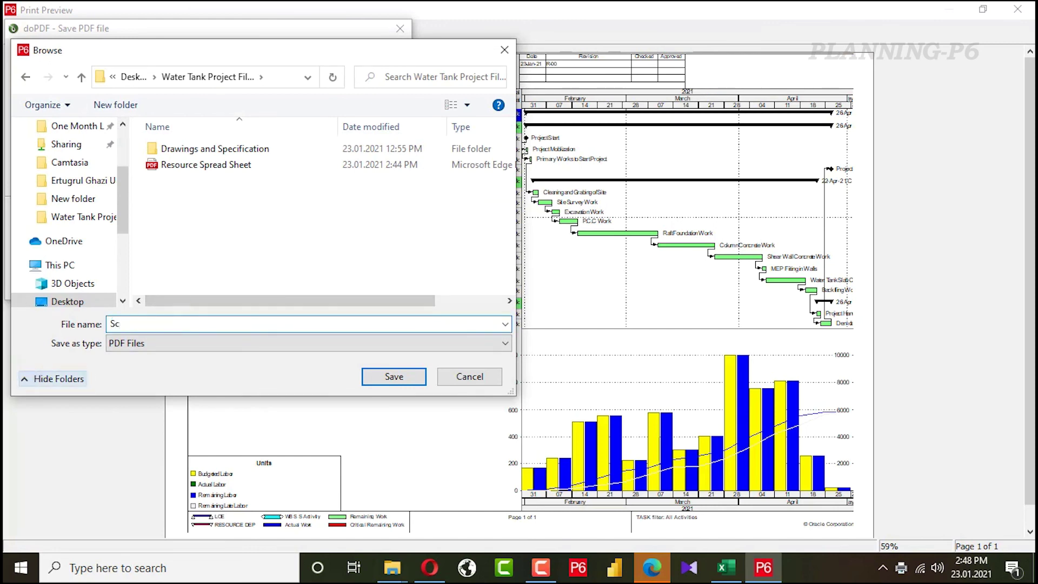
pyautogui.write('dule')
pyautogui.click(354, 377)
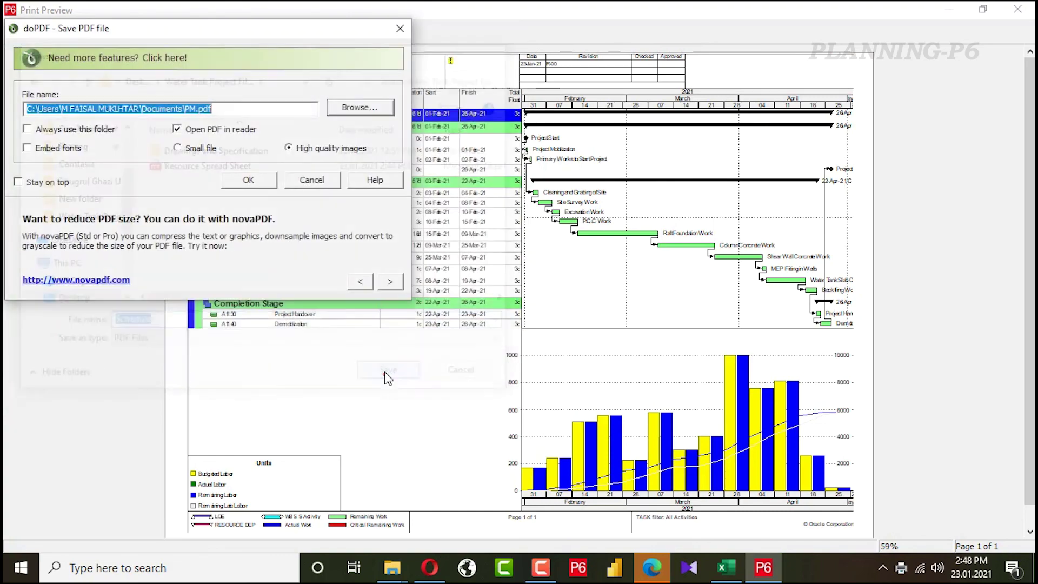
pyautogui.click(240, 180)
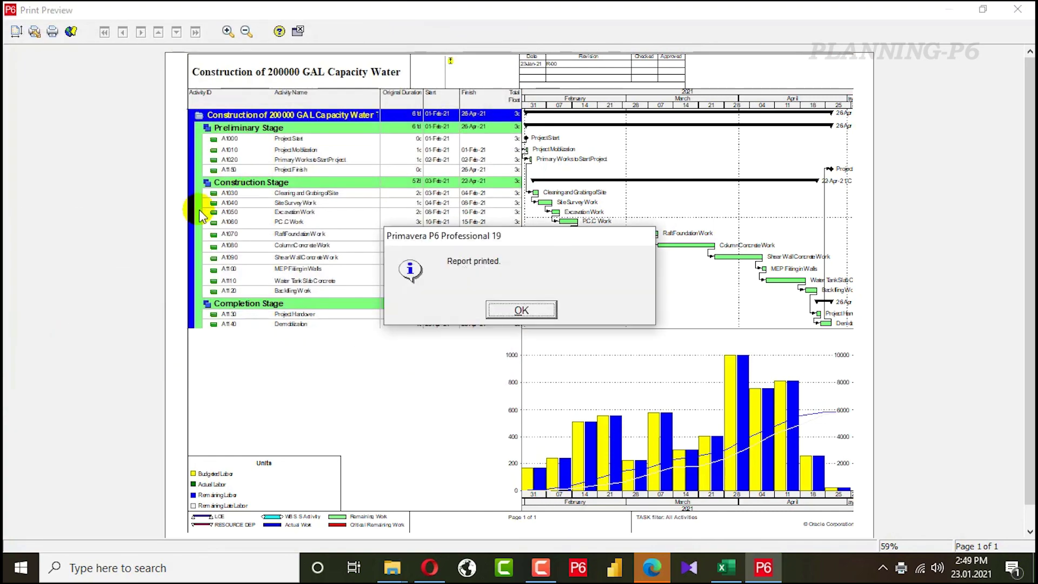
pyautogui.click(521, 310)
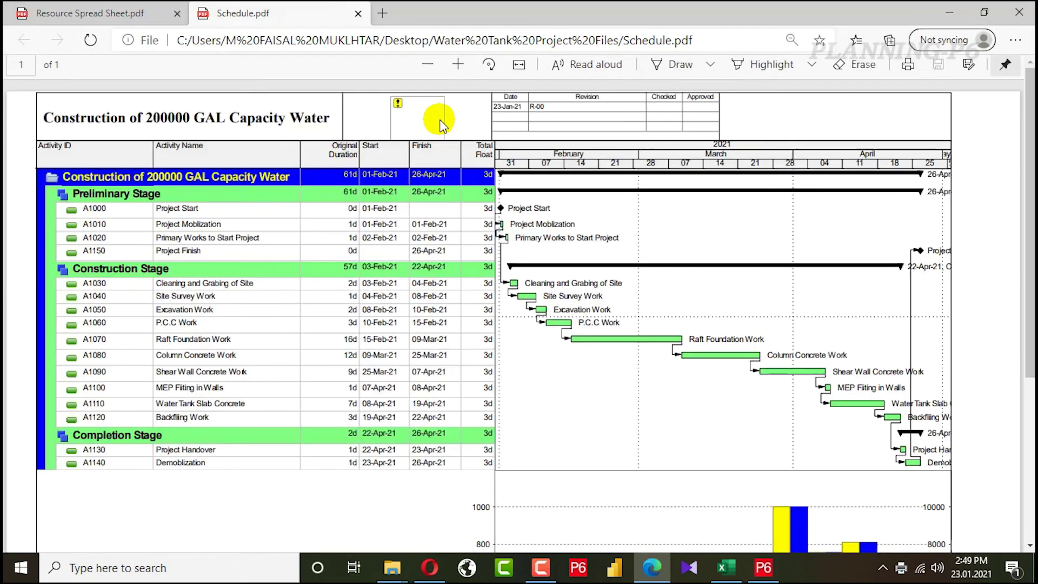
# Look over the Gantt chart and resource profile in Schedule.pdf, and close the PDF viewer and the print notice.
pyautogui.scroll(-5, 841, 215)
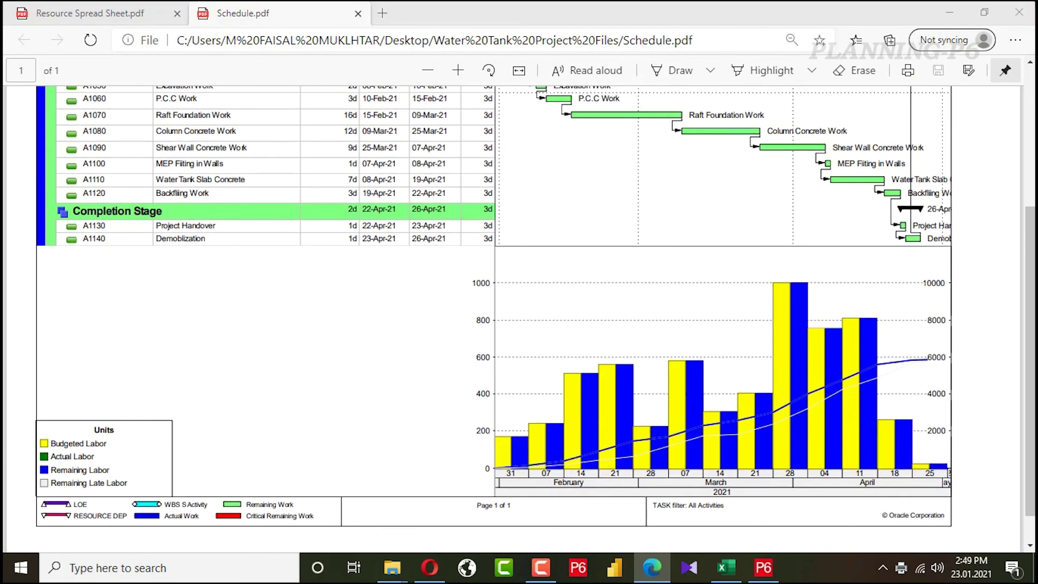
pyautogui.click(1009, 19)
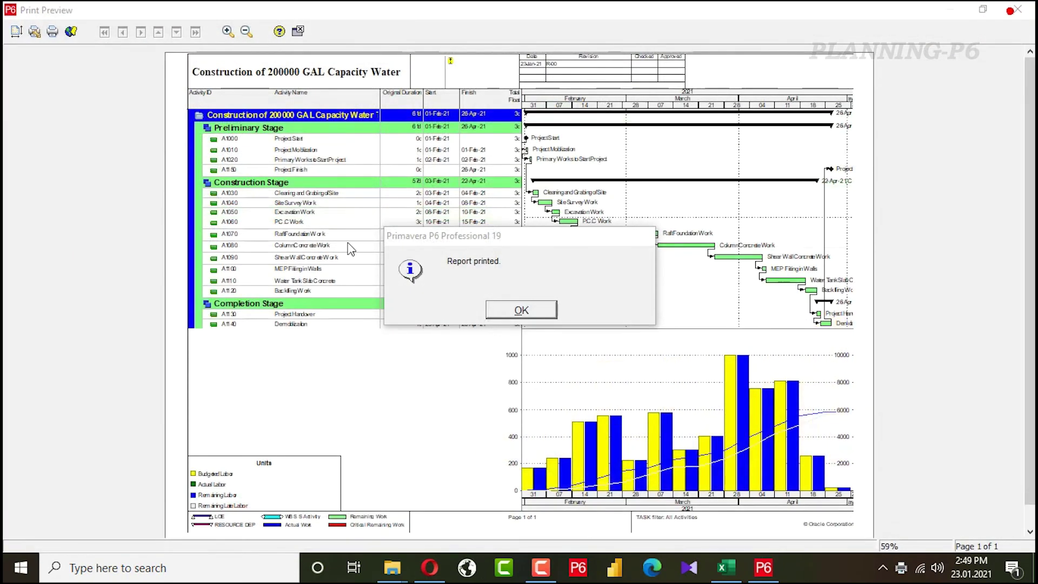
pyautogui.click(521, 308)
# Set up a Primavera PM (XER) export of project WT-101 in the 19.12 or later format.
pyautogui.click(22, 28)
pyautogui.click(40, 133)
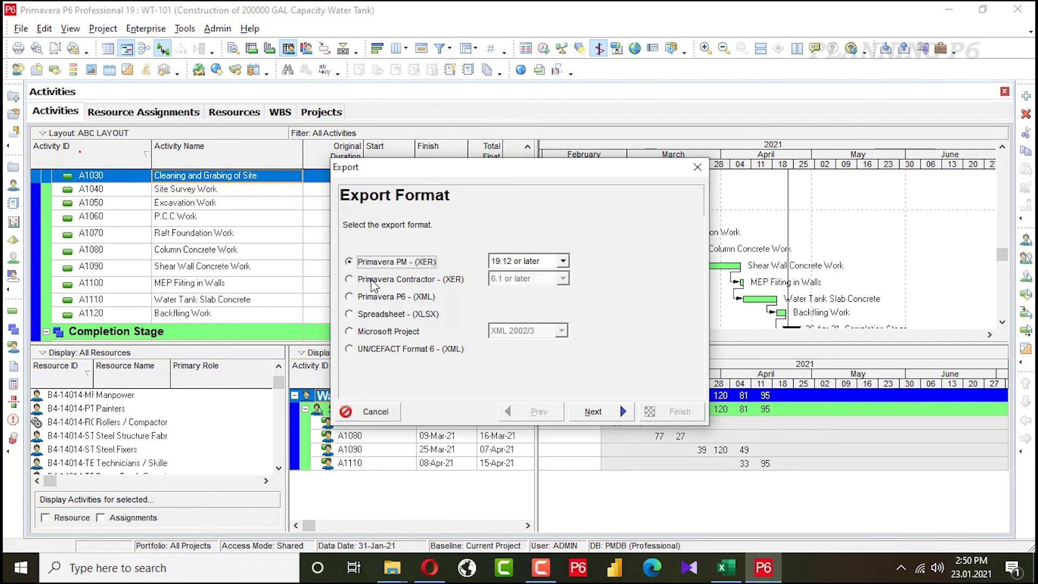
pyautogui.click(594, 411)
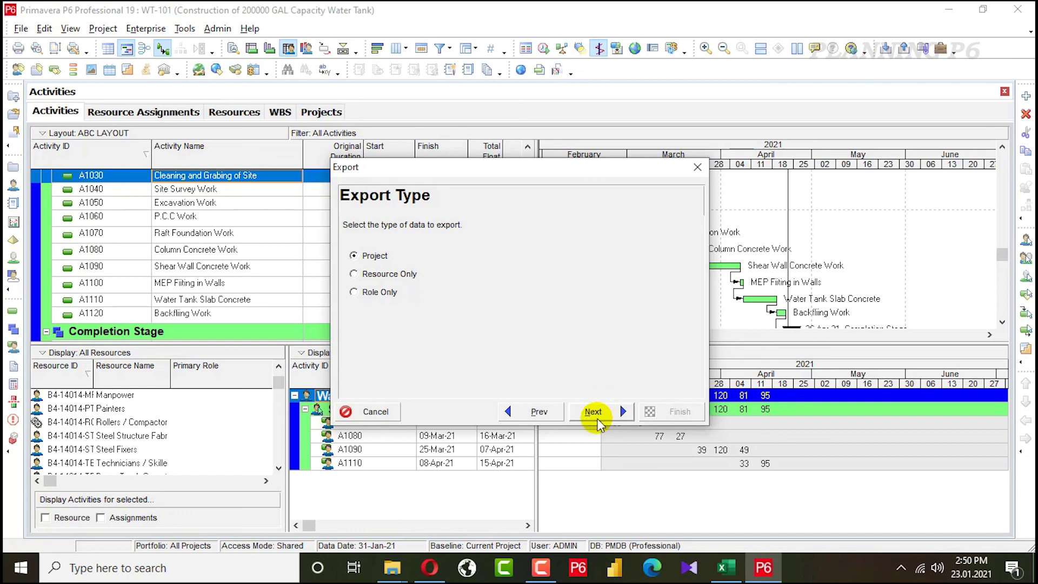
pyautogui.click(595, 414)
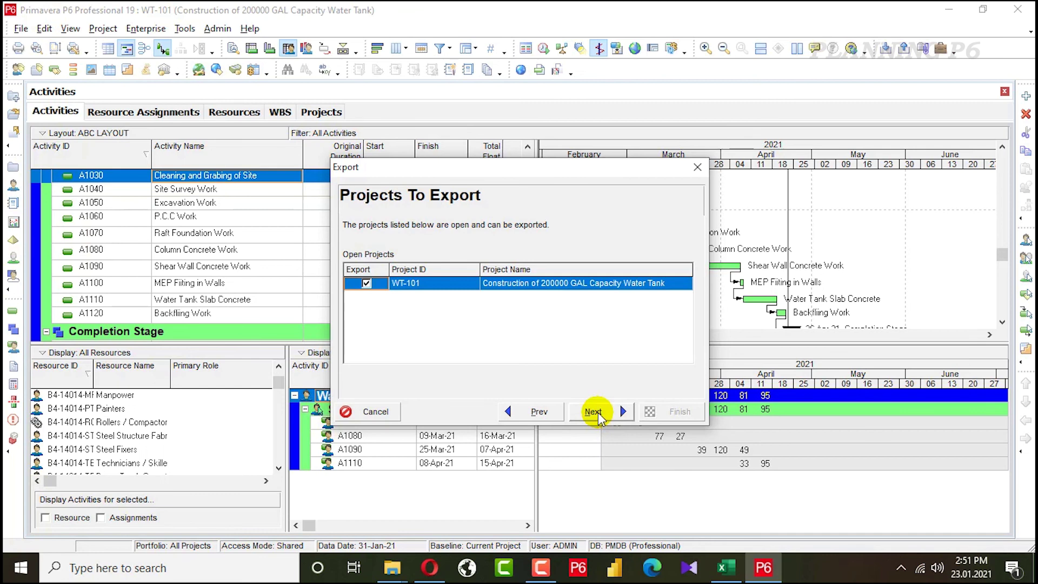
pyautogui.click(594, 412)
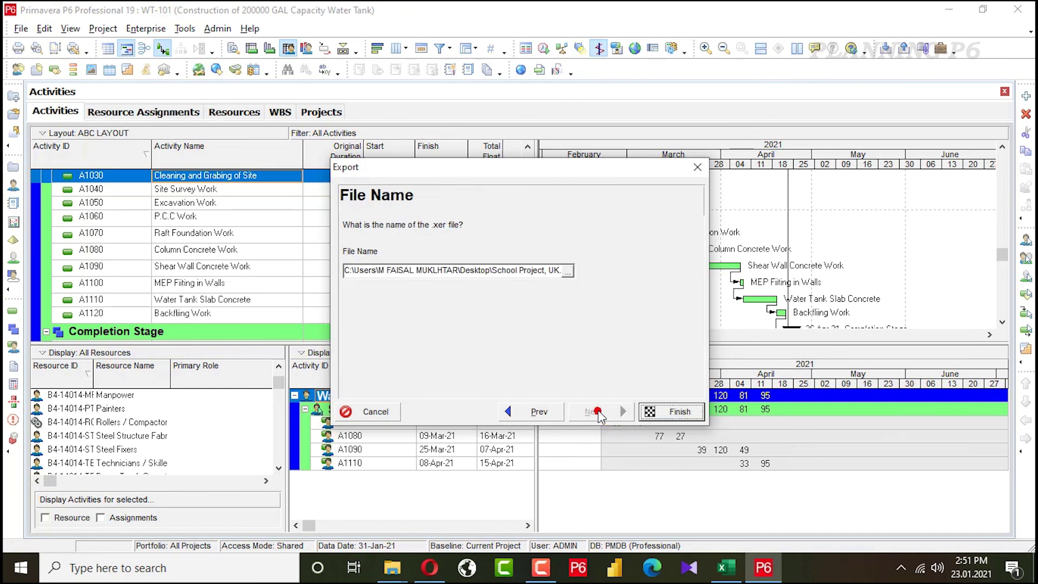
# Save the export file as WT-101 in the desktop's Water Tank Project Files folder and complete the export.
pyautogui.click(566, 271)
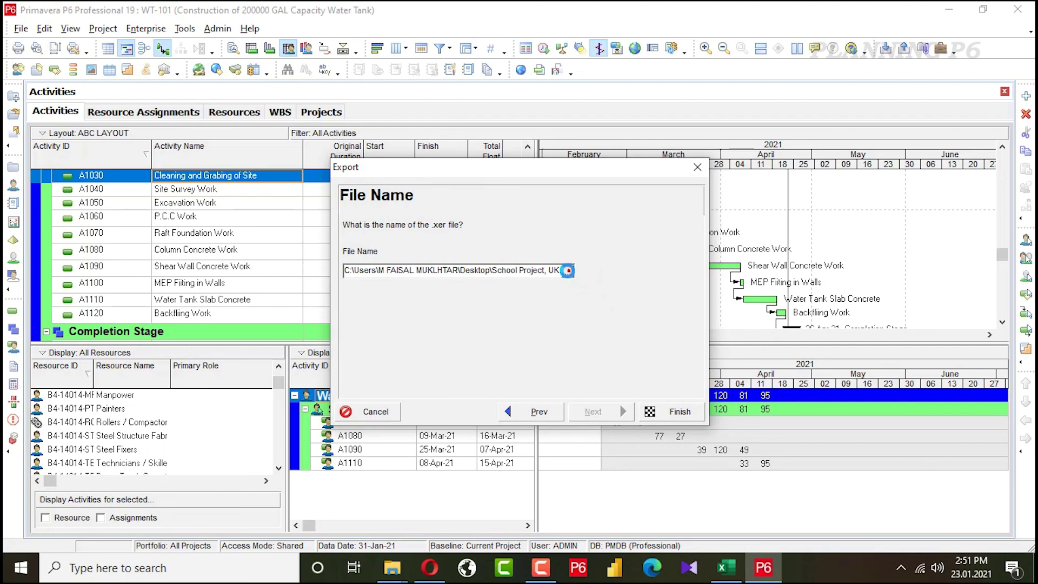
pyautogui.click(347, 197)
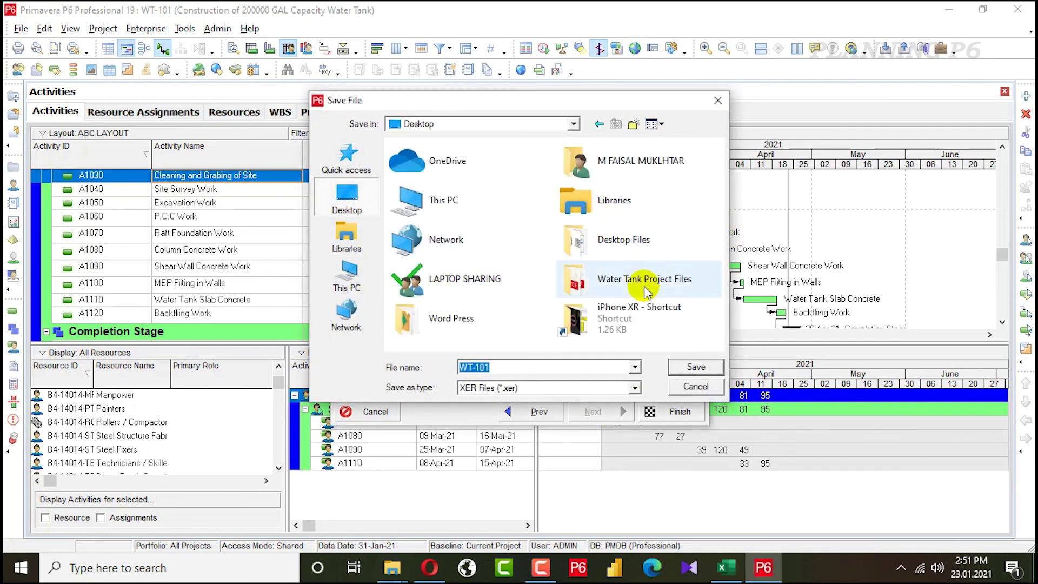
pyautogui.doubleClick(580, 278)
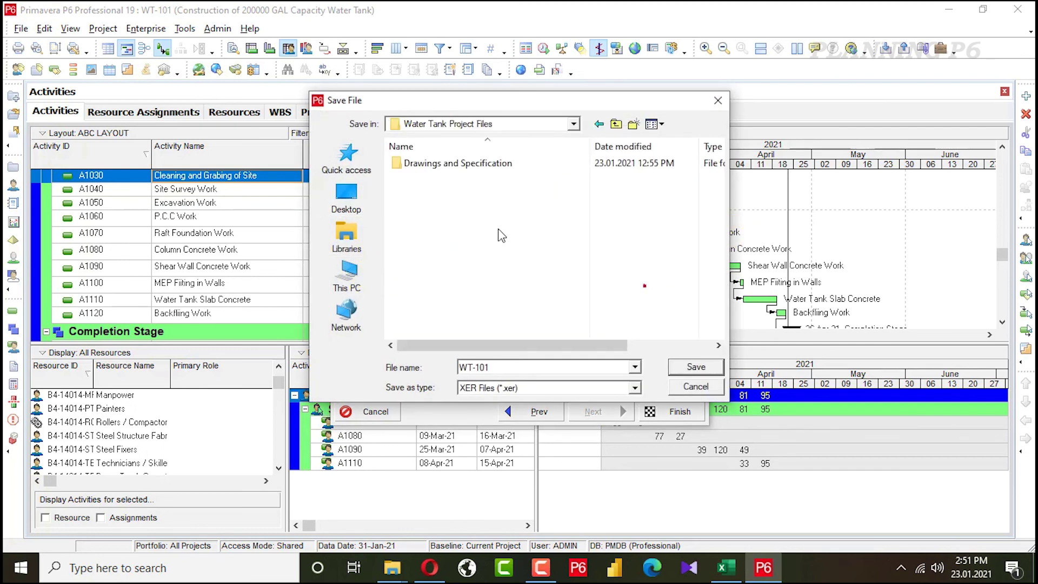
pyautogui.click(697, 367)
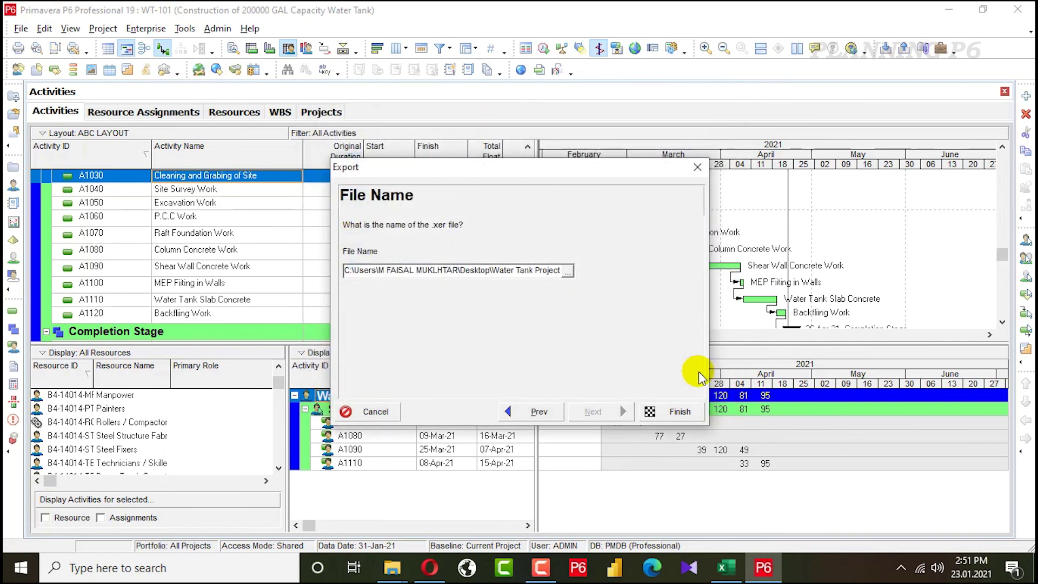
pyautogui.click(682, 411)
pyautogui.click(665, 412)
pyautogui.click(660, 413)
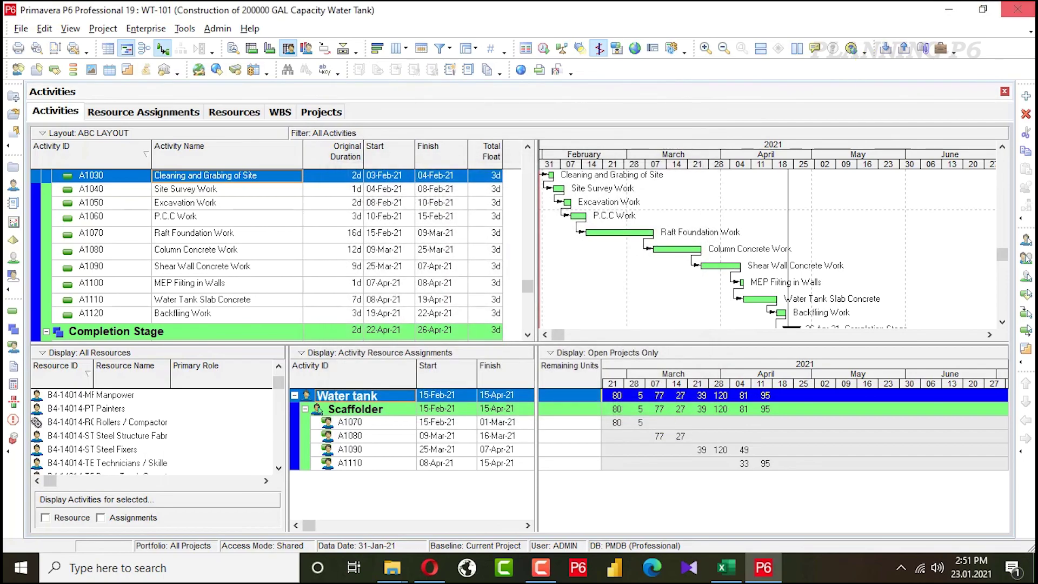